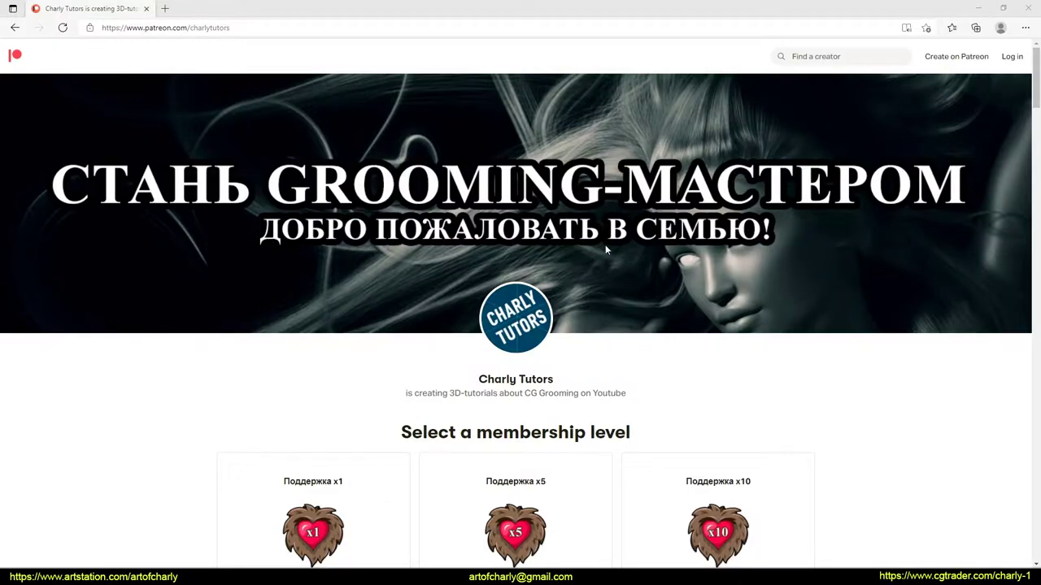
# Open the видео_ответы channel and circle the Feedback #1 video post
pyautogui.scroll(-5, 605, 245)
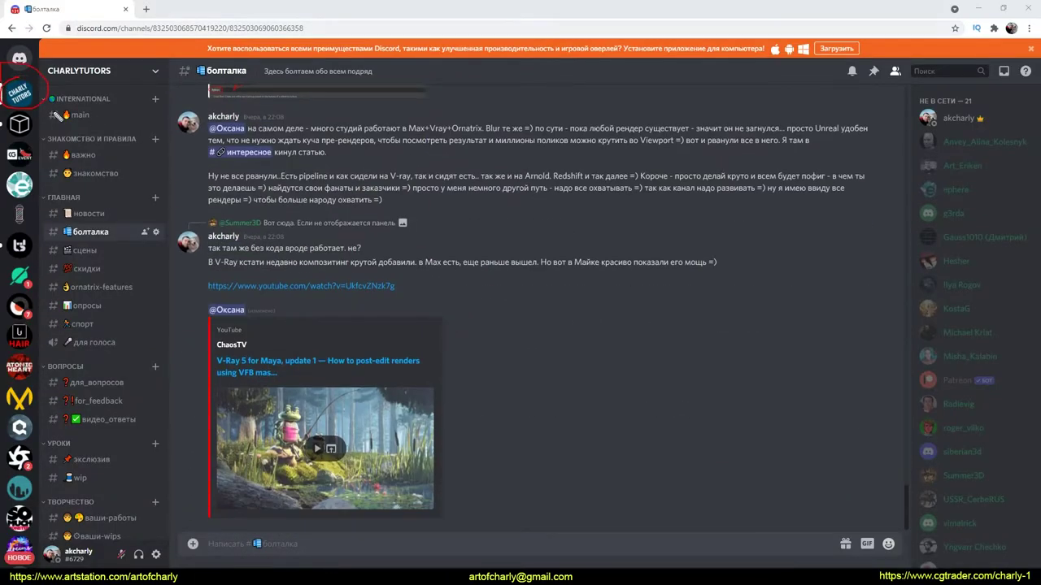
pyautogui.click(97, 383)
pyautogui.click(108, 272)
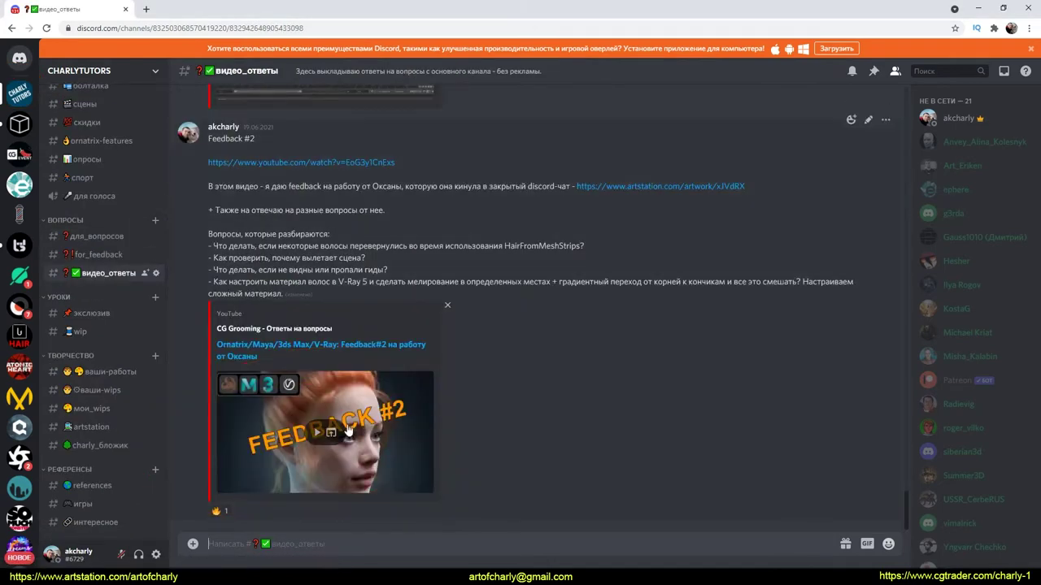
pyautogui.scroll(5, 348, 429)
pyautogui.scroll(5, 348, 429)
pyautogui.scroll(5, 348, 429)
pyautogui.scroll(3, 348, 429)
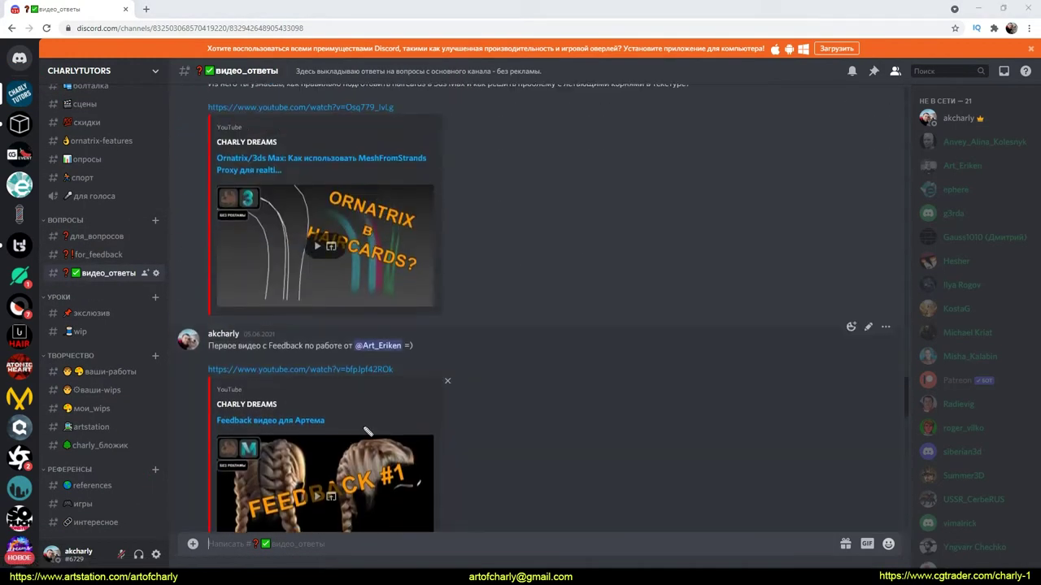
pyautogui.moveTo(370, 434); pyautogui.dragTo(488, 522)
# Scroll through the видео_ответы feedback posts
pyautogui.scroll(-3, 472, 444)
pyautogui.scroll(-1, 496, 422)
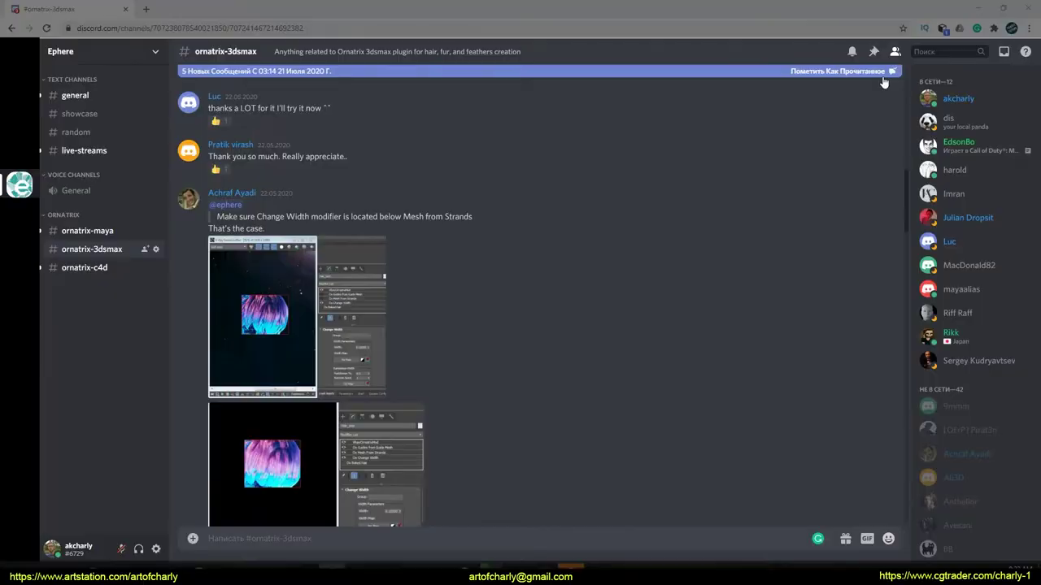
pyautogui.scroll(4, 453, 212)
pyautogui.scroll(3, 452, 213)
pyautogui.scroll(-3, 451, 212)
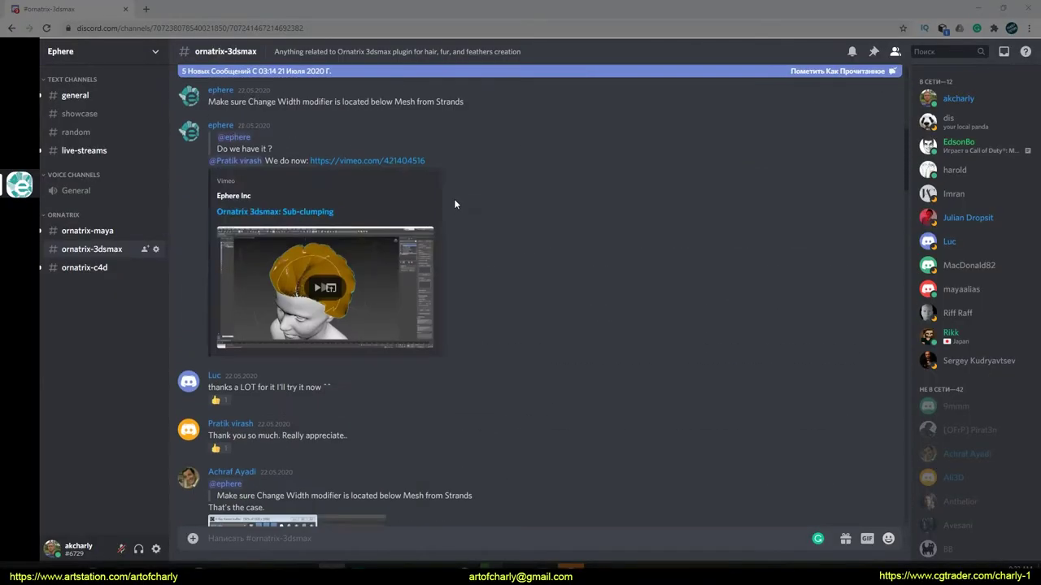
pyautogui.scroll(-6, 454, 199)
pyautogui.scroll(-5, 418, 207)
pyautogui.scroll(-4, 418, 208)
pyautogui.scroll(-3, 419, 207)
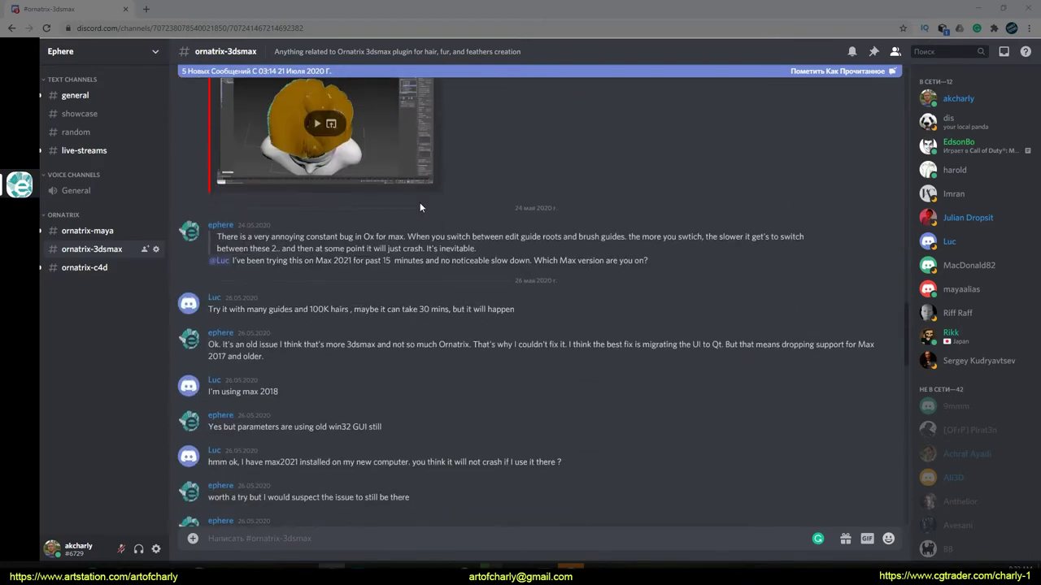
pyautogui.scroll(-4, 418, 220)
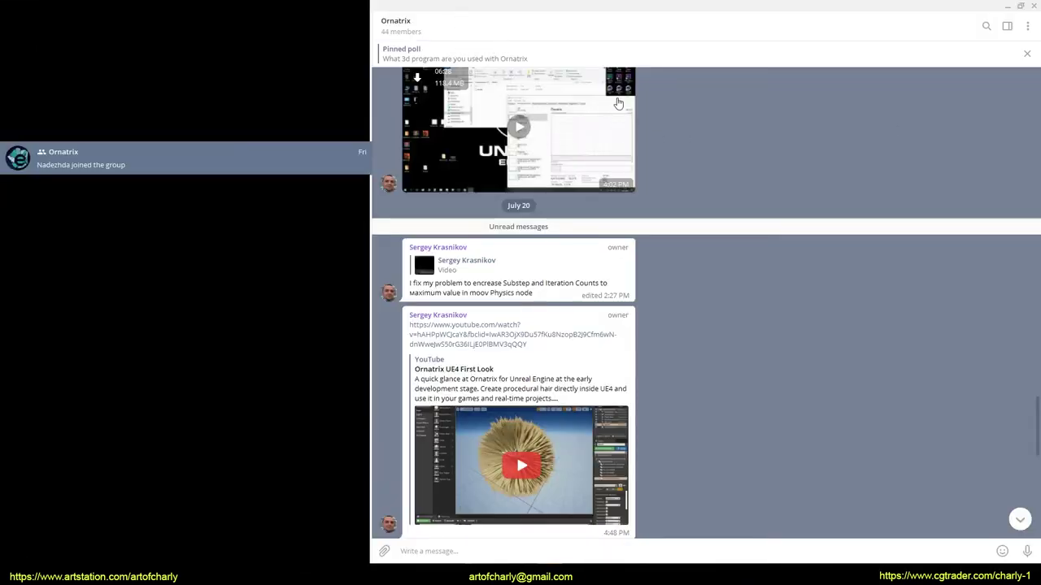
pyautogui.scroll(-1, 618, 103)
pyautogui.scroll(-2, 644, 160)
pyautogui.scroll(-4, 714, 200)
pyautogui.scroll(-1, 708, 188)
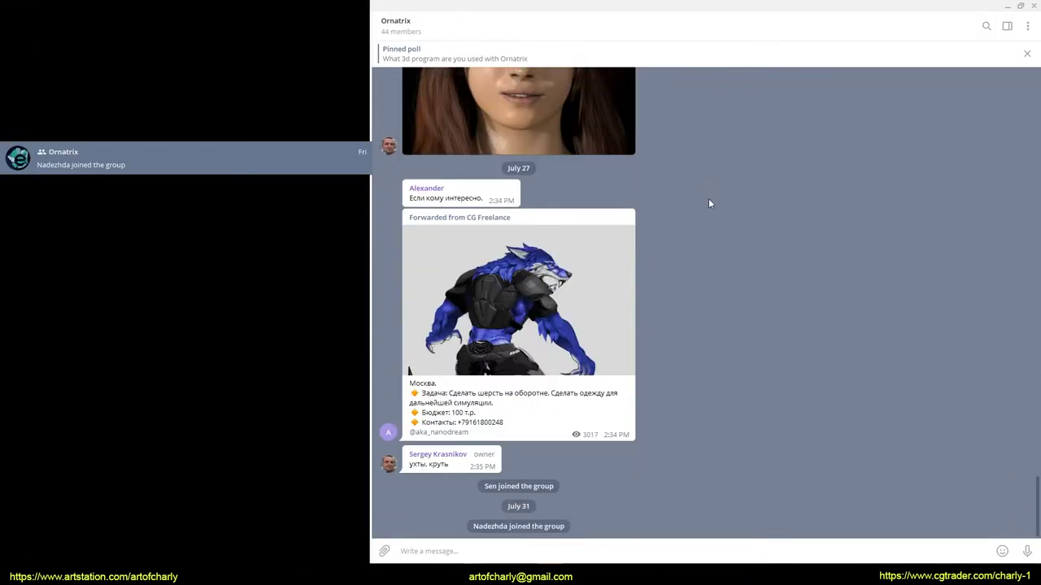
pyautogui.scroll(3, 681, 239)
pyautogui.scroll(3, 680, 239)
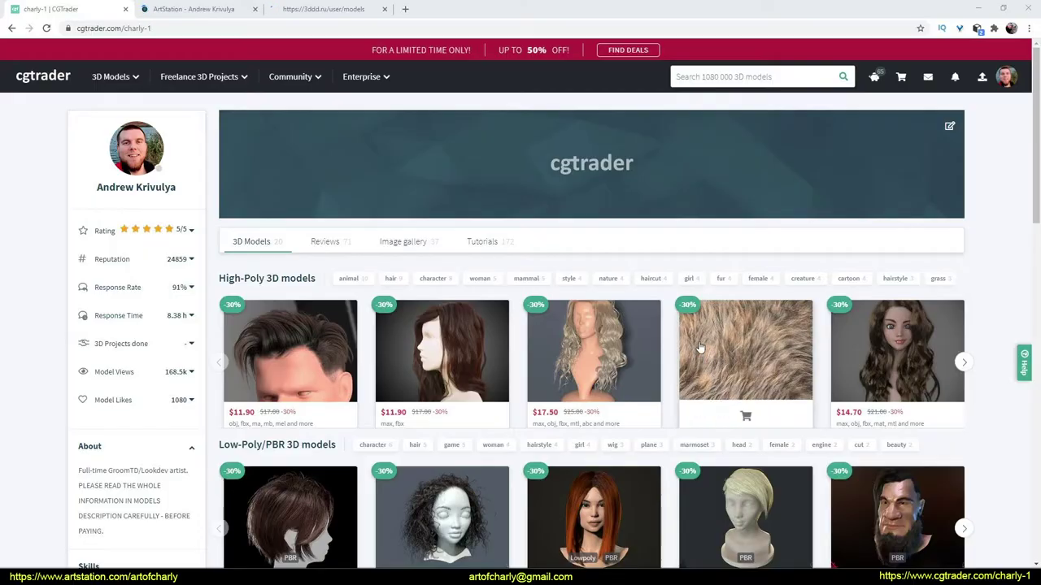
# Scroll through the CGTrader profile and the ArtStation Prints poster grid
pyautogui.scroll(-3, 430, 322)
pyautogui.scroll(1, 430, 321)
pyautogui.scroll(1, 430, 321)
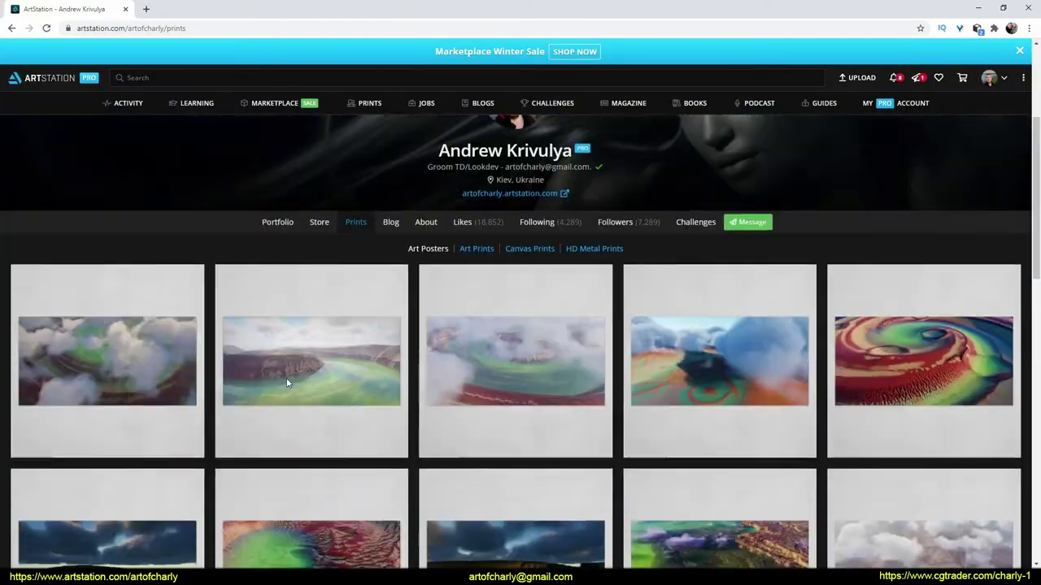
pyautogui.scroll(-5, 285, 379)
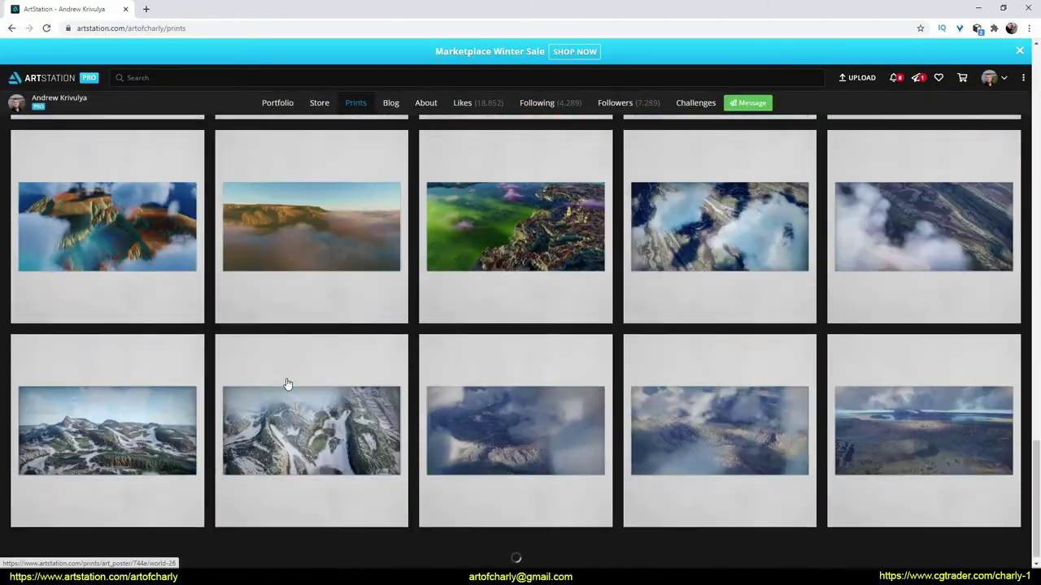
pyautogui.scroll(-5, 286, 383)
pyautogui.scroll(-5, 286, 383)
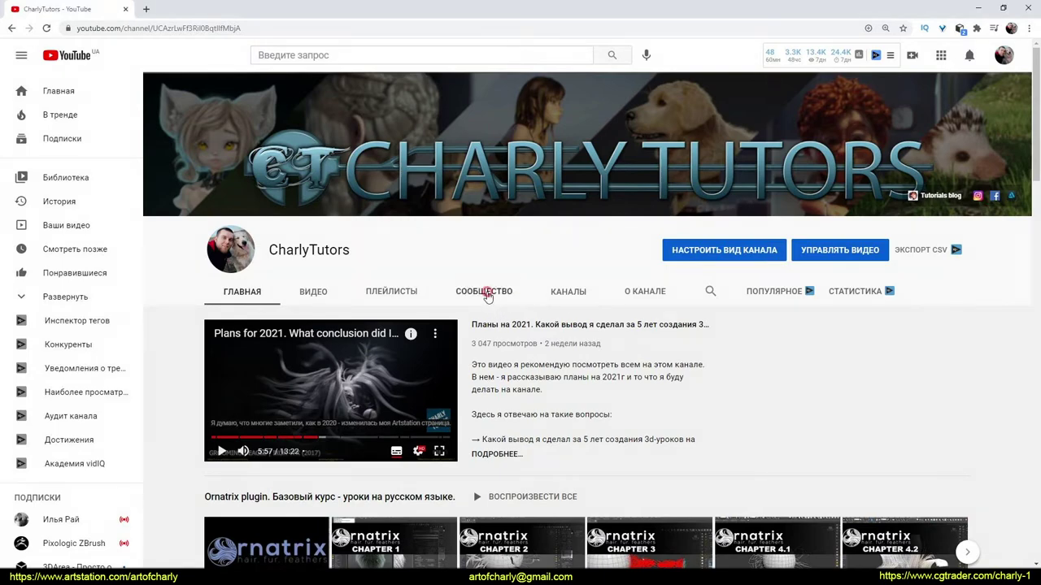
# Show the CharlyTutors СООБЩЕСТВО tab and scroll through its video-answer posts
pyautogui.click(484, 291)
pyautogui.scroll(-2, 633, 397)
pyautogui.scroll(-2, 633, 398)
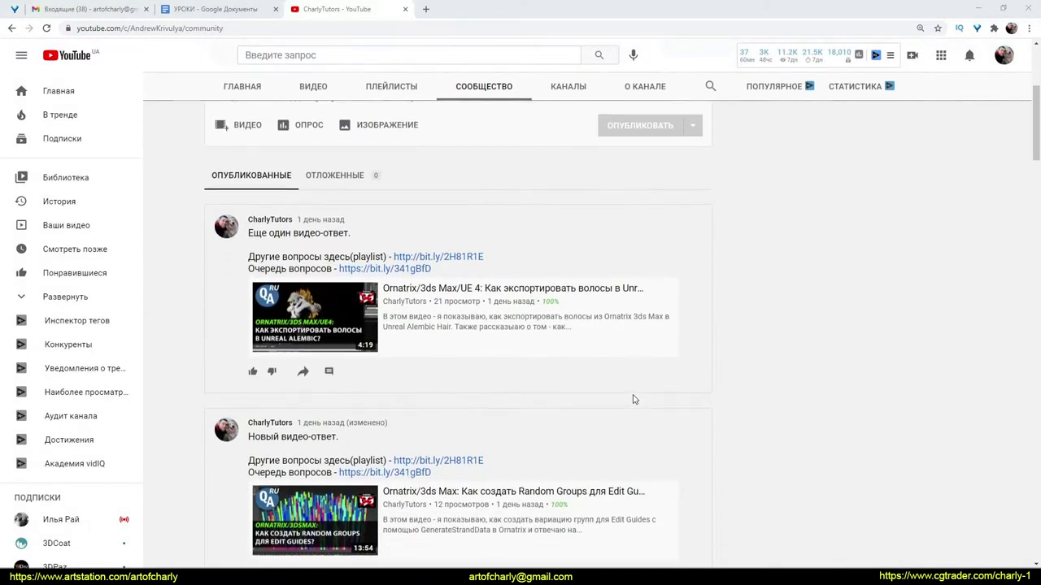
pyautogui.scroll(-2, 634, 398)
pyautogui.scroll(-2, 635, 400)
pyautogui.scroll(-3, 634, 399)
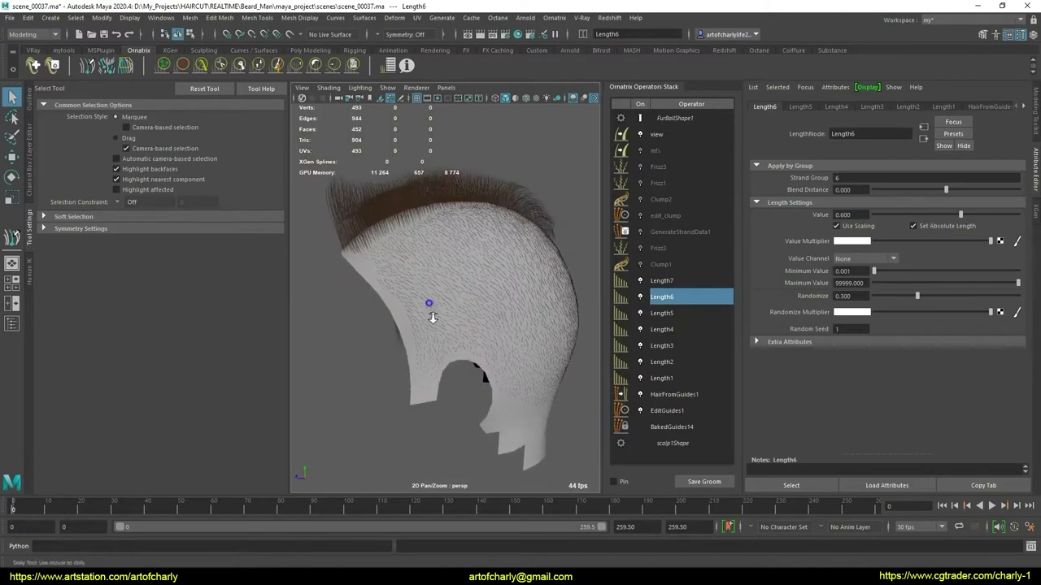
# Try Length6 values of 1, 3 and 6, then settle on about 3.46
pyautogui.keyDown('alt'); pyautogui.moveTo(432, 317); pyautogui.dragTo(437, 347, button='right'); pyautogui.keyUp('alt')
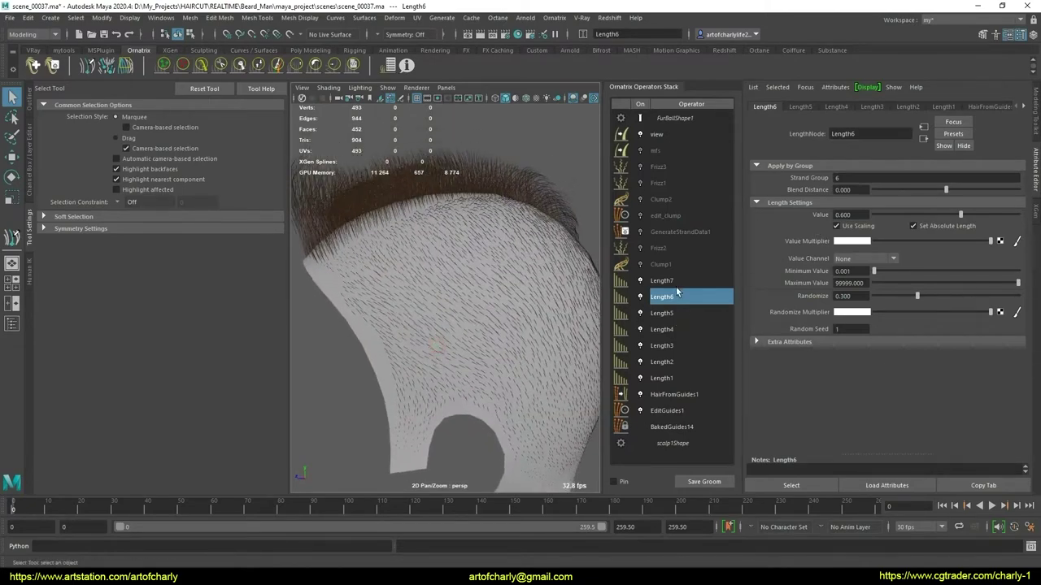
pyautogui.keyDown('alt'); pyautogui.moveTo(490, 327); pyautogui.dragTo(498, 332); pyautogui.keyUp('alt')
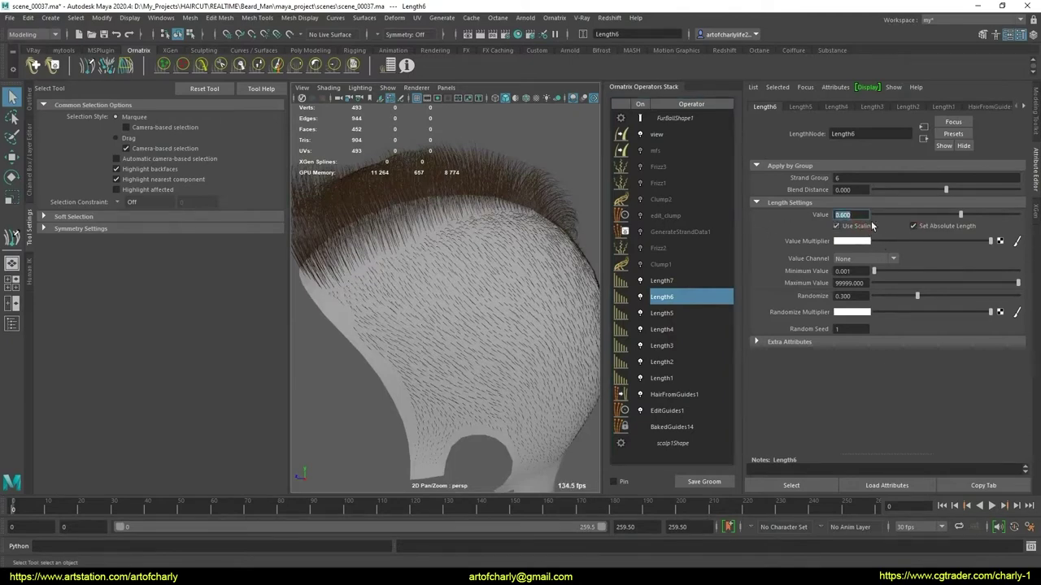
pyautogui.write('1')
pyautogui.press('Return')
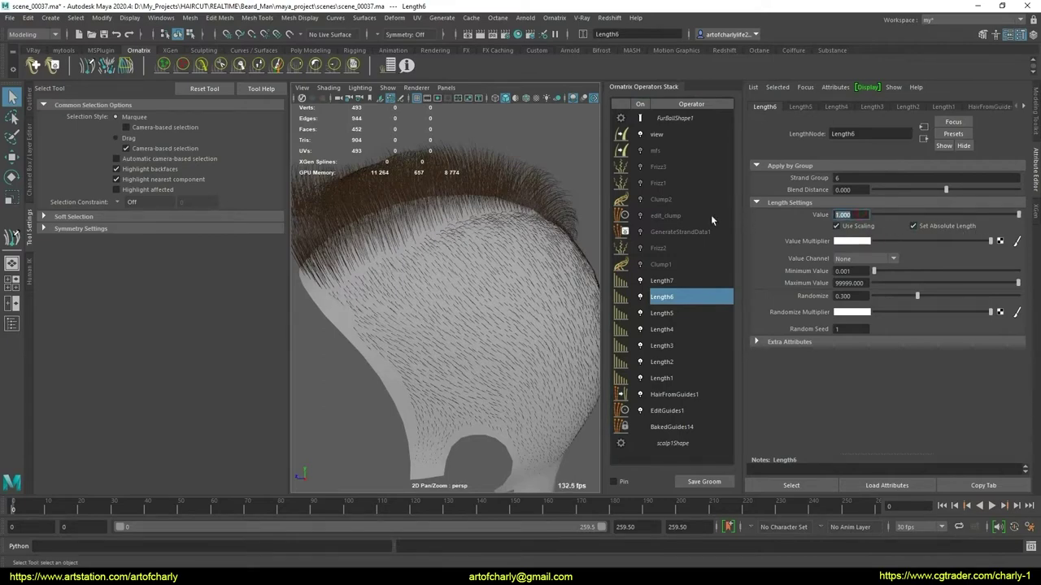
pyautogui.write('3')
pyautogui.press('Return')
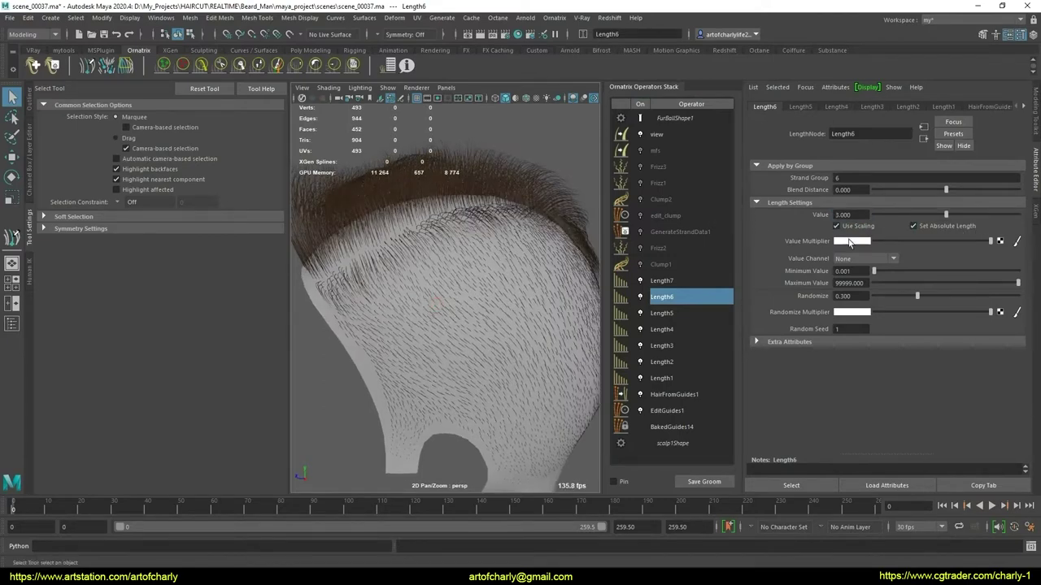
pyautogui.write('6')
pyautogui.press('Return')
pyautogui.moveTo(978, 221); pyautogui.dragTo(948, 220)
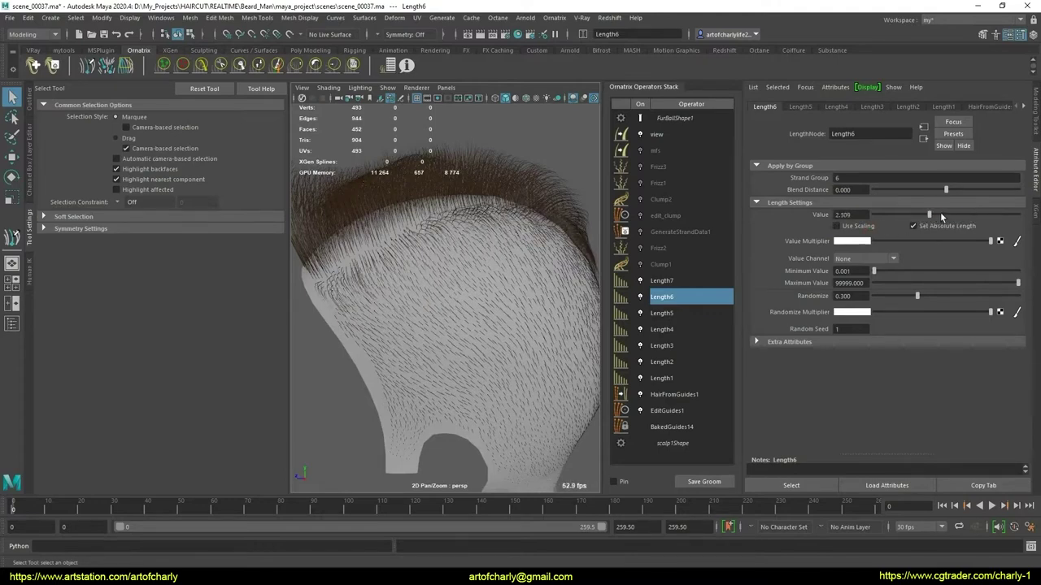
pyautogui.moveTo(954, 213); pyautogui.dragTo(955, 214)
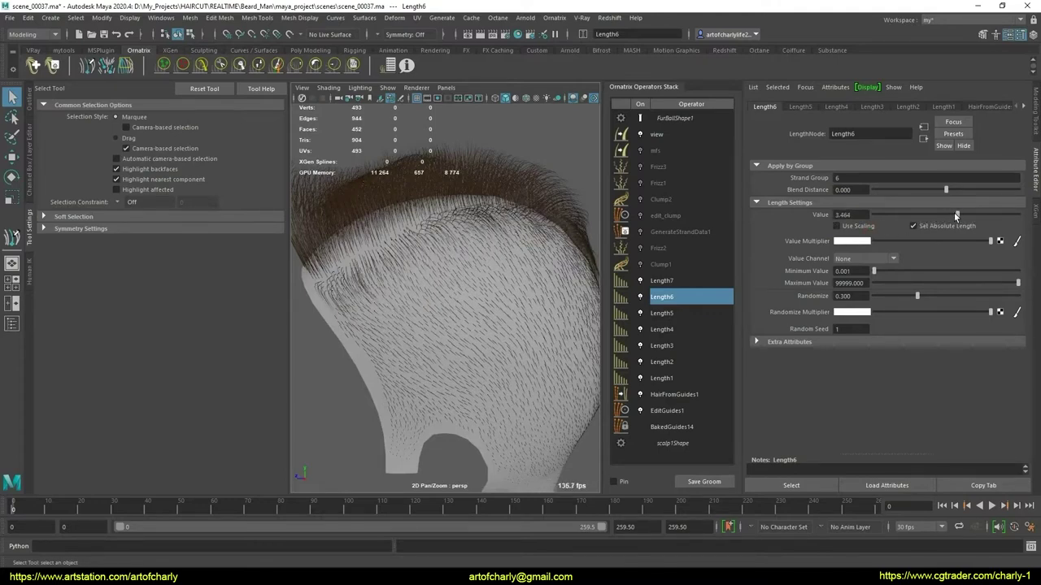
pyautogui.click(685, 395)
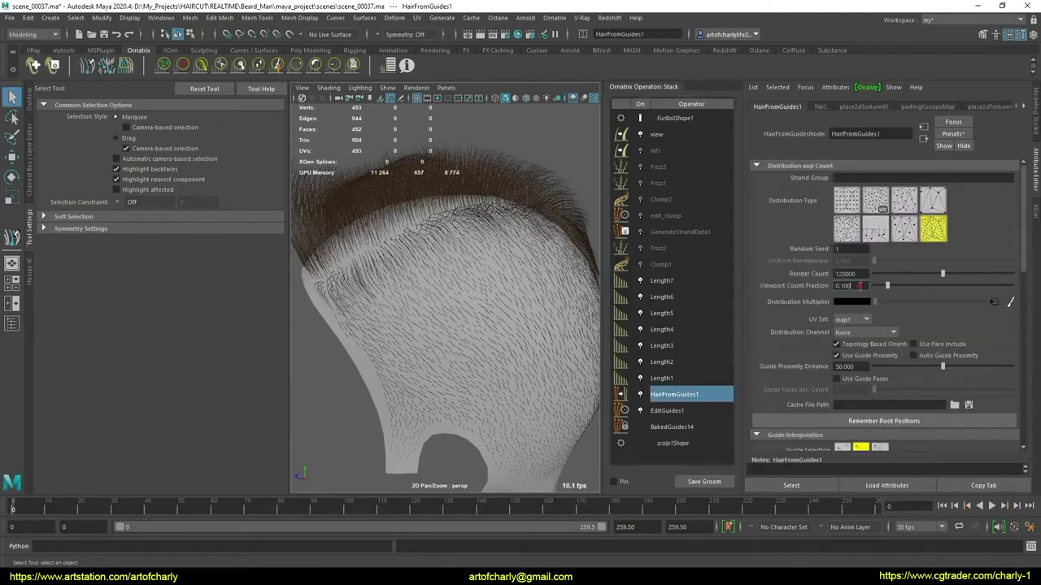
pyautogui.write('1')
# Set Viewport Count Fraction to 1.000 and orbit around the back of the head
pyautogui.press('Return')
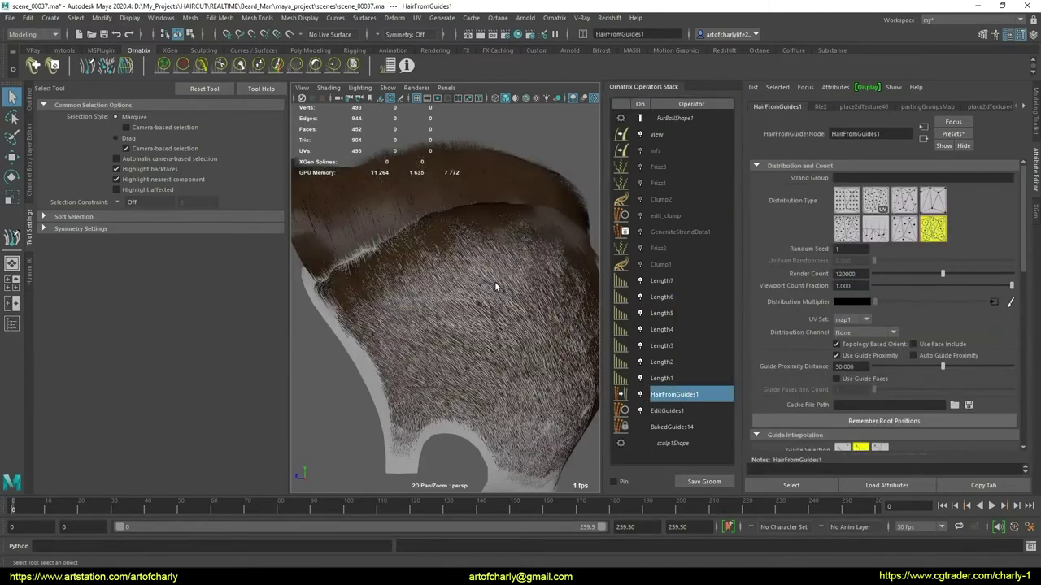
pyautogui.moveTo(486, 279)
pyautogui.keyDown('alt'); pyautogui.mouseDown()
pyautogui.moveTo(415, 273)
pyautogui.moveTo(495, 276)
pyautogui.mouseUp(); pyautogui.keyUp('alt')
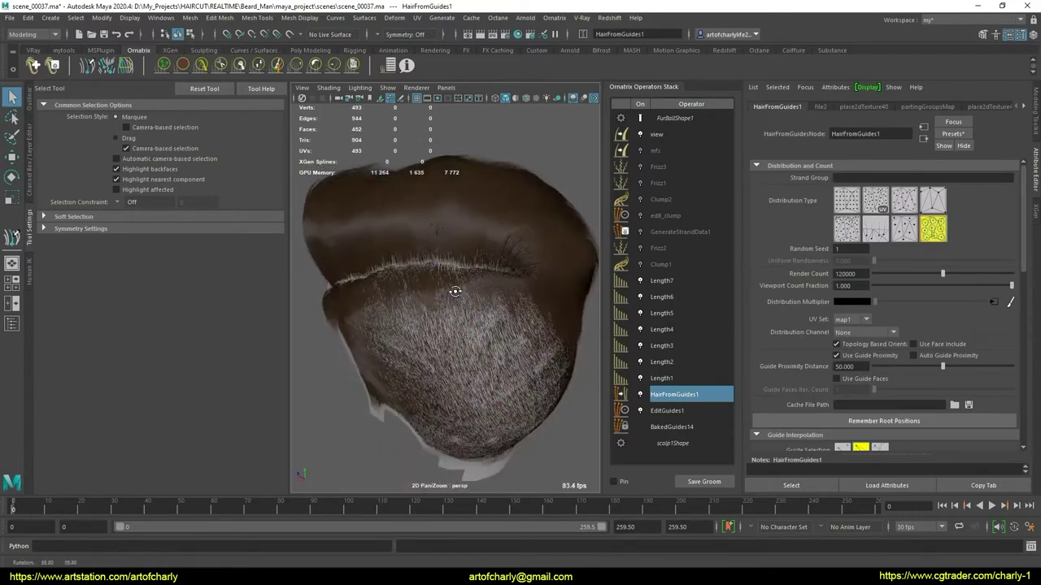
pyautogui.keyDown('alt'); pyautogui.moveTo(495, 277); pyautogui.dragTo(458, 302, button='right'); pyautogui.keyUp('alt')
pyautogui.keyDown('alt'); pyautogui.moveTo(457, 302); pyautogui.dragTo(454, 311); pyautogui.keyUp('alt')
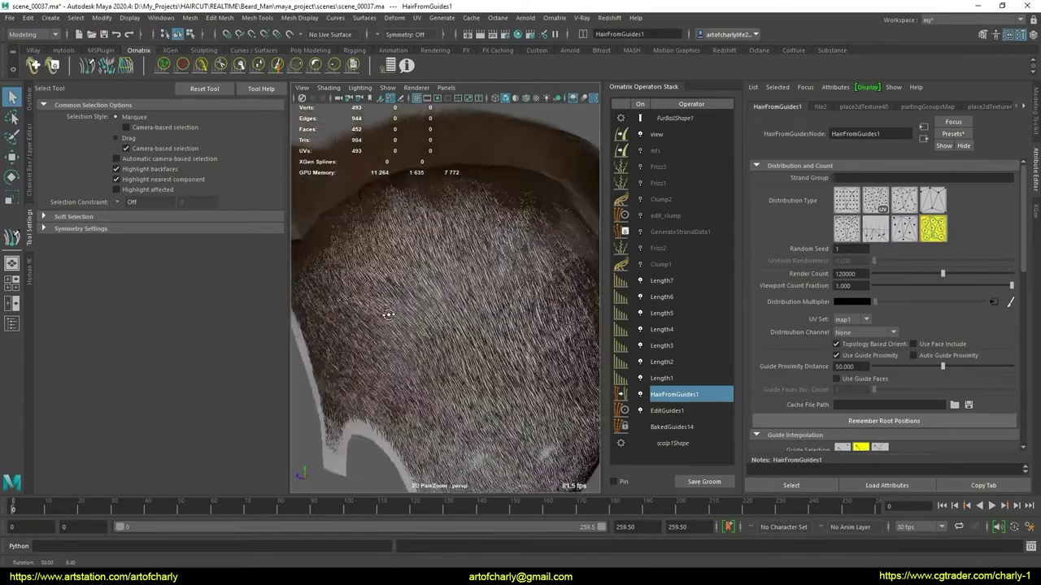
pyautogui.keyDown('alt'); pyautogui.moveTo(454, 311); pyautogui.dragTo(342, 302, button='right'); pyautogui.keyUp('alt')
pyautogui.moveTo(342, 302)
pyautogui.keyDown('alt'); pyautogui.mouseDown()
pyautogui.moveTo(336, 310)
pyautogui.moveTo(418, 307)
pyautogui.mouseUp(); pyautogui.keyUp('alt')
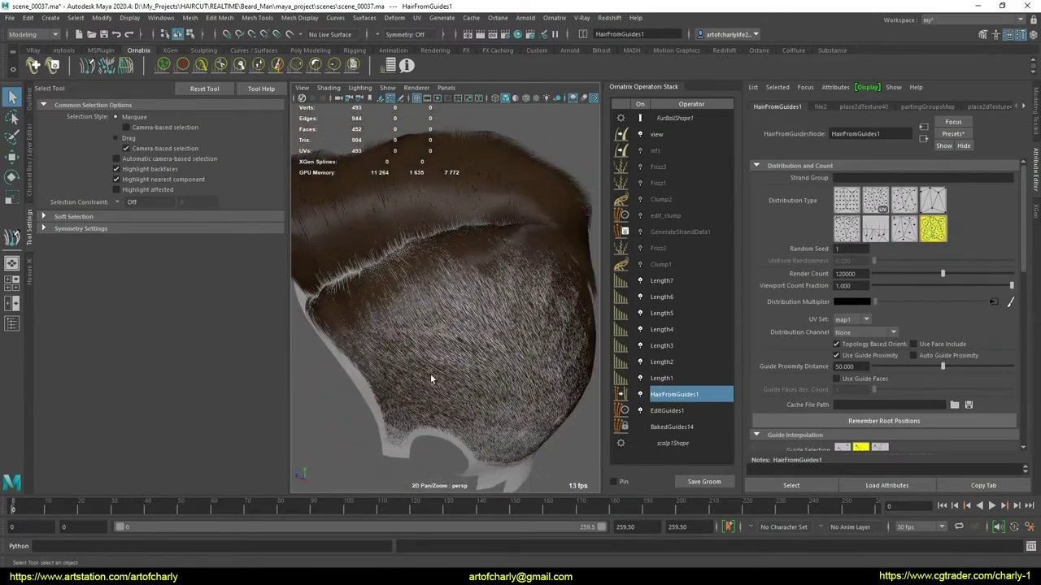
pyautogui.moveTo(431, 376)
pyautogui.keyDown('alt'); pyautogui.mouseDown()
pyautogui.moveTo(362, 335)
pyautogui.moveTo(459, 355)
pyautogui.mouseUp(); pyautogui.keyUp('alt')
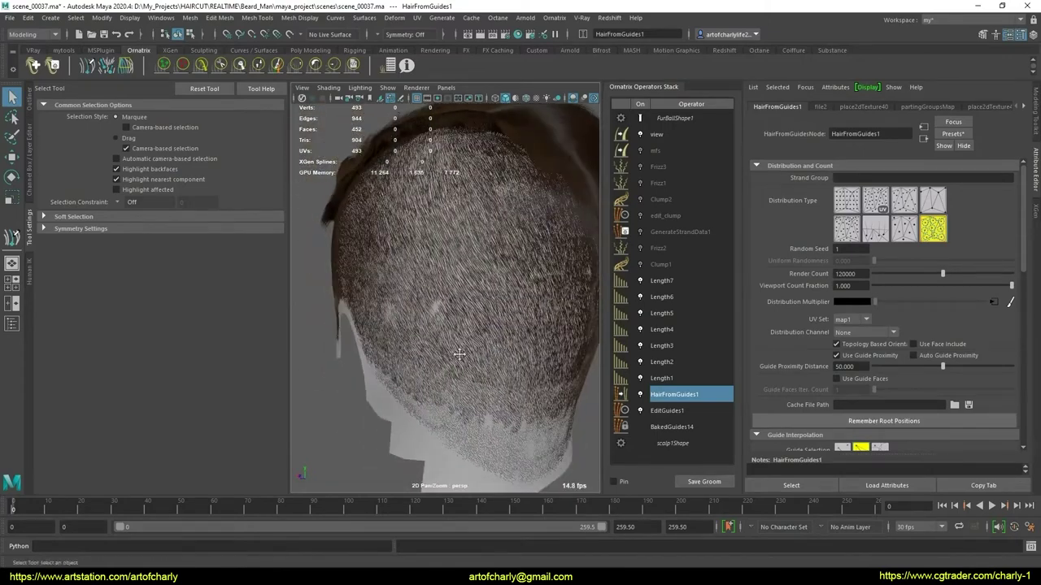
# Add a Push Away From Surface operator above EditGuides1 and toggle it to compare
pyautogui.click(668, 411)
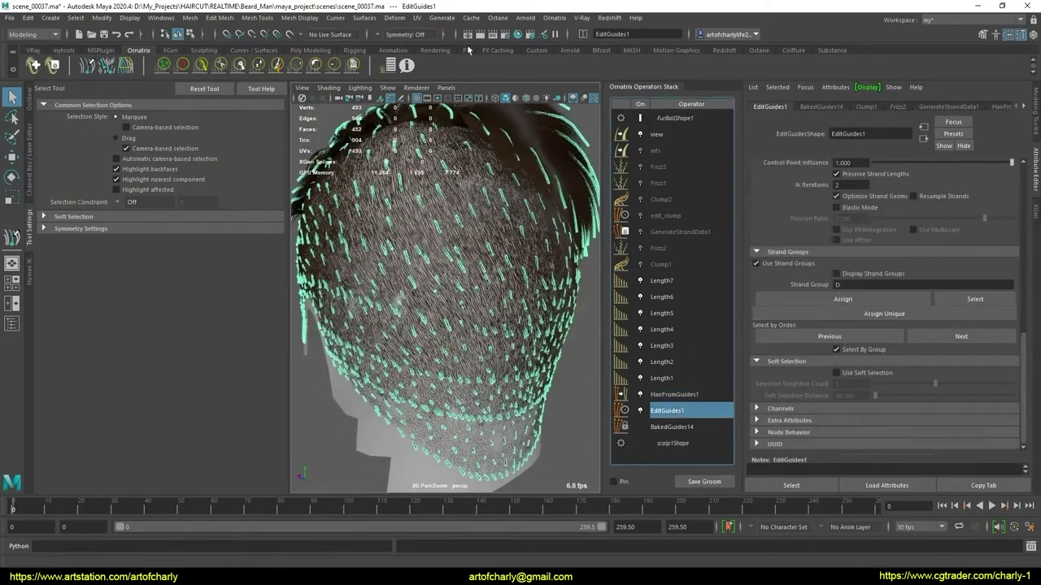
pyautogui.click(555, 17)
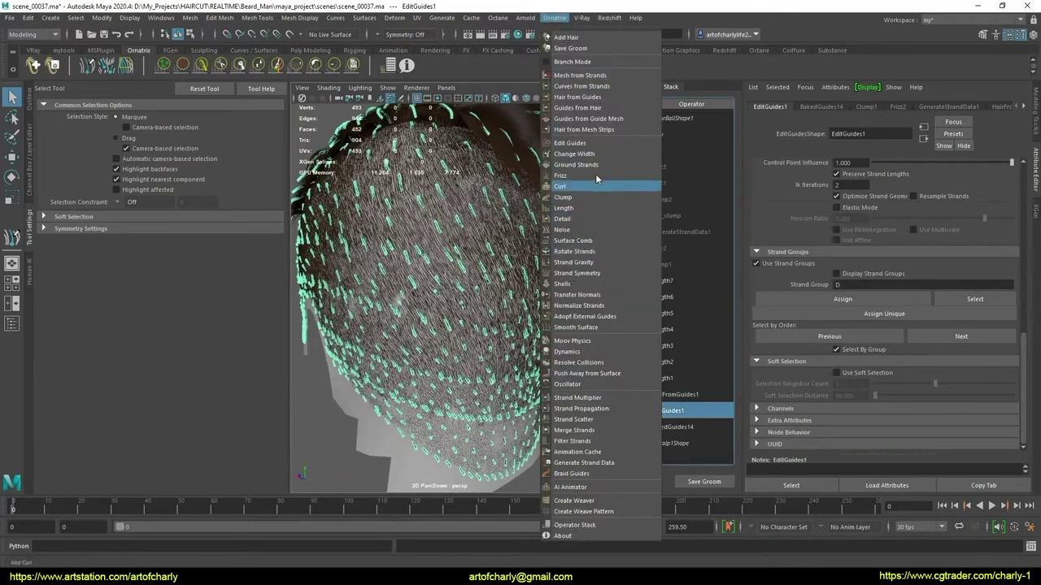
pyautogui.click(603, 373)
pyautogui.keyDown('alt'); pyautogui.moveTo(413, 344); pyautogui.dragTo(601, 400); pyautogui.keyUp('alt')
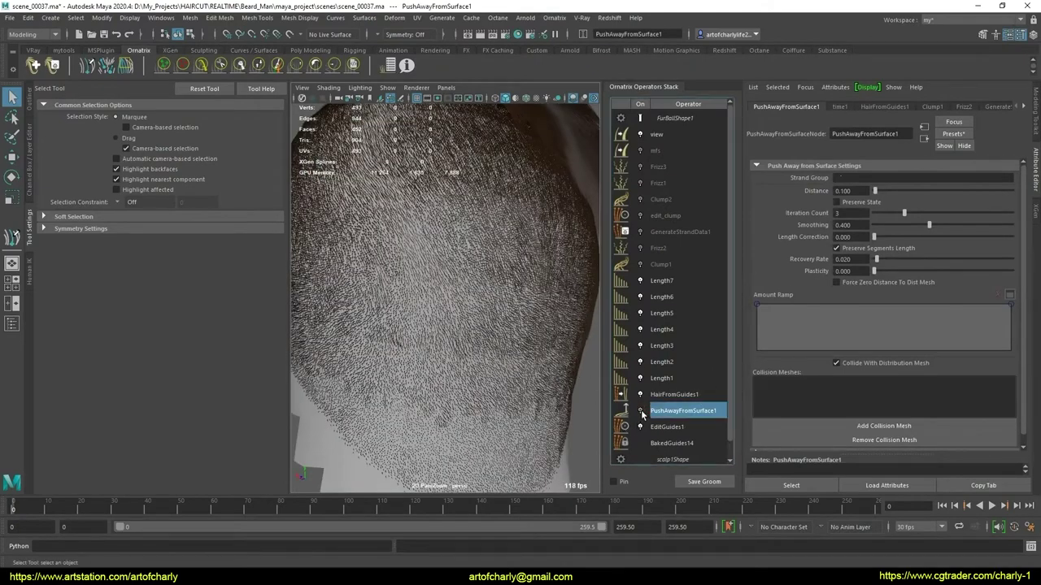
pyautogui.click(641, 410)
pyautogui.click(641, 412)
pyautogui.keyDown('alt'); pyautogui.moveTo(492, 385); pyautogui.dragTo(482, 334); pyautogui.keyUp('alt')
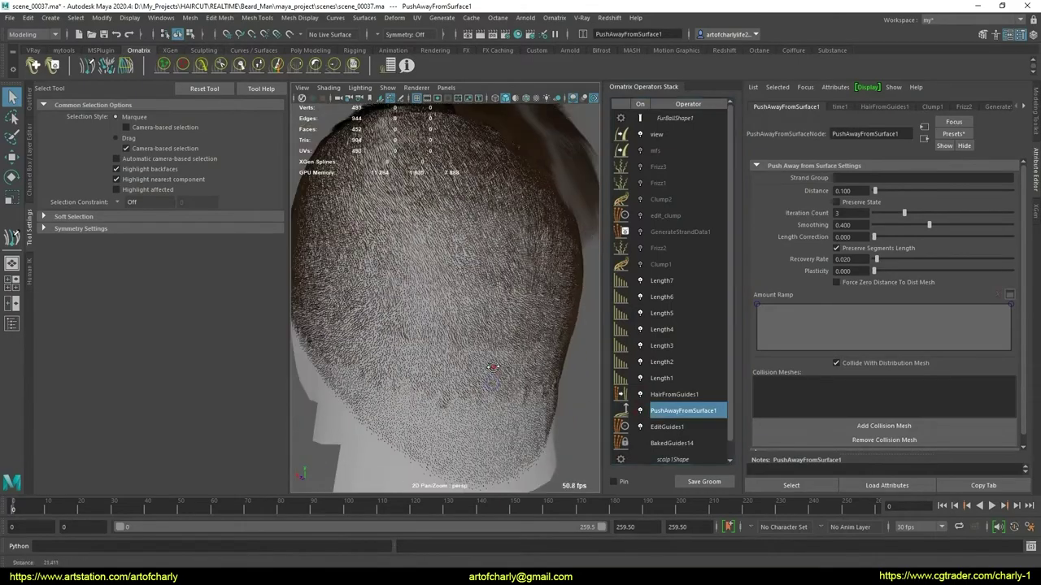
pyautogui.scroll(3, 502, 388)
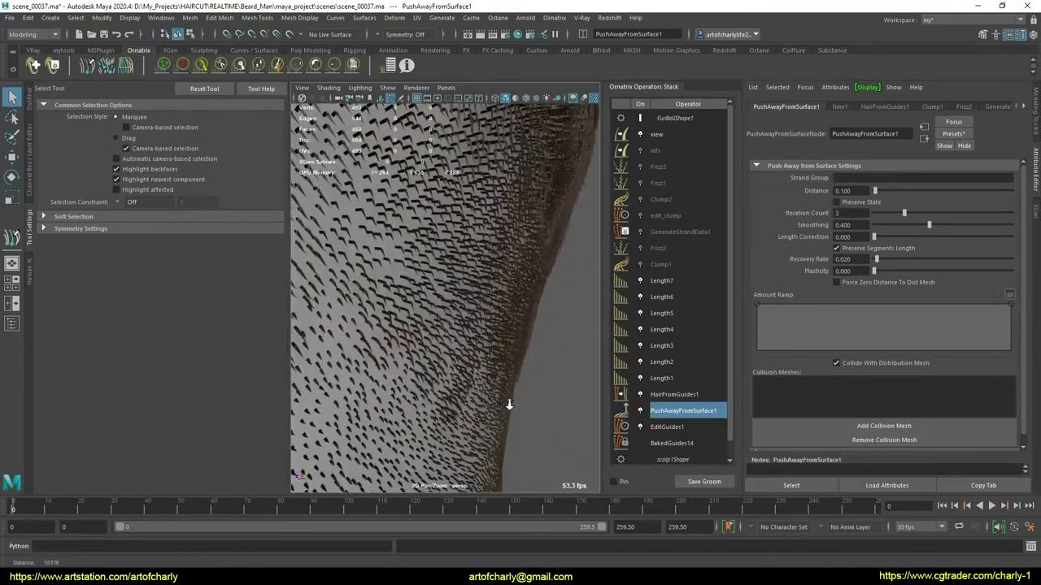
# Step the push-away Distance through 0.010 and 0.020 to 0.030
pyautogui.moveTo(860, 191); pyautogui.dragTo(841, 191)
pyautogui.press('Return')
pyautogui.click(853, 189)
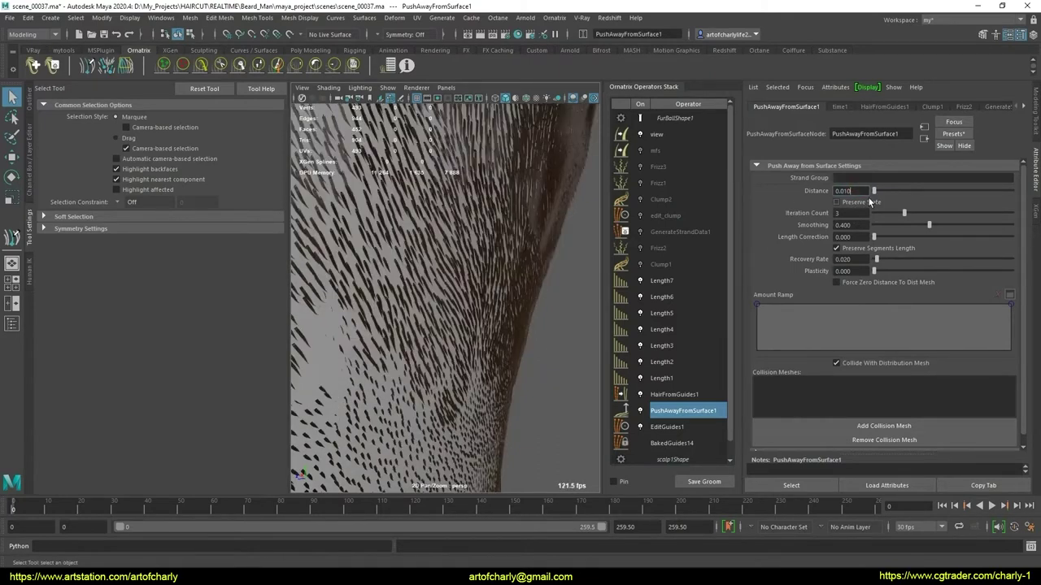
pyautogui.write('0.020')
pyautogui.press('Return')
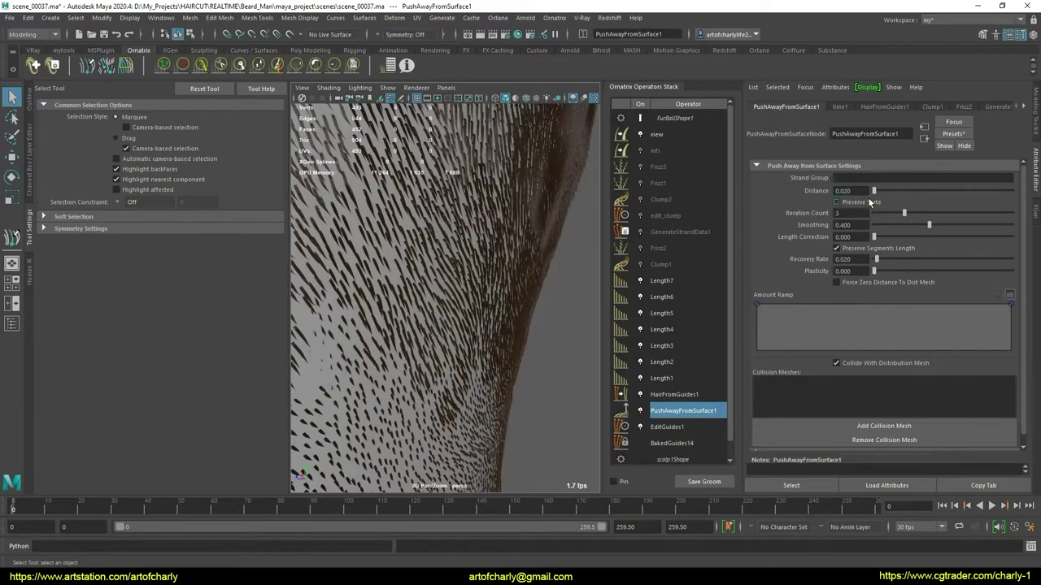
pyautogui.click(854, 191)
pyautogui.write('0.030')
pyautogui.press('Return')
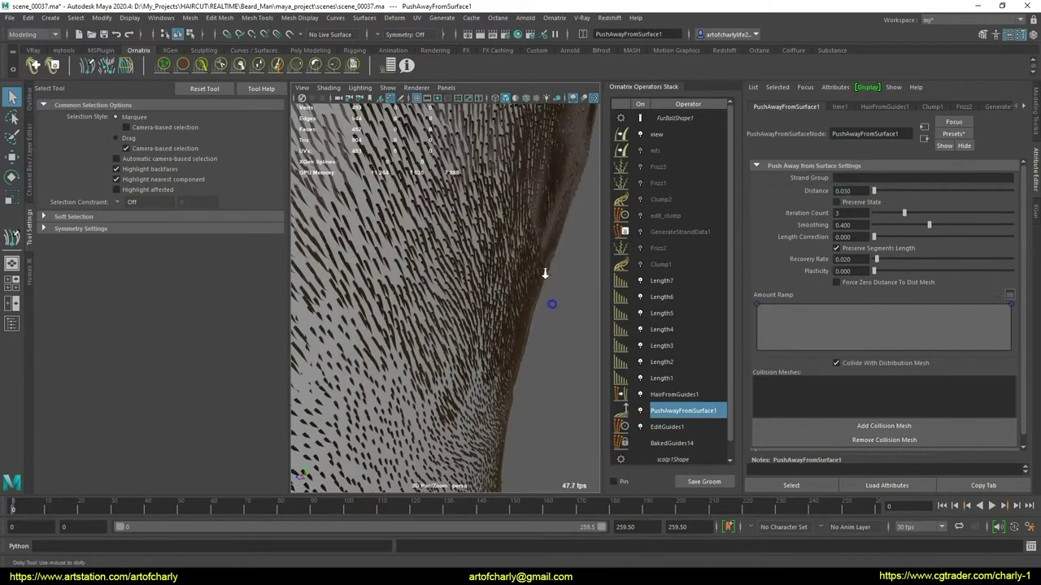
pyautogui.moveTo(551, 301)
pyautogui.keyDown('alt'); pyautogui.mouseDown()
pyautogui.moveTo(488, 306)
pyautogui.moveTo(463, 261)
pyautogui.mouseUp(); pyautogui.keyUp('alt')
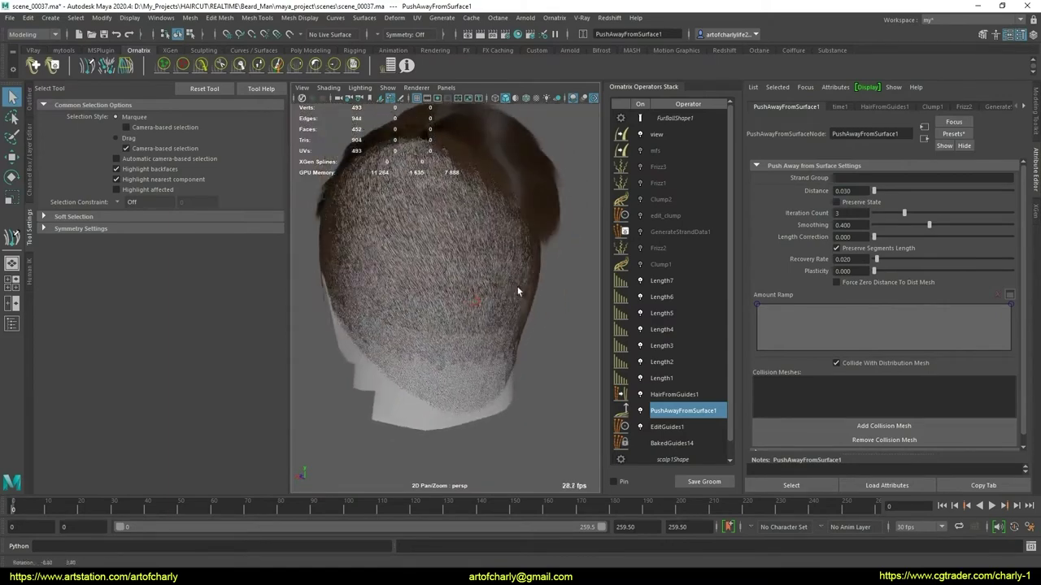
# Move PushAwayFromSurface1 above HairFromGuides1, then delete it from the stack
pyautogui.click(842, 190)
pyautogui.moveTo(683, 417)
pyautogui.mouseDown()
pyautogui.moveTo(694, 394)
pyautogui.moveTo(680, 393)
pyautogui.mouseUp()
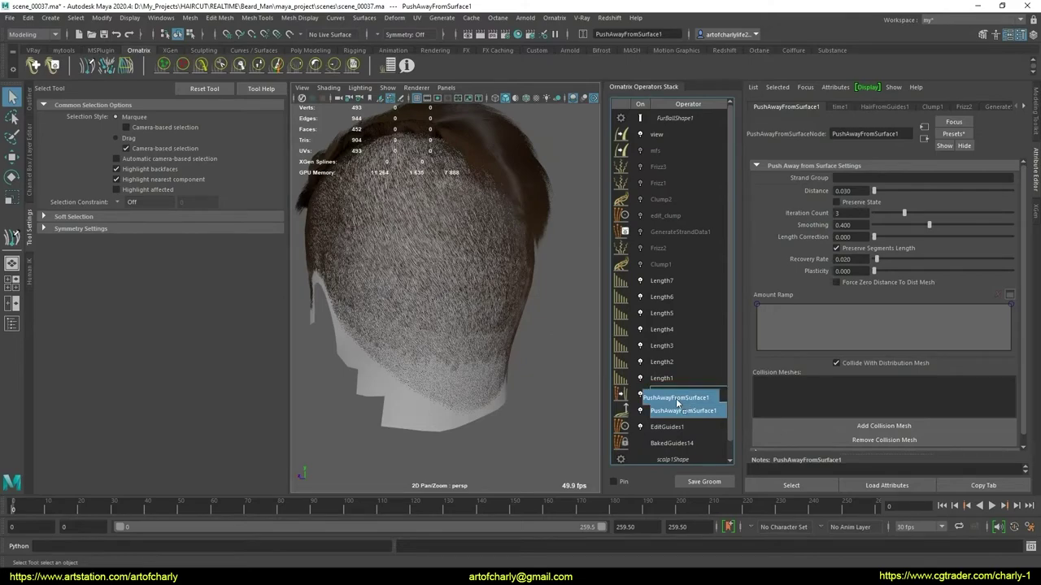
pyautogui.moveTo(680, 392); pyautogui.dragTo(681, 393)
pyautogui.moveTo(488, 345)
pyautogui.keyDown('alt'); pyautogui.mouseDown()
pyautogui.moveTo(558, 348)
pyautogui.moveTo(507, 351)
pyautogui.moveTo(513, 309)
pyautogui.moveTo(545, 309)
pyautogui.moveTo(365, 301)
pyautogui.moveTo(436, 325)
pyautogui.mouseUp(); pyautogui.keyUp('alt')
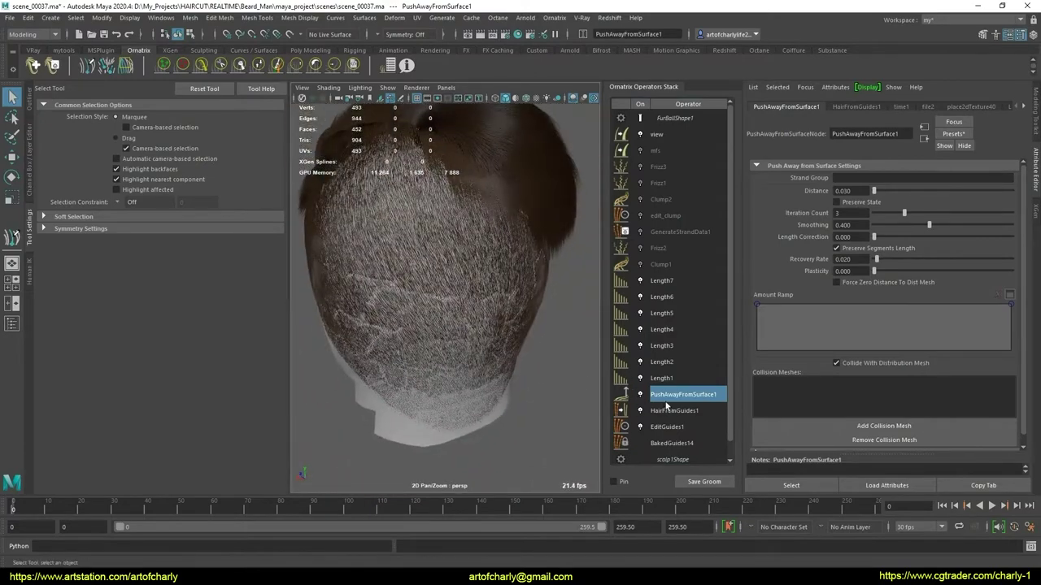
pyautogui.rightClick(691, 398)
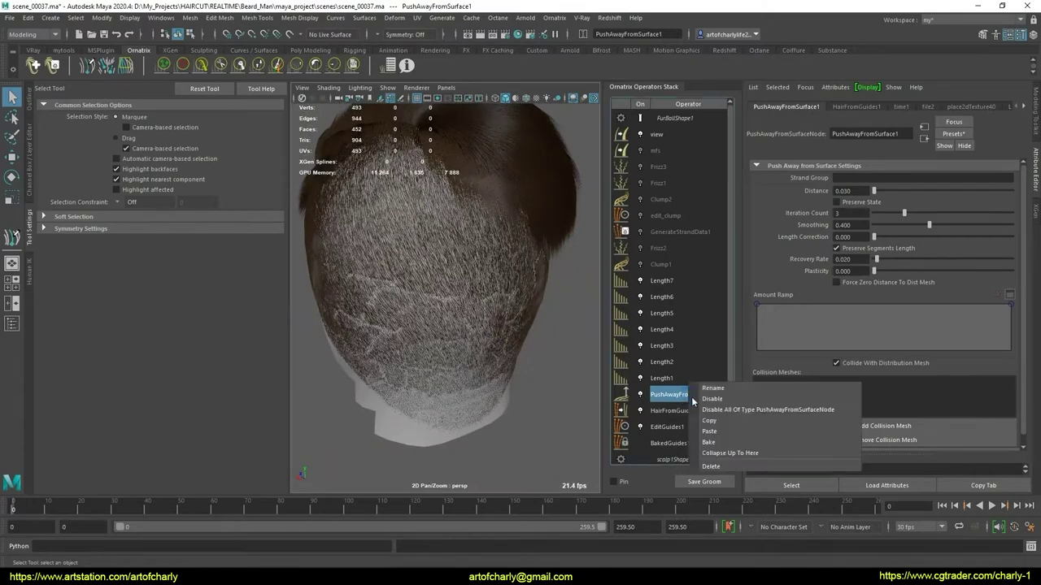
pyautogui.click(716, 468)
pyautogui.moveTo(435, 351)
pyautogui.keyDown('alt'); pyautogui.mouseDown()
pyautogui.moveTo(506, 353)
pyautogui.moveTo(467, 357)
pyautogui.moveTo(496, 358)
pyautogui.mouseUp(); pyautogui.keyUp('alt')
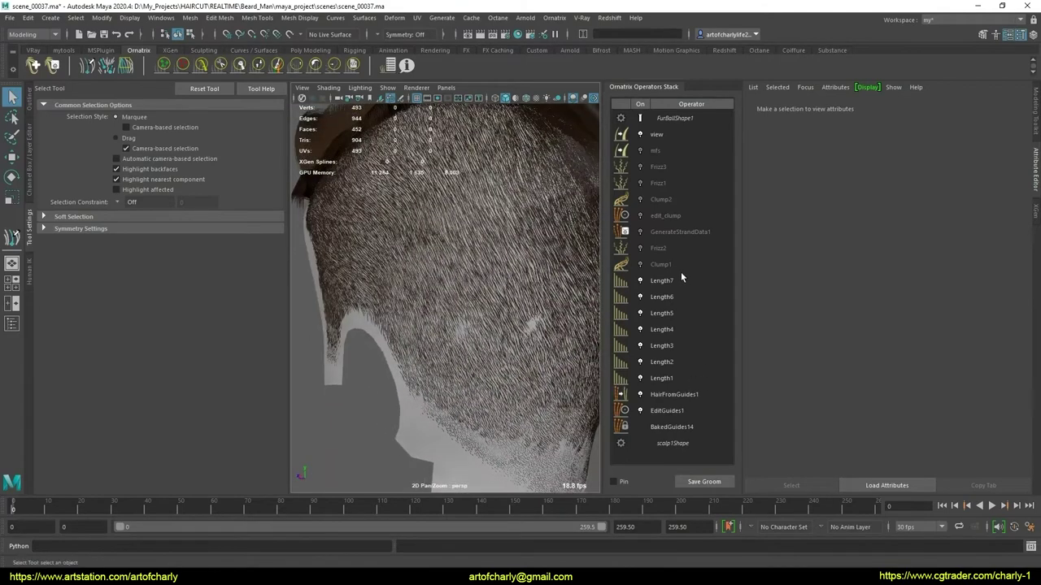
# Insert a new Push Away From Surface operator directly above Length7
pyautogui.click(681, 278)
pyautogui.click(554, 18)
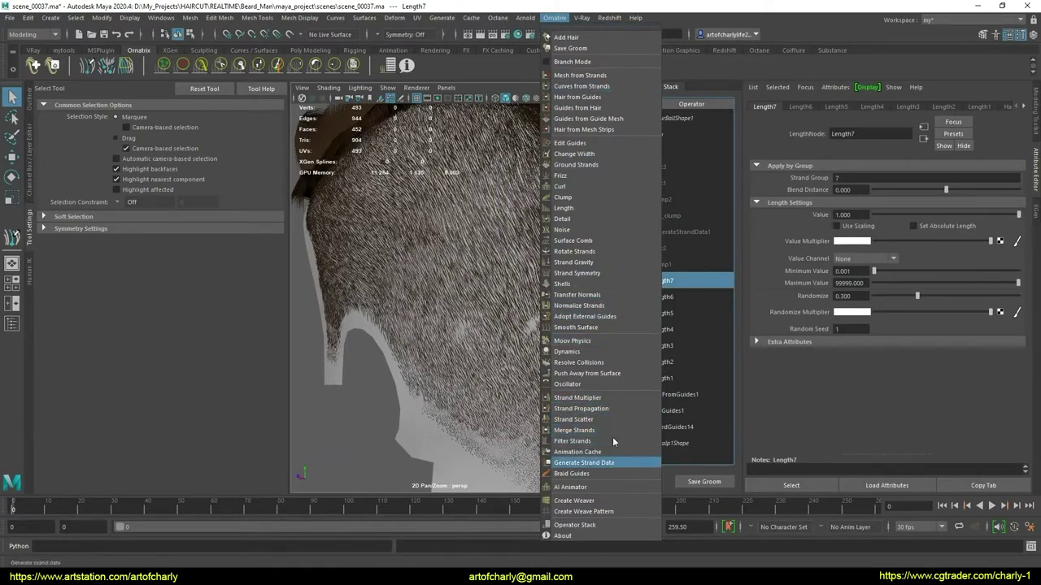
pyautogui.click(593, 373)
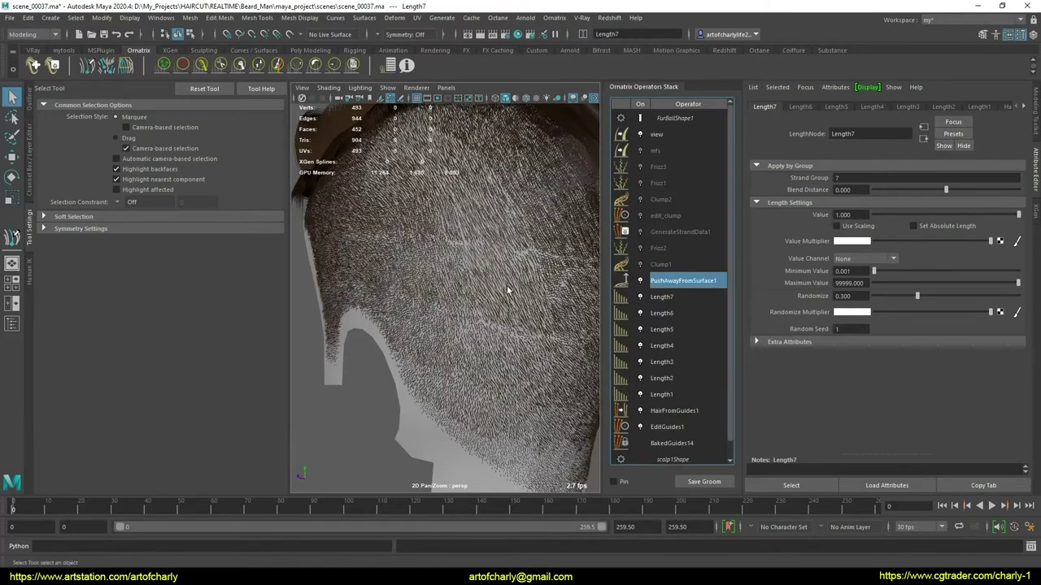
# Set the push-away Distance to 0.010 and inspect the scalp from several angles
pyautogui.keyDown('alt'); pyautogui.moveTo(512, 301); pyautogui.dragTo(520, 365); pyautogui.keyUp('alt')
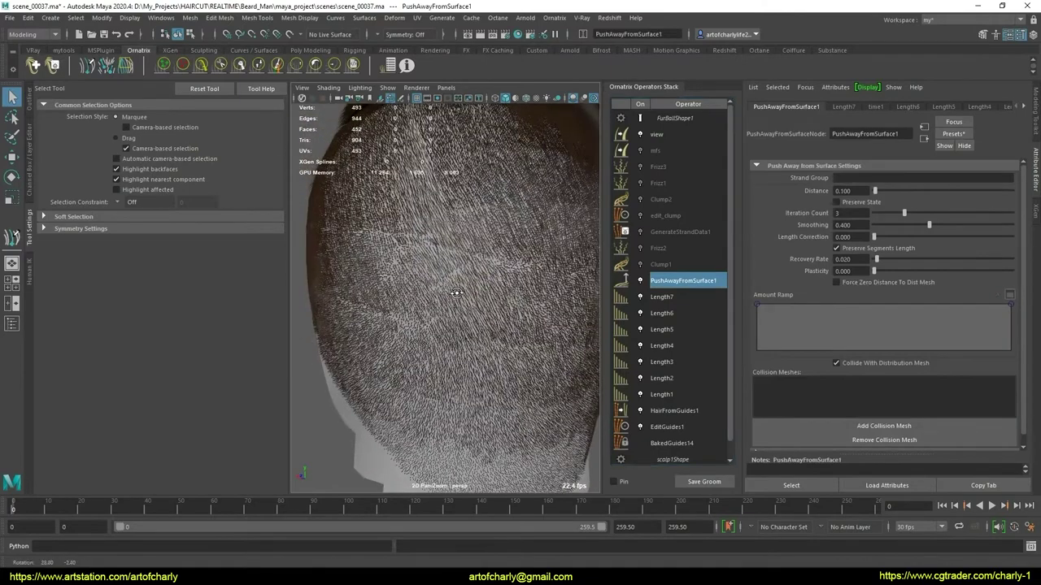
pyautogui.click(842, 186)
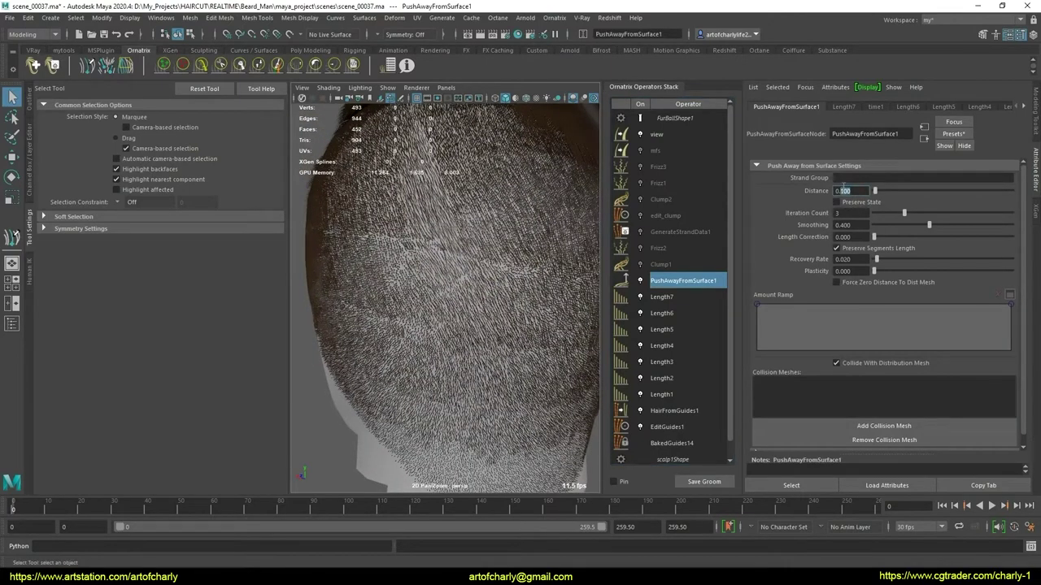
pyautogui.write('0.01')
pyautogui.press('Return')
pyautogui.moveTo(410, 341)
pyautogui.keyDown('alt'); pyautogui.mouseDown()
pyautogui.moveTo(507, 364)
pyautogui.moveTo(337, 360)
pyautogui.moveTo(346, 349)
pyautogui.moveTo(366, 356)
pyautogui.mouseUp(); pyautogui.keyUp('alt')
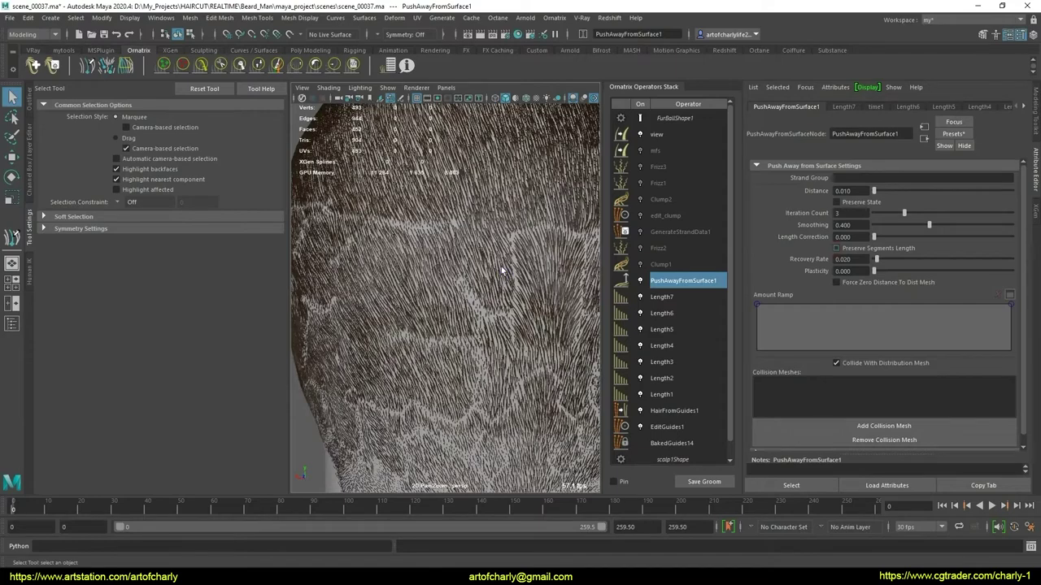
pyautogui.moveTo(502, 271)
pyautogui.keyDown('alt'); pyautogui.mouseDown()
pyautogui.moveTo(493, 318)
pyautogui.moveTo(526, 302)
pyautogui.moveTo(575, 304)
pyautogui.moveTo(561, 309)
pyautogui.mouseUp(); pyautogui.keyUp('alt')
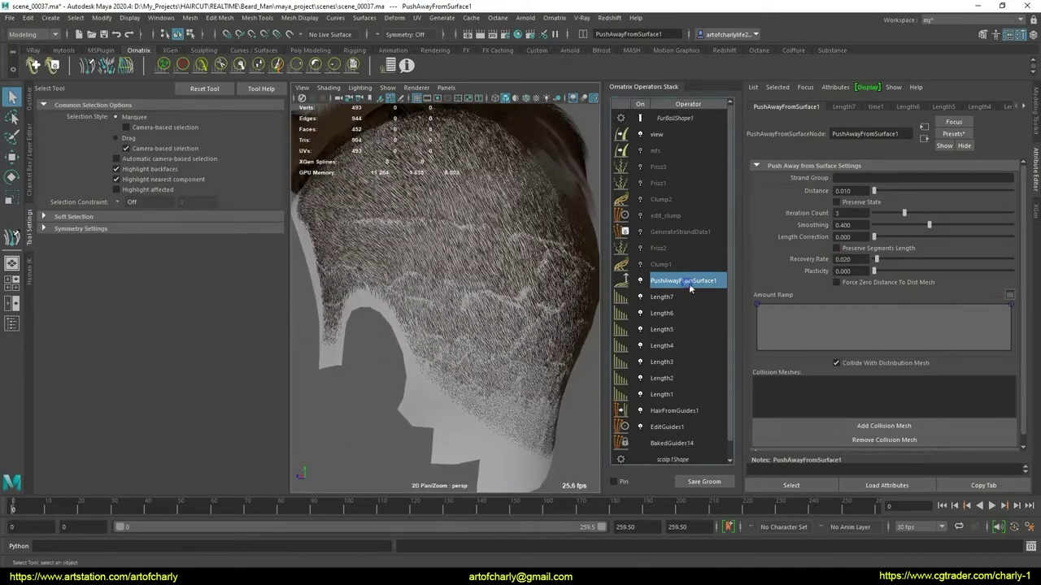
pyautogui.rightClick(688, 283)
# Delete the PushAwayFromSurface1 operator from the stack
pyautogui.click(708, 355)
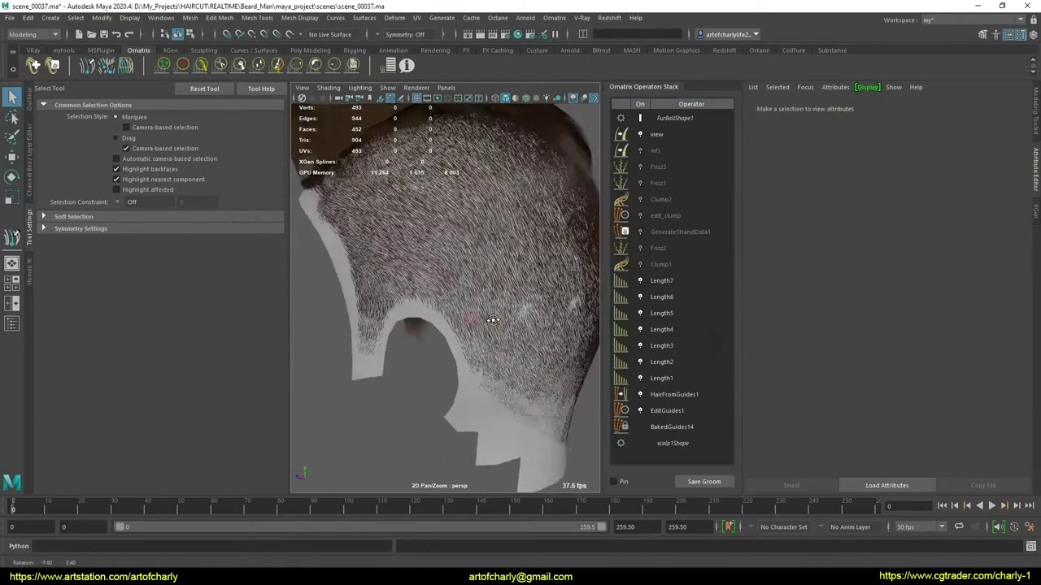
pyautogui.scroll(5, 472, 355)
pyautogui.keyDown('alt'); pyautogui.moveTo(472, 356); pyautogui.dragTo(491, 337, button='middle'); pyautogui.keyUp('alt')
pyautogui.click(665, 410)
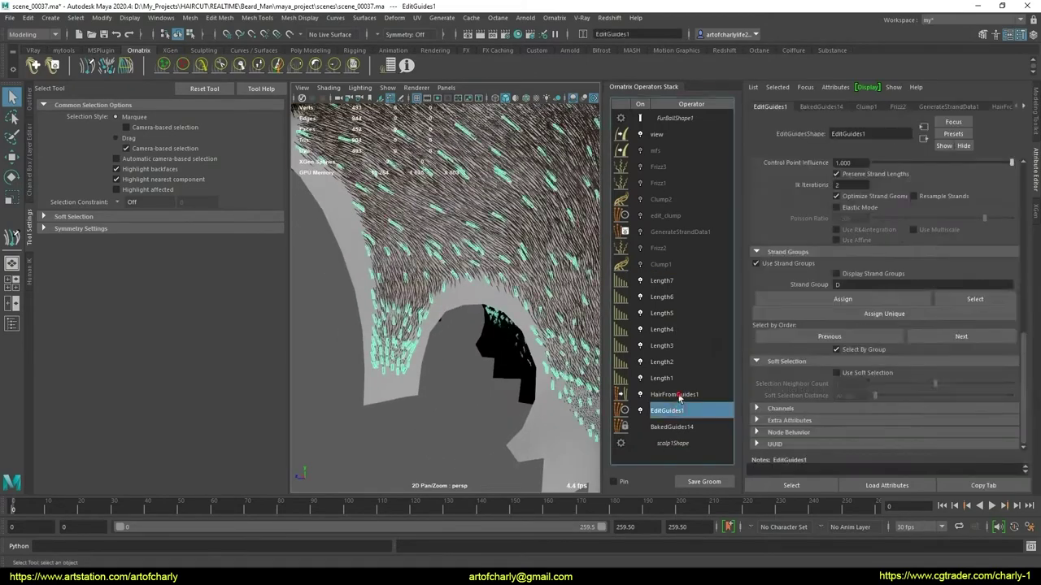
pyautogui.click(661, 379)
pyautogui.moveTo(456, 349)
pyautogui.keyDown('alt'); pyautogui.mouseDown()
pyautogui.moveTo(434, 390)
pyautogui.moveTo(449, 392)
pyautogui.mouseUp(); pyautogui.keyUp('alt')
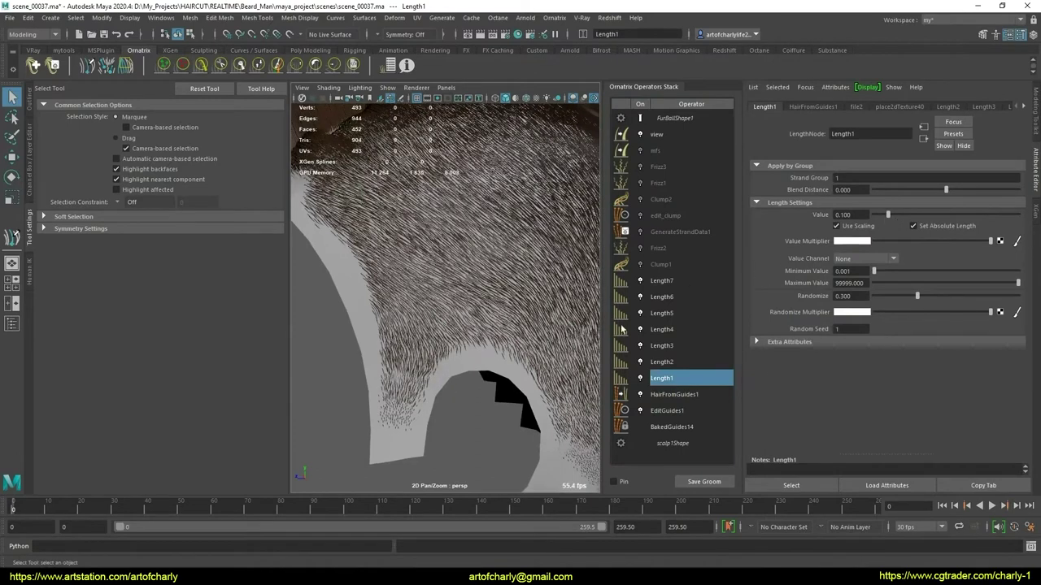
# Lower Length1 to 0.050 and Length2 to 0.100
pyautogui.click(863, 214)
pyautogui.write('0.')
pyautogui.press('Return')
pyautogui.moveTo(565, 303)
pyautogui.keyDown('alt'); pyautogui.mouseDown()
pyautogui.moveTo(433, 258)
pyautogui.moveTo(566, 315)
pyautogui.mouseUp(); pyautogui.keyUp('alt')
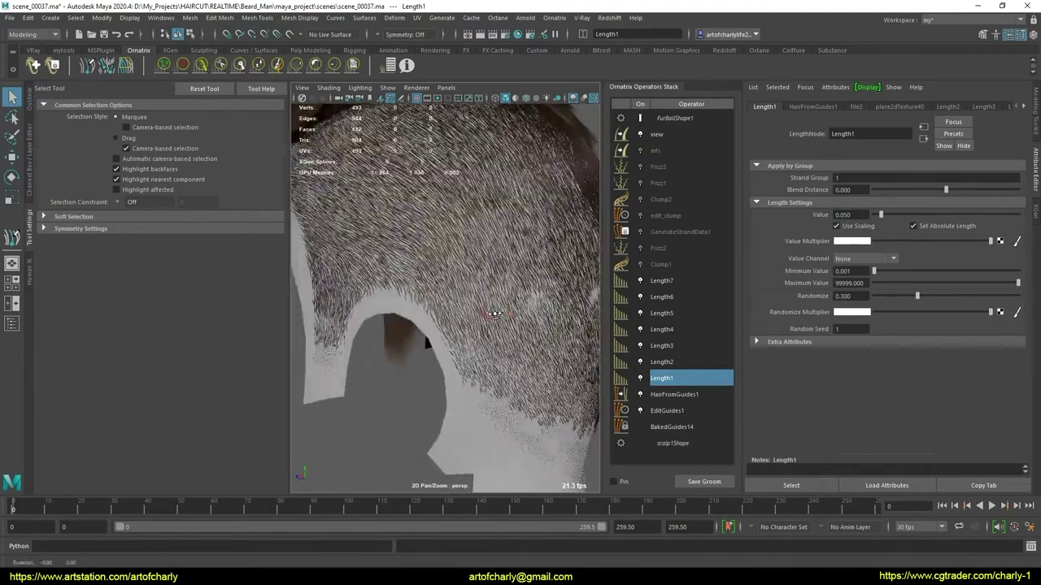
pyautogui.click(662, 362)
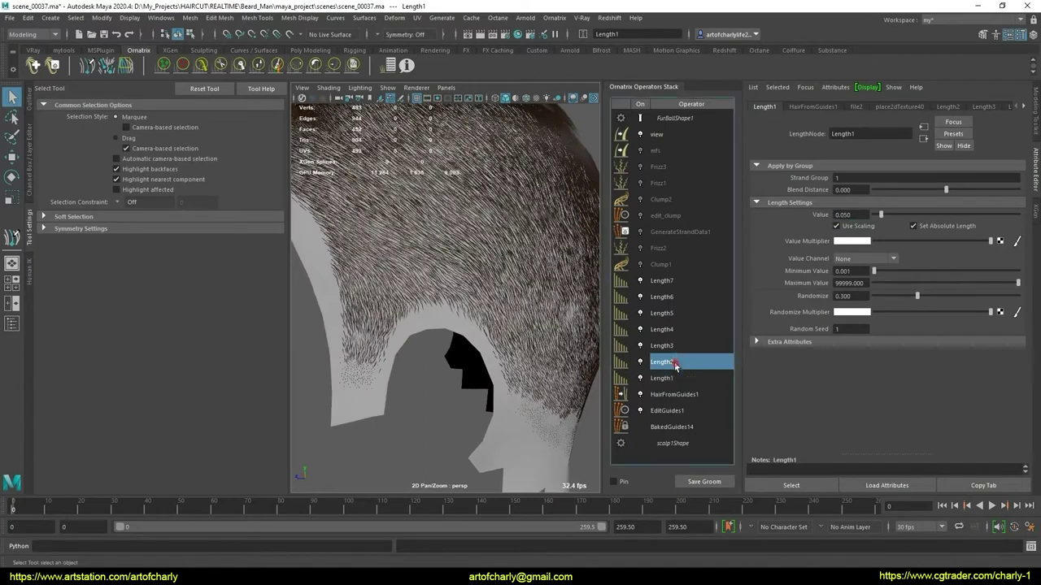
pyautogui.click(847, 215)
pyautogui.write('0.1')
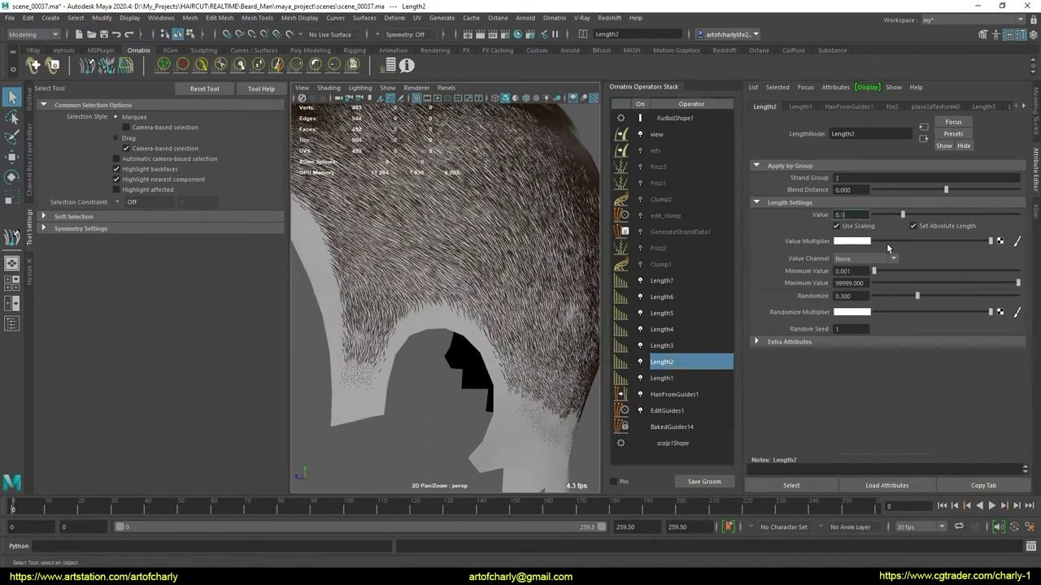
pyautogui.press('Return')
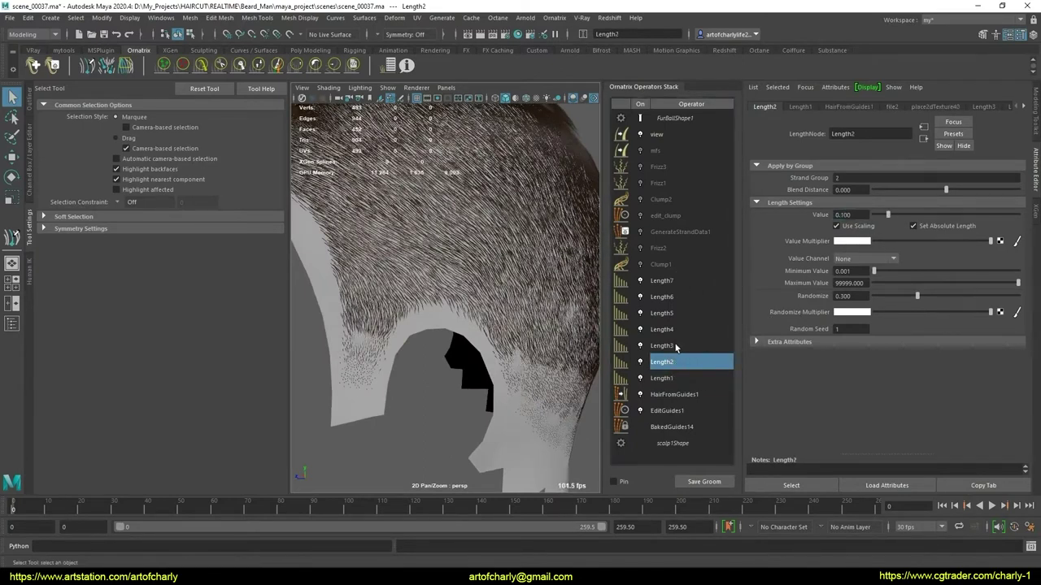
# Lower Length3 to 0.200 and Length4 to 0.300
pyautogui.click(676, 345)
pyautogui.click(855, 215)
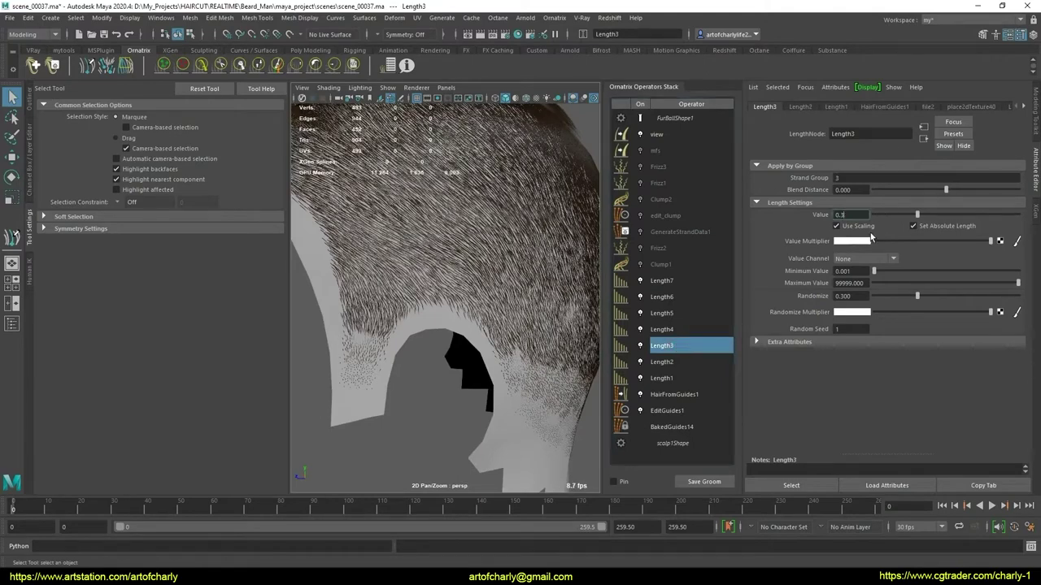
pyautogui.press('Return')
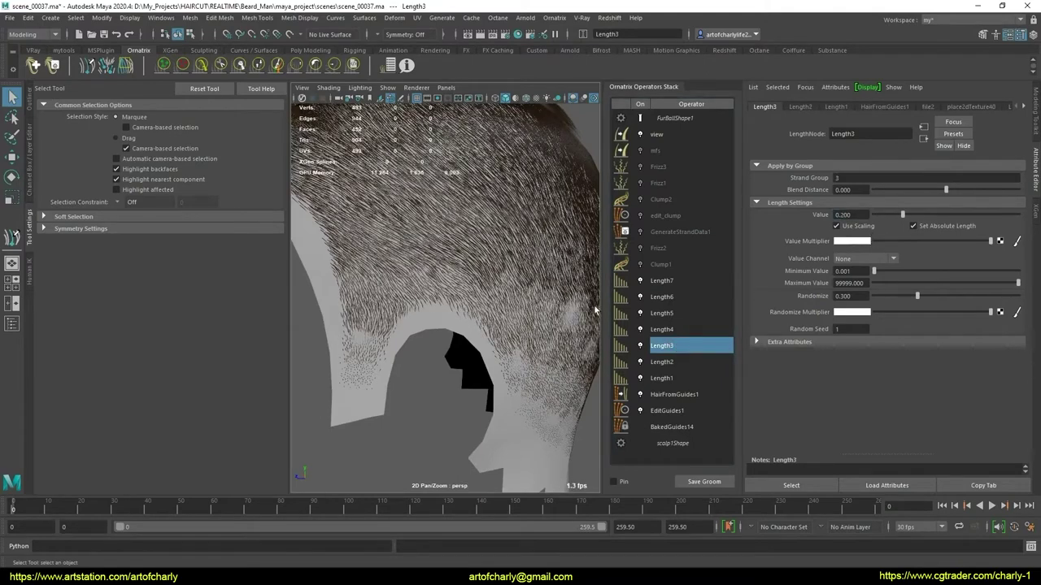
pyautogui.keyDown('alt'); pyautogui.moveTo(498, 328); pyautogui.dragTo(511, 340); pyautogui.keyUp('alt')
pyautogui.click(661, 330)
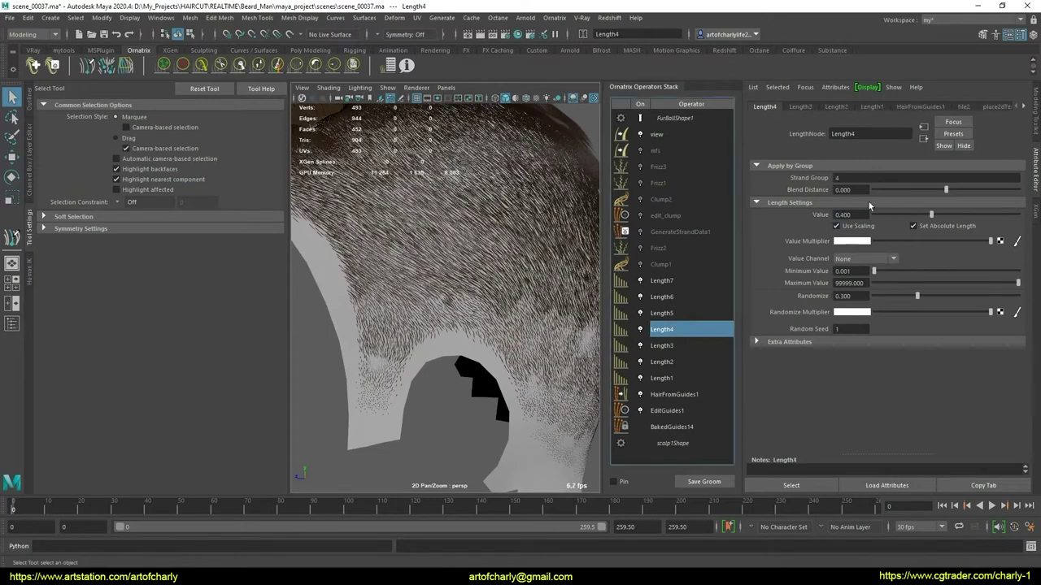
pyautogui.click(857, 215)
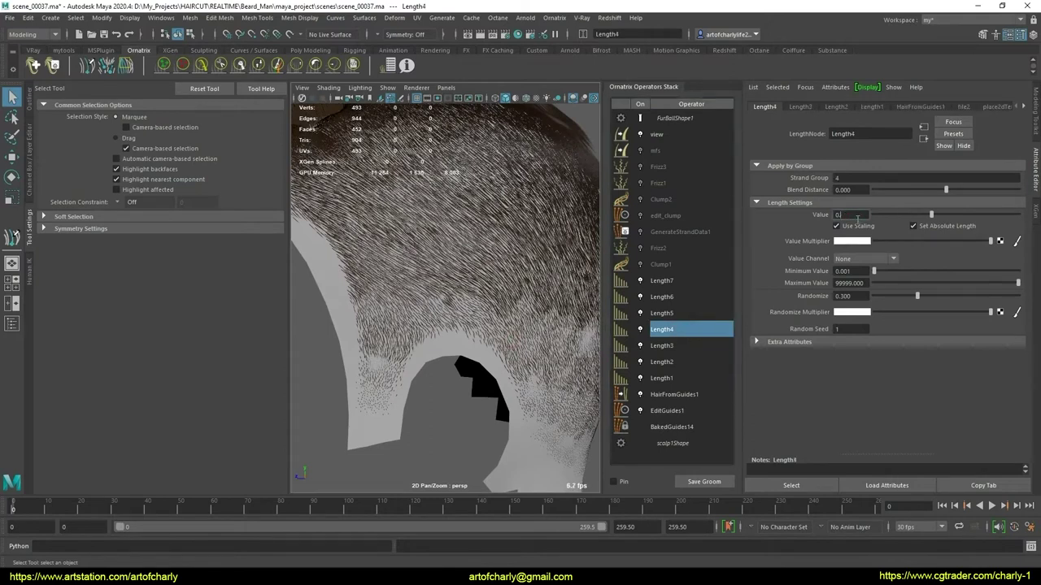
pyautogui.write('3')
pyautogui.press('Return')
# Set Length5 to 0.400 and inspect the nape fade from a few angles
pyautogui.click(661, 313)
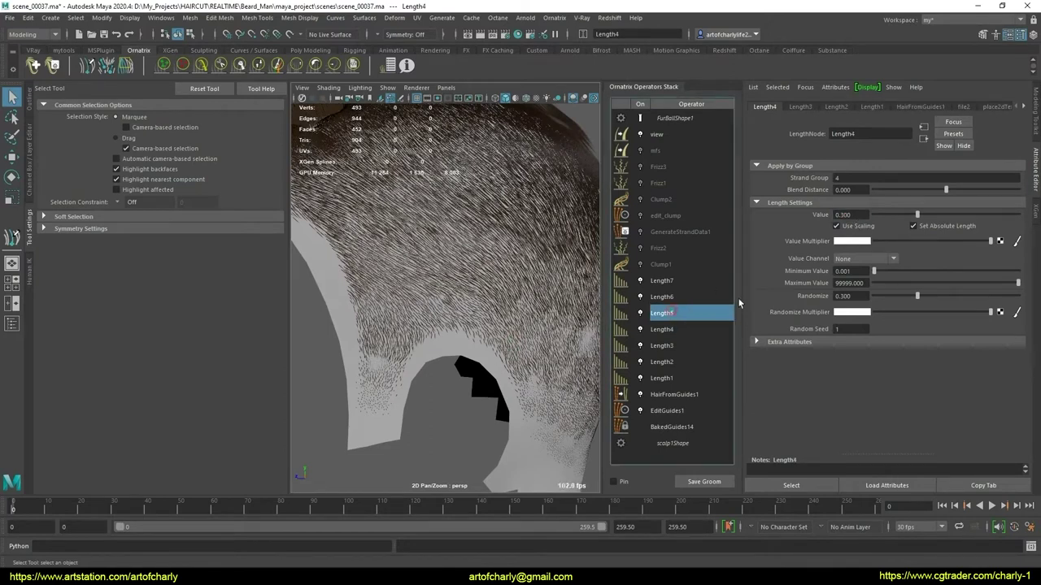
pyautogui.click(860, 215)
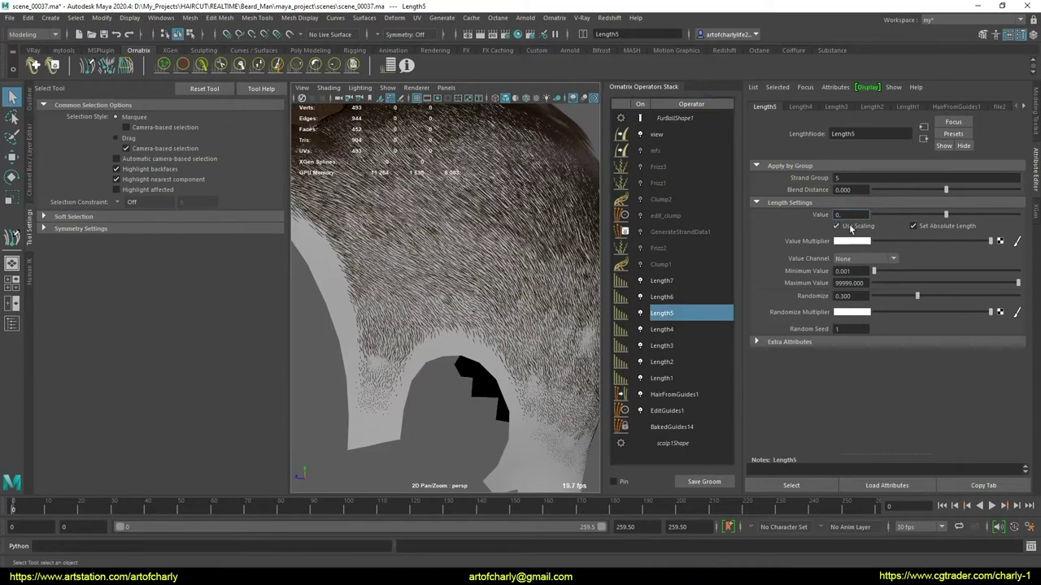
pyautogui.write('4')
pyautogui.press('Return')
pyautogui.moveTo(472, 265)
pyautogui.keyDown('alt'); pyautogui.mouseDown()
pyautogui.moveTo(514, 262)
pyautogui.moveTo(493, 244)
pyautogui.moveTo(463, 260)
pyautogui.mouseUp(); pyautogui.keyUp('alt')
pyautogui.scroll(3, 477, 290)
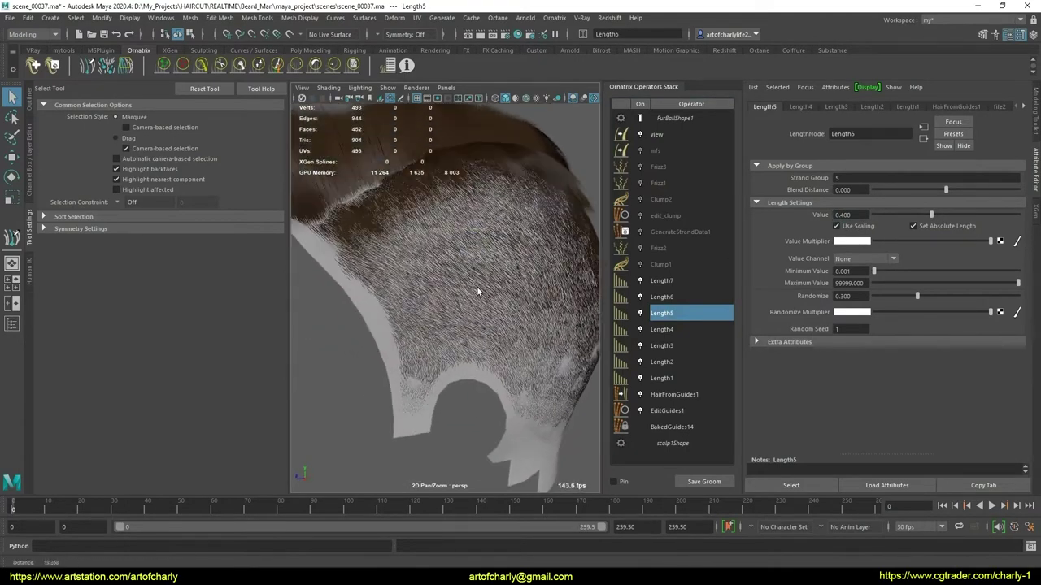
pyautogui.scroll(3, 463, 297)
pyautogui.moveTo(463, 298)
pyautogui.keyDown('alt'); pyautogui.mouseDown()
pyautogui.moveTo(476, 268)
pyautogui.moveTo(521, 325)
pyautogui.mouseUp(); pyautogui.keyUp('alt')
# Re-enter Length1's Blend Distance, trying 0.1 and a scrubbed value before typing 1
pyautogui.click(672, 379)
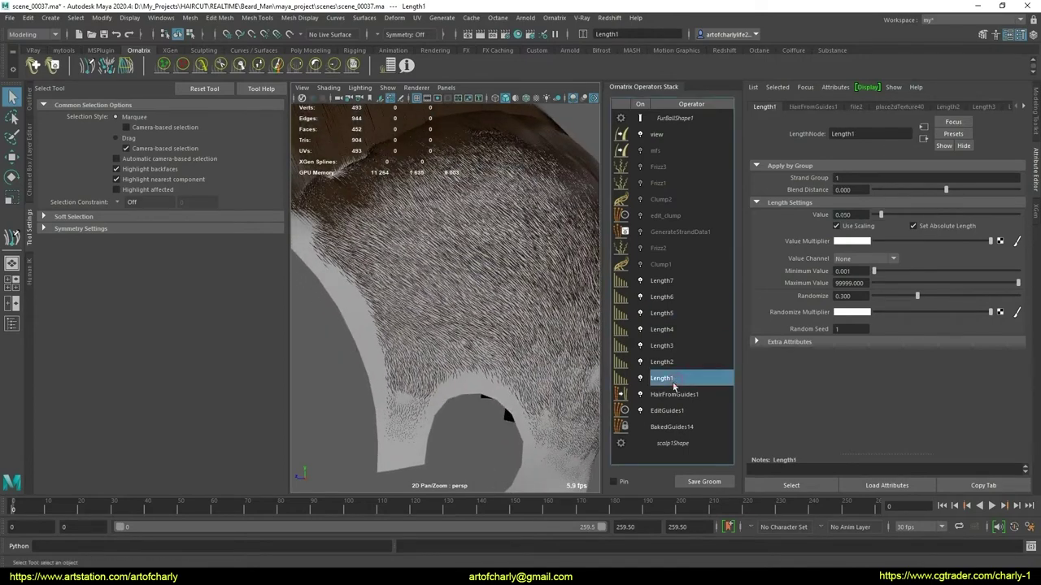
pyautogui.scroll(2, 424, 382)
pyautogui.doubleClick(858, 190)
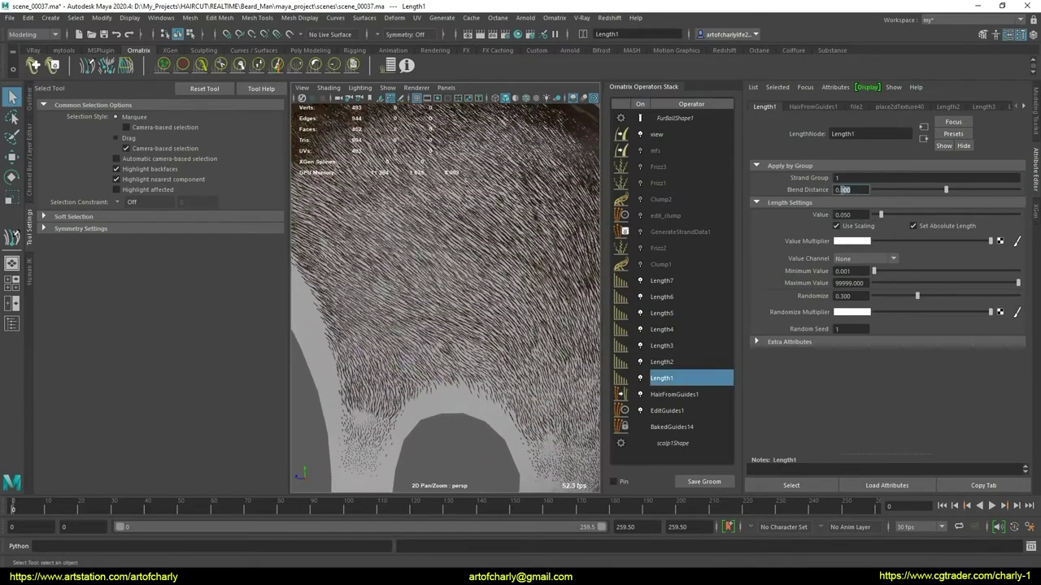
pyautogui.write('0.1')
pyautogui.press('Return')
pyautogui.keyDown('alt'); pyautogui.moveTo(467, 298); pyautogui.dragTo(488, 309); pyautogui.keyUp('alt')
pyautogui.moveTo(962, 192)
pyautogui.mouseDown()
pyautogui.moveTo(978, 192)
pyautogui.moveTo(955, 198)
pyautogui.mouseUp()
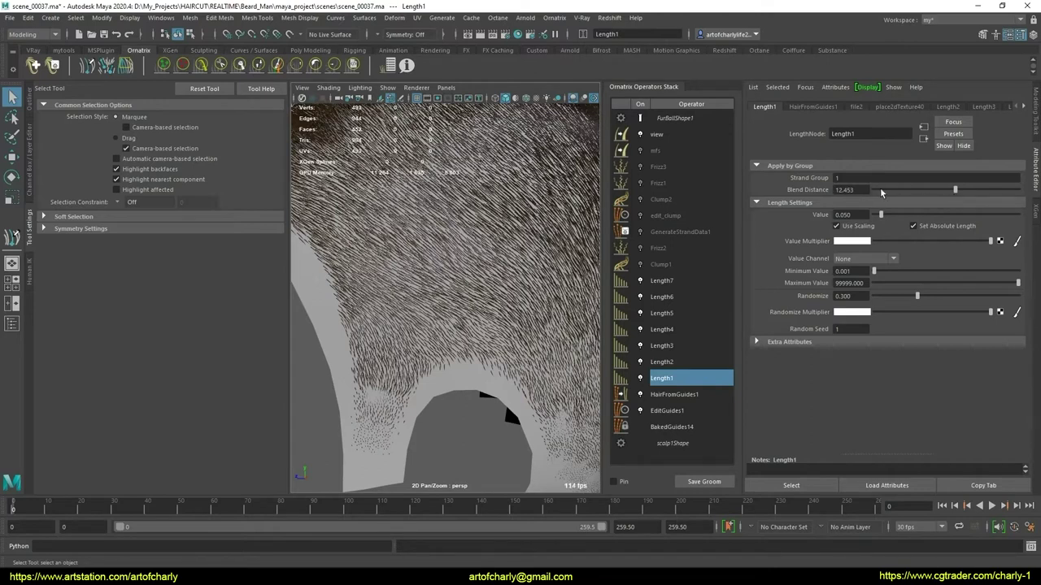
pyautogui.click(860, 189)
pyautogui.write('1')
pyautogui.press('Return')
# Switch off operators Length7 through Length2, leaving Length1 selected with its Value field active
pyautogui.click(681, 361)
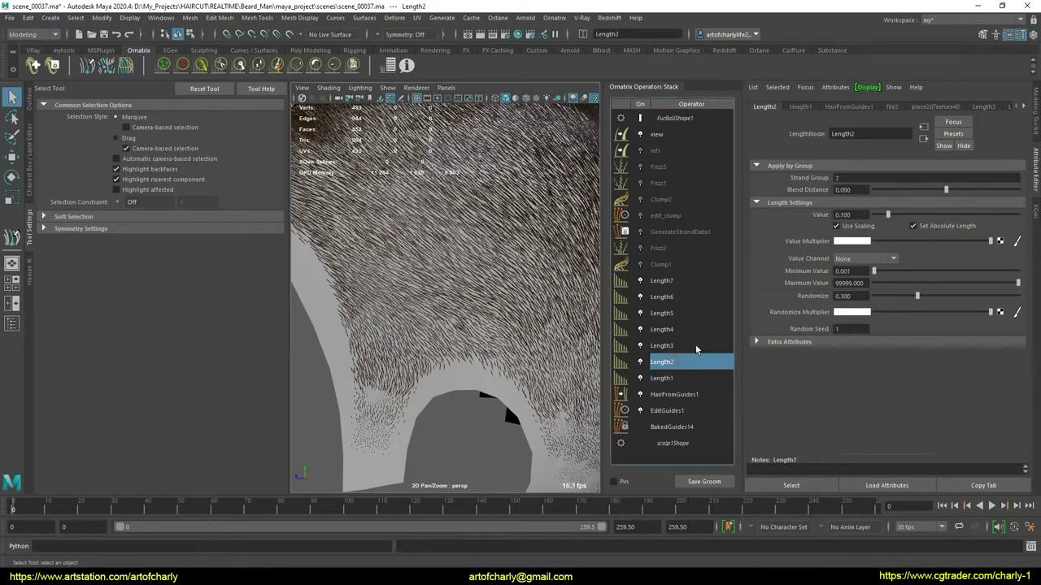
pyautogui.click(681, 378)
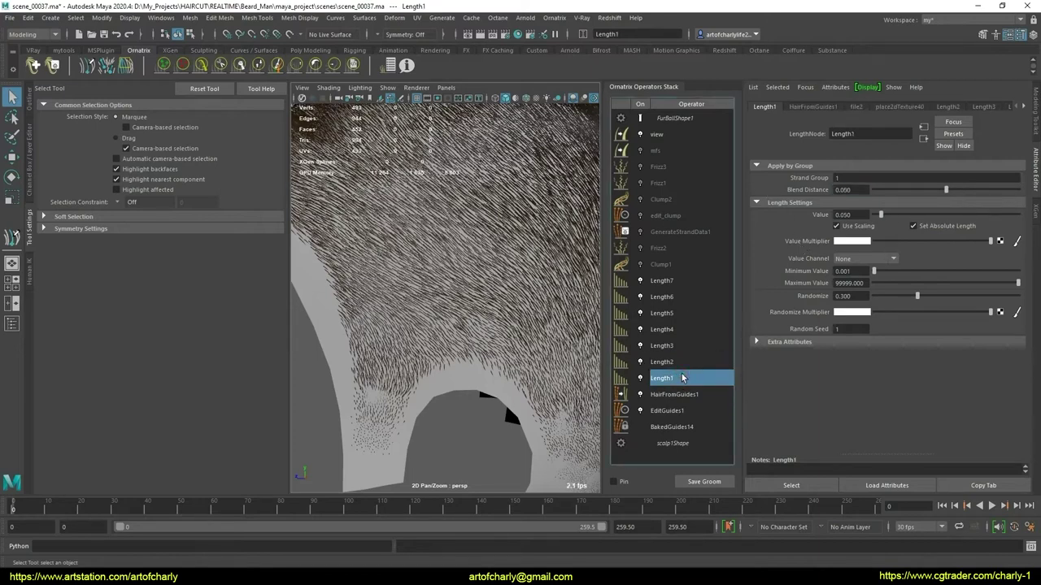
pyautogui.click(658, 281)
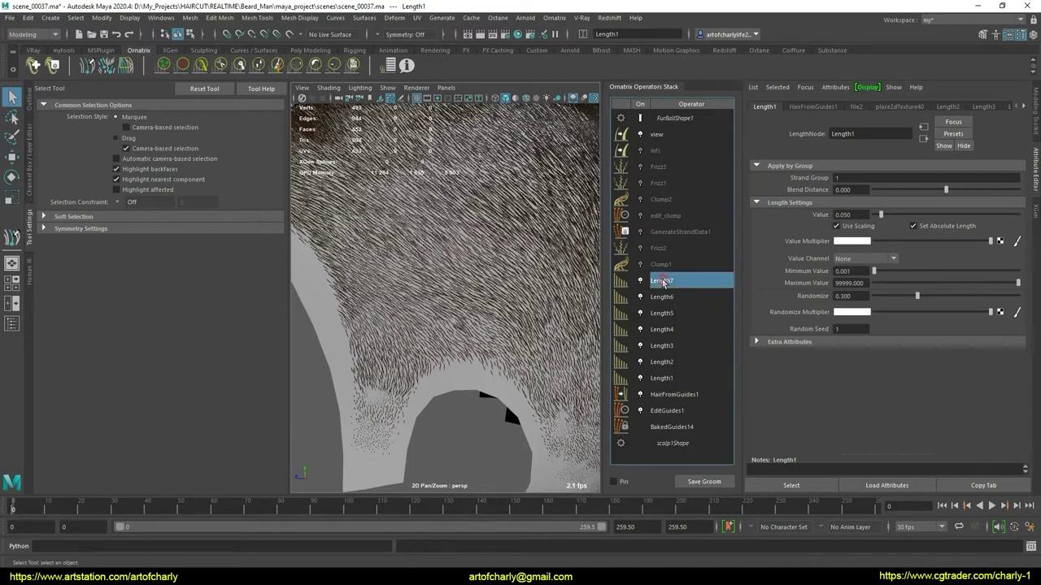
pyautogui.click(640, 281)
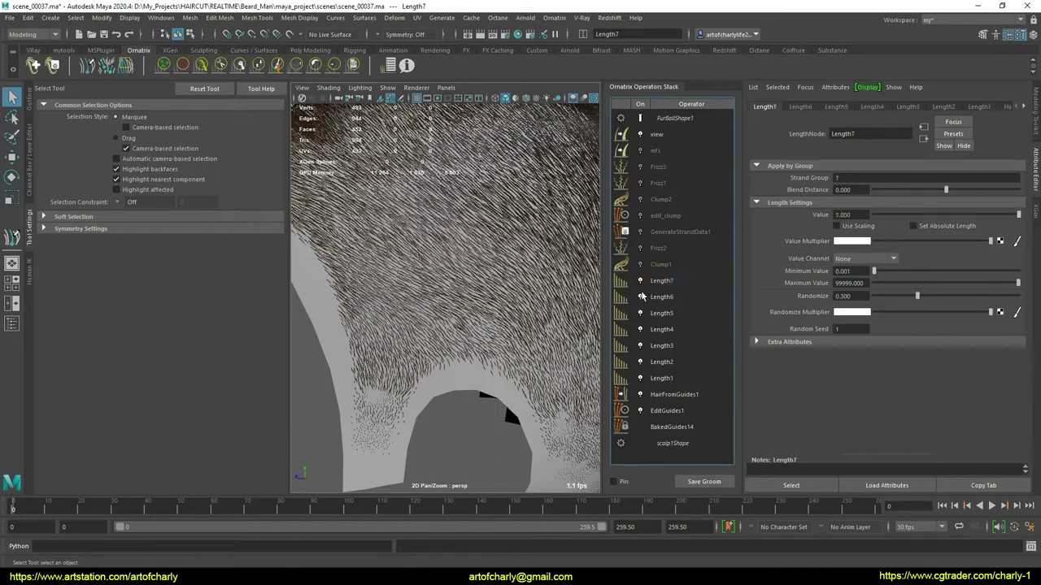
pyautogui.click(640, 297)
pyautogui.click(640, 313)
pyautogui.click(640, 329)
pyautogui.click(640, 362)
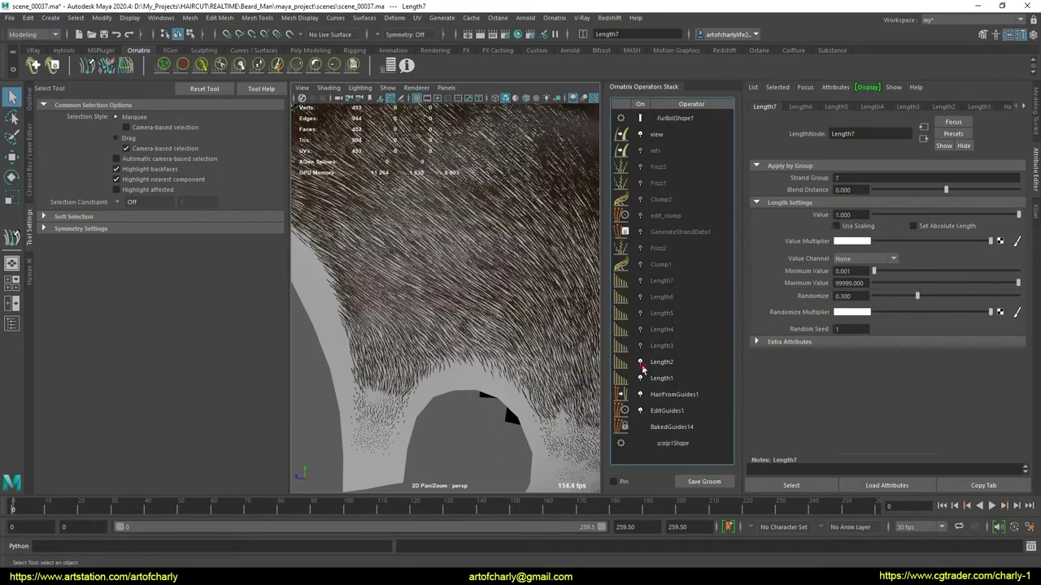
pyautogui.click(640, 345)
pyautogui.click(667, 379)
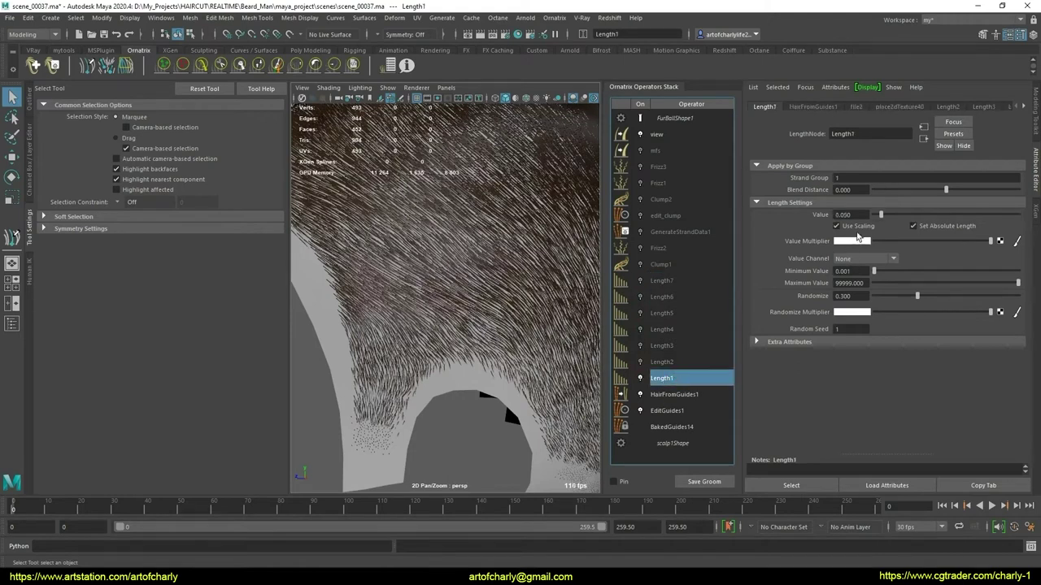
pyautogui.click(869, 214)
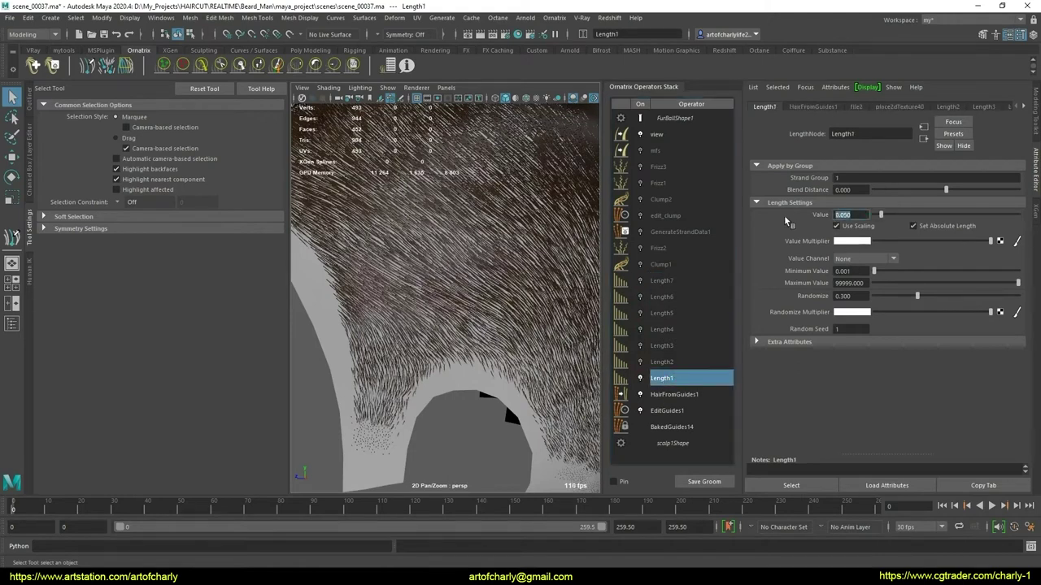
# Set Length1's Value to 0 and scrub its Blend Distance between roughly 7 and 10
pyautogui.write('0')
pyautogui.press('Return')
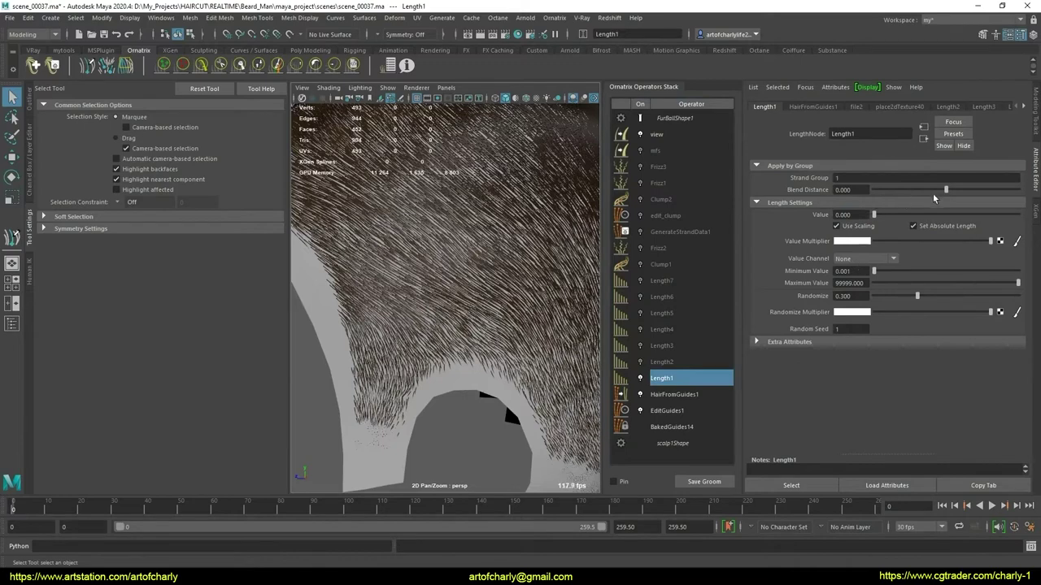
pyautogui.moveTo(946, 190); pyautogui.dragTo(952, 190)
pyautogui.scroll(-3, 464, 283)
pyautogui.moveTo(464, 284)
pyautogui.keyDown('alt'); pyautogui.mouseDown()
pyautogui.moveTo(491, 293)
pyautogui.moveTo(488, 310)
pyautogui.mouseUp(); pyautogui.keyUp('alt')
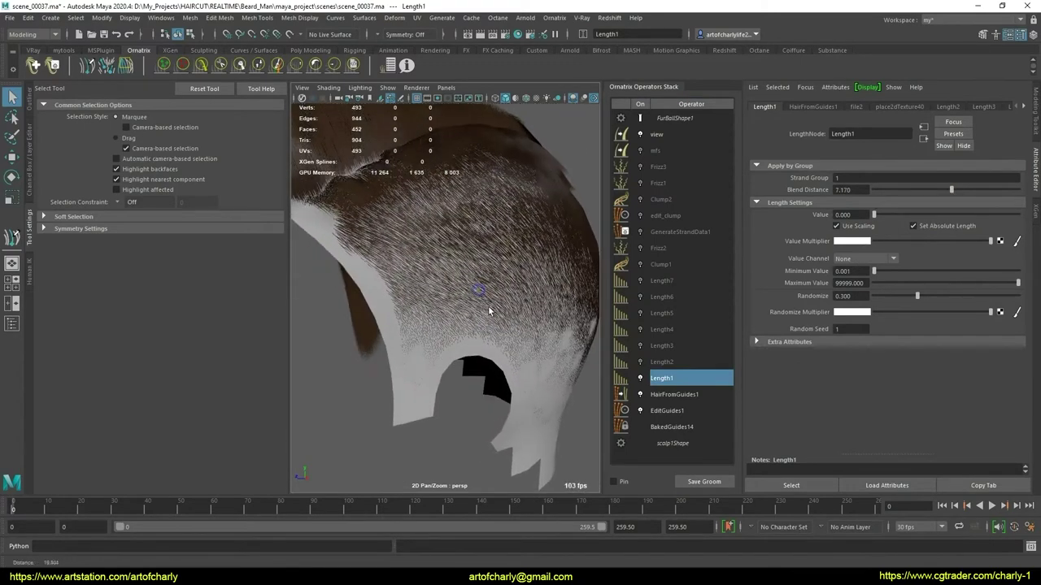
pyautogui.scroll(3, 480, 305)
pyautogui.scroll(2, 467, 305)
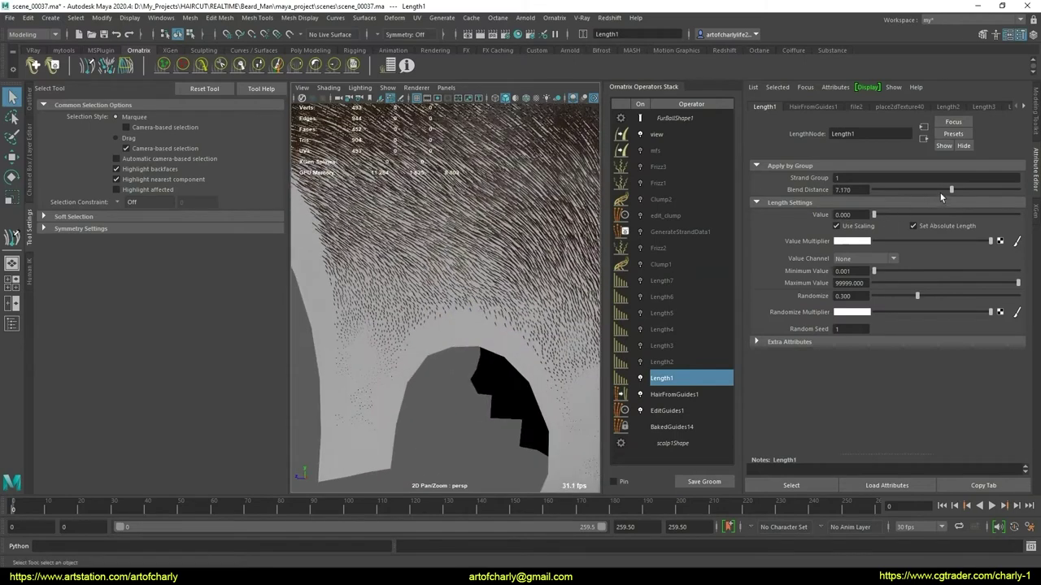
pyautogui.moveTo(958, 190)
pyautogui.mouseDown()
pyautogui.moveTo(947, 192)
pyautogui.moveTo(955, 192)
pyautogui.mouseUp()
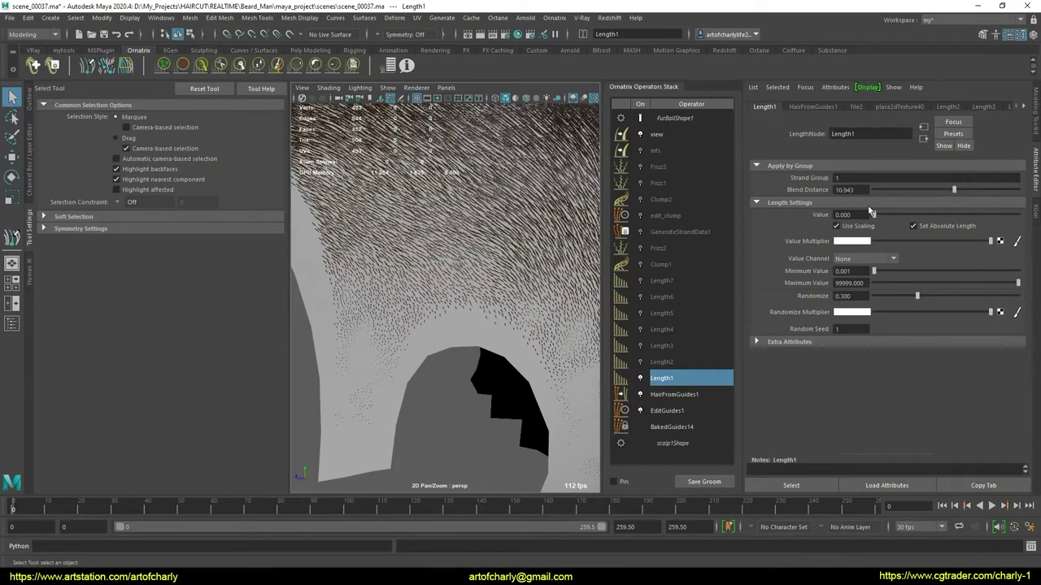
# Test Blend Distance further, then enter 3 for a denser nape fuzz
pyautogui.keyDown('alt'); pyautogui.moveTo(406, 259); pyautogui.dragTo(429, 293); pyautogui.keyUp('alt')
pyautogui.scroll(2, 435, 304)
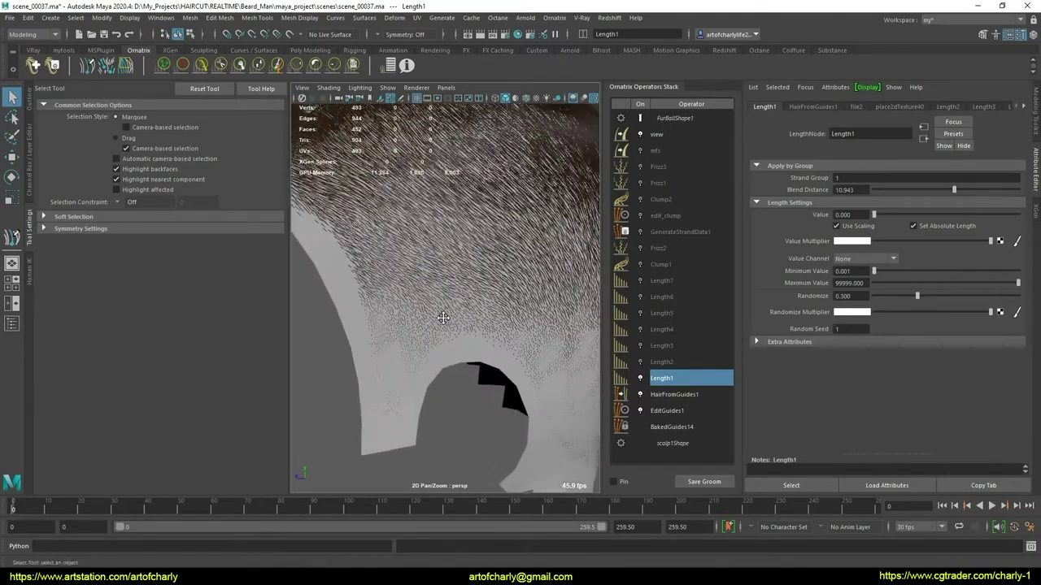
pyautogui.scroll(2, 447, 305)
pyautogui.scroll(2, 453, 297)
pyautogui.scroll(2, 480, 315)
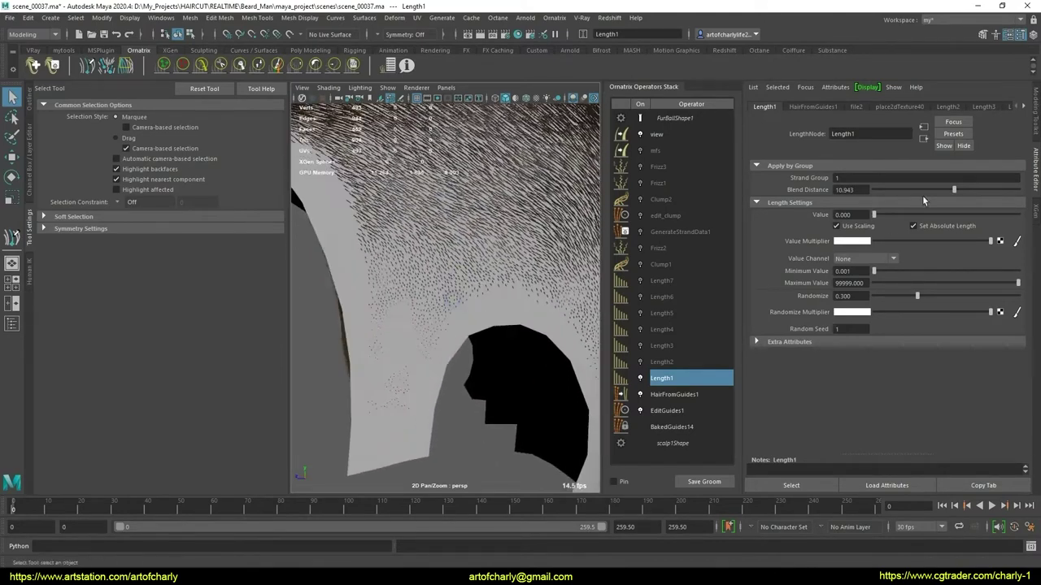
pyautogui.moveTo(953, 192); pyautogui.dragTo(946, 189)
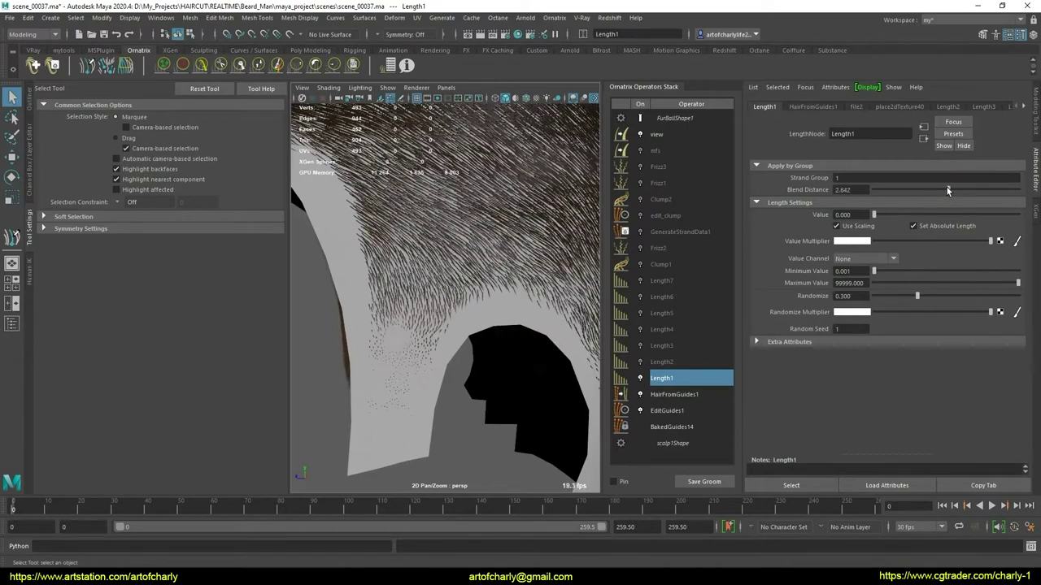
pyautogui.doubleClick(850, 189)
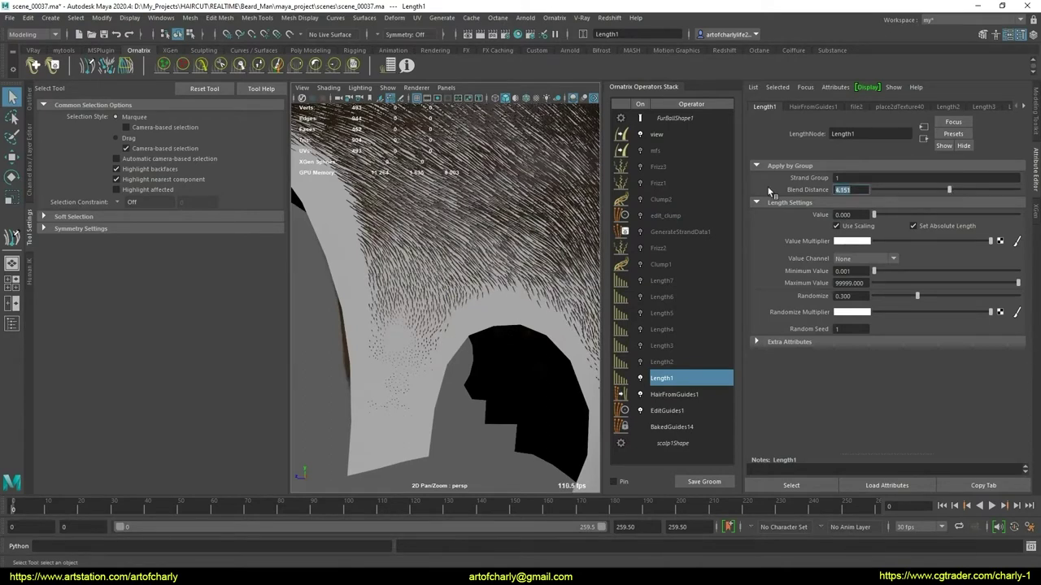
pyautogui.write('3')
pyautogui.press('Return')
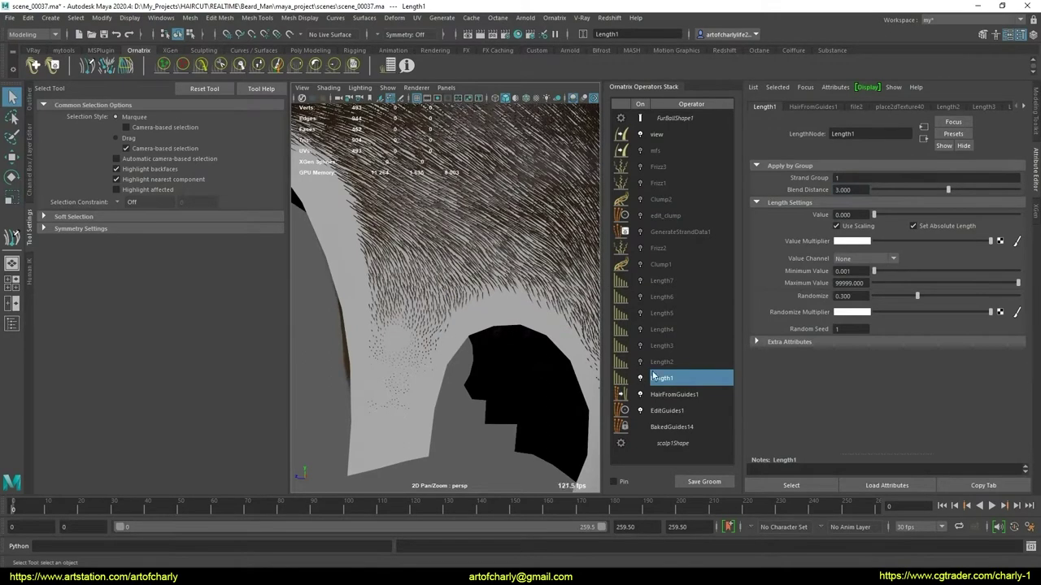
# Set Length2's Blend Distance to 2 and toggle Length2 on and off to compare the stubble
pyautogui.click(642, 364)
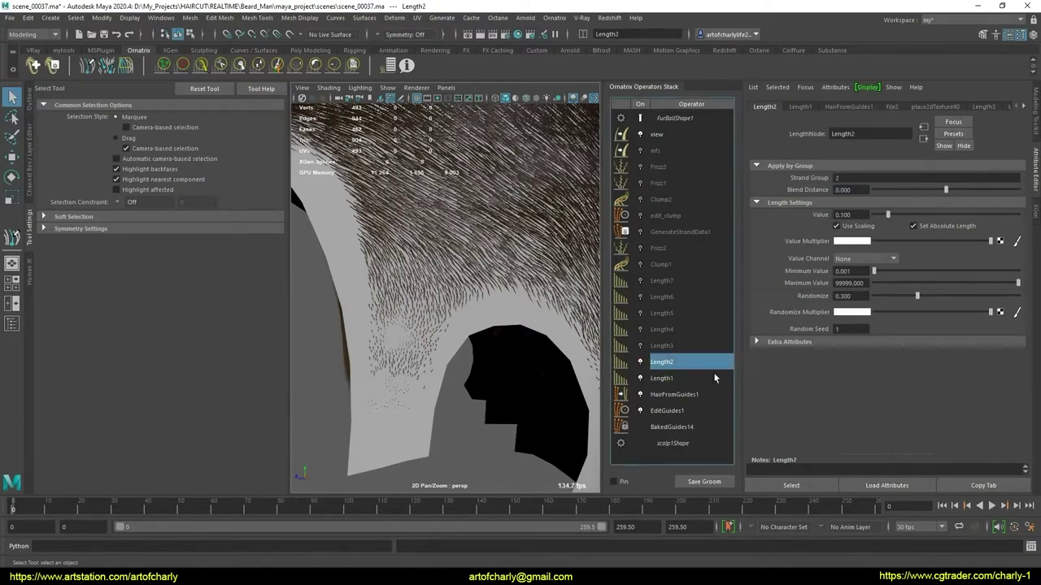
pyautogui.doubleClick(867, 190)
pyautogui.write('2')
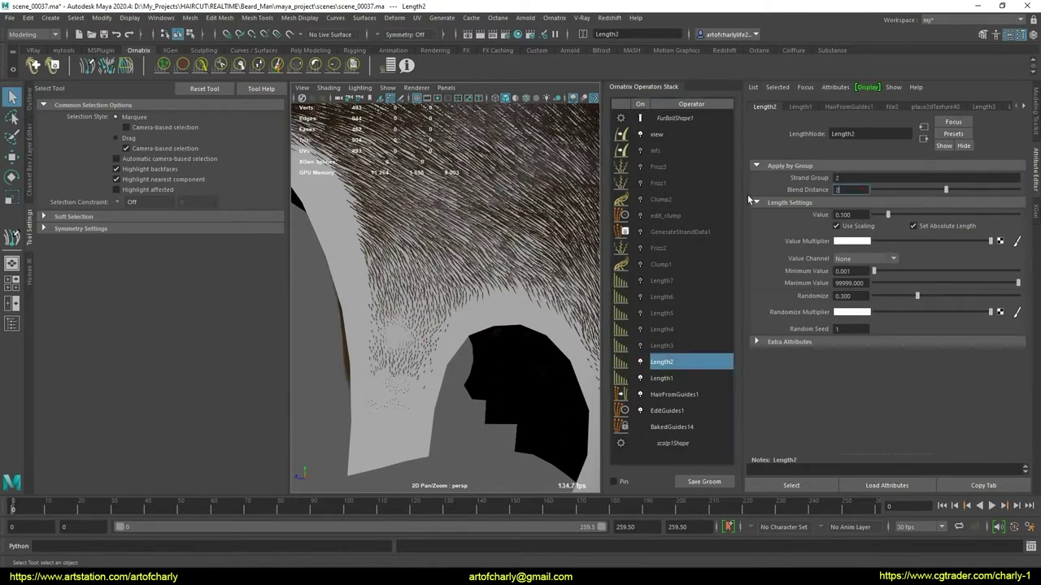
pyautogui.press('Return')
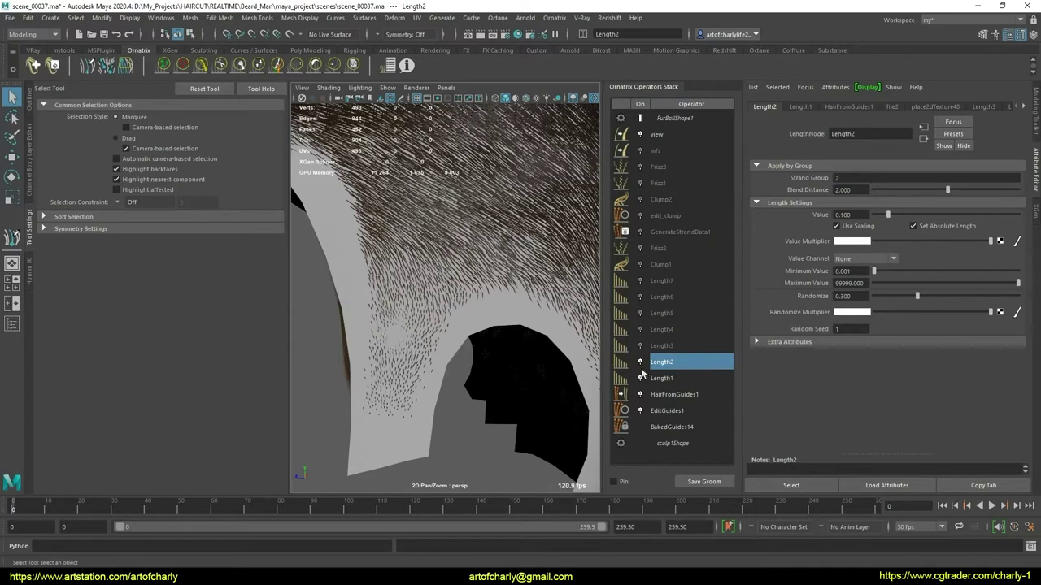
pyautogui.click(641, 362)
pyautogui.click(641, 363)
pyautogui.click(641, 362)
pyautogui.click(641, 363)
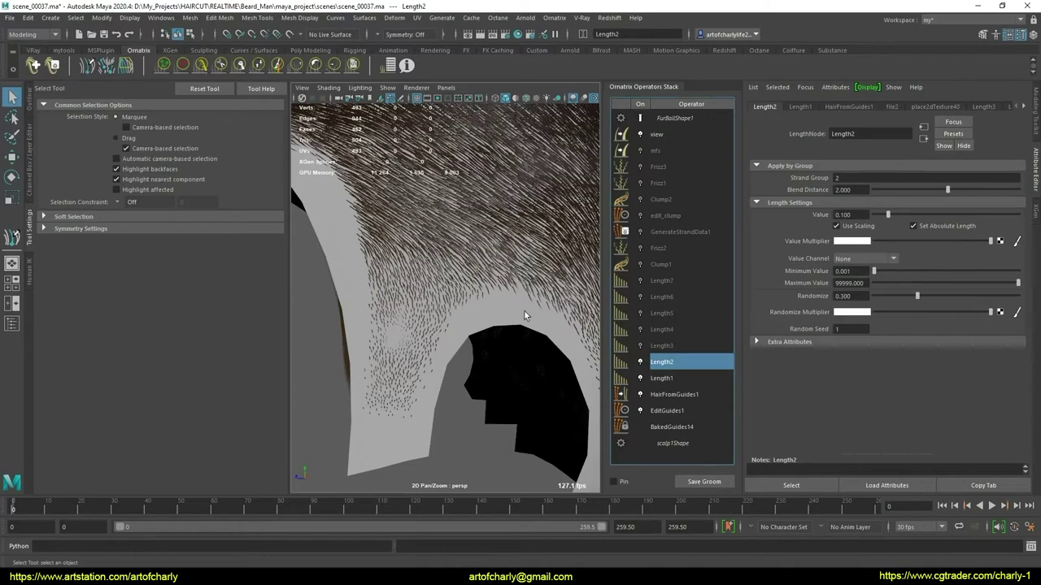
# Adjust Length2's Blend Distance to about 4.9 and compare with it off, ending switched on
pyautogui.moveTo(398, 327)
pyautogui.keyDown('alt'); pyautogui.mouseDown()
pyautogui.moveTo(409, 299)
pyautogui.moveTo(447, 302)
pyautogui.mouseUp(); pyautogui.keyUp('alt')
pyautogui.moveTo(949, 190)
pyautogui.mouseDown()
pyautogui.moveTo(916, 193)
pyautogui.moveTo(948, 185)
pyautogui.mouseUp()
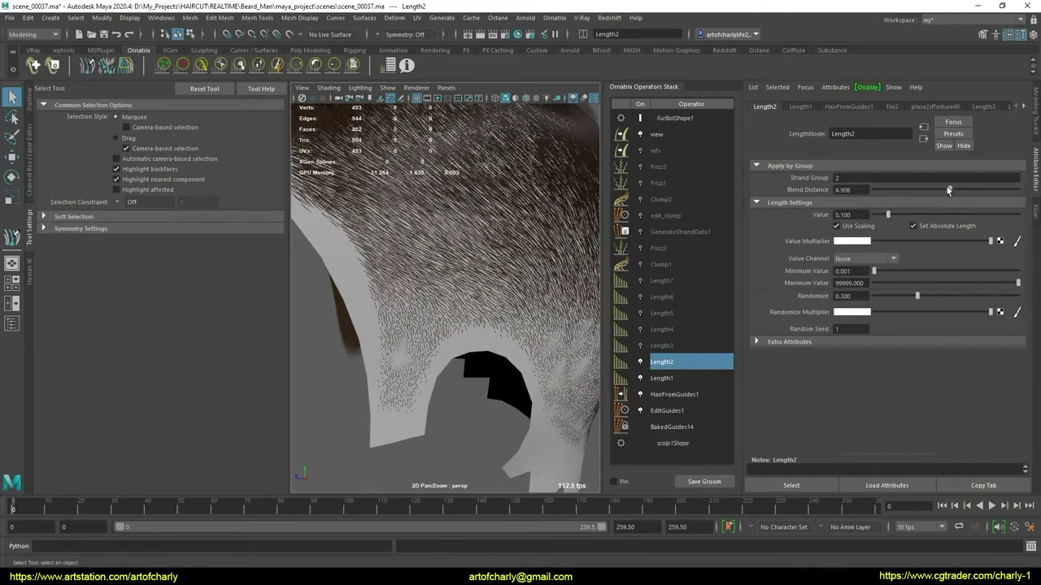
pyautogui.click(639, 364)
pyautogui.click(639, 364)
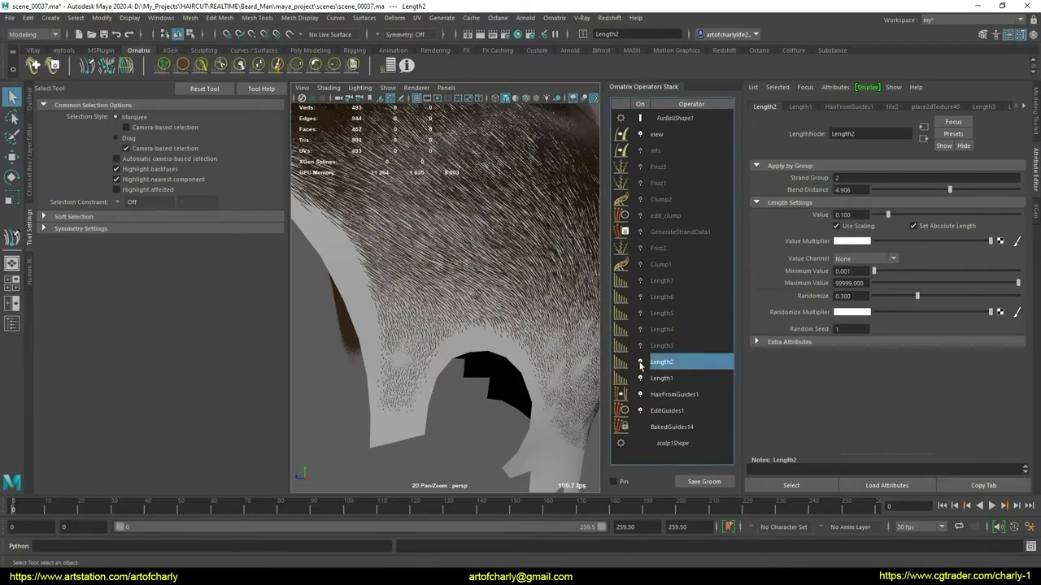
pyautogui.click(640, 363)
pyautogui.click(640, 364)
# Delete the Length2 operator and set Length1's Blend Distance to 10
pyautogui.rightClick(682, 372)
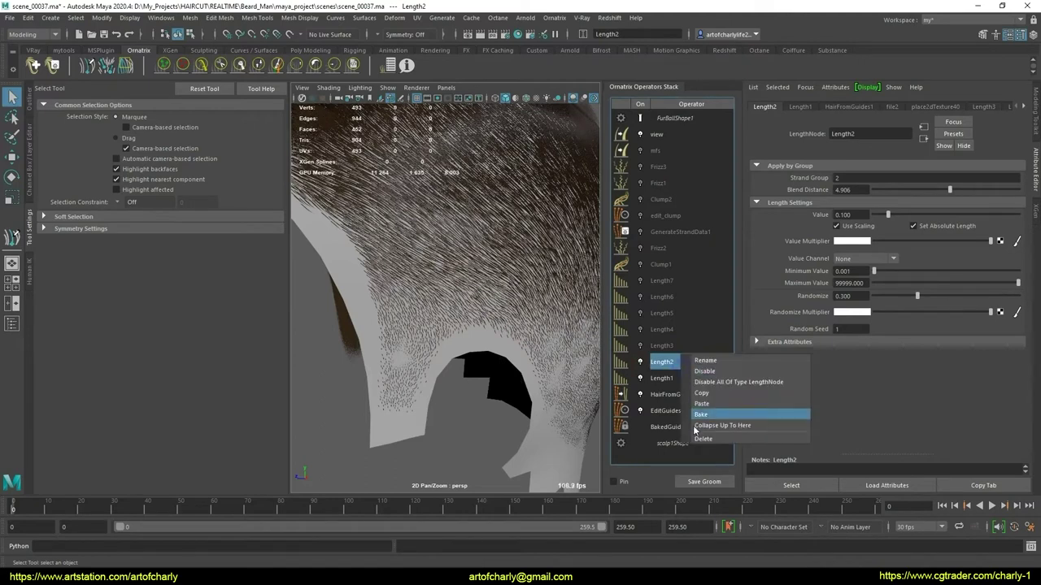
pyautogui.click(711, 433)
pyautogui.click(669, 363)
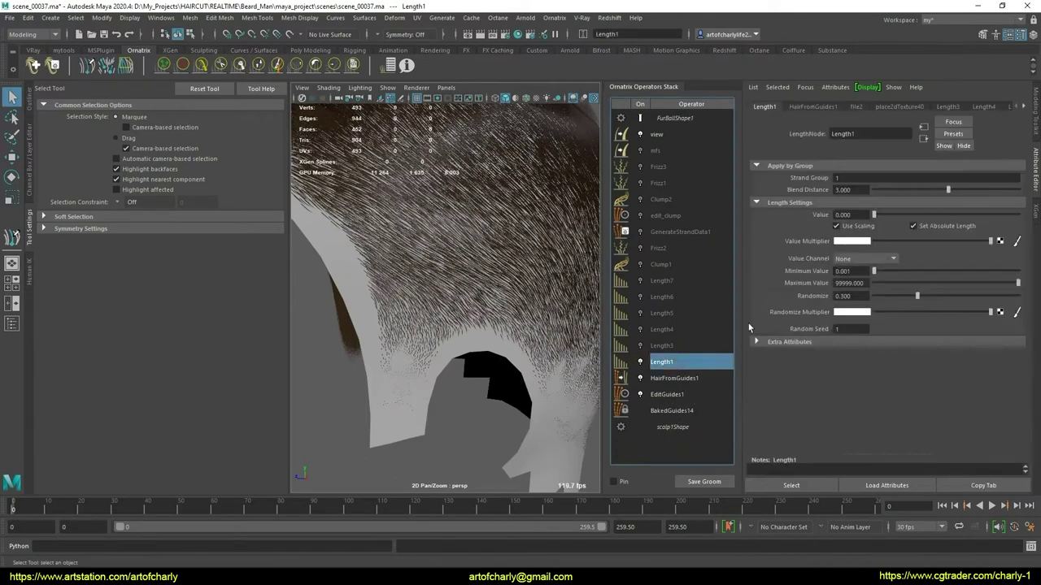
pyautogui.moveTo(948, 193); pyautogui.dragTo(954, 195)
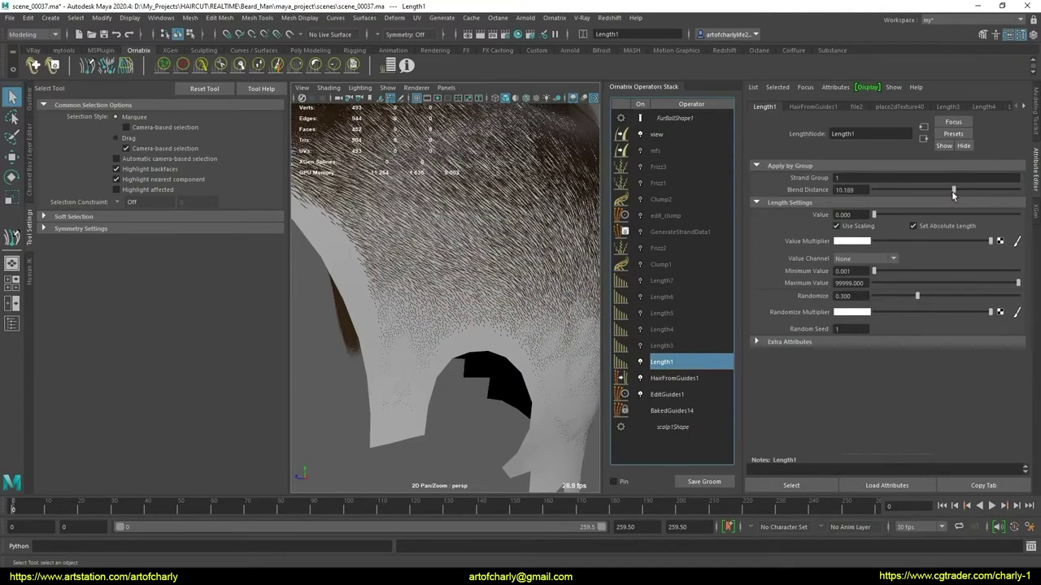
pyautogui.moveTo(577, 265)
pyautogui.keyDown('alt'); pyautogui.mouseDown()
pyautogui.moveTo(553, 262)
pyautogui.moveTo(548, 285)
pyautogui.mouseUp(); pyautogui.keyUp('alt')
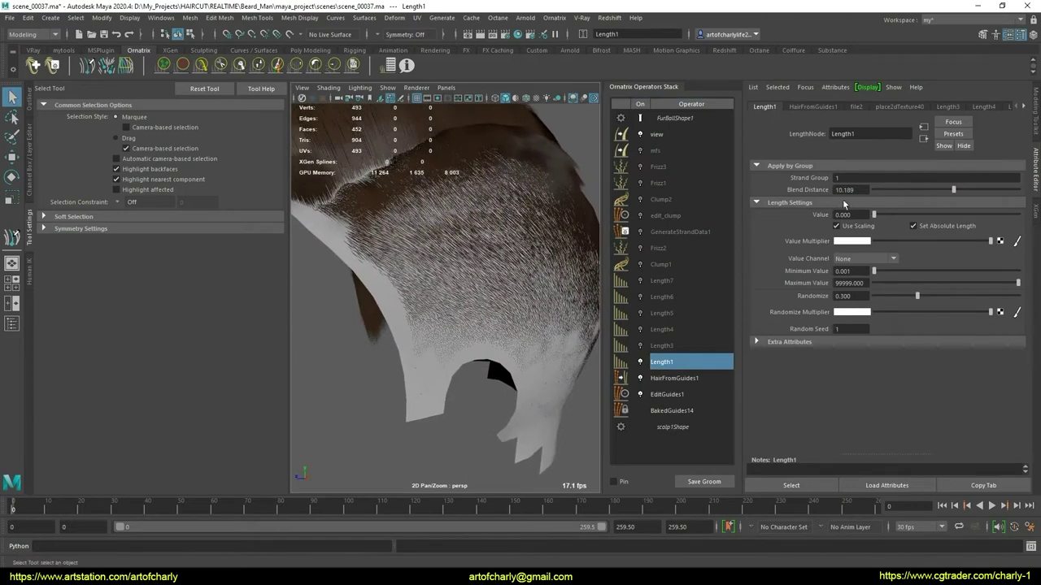
pyautogui.write('10')
pyautogui.press('Return')
# Compare Length1 off and on and inspect the nape fade from behind the head
pyautogui.moveTo(407, 285)
pyautogui.keyDown('alt'); pyautogui.mouseDown()
pyautogui.moveTo(350, 273)
pyautogui.moveTo(483, 279)
pyautogui.moveTo(435, 364)
pyautogui.moveTo(415, 328)
pyautogui.moveTo(533, 393)
pyautogui.mouseUp(); pyautogui.keyUp('alt')
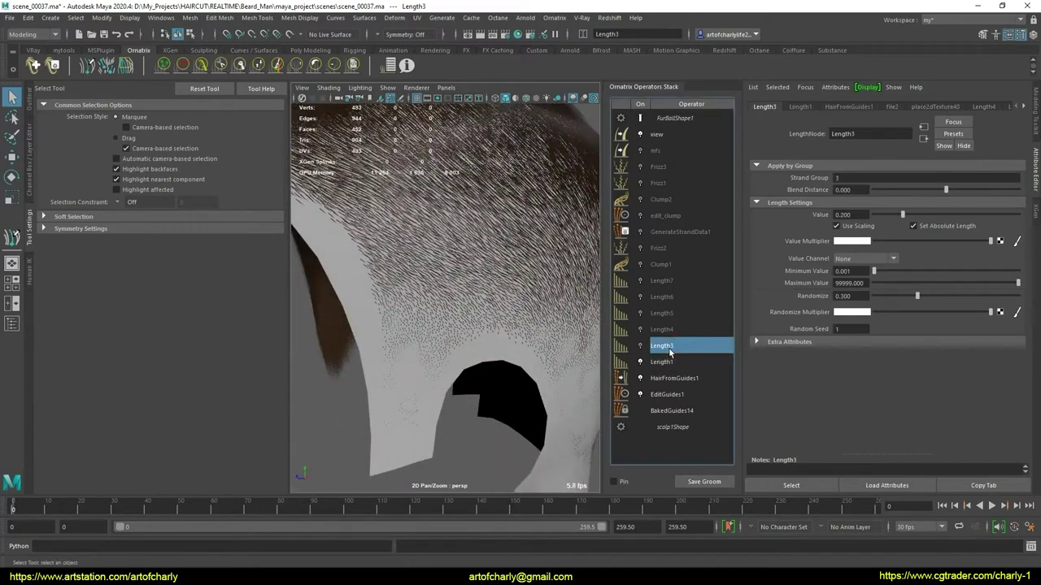
pyautogui.click(648, 364)
pyautogui.click(648, 364)
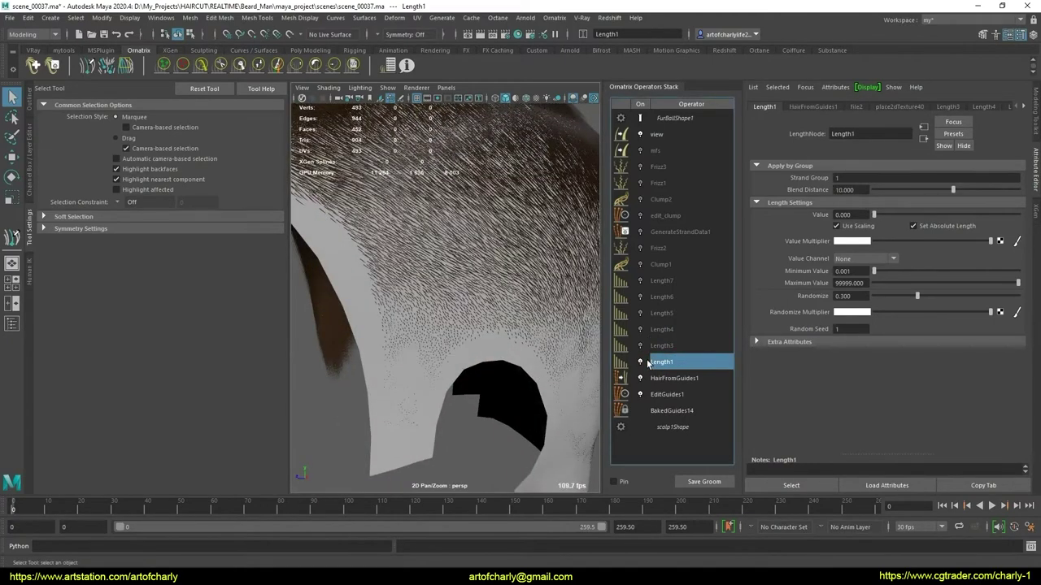
pyautogui.moveTo(495, 320)
pyautogui.keyDown('alt'); pyautogui.mouseDown()
pyautogui.moveTo(353, 285)
pyautogui.moveTo(404, 299)
pyautogui.mouseUp(); pyautogui.keyUp('alt')
pyautogui.moveTo(404, 299)
pyautogui.keyDown('alt'); pyautogui.mouseDown(button='right')
pyautogui.moveTo(472, 325)
pyautogui.moveTo(502, 372)
pyautogui.moveTo(474, 339)
pyautogui.mouseUp(button='right'); pyautogui.keyUp('alt')
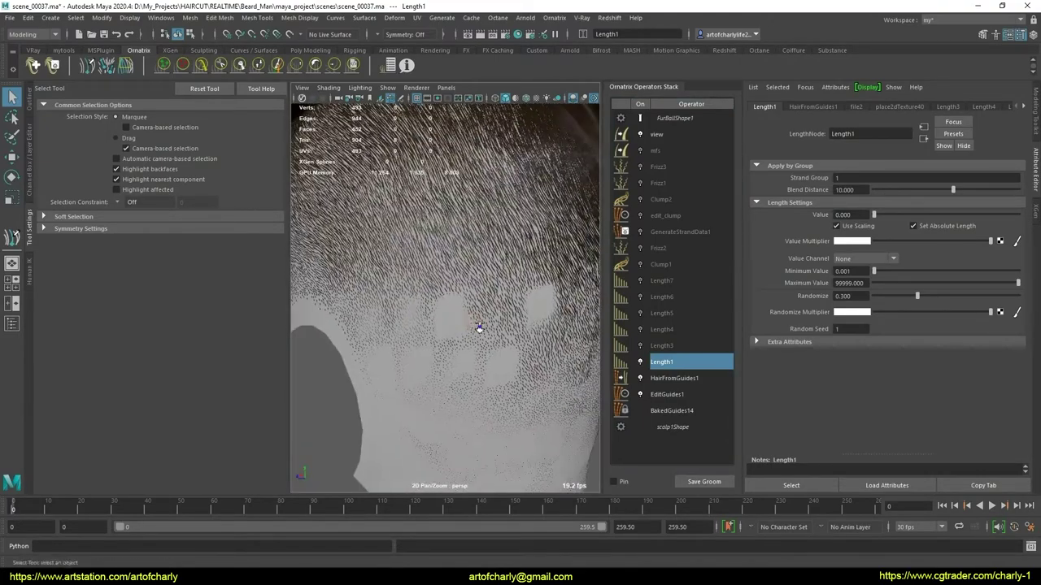
pyautogui.moveTo(474, 339)
pyautogui.keyDown('alt'); pyautogui.mouseDown()
pyautogui.moveTo(470, 308)
pyautogui.moveTo(502, 319)
pyautogui.mouseUp(); pyautogui.keyUp('alt')
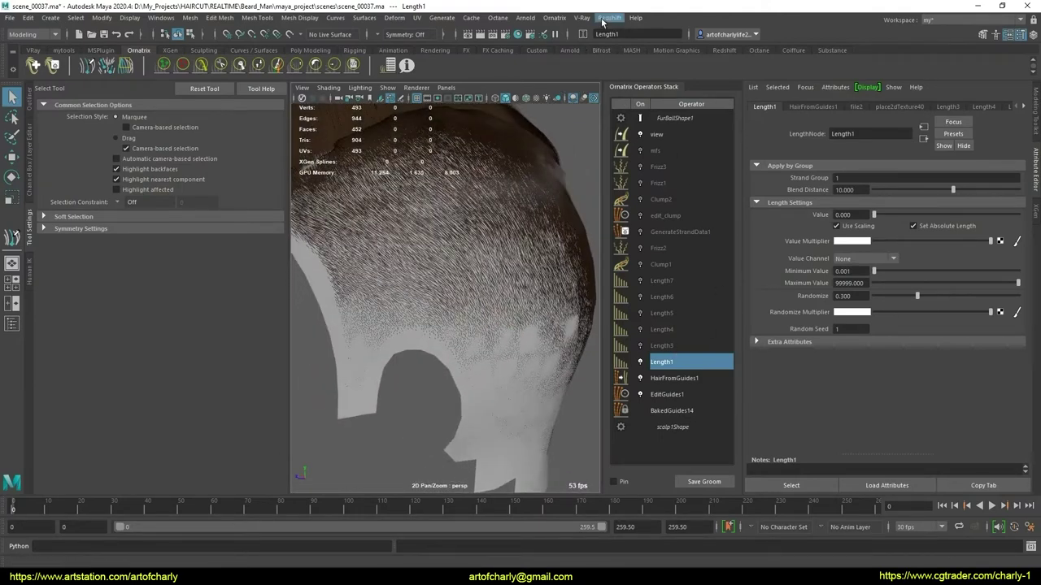
# Add a Push Away From Surface operator from the Ornatrix menu and orbit to check the lifted hair
pyautogui.click(555, 17)
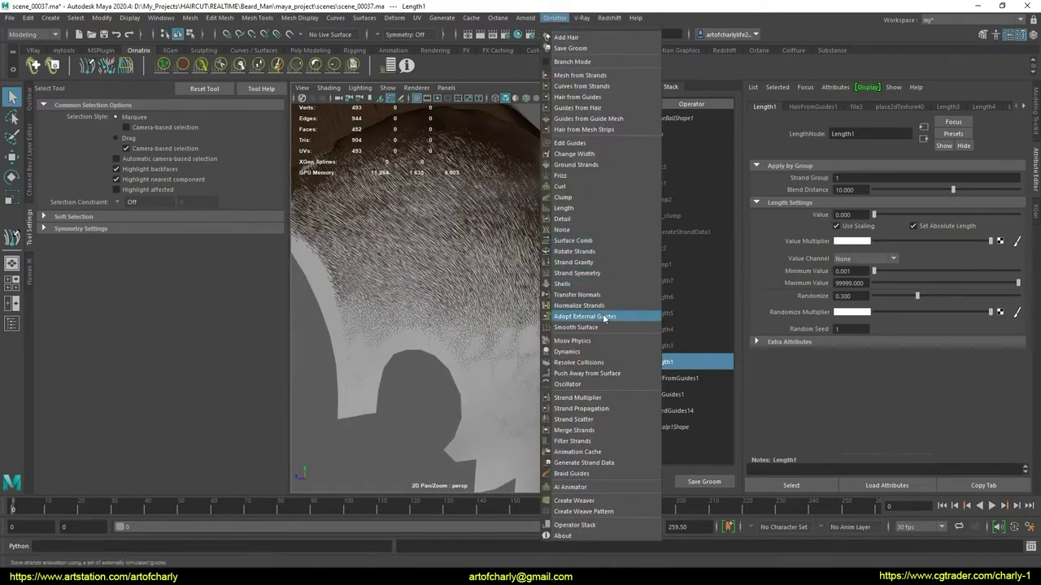
pyautogui.click(595, 372)
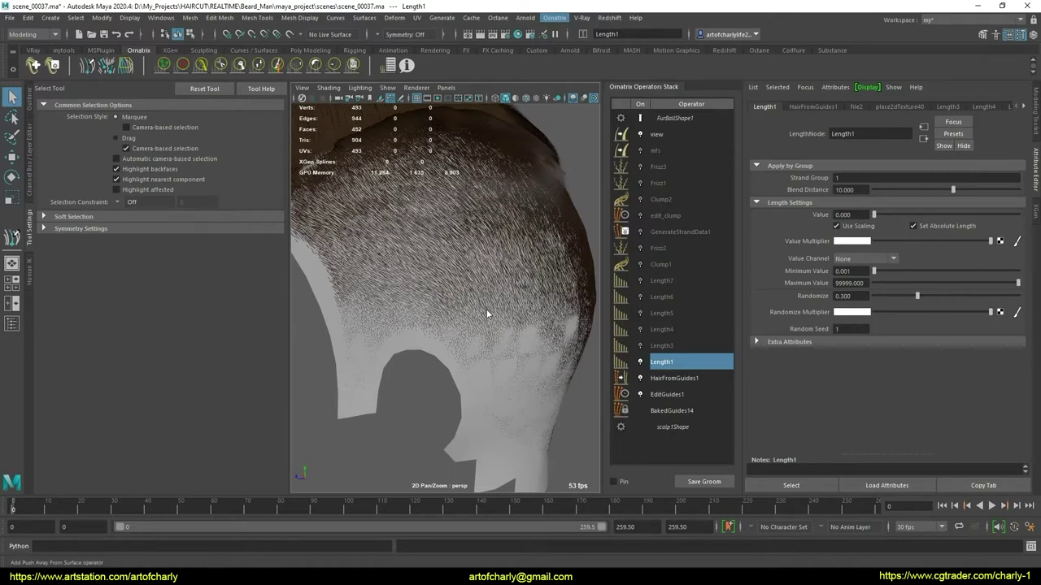
pyautogui.moveTo(485, 309)
pyautogui.keyDown('alt'); pyautogui.mouseDown()
pyautogui.moveTo(411, 304)
pyautogui.moveTo(498, 304)
pyautogui.moveTo(402, 283)
pyautogui.moveTo(406, 271)
pyautogui.moveTo(492, 308)
pyautogui.moveTo(488, 344)
pyautogui.mouseUp(); pyautogui.keyUp('alt')
pyautogui.scroll(2, 488, 344)
# Scroll through PushAwayFromSurface1's settings, leaving Distance at 0.010
pyautogui.scroll(3, 477, 325)
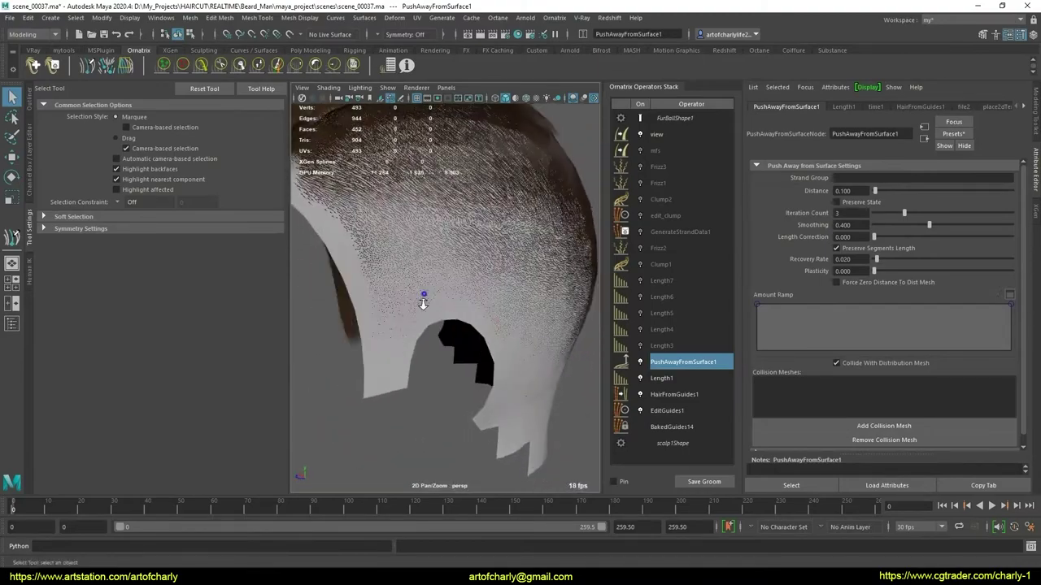
pyautogui.scroll(4, 423, 297)
pyautogui.scroll(3, 483, 325)
pyautogui.scroll(3, 488, 348)
pyautogui.scroll(2, 496, 364)
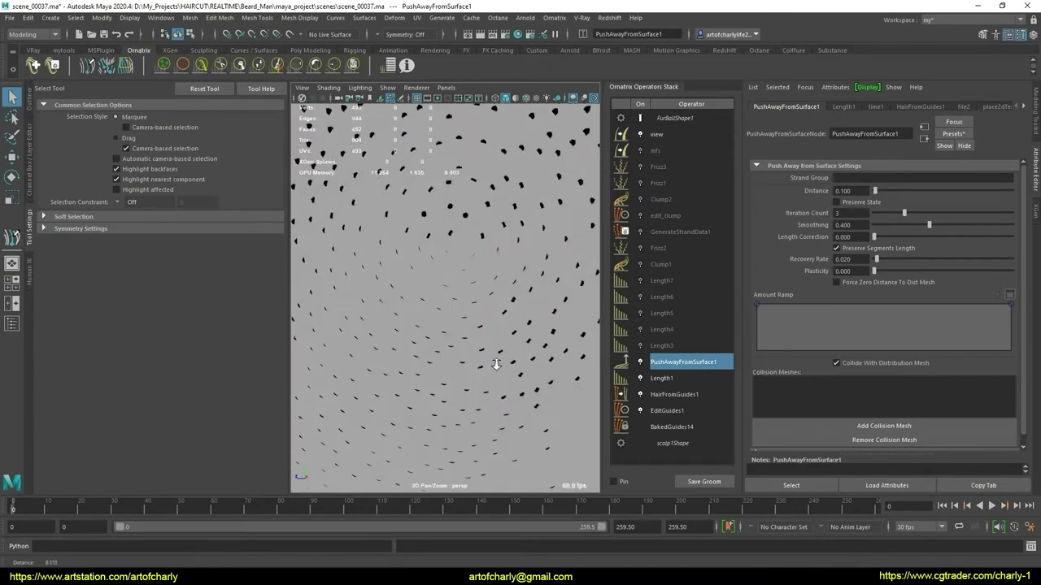
pyautogui.scroll(-5, 496, 364)
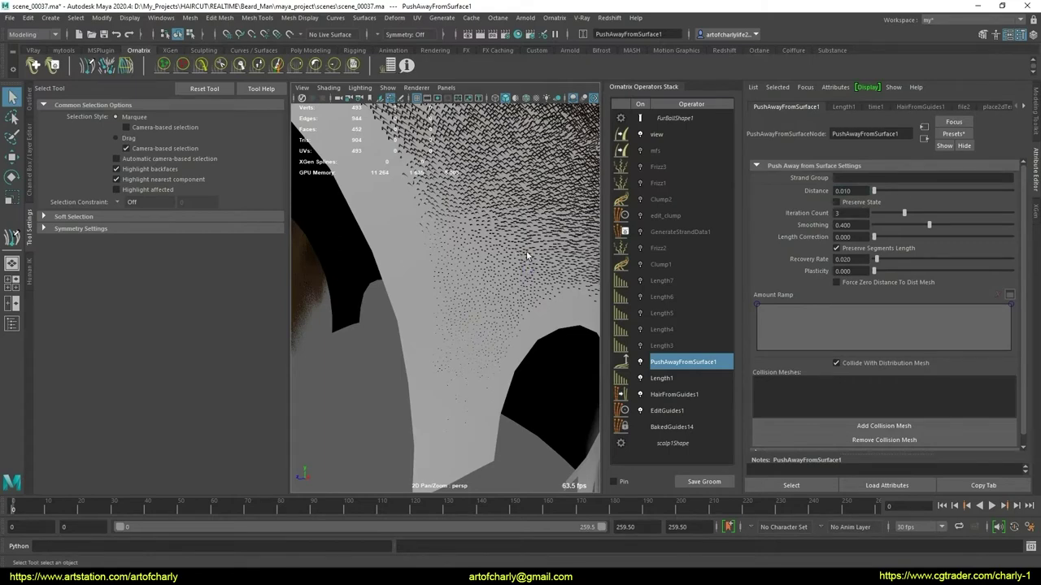
pyautogui.scroll(-3, 526, 251)
pyautogui.scroll(-5, 506, 248)
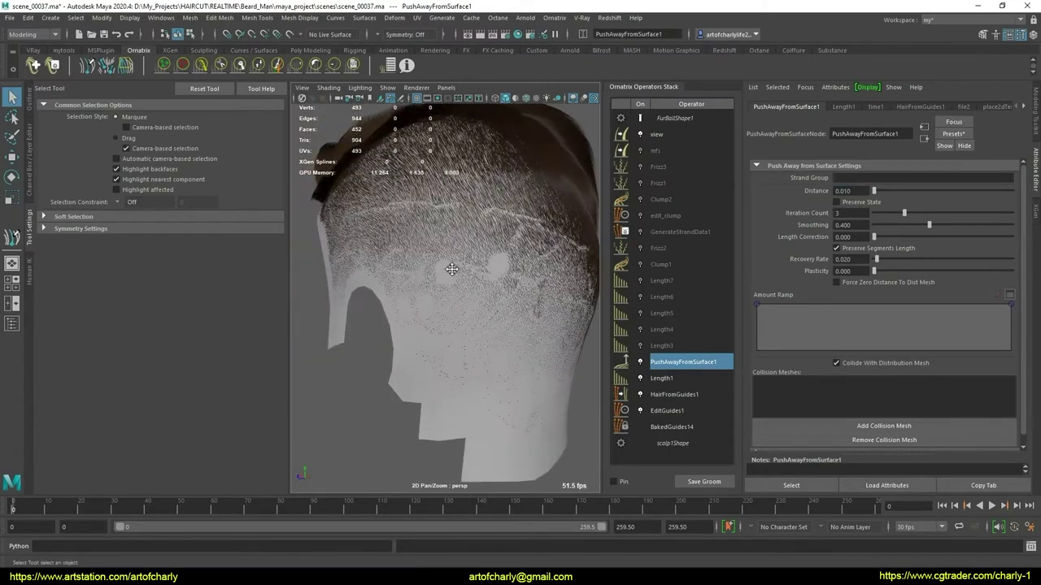
pyautogui.scroll(1, 452, 269)
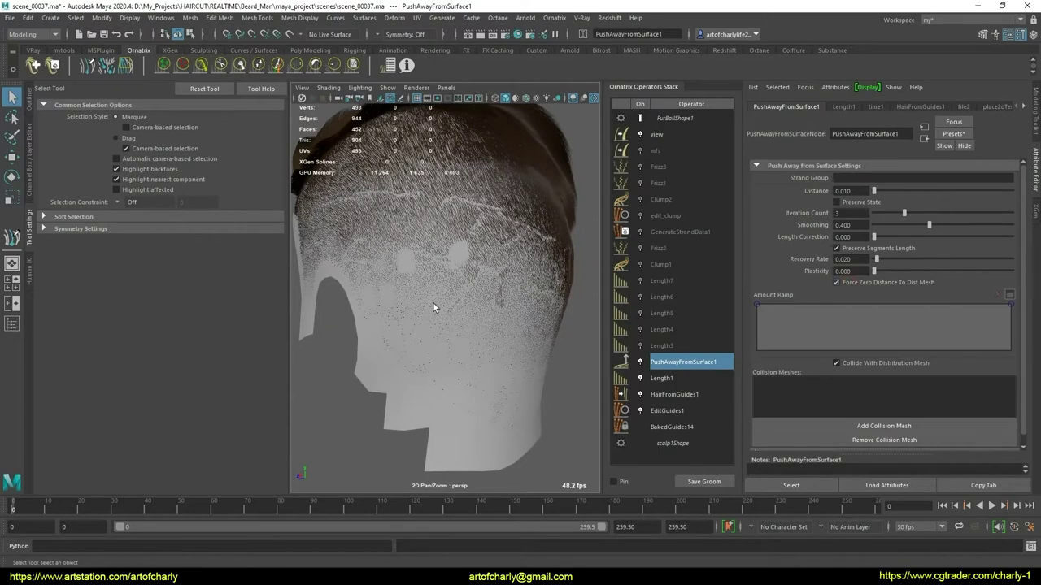
# Orbit, zoom and pan in on the strands along the back hairline
pyautogui.moveTo(432, 307)
pyautogui.keyDown('alt'); pyautogui.mouseDown()
pyautogui.moveTo(381, 322)
pyautogui.moveTo(304, 304)
pyautogui.moveTo(420, 309)
pyautogui.moveTo(388, 318)
pyautogui.mouseUp(); pyautogui.keyUp('alt')
pyautogui.keyDown('alt'); pyautogui.moveTo(389, 317); pyautogui.dragTo(449, 335, button='right'); pyautogui.keyUp('alt')
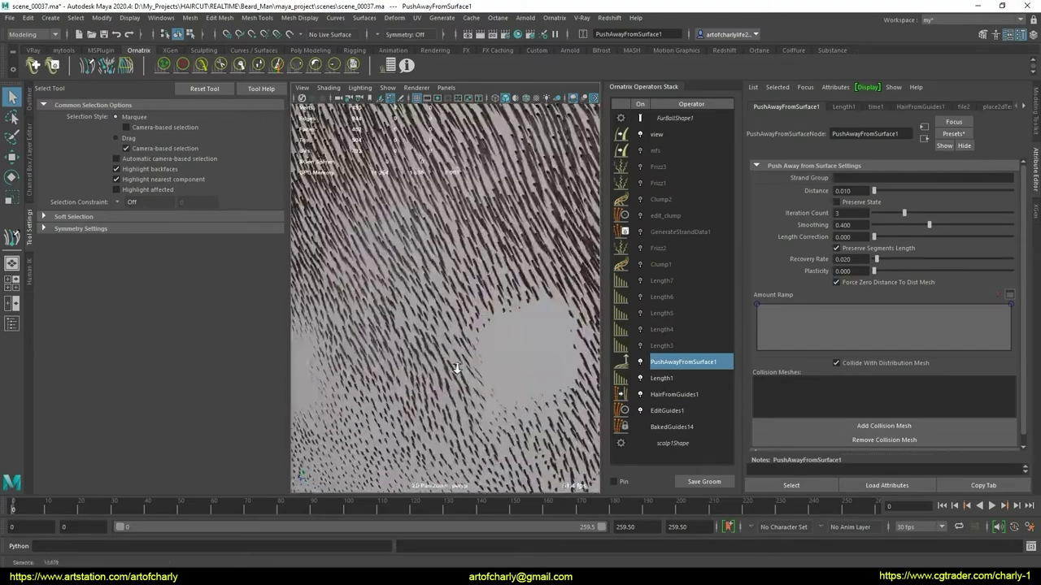
pyautogui.moveTo(450, 336)
pyautogui.keyDown('alt'); pyautogui.mouseDown()
pyautogui.moveTo(523, 290)
pyautogui.moveTo(544, 301)
pyautogui.moveTo(508, 277)
pyautogui.moveTo(456, 291)
pyautogui.moveTo(418, 255)
pyautogui.moveTo(430, 263)
pyautogui.mouseUp(); pyautogui.keyUp('alt')
pyautogui.moveTo(430, 262)
pyautogui.keyDown('alt'); pyautogui.mouseDown(button='right')
pyautogui.moveTo(484, 294)
pyautogui.moveTo(477, 309)
pyautogui.mouseUp(button='right'); pyautogui.keyUp('alt')
# Set Length1's Value to 0.1 and inspect the result around the whole head
pyautogui.click(672, 381)
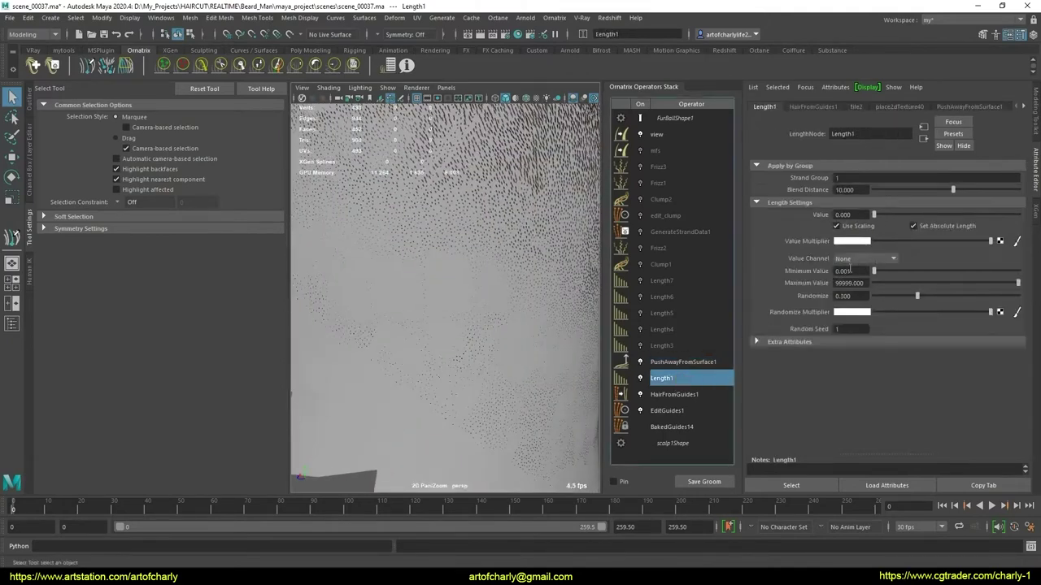
pyautogui.click(864, 214)
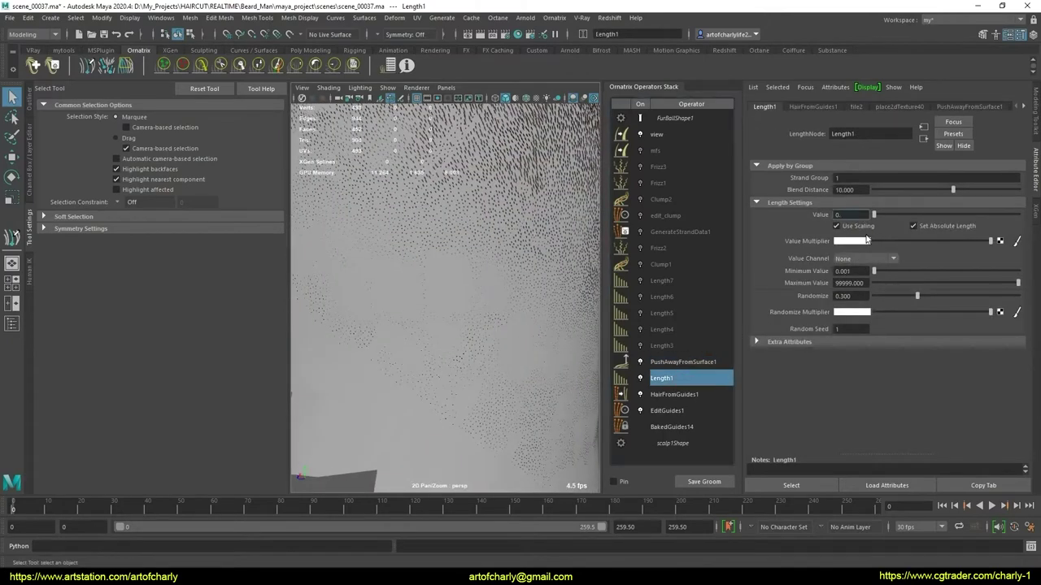
pyautogui.press('Return')
pyautogui.scroll(-5, 466, 292)
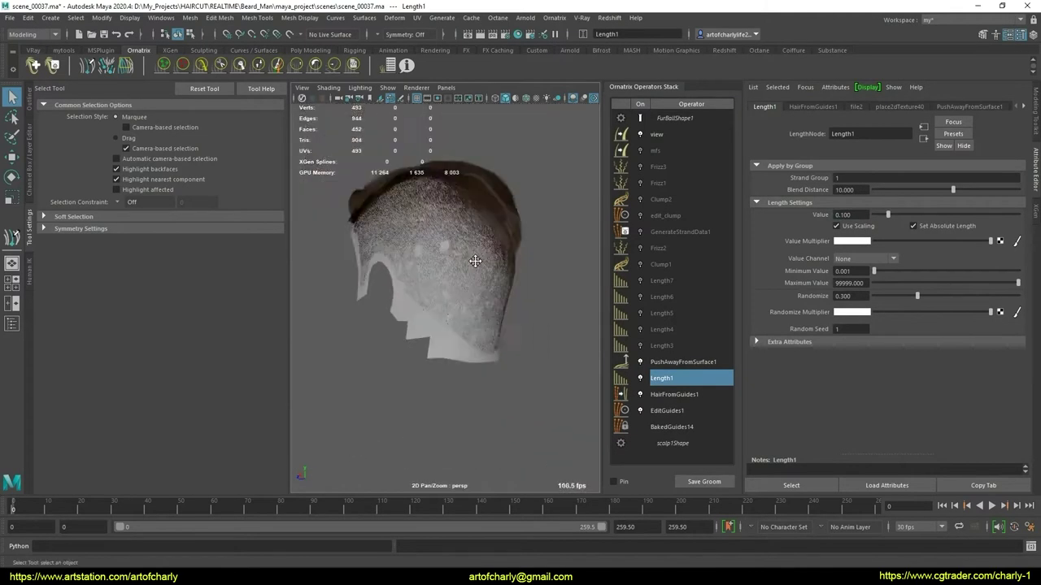
pyautogui.keyDown('alt'); pyautogui.moveTo(483, 290); pyautogui.dragTo(507, 287); pyautogui.keyUp('alt')
pyautogui.scroll(3, 506, 288)
pyautogui.scroll(3, 488, 326)
pyautogui.scroll(3, 472, 354)
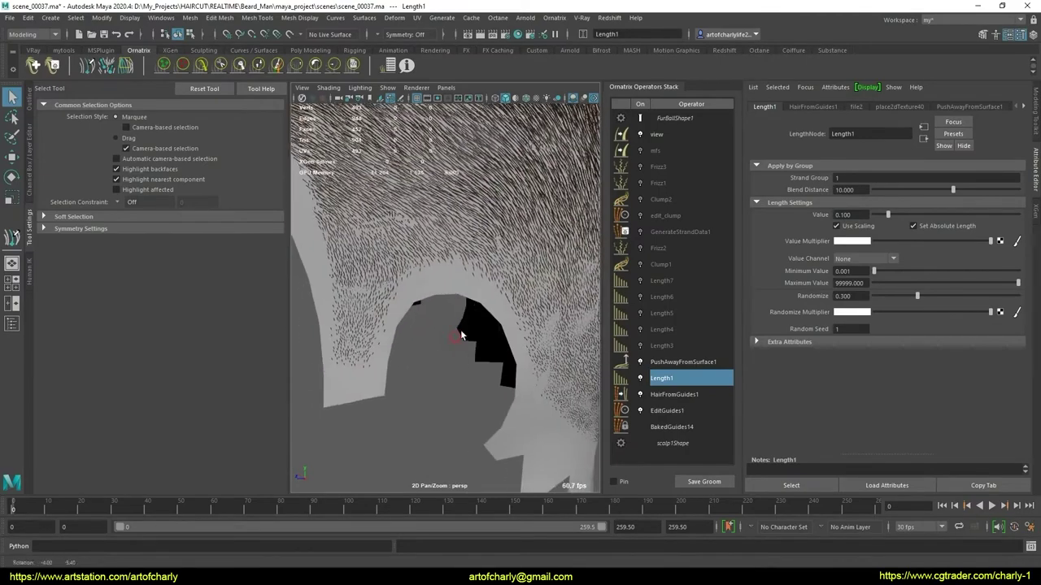
pyautogui.scroll(3, 459, 349)
pyautogui.moveTo(458, 348)
pyautogui.keyDown('alt'); pyautogui.mouseDown()
pyautogui.moveTo(464, 458)
pyautogui.moveTo(464, 321)
pyautogui.moveTo(442, 290)
pyautogui.moveTo(460, 292)
pyautogui.moveTo(464, 329)
pyautogui.mouseUp(); pyautogui.keyUp('alt')
pyautogui.scroll(-5, 460, 326)
pyautogui.scroll(6, 460, 338)
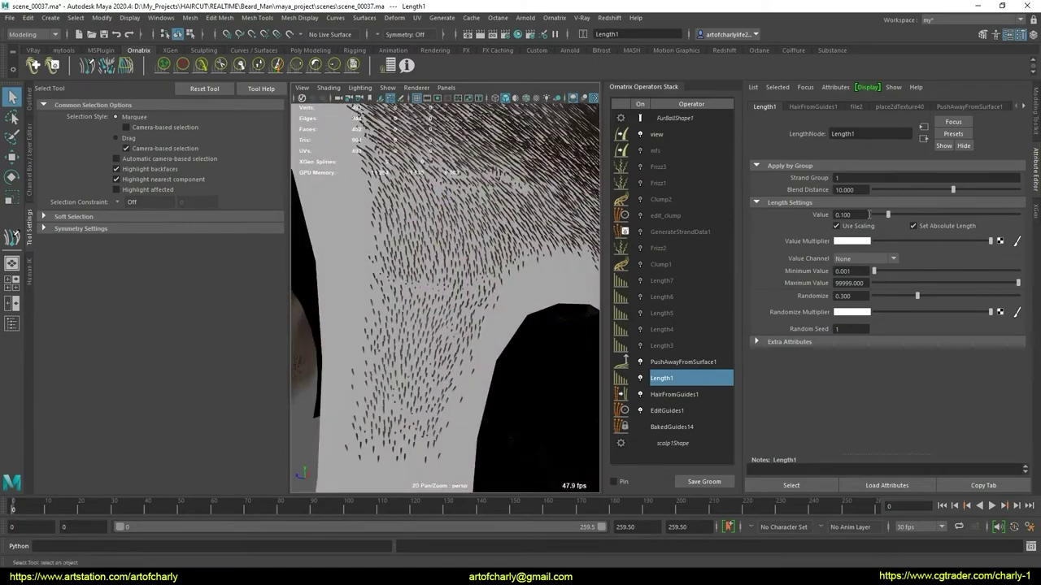
# Change Length1's Value to 0.05 and view the back of the head
pyautogui.moveTo(869, 215); pyautogui.dragTo(846, 215)
pyautogui.press('Return')
pyautogui.moveTo(492, 293)
pyautogui.keyDown('alt'); pyautogui.mouseDown()
pyautogui.moveTo(498, 322)
pyautogui.moveTo(437, 286)
pyautogui.moveTo(230, 269)
pyautogui.moveTo(360, 283)
pyautogui.moveTo(236, 275)
pyautogui.moveTo(434, 344)
pyautogui.moveTo(379, 316)
pyautogui.moveTo(349, 321)
pyautogui.moveTo(432, 321)
pyautogui.moveTo(480, 363)
pyautogui.moveTo(490, 333)
pyautogui.moveTo(494, 363)
pyautogui.moveTo(490, 351)
pyautogui.moveTo(407, 325)
pyautogui.moveTo(465, 348)
pyautogui.moveTo(480, 341)
pyautogui.mouseUp(); pyautogui.keyUp('alt')
pyautogui.scroll(5, 421, 339)
pyautogui.scroll(3, 479, 342)
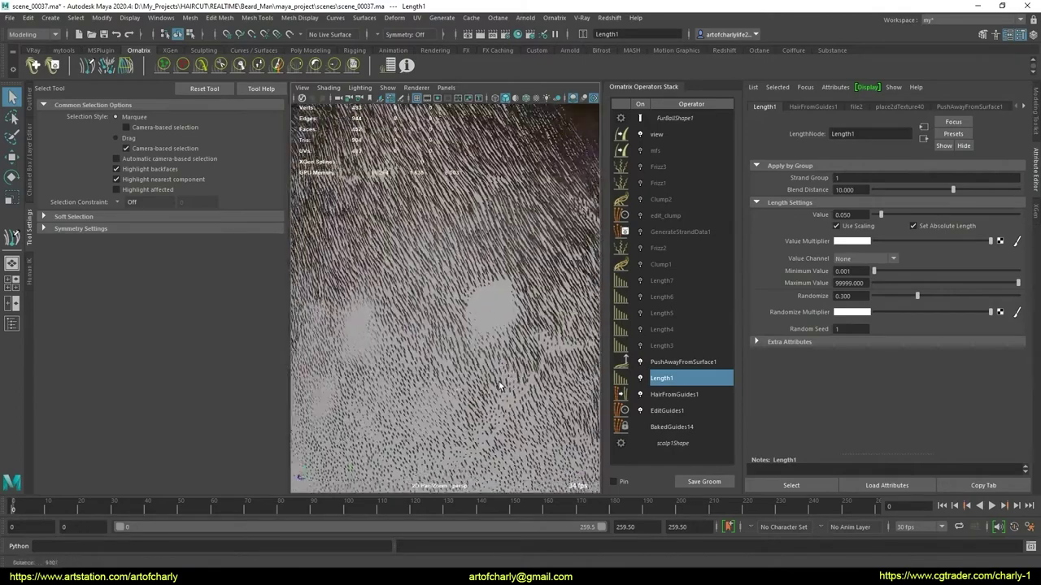
pyautogui.scroll(3, 471, 351)
pyautogui.scroll(3, 456, 371)
# Set PushAwayFromSurface1's Smoothing to 0 and inspect the nape strands from behind
pyautogui.click(697, 362)
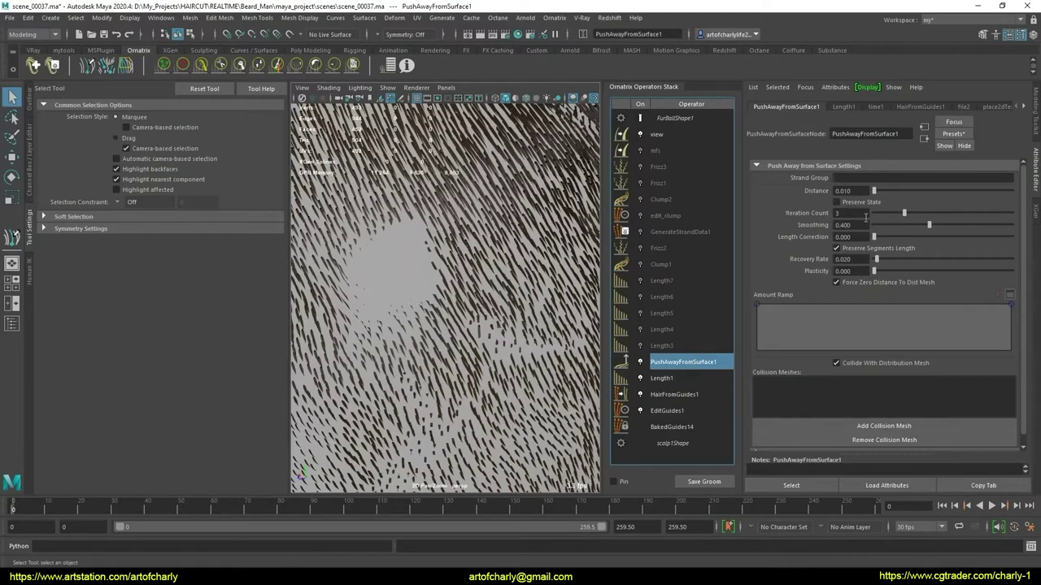
pyautogui.doubleClick(852, 225)
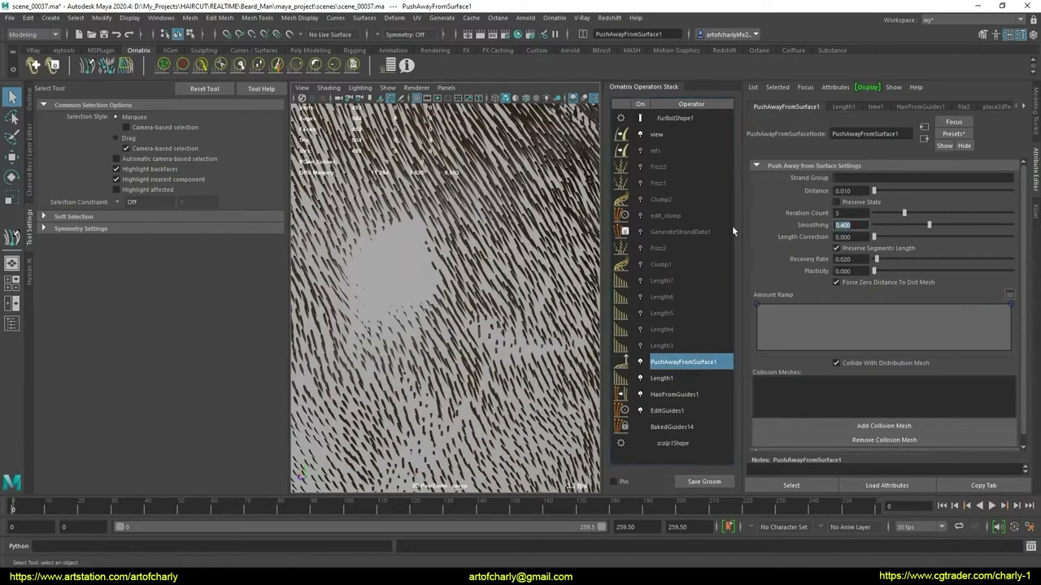
pyautogui.write('0')
pyautogui.press('Return')
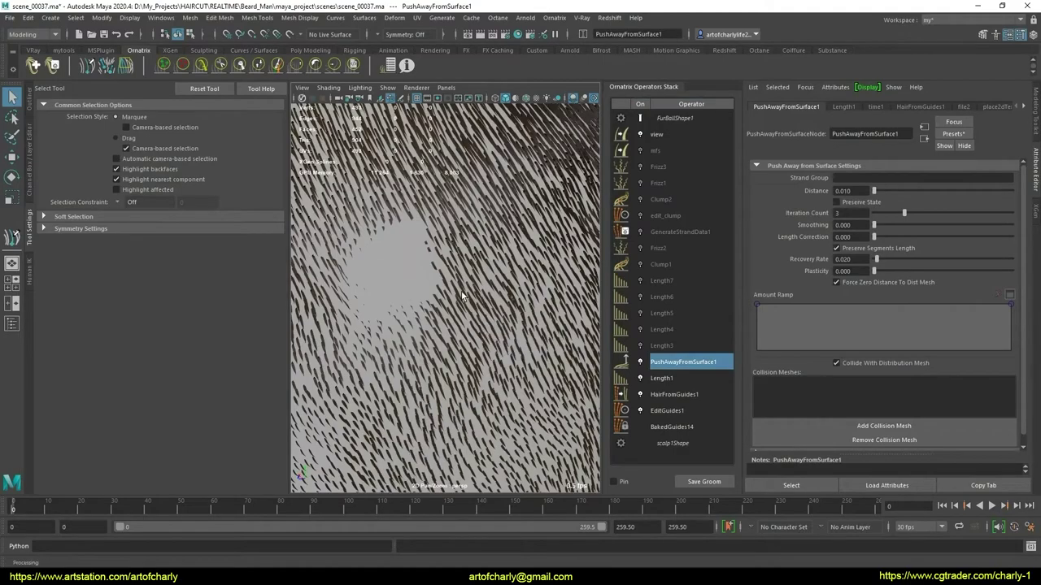
pyautogui.moveTo(461, 296)
pyautogui.keyDown('alt'); pyautogui.mouseDown(button='right')
pyautogui.moveTo(439, 179)
pyautogui.moveTo(466, 260)
pyautogui.mouseUp(button='right'); pyautogui.keyUp('alt')
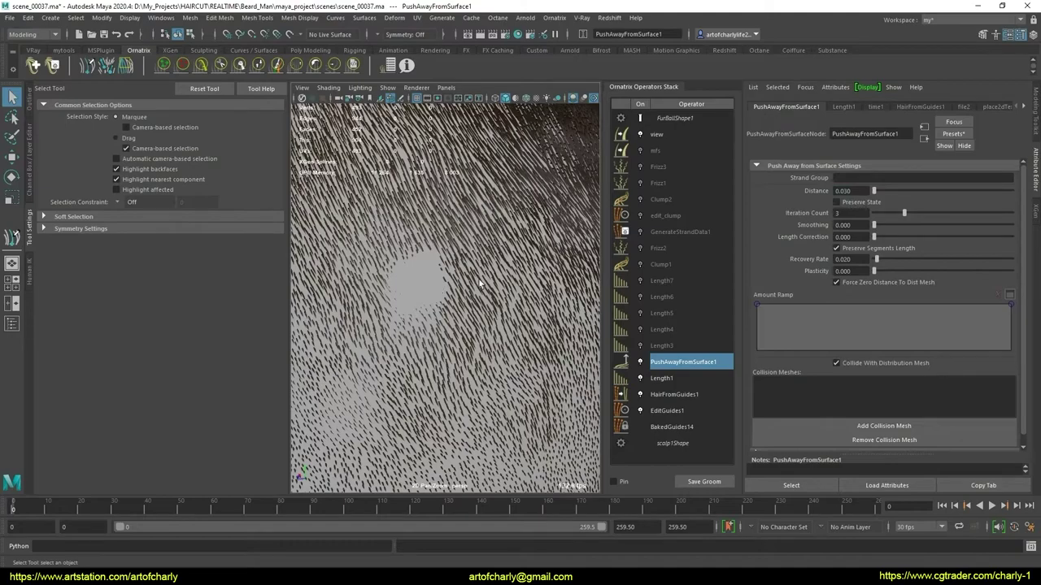
pyautogui.keyDown('alt'); pyautogui.moveTo(478, 281); pyautogui.dragTo(450, 200, button='right'); pyautogui.keyUp('alt')
pyautogui.keyDown('alt'); pyautogui.moveTo(450, 200); pyautogui.dragTo(439, 262); pyautogui.keyUp('alt')
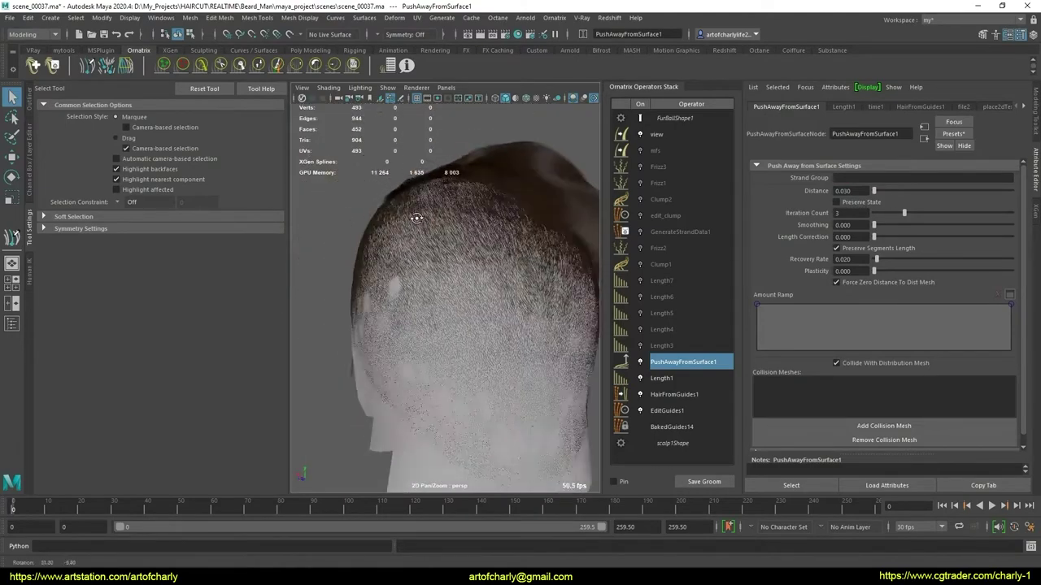
pyautogui.keyDown('alt'); pyautogui.moveTo(439, 261); pyautogui.dragTo(520, 346, button='right'); pyautogui.keyUp('alt')
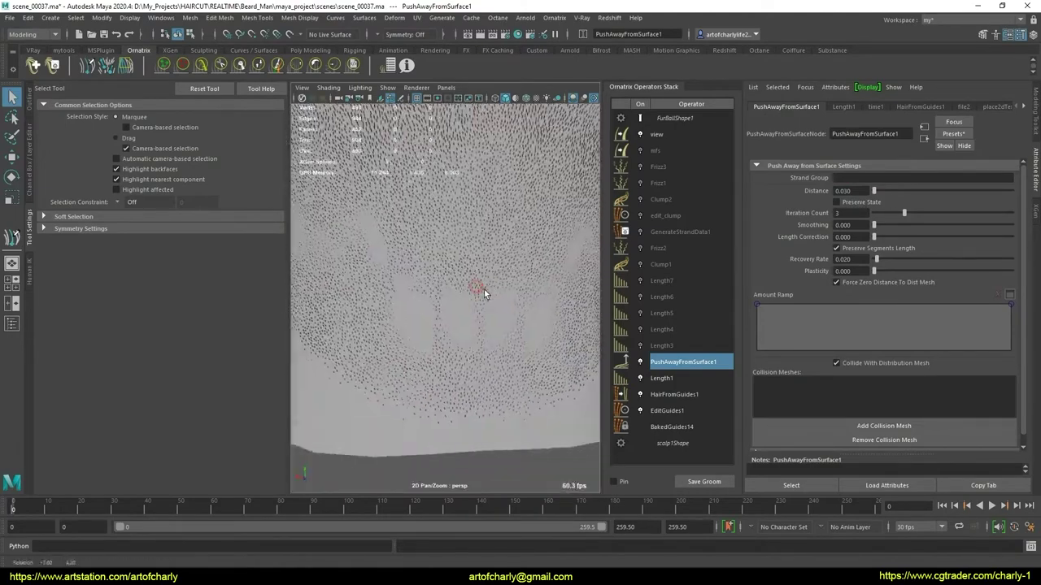
# Select EditGuides1 and orbit to view the guide strands from the back
pyautogui.click(681, 412)
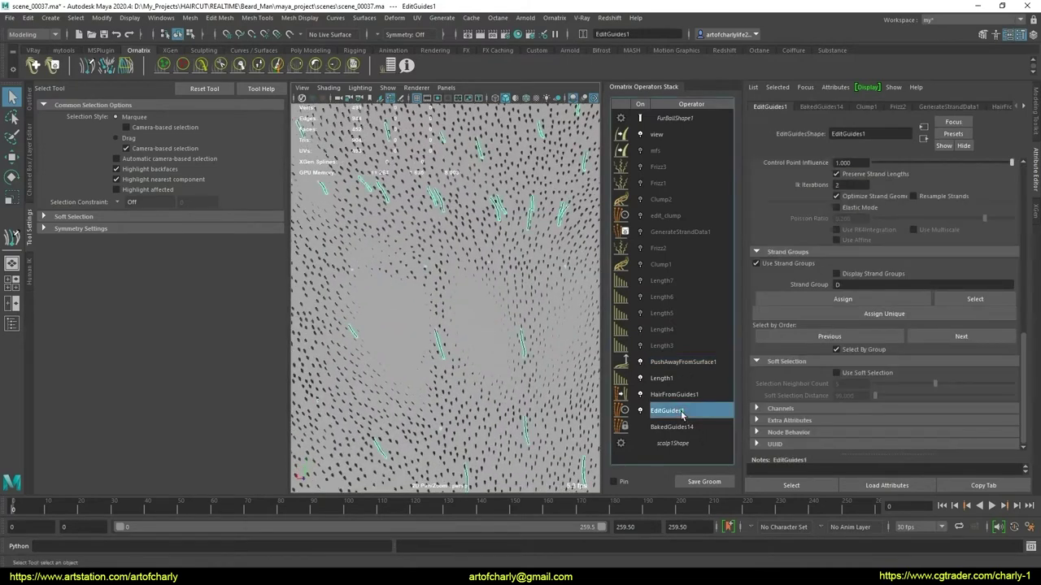
pyautogui.keyDown('alt'); pyautogui.moveTo(421, 357); pyautogui.dragTo(416, 293, button='right'); pyautogui.keyUp('alt')
pyautogui.moveTo(416, 293)
pyautogui.keyDown('alt'); pyautogui.mouseDown()
pyautogui.moveTo(533, 327)
pyautogui.moveTo(488, 325)
pyautogui.mouseUp(); pyautogui.keyUp('alt')
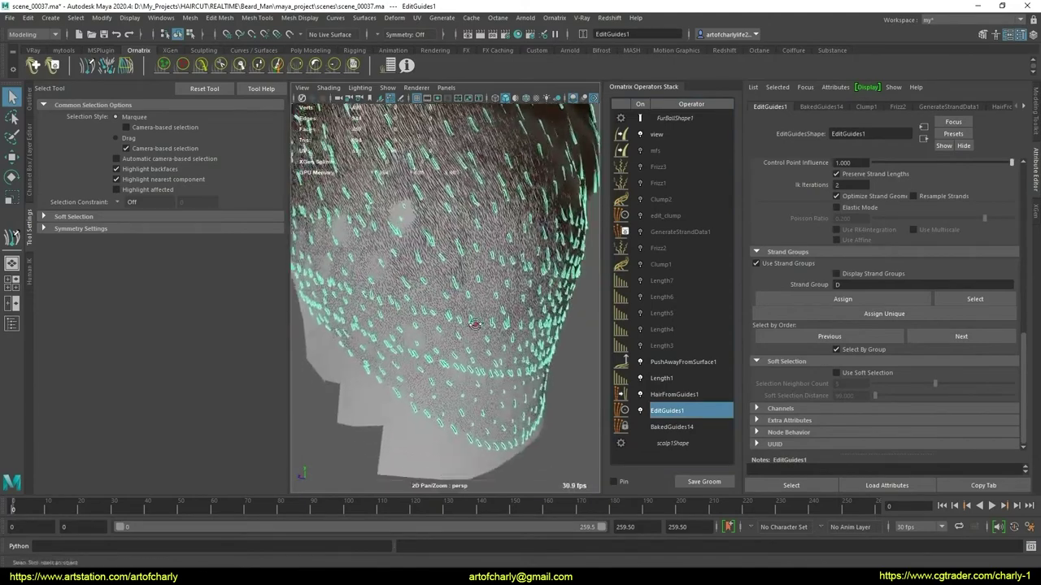
pyautogui.keyDown('alt'); pyautogui.moveTo(488, 326); pyautogui.dragTo(478, 317, button='right'); pyautogui.keyUp('alt')
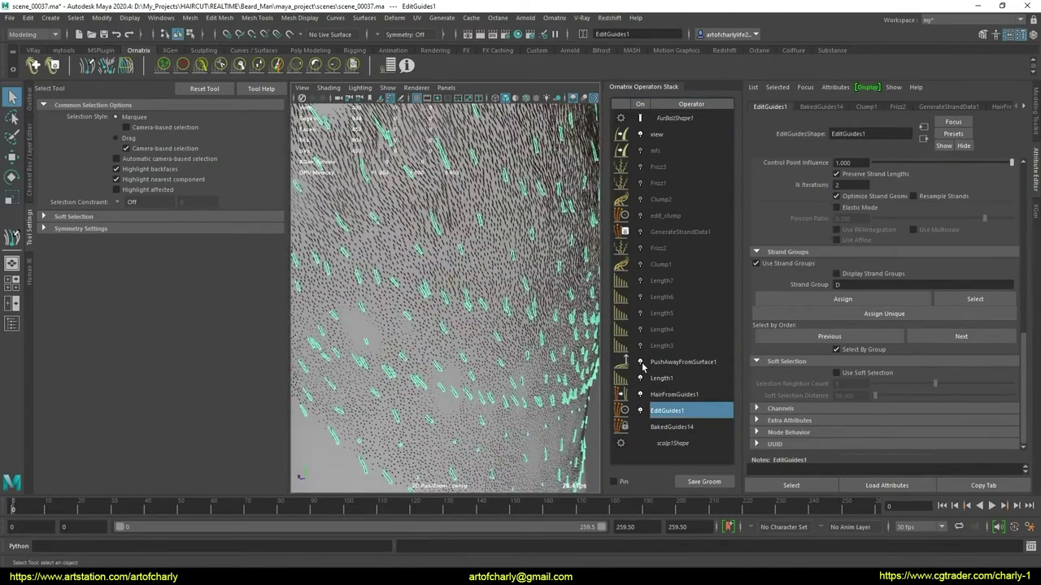
# Hide HairFromGuides1's generated hair so only guide strands show, and orbit around them
pyautogui.click(640, 394)
pyautogui.click(722, 428)
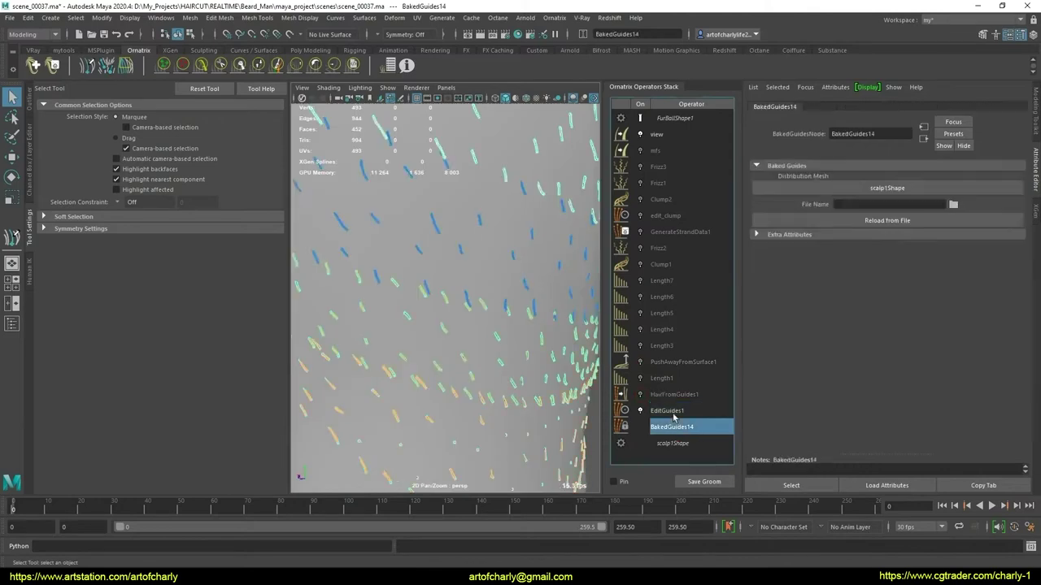
pyautogui.click(717, 410)
pyautogui.keyDown('alt'); pyautogui.moveTo(509, 319); pyautogui.dragTo(526, 300); pyautogui.keyUp('alt')
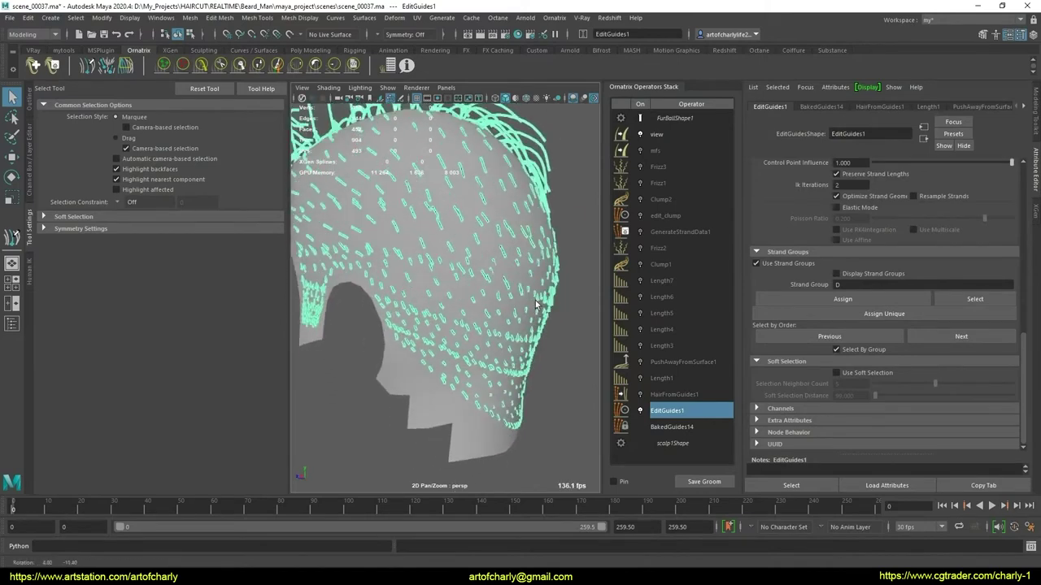
pyautogui.scroll(3, 476, 298)
pyautogui.scroll(2, 484, 279)
pyautogui.scroll(5, 488, 301)
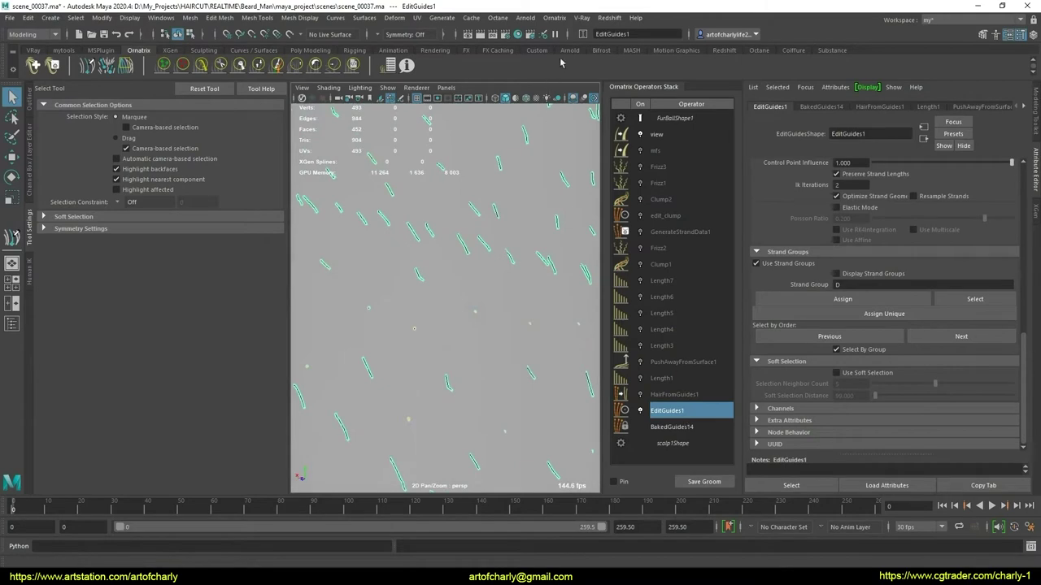
pyautogui.click(556, 17)
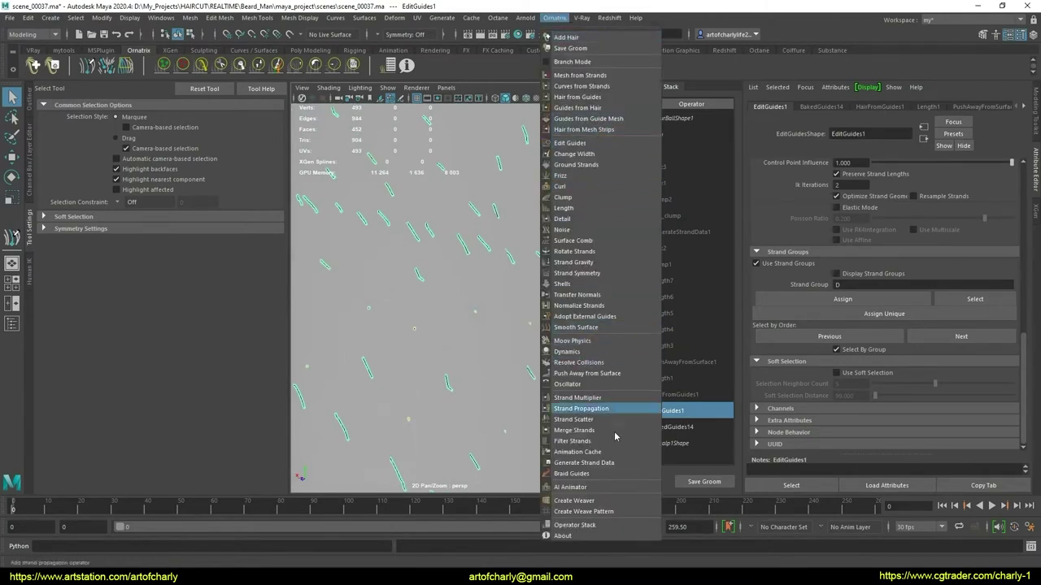
# Add a second Push Away From Surface operator and lower its Smoothing value
pyautogui.click(608, 375)
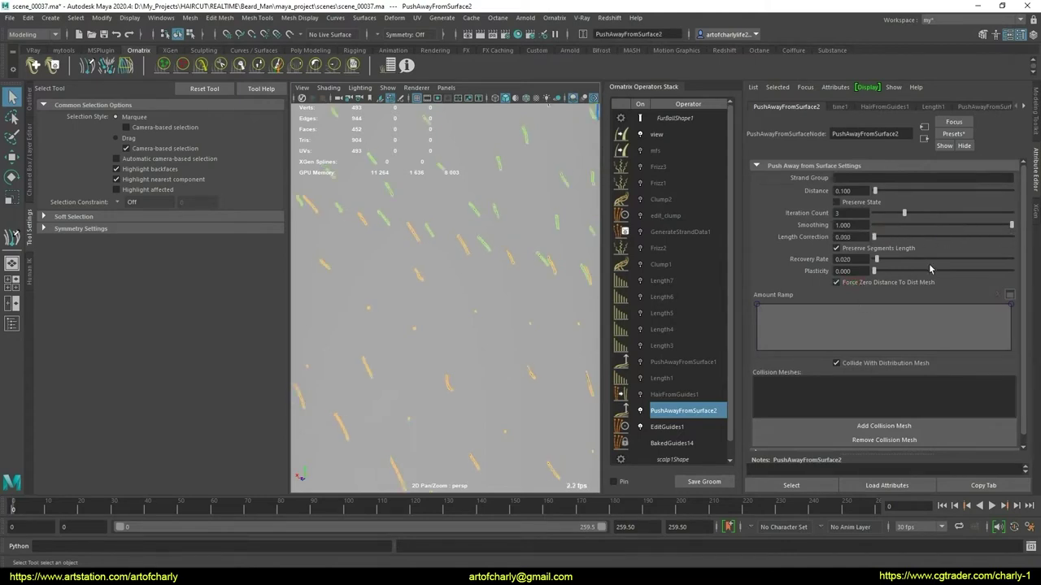
pyautogui.moveTo(1008, 229); pyautogui.dragTo(885, 230)
pyautogui.moveTo(577, 314)
pyautogui.keyDown('alt'); pyautogui.mouseDown()
pyautogui.moveTo(483, 278)
pyautogui.moveTo(520, 342)
pyautogui.mouseUp(); pyautogui.keyUp('alt')
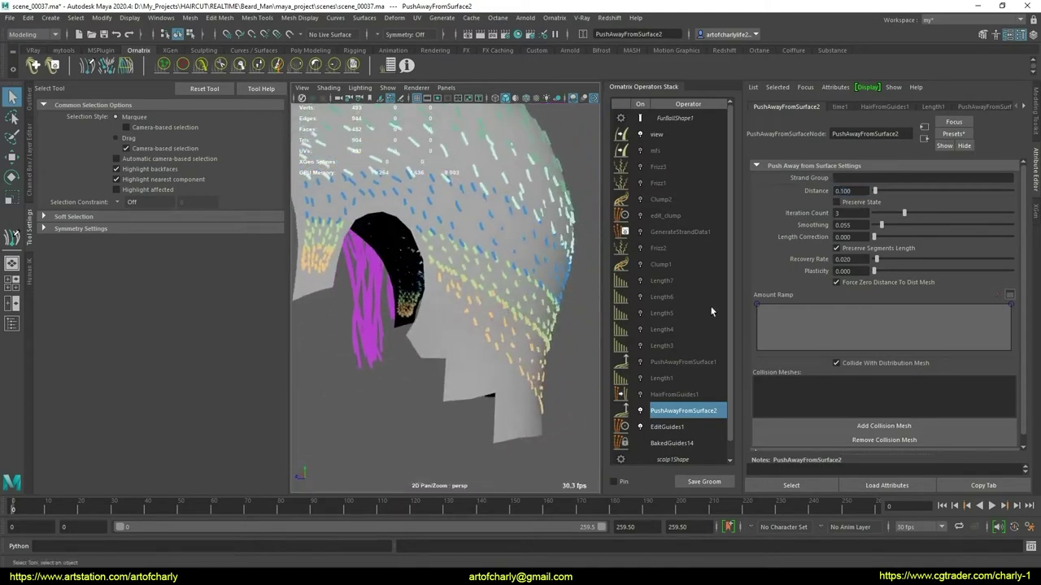
# Show the generated hair again and toggle Force Zero Distance To Dist Mesh on PushAwayFromSurface2
pyautogui.click(674, 395)
pyautogui.click(641, 396)
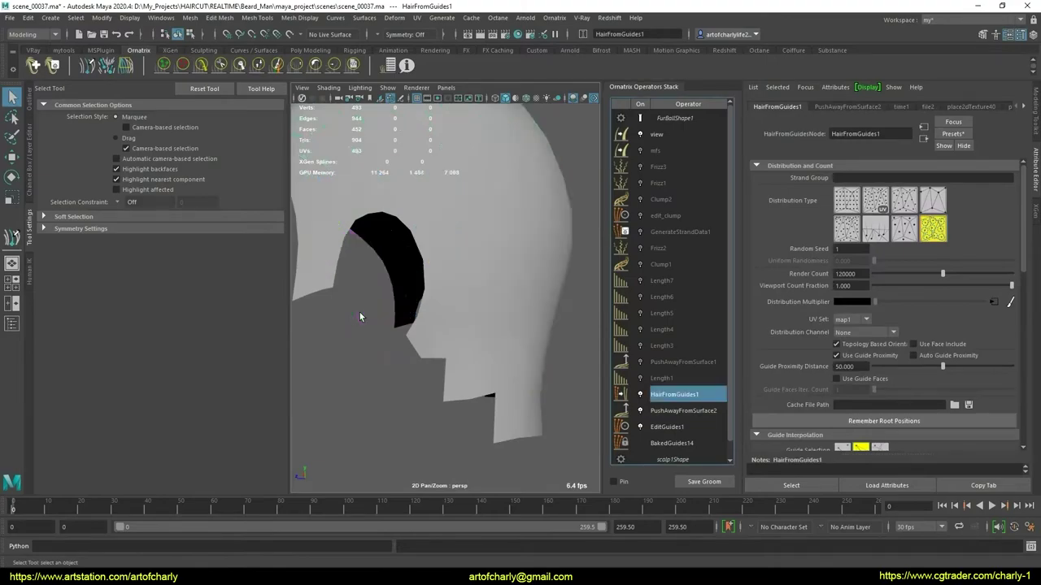
pyautogui.moveTo(417, 333)
pyautogui.keyDown('alt'); pyautogui.mouseDown()
pyautogui.moveTo(426, 338)
pyautogui.moveTo(399, 304)
pyautogui.moveTo(432, 320)
pyautogui.mouseUp(); pyautogui.keyUp('alt')
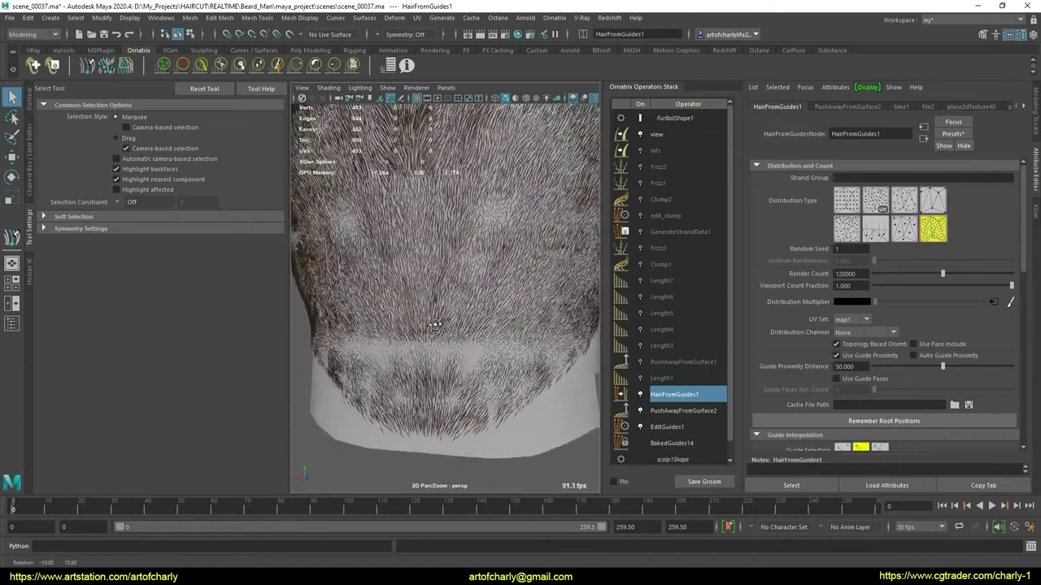
pyautogui.click(701, 410)
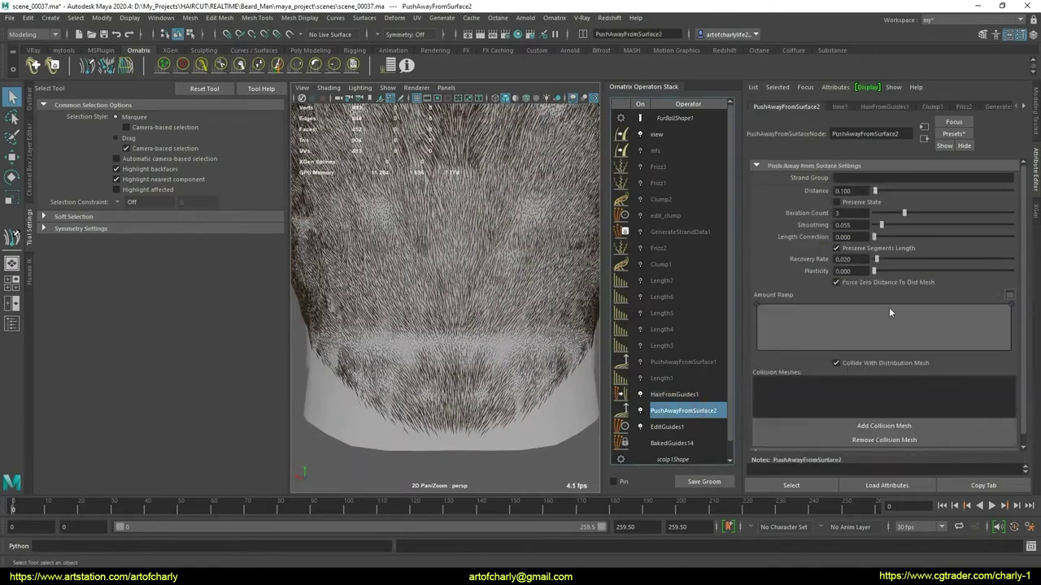
pyautogui.click(836, 282)
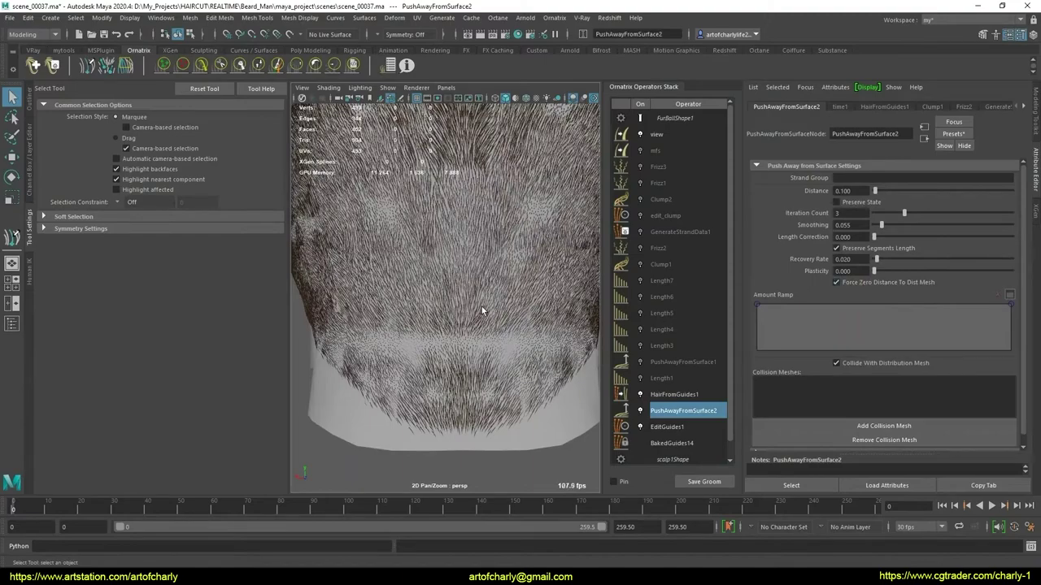
pyautogui.moveTo(482, 307)
pyautogui.keyDown('alt'); pyautogui.mouseDown()
pyautogui.moveTo(553, 304)
pyautogui.moveTo(525, 284)
pyautogui.moveTo(514, 294)
pyautogui.mouseUp(); pyautogui.keyUp('alt')
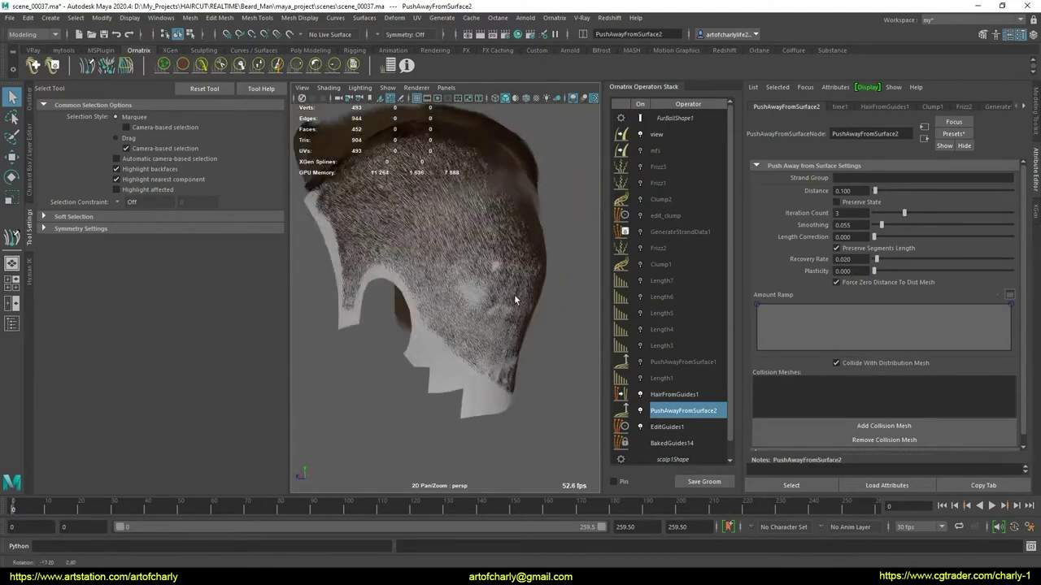
pyautogui.moveTo(514, 294)
pyautogui.keyDown('alt'); pyautogui.mouseDown(button='right')
pyautogui.moveTo(532, 349)
pyautogui.moveTo(495, 326)
pyautogui.moveTo(504, 345)
pyautogui.moveTo(415, 279)
pyautogui.mouseUp(button='right'); pyautogui.keyUp('alt')
# Turn off Use Scaling on Length1, keeping its 0.050 absolute length
pyautogui.click(661, 378)
pyautogui.moveTo(414, 279)
pyautogui.keyDown('alt'); pyautogui.mouseDown()
pyautogui.moveTo(476, 325)
pyautogui.moveTo(465, 326)
pyautogui.moveTo(496, 325)
pyautogui.mouseUp(); pyautogui.keyUp('alt')
pyautogui.click(860, 226)
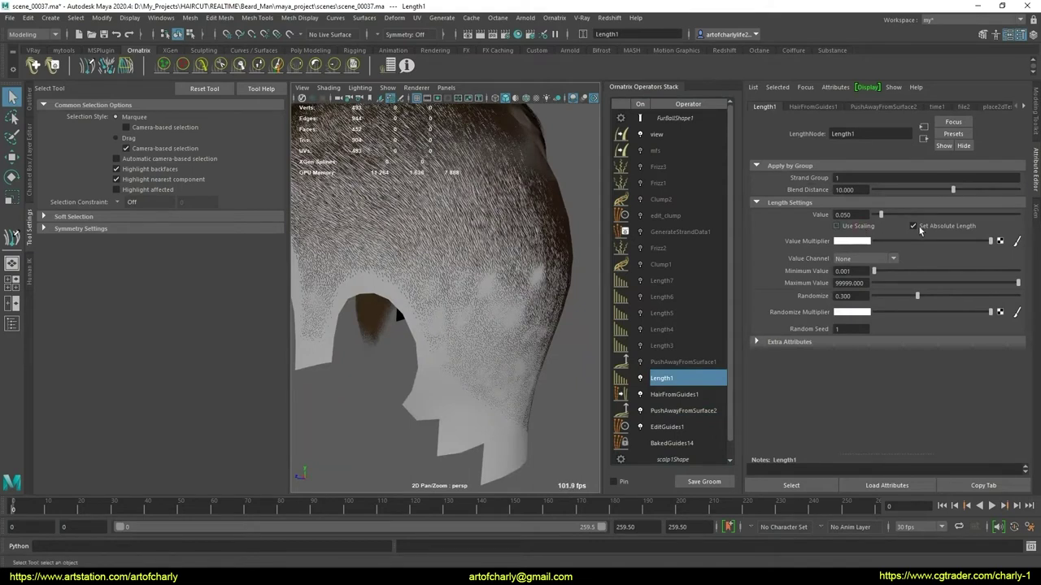
# Re-enable Set Absolute Length and Use Scaling on Length1
pyautogui.click(921, 226)
pyautogui.click(914, 226)
pyautogui.click(837, 226)
pyautogui.moveTo(521, 317)
pyautogui.keyDown('alt'); pyautogui.mouseDown()
pyautogui.moveTo(434, 309)
pyautogui.moveTo(490, 322)
pyautogui.mouseUp(); pyautogui.keyUp('alt')
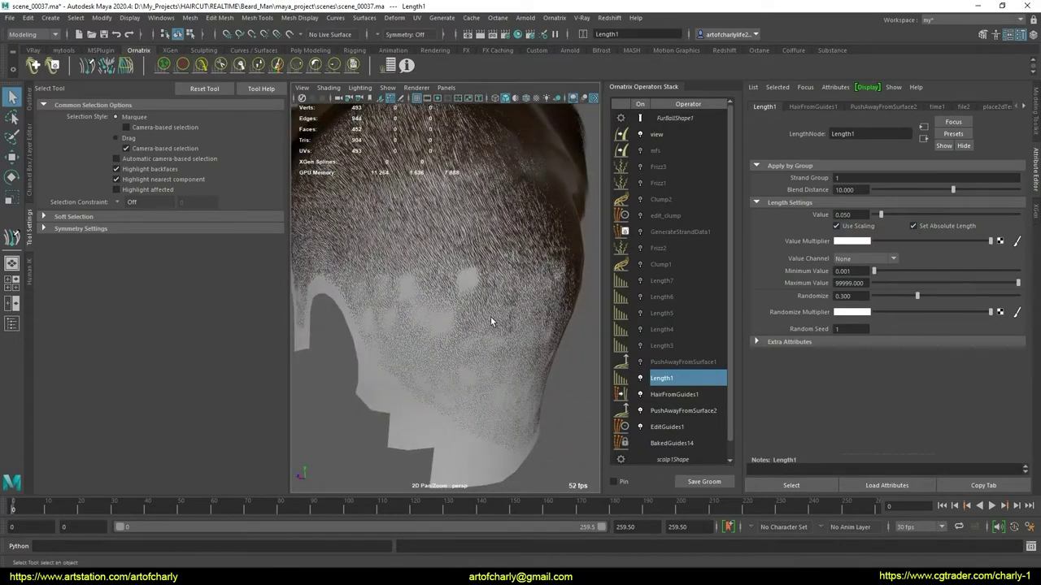
# Hide the generated hair so the colour-coded guide strands show, and view EditGuides1
pyautogui.click(642, 411)
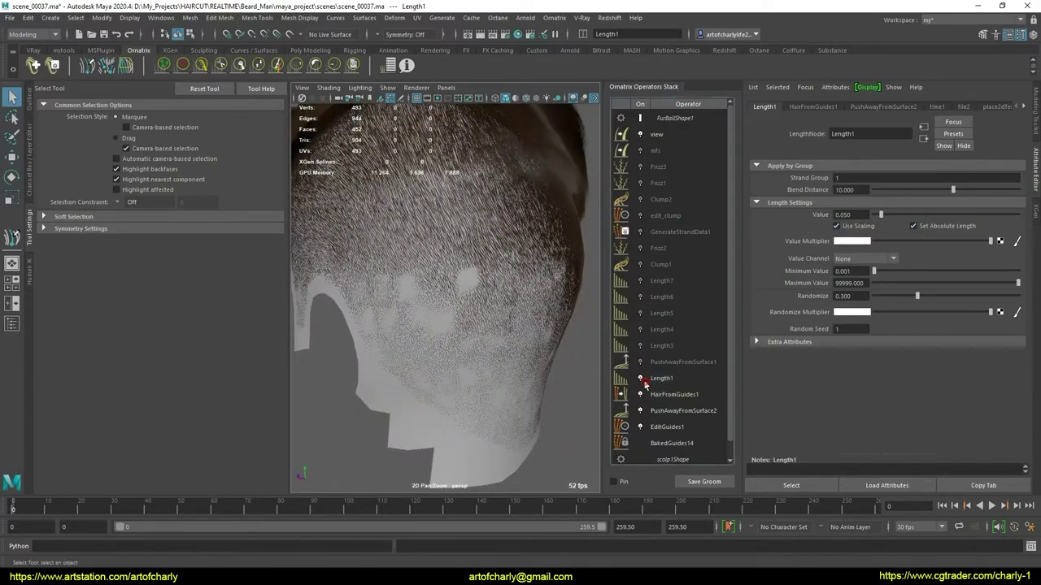
pyautogui.click(665, 426)
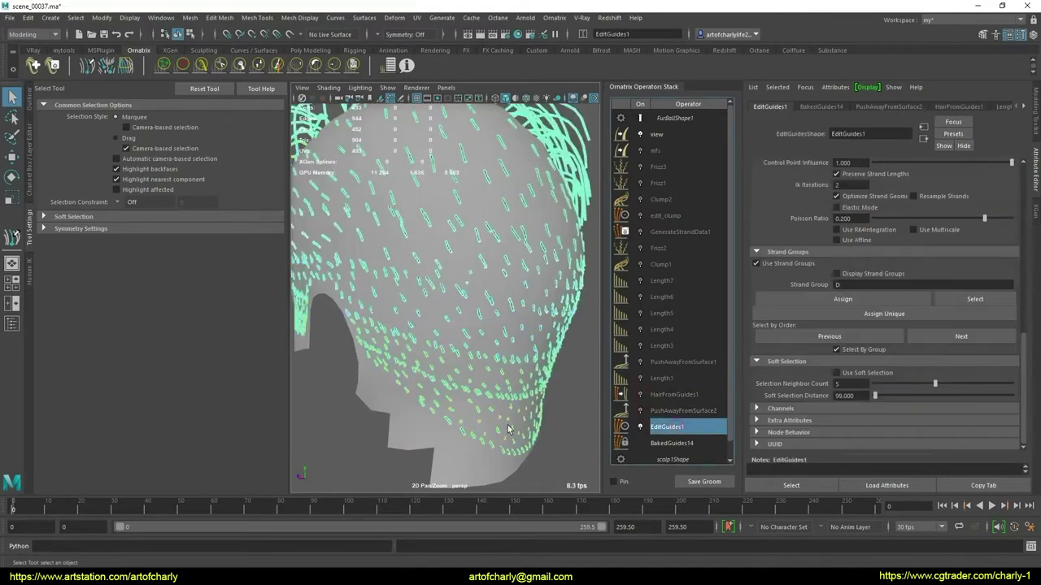
pyautogui.scroll(-2, 843, 216)
pyautogui.scroll(3, 844, 217)
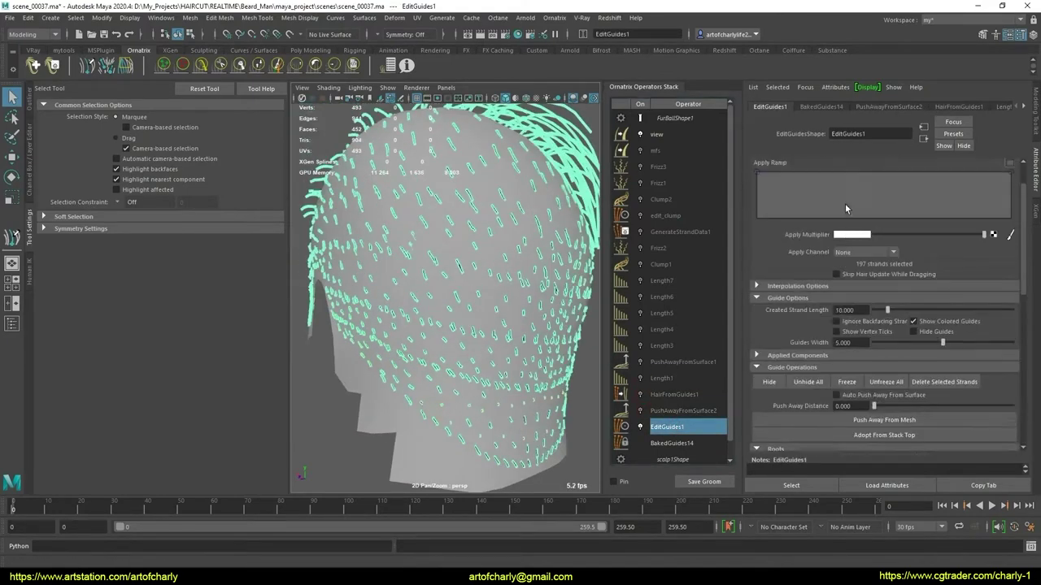
pyautogui.scroll(2, 844, 203)
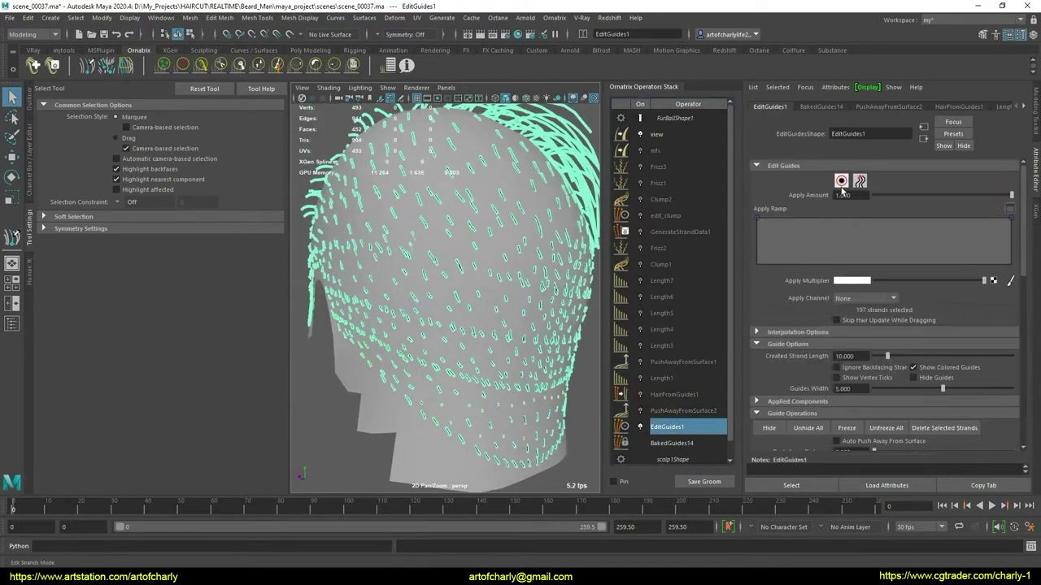
# Browse the Ornatrix operator list without adding anything, then select Length1 and Length3–Length7
pyautogui.click(556, 17)
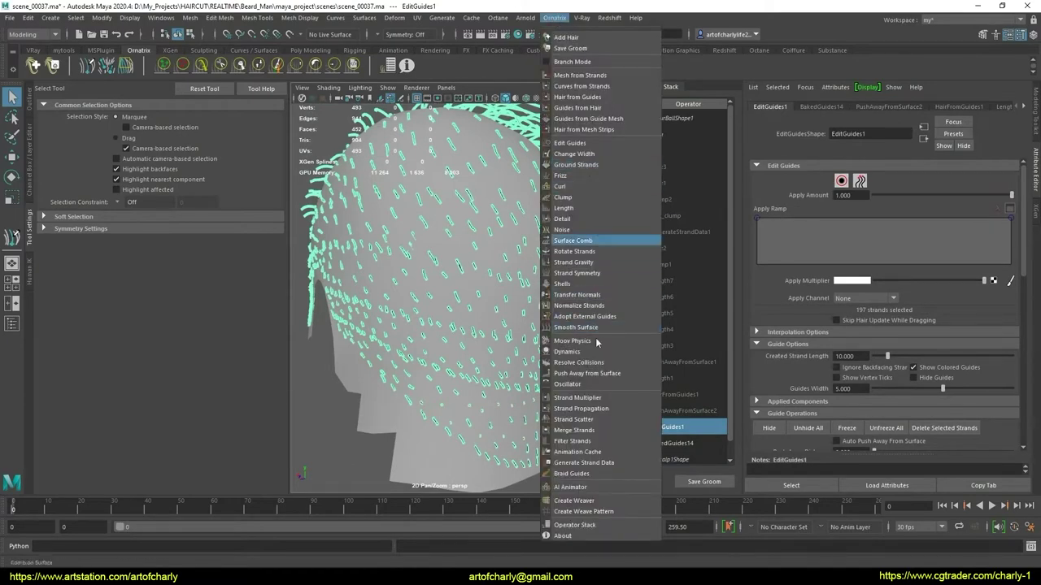
pyautogui.click(690, 428)
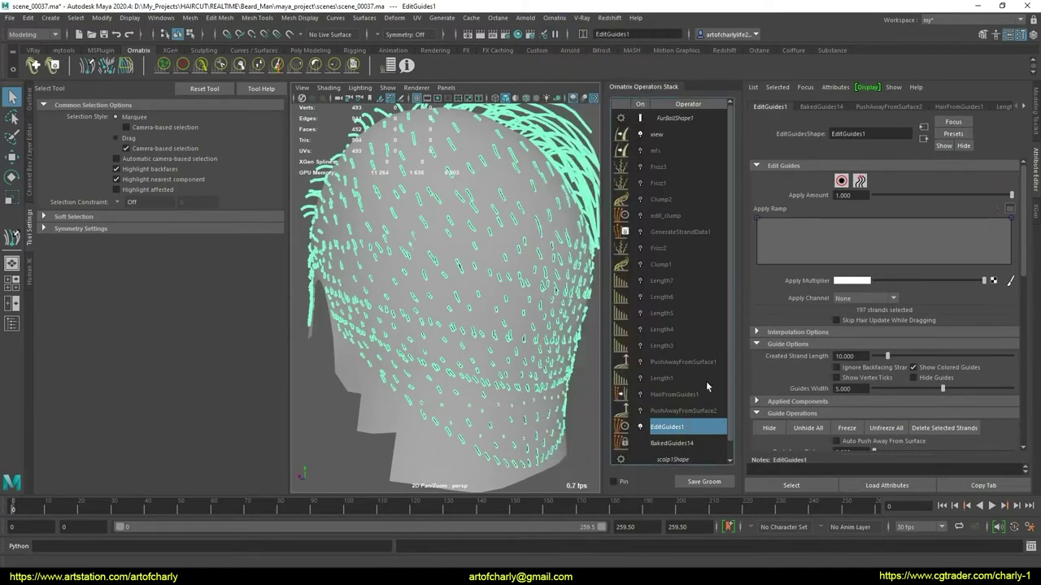
pyautogui.click(705, 378)
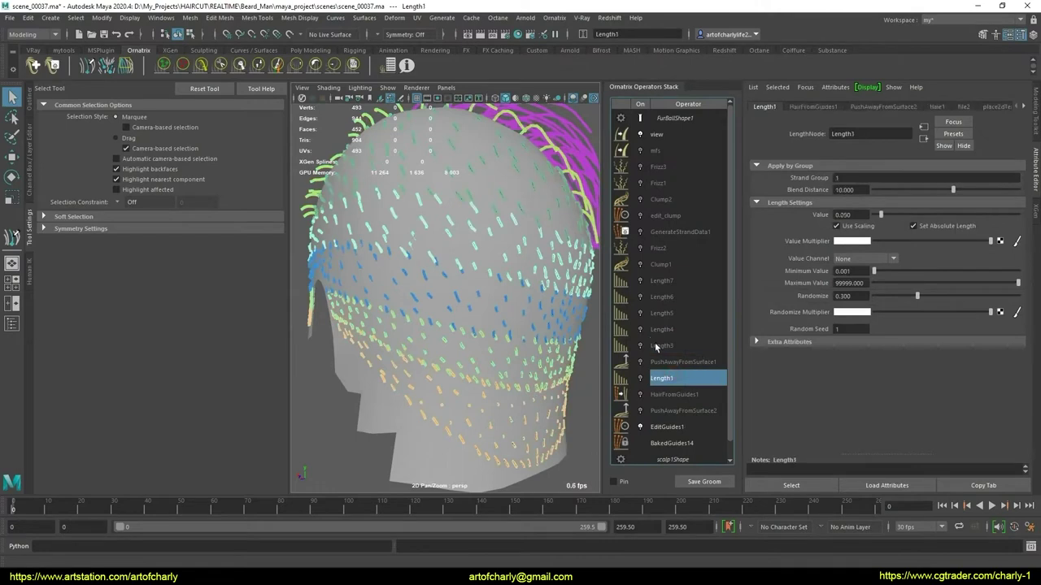
pyautogui.keyDown('ctrl'); pyautogui.moveTo(657, 347); pyautogui.dragTo(667, 286); pyautogui.keyUp('ctrl')
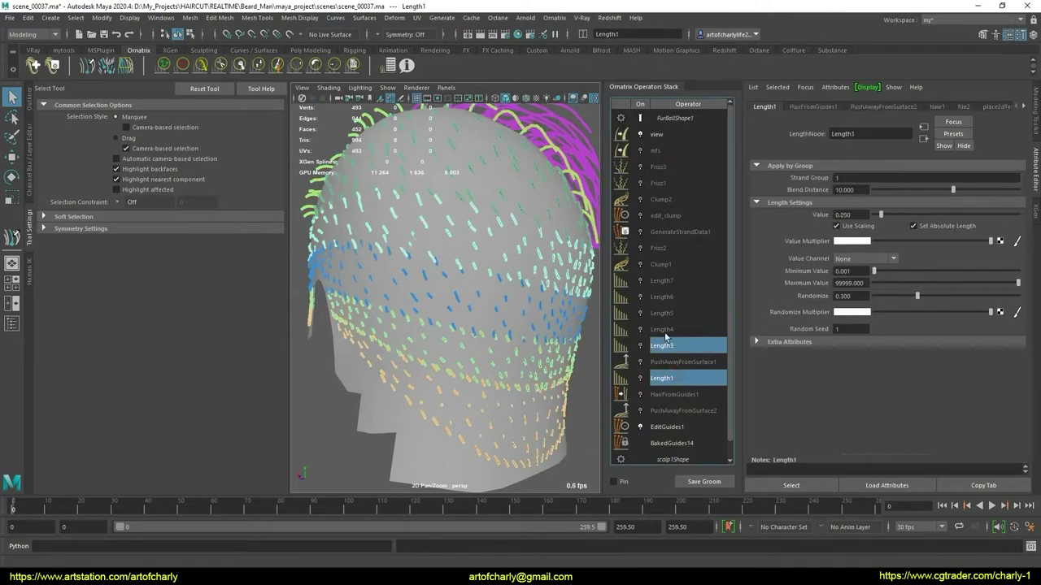
# Copy the selected Length operators and paste them above EditGuides1 as Length8–Length13
pyautogui.rightClick(673, 285)
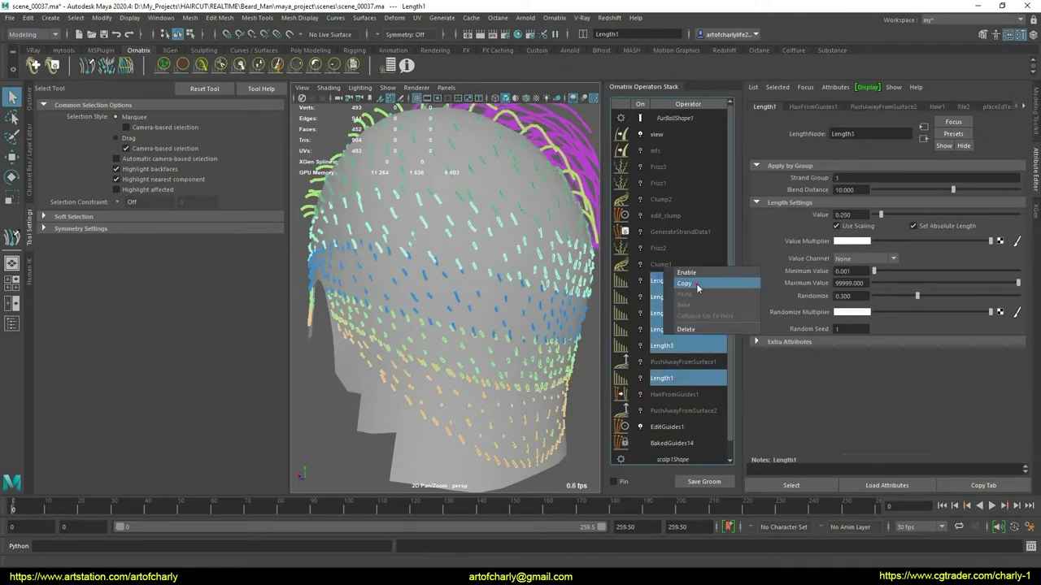
pyautogui.rightClick(695, 422)
pyautogui.rightClick(690, 430)
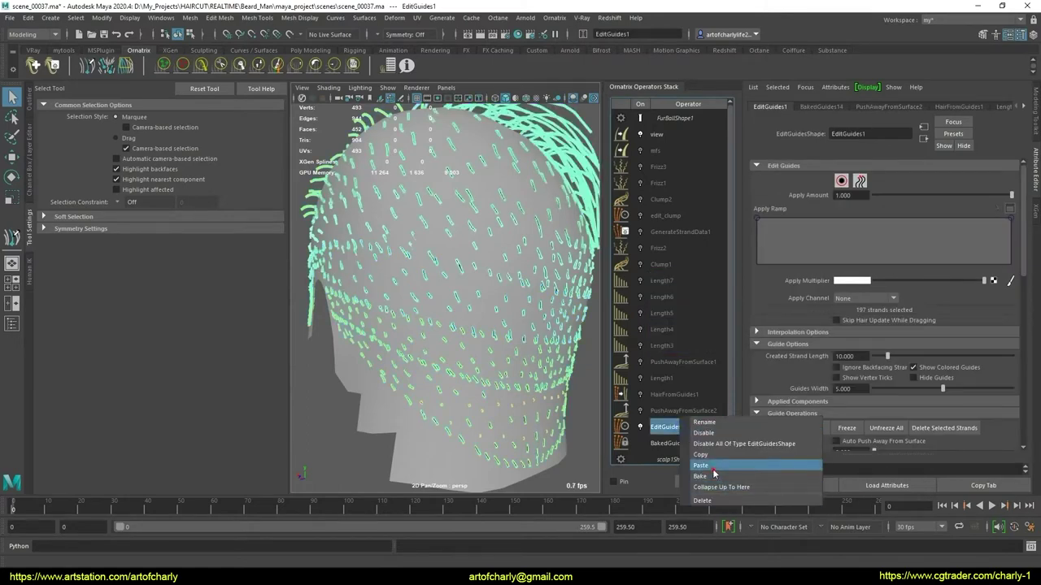
pyautogui.click(708, 466)
pyautogui.scroll(-3, 681, 395)
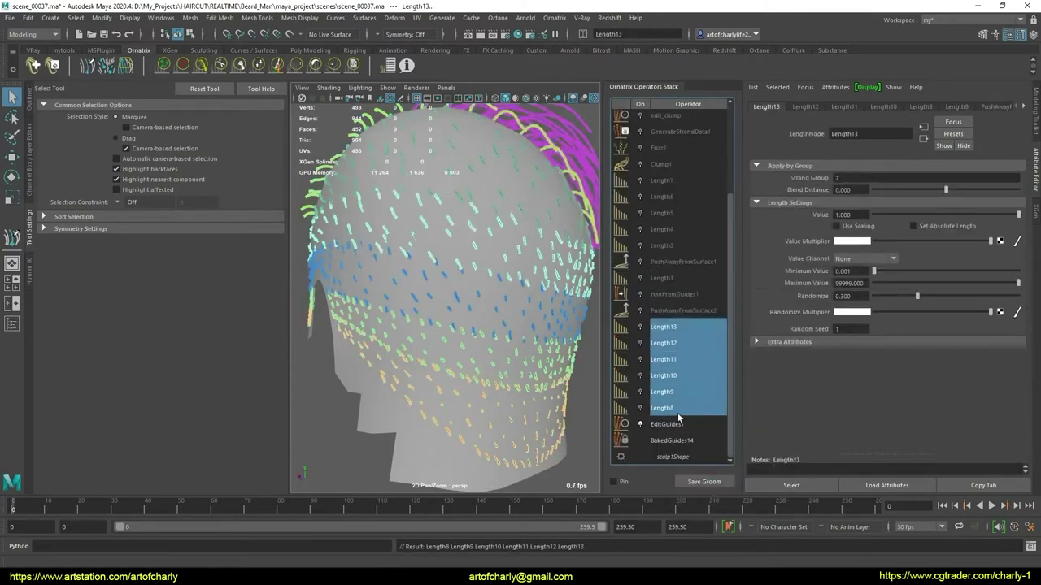
# Enable Length8 and set its length value to 1
pyautogui.doubleClick(675, 409)
pyautogui.press('Return')
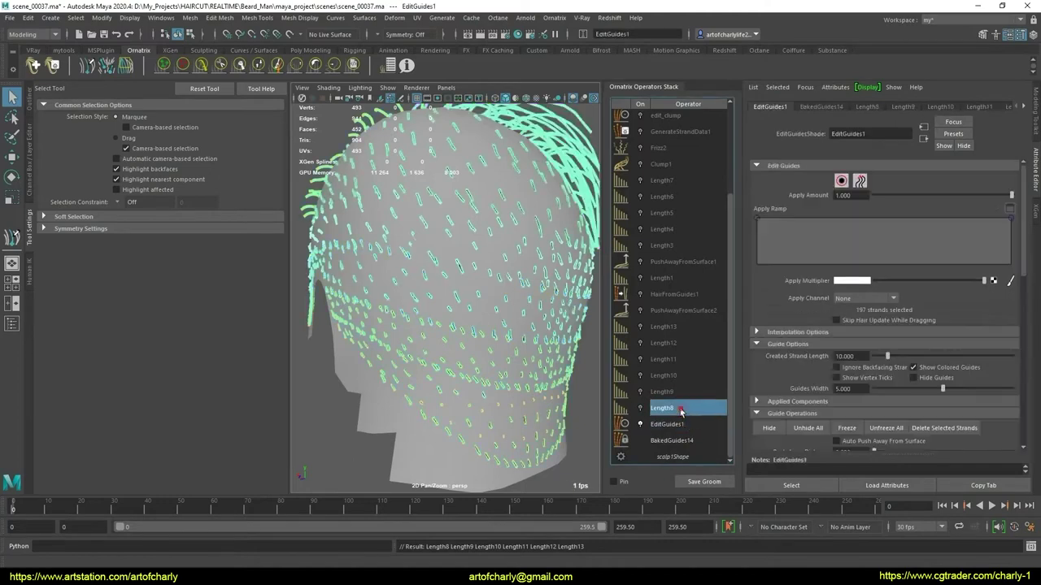
pyautogui.click(639, 408)
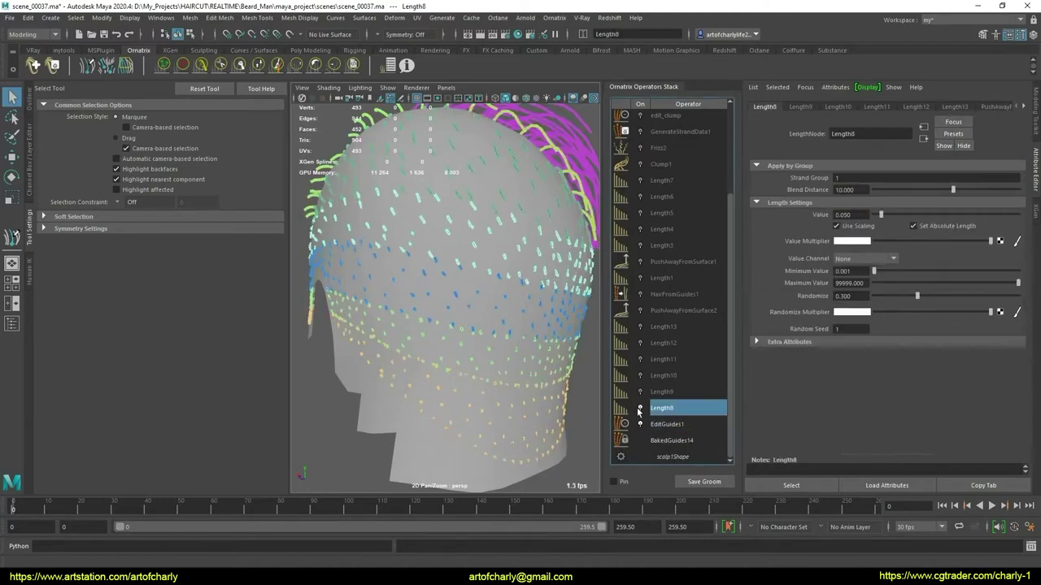
pyautogui.moveTo(864, 214); pyautogui.dragTo(748, 218)
pyautogui.write('1')
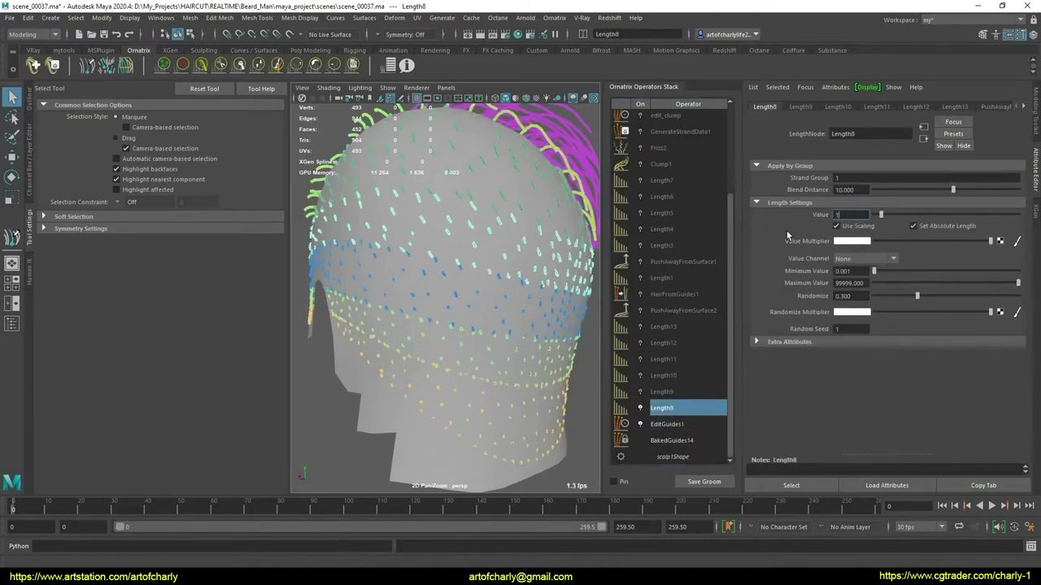
pyautogui.press('Return')
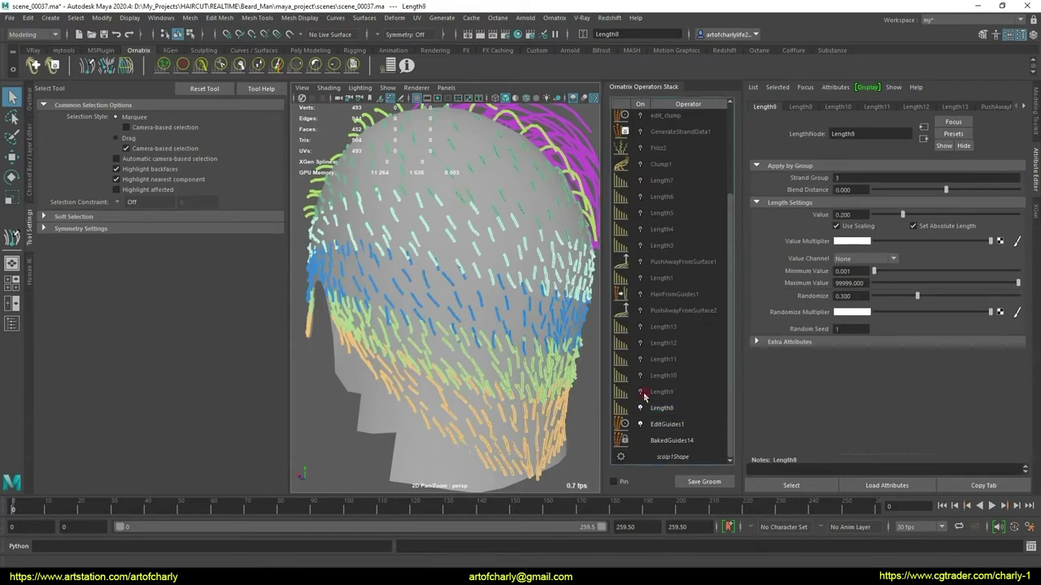
# Set the length values of Length9, Length10, Length11 and Length12 to 1
pyautogui.click(680, 391)
pyautogui.write('1')
pyautogui.press('Return')
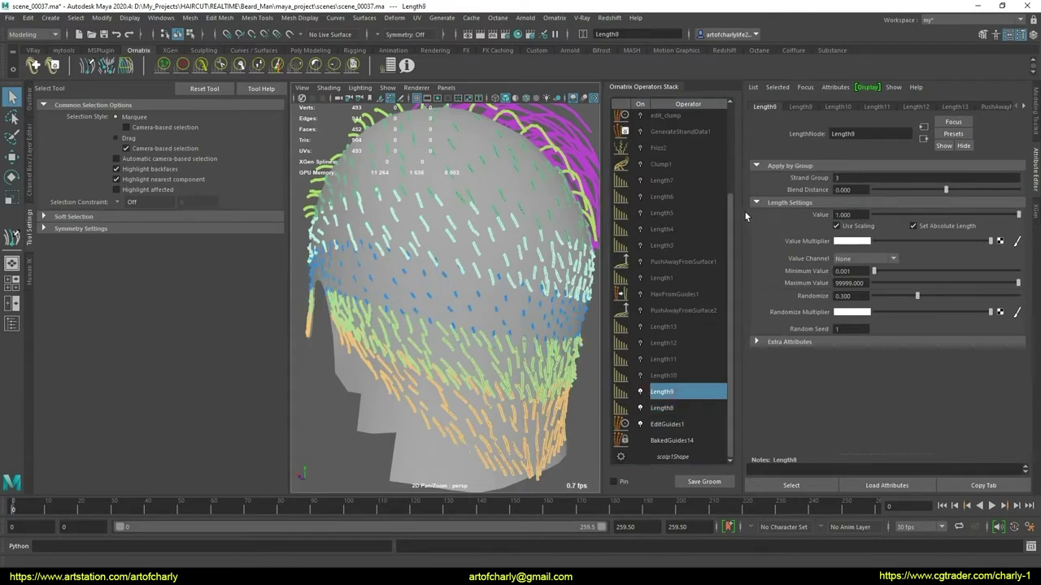
pyautogui.click(673, 376)
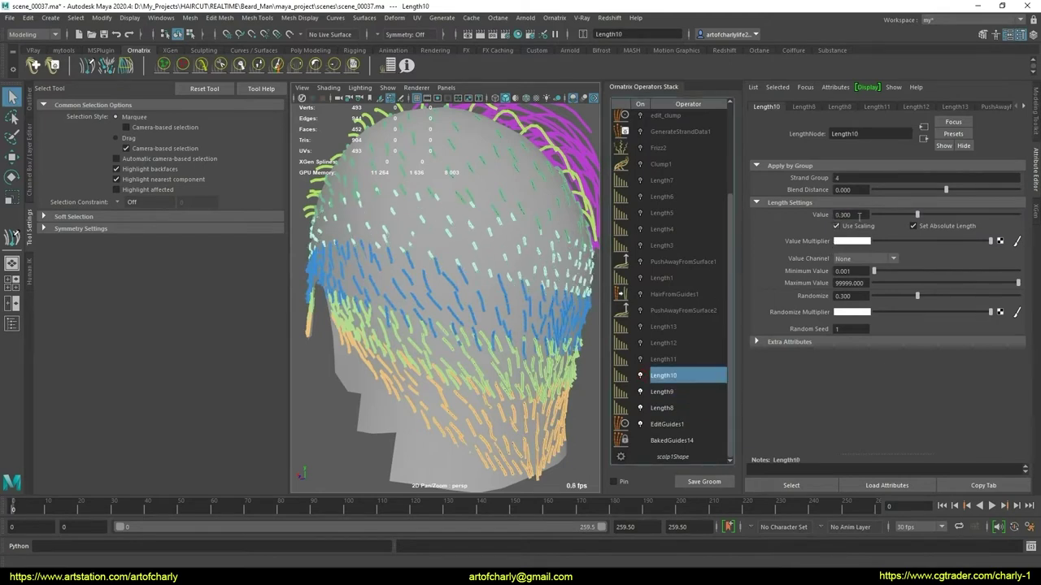
pyautogui.write('1.000')
pyautogui.press('Return')
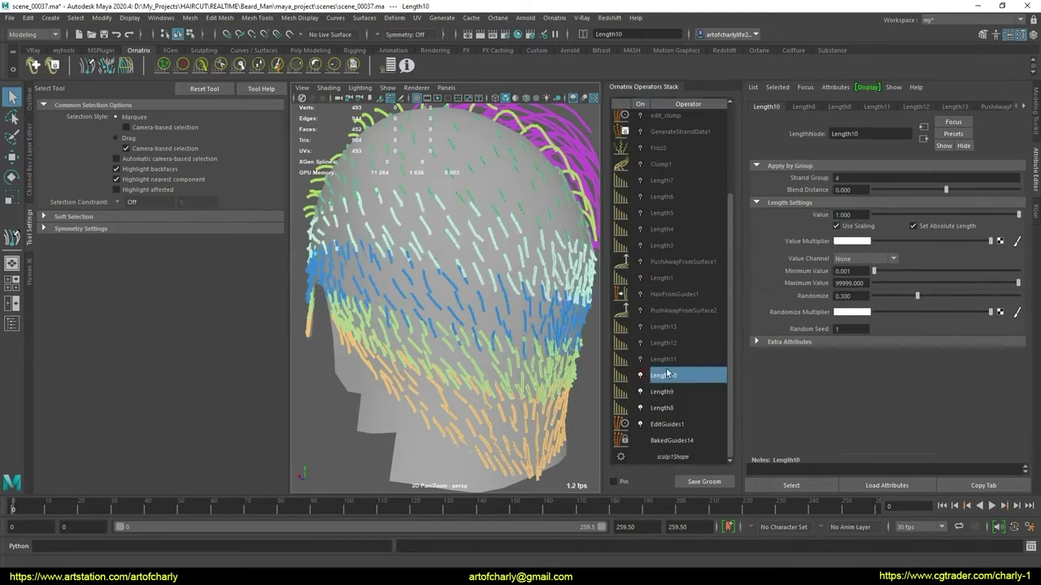
pyautogui.click(663, 358)
pyautogui.write('1')
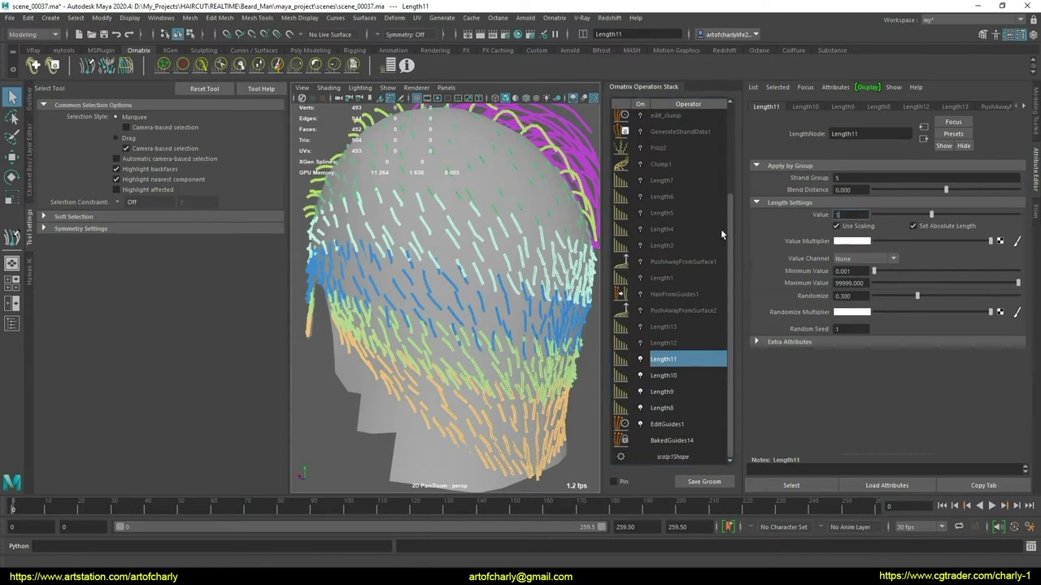
pyautogui.press('Return')
pyautogui.click(670, 342)
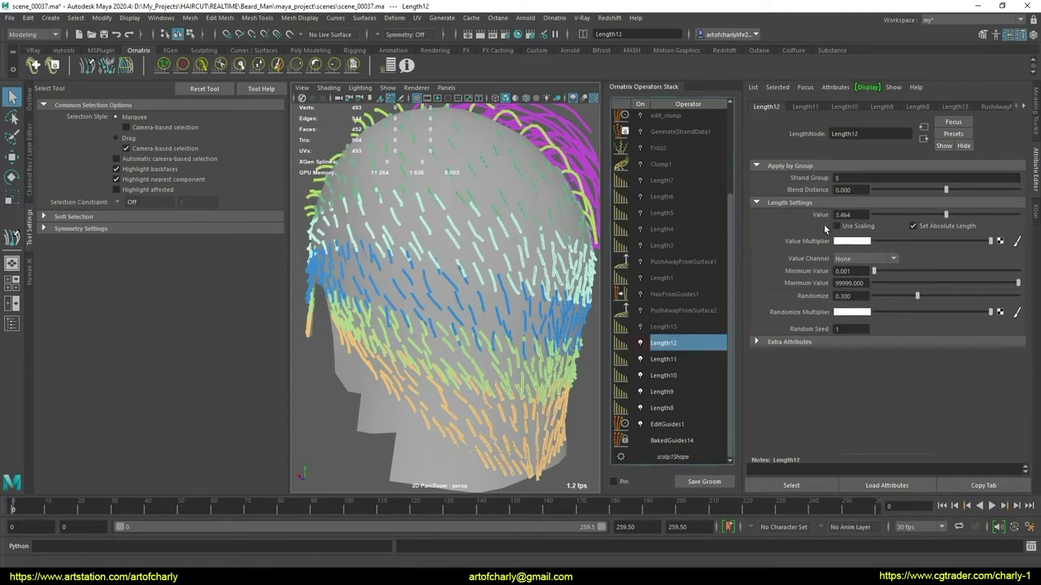
pyautogui.write('1')
pyautogui.press('Return')
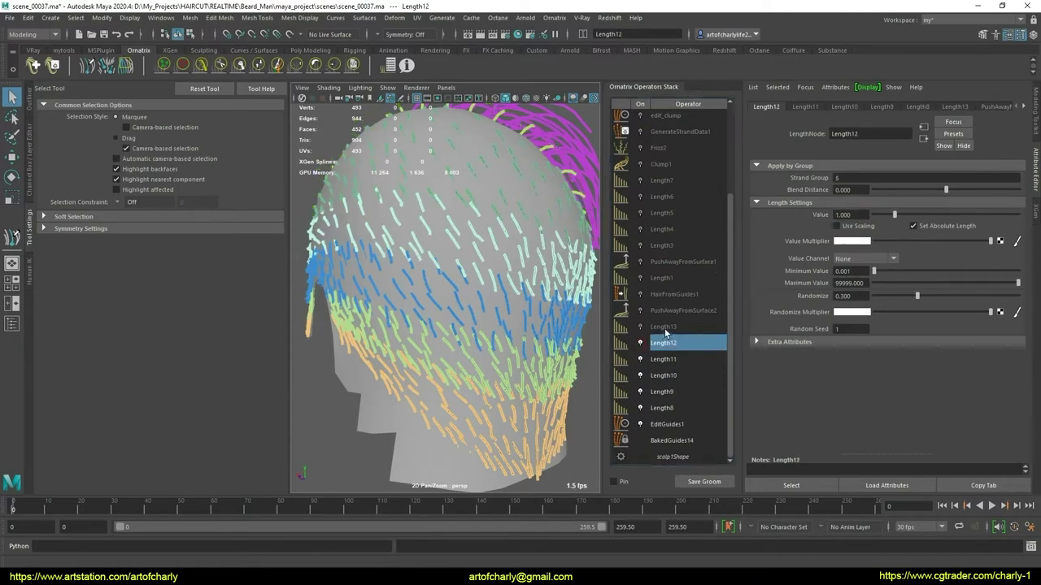
# Review Length13 down to Length9 and adjust Length9's length randomize amount
pyautogui.click(664, 328)
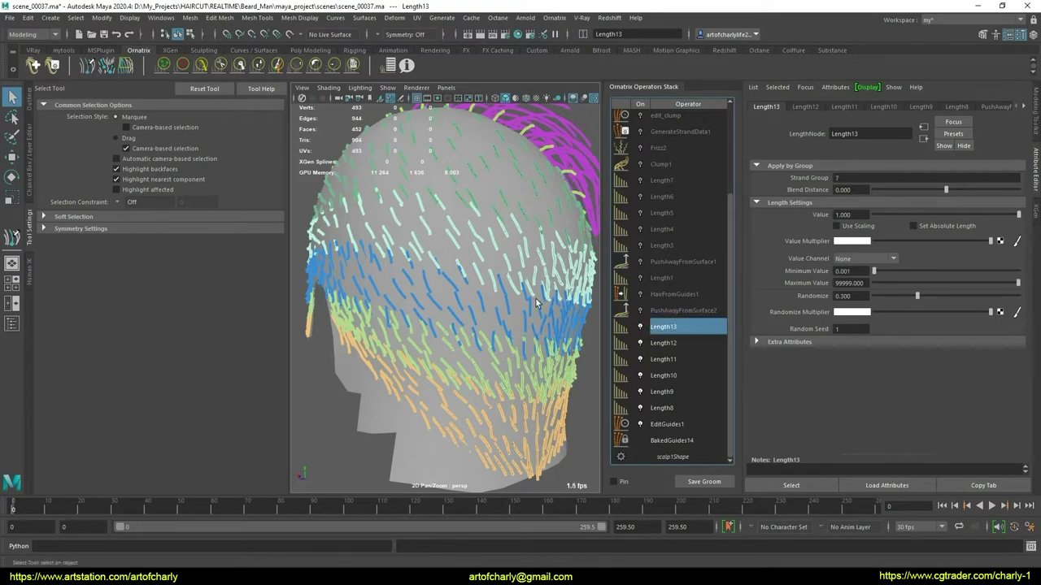
pyautogui.keyDown('alt'); pyautogui.moveTo(456, 325); pyautogui.dragTo(508, 317); pyautogui.keyUp('alt')
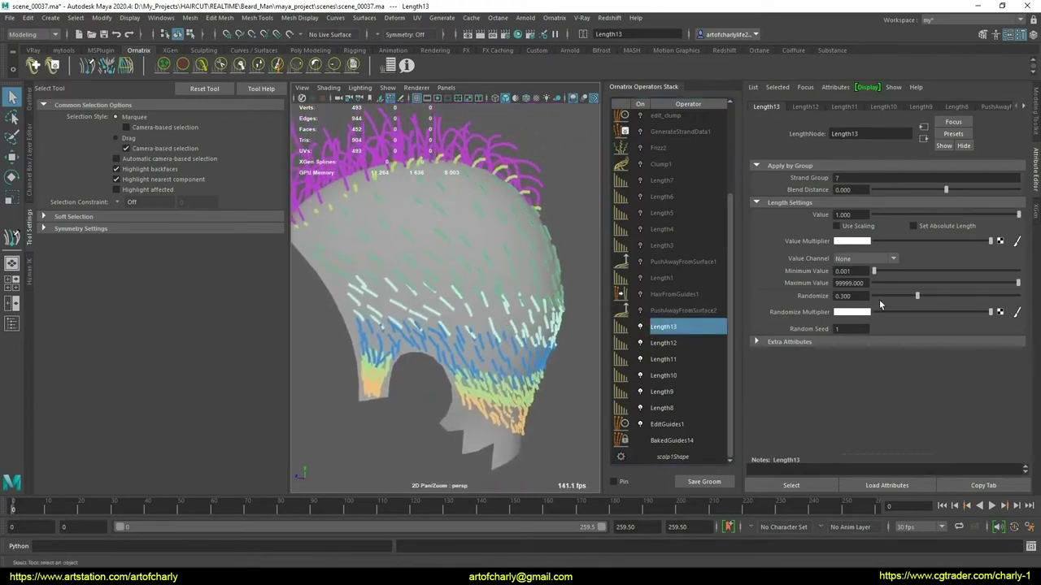
pyautogui.click(680, 343)
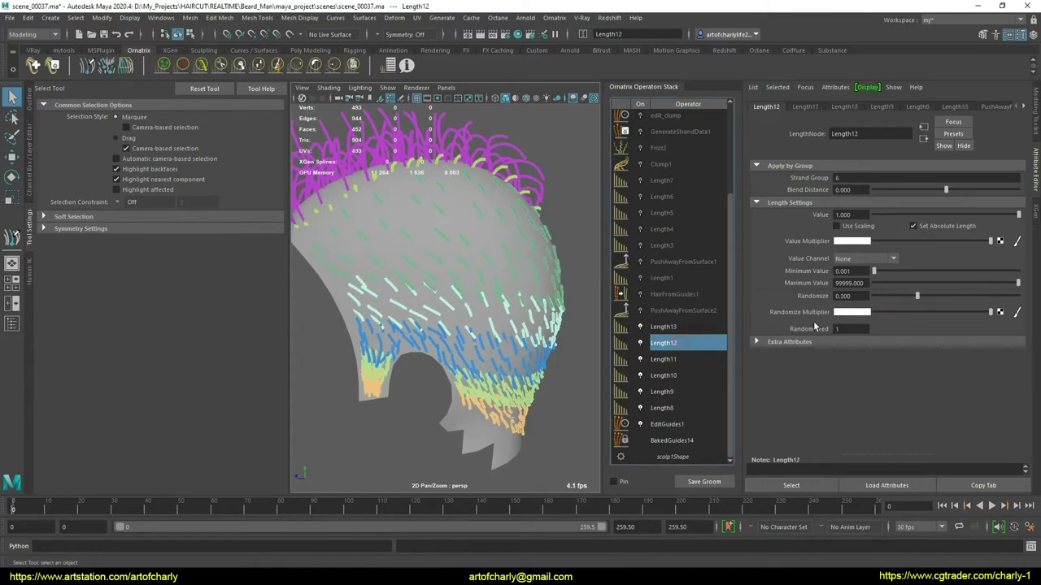
pyautogui.click(688, 358)
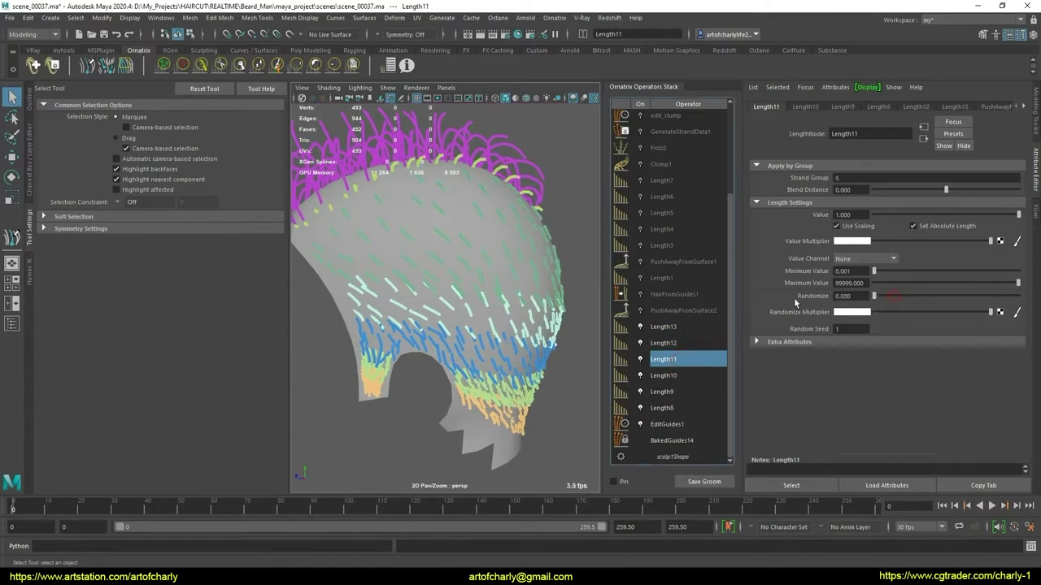
pyautogui.click(663, 374)
pyautogui.click(662, 392)
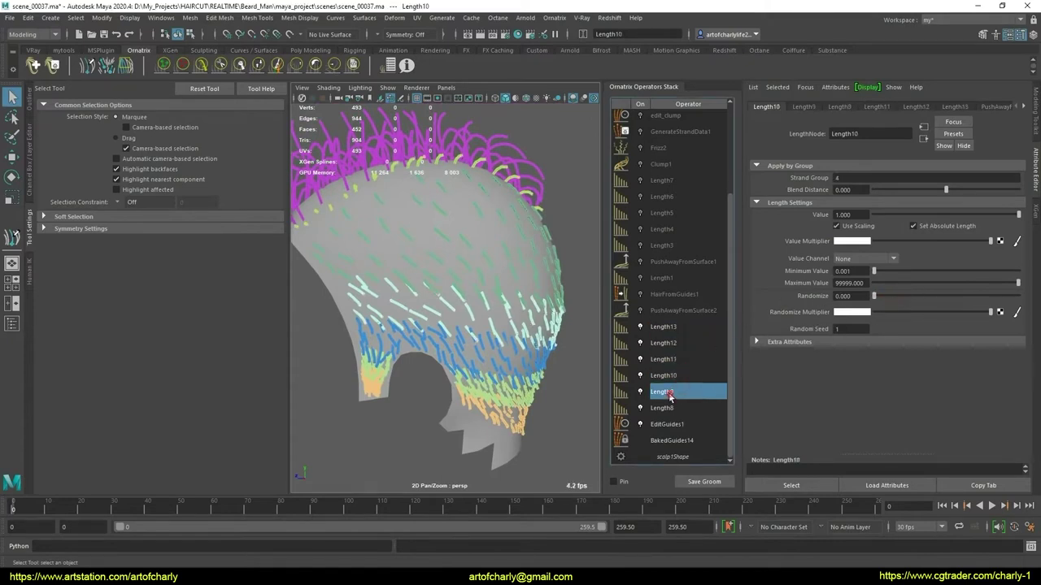
pyautogui.moveTo(874, 296); pyautogui.dragTo(895, 297)
# Recheck Length8's settings and bring up the options for Length13
pyautogui.click(684, 409)
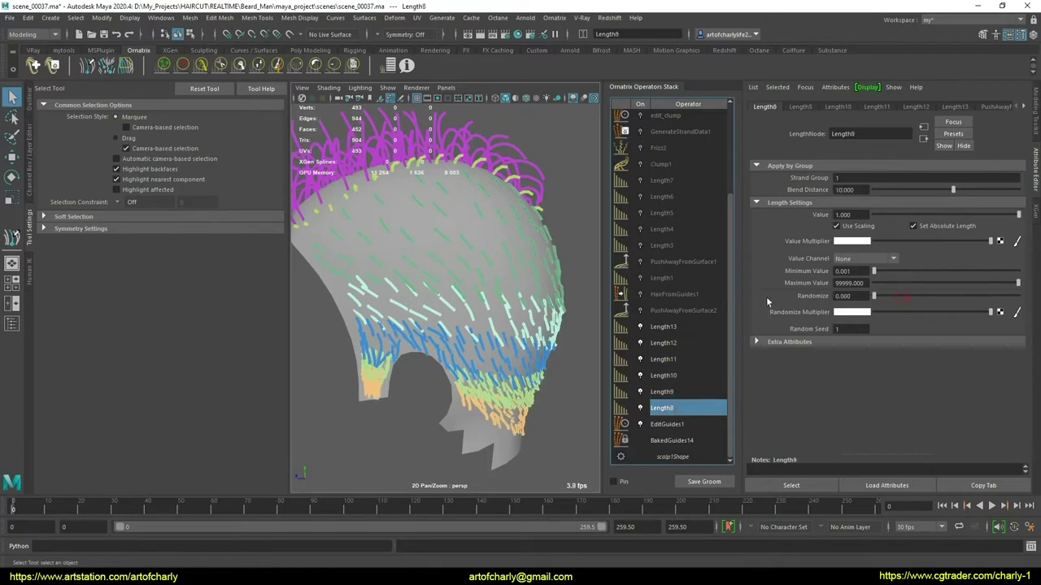
pyautogui.click(689, 425)
pyautogui.click(666, 411)
pyautogui.click(677, 329)
pyautogui.keyDown('alt'); pyautogui.moveTo(561, 366); pyautogui.dragTo(504, 358); pyautogui.keyUp('alt')
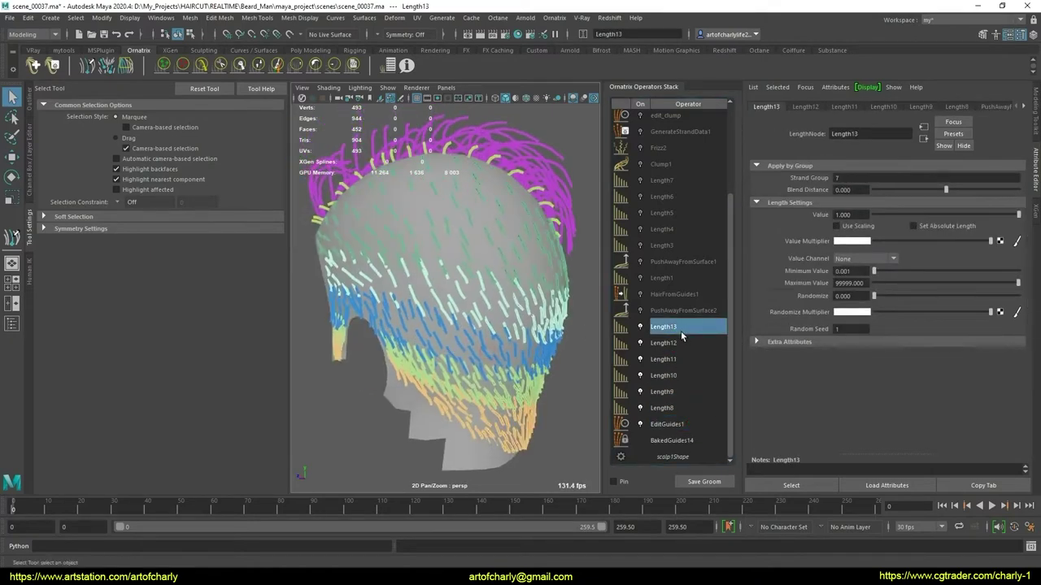
pyautogui.rightClick(681, 331)
# Collapse Length8–Length13 into BakedGuides15 and view PushAwayFromSurface2's settings
pyautogui.click(700, 372)
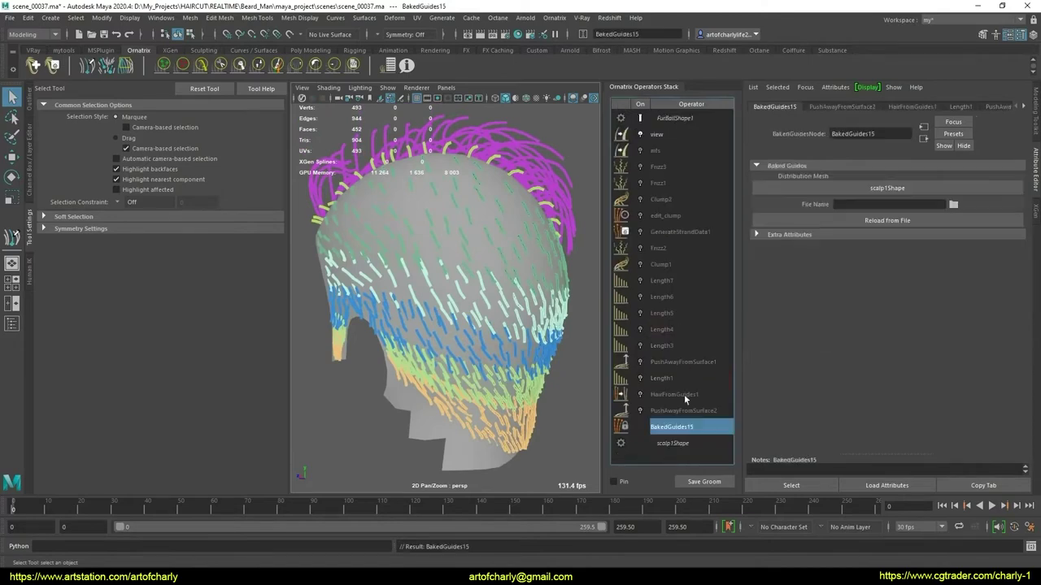
pyautogui.click(678, 415)
pyautogui.scroll(3, 451, 333)
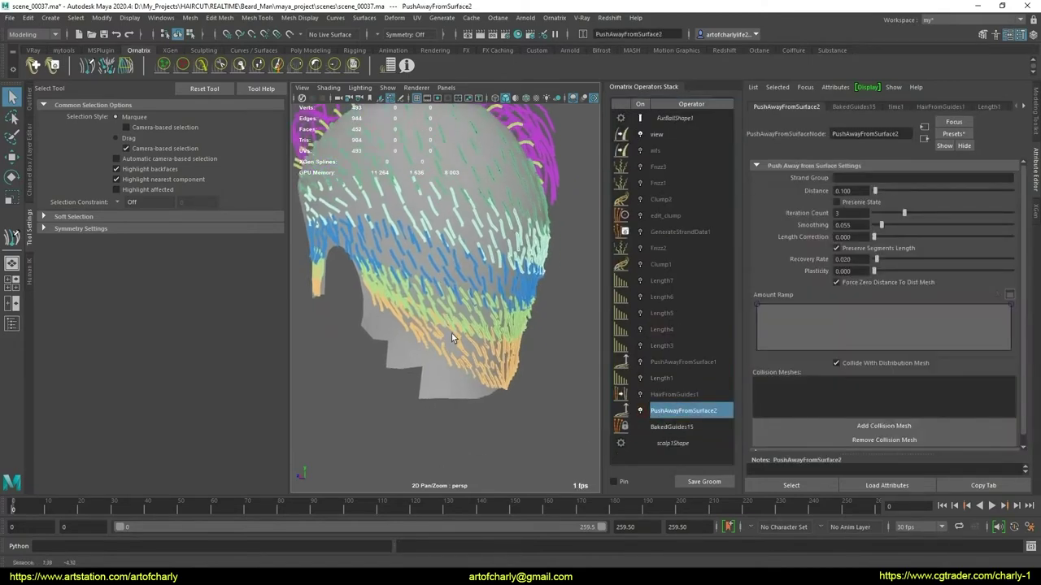
pyautogui.scroll(4, 479, 398)
pyautogui.scroll(2, 479, 403)
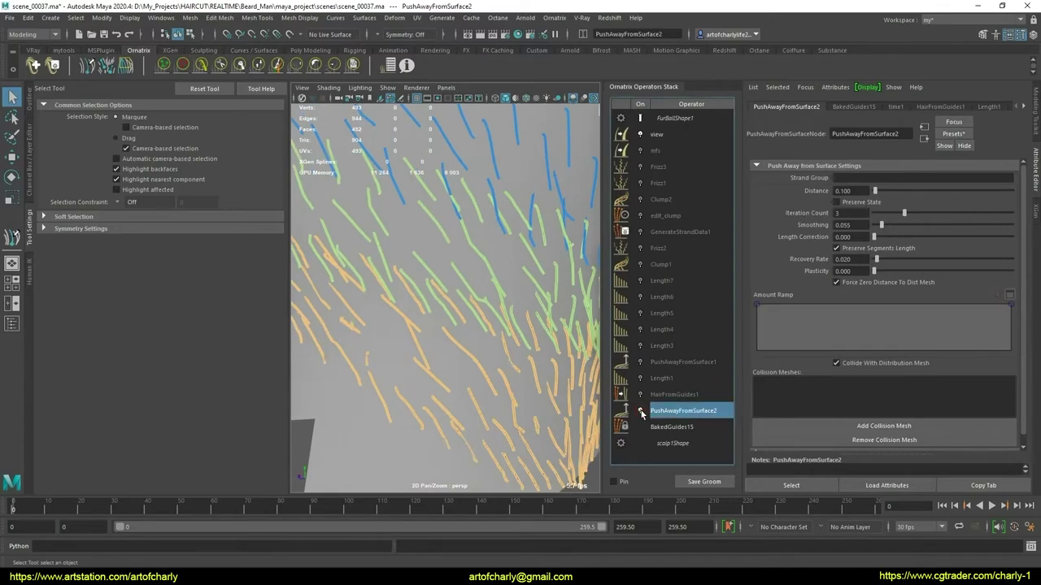
# Toggle PushAwayFromSurface2 and its Force Zero Distance option off and back on
pyautogui.click(641, 411)
pyautogui.click(640, 412)
pyautogui.click(641, 412)
pyautogui.click(846, 284)
pyautogui.click(845, 284)
pyautogui.click(641, 411)
# Add a Detail operator above BakedGuides15 and compare the hair with it off and on
pyautogui.click(696, 427)
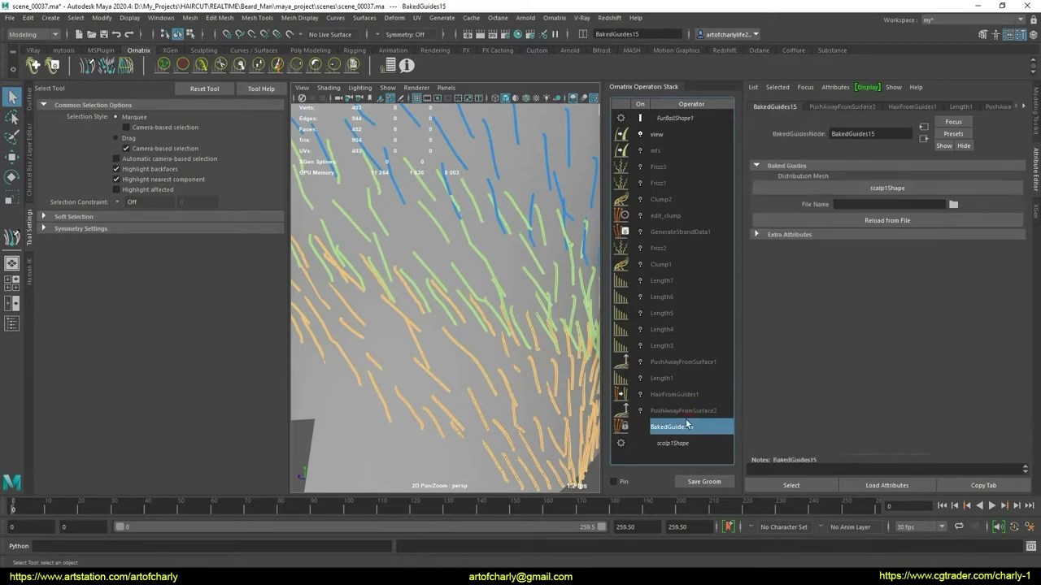
pyautogui.click(555, 17)
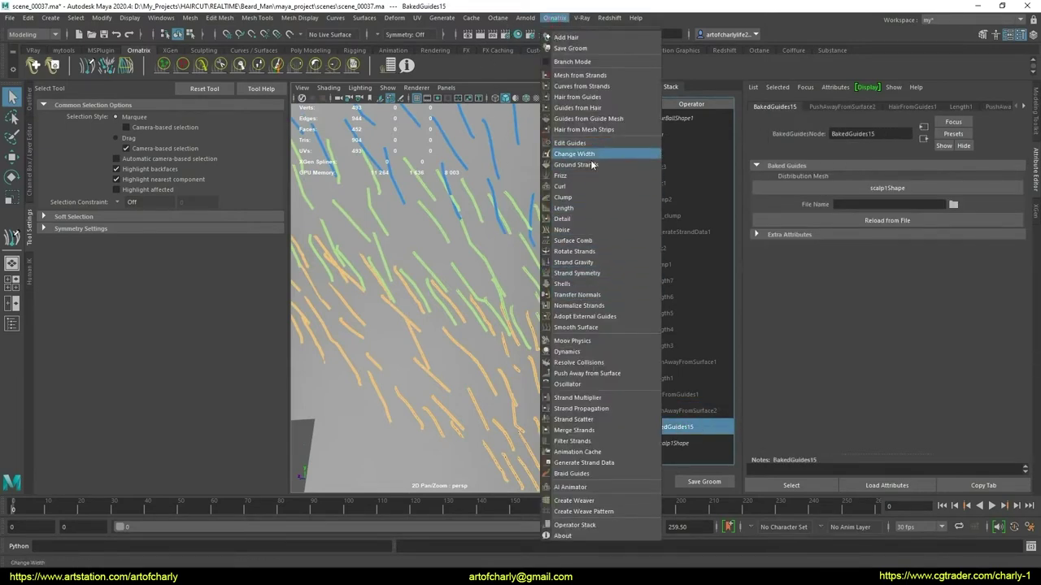
pyautogui.click(587, 220)
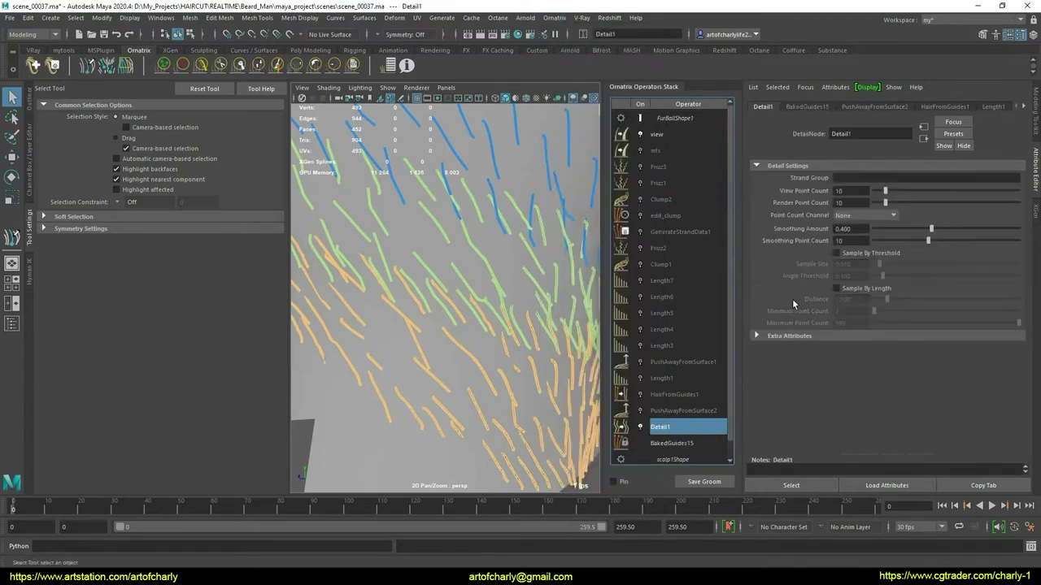
pyautogui.press('f')
pyautogui.keyDown('alt'); pyautogui.moveTo(487, 325); pyautogui.dragTo(582, 328); pyautogui.keyUp('alt')
pyautogui.click(641, 427)
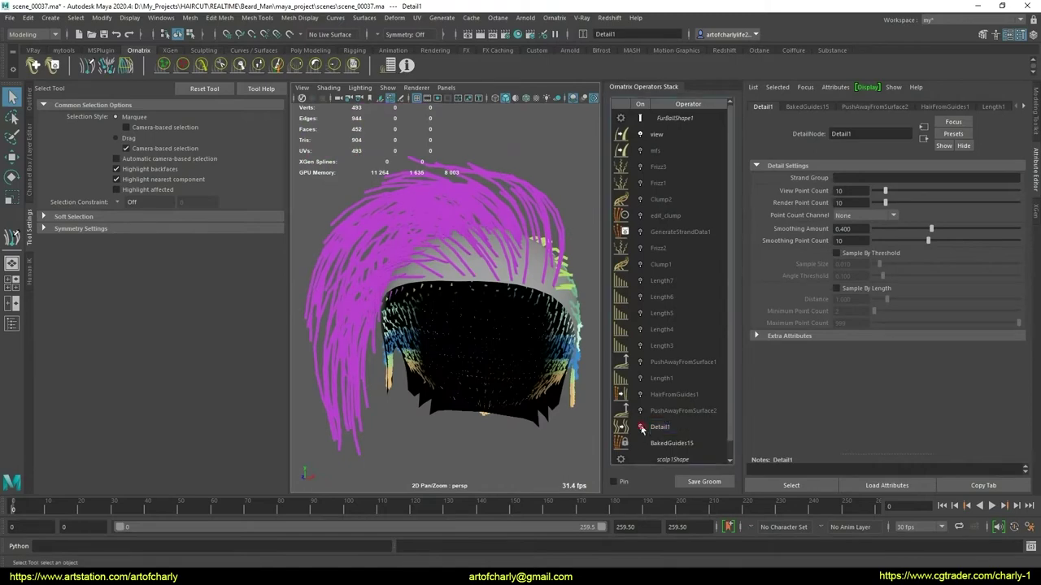
pyautogui.click(641, 427)
# Collapse the stack up to Detail1 into guides and add an Edit Guides operator
pyautogui.keyDown('alt'); pyautogui.moveTo(503, 347); pyautogui.dragTo(456, 325); pyautogui.keyUp('alt')
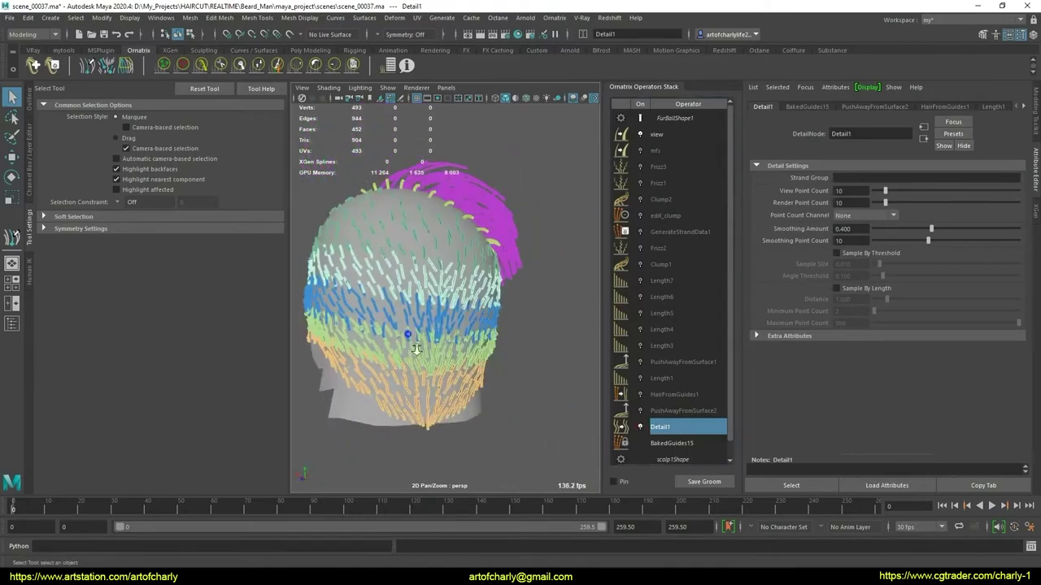
pyautogui.rightClick(673, 433)
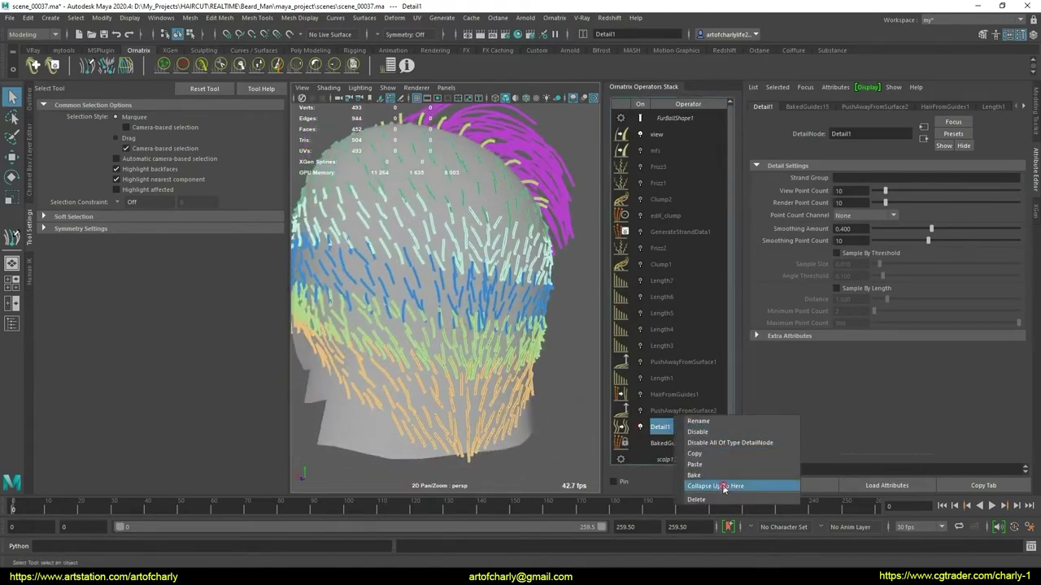
pyautogui.click(767, 488)
pyautogui.click(554, 17)
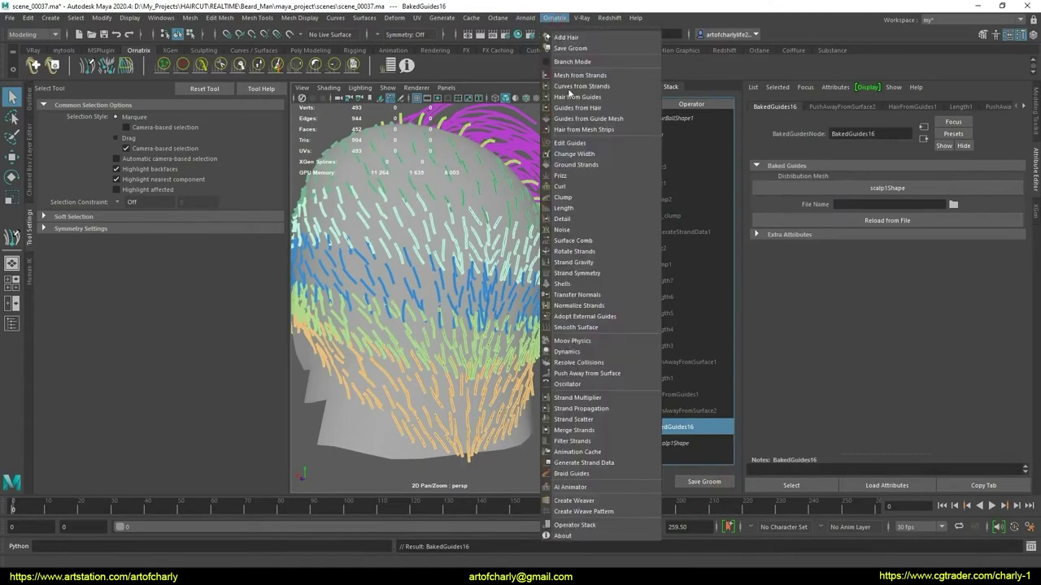
pyautogui.click(592, 151)
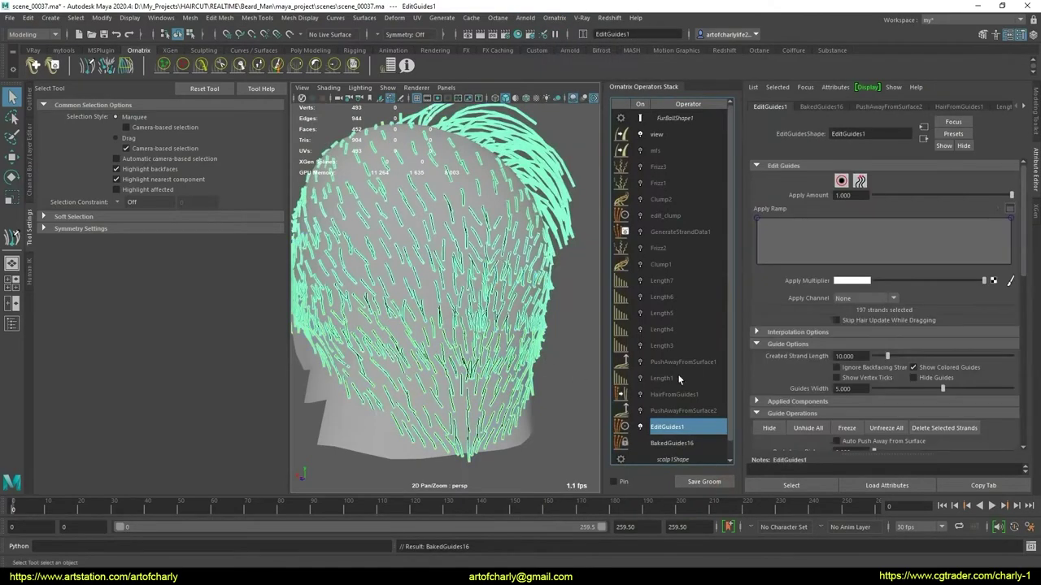
# Collapse PushAwayFromSurface2 into BakedGuides17 and add an Edit Guides operator above it
pyautogui.click(684, 411)
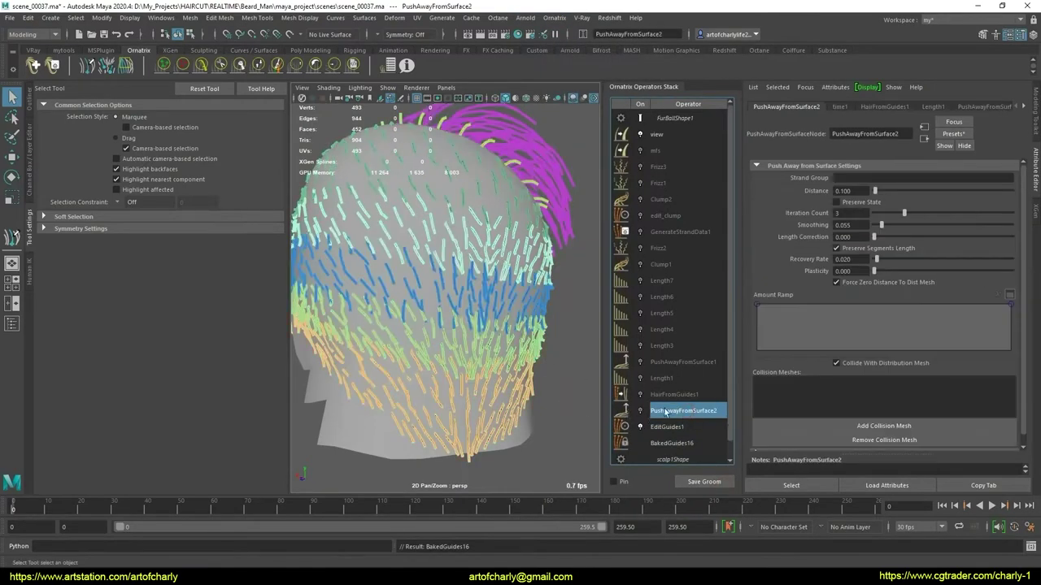
pyautogui.rightClick(688, 406)
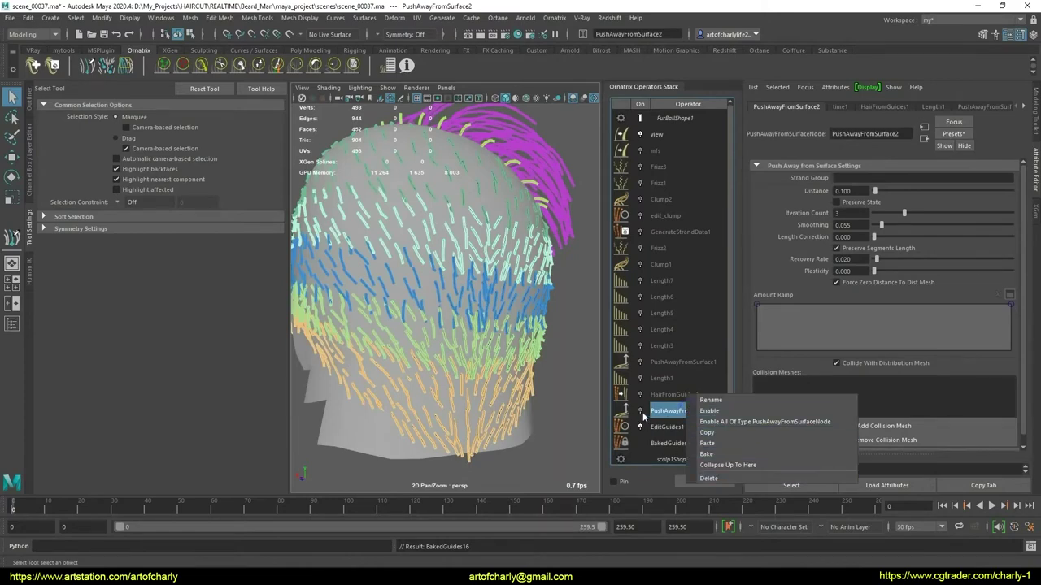
pyautogui.click(643, 415)
pyautogui.click(642, 415)
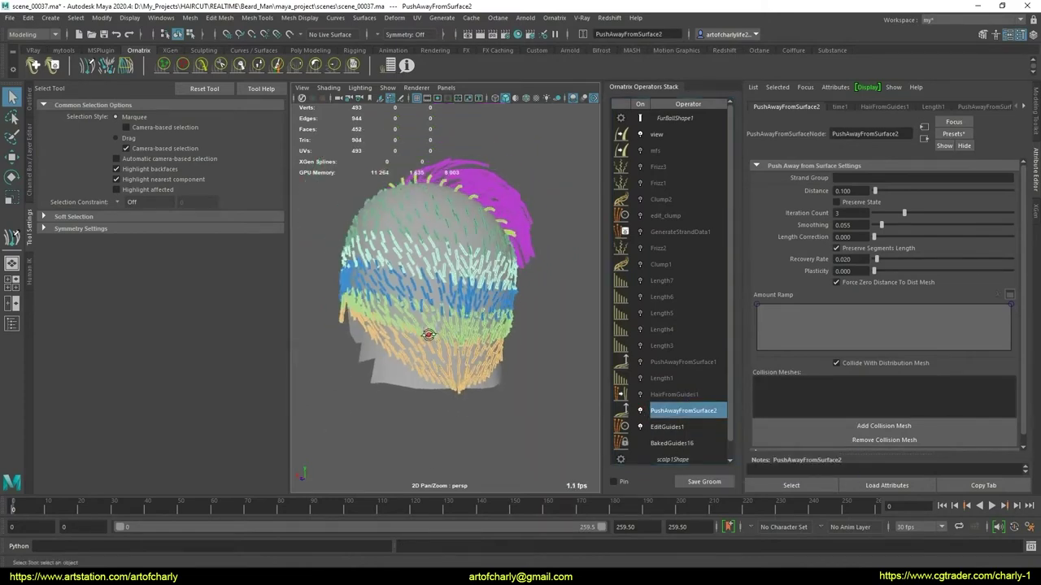
pyautogui.scroll(-2, 443, 375)
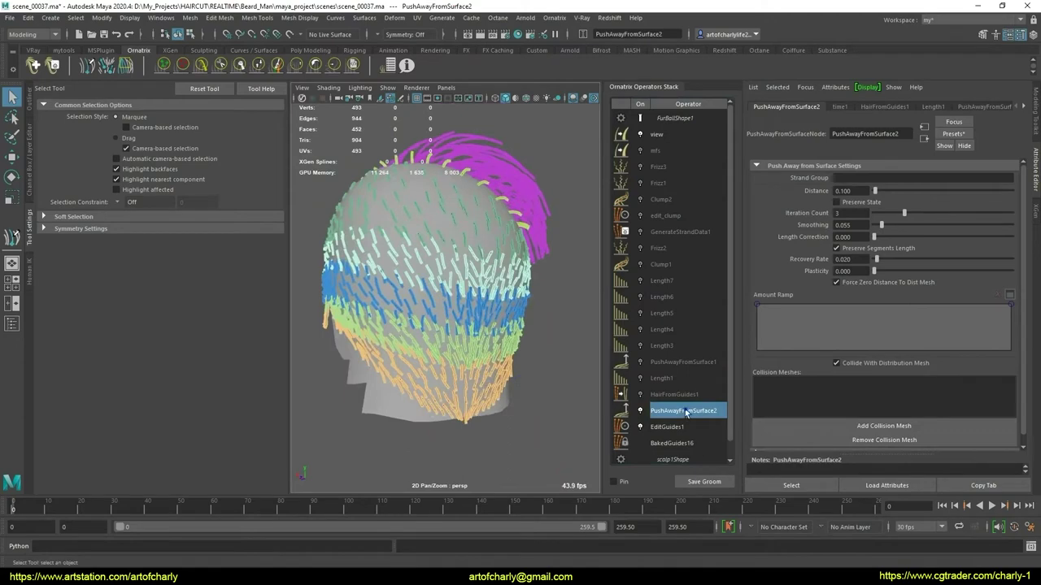
pyautogui.rightClick(686, 413)
pyautogui.click(716, 461)
pyautogui.click(553, 17)
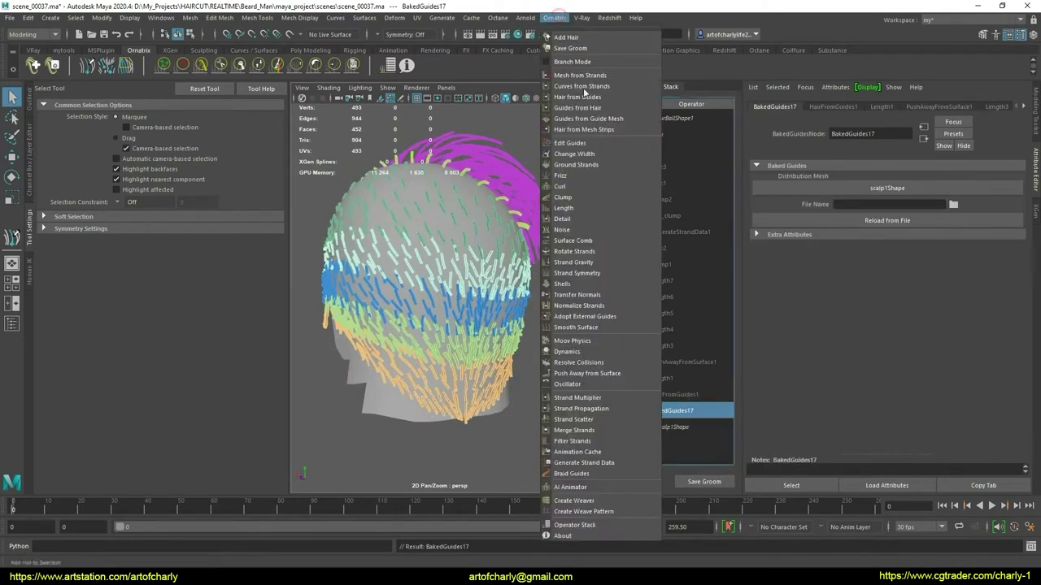
pyautogui.click(594, 144)
# Show the full hair from HairFromGuides1 and inspect the back of the head
pyautogui.click(687, 396)
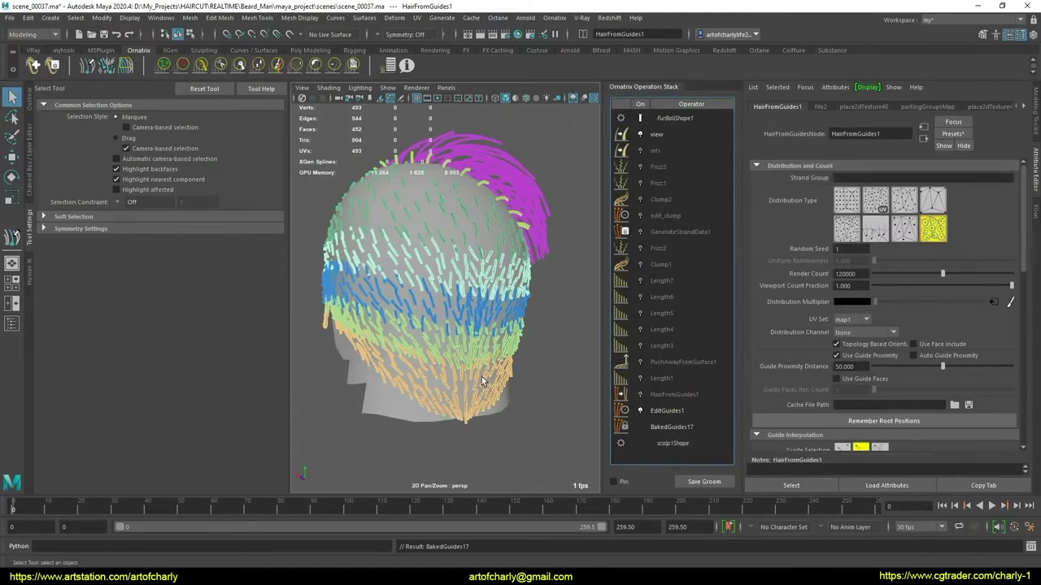
pyautogui.keyDown('alt'); pyautogui.moveTo(441, 325); pyautogui.dragTo(537, 330); pyautogui.keyUp('alt')
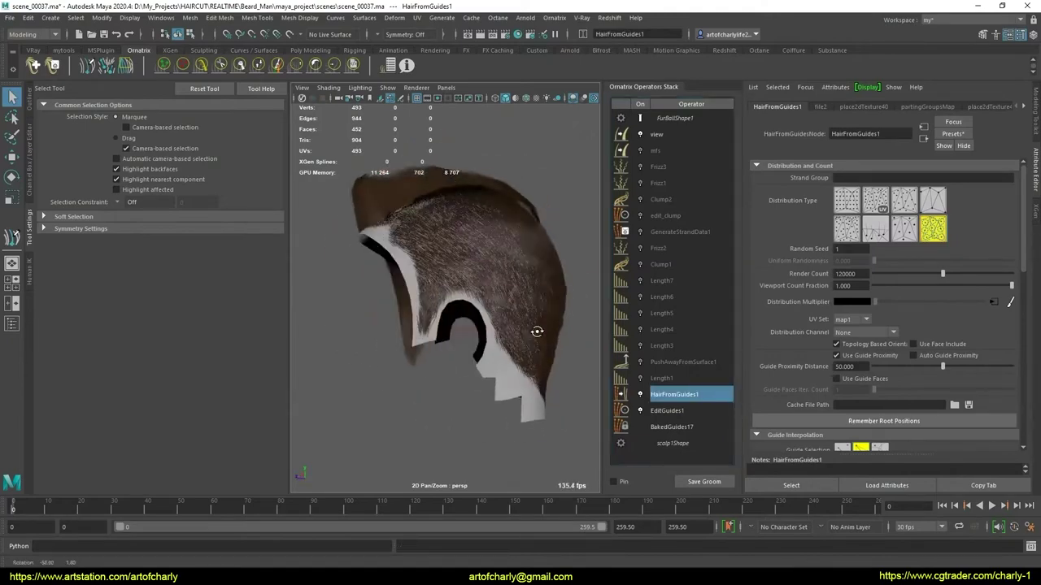
pyautogui.scroll(5, 537, 331)
pyautogui.keyDown('alt'); pyautogui.moveTo(481, 372); pyautogui.dragTo(437, 351); pyautogui.keyUp('alt')
pyautogui.scroll(-5, 437, 351)
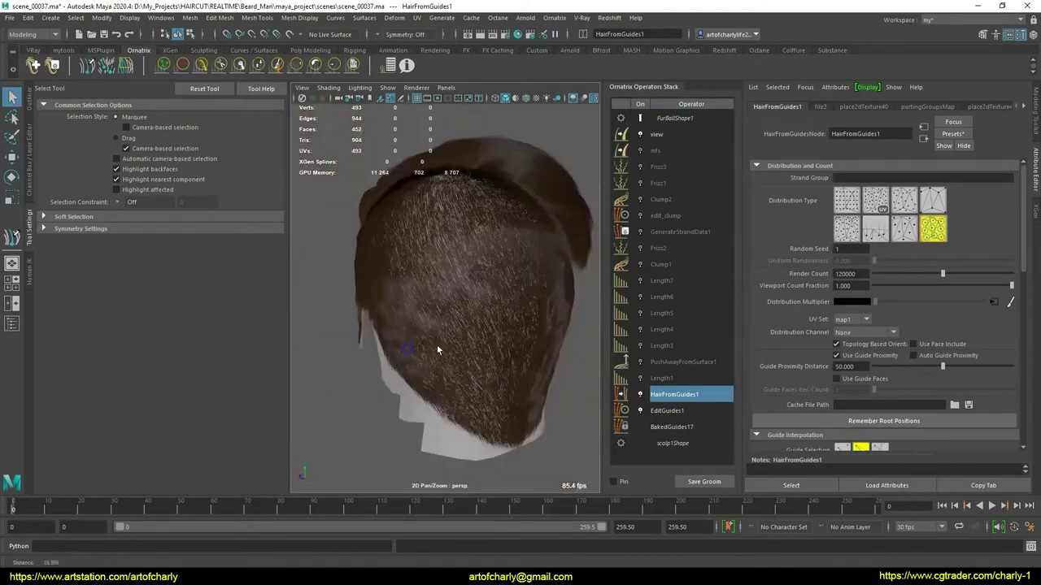
pyautogui.scroll(3, 438, 351)
pyautogui.scroll(2, 455, 332)
# Set Length1's Randomize to 0.5
pyautogui.click(661, 378)
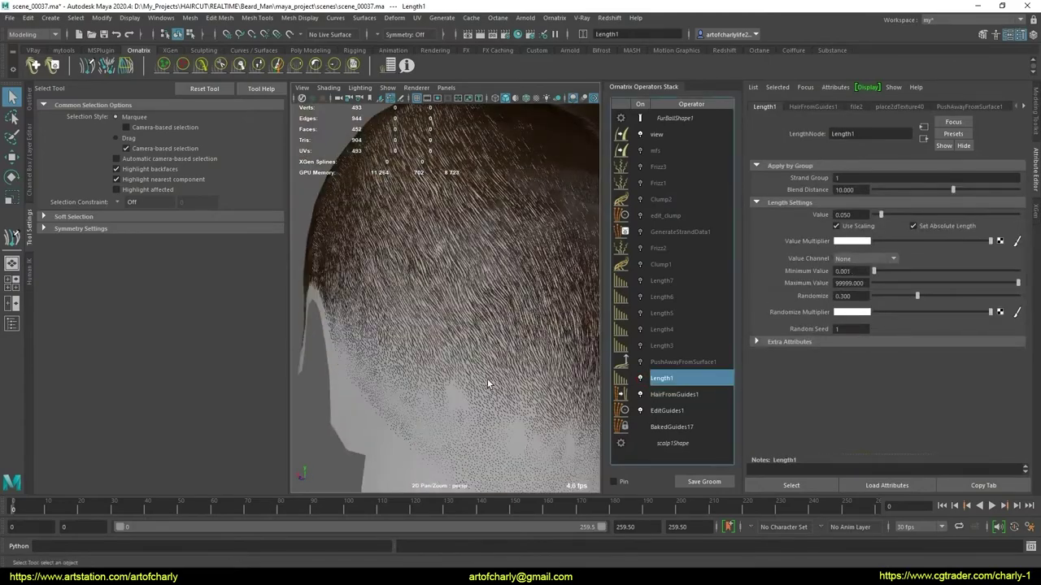
pyautogui.scroll(-3, 464, 348)
pyautogui.moveTo(464, 347)
pyautogui.keyDown('alt'); pyautogui.mouseDown()
pyautogui.moveTo(525, 343)
pyautogui.moveTo(456, 345)
pyautogui.mouseUp(); pyautogui.keyUp('alt')
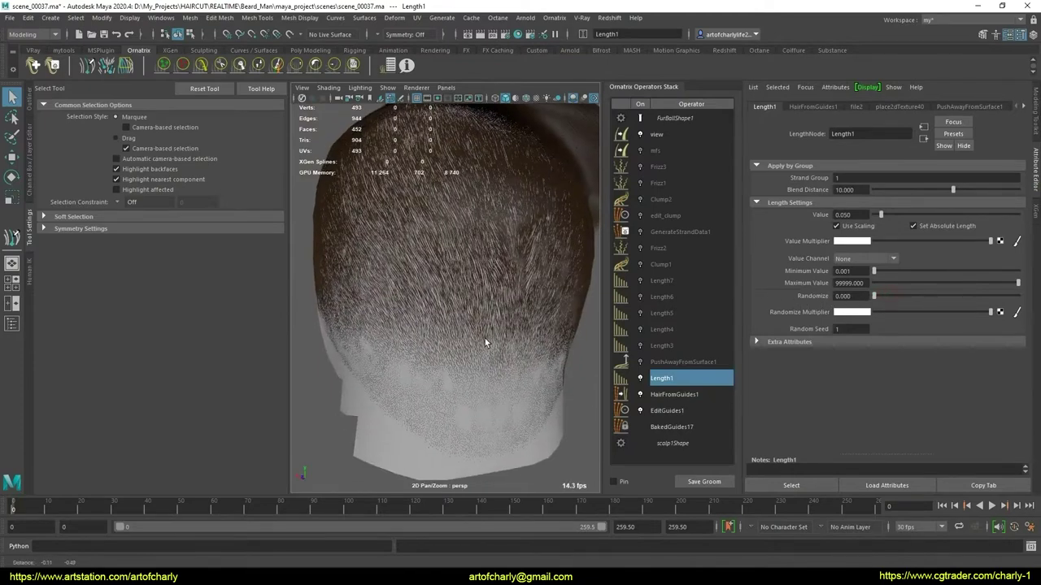
pyautogui.moveTo(485, 338)
pyautogui.keyDown('alt'); pyautogui.mouseDown()
pyautogui.moveTo(466, 333)
pyautogui.moveTo(561, 346)
pyautogui.mouseUp(); pyautogui.keyUp('alt')
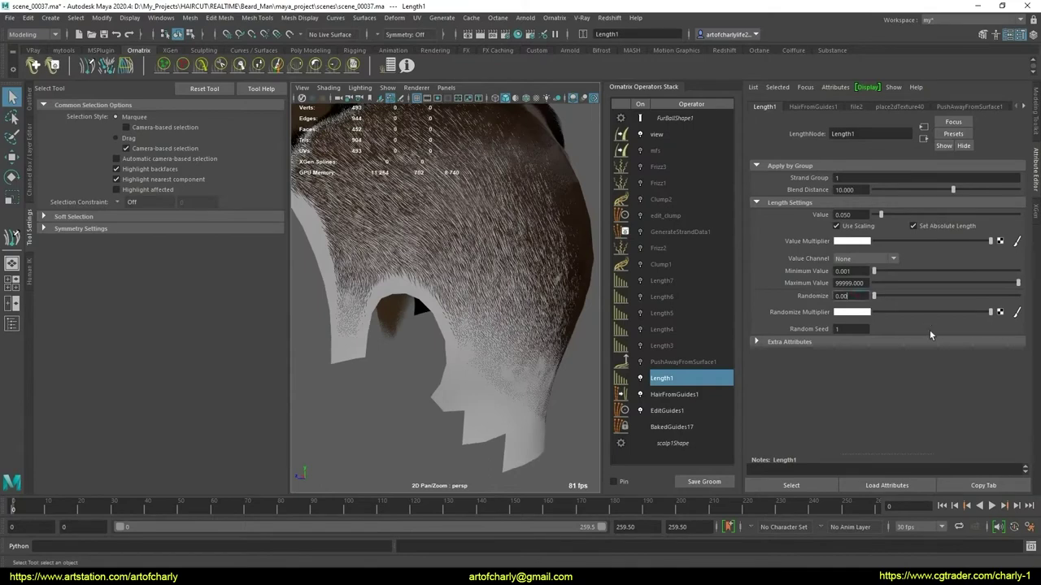
pyautogui.write('0')
pyautogui.write('5')
pyautogui.press('Return')
# Turn off Length1's Use Scaling and Set Absolute Length to thin the nape
pyautogui.keyDown('alt'); pyautogui.moveTo(430, 379); pyautogui.dragTo(453, 341); pyautogui.keyUp('alt')
pyautogui.scroll(3, 453, 342)
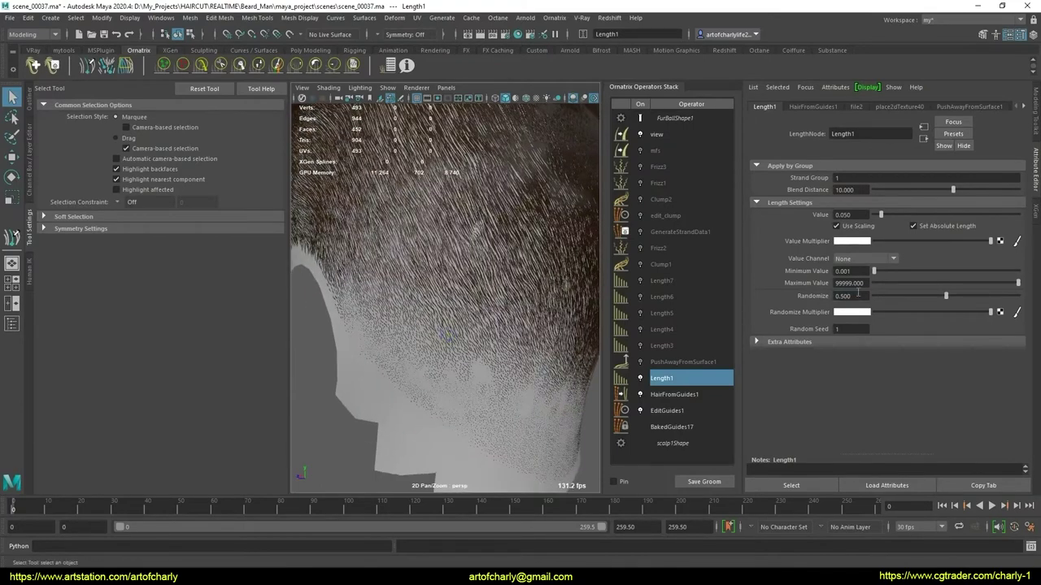
pyautogui.click(843, 227)
pyautogui.scroll(-3, 452, 350)
pyautogui.moveTo(453, 325)
pyautogui.keyDown('alt'); pyautogui.mouseDown()
pyautogui.moveTo(423, 302)
pyautogui.moveTo(492, 336)
pyautogui.moveTo(449, 340)
pyautogui.mouseUp(); pyautogui.keyUp('alt')
pyautogui.scroll(3, 492, 335)
pyautogui.scroll(2, 460, 358)
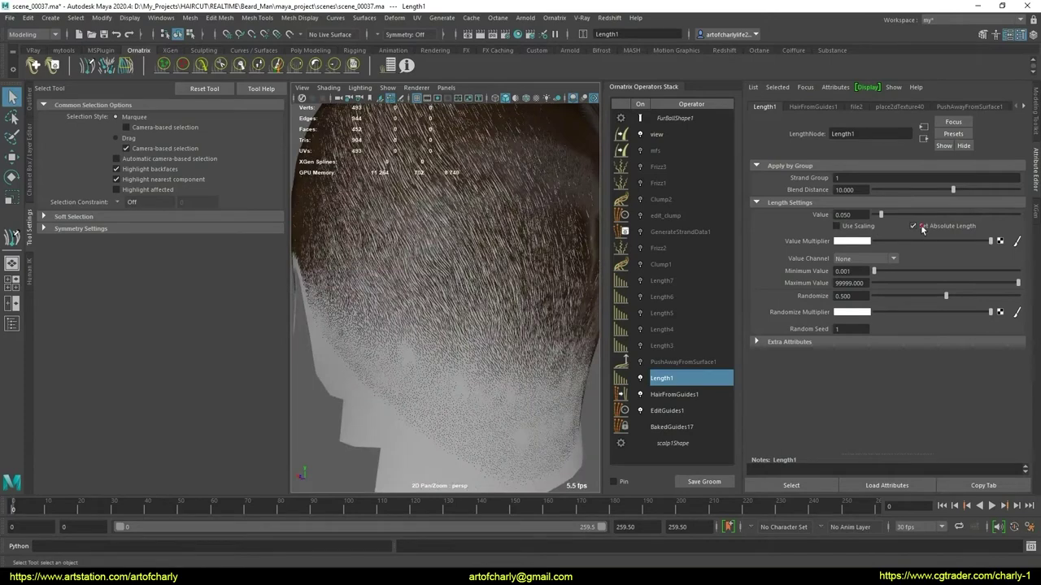
pyautogui.click(921, 225)
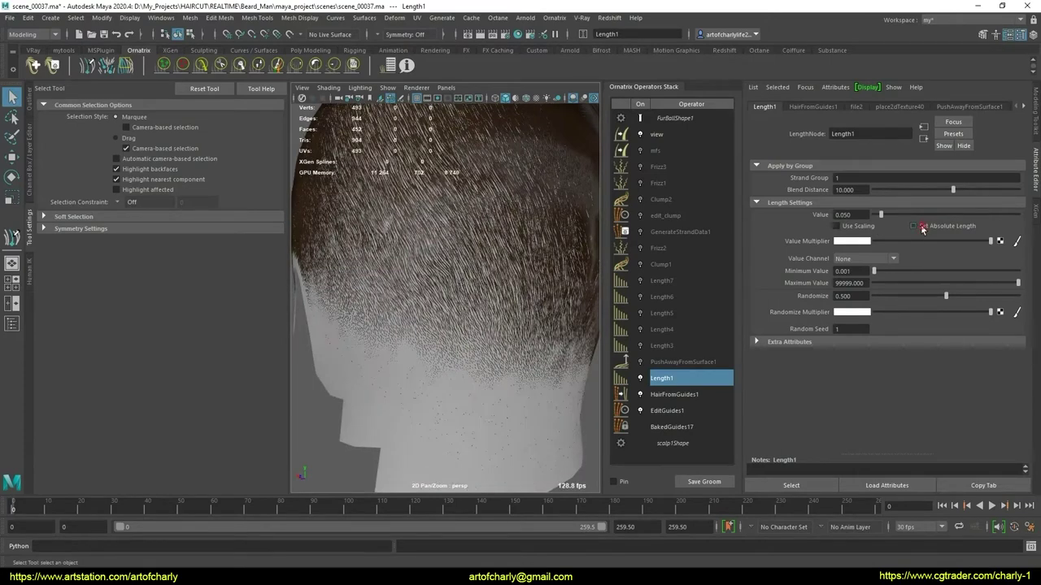
pyautogui.keyDown('alt'); pyautogui.moveTo(479, 335); pyautogui.dragTo(520, 330); pyautogui.keyUp('alt')
pyautogui.click(675, 362)
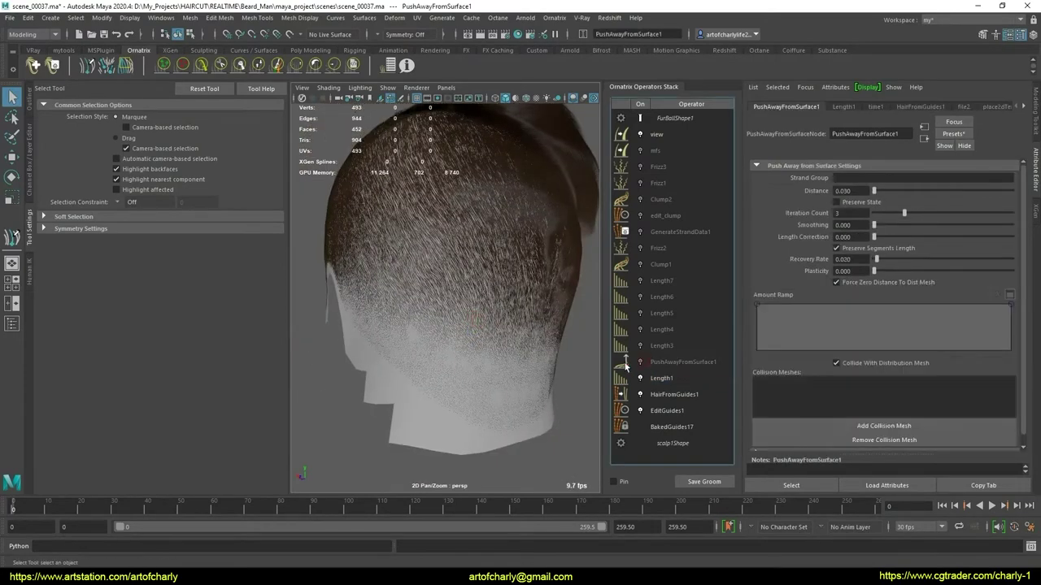
# Inspect the strands up close and toggle Length1 off and on to compare the hair
pyautogui.keyDown('alt'); pyautogui.moveTo(412, 339); pyautogui.dragTo(493, 344); pyautogui.keyUp('alt')
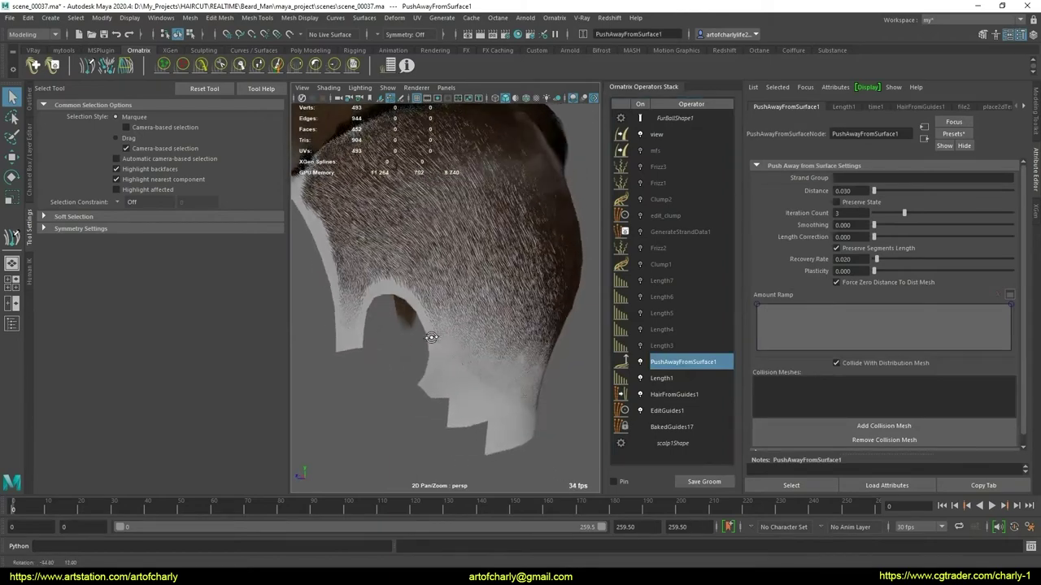
pyautogui.scroll(5, 469, 387)
pyautogui.keyDown('alt'); pyautogui.moveTo(468, 387); pyautogui.dragTo(475, 357, button='right'); pyautogui.keyUp('alt')
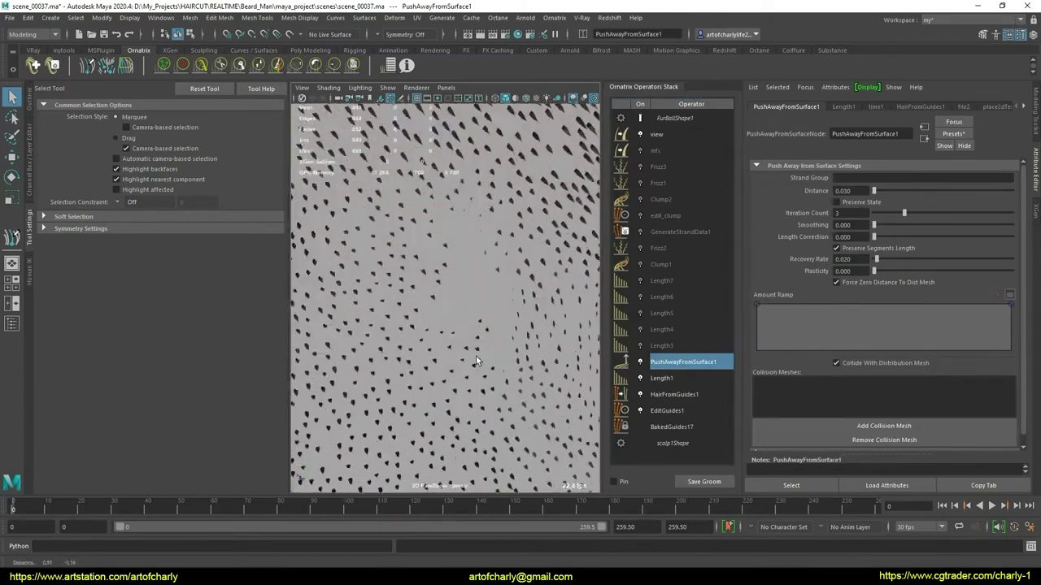
pyautogui.keyDown('alt'); pyautogui.moveTo(474, 357); pyautogui.dragTo(596, 375); pyautogui.keyUp('alt')
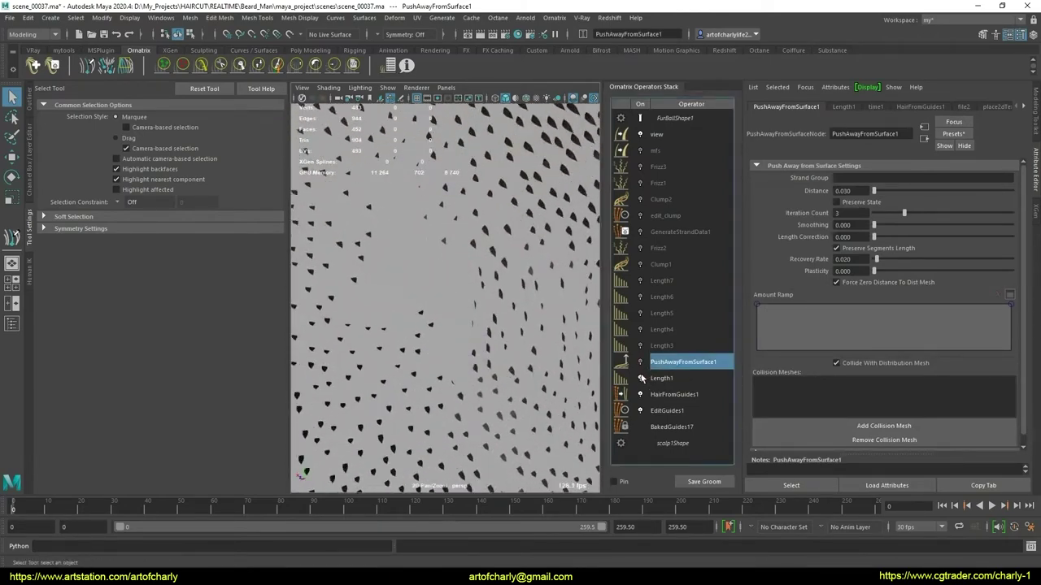
pyautogui.click(662, 379)
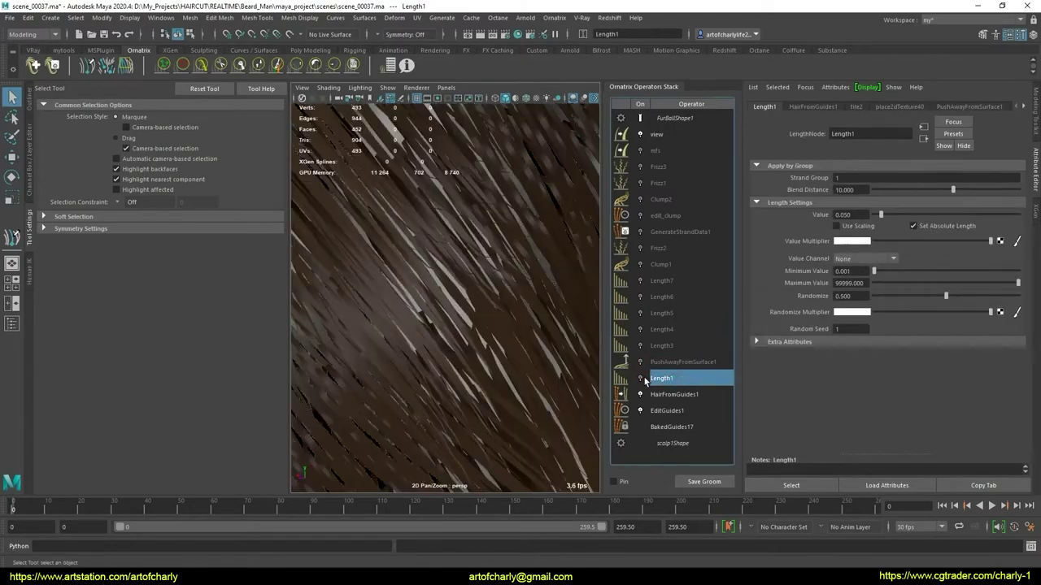
pyautogui.click(646, 379)
pyautogui.click(645, 379)
pyautogui.click(645, 379)
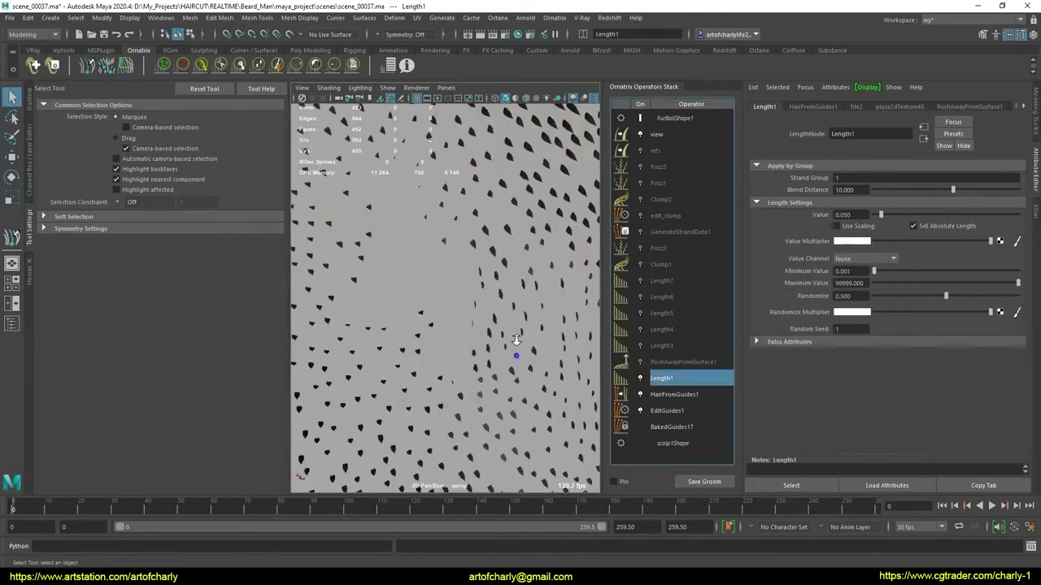
pyautogui.keyDown('alt'); pyautogui.moveTo(514, 337); pyautogui.dragTo(453, 304); pyautogui.keyUp('alt')
pyautogui.scroll(3, 453, 304)
pyautogui.scroll(3, 441, 299)
pyautogui.scroll(2, 477, 344)
# Set HairFromGuides1's guide interpolation Triangulation Type to Manual Triangulation
pyautogui.click(674, 394)
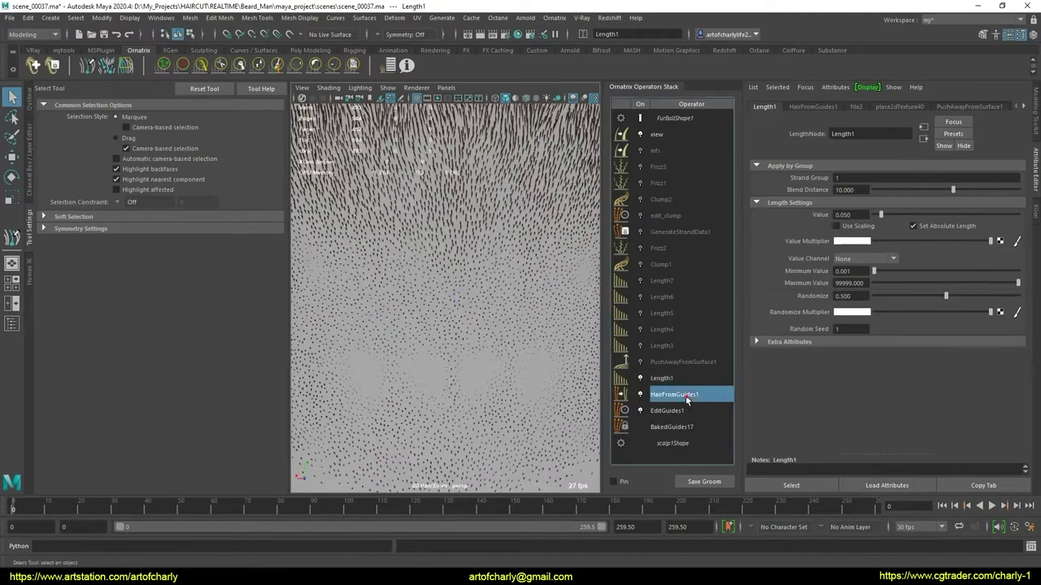
pyautogui.scroll(-3, 872, 352)
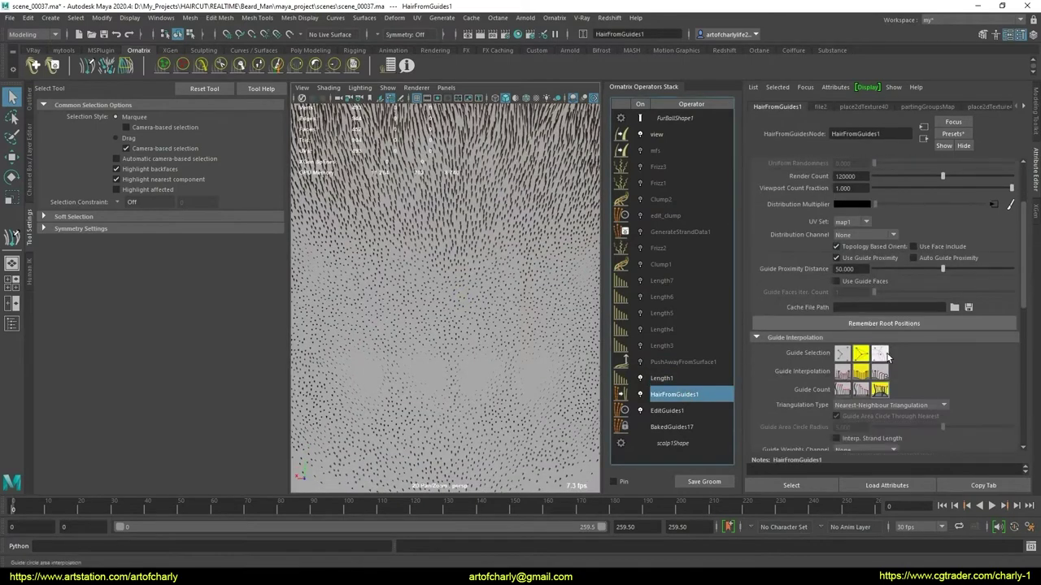
pyautogui.click(859, 406)
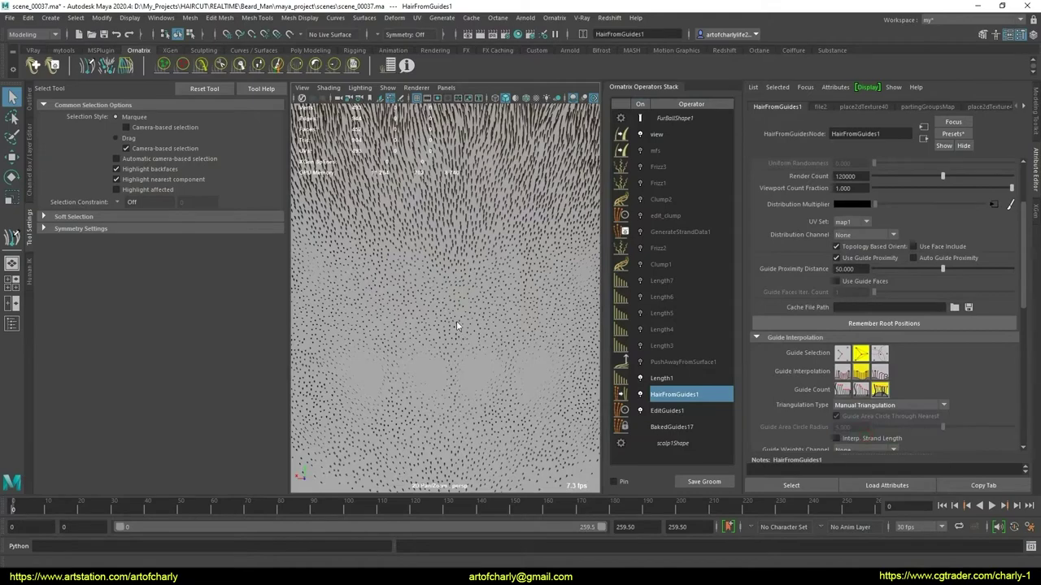
pyautogui.scroll(-3, 457, 321)
pyautogui.scroll(-5, 492, 354)
pyautogui.moveTo(488, 414)
pyautogui.keyDown('alt'); pyautogui.mouseDown()
pyautogui.moveTo(520, 300)
pyautogui.moveTo(496, 291)
pyautogui.mouseUp(); pyautogui.keyUp('alt')
pyautogui.scroll(5, 496, 291)
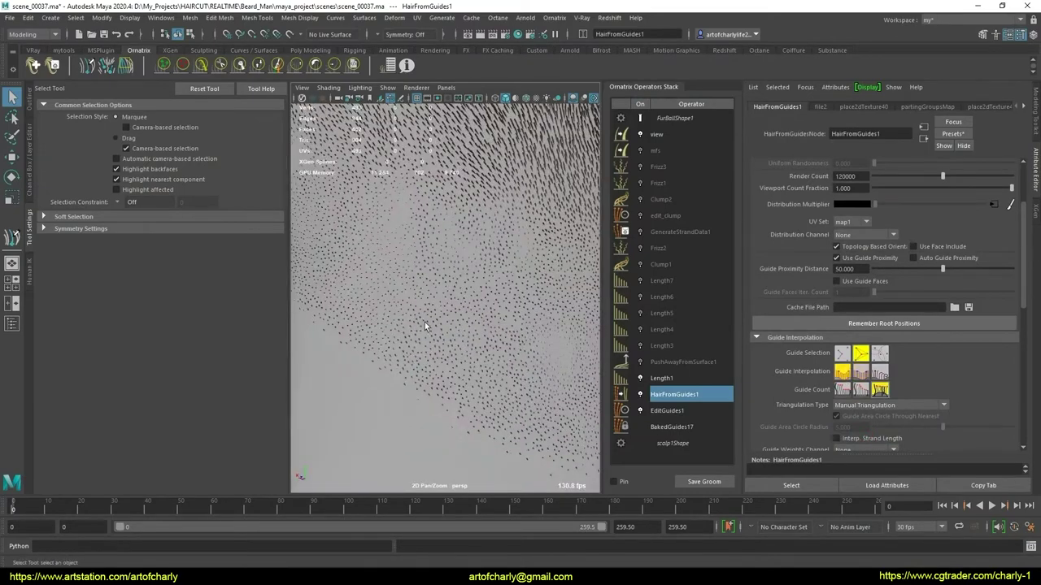
pyautogui.keyDown('alt'); pyautogui.moveTo(425, 322); pyautogui.dragTo(443, 314); pyautogui.keyUp('alt')
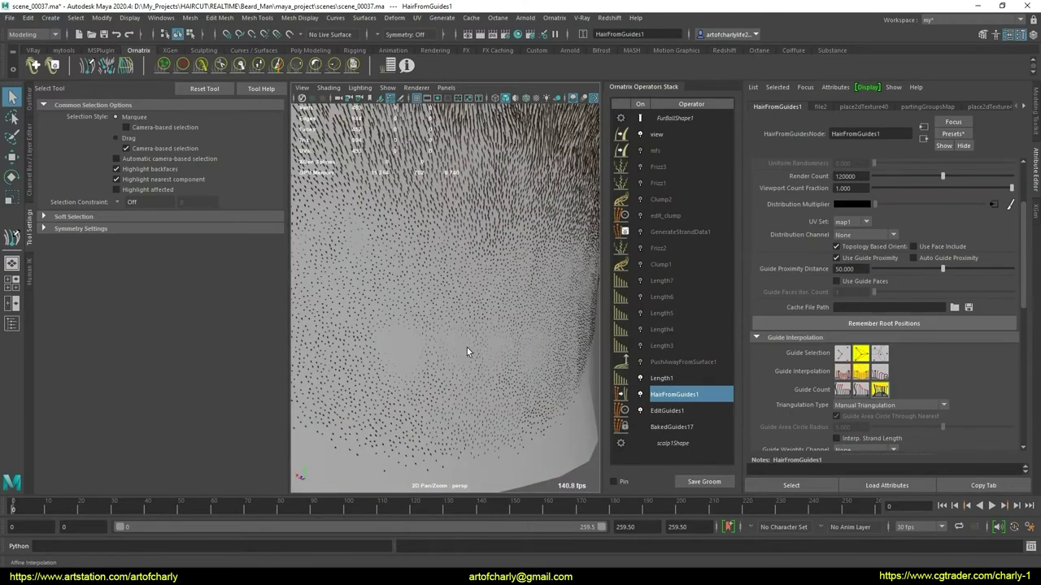
pyautogui.scroll(-3, 465, 344)
pyautogui.scroll(6, 480, 375)
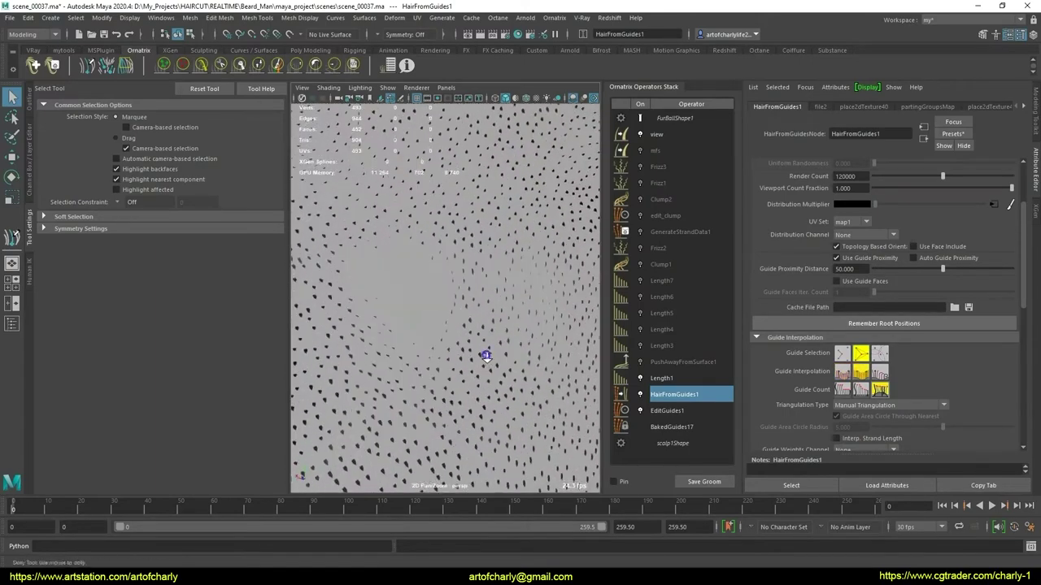
pyautogui.scroll(2, 485, 355)
# Toggle the Length1 operator off and on to compare the hair lengths
pyautogui.click(656, 379)
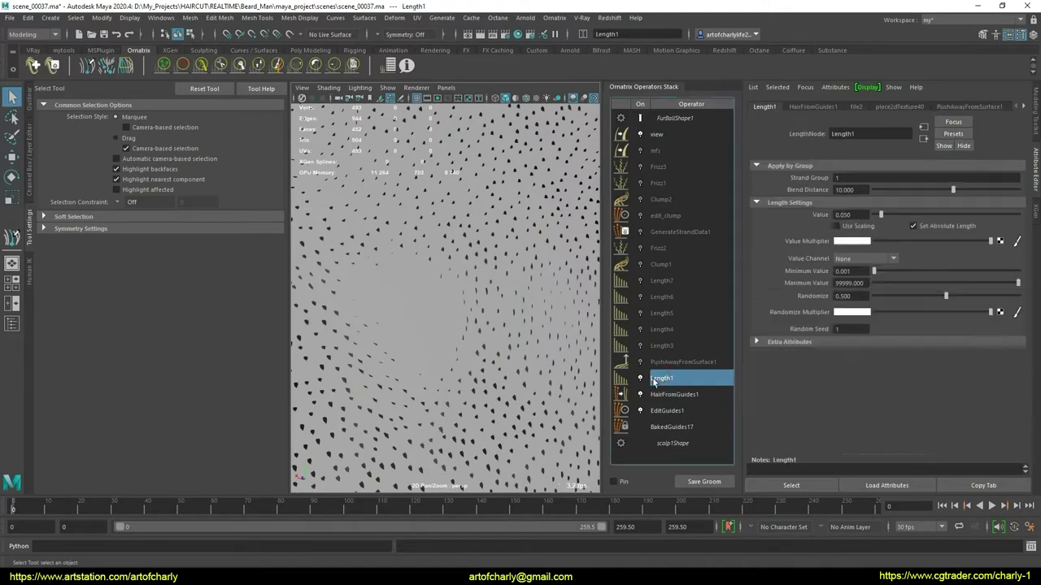
pyautogui.click(641, 378)
pyautogui.click(641, 379)
pyautogui.click(692, 398)
# Select EditGuides1 and pick a single guide strand with Select Hair
pyautogui.click(676, 412)
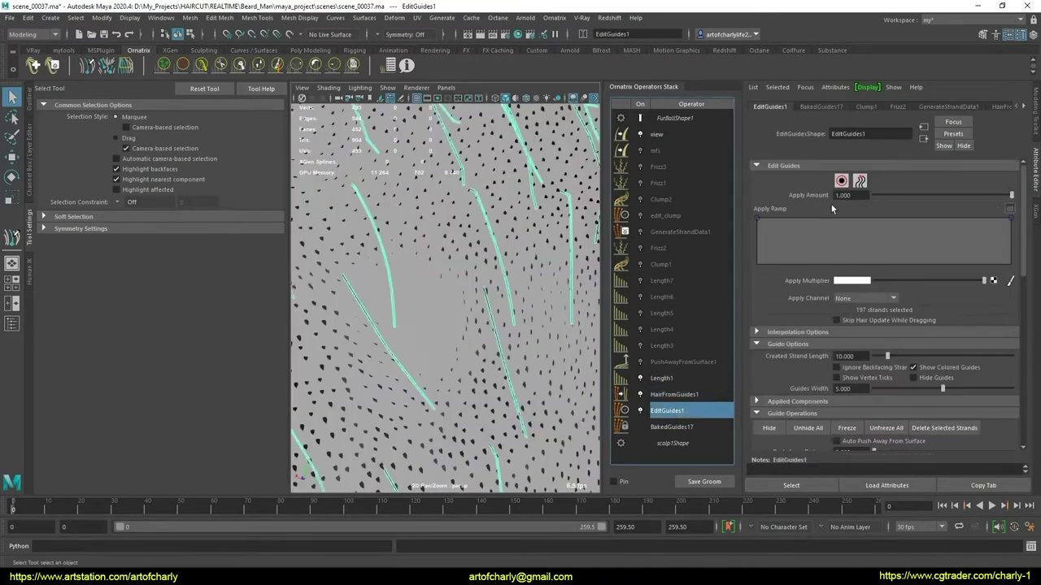
pyautogui.click(841, 181)
pyautogui.click(401, 367)
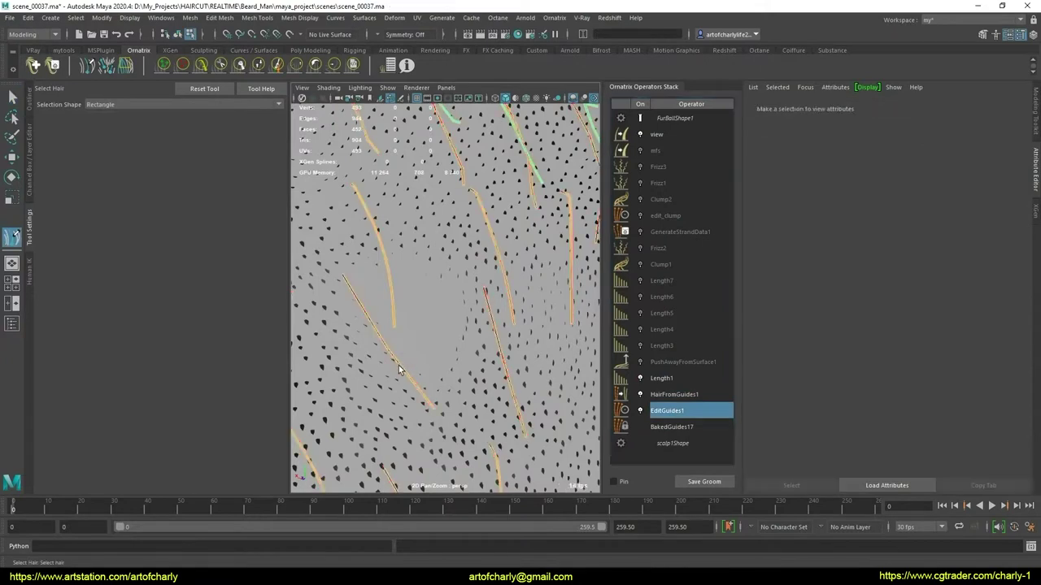
pyautogui.click(402, 366)
pyautogui.scroll(-2, 805, 350)
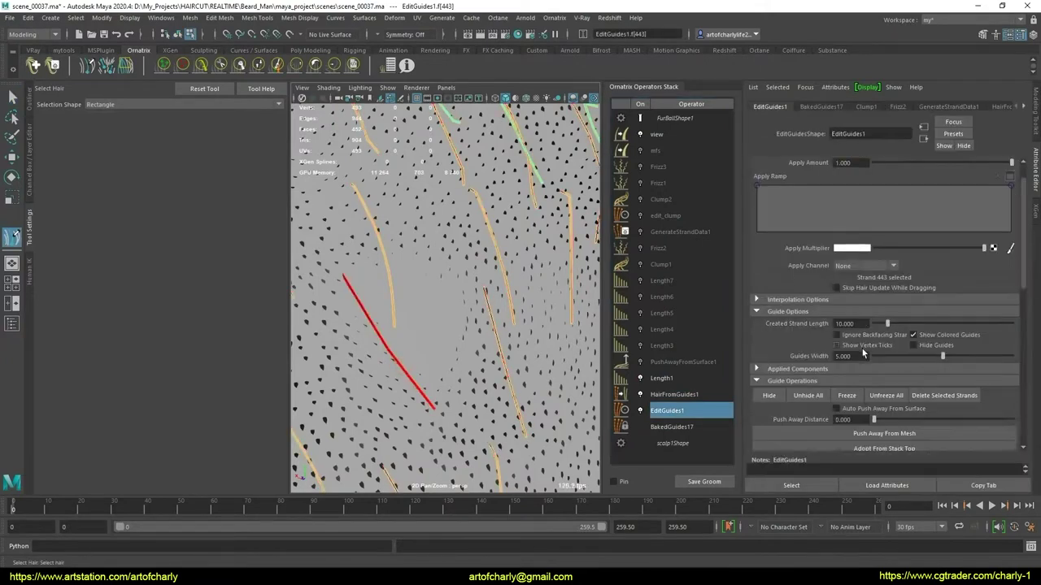
pyautogui.scroll(-3, 843, 366)
# Plant a guide strand on the scalp with the Plant Guide Tool, then return to selecting
pyautogui.click(875, 382)
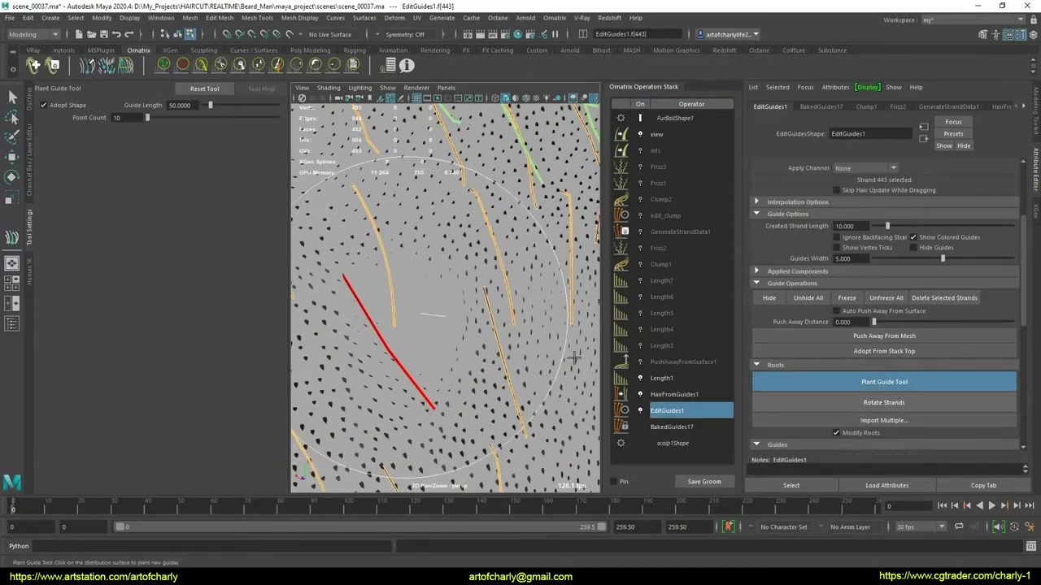
pyautogui.scroll(-3, 429, 302)
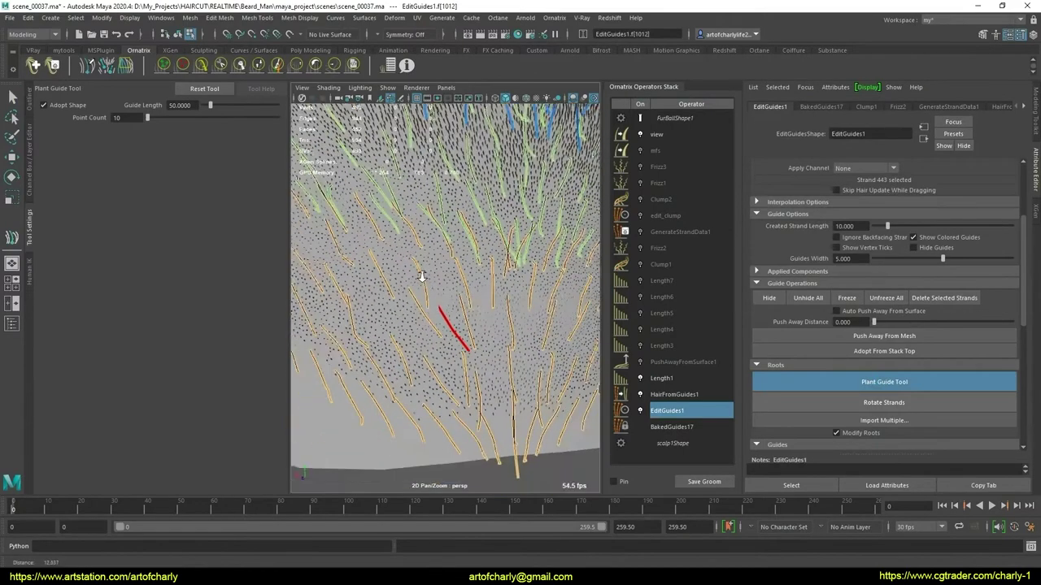
pyautogui.press('q')
pyautogui.scroll(-2, 482, 332)
pyautogui.scroll(-3, 479, 329)
pyautogui.scroll(-3, 478, 328)
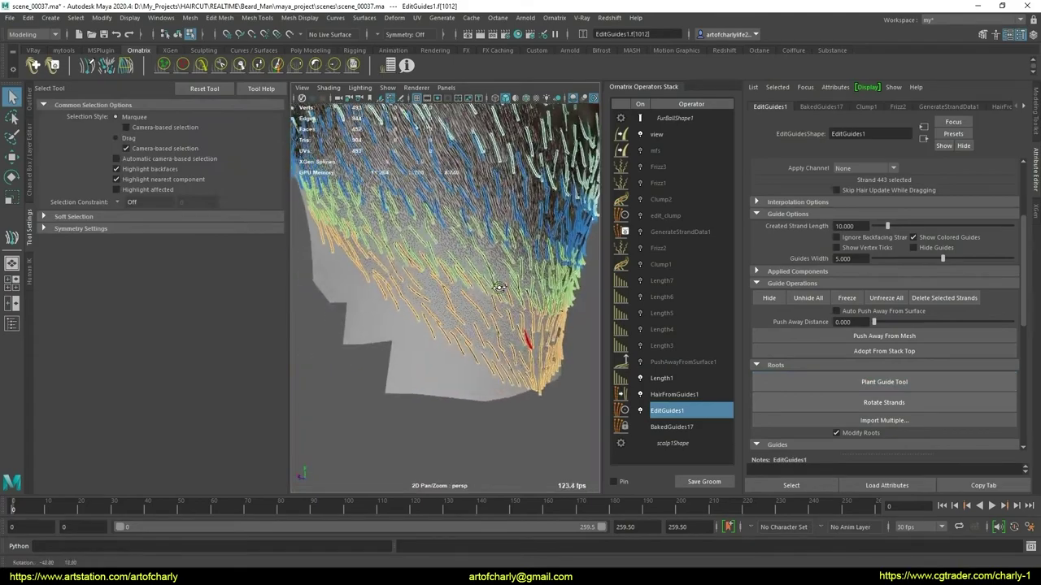
pyautogui.scroll(-2, 477, 327)
pyautogui.scroll(3, 472, 334)
pyautogui.scroll(3, 435, 324)
pyautogui.scroll(3, 428, 323)
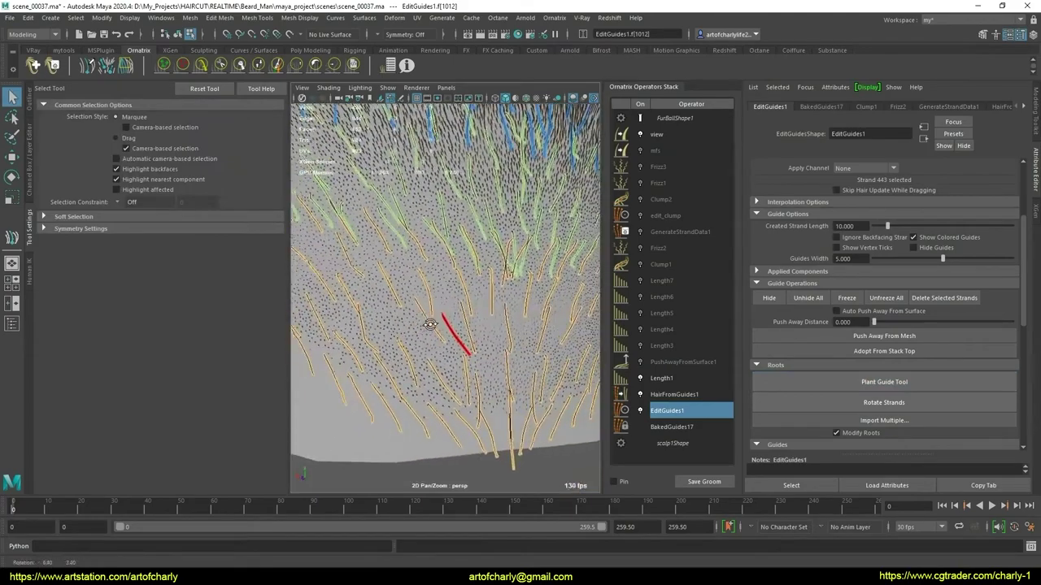
pyautogui.scroll(3, 439, 350)
pyautogui.scroll(-5, 443, 358)
pyautogui.scroll(-2, 443, 357)
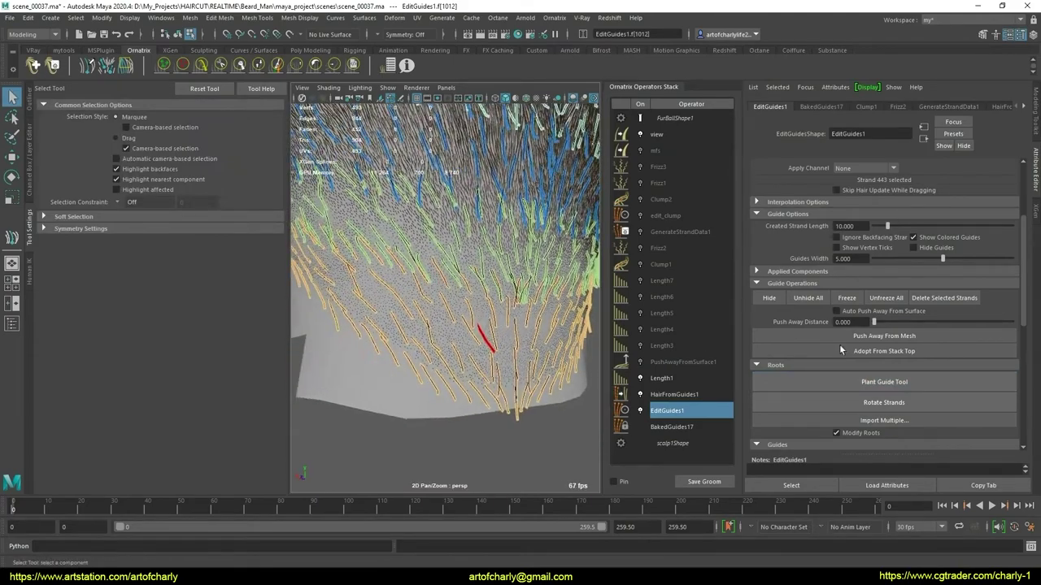
# Show the PushAwayFromSurface1 settings (Distance 0.030) and close in on the strands
pyautogui.click(675, 394)
pyautogui.click(663, 378)
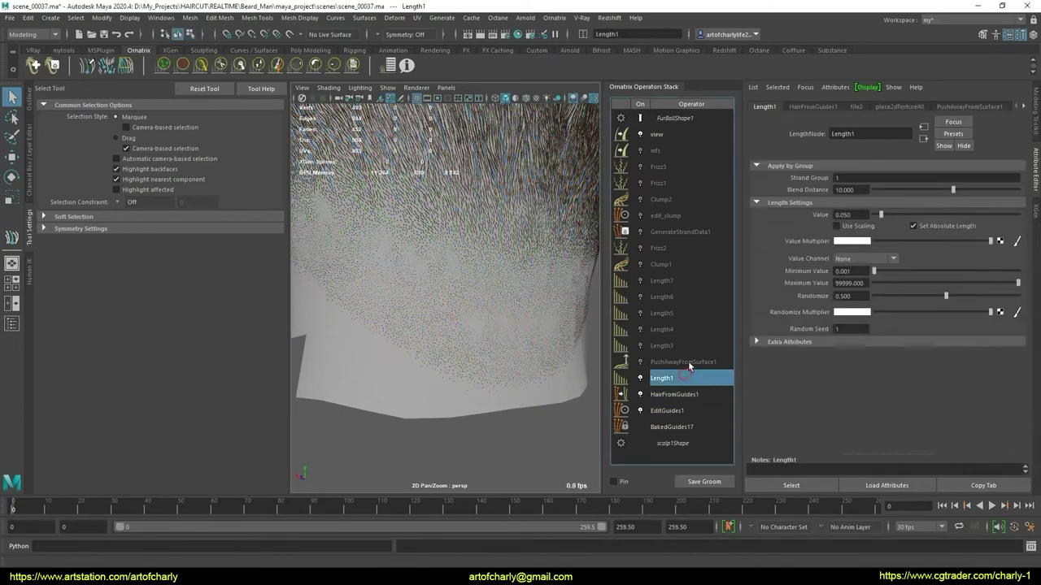
pyautogui.click(707, 361)
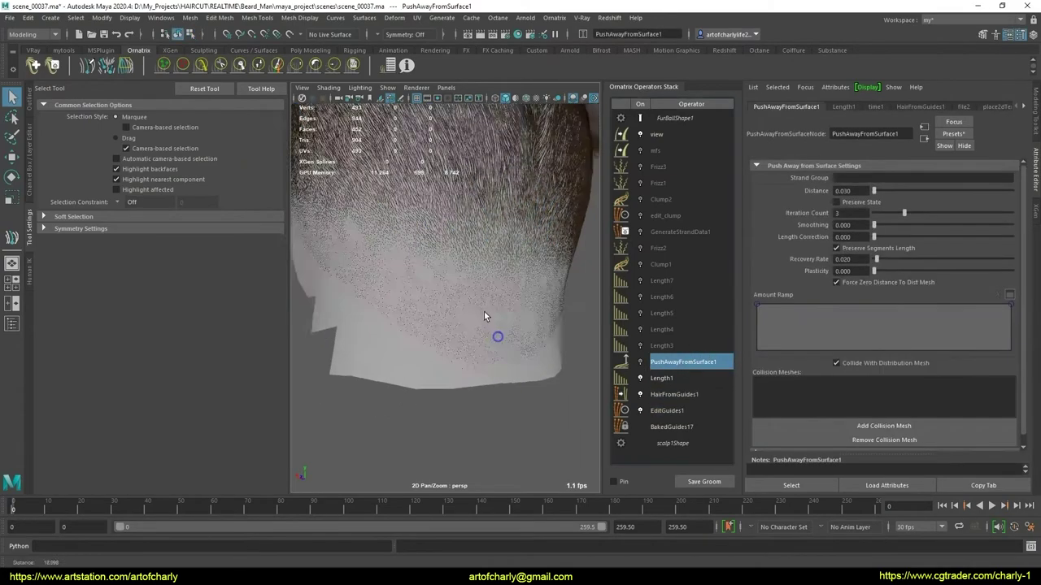
pyautogui.keyDown('alt'); pyautogui.moveTo(485, 317); pyautogui.dragTo(526, 379); pyautogui.keyUp('alt')
pyautogui.scroll(5, 502, 410)
# Expand FurBallShape1's Viewport Hair Display and turn Camera facing normals off
pyautogui.scroll(-3, 503, 410)
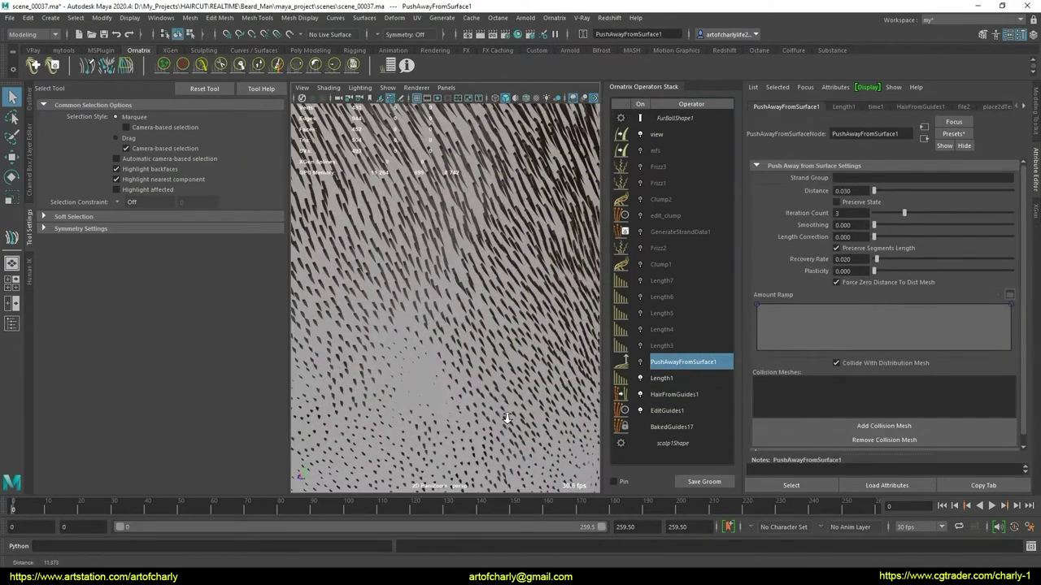
pyautogui.scroll(-3, 500, 390)
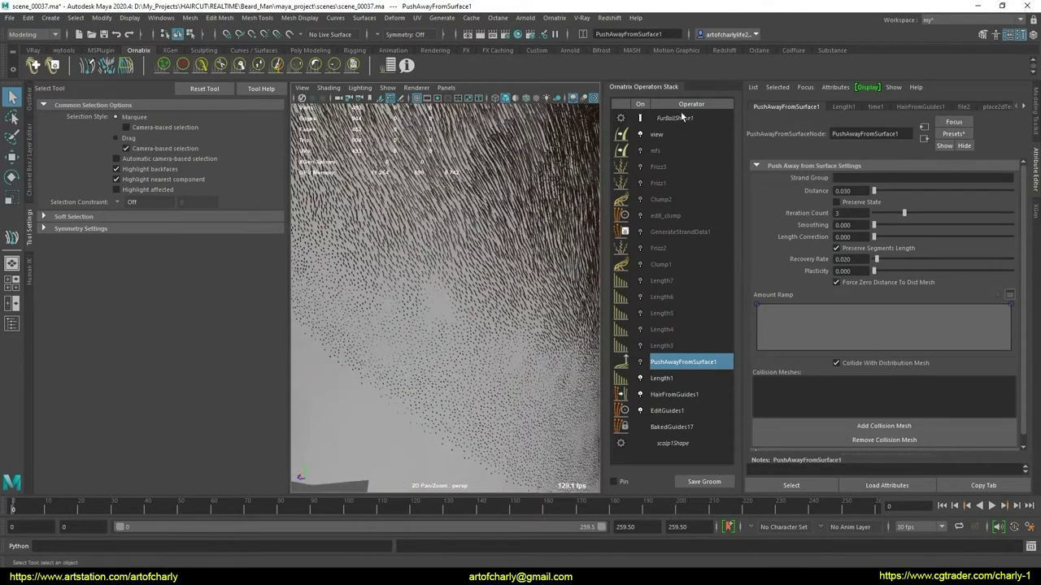
pyautogui.click(679, 118)
pyautogui.click(813, 166)
pyautogui.click(808, 166)
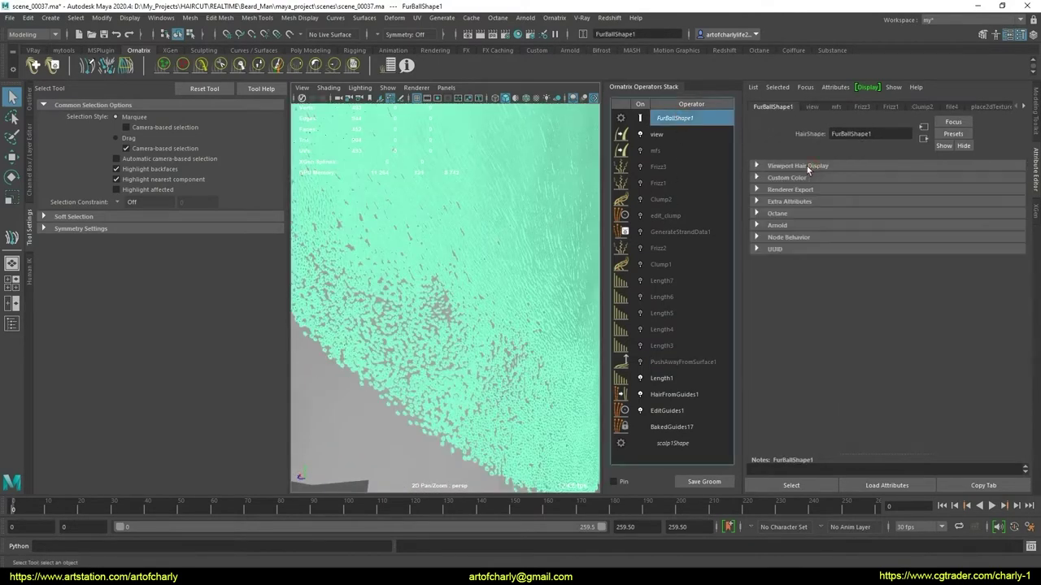
pyautogui.click(783, 167)
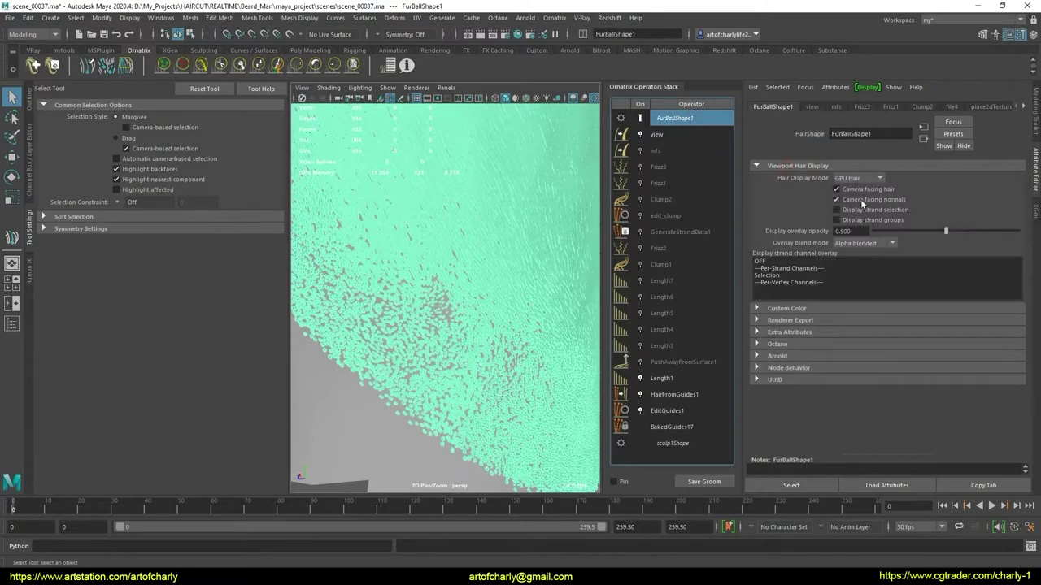
pyautogui.click(862, 200)
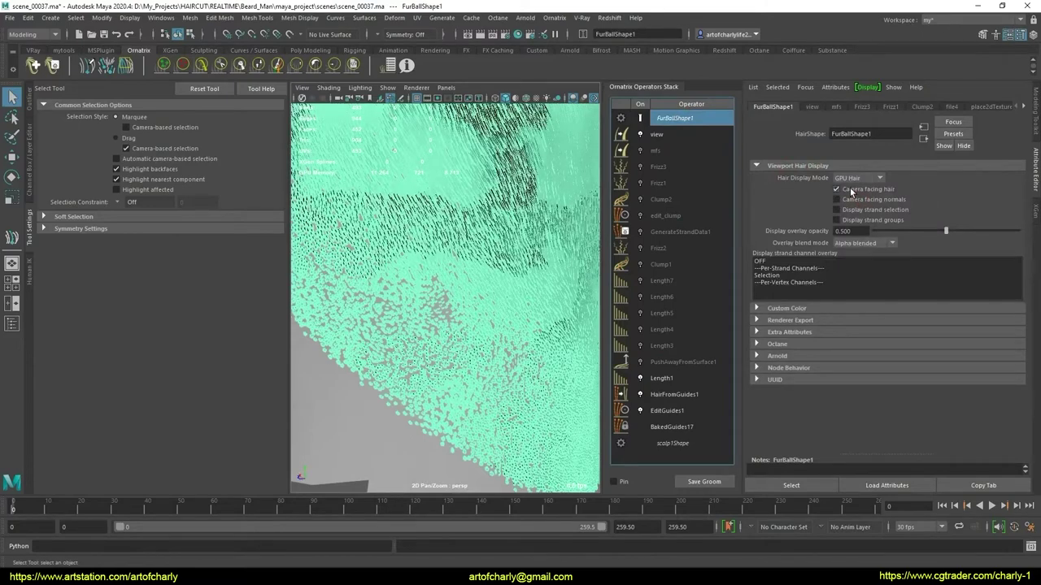
# Turn Camera facing normals back on and reselect Length1's settings
pyautogui.click(662, 379)
pyautogui.click(675, 119)
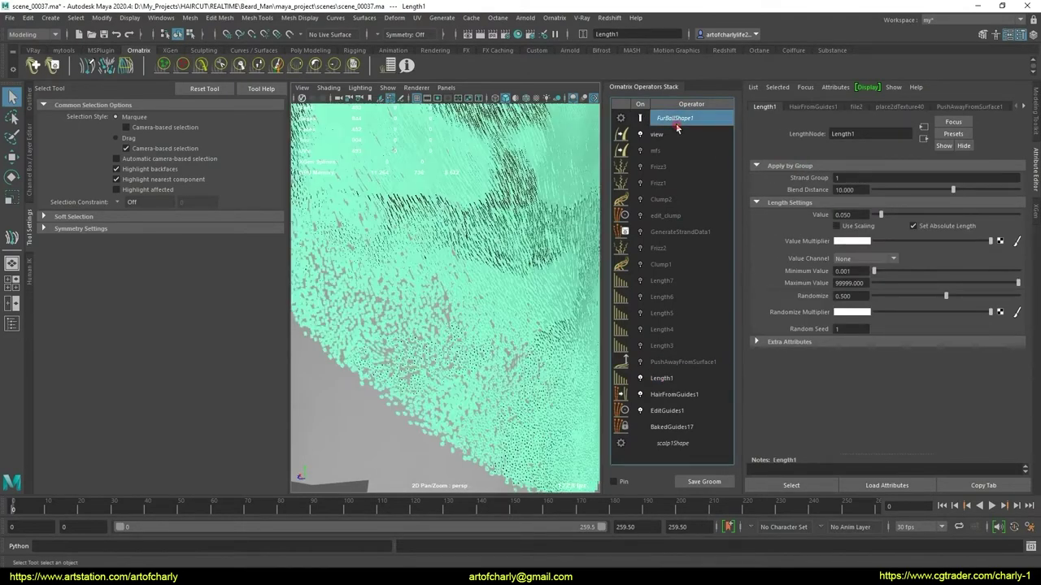
pyautogui.click(862, 200)
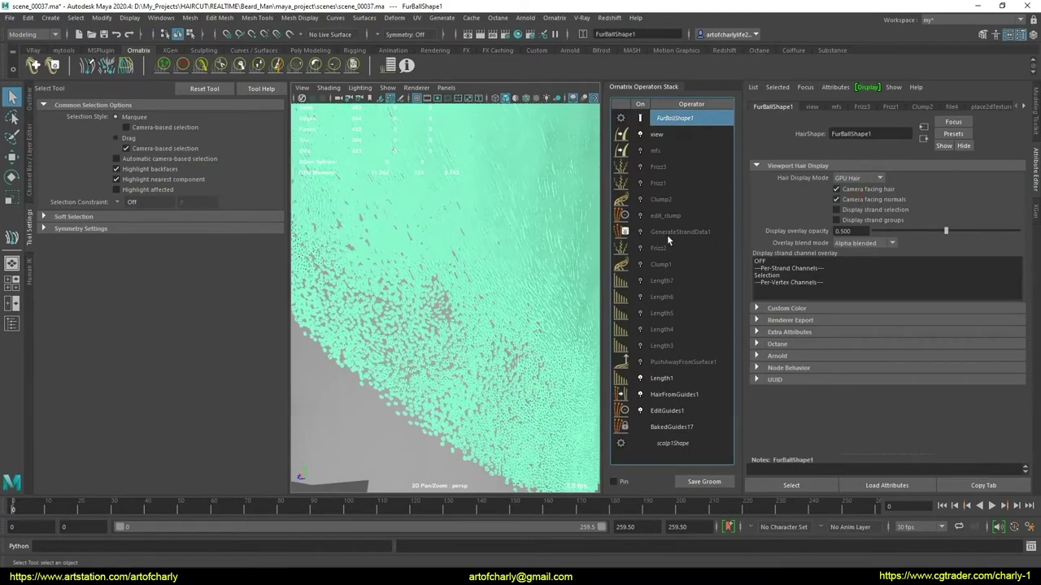
pyautogui.click(680, 380)
pyautogui.scroll(-5, 483, 345)
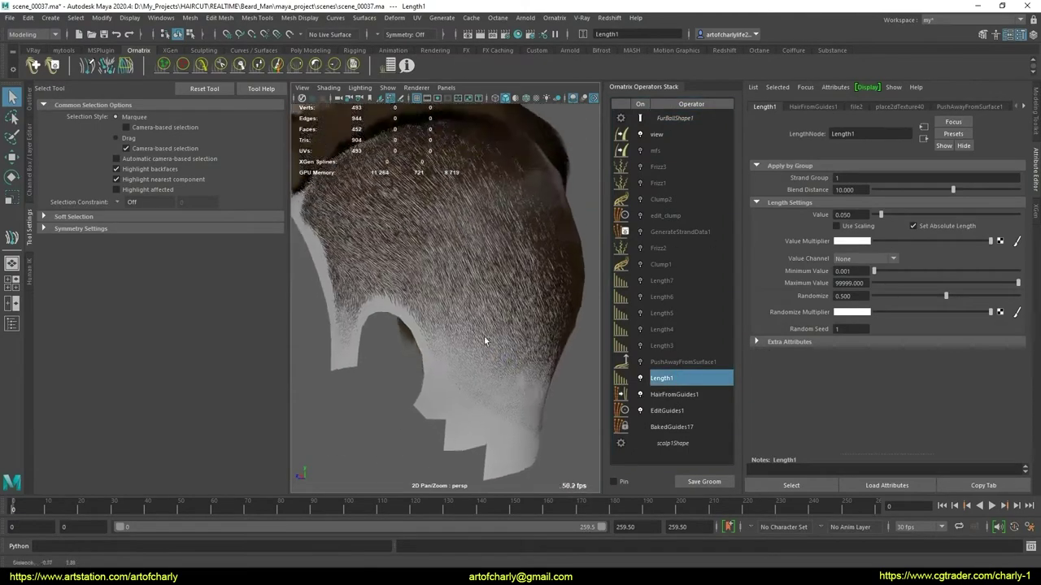
# Toggle Length1 to compare lengths and nudge Blend Distance while inspecting the nape fade
pyautogui.keyDown('alt'); pyautogui.moveTo(484, 341); pyautogui.dragTo(569, 374); pyautogui.keyUp('alt')
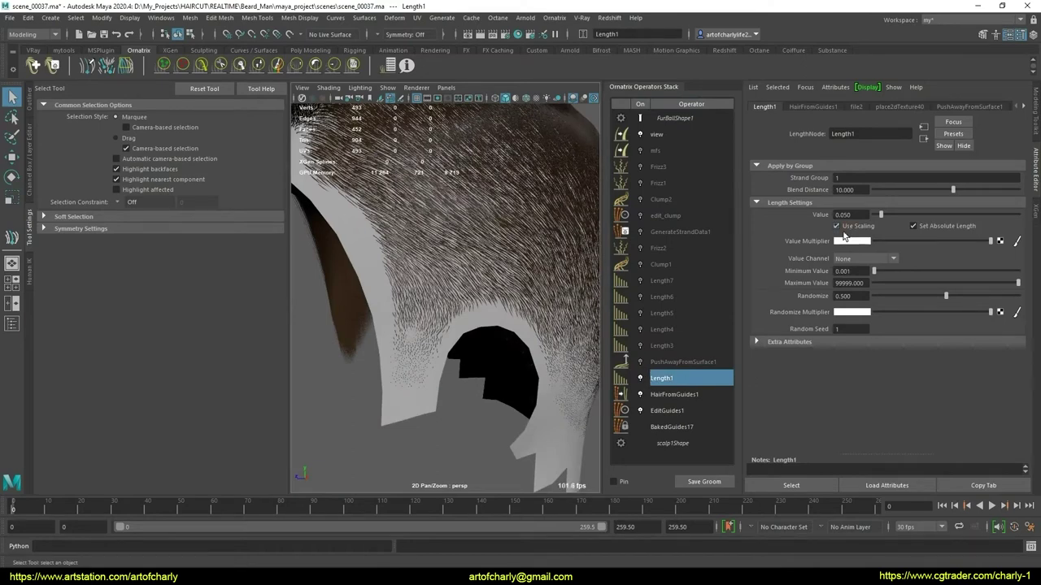
pyautogui.keyDown('alt'); pyautogui.moveTo(597, 333); pyautogui.dragTo(519, 351); pyautogui.keyUp('alt')
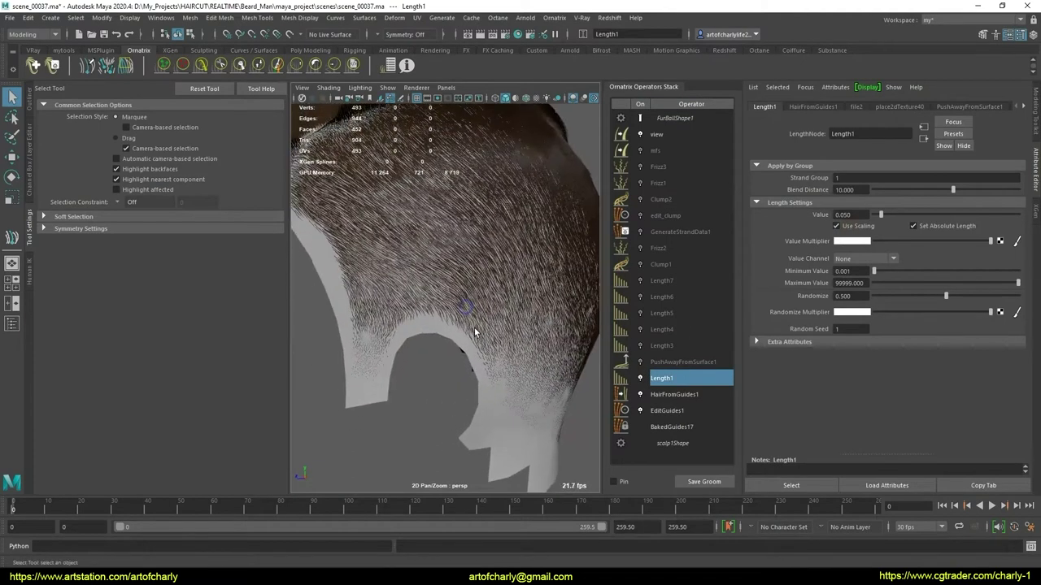
pyautogui.click(640, 379)
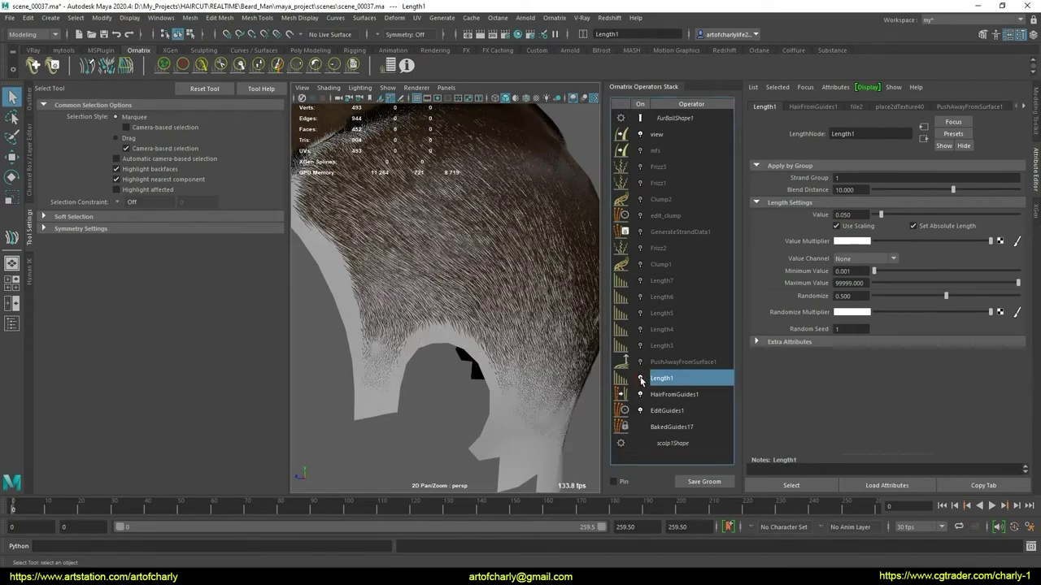
pyautogui.moveTo(953, 190); pyautogui.dragTo(958, 190)
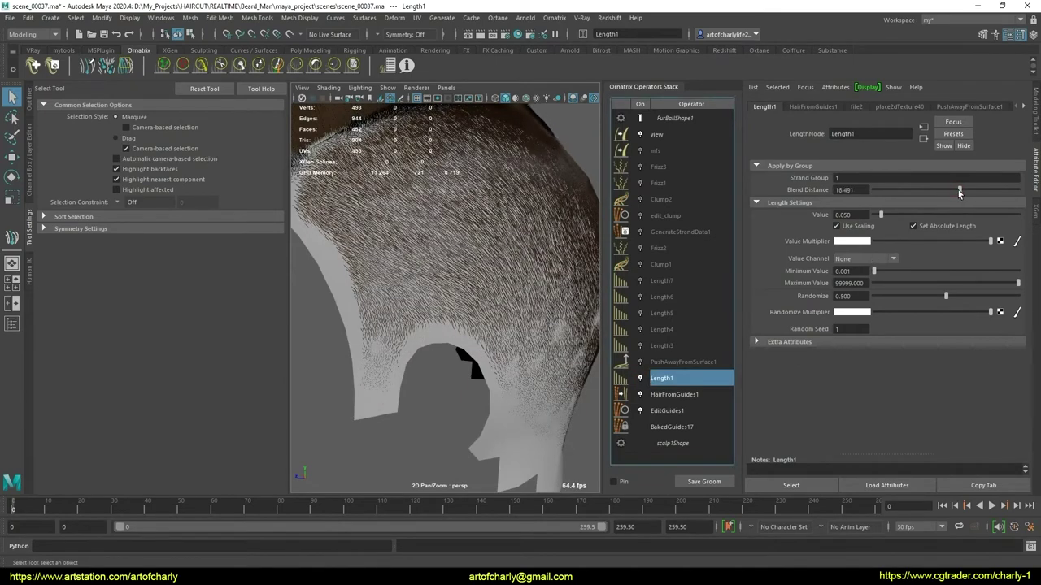
pyautogui.keyDown('alt'); pyautogui.moveTo(516, 305); pyautogui.dragTo(585, 325); pyautogui.keyUp('alt')
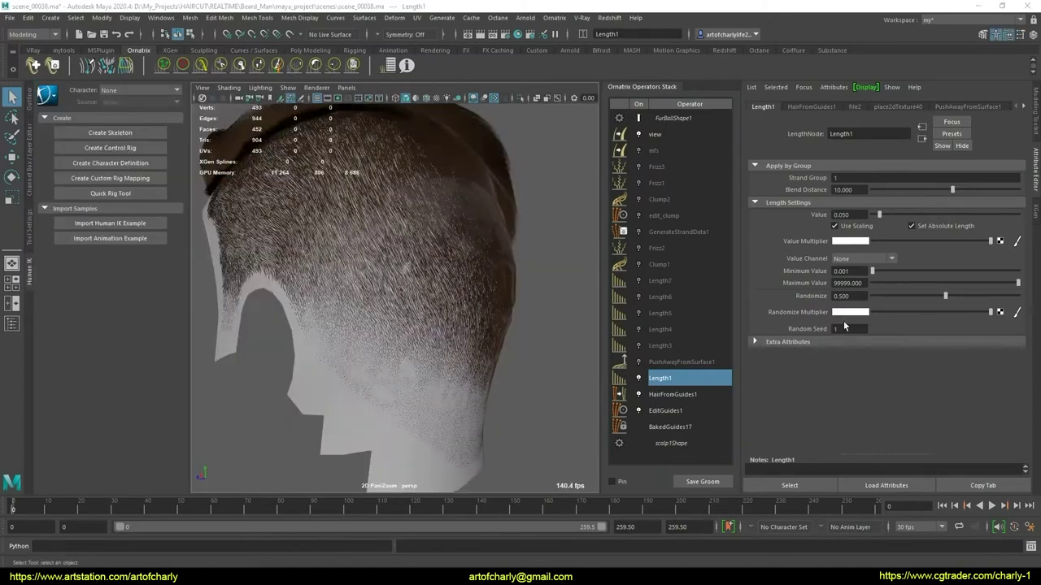
# Frame a straight view of the nape and select PushAwayFromSurface1
pyautogui.scroll(2, 411, 357)
pyautogui.scroll(2, 395, 336)
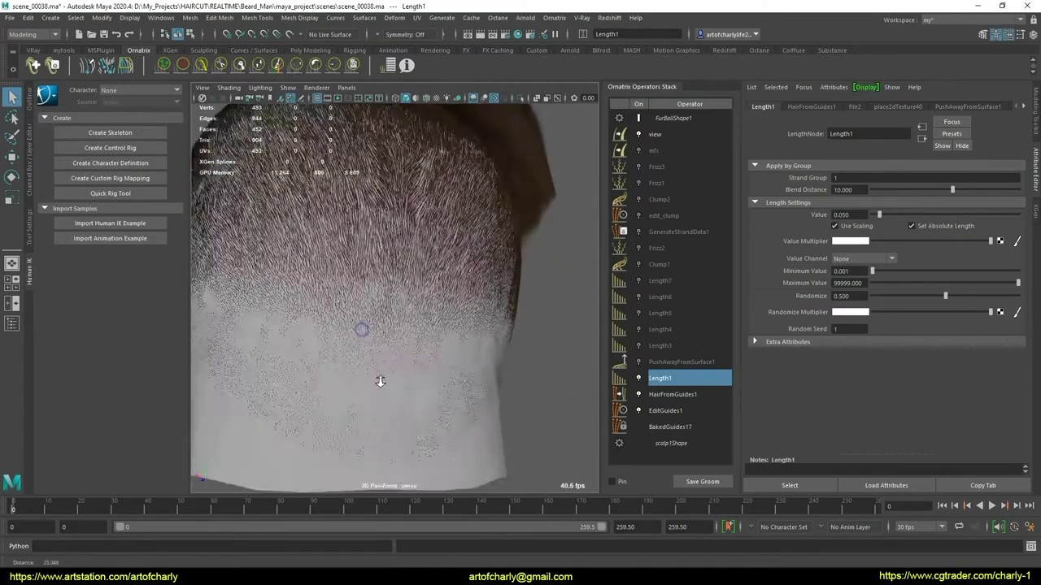
pyautogui.scroll(2, 361, 330)
pyautogui.scroll(2, 467, 344)
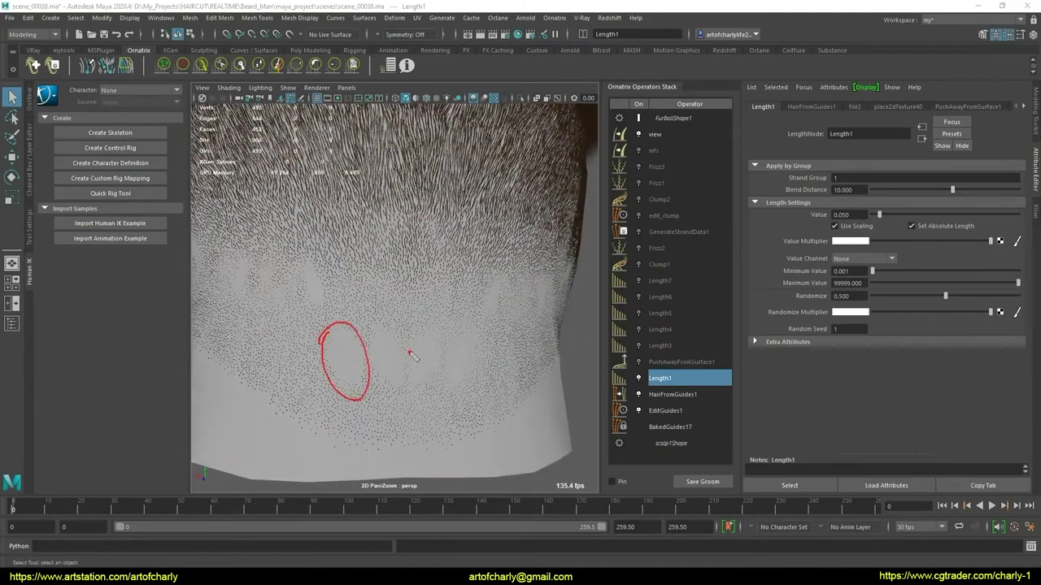
pyautogui.scroll(1, 455, 376)
pyautogui.scroll(2, 448, 376)
pyautogui.scroll(1, 434, 381)
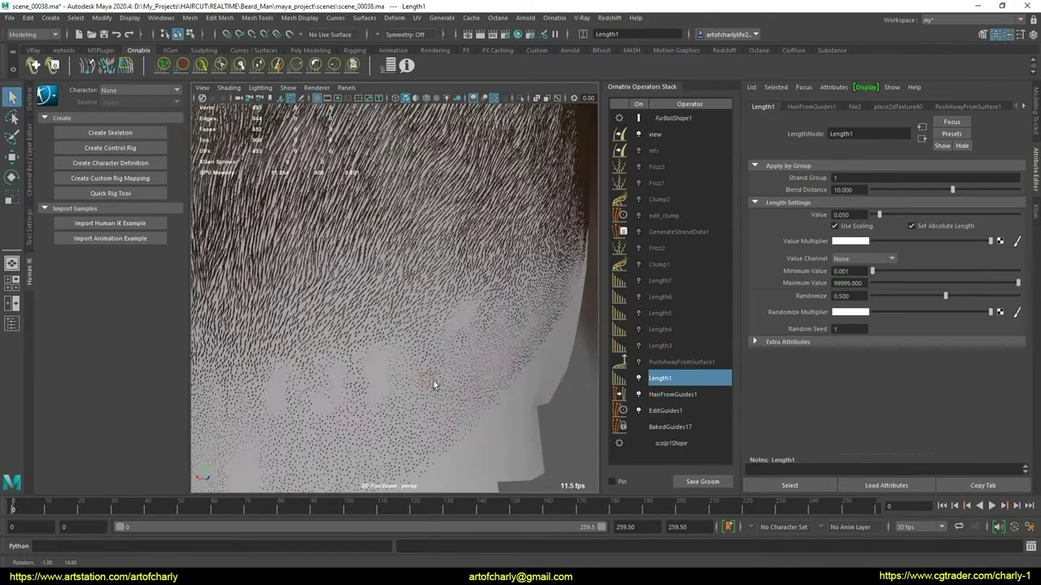
pyautogui.scroll(1, 430, 399)
pyautogui.scroll(-2, 426, 409)
pyautogui.moveTo(432, 353)
pyautogui.keyDown('alt'); pyautogui.mouseDown()
pyautogui.moveTo(464, 360)
pyautogui.moveTo(448, 353)
pyautogui.mouseUp(); pyautogui.keyUp('alt')
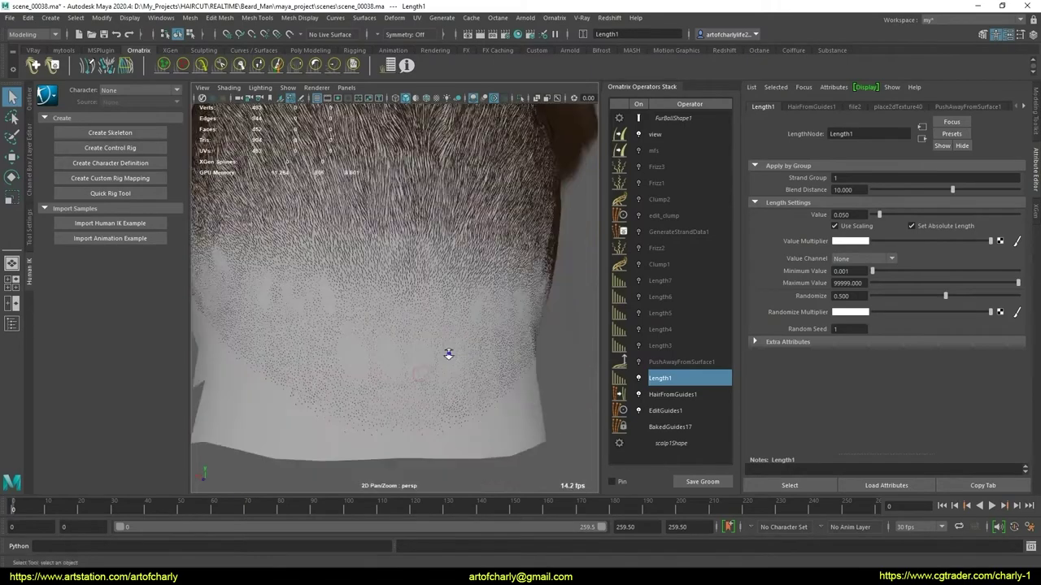
pyautogui.click(680, 363)
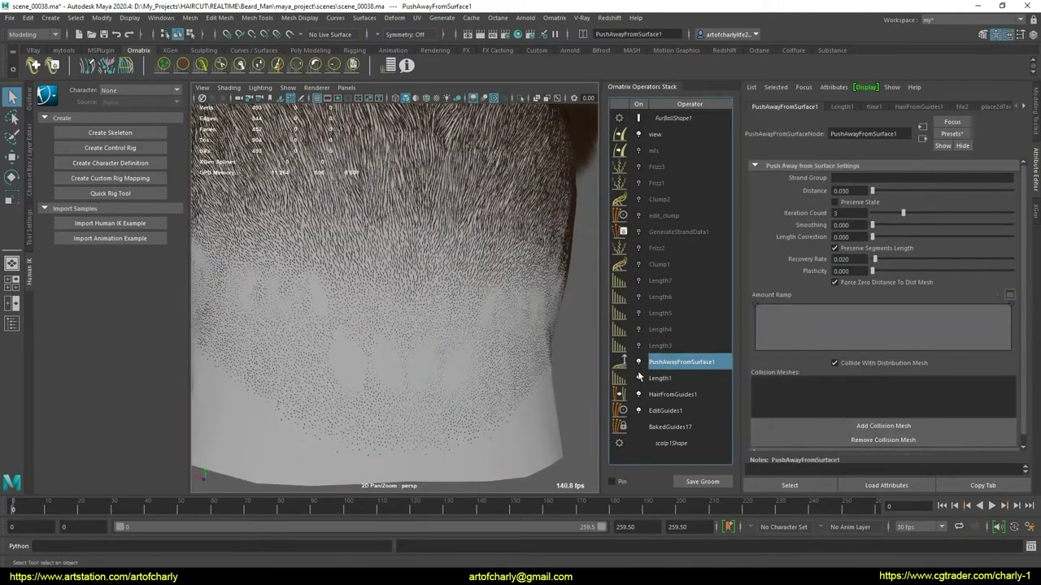
# Inspect the nape with mesh edges shown then hidden, and bring up PushAwayFromSurface1's context menu
pyautogui.moveTo(426, 329)
pyautogui.keyDown('alt'); pyautogui.mouseDown()
pyautogui.moveTo(454, 348)
pyautogui.moveTo(386, 381)
pyautogui.mouseUp(); pyautogui.keyUp('alt')
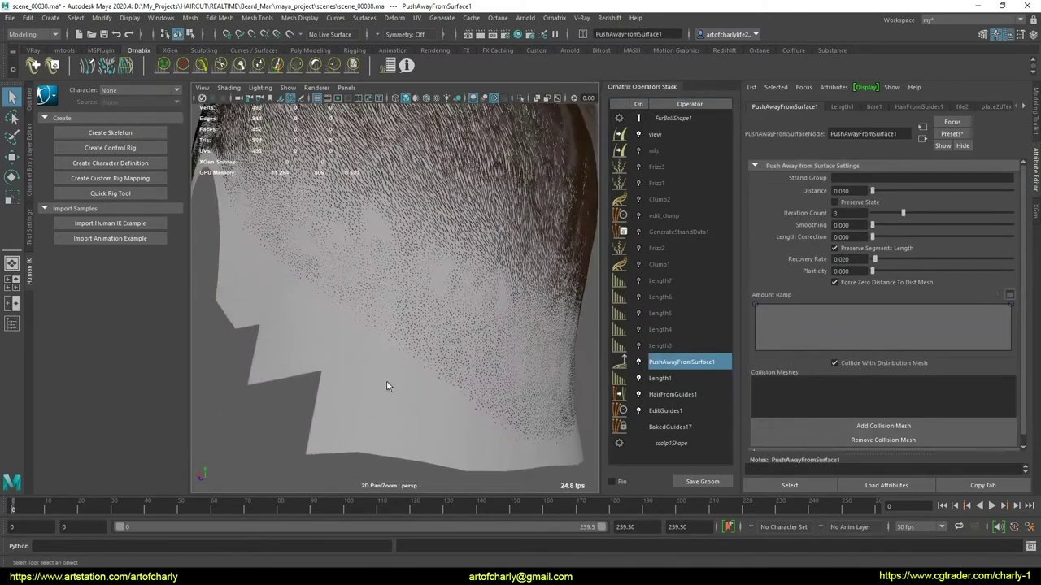
pyautogui.keyDown('alt'); pyautogui.moveTo(387, 381); pyautogui.dragTo(367, 390, button='middle'); pyautogui.keyUp('alt')
pyautogui.click(426, 100)
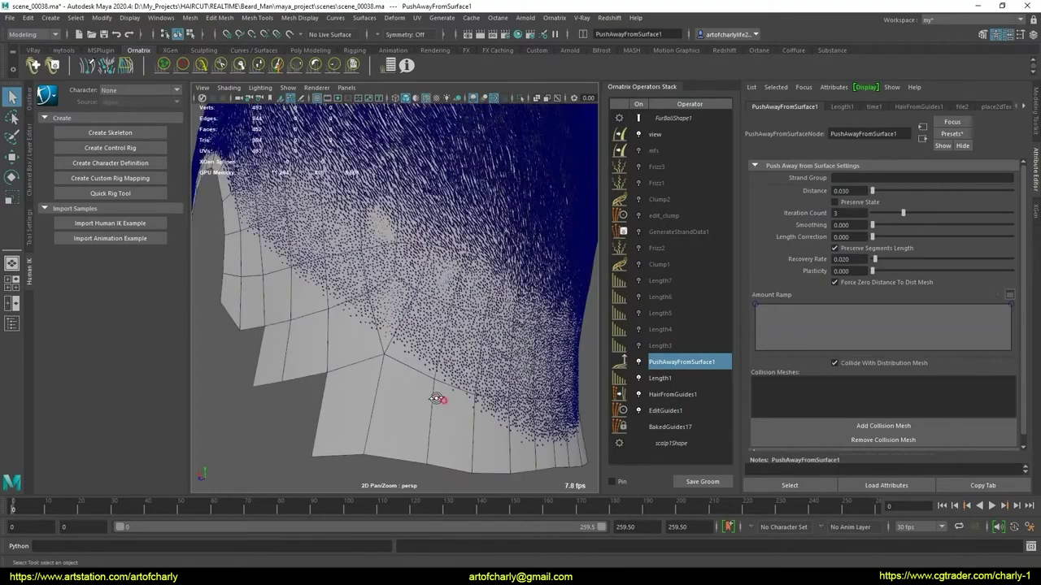
pyautogui.moveTo(434, 398)
pyautogui.keyDown('alt'); pyautogui.mouseDown()
pyautogui.moveTo(317, 366)
pyautogui.moveTo(406, 328)
pyautogui.moveTo(433, 341)
pyautogui.moveTo(433, 298)
pyautogui.mouseUp(); pyautogui.keyUp('alt')
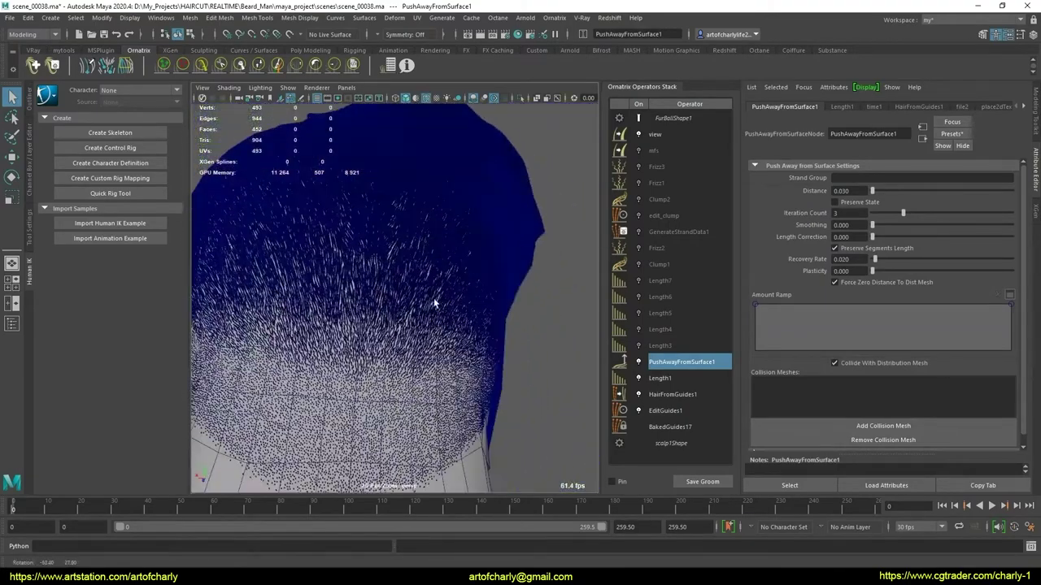
pyautogui.click(426, 100)
pyautogui.moveTo(414, 363)
pyautogui.keyDown('alt'); pyautogui.mouseDown()
pyautogui.moveTo(427, 311)
pyautogui.moveTo(395, 363)
pyautogui.mouseUp(); pyautogui.keyUp('alt')
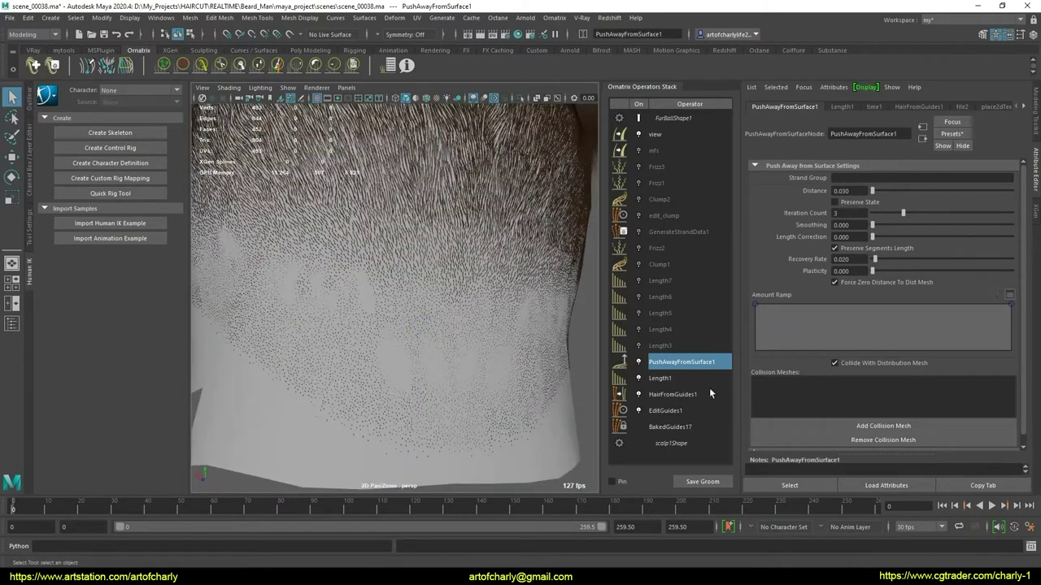
pyautogui.rightClick(705, 355)
# Delete PushAwayFromSurface1, then select the scalp mesh and inspect the ear area
pyautogui.click(722, 440)
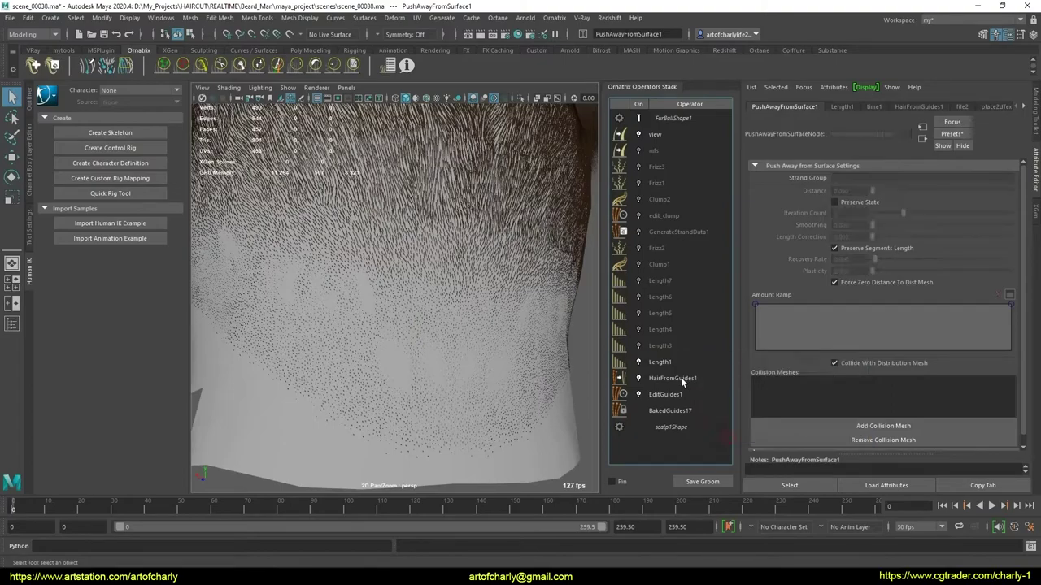
pyautogui.moveTo(391, 394)
pyautogui.keyDown('alt'); pyautogui.mouseDown()
pyautogui.moveTo(409, 371)
pyautogui.moveTo(418, 395)
pyautogui.moveTo(519, 386)
pyautogui.moveTo(411, 359)
pyautogui.moveTo(425, 353)
pyautogui.mouseUp(); pyautogui.keyUp('alt')
pyautogui.keyDown('alt'); pyautogui.moveTo(425, 353); pyautogui.dragTo(399, 388, button='right'); pyautogui.keyUp('alt')
pyautogui.click(395, 387)
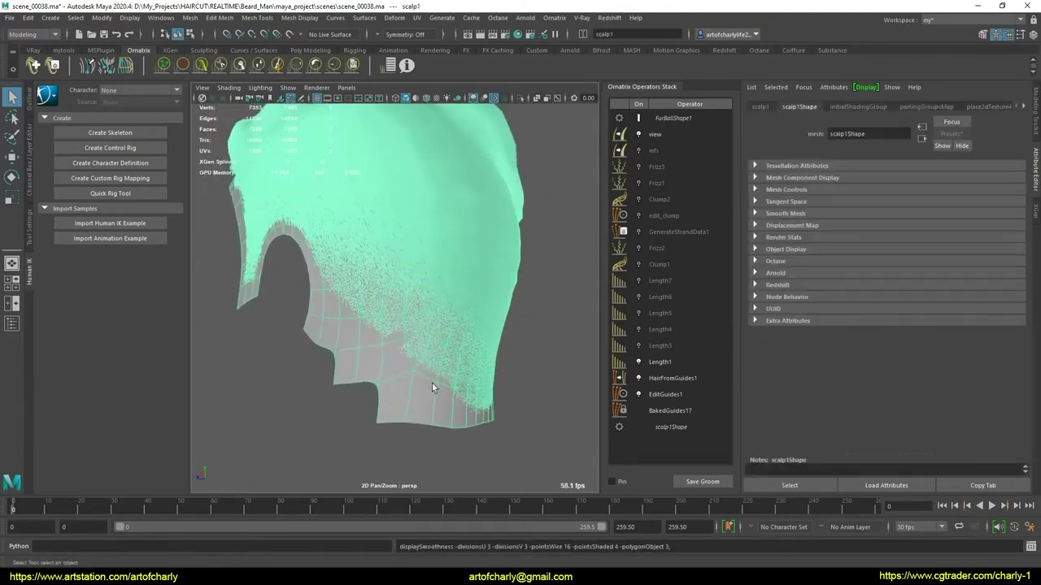
pyautogui.keyDown('alt'); pyautogui.moveTo(416, 344); pyautogui.dragTo(431, 350); pyautogui.keyUp('alt')
pyautogui.scroll(3, 431, 351)
pyautogui.scroll(2, 536, 312)
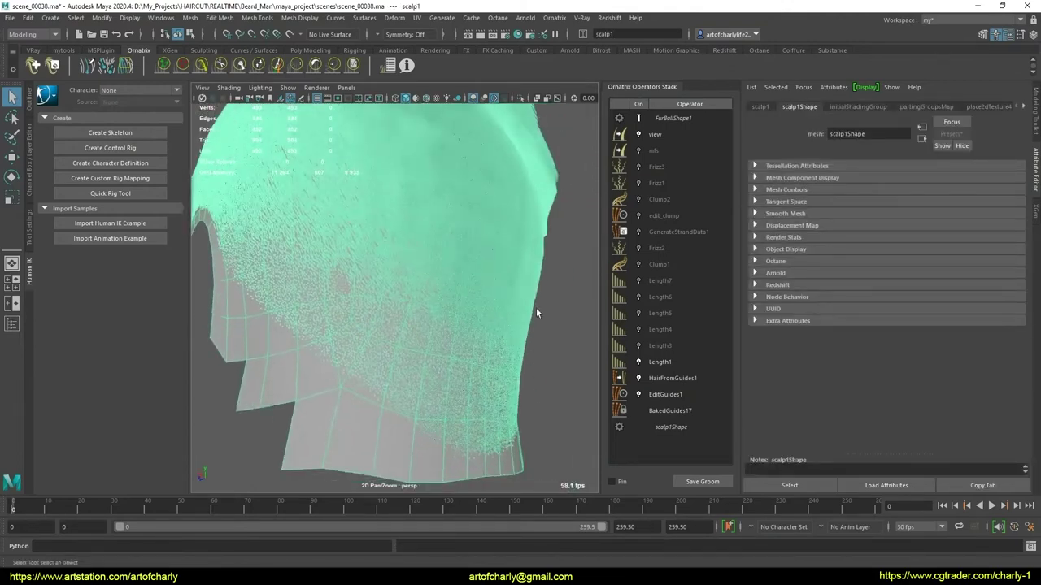
# Select Length1 and open the Ornatrix operators menu
pyautogui.click(675, 364)
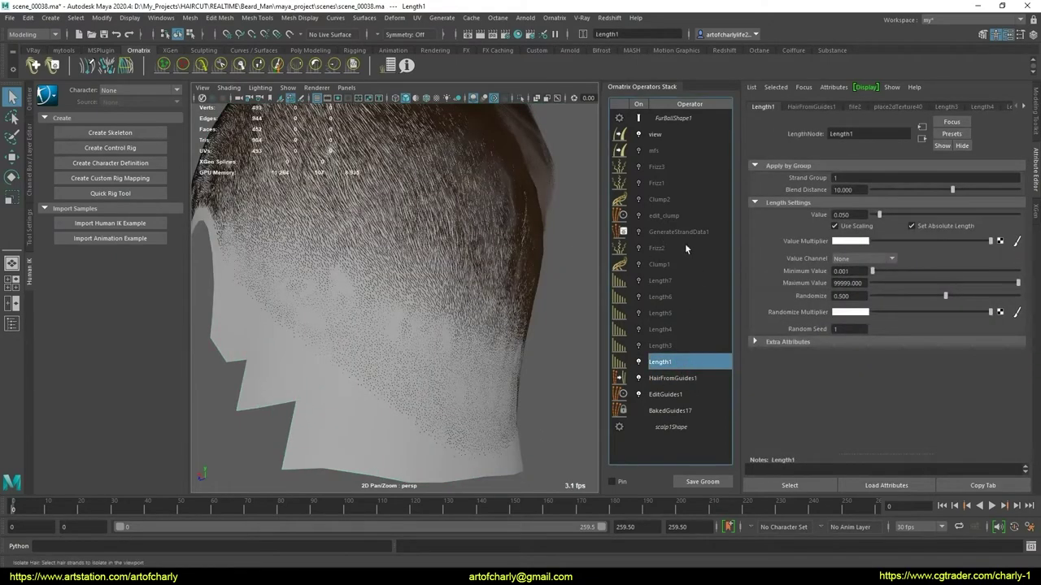
pyautogui.scroll(3, 468, 398)
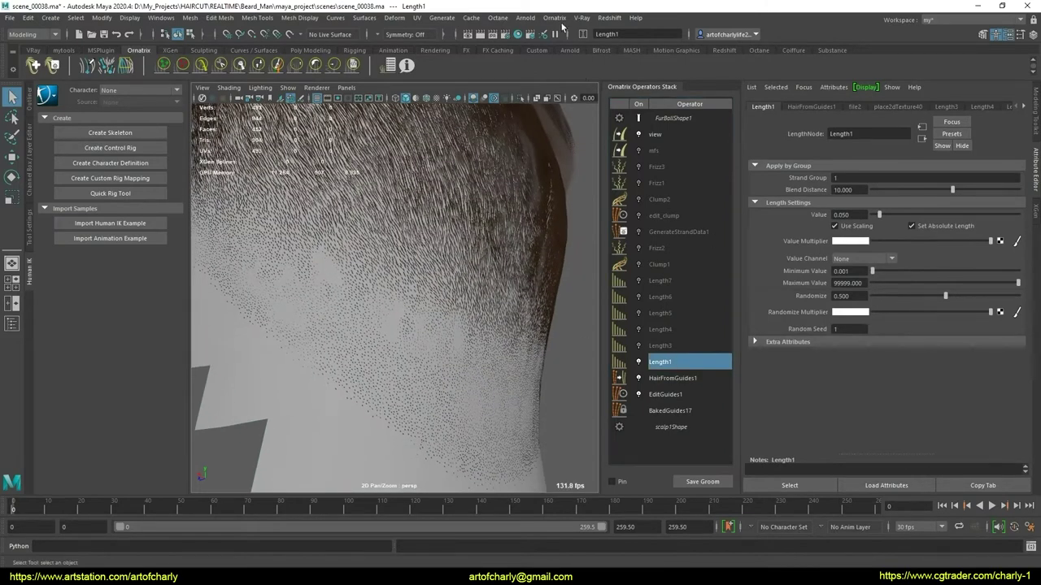
pyautogui.click(554, 18)
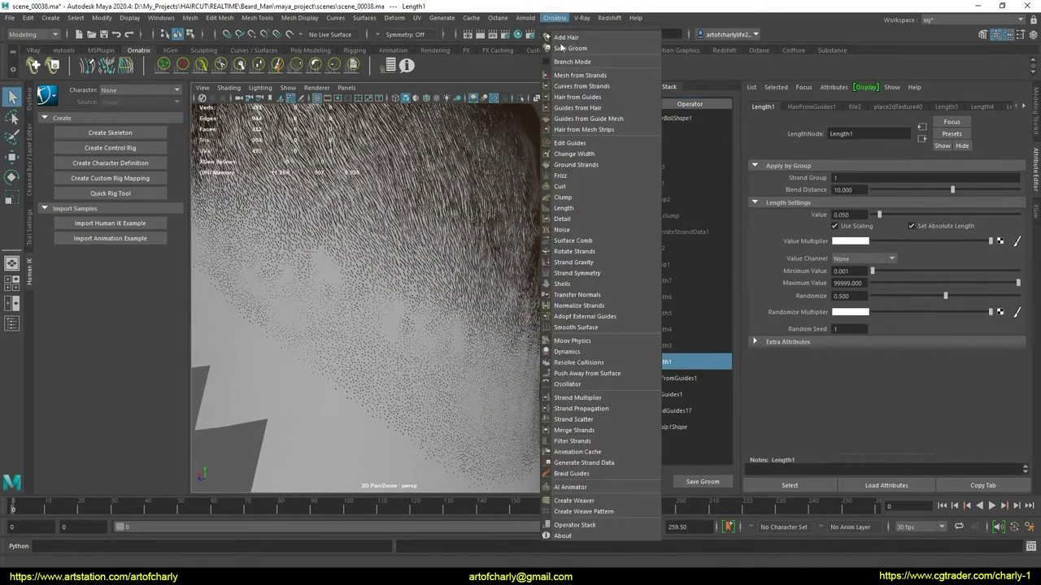
# Add a Smooth Surface operator with Render Division Levels set to 3
pyautogui.click(593, 329)
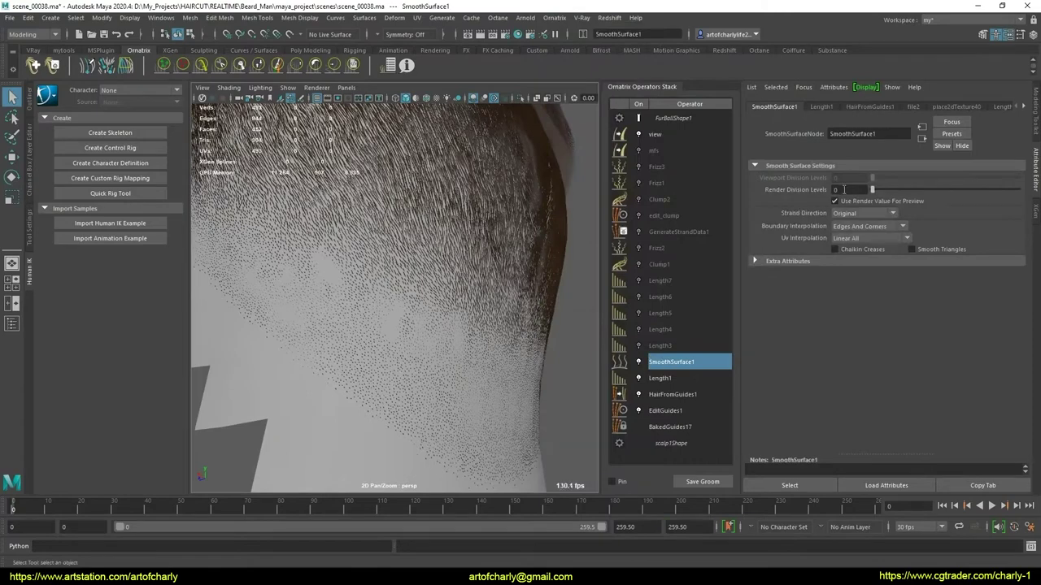
pyautogui.write('3')
pyautogui.press('Return')
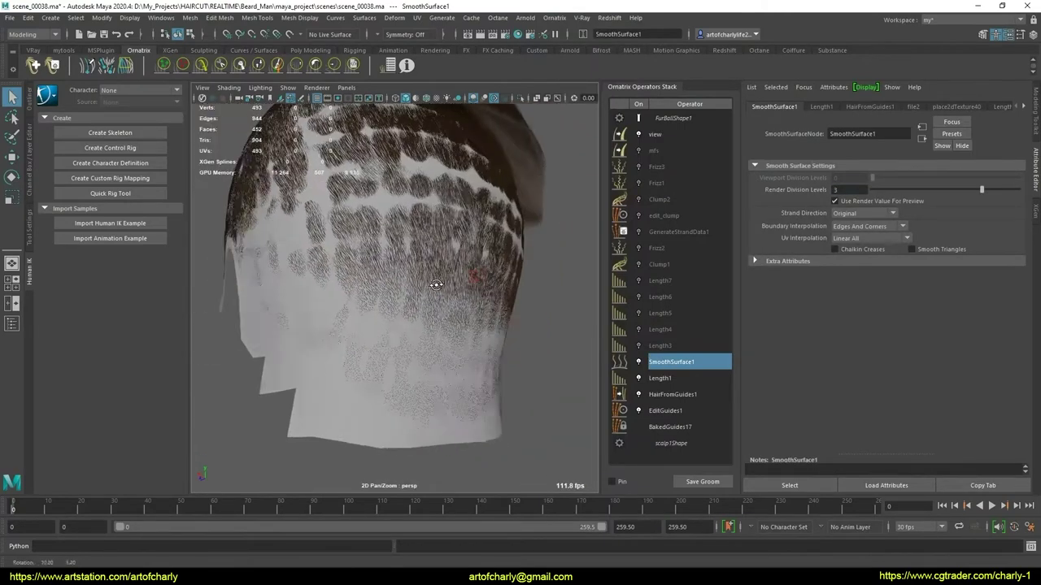
pyautogui.keyDown('alt'); pyautogui.moveTo(459, 299); pyautogui.dragTo(471, 281); pyautogui.keyUp('alt')
pyautogui.moveTo(416, 302)
pyautogui.keyDown('alt'); pyautogui.mouseDown()
pyautogui.moveTo(378, 419)
pyautogui.moveTo(569, 382)
pyautogui.mouseUp(); pyautogui.keyUp('alt')
pyautogui.click(373, 403)
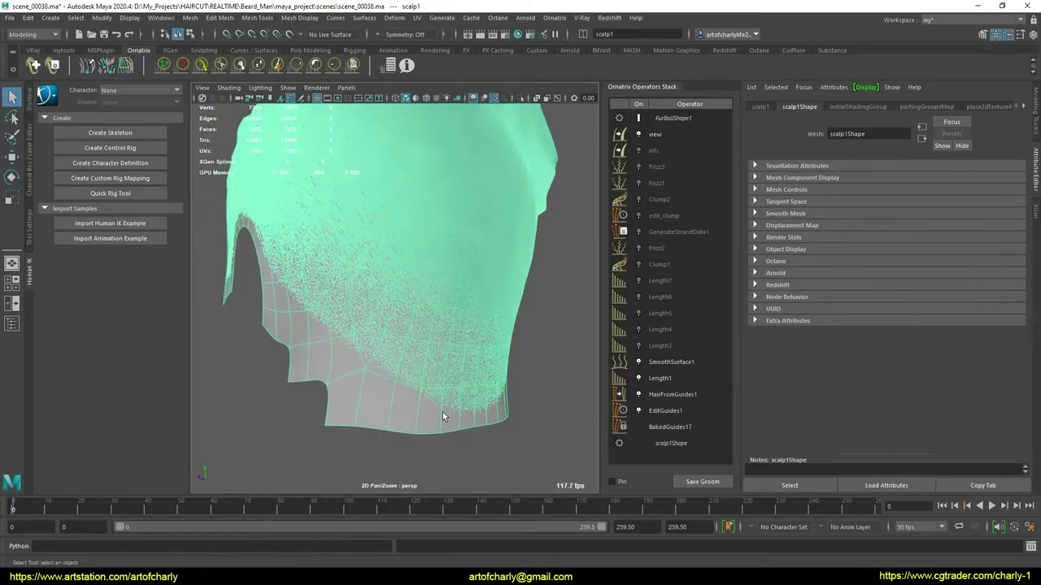
# Toggle SmoothSurface1 off and on to compare the smoothed nape hair
pyautogui.click(672, 362)
pyautogui.keyDown('alt'); pyautogui.moveTo(488, 325); pyautogui.dragTo(423, 344); pyautogui.keyUp('alt')
pyautogui.scroll(3, 425, 344)
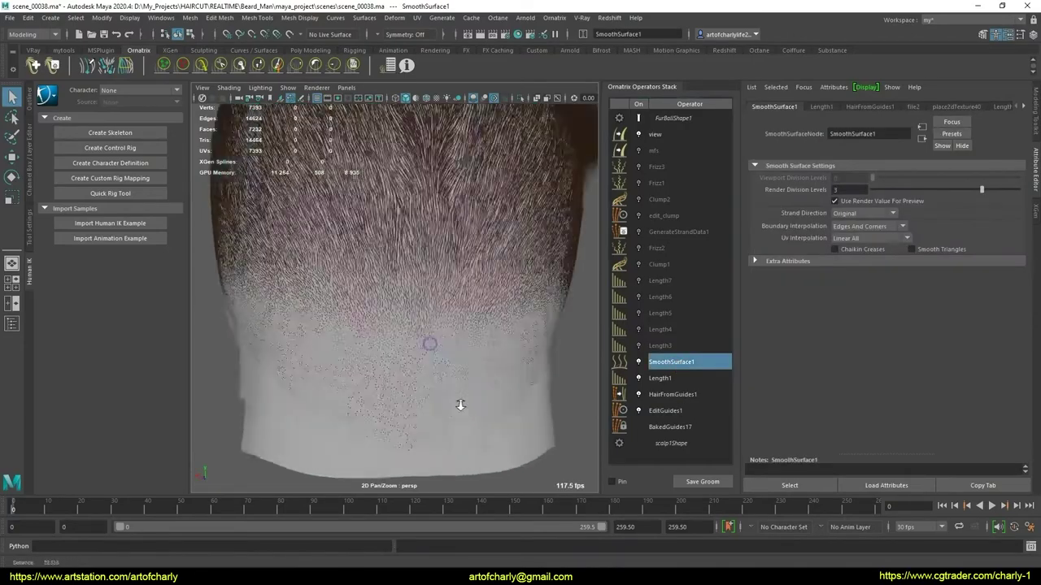
pyautogui.scroll(3, 458, 382)
pyautogui.scroll(-5, 431, 354)
pyautogui.moveTo(365, 369)
pyautogui.keyDown('alt'); pyautogui.mouseDown()
pyautogui.moveTo(347, 376)
pyautogui.moveTo(454, 352)
pyautogui.moveTo(505, 357)
pyautogui.mouseUp(); pyautogui.keyUp('alt')
pyautogui.click(639, 363)
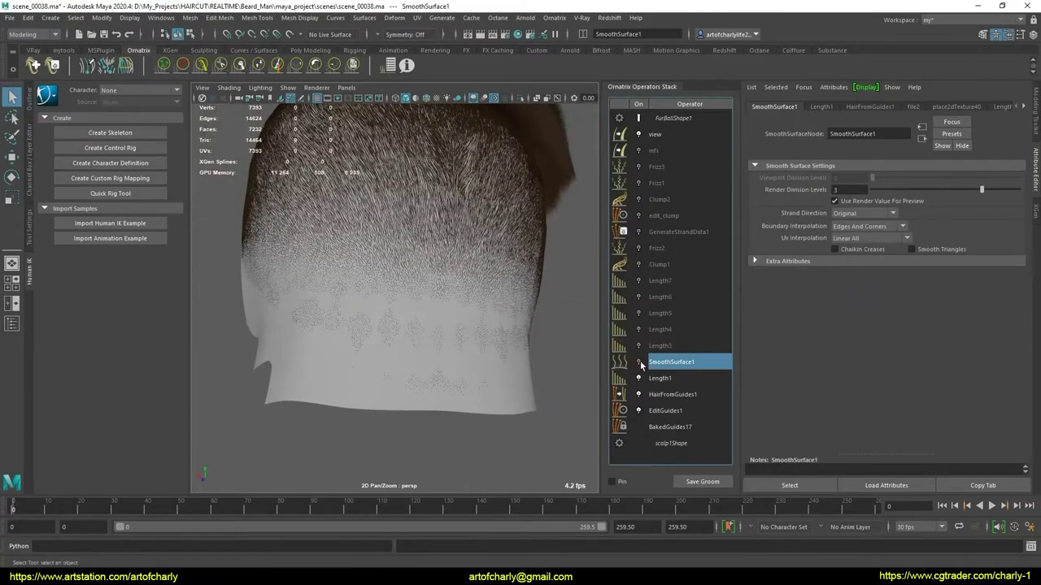
pyautogui.click(639, 362)
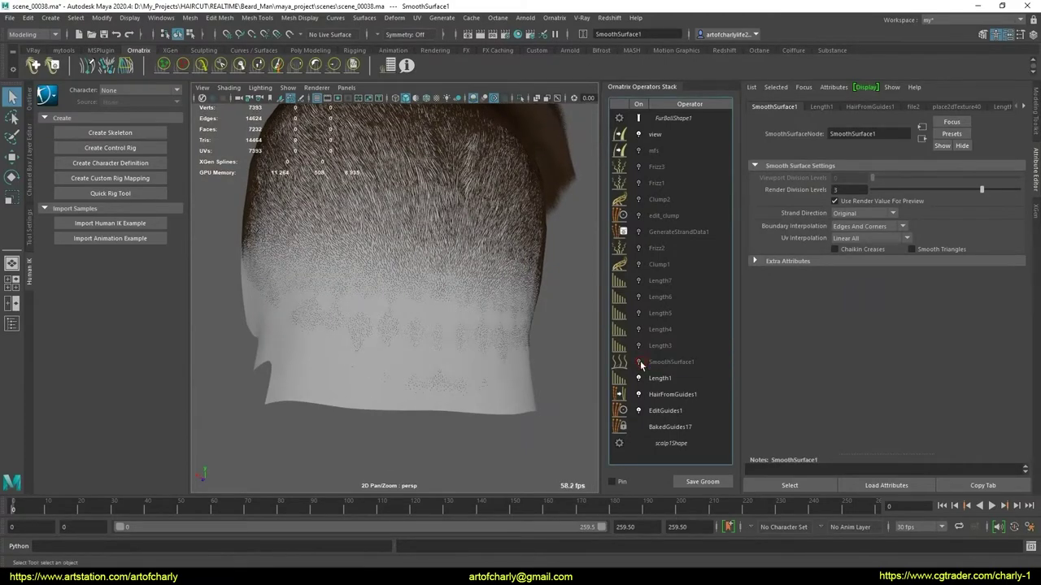
pyautogui.click(651, 362)
# View the head from the side-rear and bring up Length1's settings
pyautogui.moveTo(365, 330)
pyautogui.keyDown('alt'); pyautogui.mouseDown()
pyautogui.moveTo(314, 330)
pyautogui.moveTo(442, 342)
pyautogui.moveTo(337, 325)
pyautogui.moveTo(390, 333)
pyautogui.moveTo(344, 336)
pyautogui.moveTo(464, 328)
pyautogui.moveTo(495, 371)
pyautogui.moveTo(415, 373)
pyautogui.moveTo(407, 341)
pyautogui.moveTo(357, 342)
pyautogui.moveTo(425, 395)
pyautogui.moveTo(339, 366)
pyautogui.moveTo(364, 374)
pyautogui.moveTo(360, 393)
pyautogui.moveTo(383, 407)
pyautogui.moveTo(464, 385)
pyautogui.moveTo(417, 384)
pyautogui.mouseUp(); pyautogui.keyUp('alt')
pyautogui.scroll(5, 344, 337)
pyautogui.scroll(-5, 376, 323)
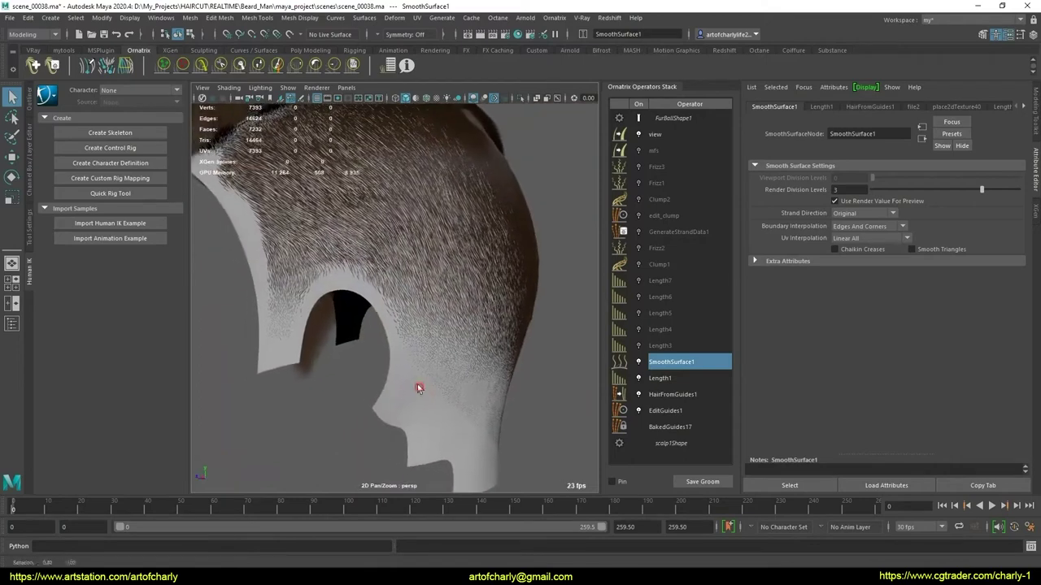
pyautogui.click(674, 379)
pyautogui.keyDown('alt'); pyautogui.moveTo(573, 403); pyautogui.dragTo(488, 390); pyautogui.keyUp('alt')
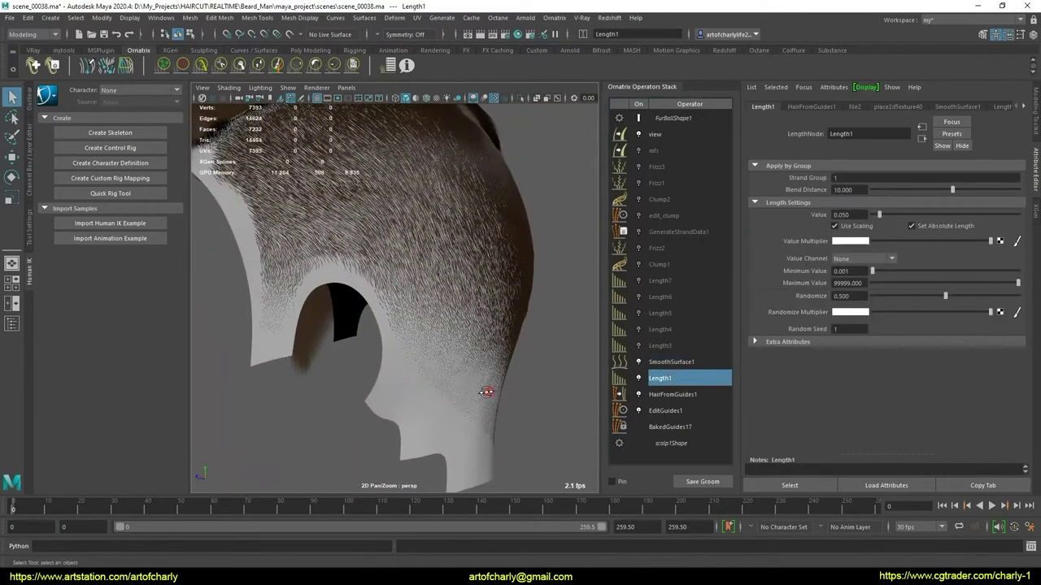
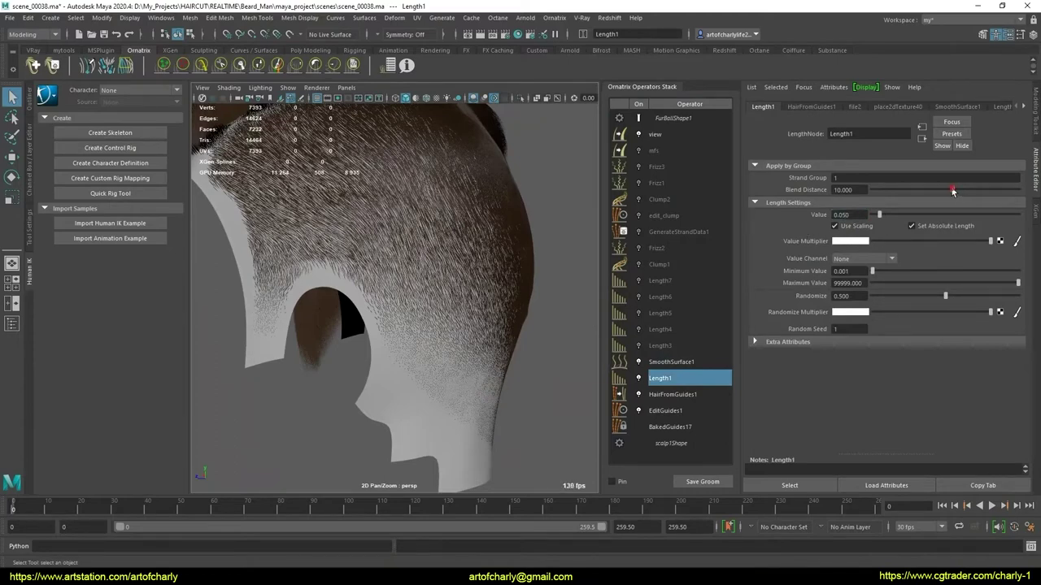
# Try higher and lower Blend Distance values on Length1, then reset it to 0
pyautogui.moveTo(953, 191); pyautogui.dragTo(960, 187)
pyautogui.moveTo(378, 242)
pyautogui.keyDown('alt'); pyautogui.mouseDown()
pyautogui.moveTo(453, 342)
pyautogui.moveTo(383, 341)
pyautogui.moveTo(385, 306)
pyautogui.moveTo(455, 309)
pyautogui.moveTo(455, 356)
pyautogui.moveTo(465, 285)
pyautogui.moveTo(351, 223)
pyautogui.moveTo(415, 304)
pyautogui.moveTo(414, 288)
pyautogui.moveTo(409, 295)
pyautogui.moveTo(466, 342)
pyautogui.mouseUp(); pyautogui.keyUp('alt')
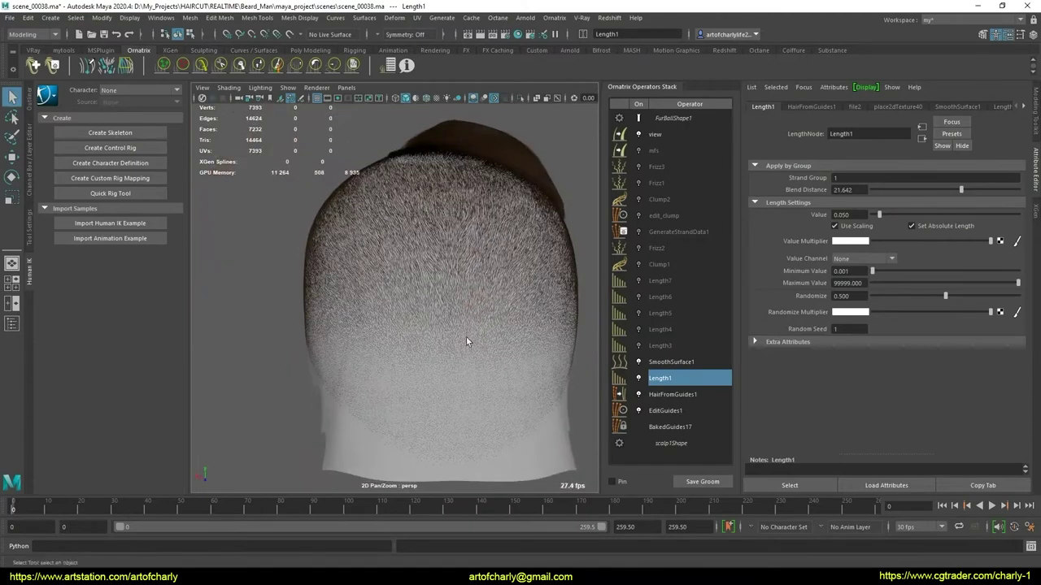
pyautogui.moveTo(967, 190)
pyautogui.mouseDown()
pyautogui.moveTo(983, 187)
pyautogui.moveTo(918, 192)
pyautogui.moveTo(944, 184)
pyautogui.mouseUp()
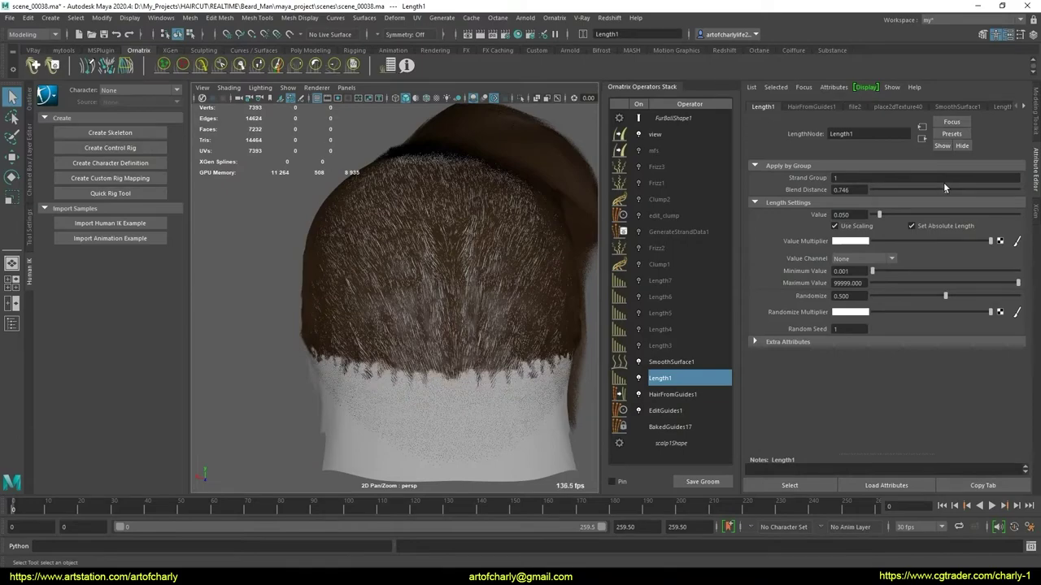
pyautogui.moveTo(480, 350)
pyautogui.keyDown('alt'); pyautogui.mouseDown()
pyautogui.moveTo(519, 349)
pyautogui.moveTo(456, 341)
pyautogui.mouseUp(); pyautogui.keyUp('alt')
# Display EditGuides1's guide strands and orbit around the nape to inspect them
pyautogui.scroll(4, 422, 325)
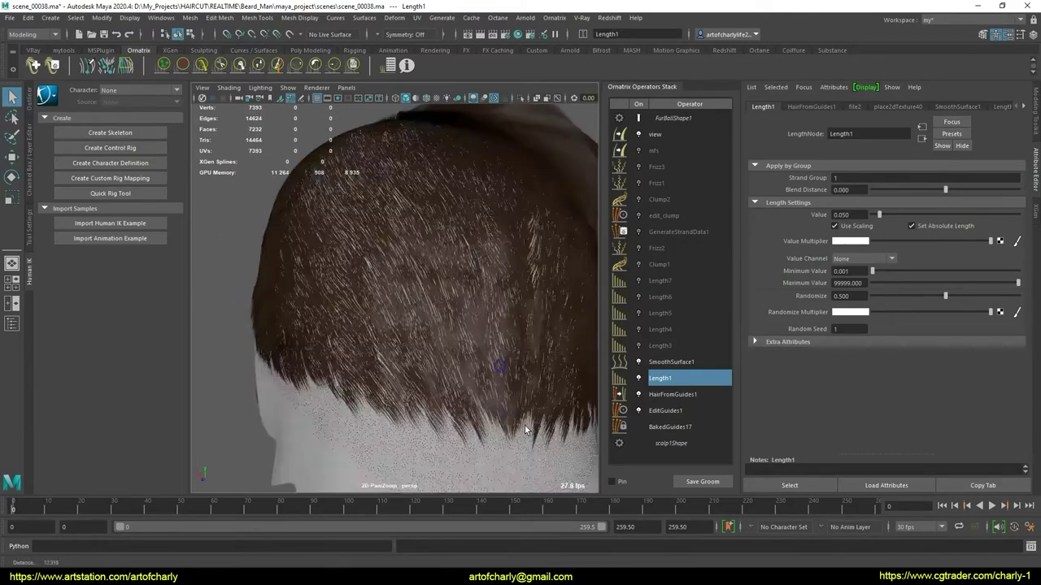
pyautogui.scroll(5, 423, 325)
pyautogui.scroll(2, 415, 328)
pyautogui.scroll(2, 431, 325)
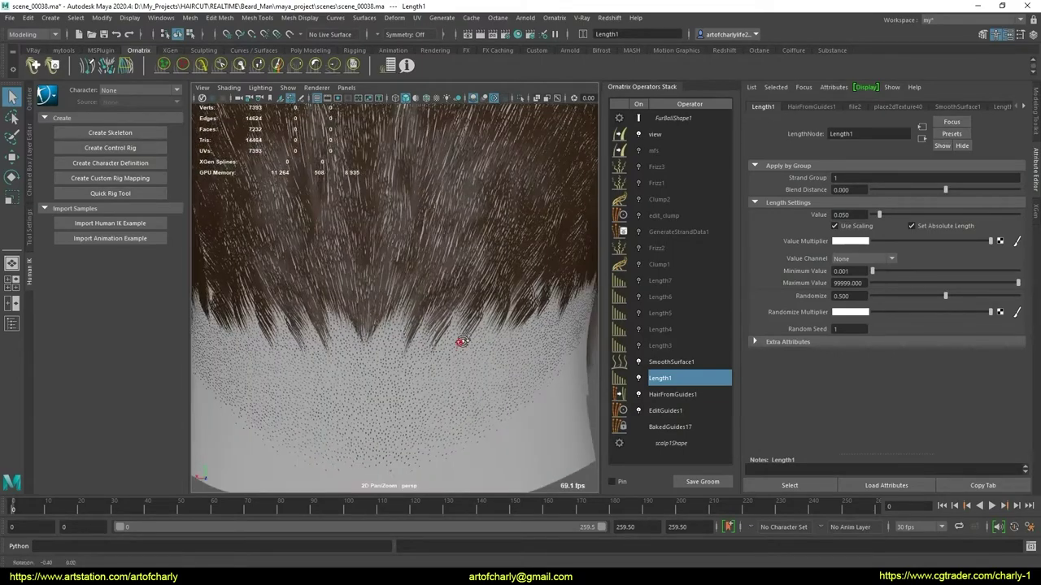
pyautogui.click(665, 411)
pyautogui.moveTo(367, 333)
pyautogui.keyDown('alt'); pyautogui.mouseDown()
pyautogui.moveTo(371, 325)
pyautogui.moveTo(434, 360)
pyautogui.moveTo(438, 345)
pyautogui.mouseUp(); pyautogui.keyUp('alt')
pyautogui.moveTo(421, 339)
pyautogui.keyDown('alt'); pyautogui.mouseDown()
pyautogui.moveTo(494, 320)
pyautogui.moveTo(480, 333)
pyautogui.moveTo(569, 357)
pyautogui.mouseUp(); pyautogui.keyUp('alt')
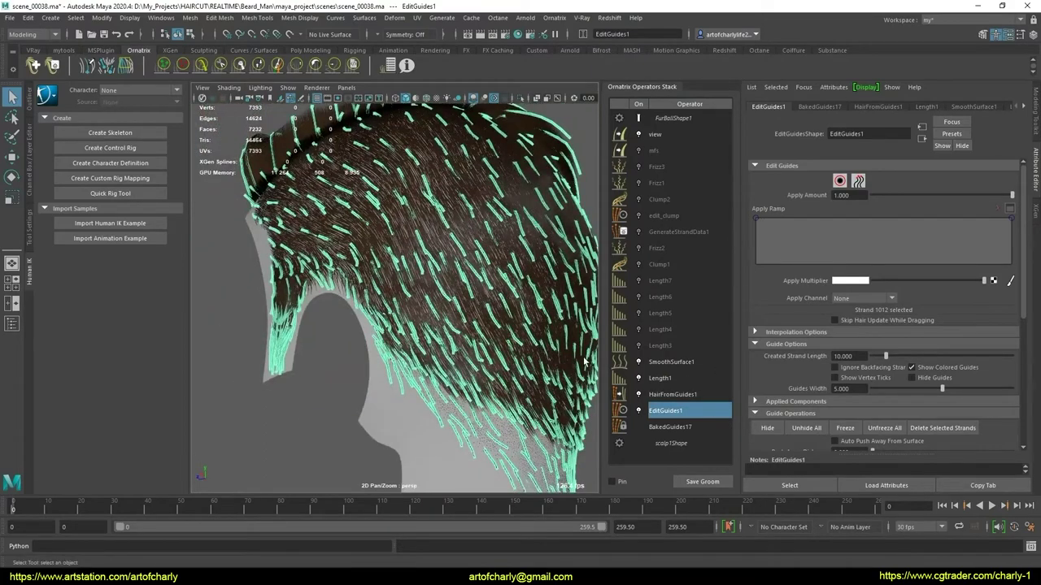
# Set Length1's Blend Distance to 14.179, after checking HairFromGuides1
pyautogui.click(668, 378)
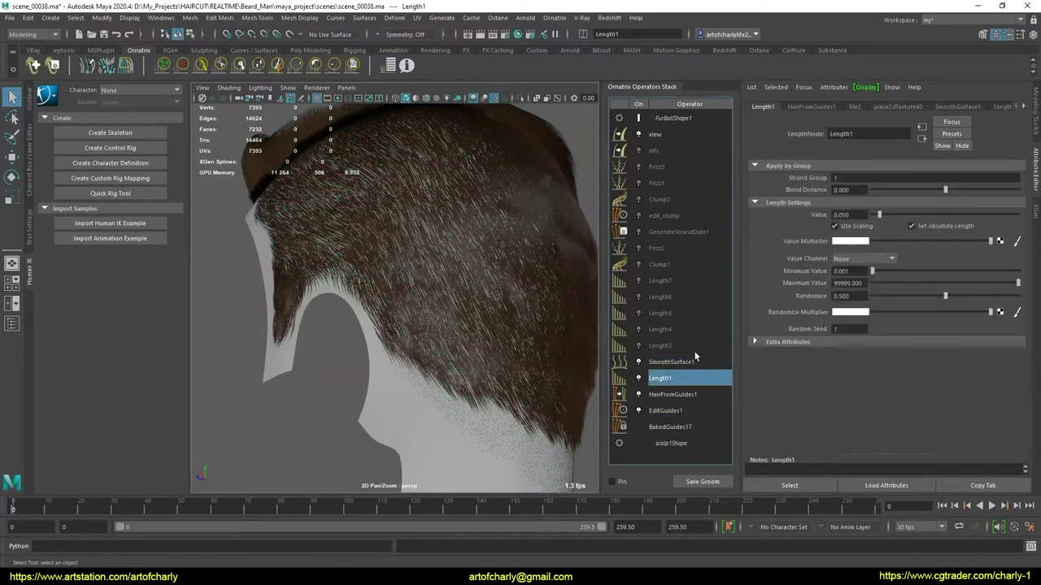
pyautogui.click(672, 394)
pyautogui.click(660, 378)
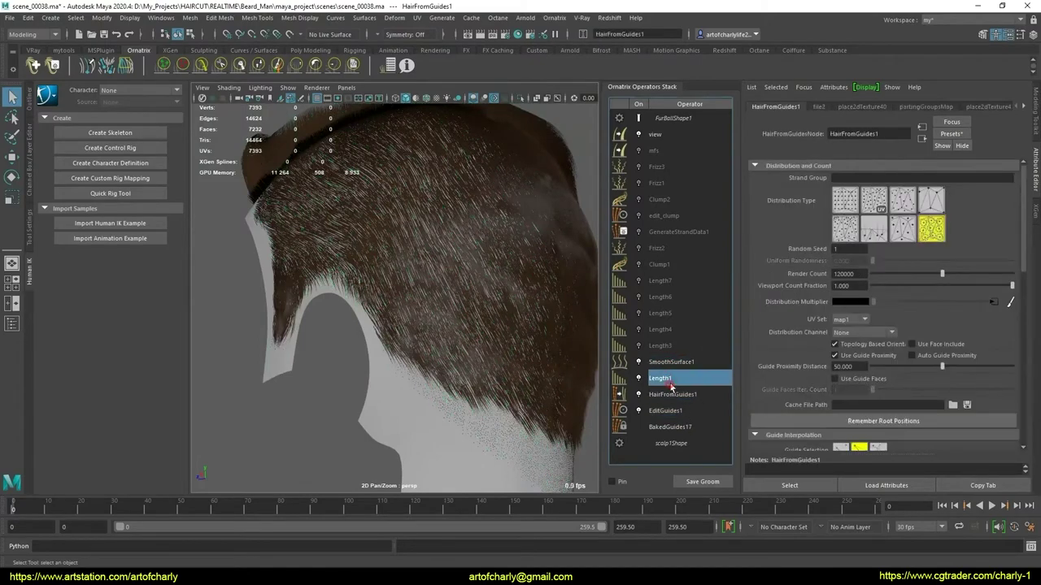
pyautogui.moveTo(950, 189); pyautogui.dragTo(955, 190)
pyautogui.moveTo(423, 277)
pyautogui.keyDown('alt'); pyautogui.mouseDown()
pyautogui.moveTo(486, 225)
pyautogui.moveTo(458, 225)
pyautogui.moveTo(534, 283)
pyautogui.mouseUp(); pyautogui.keyUp('alt')
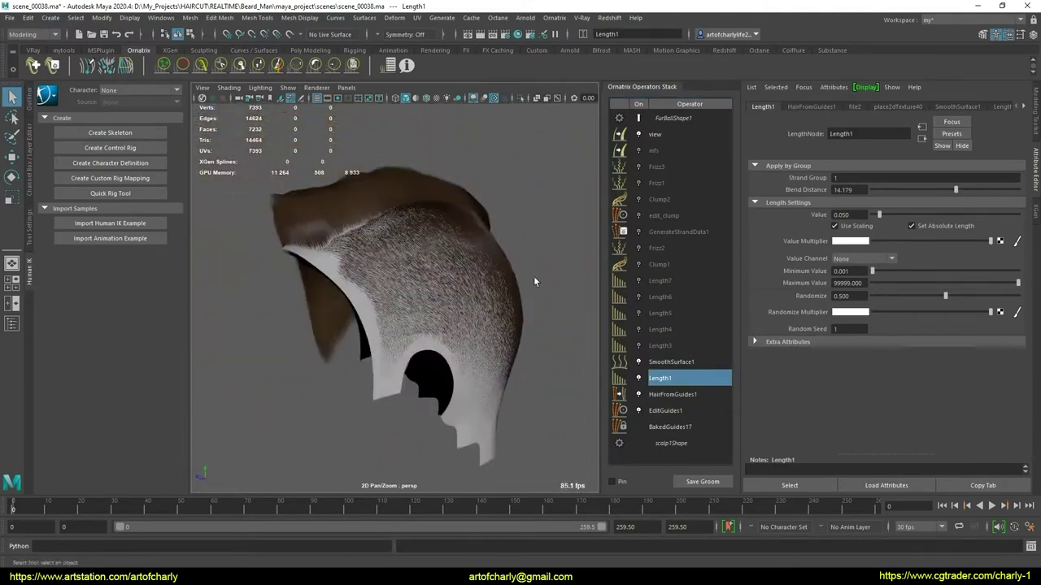
# Show Length7 for strand group 7 and orbit around the shaved side and ear
pyautogui.click(674, 282)
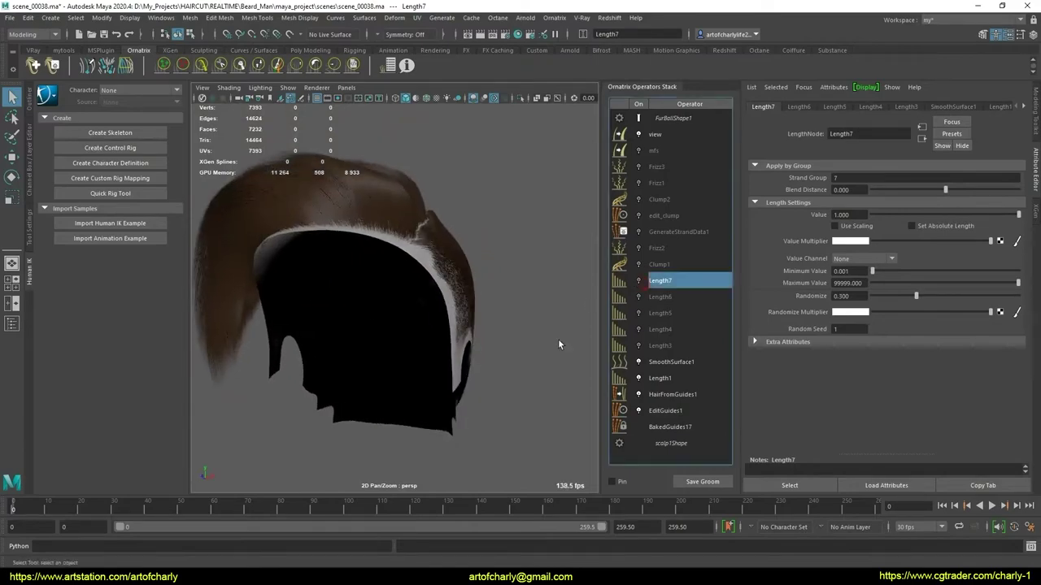
pyautogui.scroll(3, 557, 339)
pyautogui.scroll(3, 488, 366)
pyautogui.scroll(3, 438, 341)
pyautogui.keyDown('alt'); pyautogui.moveTo(438, 341); pyautogui.dragTo(452, 378); pyautogui.keyUp('alt')
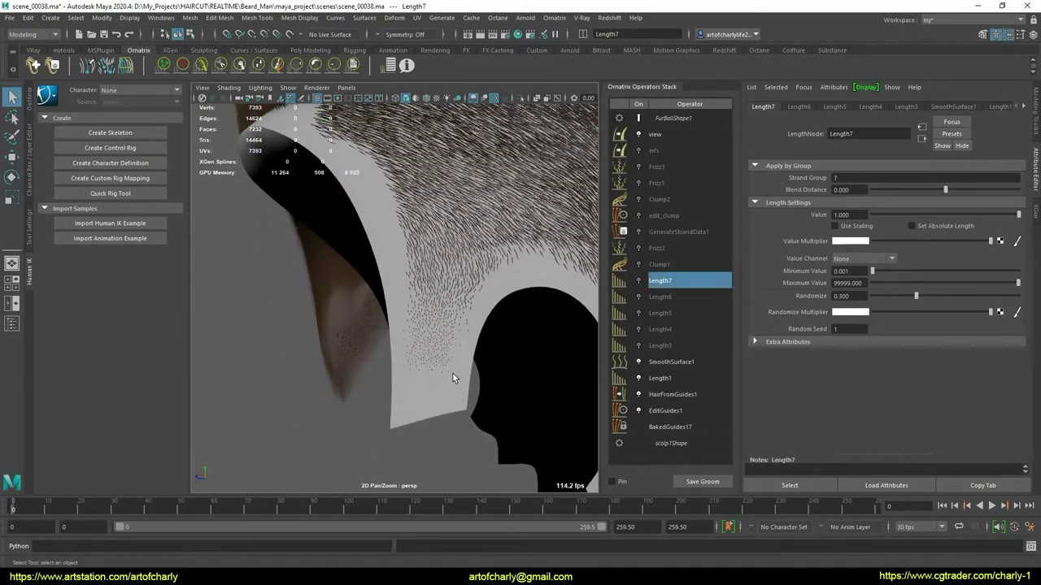
pyautogui.moveTo(464, 339)
pyautogui.keyDown('alt'); pyautogui.mouseDown()
pyautogui.moveTo(372, 353)
pyautogui.moveTo(500, 333)
pyautogui.moveTo(440, 321)
pyautogui.mouseUp(); pyautogui.keyUp('alt')
pyautogui.scroll(-5, 441, 322)
pyautogui.moveTo(442, 244)
pyautogui.keyDown('alt'); pyautogui.mouseDown()
pyautogui.moveTo(349, 316)
pyautogui.moveTo(488, 328)
pyautogui.moveTo(495, 363)
pyautogui.moveTo(468, 384)
pyautogui.moveTo(430, 476)
pyautogui.mouseUp(); pyautogui.keyUp('alt')
pyautogui.scroll(4, 467, 399)
pyautogui.scroll(3, 446, 477)
pyautogui.scroll(2, 446, 476)
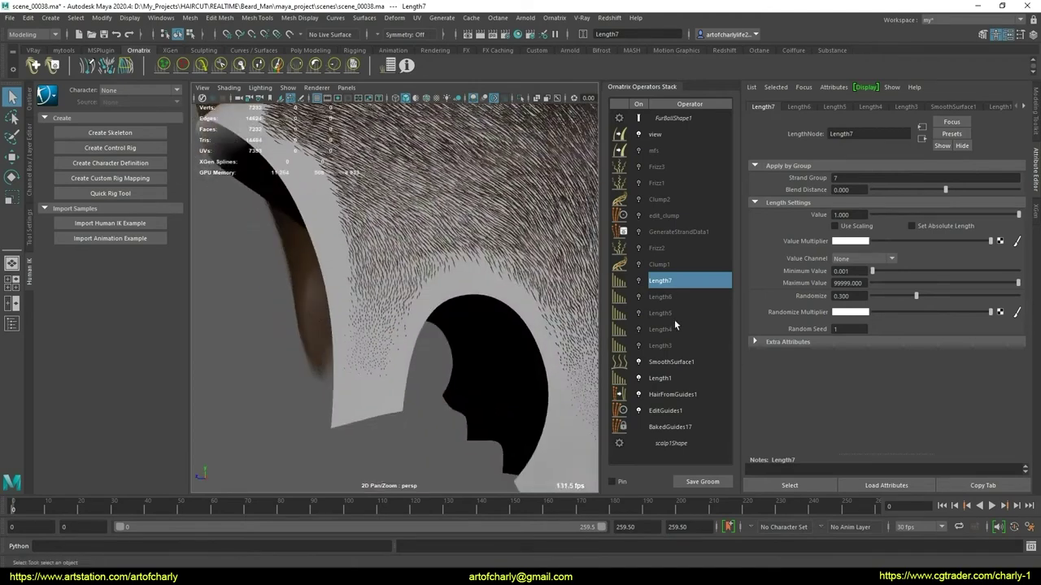
# Move SmoothSurface1 just below Frizz2 and set Length3's Blend Distance to 0.300
pyautogui.click(671, 362)
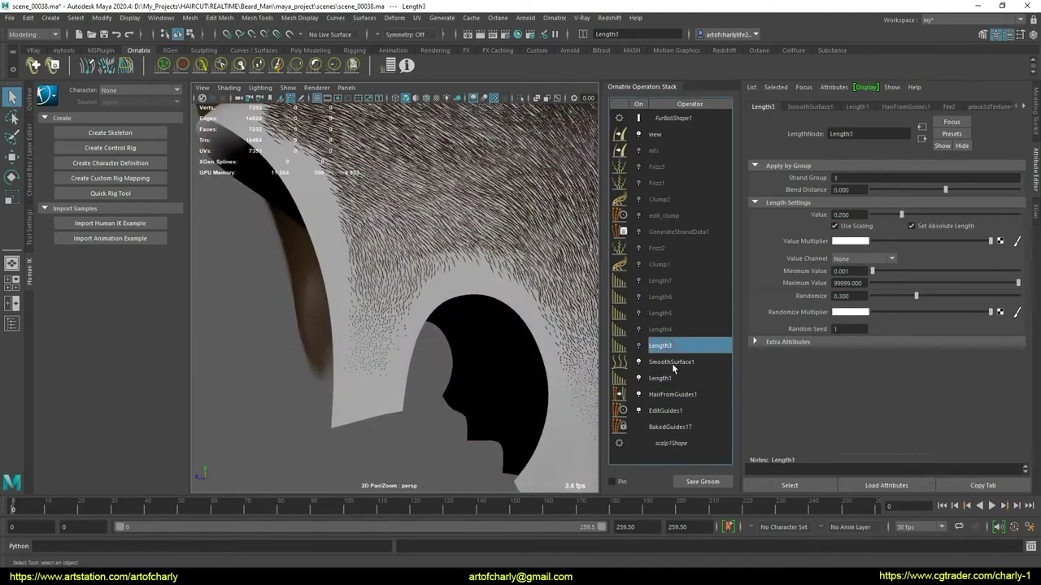
pyautogui.moveTo(671, 365); pyautogui.dragTo(684, 262)
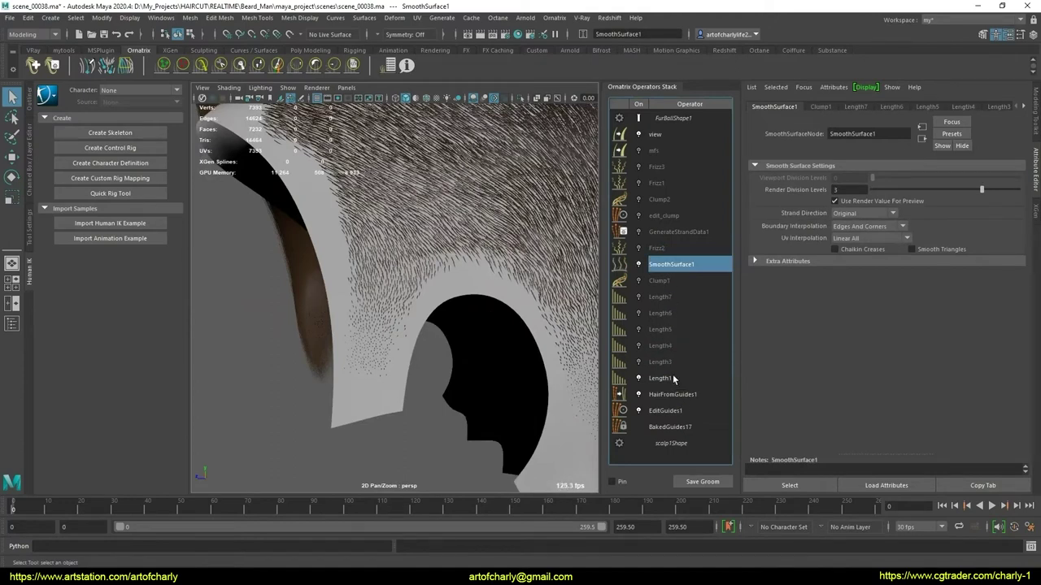
pyautogui.click(661, 361)
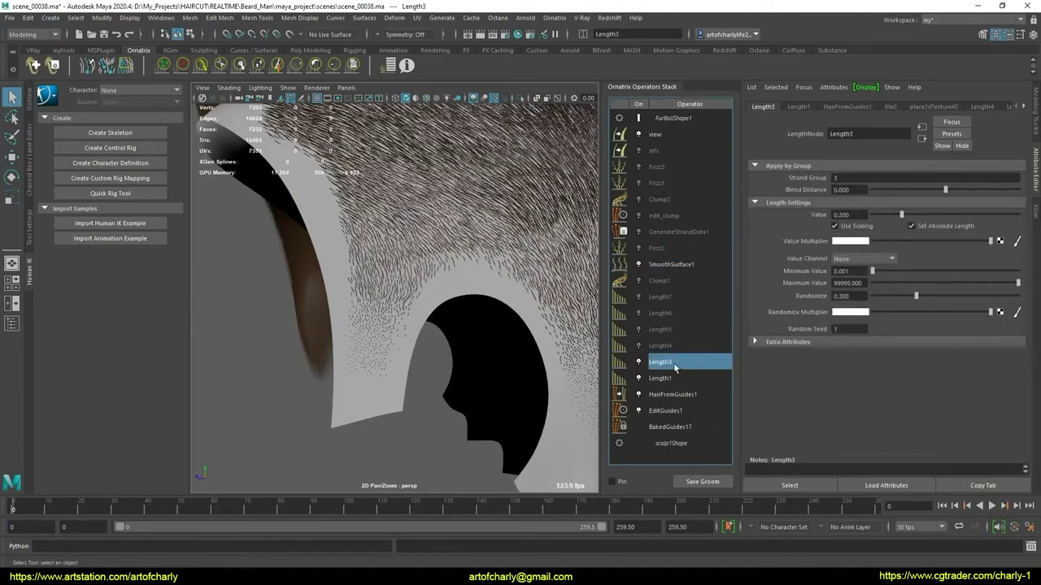
pyautogui.moveTo(953, 191)
pyautogui.mouseDown()
pyautogui.moveTo(932, 185)
pyautogui.moveTo(946, 184)
pyautogui.mouseUp()
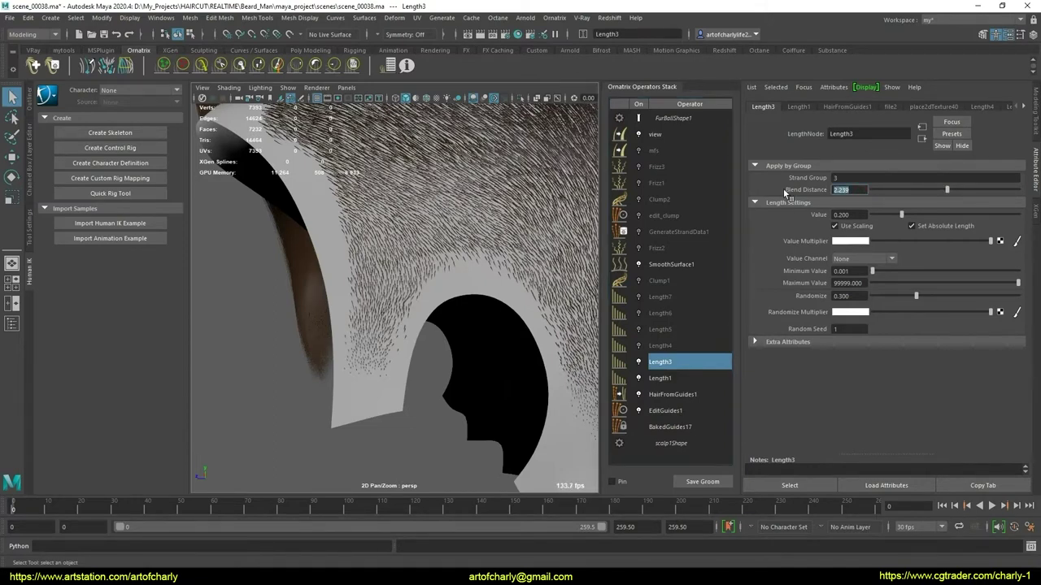
pyautogui.write('0.300')
pyautogui.press('Return')
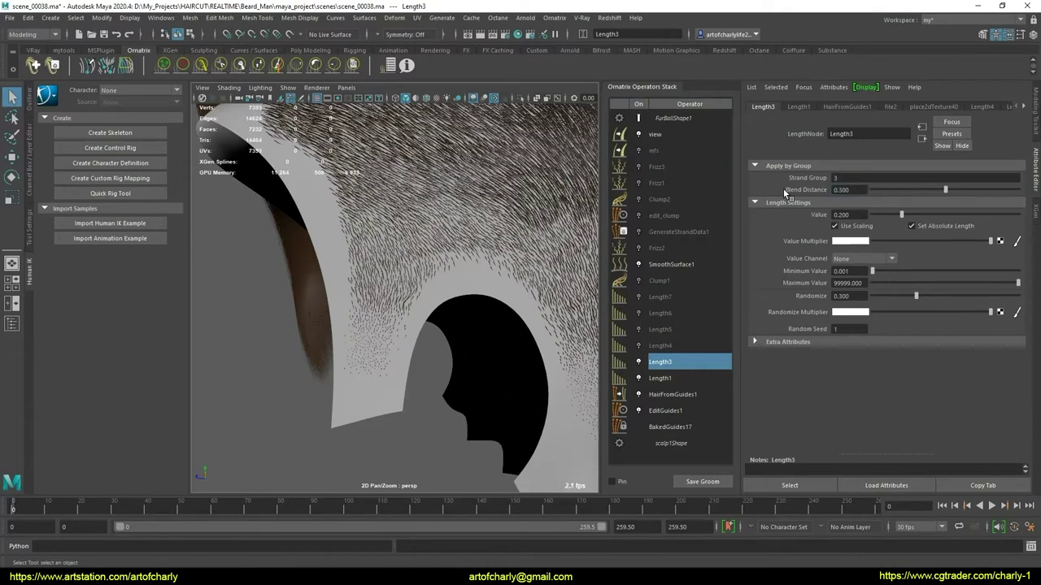
# Toggle Length3 on and off to compare the fade, then set its Blend Distance to 0.400
pyautogui.click(640, 363)
pyautogui.click(639, 363)
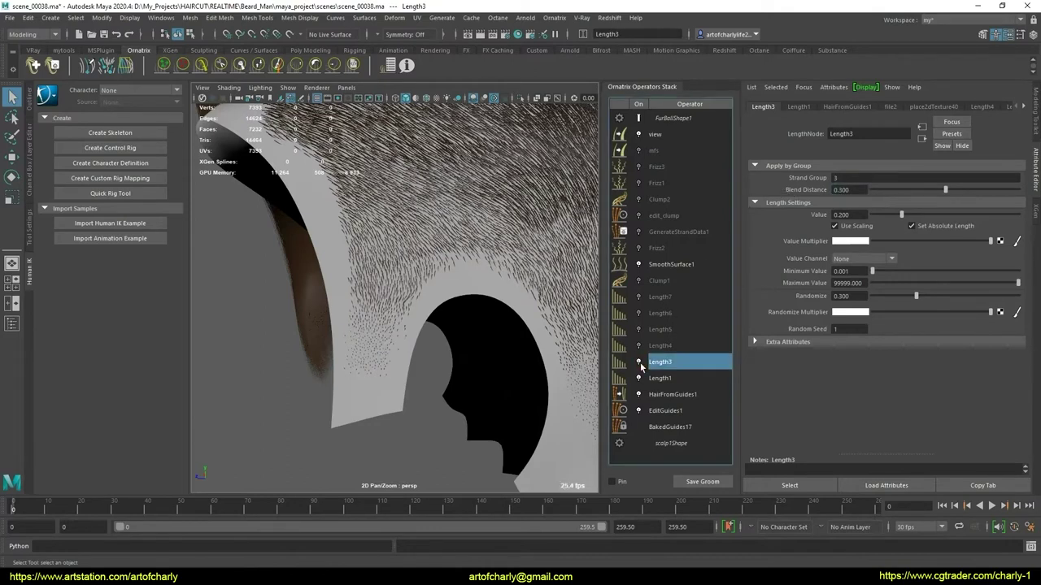
pyautogui.click(639, 363)
pyautogui.click(639, 363)
pyautogui.scroll(-3, 504, 248)
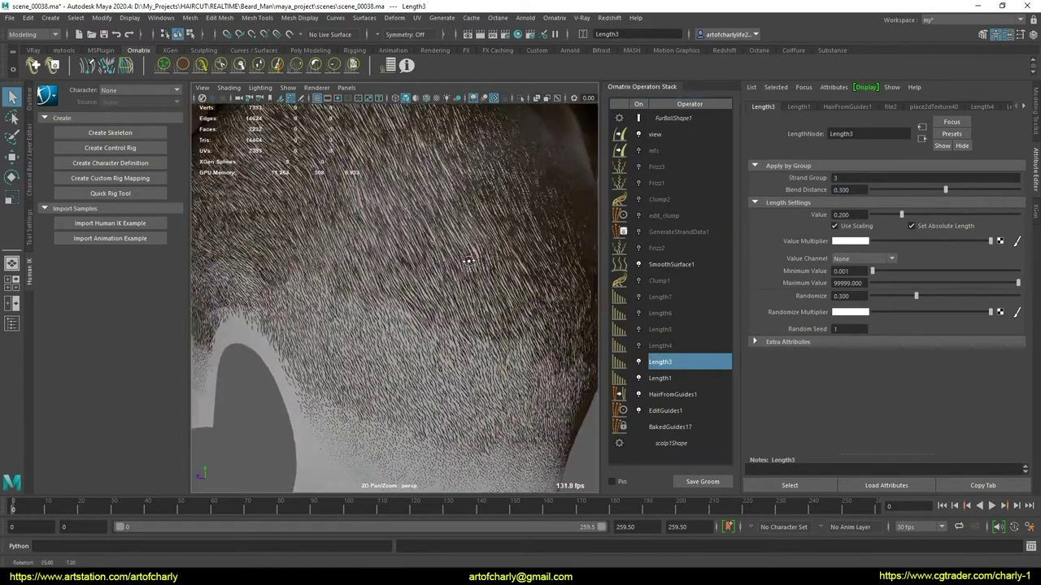
pyautogui.scroll(-2, 460, 269)
pyautogui.scroll(-2, 472, 293)
pyautogui.scroll(-1, 569, 350)
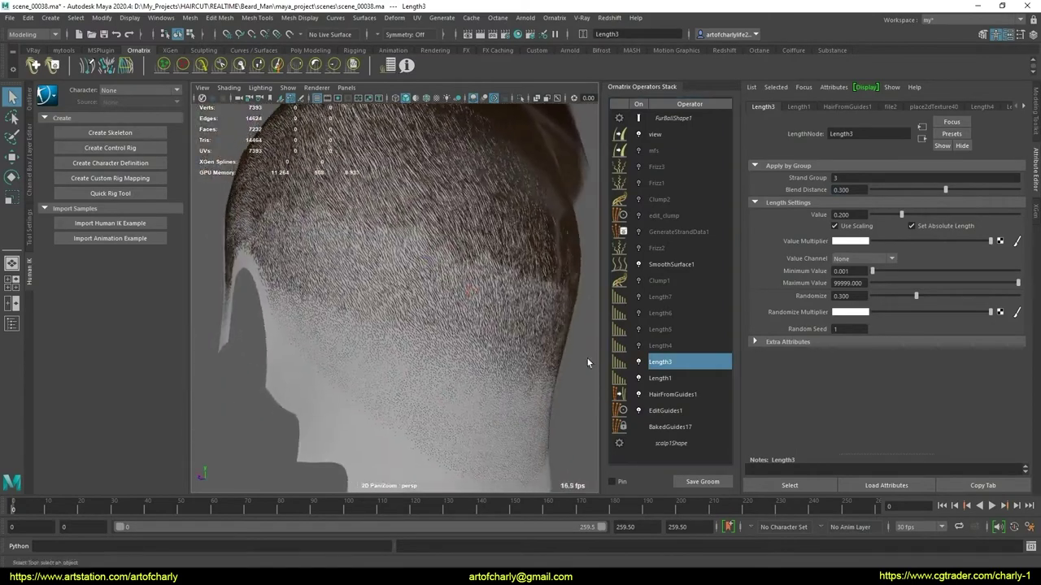
pyautogui.click(639, 363)
pyautogui.click(639, 363)
pyautogui.click(639, 363)
pyautogui.click(639, 363)
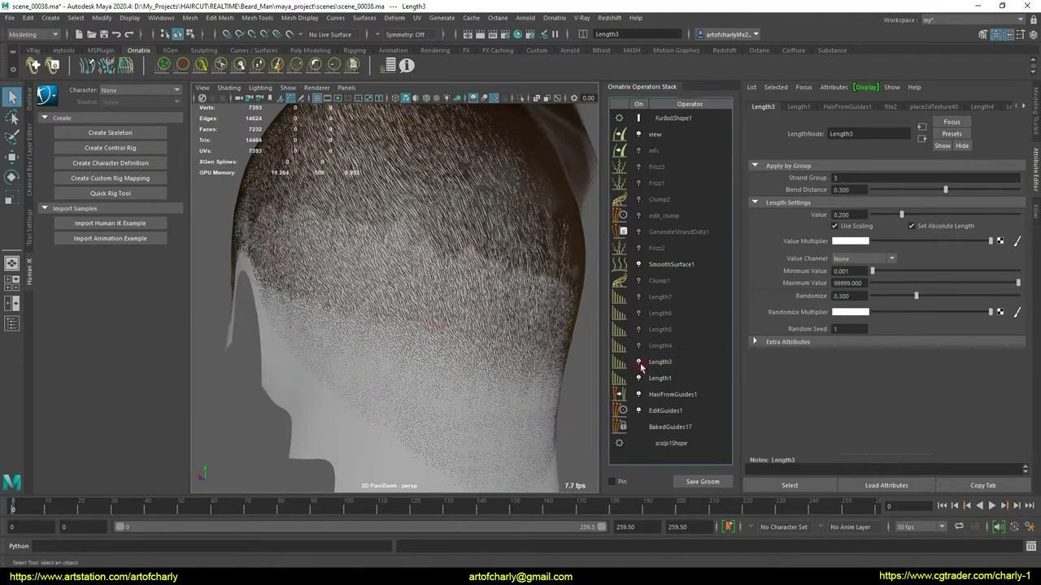
pyautogui.click(858, 191)
pyautogui.write('0.400')
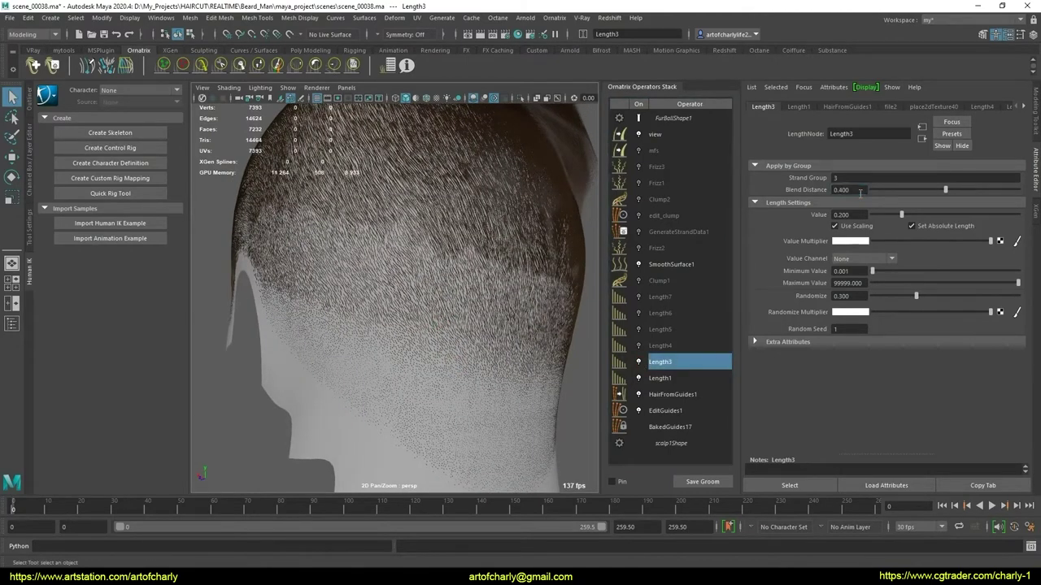
pyautogui.click(661, 348)
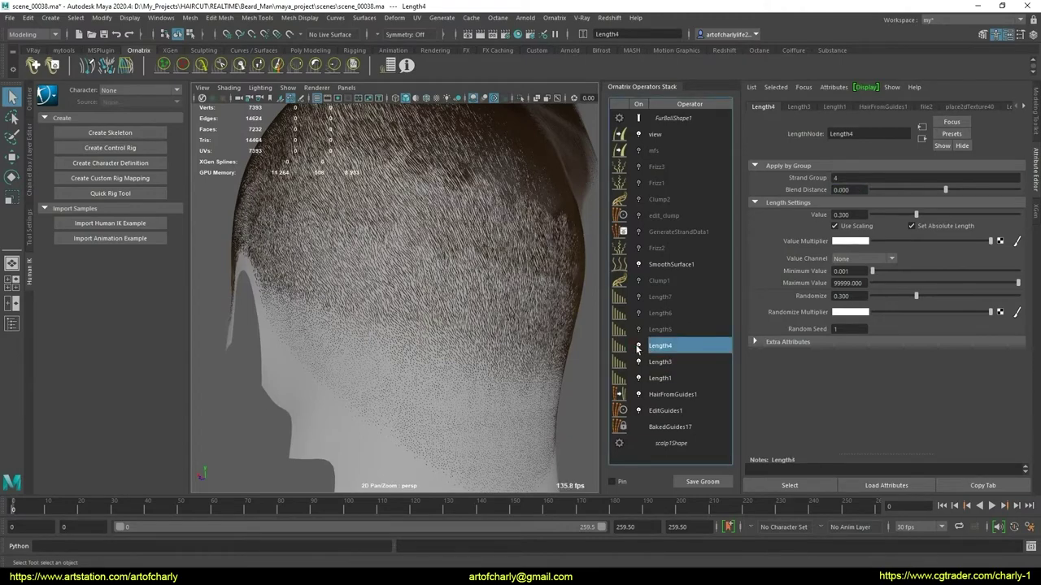
# Give Length4 Value 0.300 and Blend Distance 0.500, toggling it to compare from the back
pyautogui.click(859, 189)
pyautogui.write('0.500')
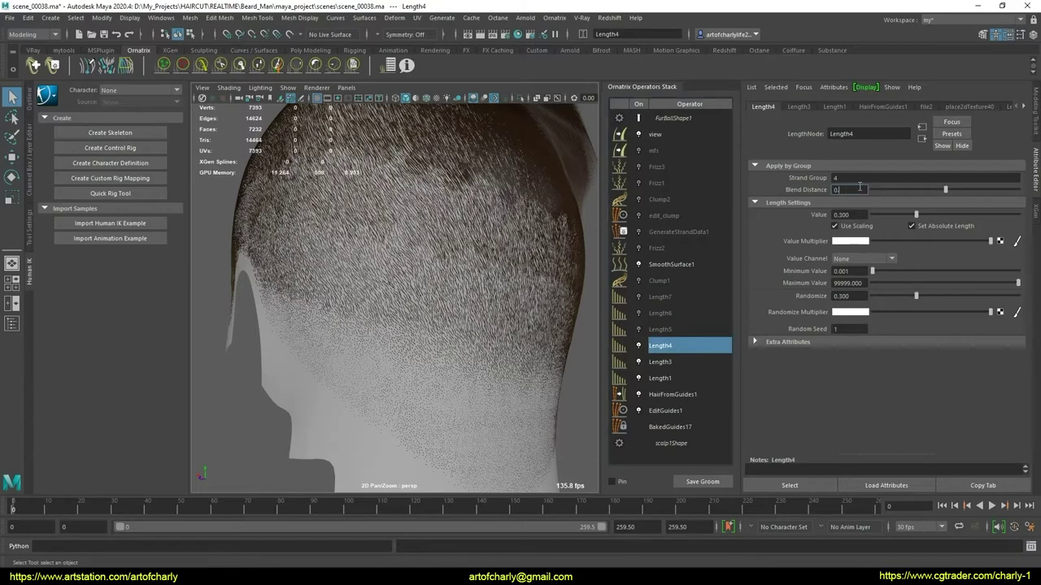
pyautogui.click(639, 346)
pyautogui.click(639, 346)
pyautogui.keyDown('alt'); pyautogui.moveTo(423, 342); pyautogui.dragTo(334, 340); pyautogui.keyUp('alt')
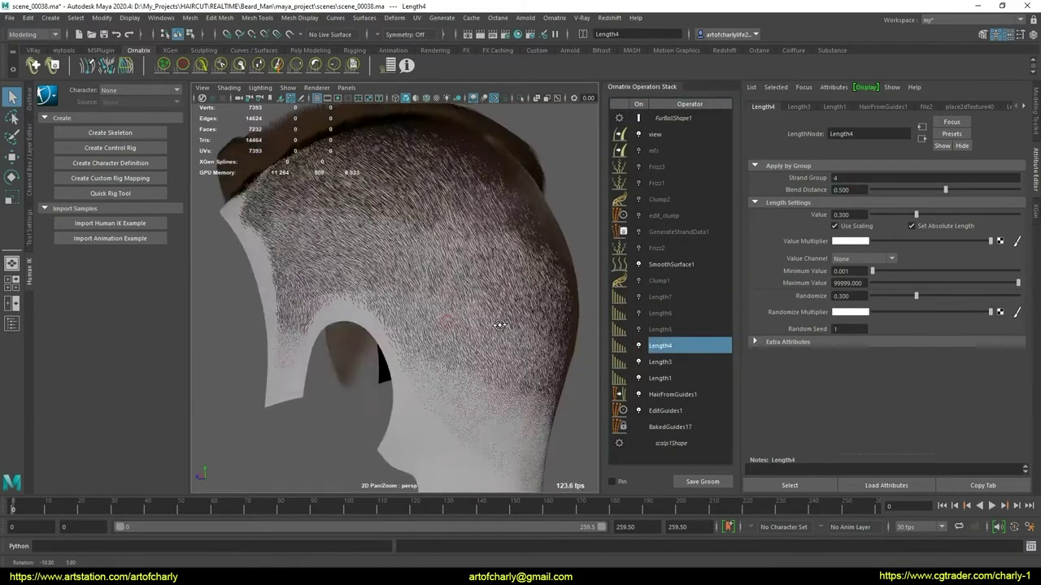
pyautogui.keyDown('alt'); pyautogui.moveTo(495, 334); pyautogui.dragTo(465, 318); pyautogui.keyUp('alt')
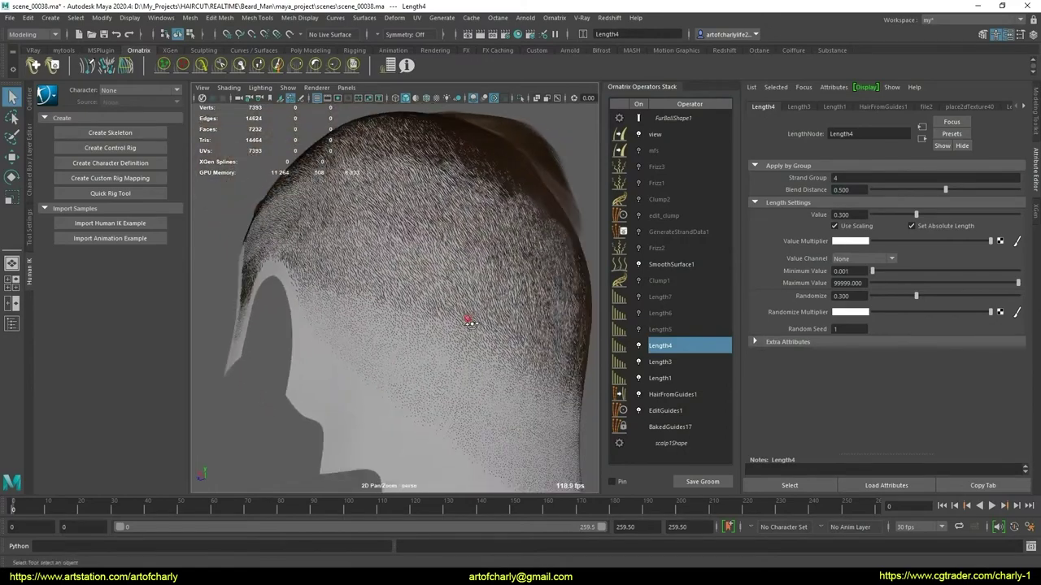
pyautogui.click(639, 346)
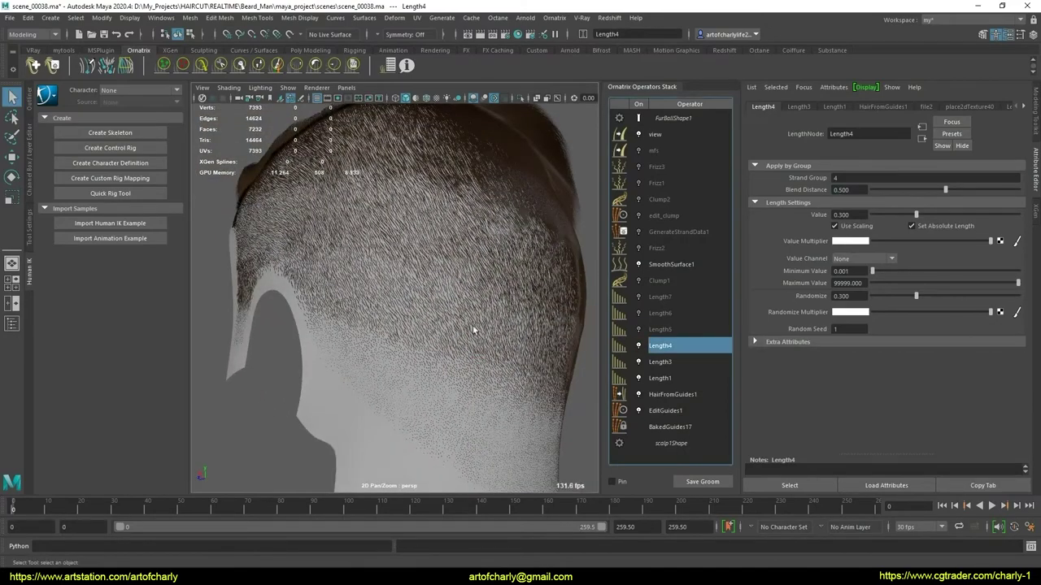
pyautogui.moveTo(472, 325)
pyautogui.keyDown('alt'); pyautogui.mouseDown()
pyautogui.moveTo(451, 301)
pyautogui.moveTo(452, 311)
pyautogui.mouseUp(); pyautogui.keyUp('alt')
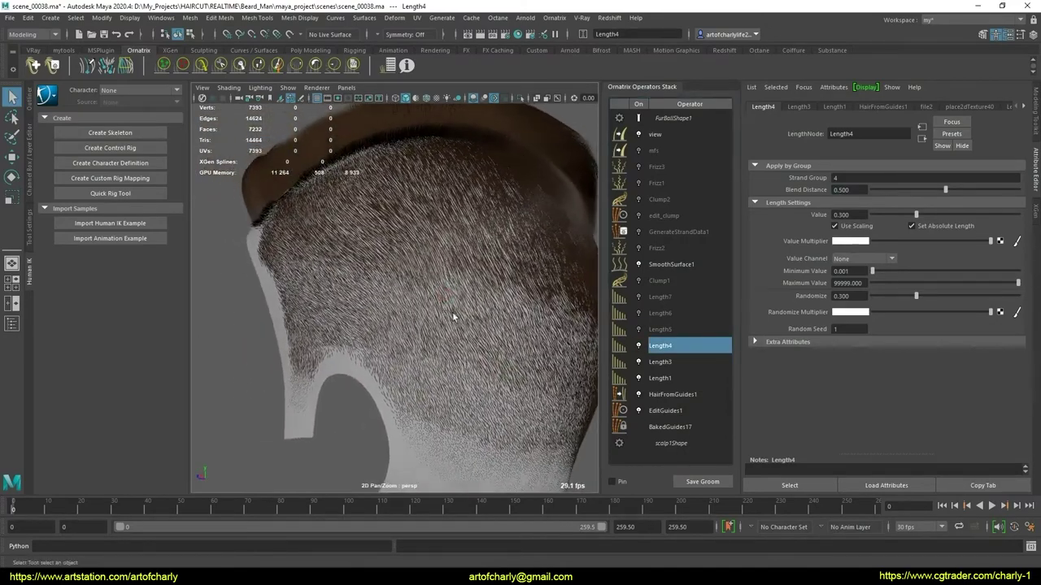
pyautogui.click(658, 328)
pyautogui.click(642, 328)
# Re-enable Length5 and toggle it to compare the hair from the back and side
pyautogui.click(643, 328)
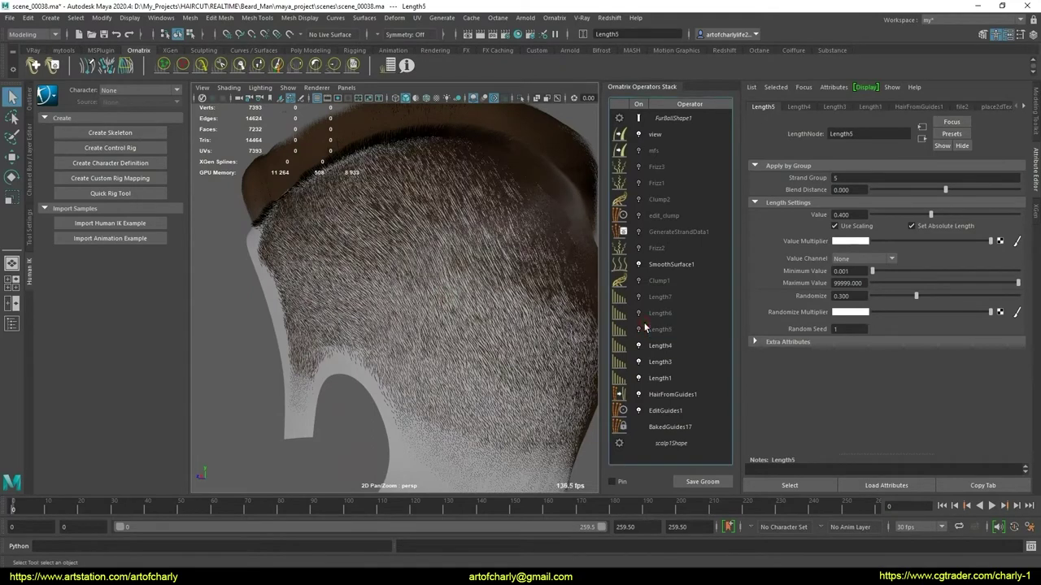
pyautogui.click(643, 327)
pyautogui.click(862, 189)
pyautogui.write('0.600')
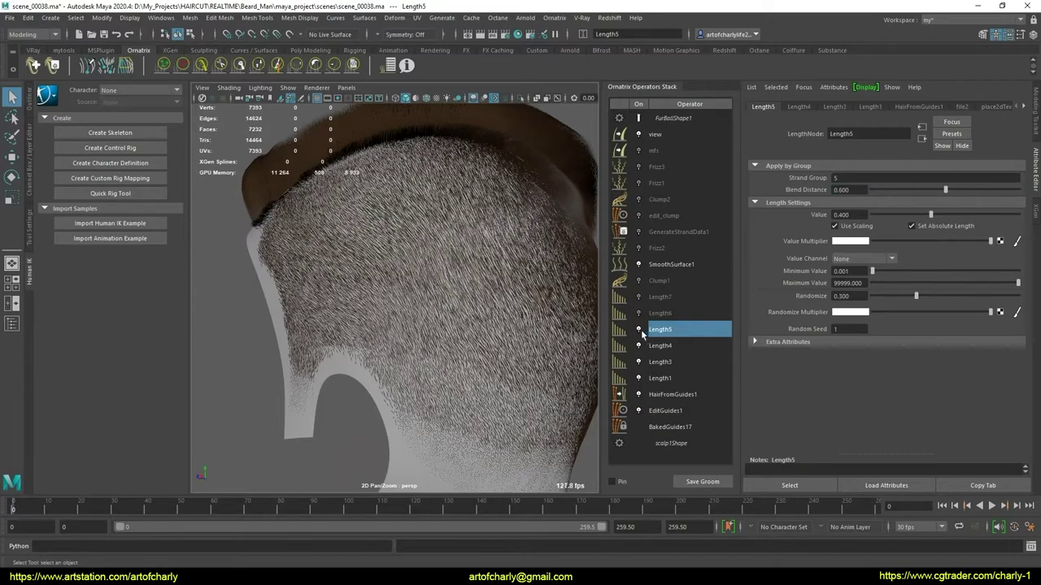
pyautogui.moveTo(471, 325)
pyautogui.keyDown('alt'); pyautogui.mouseDown()
pyautogui.moveTo(530, 323)
pyautogui.moveTo(583, 343)
pyautogui.mouseUp(); pyautogui.keyUp('alt')
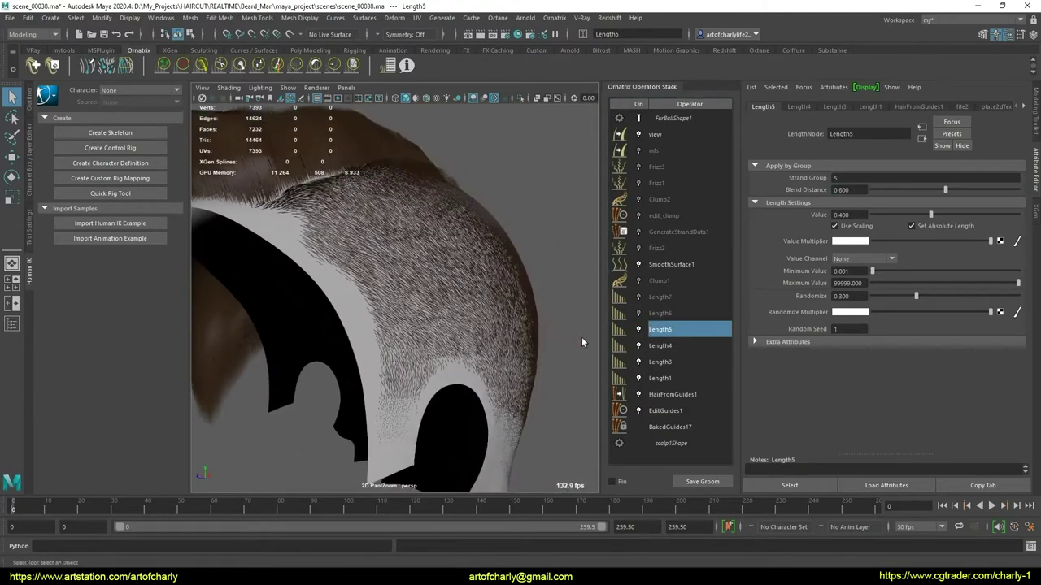
pyautogui.click(641, 335)
pyautogui.click(641, 335)
pyautogui.click(642, 335)
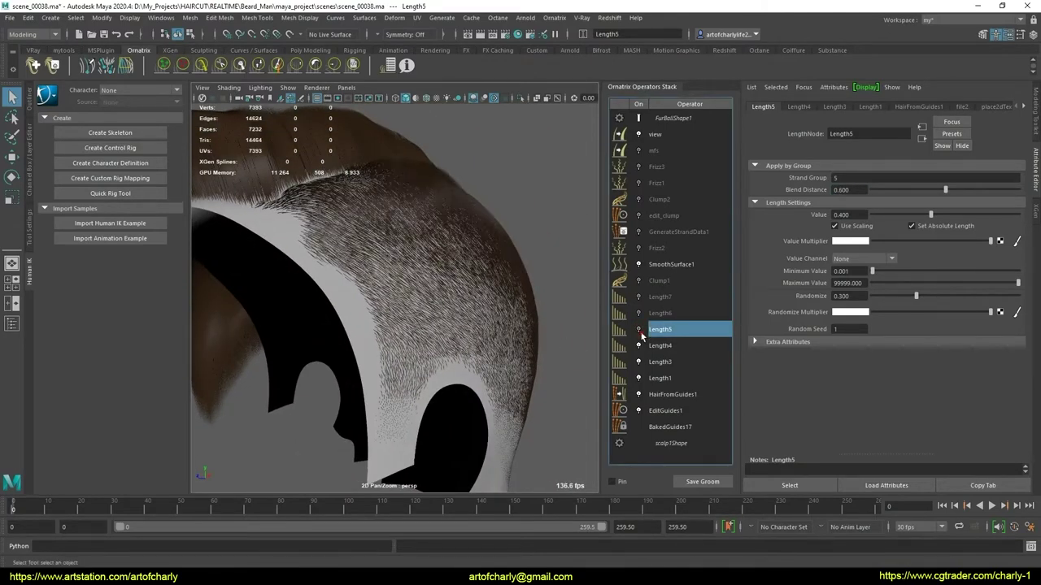
pyautogui.click(642, 335)
# Set Length5's length Value to 0.6 and compare the result on and off
pyautogui.click(860, 215)
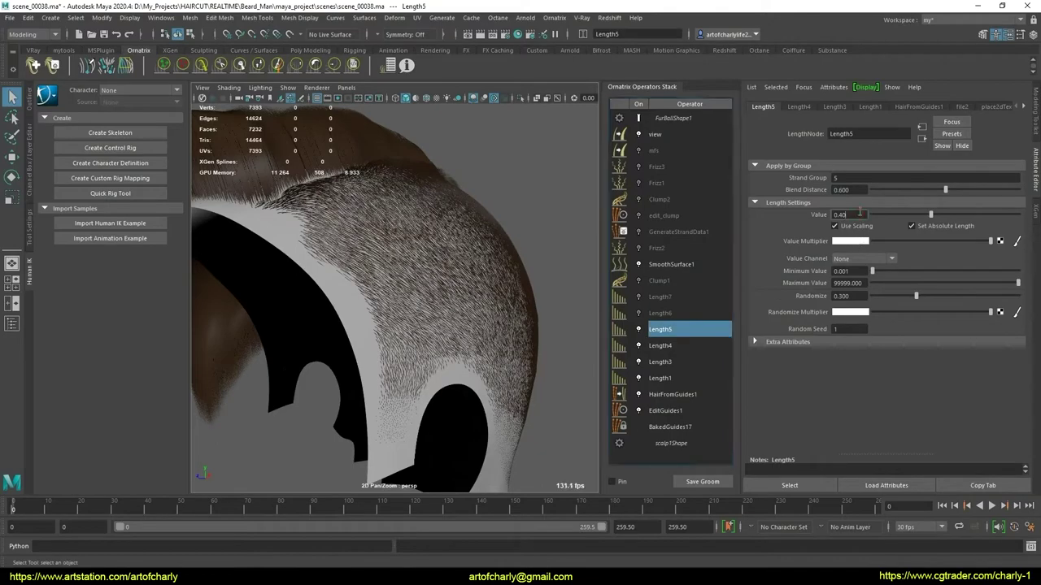
pyautogui.write('0.6')
pyautogui.press('Return')
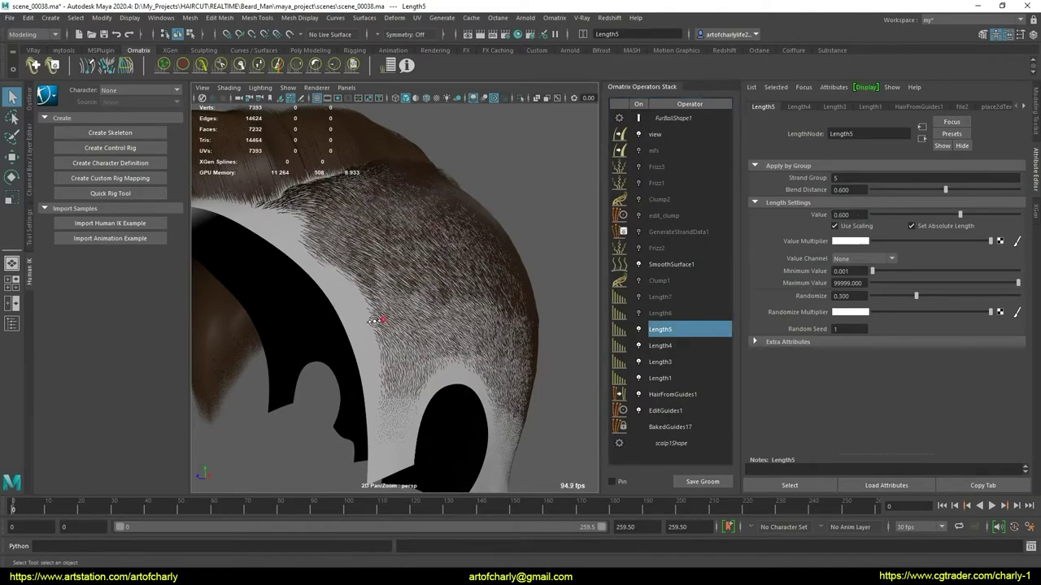
pyautogui.keyDown('alt'); pyautogui.moveTo(373, 321); pyautogui.dragTo(574, 345); pyautogui.keyUp('alt')
pyautogui.click(641, 330)
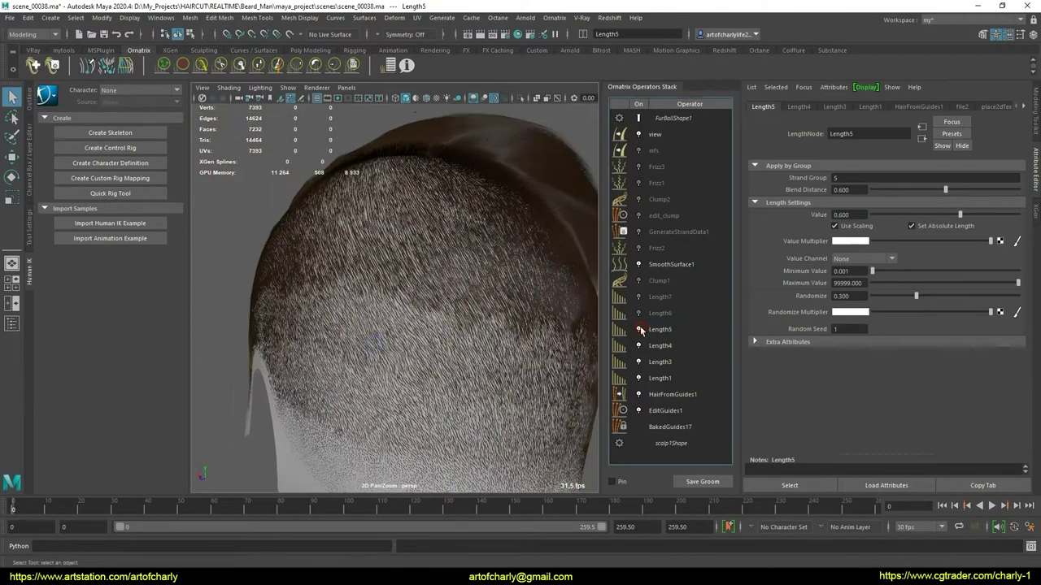
pyautogui.click(642, 330)
# Set Length5's Blend Distance to 1.000 and toggle it to check the fade
pyautogui.click(853, 190)
pyautogui.write('5.970')
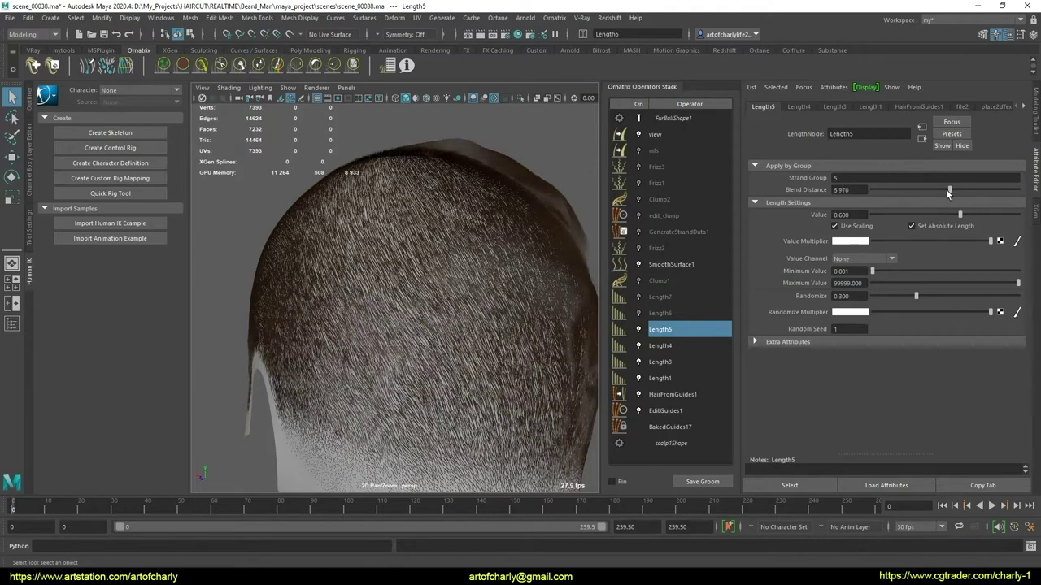
pyautogui.moveTo(949, 192); pyautogui.dragTo(945, 191)
pyautogui.click(846, 190)
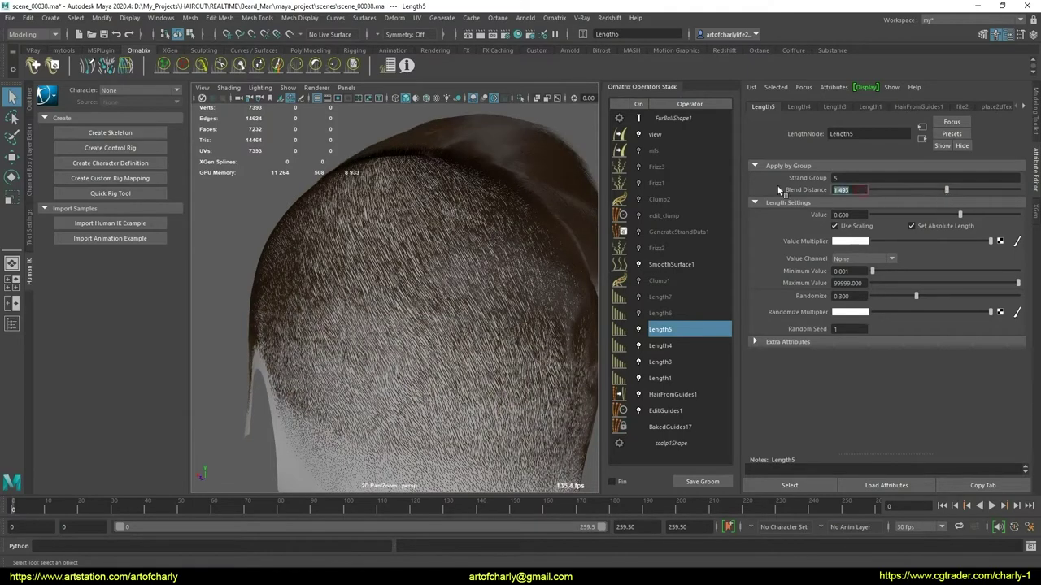
pyautogui.write('1')
pyautogui.press('Return')
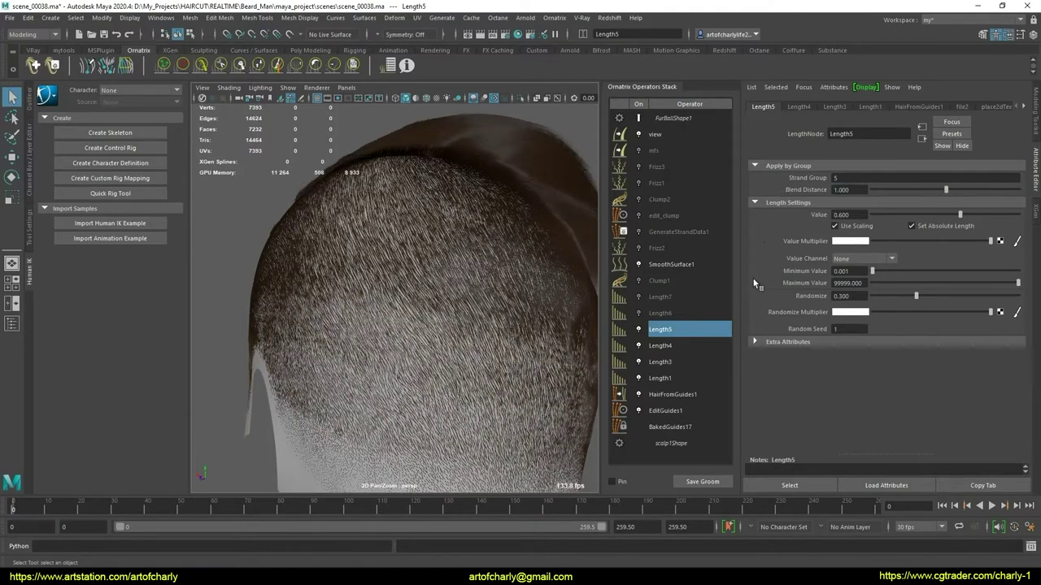
pyautogui.click(638, 329)
pyautogui.click(638, 330)
pyautogui.click(639, 330)
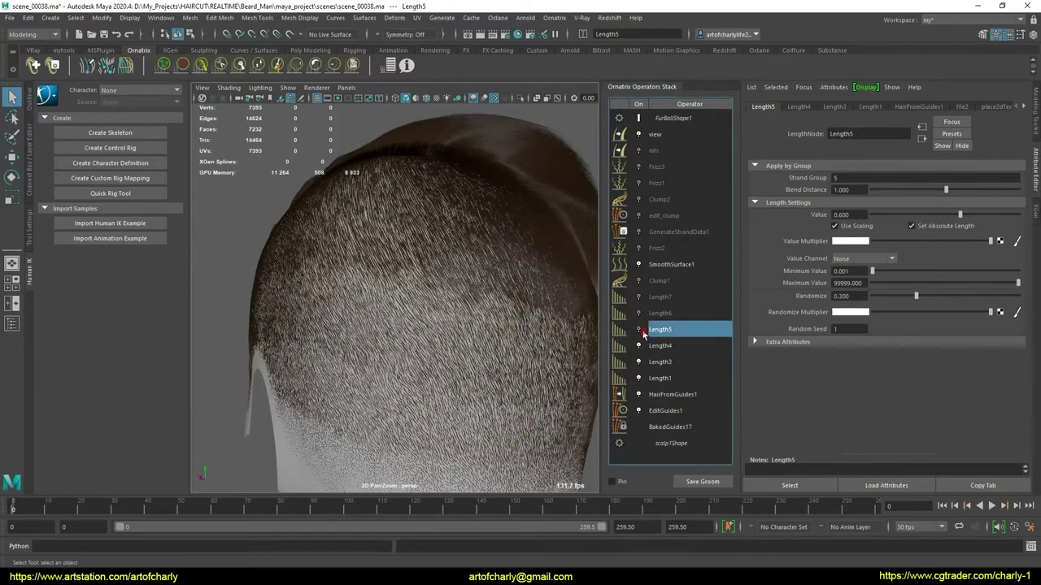
pyautogui.click(639, 329)
pyautogui.keyDown('alt'); pyautogui.moveTo(414, 331); pyautogui.dragTo(471, 340); pyautogui.keyUp('alt')
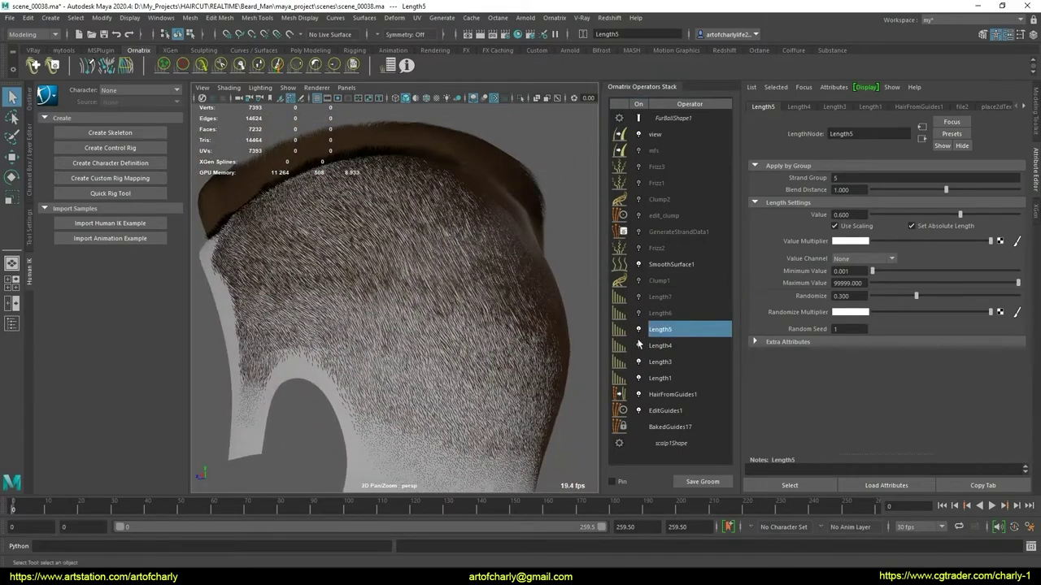
pyautogui.click(663, 314)
pyautogui.click(639, 313)
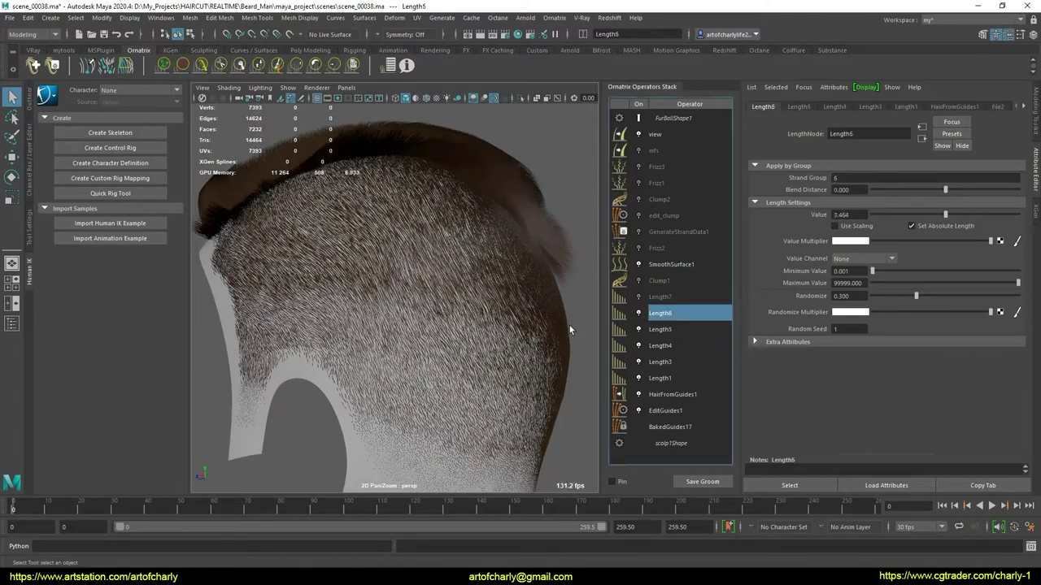
# Set Length6's Blend Distance to 1.2
pyautogui.keyDown('alt'); pyautogui.moveTo(569, 330); pyautogui.dragTo(546, 362); pyautogui.keyUp('alt')
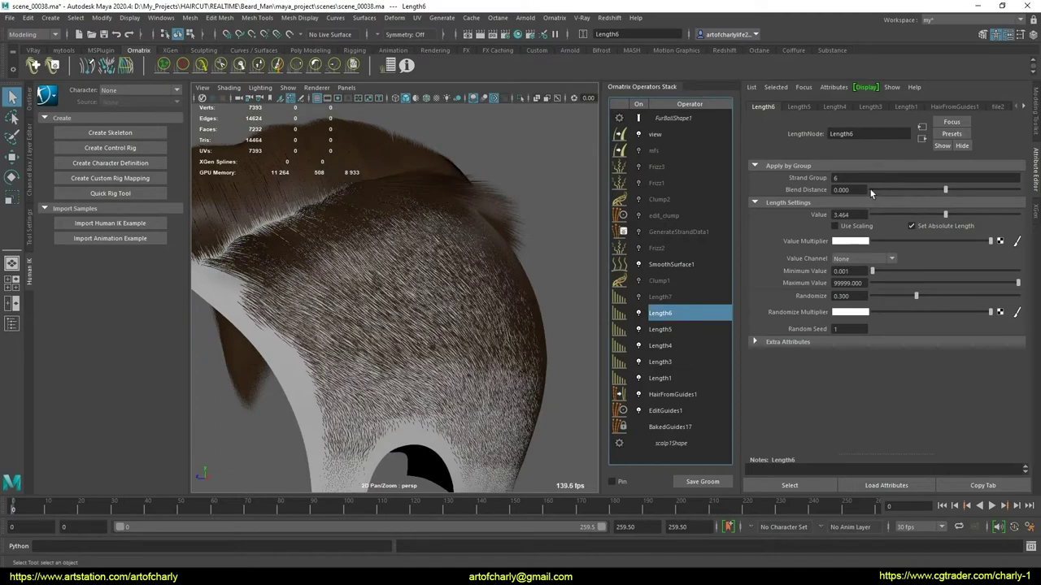
pyautogui.moveTo(951, 191); pyautogui.dragTo(822, 195)
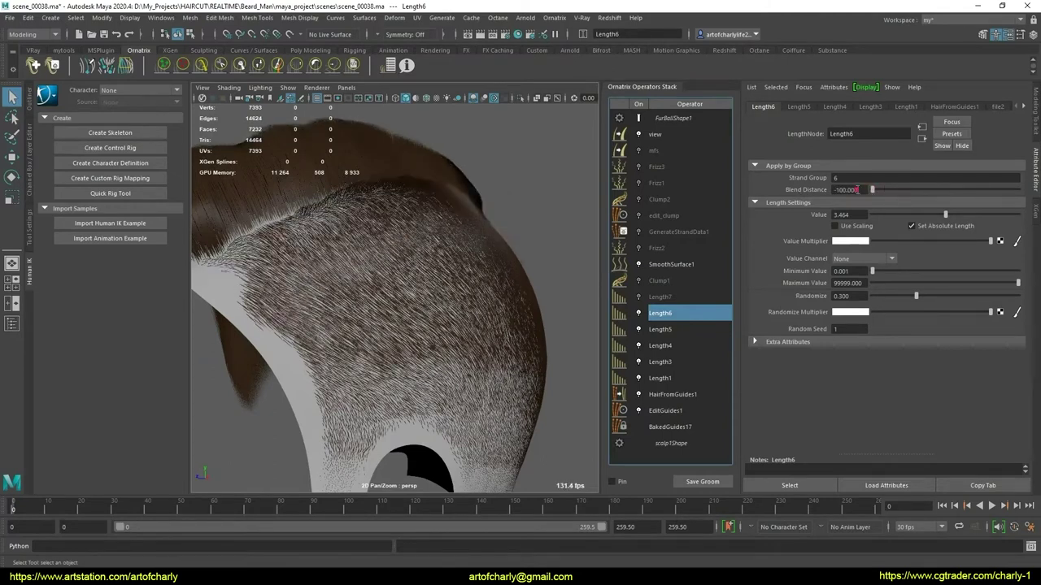
pyautogui.doubleClick(858, 190)
pyautogui.write('1.200')
pyautogui.press('Return')
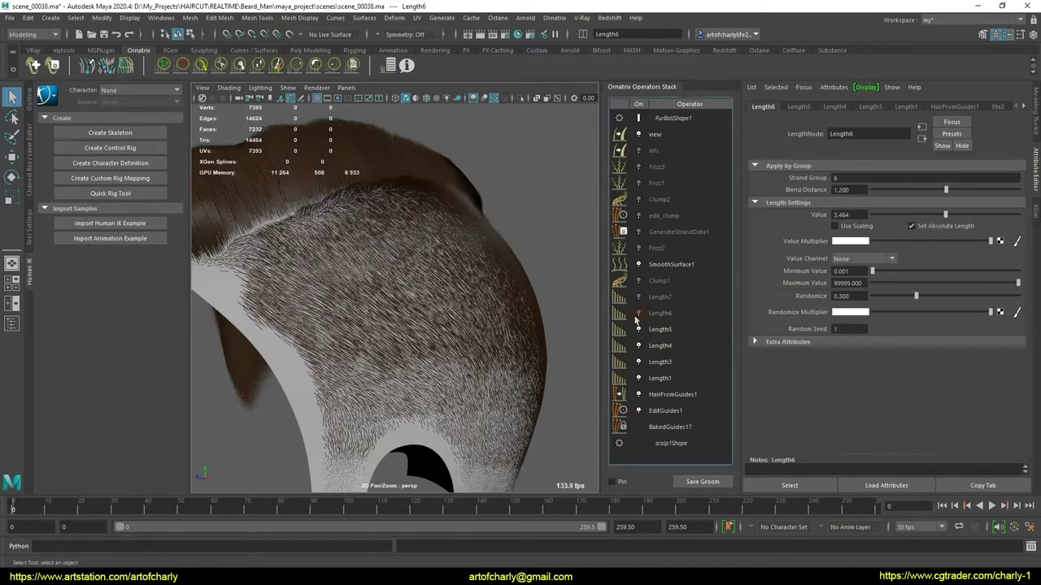
# Try Length6 Values of 1 and 2, toggling Use Scaling on and back off
pyautogui.press('f')
pyautogui.moveTo(423, 259)
pyautogui.keyDown('alt'); pyautogui.mouseDown()
pyautogui.moveTo(493, 328)
pyautogui.moveTo(434, 334)
pyautogui.moveTo(523, 321)
pyautogui.moveTo(529, 306)
pyautogui.moveTo(504, 313)
pyautogui.mouseUp(); pyautogui.keyUp('alt')
pyautogui.scroll(3, 493, 328)
pyautogui.scroll(3, 449, 345)
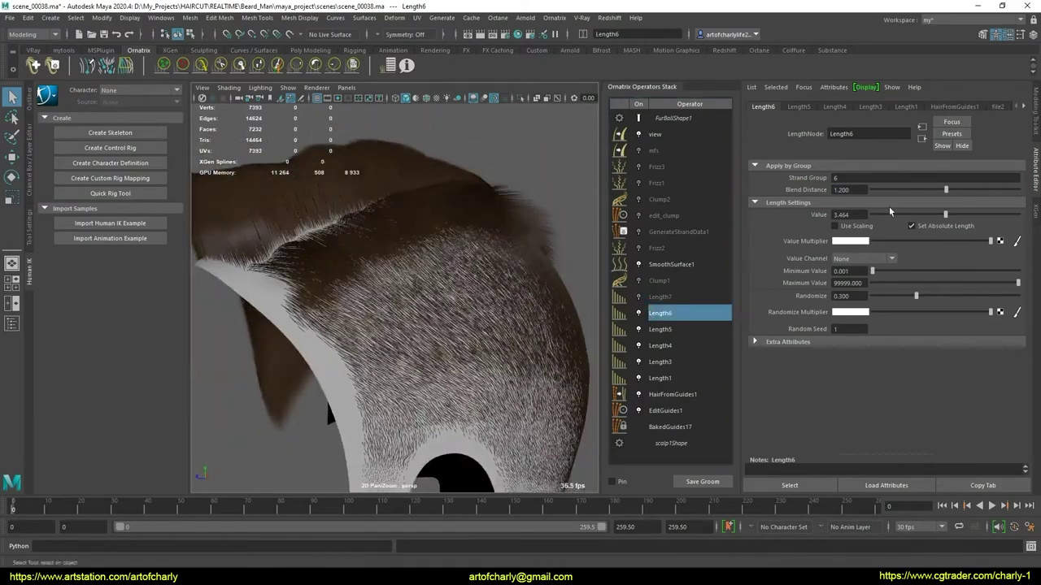
pyautogui.write('1')
pyautogui.press('Return')
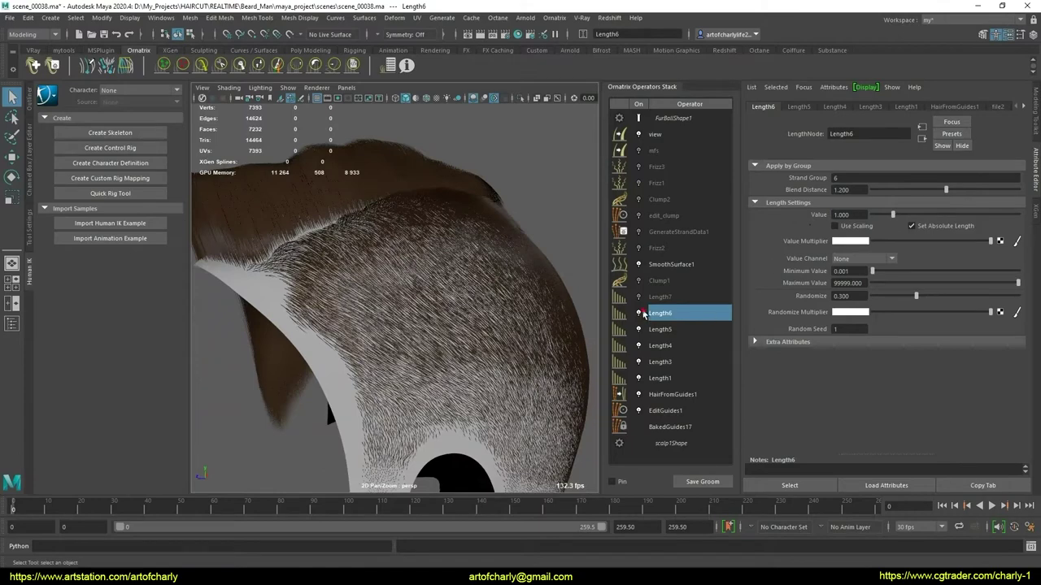
pyautogui.doubleClick(849, 215)
pyautogui.write('2')
pyautogui.press('Return')
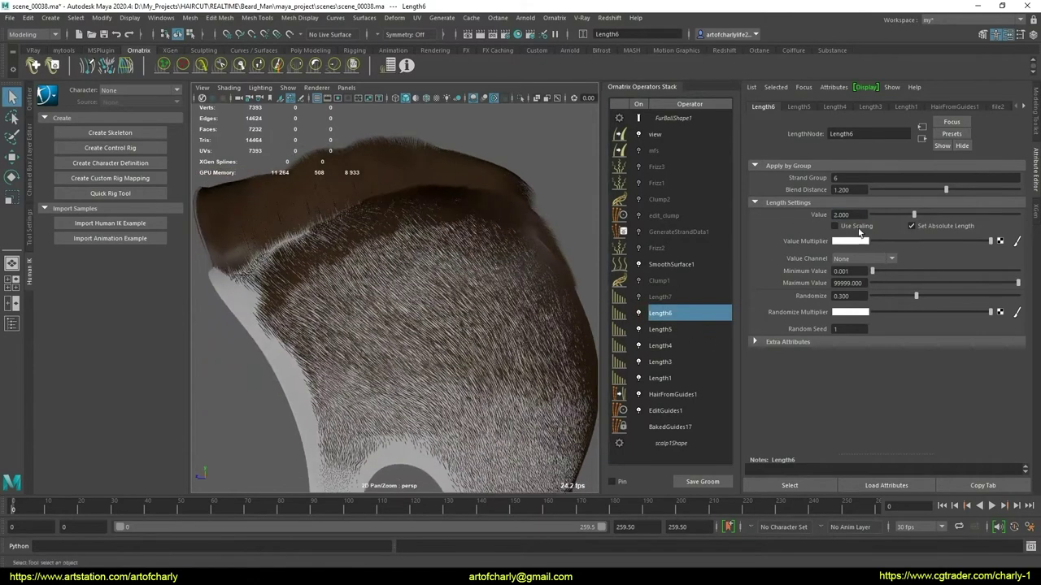
pyautogui.click(849, 228)
pyautogui.click(849, 229)
# Return Length6's Value to 1, compare with Length5, then settle on 0.7
pyautogui.moveTo(558, 276)
pyautogui.keyDown('alt'); pyautogui.mouseDown()
pyautogui.moveTo(592, 286)
pyautogui.moveTo(380, 319)
pyautogui.moveTo(406, 313)
pyautogui.mouseUp(); pyautogui.keyUp('alt')
pyautogui.doubleClick(846, 215)
pyautogui.write('1')
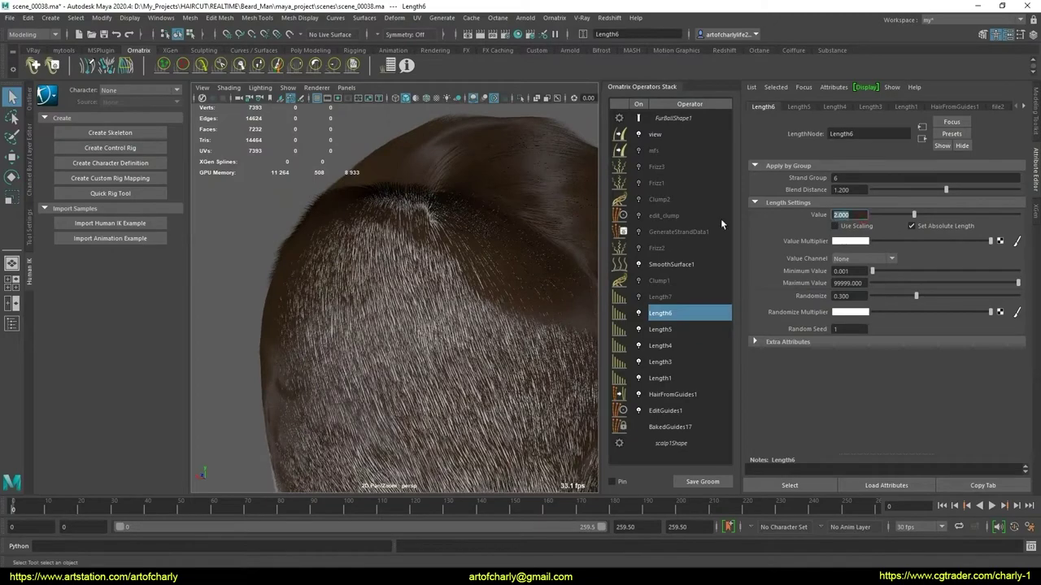
pyautogui.press('Return')
pyautogui.moveTo(438, 257)
pyautogui.keyDown('alt'); pyautogui.mouseDown()
pyautogui.moveTo(587, 256)
pyautogui.moveTo(557, 225)
pyautogui.moveTo(602, 244)
pyautogui.mouseUp(); pyautogui.keyUp('alt')
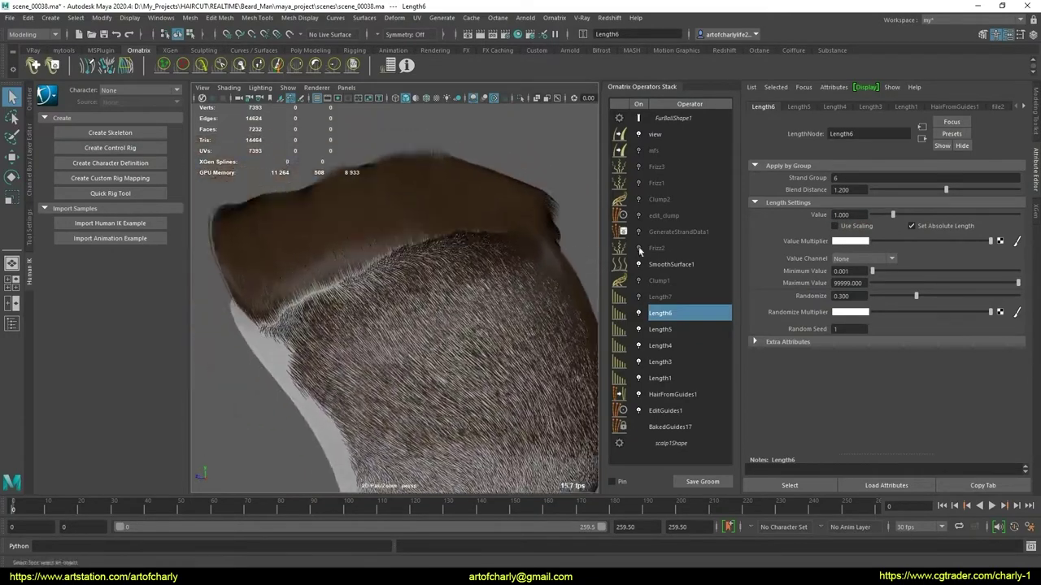
pyautogui.click(671, 330)
pyautogui.click(674, 315)
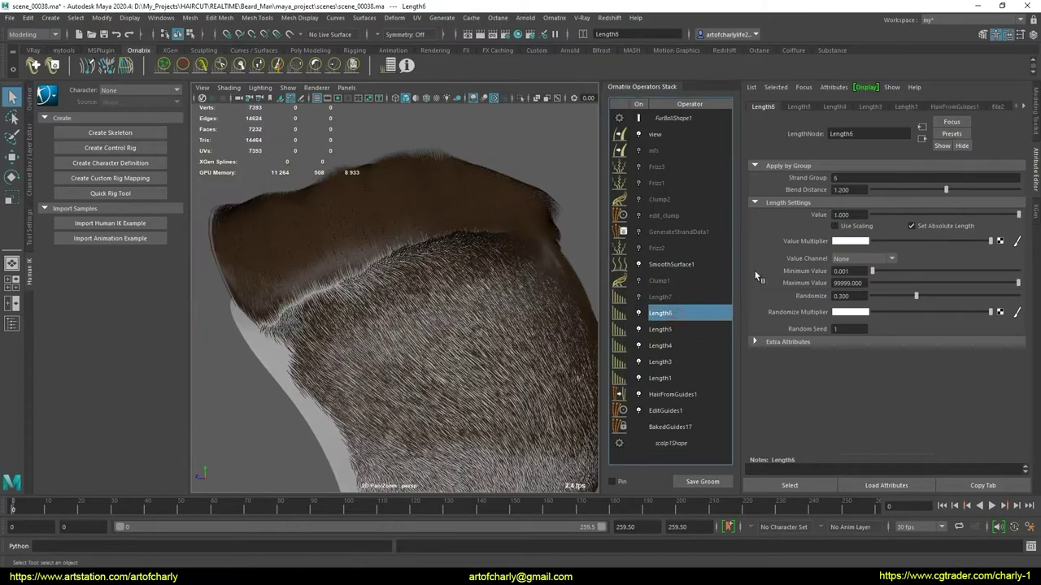
pyautogui.doubleClick(845, 215)
pyautogui.write('0.7')
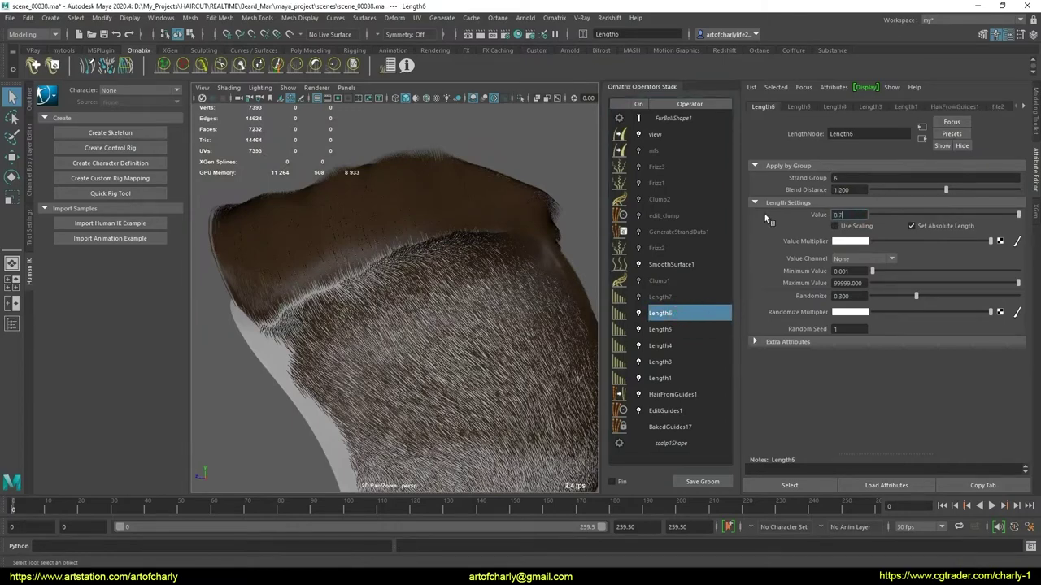
pyautogui.press('Return')
pyautogui.keyDown('alt'); pyautogui.moveTo(485, 348); pyautogui.dragTo(644, 328); pyautogui.keyUp('alt')
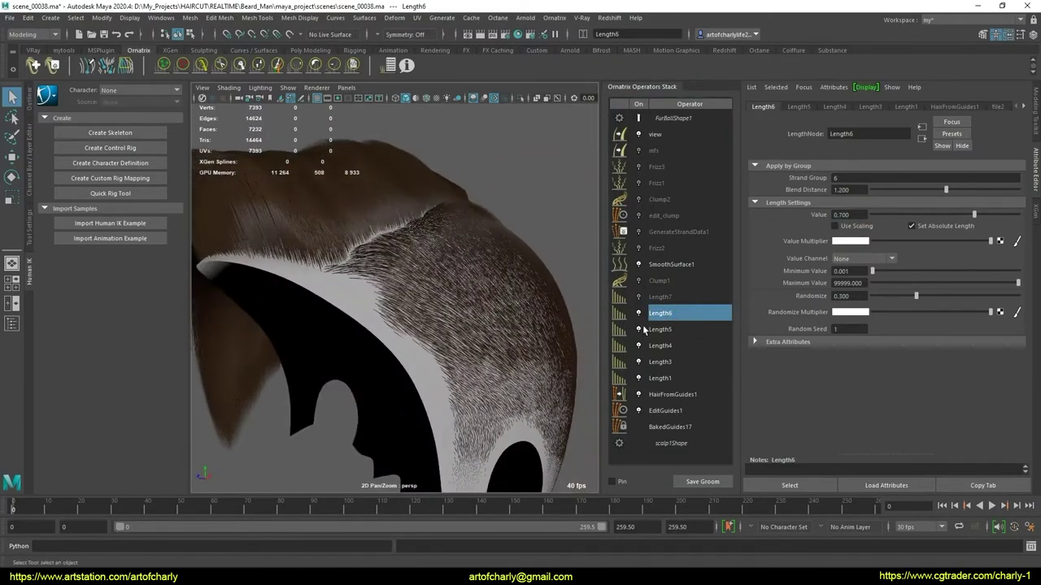
pyautogui.keyDown('alt'); pyautogui.moveTo(452, 295); pyautogui.dragTo(521, 303); pyautogui.keyUp('alt')
# Select Length7 and orbit around the head to see the hair's right side
pyautogui.click(674, 297)
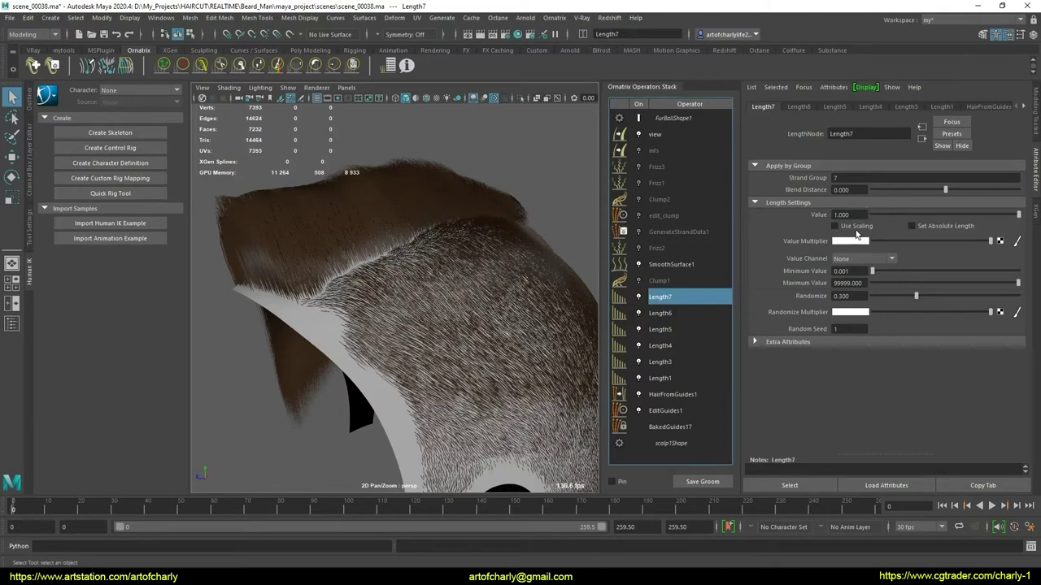
pyautogui.keyDown('alt'); pyautogui.moveTo(495, 305); pyautogui.dragTo(561, 306); pyautogui.keyUp('alt')
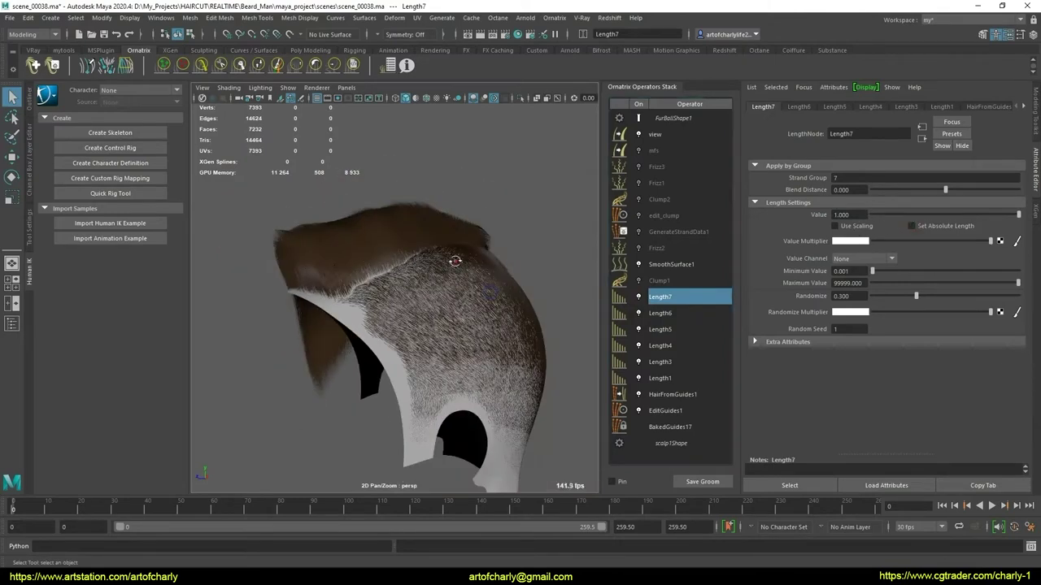
pyautogui.keyDown('alt'); pyautogui.moveTo(439, 329); pyautogui.dragTo(524, 317); pyautogui.keyUp('alt')
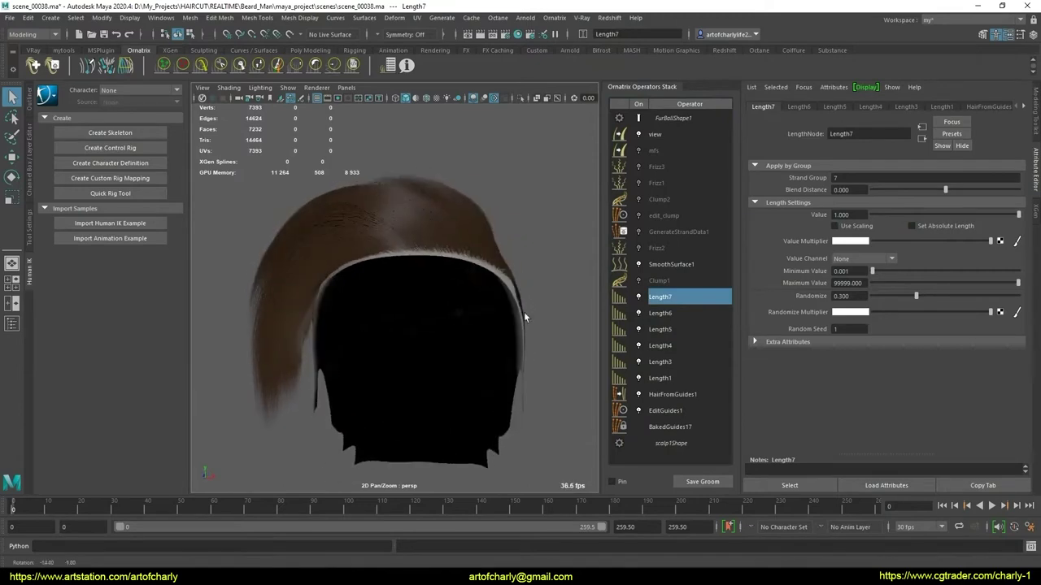
pyautogui.keyDown('alt'); pyautogui.moveTo(280, 388); pyautogui.dragTo(425, 309); pyautogui.keyUp('alt')
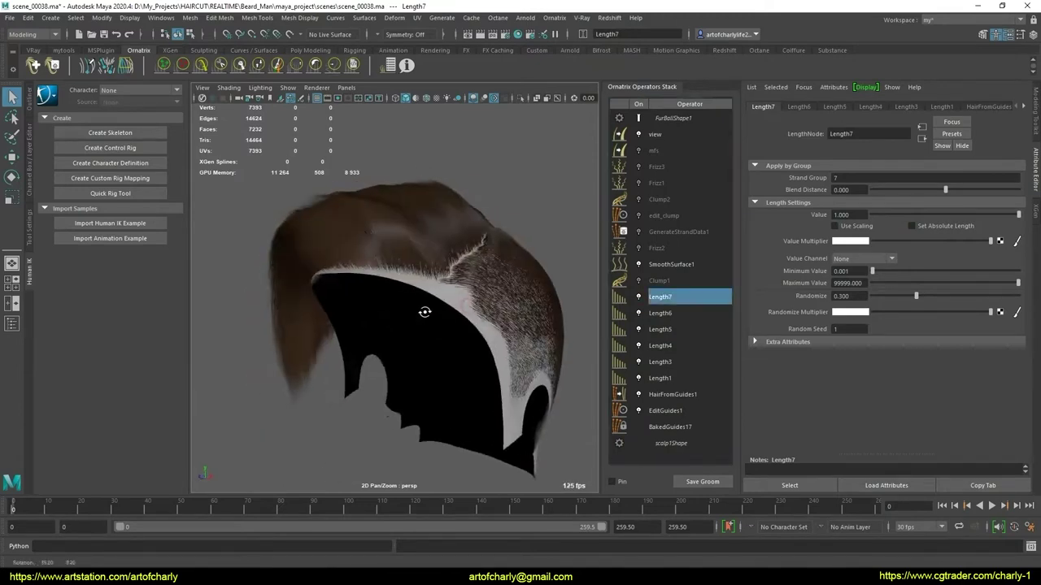
# Set Length7's Randomize to 0.300 and inspect the fade edge up close
pyautogui.click(850, 296)
pyautogui.write('0')
pyautogui.press('Return')
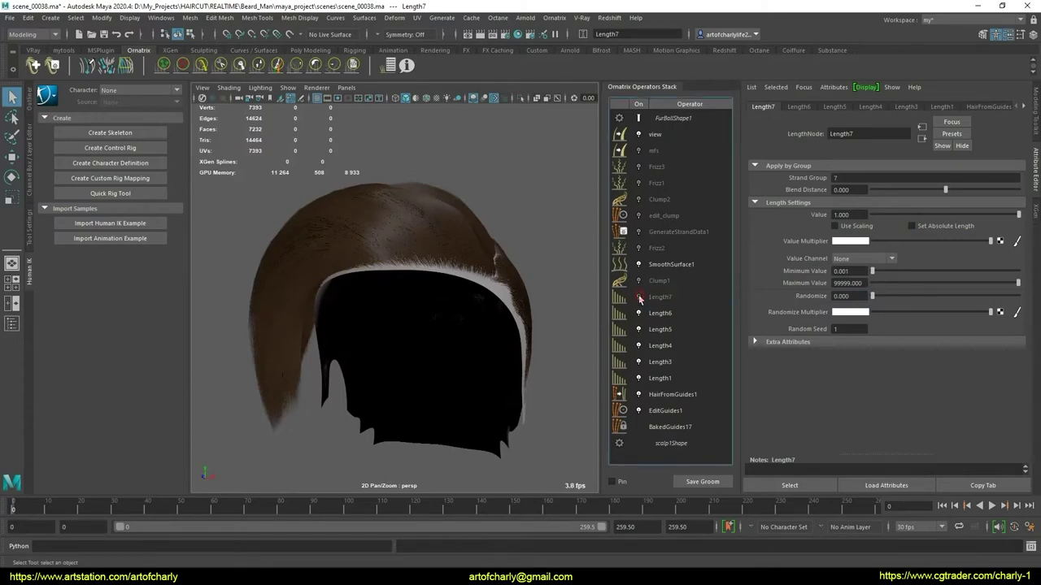
pyautogui.moveTo(342, 277)
pyautogui.keyDown('alt'); pyautogui.mouseDown()
pyautogui.moveTo(401, 319)
pyautogui.moveTo(455, 309)
pyautogui.mouseUp(); pyautogui.keyUp('alt')
pyautogui.press('BackSpace')
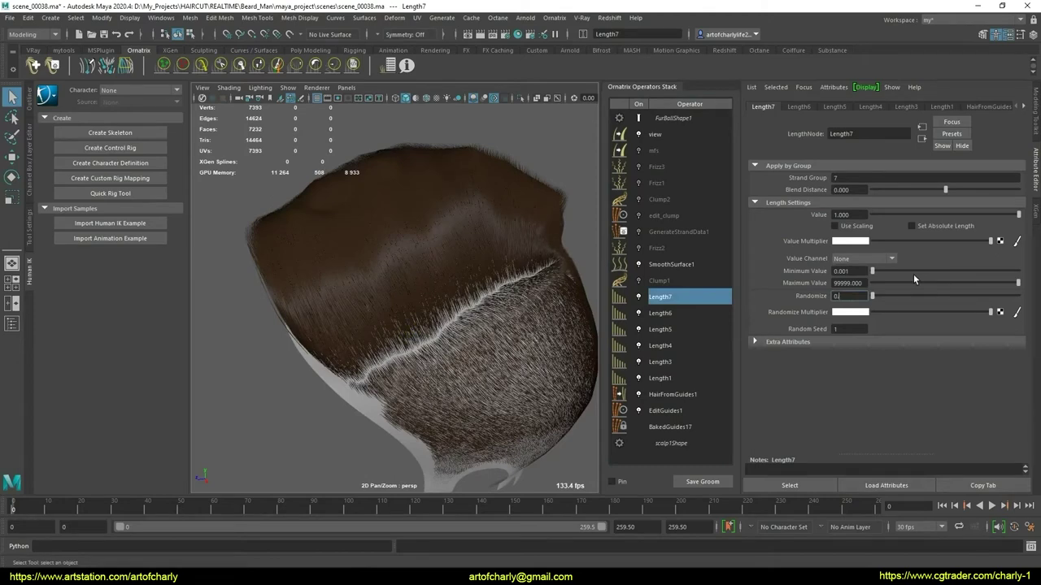
pyautogui.write('3')
pyautogui.press('Return')
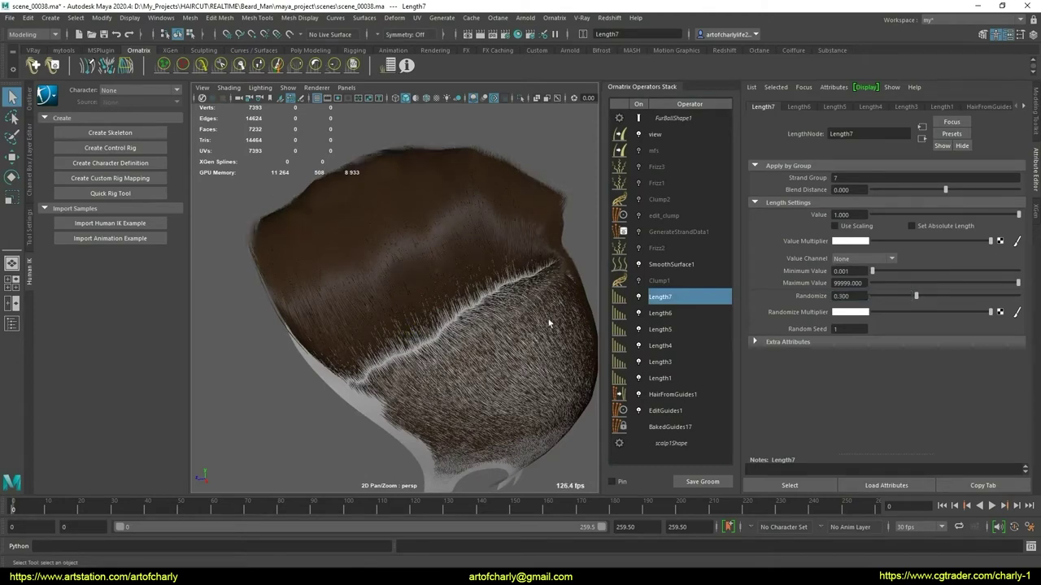
pyautogui.keyDown('alt'); pyautogui.moveTo(549, 323); pyautogui.dragTo(437, 334); pyautogui.keyUp('alt')
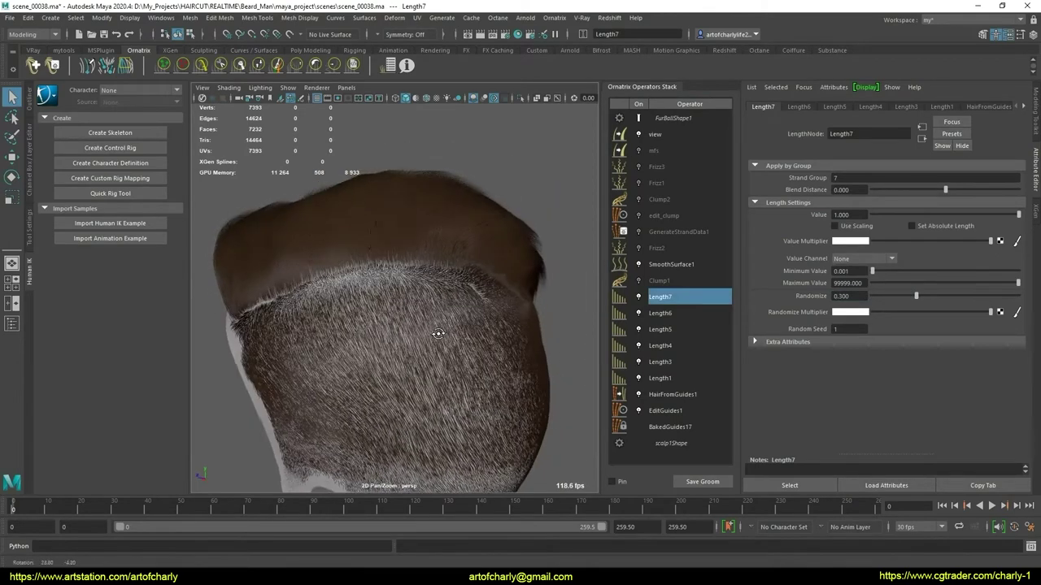
pyautogui.moveTo(488, 325)
pyautogui.keyDown('alt'); pyautogui.mouseDown(button='right')
pyautogui.moveTo(519, 331)
pyautogui.moveTo(810, 229)
pyautogui.mouseUp(button='right'); pyautogui.keyUp('alt')
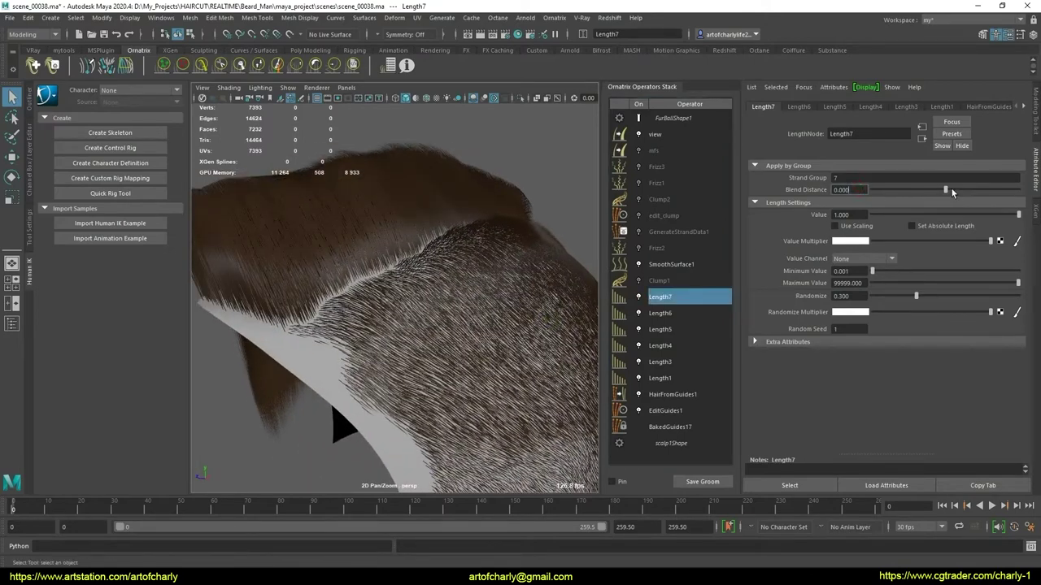
# Test positive and negative Blend Distance values on Length7, then reset it to 0
pyautogui.moveTo(953, 192); pyautogui.dragTo(950, 192)
pyautogui.write('-')
pyautogui.press('Return')
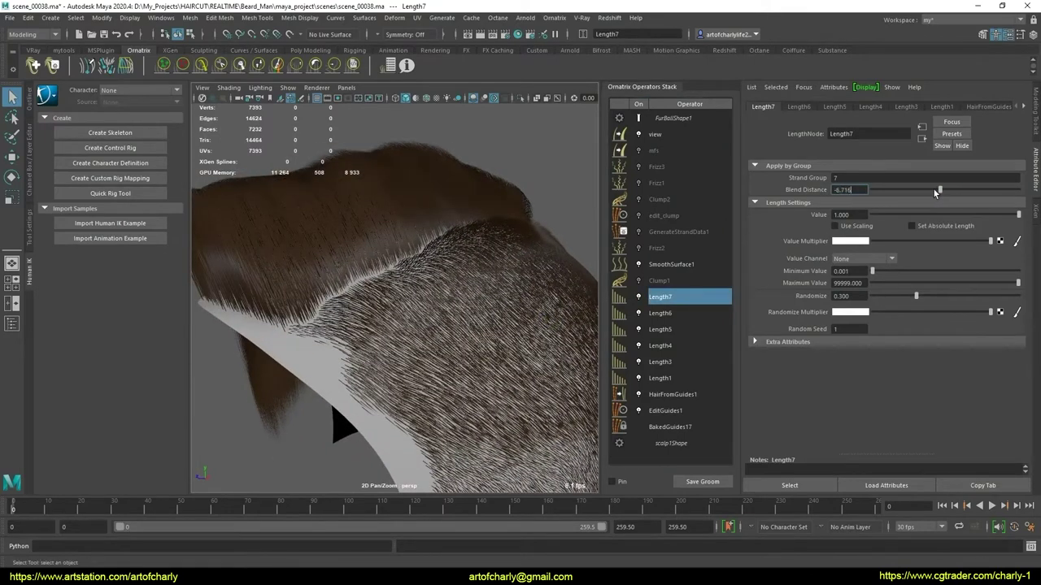
pyautogui.moveTo(910, 188); pyautogui.dragTo(939, 188)
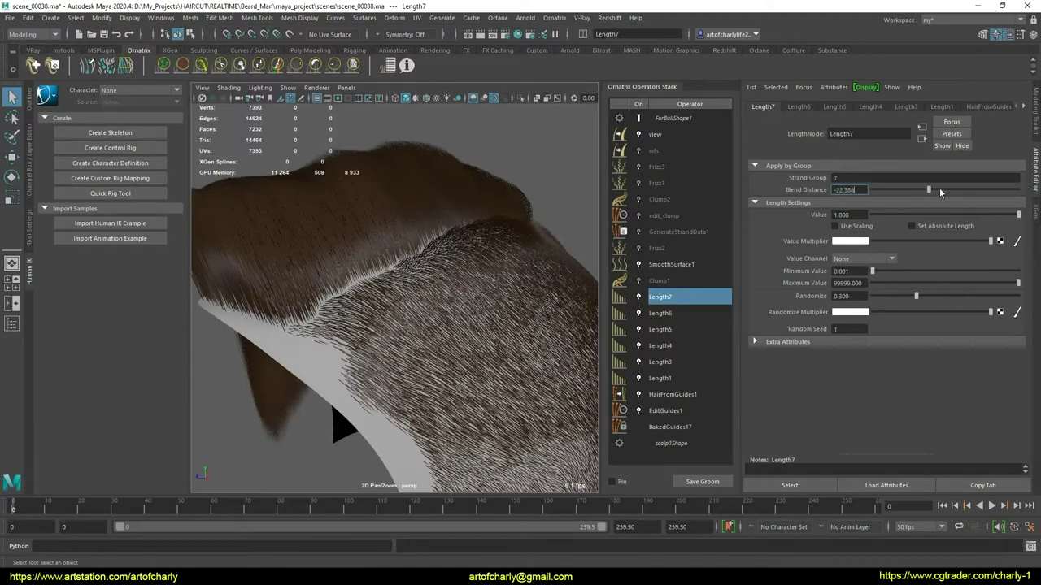
pyautogui.write('0')
pyautogui.press('Return')
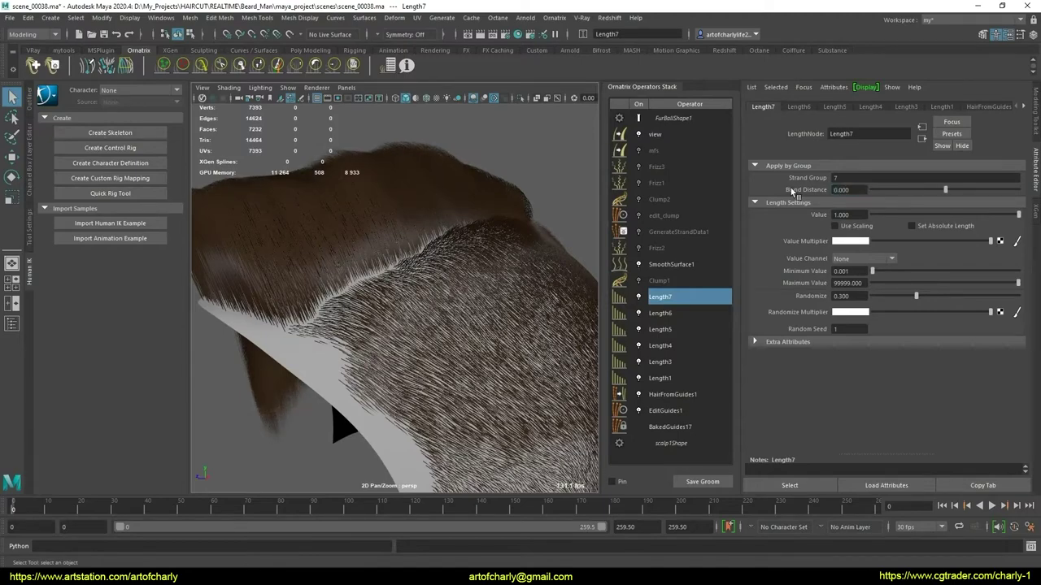
pyautogui.keyDown('alt'); pyautogui.moveTo(586, 254); pyautogui.dragTo(541, 272); pyautogui.keyUp('alt')
pyautogui.moveTo(478, 281)
pyautogui.keyDown('alt'); pyautogui.mouseDown()
pyautogui.moveTo(441, 297)
pyautogui.moveTo(511, 297)
pyautogui.moveTo(534, 312)
pyautogui.moveTo(519, 253)
pyautogui.moveTo(313, 260)
pyautogui.moveTo(279, 251)
pyautogui.moveTo(415, 368)
pyautogui.mouseUp(); pyautogui.keyUp('alt')
pyautogui.moveTo(415, 368)
pyautogui.mouseDown(button='right')
pyautogui.moveTo(546, 389)
pyautogui.moveTo(416, 352)
pyautogui.moveTo(461, 343)
pyautogui.moveTo(437, 284)
pyautogui.moveTo(407, 297)
pyautogui.moveTo(476, 292)
pyautogui.moveTo(464, 296)
pyautogui.moveTo(385, 209)
pyautogui.mouseUp(button='right')
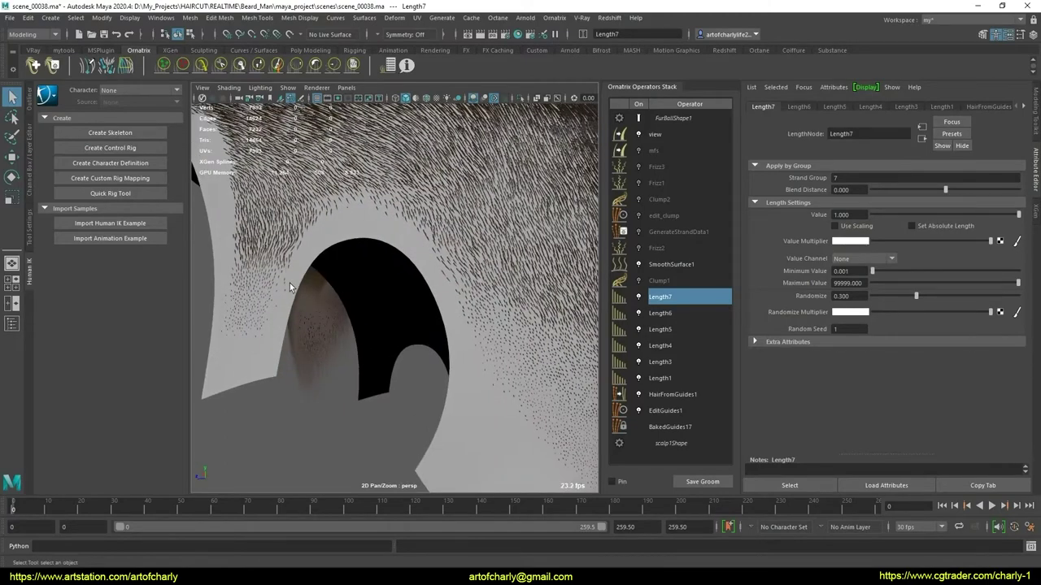
pyautogui.moveTo(291, 287)
pyautogui.keyDown('alt'); pyautogui.mouseDown()
pyautogui.moveTo(309, 229)
pyautogui.moveTo(360, 302)
pyautogui.moveTo(407, 337)
pyautogui.moveTo(386, 273)
pyautogui.moveTo(376, 320)
pyautogui.moveTo(380, 300)
pyautogui.moveTo(384, 315)
pyautogui.moveTo(360, 299)
pyautogui.moveTo(442, 395)
pyautogui.moveTo(418, 355)
pyautogui.moveTo(434, 395)
pyautogui.moveTo(360, 399)
pyautogui.moveTo(525, 365)
pyautogui.moveTo(448, 282)
pyautogui.moveTo(403, 346)
pyautogui.moveTo(490, 379)
pyautogui.moveTo(428, 339)
pyautogui.moveTo(488, 344)
pyautogui.moveTo(485, 375)
pyautogui.mouseUp(); pyautogui.keyUp('alt')
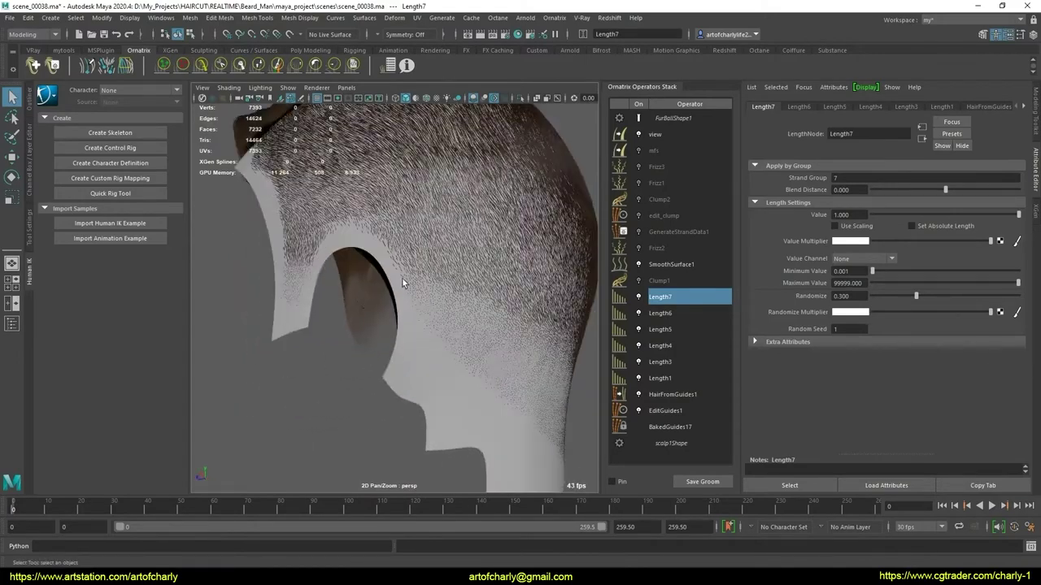
pyautogui.moveTo(402, 277)
pyautogui.keyDown('alt'); pyautogui.mouseDown()
pyautogui.moveTo(447, 363)
pyautogui.moveTo(472, 348)
pyautogui.moveTo(446, 364)
pyautogui.moveTo(376, 306)
pyautogui.moveTo(377, 319)
pyautogui.moveTo(321, 341)
pyautogui.moveTo(222, 346)
pyautogui.moveTo(495, 332)
pyautogui.moveTo(532, 288)
pyautogui.moveTo(493, 348)
pyautogui.moveTo(444, 360)
pyautogui.moveTo(464, 383)
pyautogui.moveTo(446, 348)
pyautogui.mouseUp(); pyautogui.keyUp('alt')
pyautogui.keyDown('alt'); pyautogui.moveTo(446, 348); pyautogui.dragTo(463, 329, button='right'); pyautogui.keyUp('alt')
pyautogui.moveTo(464, 329)
pyautogui.keyDown('alt'); pyautogui.mouseDown()
pyautogui.moveTo(476, 332)
pyautogui.moveTo(456, 350)
pyautogui.moveTo(417, 349)
pyautogui.moveTo(441, 384)
pyautogui.moveTo(417, 356)
pyautogui.moveTo(497, 349)
pyautogui.moveTo(506, 426)
pyautogui.mouseUp(); pyautogui.keyUp('alt')
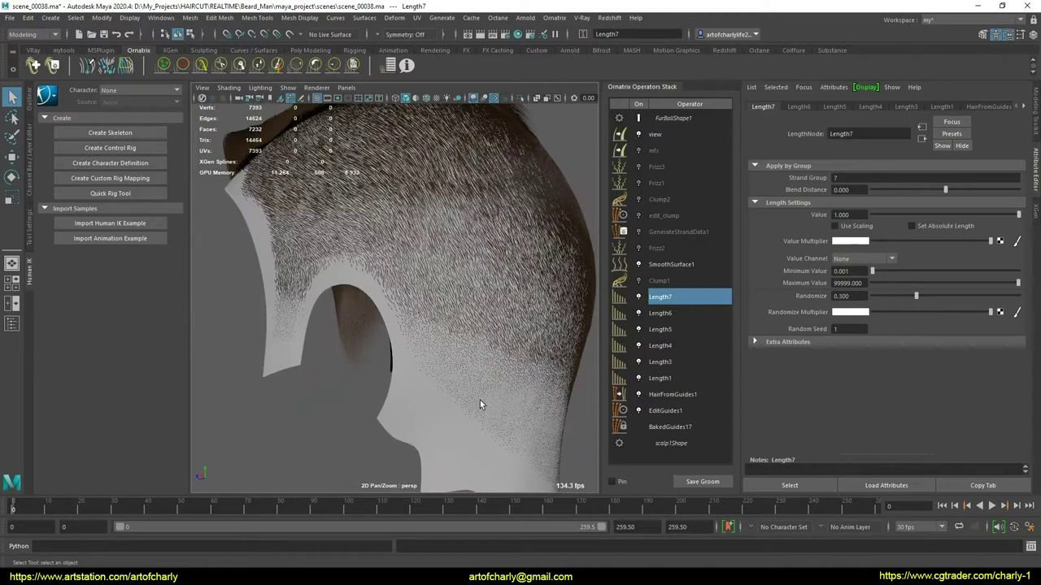
pyautogui.keyDown('alt'); pyautogui.moveTo(477, 380); pyautogui.dragTo(563, 386); pyautogui.keyUp('alt')
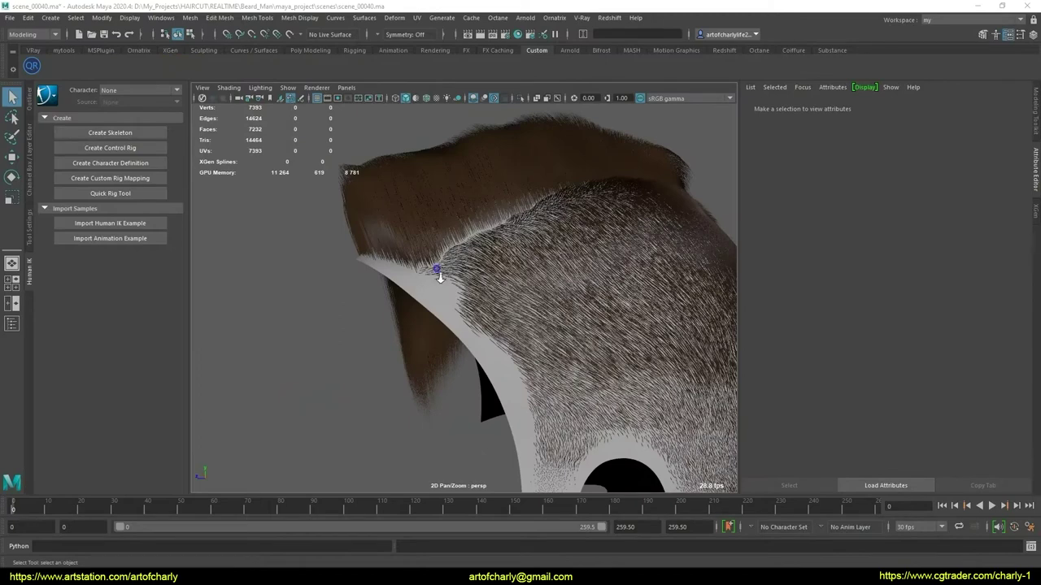
pyautogui.moveTo(439, 276); pyautogui.dragTo(447, 278)
pyautogui.click(415, 241)
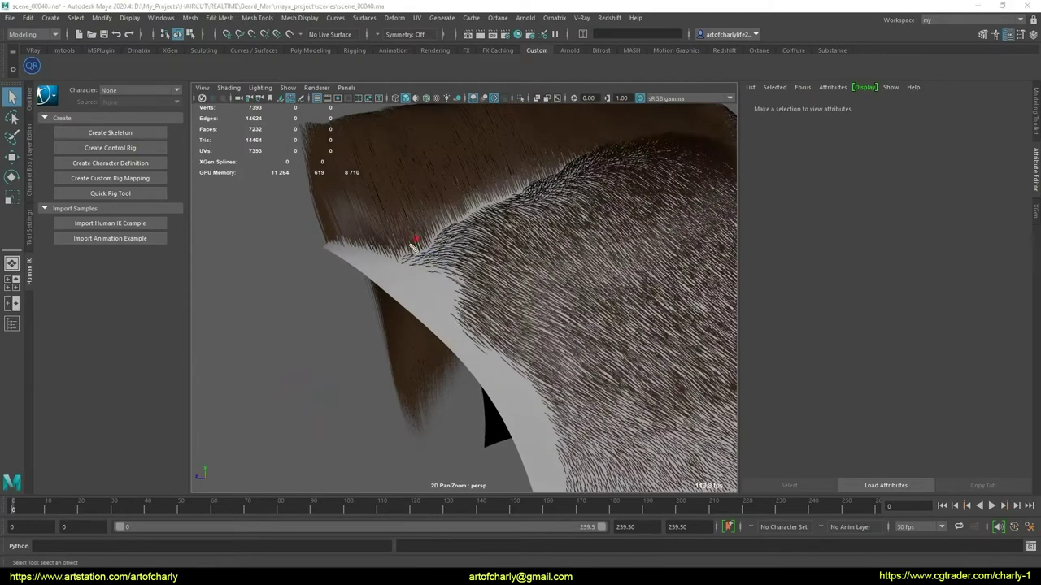
pyautogui.moveTo(411, 240); pyautogui.dragTo(424, 263)
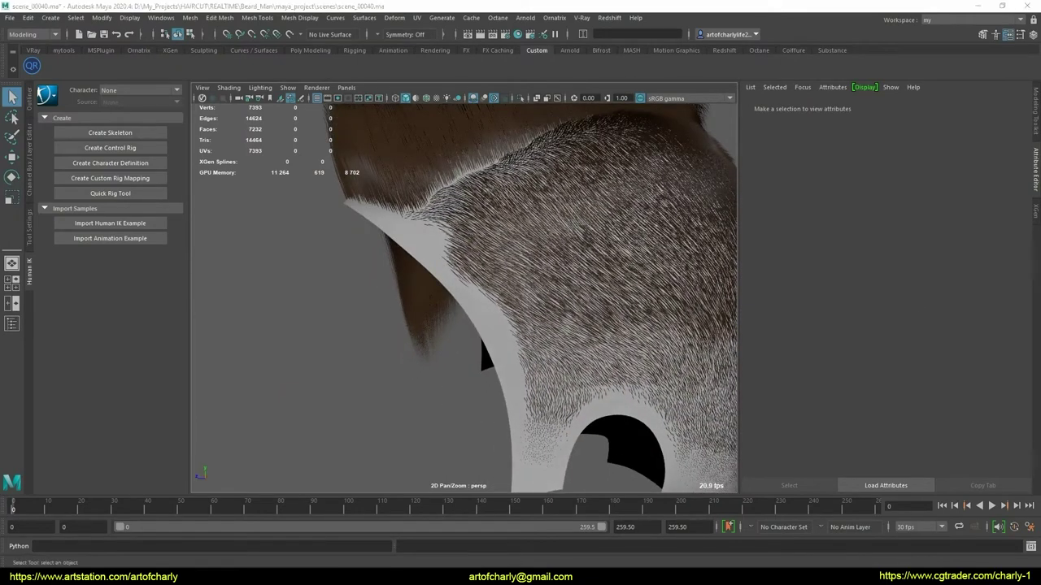
pyautogui.moveTo(500, 357); pyautogui.dragTo(466, 338, button='middle')
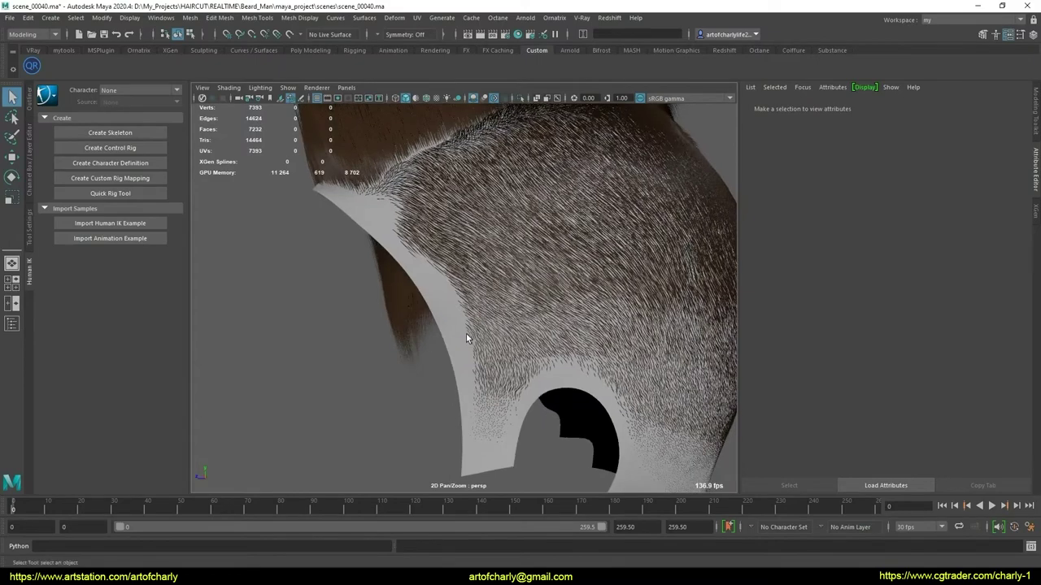
pyautogui.scroll(2, 407, 284)
pyautogui.scroll(2, 435, 295)
pyautogui.scroll(2, 434, 295)
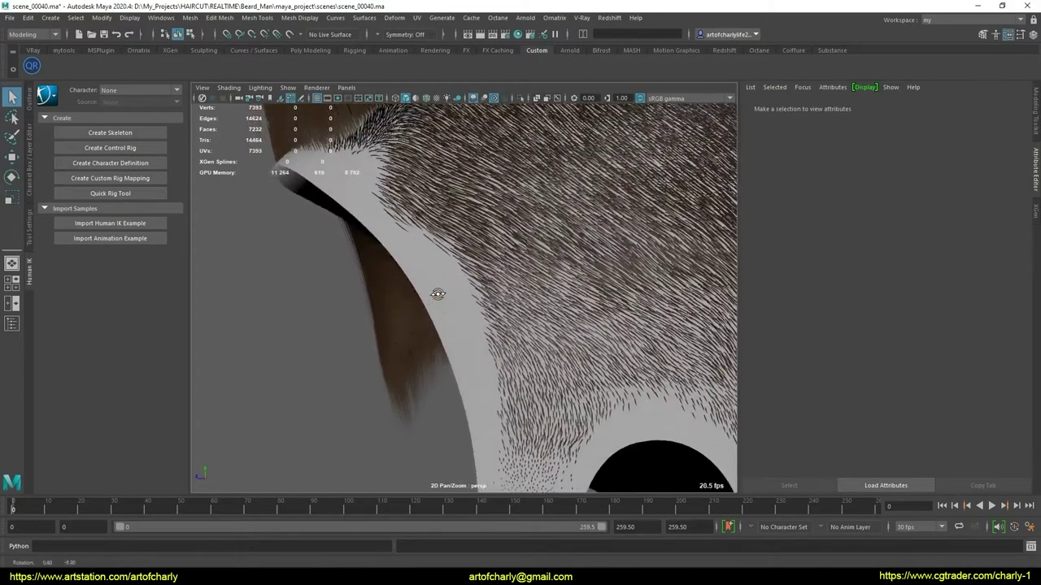
pyautogui.scroll(1, 430, 270)
pyautogui.scroll(2, 430, 268)
pyautogui.scroll(2, 427, 270)
pyautogui.scroll(1, 424, 272)
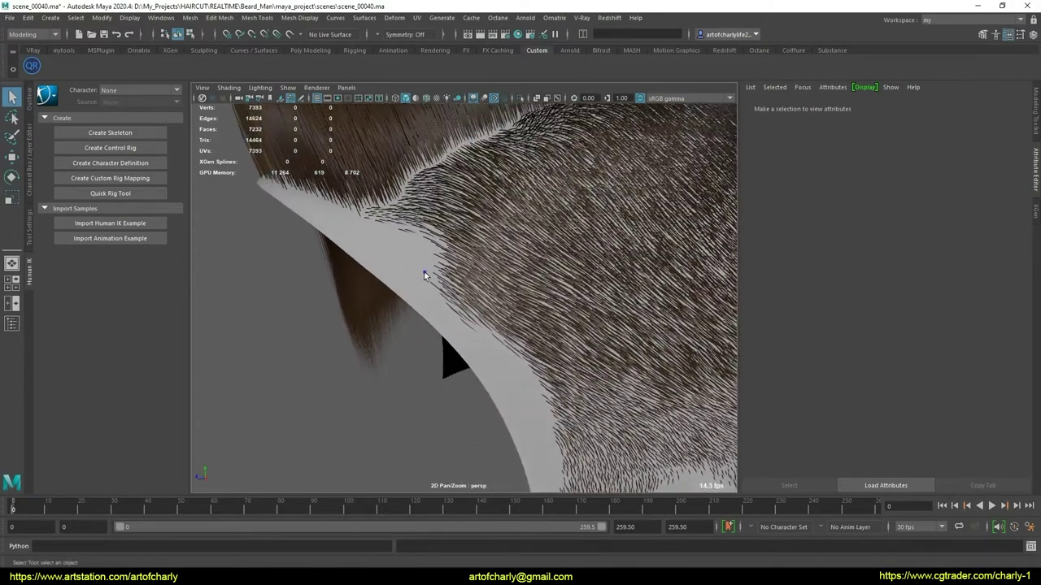
pyautogui.scroll(2, 439, 309)
pyautogui.scroll(2, 451, 329)
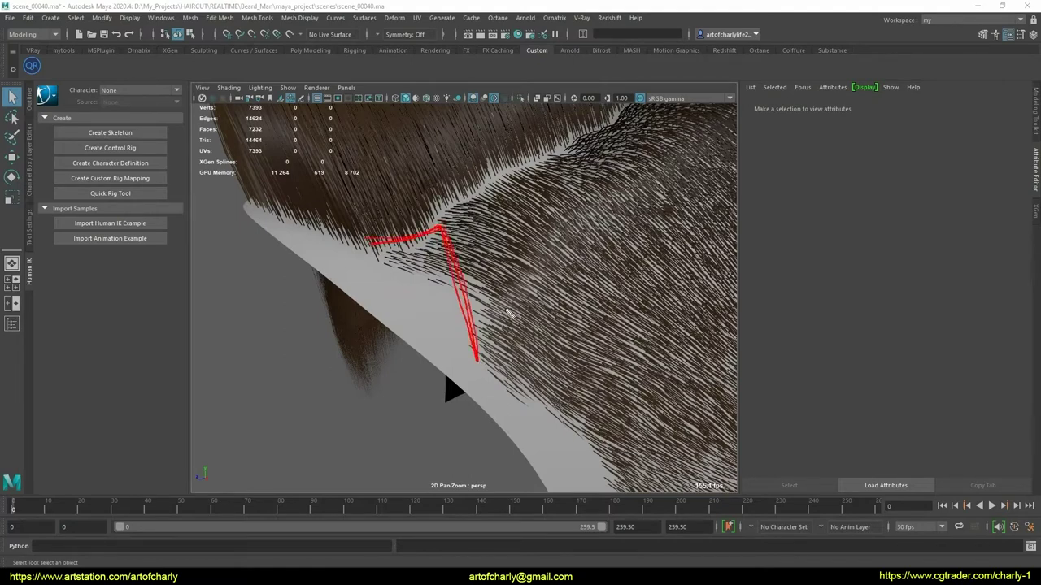
pyautogui.press('Escape')
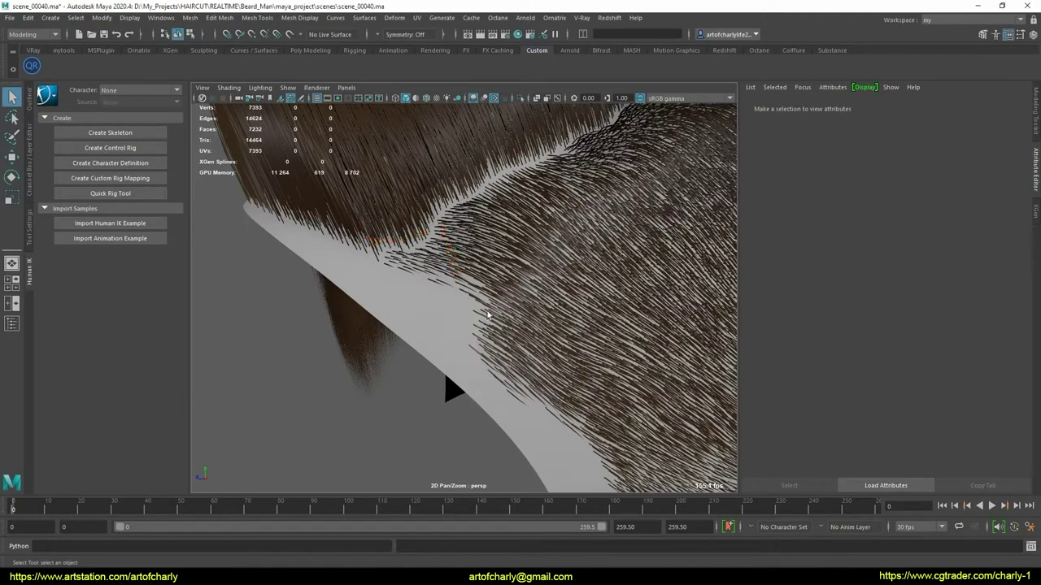
pyautogui.hotkey('ctrl', '2')
pyautogui.press('Escape')
pyautogui.moveTo(476, 345)
pyautogui.keyDown('alt'); pyautogui.mouseDown()
pyautogui.moveTo(485, 302)
pyautogui.moveTo(459, 289)
pyautogui.moveTo(485, 331)
pyautogui.moveTo(432, 327)
pyautogui.moveTo(472, 304)
pyautogui.moveTo(379, 281)
pyautogui.moveTo(341, 306)
pyautogui.moveTo(391, 321)
pyautogui.moveTo(529, 320)
pyautogui.mouseUp(); pyautogui.keyUp('alt')
pyautogui.scroll(5, 479, 280)
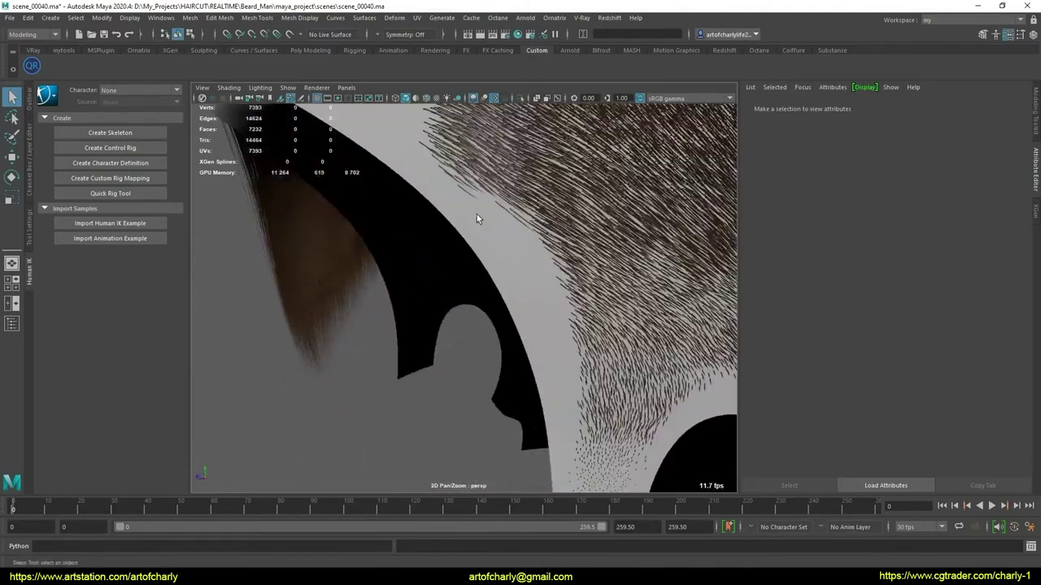
pyautogui.moveTo(476, 214)
pyautogui.keyDown('alt'); pyautogui.mouseDown()
pyautogui.moveTo(493, 285)
pyautogui.moveTo(517, 148)
pyautogui.mouseUp(); pyautogui.keyUp('alt')
pyautogui.scroll(-5, 485, 278)
pyautogui.keyDown('alt'); pyautogui.moveTo(448, 429); pyautogui.dragTo(560, 114); pyautogui.keyUp('alt')
# In the hair's Ornatrix stack, disable Length7 through Length1 and HairFromGuides1
pyautogui.click(560, 114)
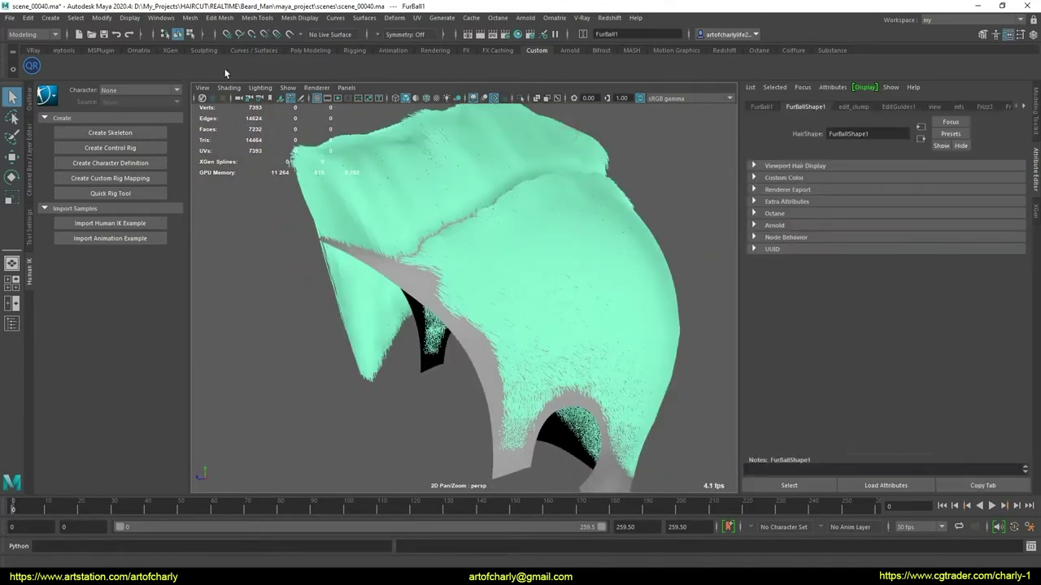
pyautogui.click(139, 50)
pyautogui.click(385, 66)
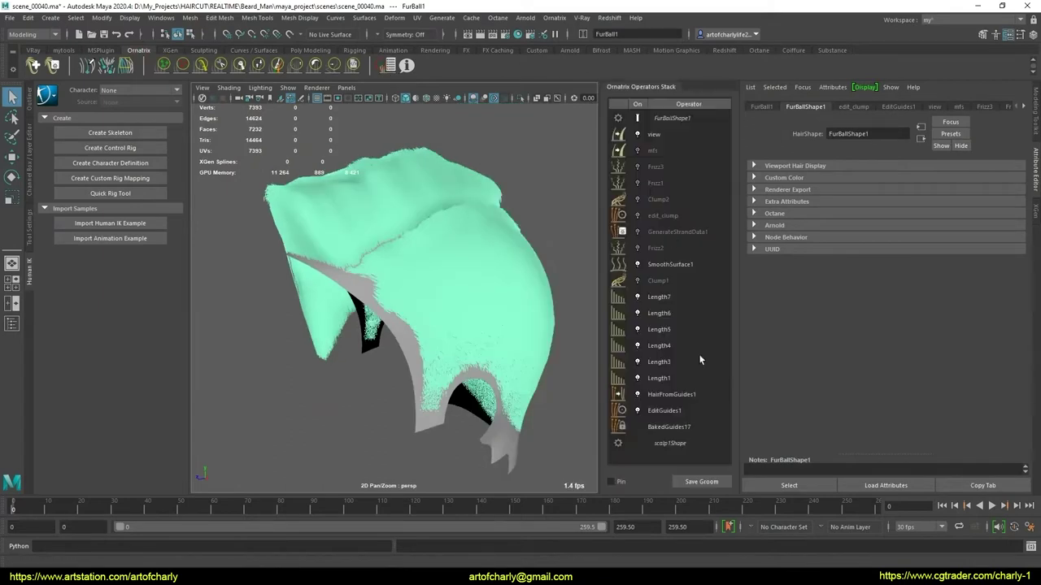
pyautogui.click(679, 266)
pyautogui.click(637, 297)
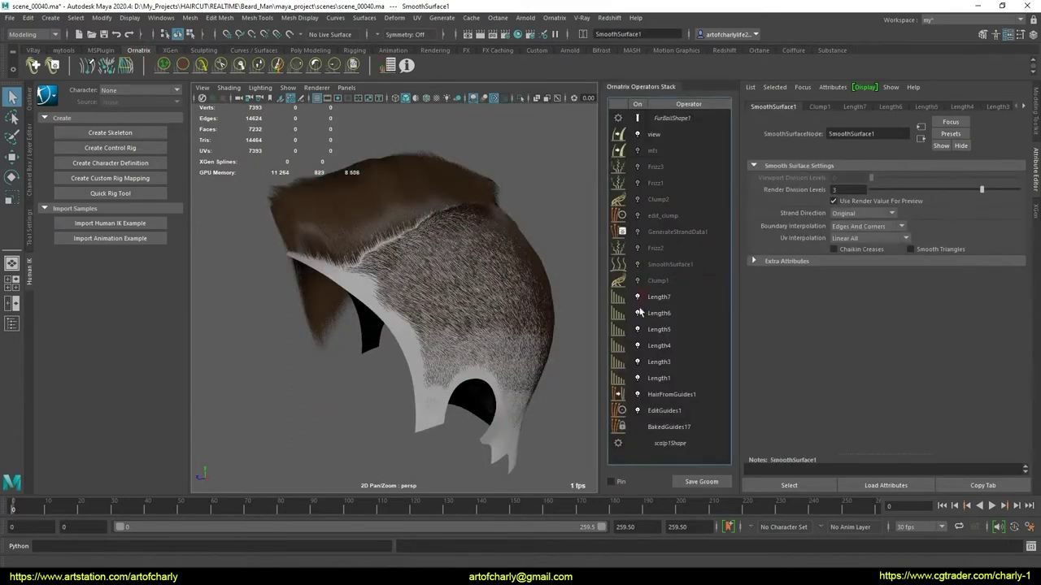
pyautogui.click(638, 313)
pyautogui.click(637, 329)
pyautogui.click(638, 345)
pyautogui.click(638, 362)
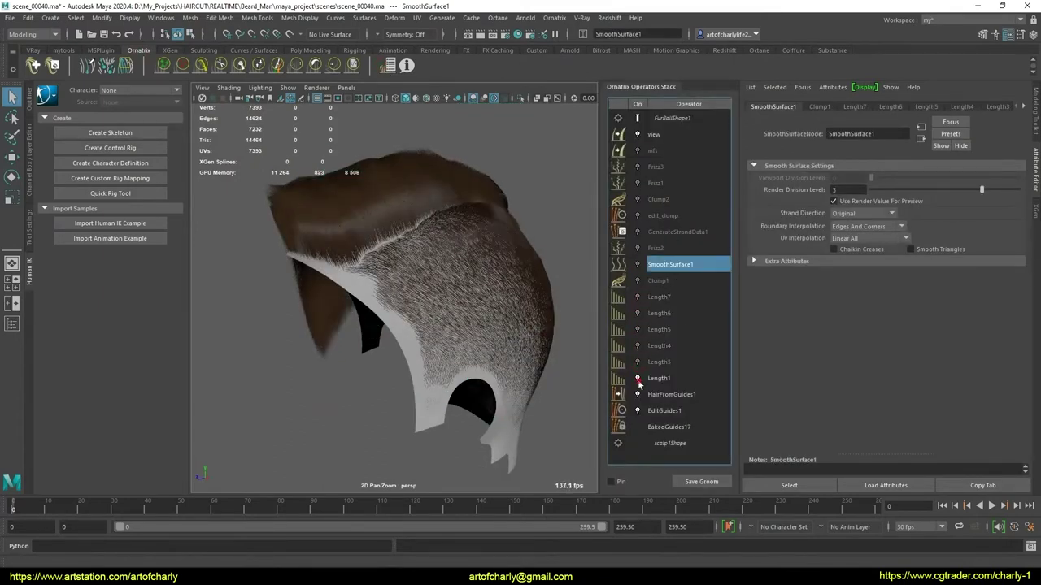
pyautogui.click(638, 378)
pyautogui.click(638, 394)
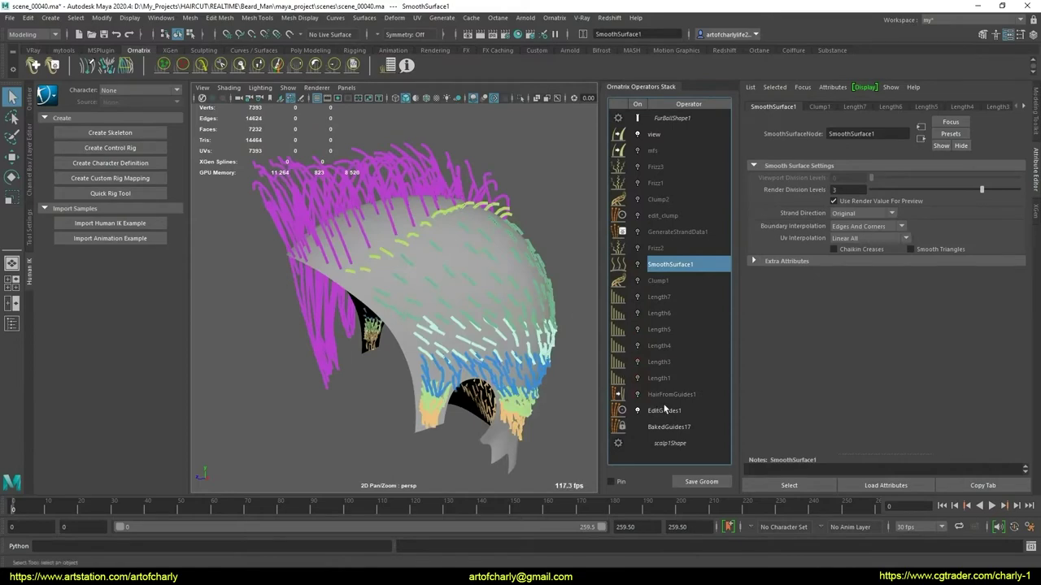
# Select HairFromGuides1 and switch to textured display to view the scalp's black-and-white mask
pyautogui.scroll(5, 366, 333)
pyautogui.scroll(3, 413, 377)
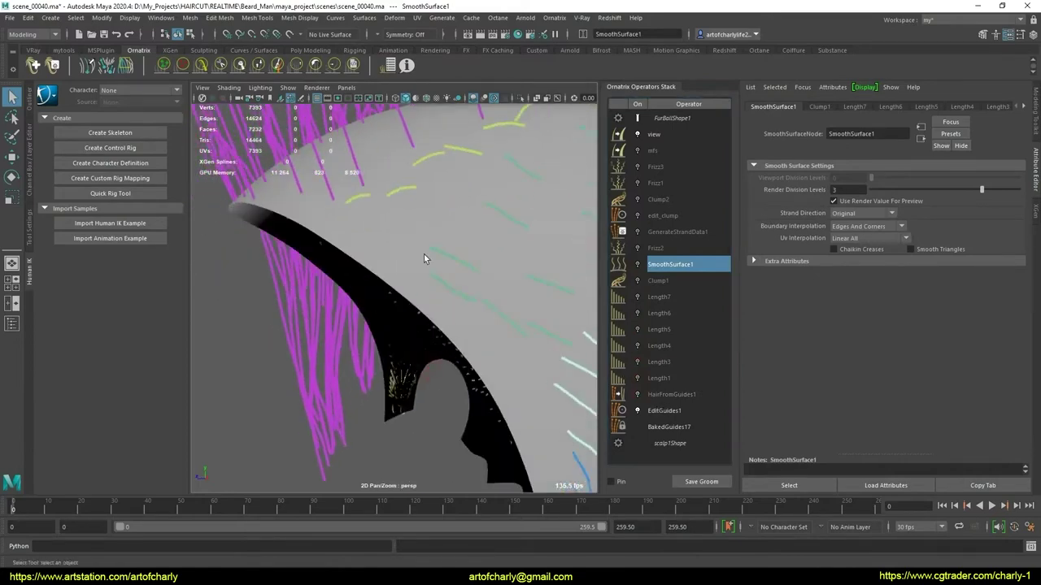
pyautogui.keyDown('alt'); pyautogui.moveTo(424, 262); pyautogui.dragTo(430, 263); pyautogui.keyUp('alt')
pyautogui.scroll(3, 430, 263)
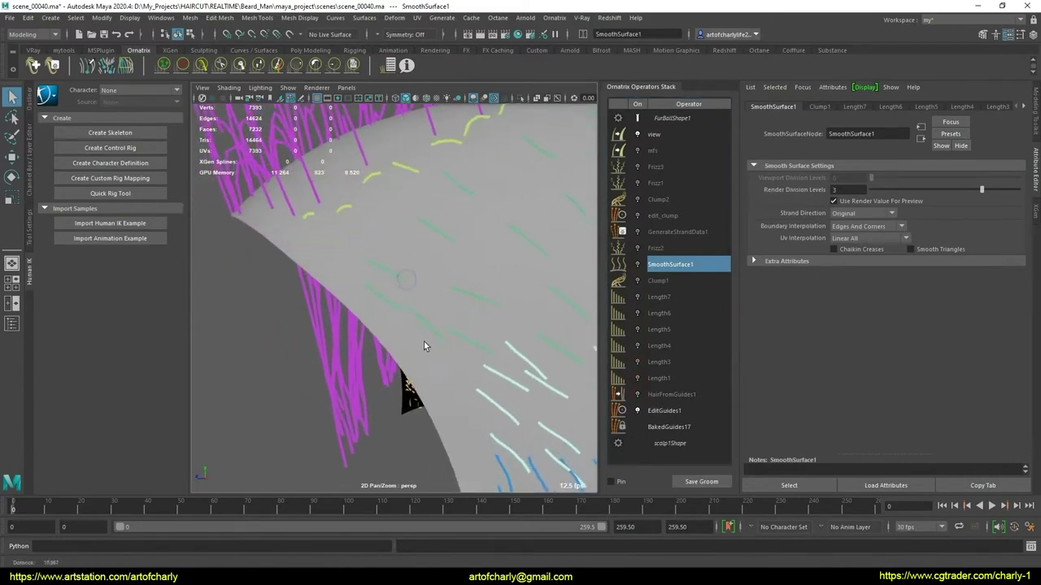
pyautogui.keyDown('alt'); pyautogui.moveTo(368, 283); pyautogui.dragTo(496, 309); pyautogui.keyUp('alt')
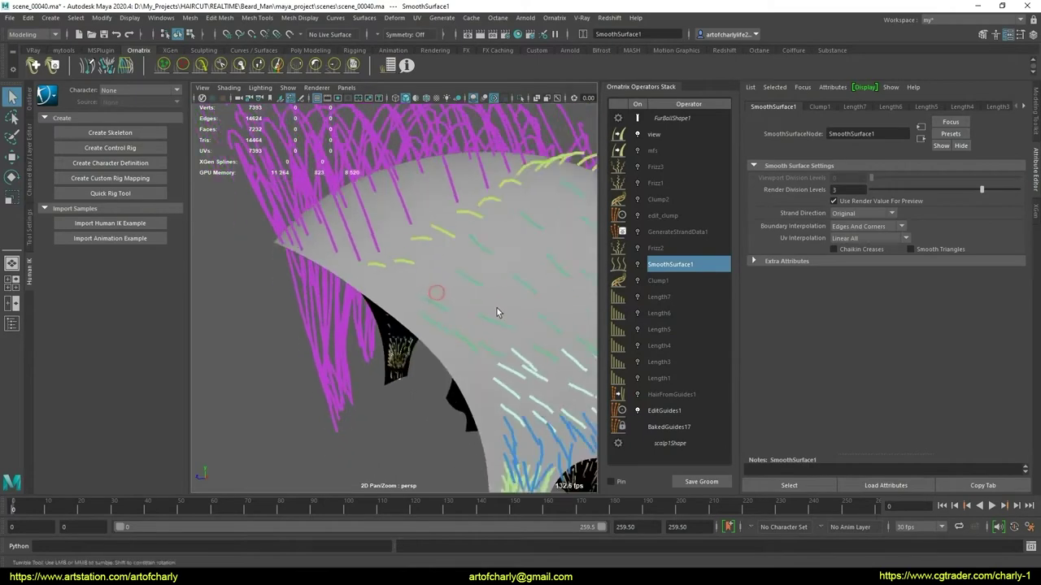
pyautogui.click(685, 414)
pyautogui.click(696, 396)
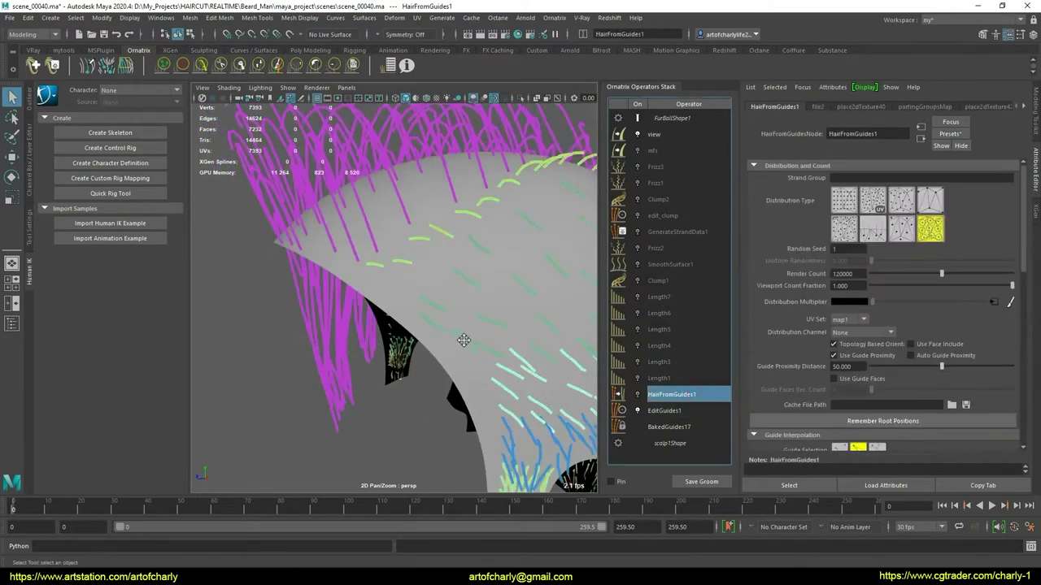
pyautogui.press('6')
pyautogui.moveTo(449, 342)
pyautogui.keyDown('alt'); pyautogui.mouseDown()
pyautogui.moveTo(442, 313)
pyautogui.moveTo(464, 305)
pyautogui.moveTo(411, 275)
pyautogui.moveTo(439, 319)
pyautogui.mouseUp(); pyautogui.keyUp('alt')
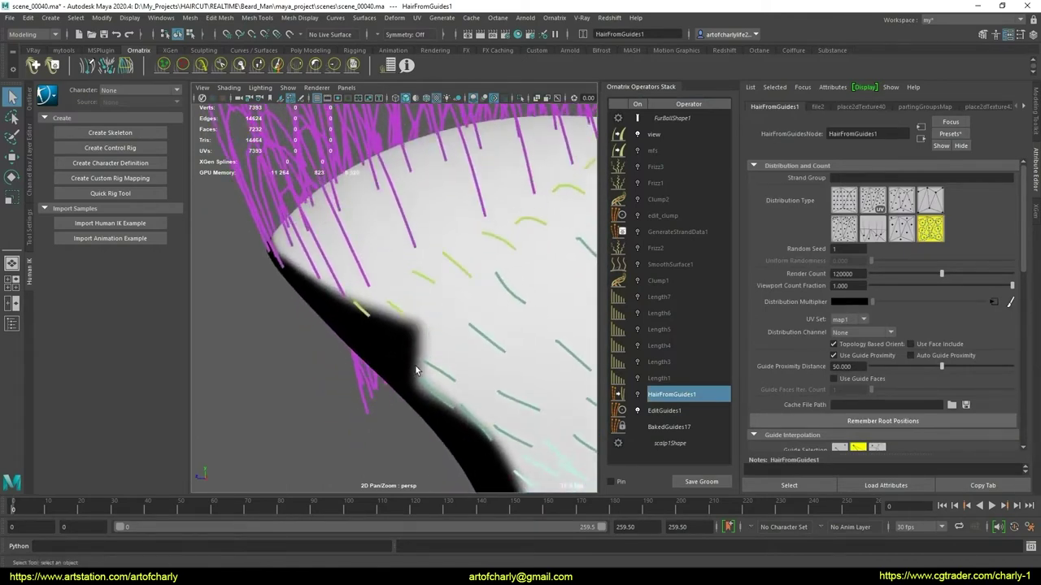
pyautogui.moveTo(416, 371)
pyautogui.keyDown('alt'); pyautogui.mouseDown()
pyautogui.moveTo(516, 334)
pyautogui.moveTo(493, 328)
pyautogui.moveTo(534, 256)
pyautogui.moveTo(523, 323)
pyautogui.moveTo(502, 325)
pyautogui.moveTo(558, 323)
pyautogui.moveTo(437, 323)
pyautogui.moveTo(365, 343)
pyautogui.moveTo(349, 274)
pyautogui.moveTo(363, 338)
pyautogui.mouseUp(); pyautogui.keyUp('alt')
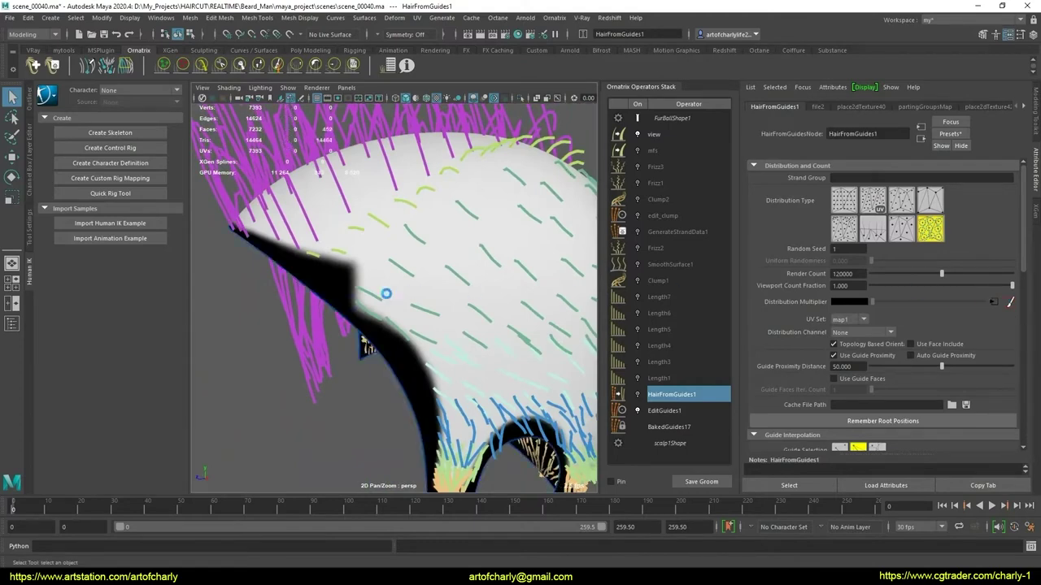
# Select the textured scalp, resize the brush and set 3D Paint stroke options, toggling reflection
pyautogui.click(361, 337)
pyautogui.press('6')
pyautogui.scroll(3, 397, 257)
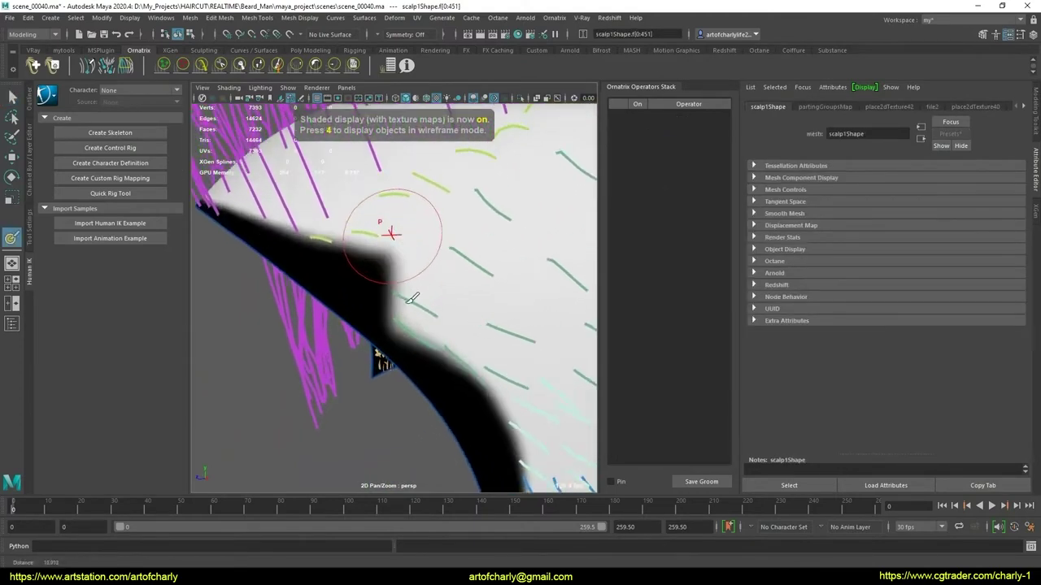
pyautogui.moveTo(430, 263)
pyautogui.mouseDown()
pyautogui.moveTo(404, 267)
pyautogui.moveTo(422, 270)
pyautogui.moveTo(440, 334)
pyautogui.mouseUp()
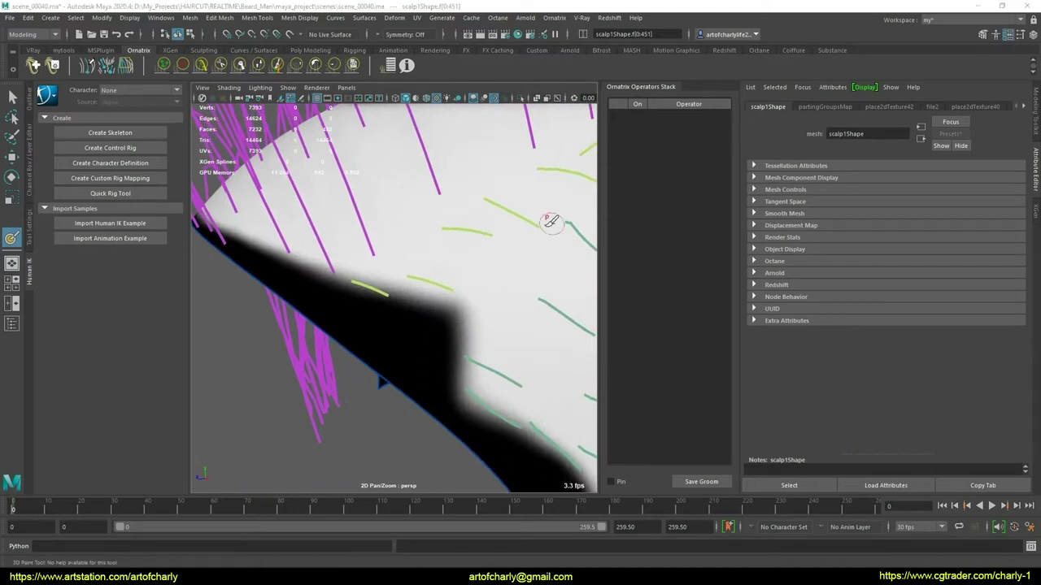
pyautogui.click(31, 236)
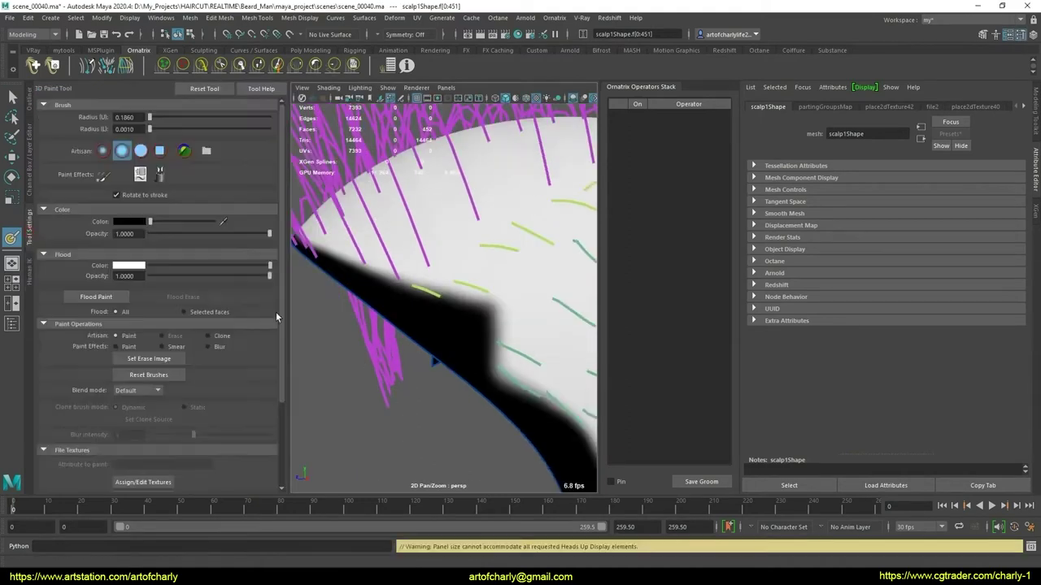
pyautogui.moveTo(284, 374); pyautogui.dragTo(290, 491)
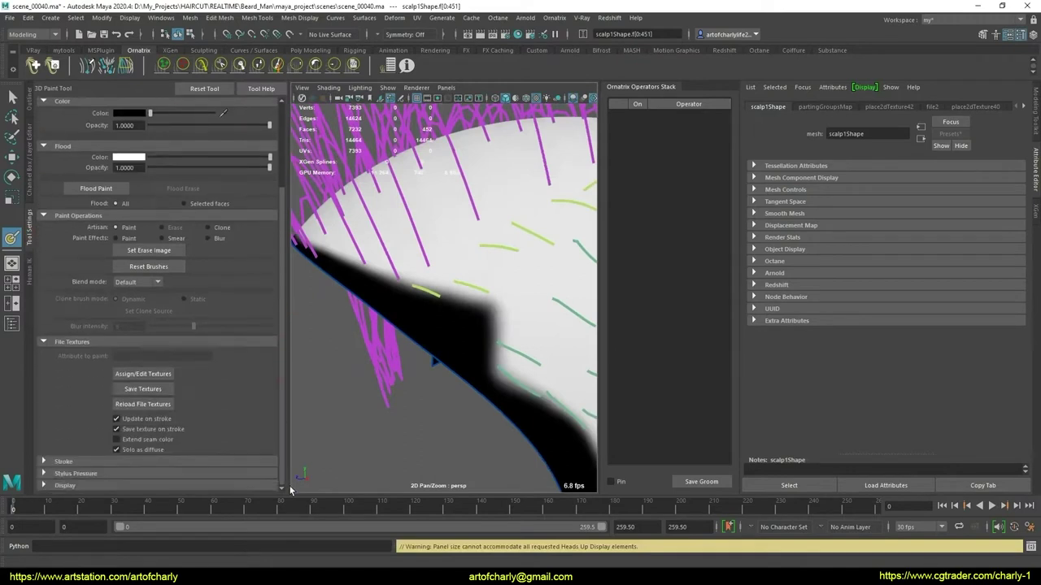
pyautogui.click(90, 461)
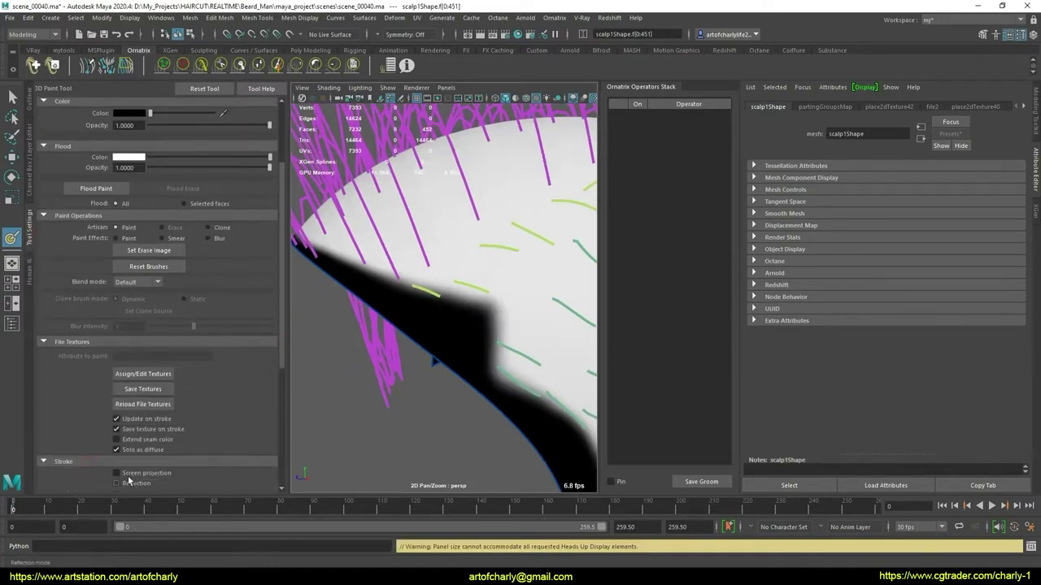
pyautogui.moveTo(285, 354); pyautogui.dragTo(290, 416)
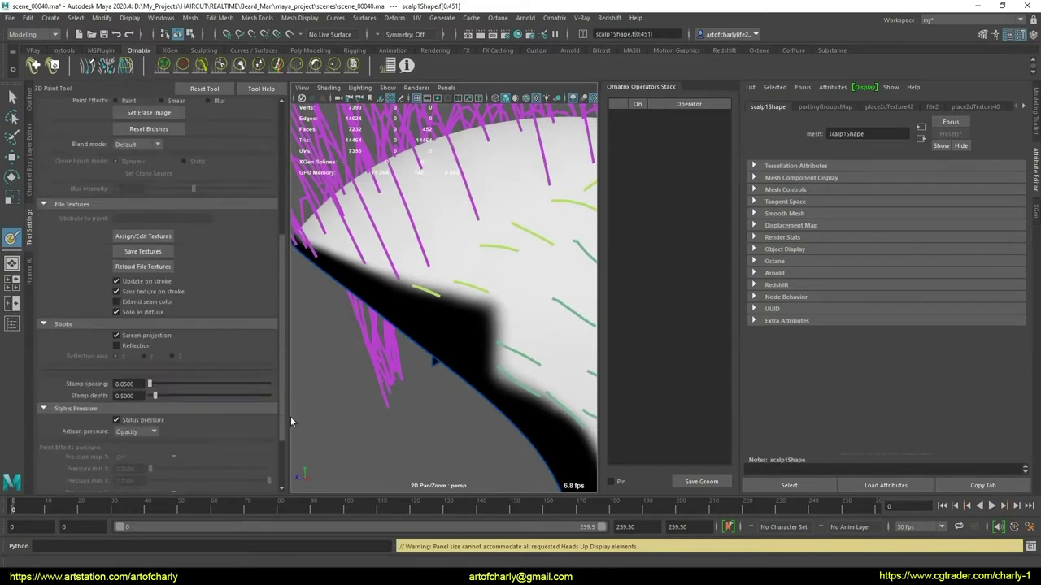
pyautogui.click(130, 345)
pyautogui.moveTo(284, 384); pyautogui.dragTo(268, 176)
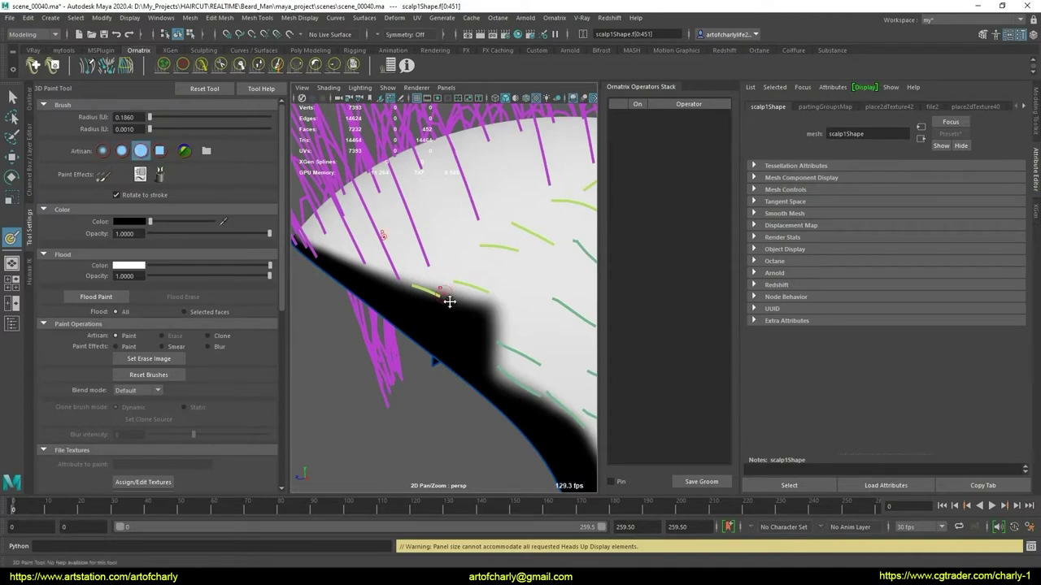
# Frame the black mask edge, paint a test black stroke, then undo it
pyautogui.keyDown('alt'); pyautogui.moveTo(450, 301); pyautogui.dragTo(459, 305); pyautogui.keyUp('alt')
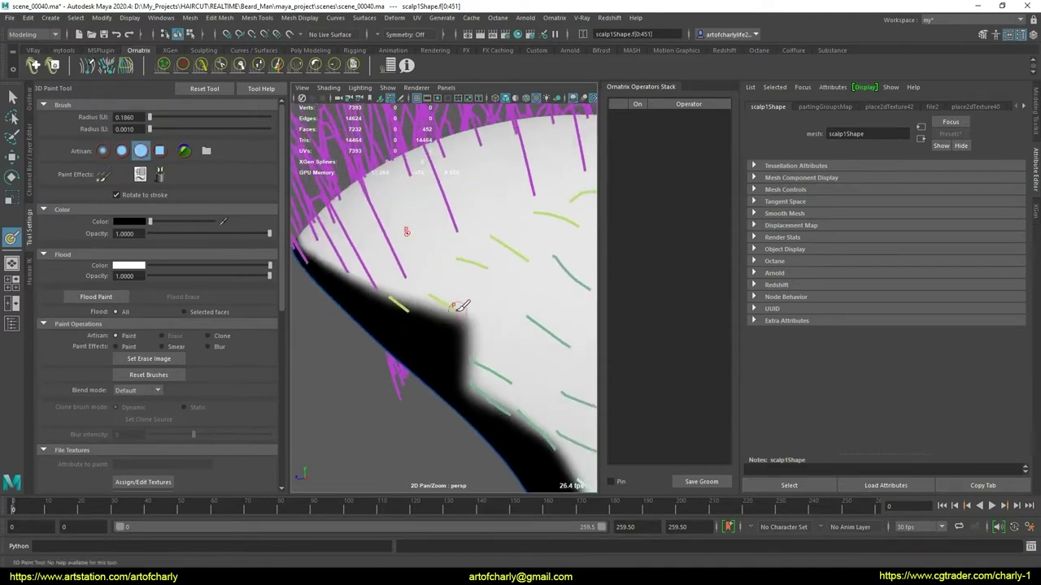
pyautogui.moveTo(408, 311); pyautogui.dragTo(465, 311, button='middle')
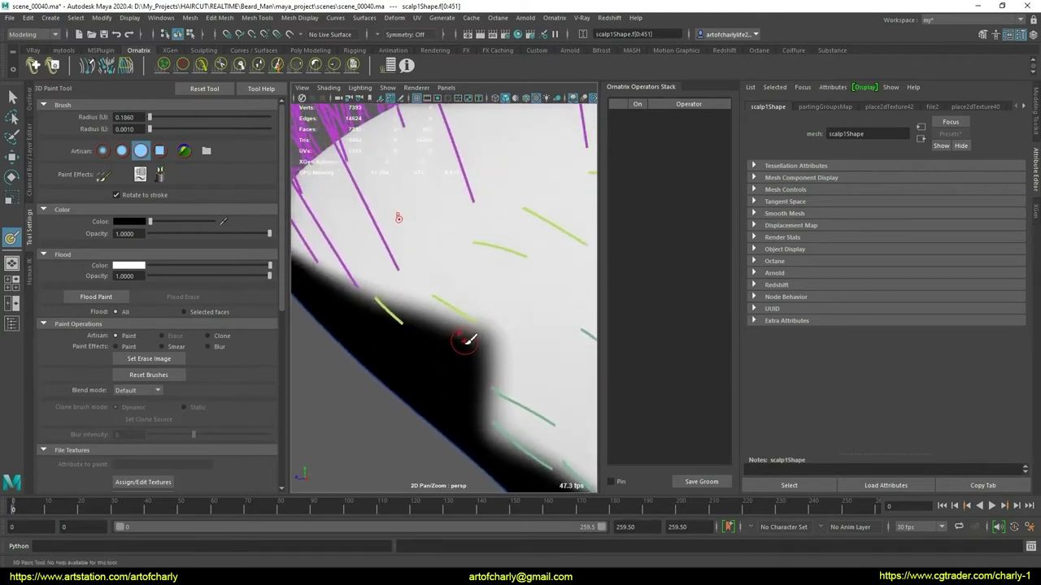
pyautogui.click(460, 318)
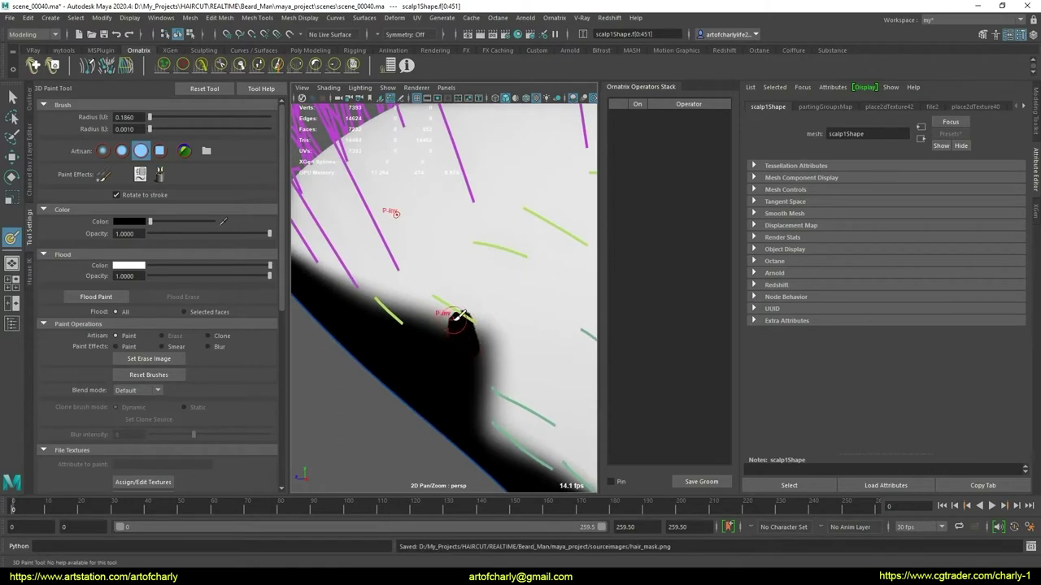
pyautogui.hotkey('ctrl', 'z')
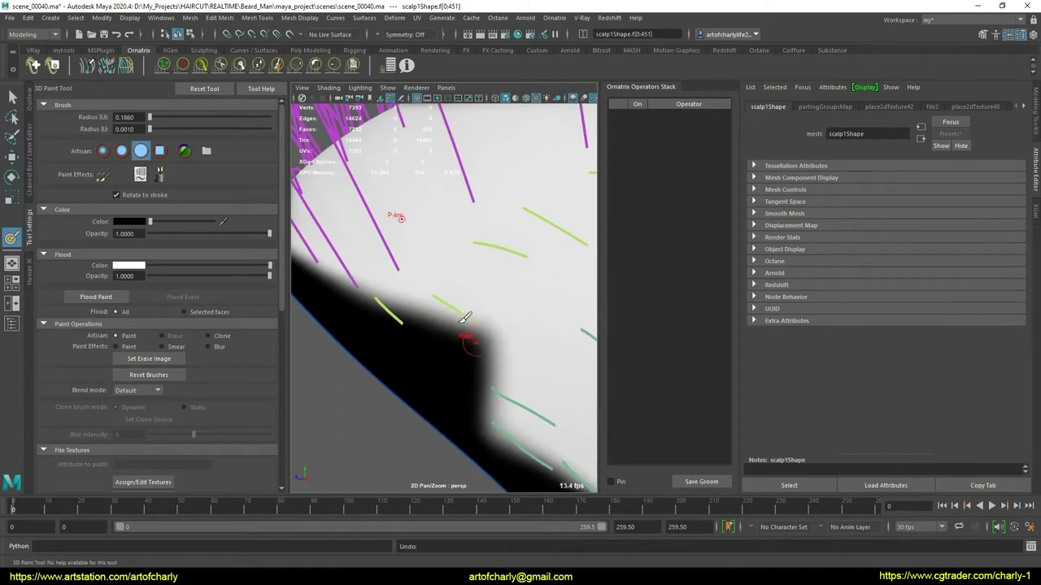
# Orbit and zoom around the groom to inspect the scalp's mask edge up close
pyautogui.moveTo(461, 312); pyautogui.dragTo(462, 322, button='middle')
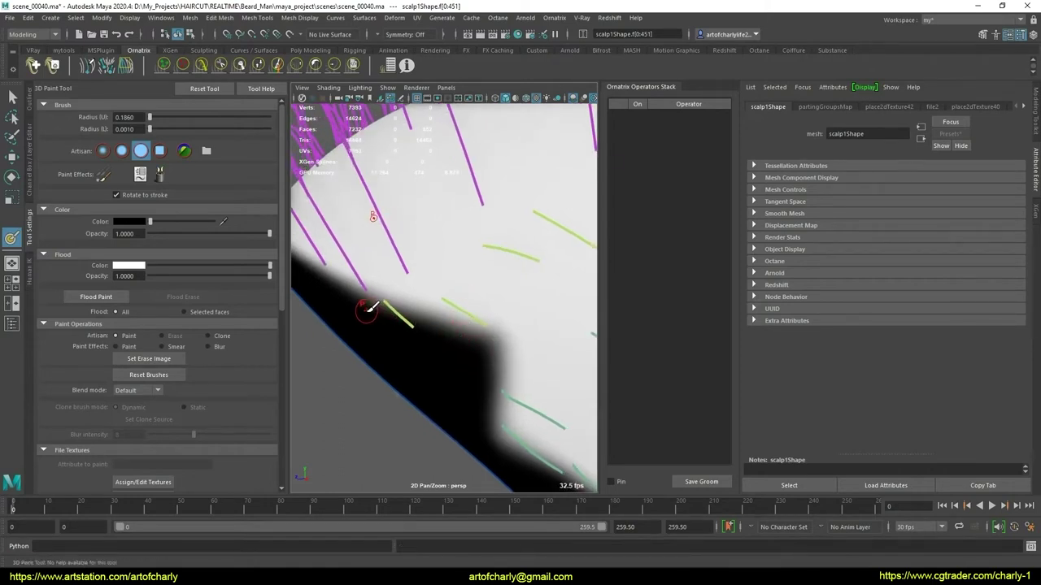
pyautogui.scroll(-5, 437, 315)
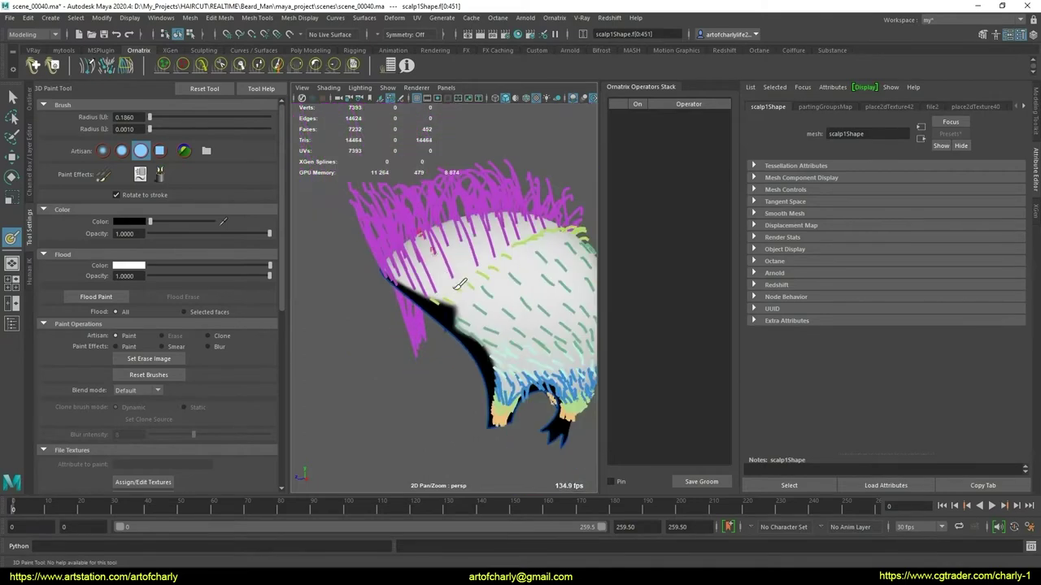
pyautogui.scroll(3, 455, 309)
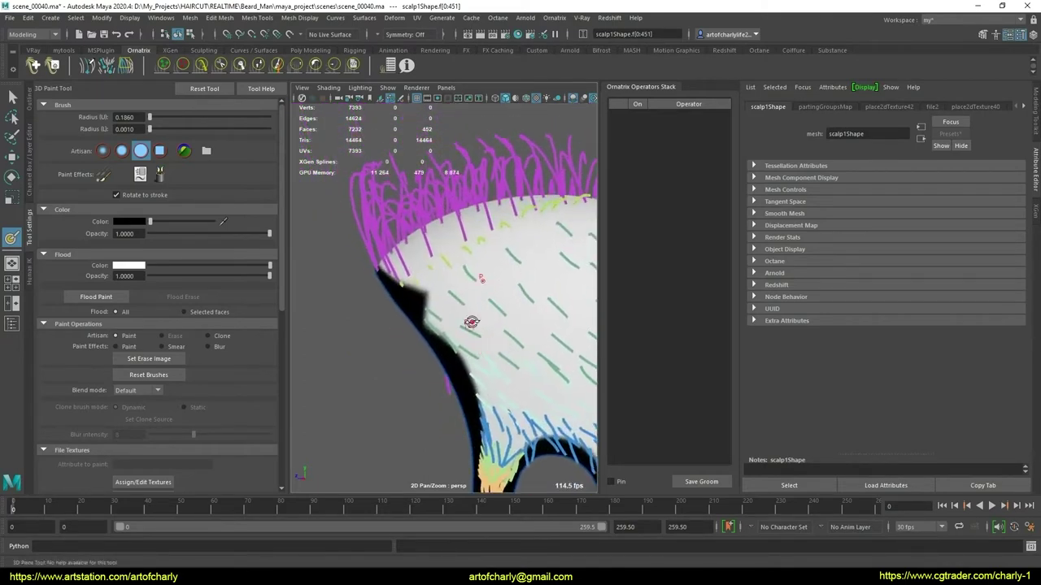
pyautogui.scroll(2, 460, 317)
pyautogui.scroll(2, 460, 326)
pyautogui.scroll(2, 460, 329)
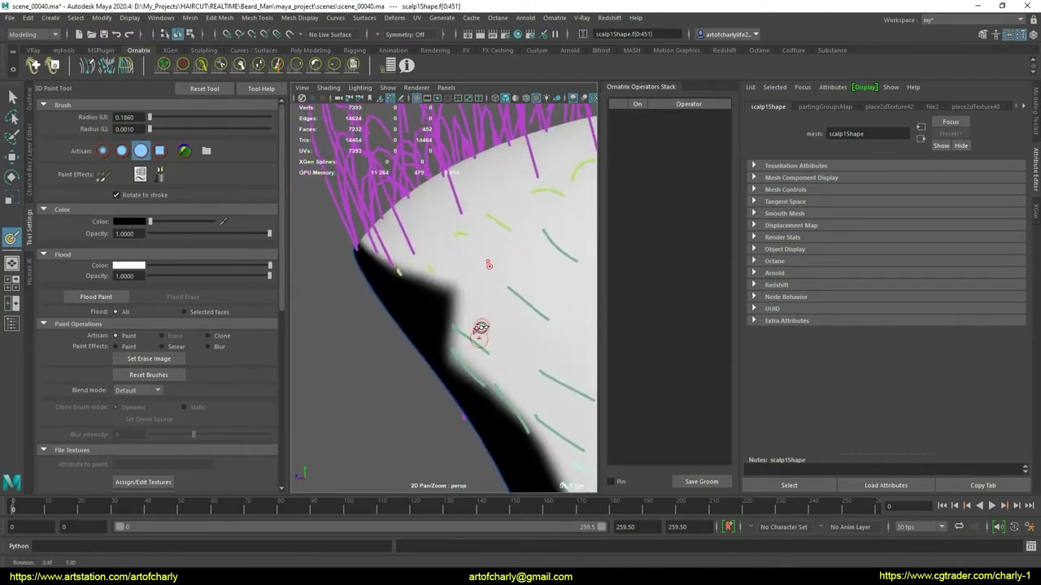
pyautogui.scroll(2, 472, 305)
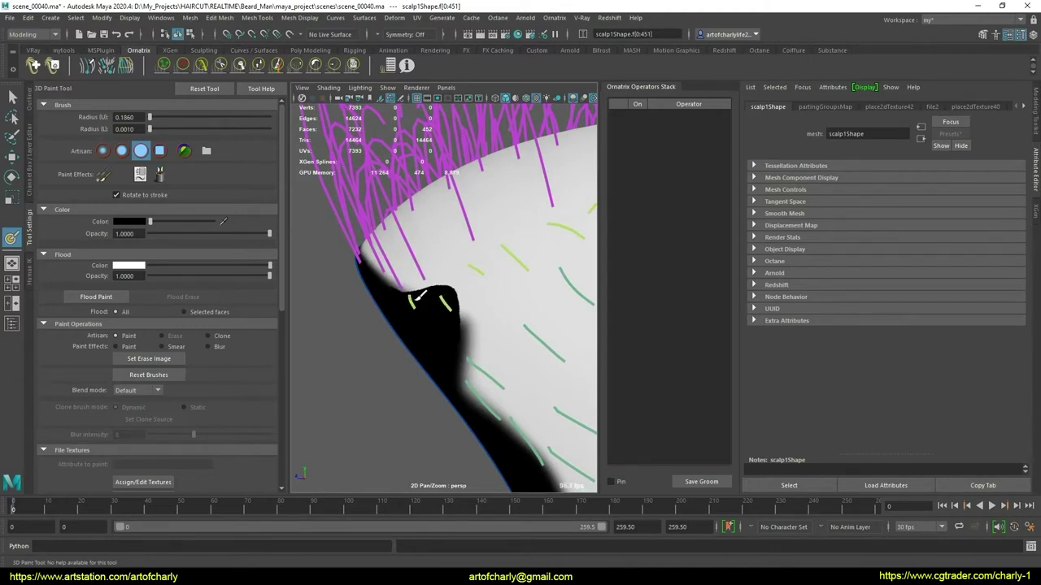
pyautogui.moveTo(421, 298)
pyautogui.keyDown('alt'); pyautogui.mouseDown()
pyautogui.moveTo(550, 281)
pyautogui.moveTo(426, 304)
pyautogui.mouseUp(); pyautogui.keyUp('alt')
pyautogui.keyDown('alt'); pyautogui.moveTo(425, 305); pyautogui.dragTo(515, 333, button='right'); pyautogui.keyUp('alt')
pyautogui.moveTo(515, 332)
pyautogui.keyDown('alt'); pyautogui.mouseDown()
pyautogui.moveTo(436, 349)
pyautogui.moveTo(468, 256)
pyautogui.mouseUp(); pyautogui.keyUp('alt')
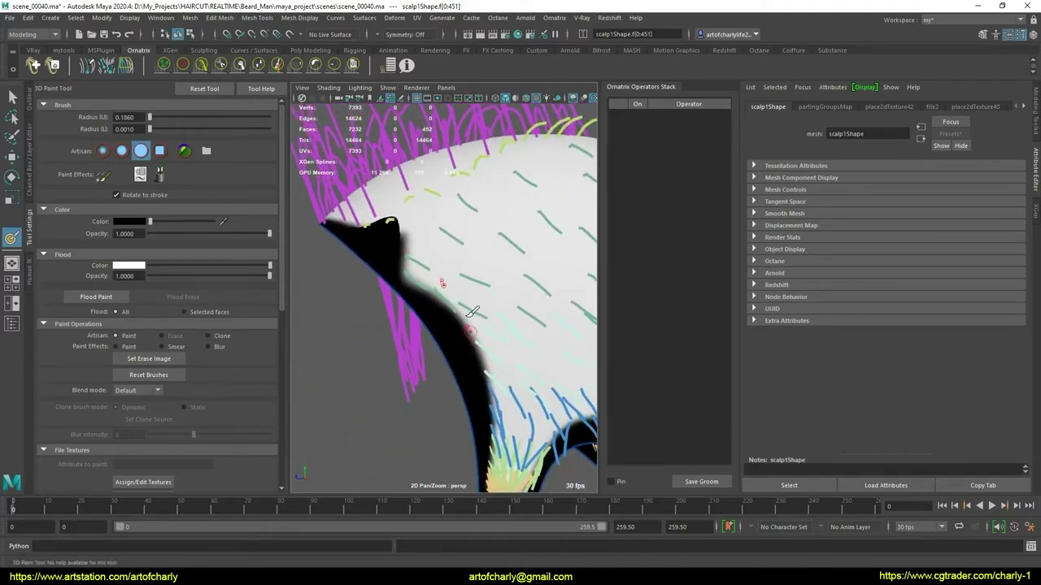
pyautogui.moveTo(472, 313)
pyautogui.keyDown('alt'); pyautogui.mouseDown()
pyautogui.moveTo(418, 302)
pyautogui.moveTo(477, 309)
pyautogui.moveTo(493, 332)
pyautogui.moveTo(485, 312)
pyautogui.moveTo(488, 352)
pyautogui.moveTo(495, 314)
pyautogui.mouseUp(); pyautogui.keyUp('alt')
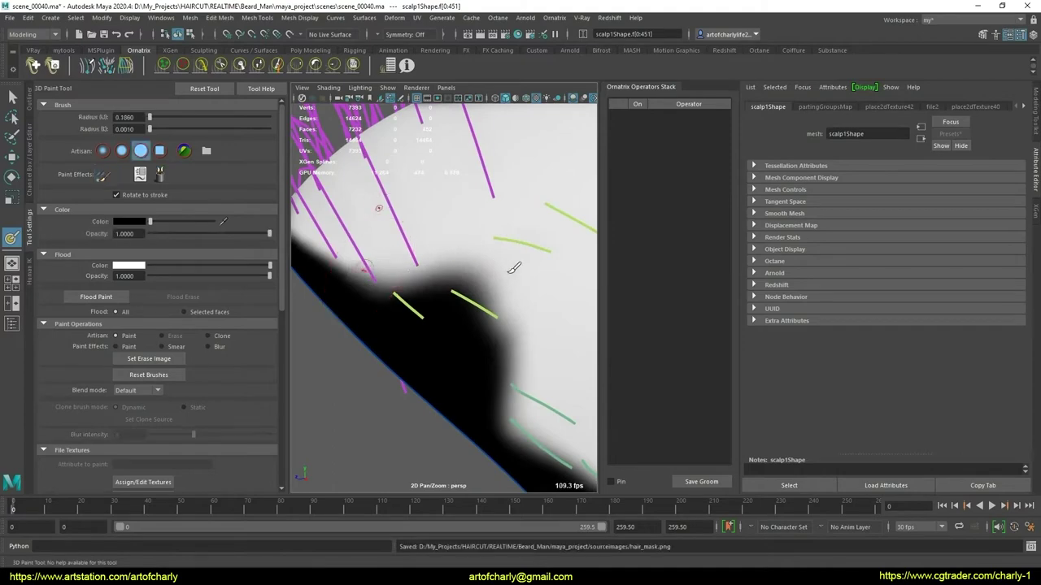
pyautogui.scroll(-5, 455, 293)
pyautogui.moveTo(455, 293)
pyautogui.keyDown('alt'); pyautogui.mouseDown()
pyautogui.moveTo(562, 284)
pyautogui.moveTo(477, 295)
pyautogui.moveTo(395, 281)
pyautogui.moveTo(458, 330)
pyautogui.mouseUp(); pyautogui.keyUp('alt')
pyautogui.scroll(3, 480, 307)
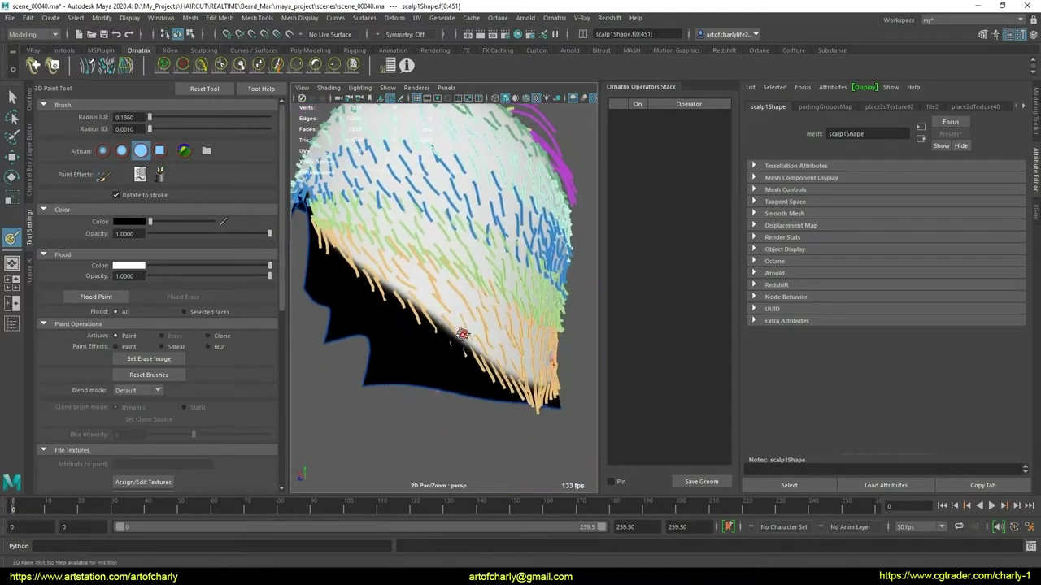
# Zoom around the scalp and review the paint tool's Blur settings
pyautogui.scroll(3, 458, 330)
pyautogui.scroll(2, 453, 349)
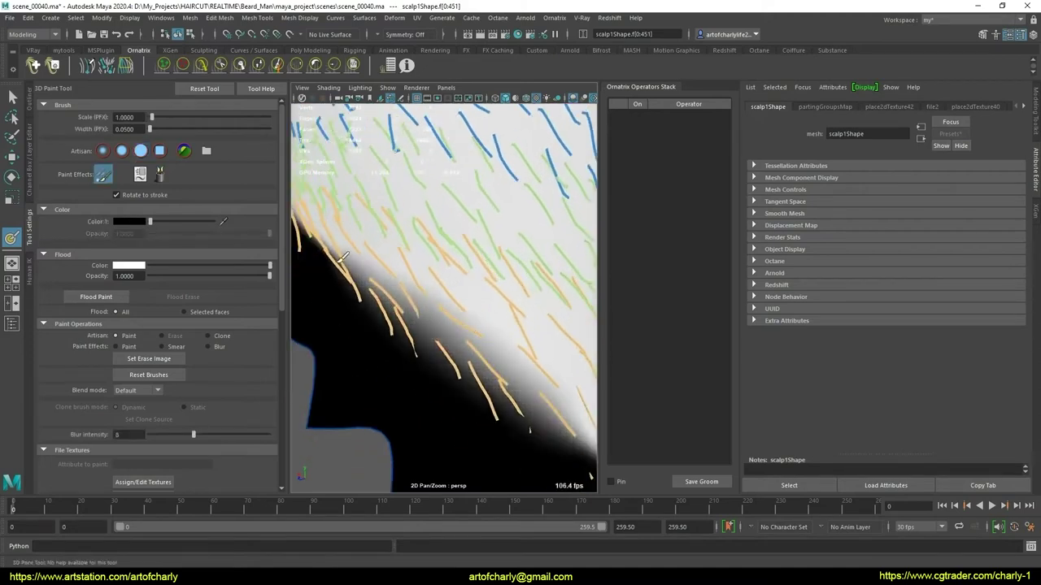
pyautogui.scroll(-5, 461, 343)
pyautogui.scroll(3, 462, 343)
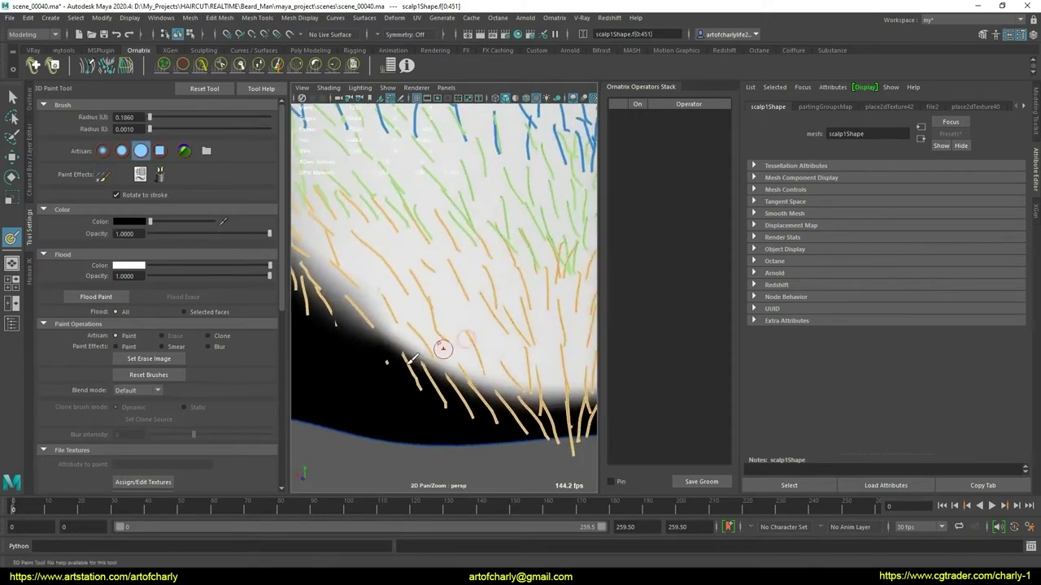
pyautogui.scroll(-3, 508, 359)
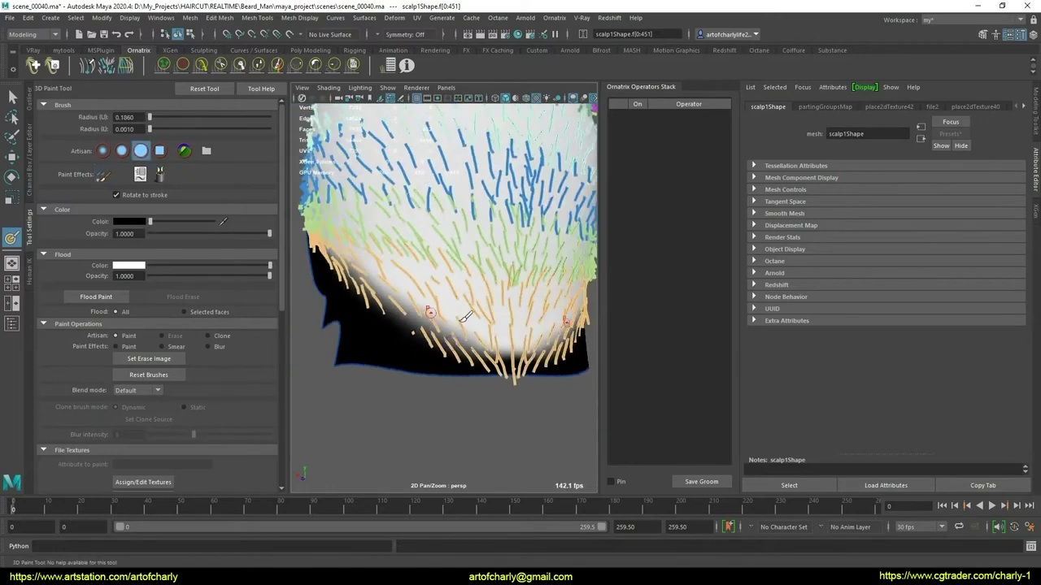
pyautogui.scroll(3, 485, 348)
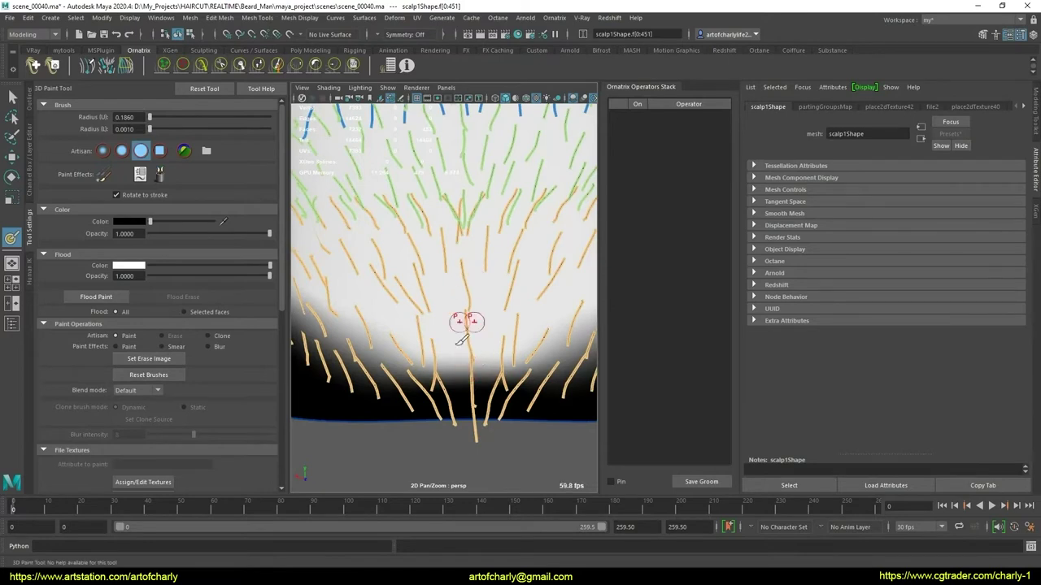
pyautogui.moveTo(276, 305); pyautogui.dragTo(286, 404)
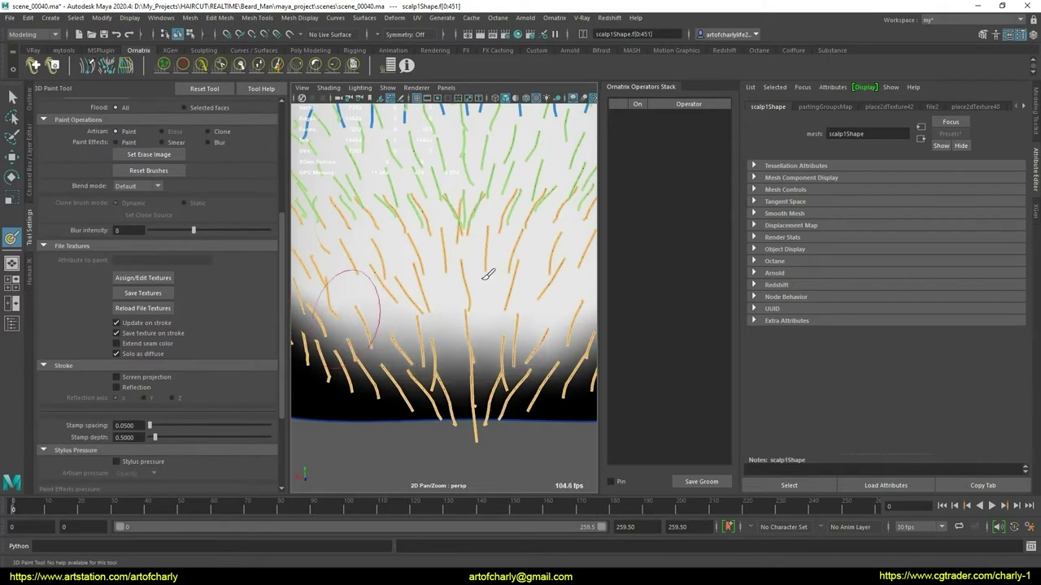
# Orbit close to the dark mask region and paint black along the fade edge
pyautogui.moveTo(488, 275)
pyautogui.keyDown('alt'); pyautogui.mouseDown()
pyautogui.moveTo(497, 329)
pyautogui.moveTo(428, 359)
pyautogui.moveTo(430, 294)
pyautogui.moveTo(411, 290)
pyautogui.mouseUp(); pyautogui.keyUp('alt')
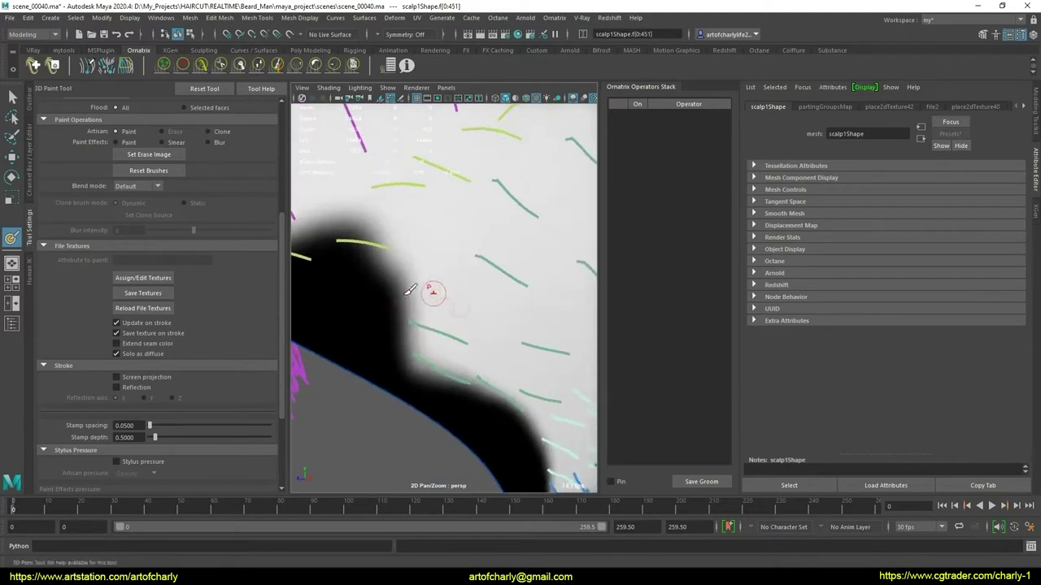
pyautogui.keyDown('alt'); pyautogui.moveTo(469, 304); pyautogui.dragTo(437, 347); pyautogui.keyUp('alt')
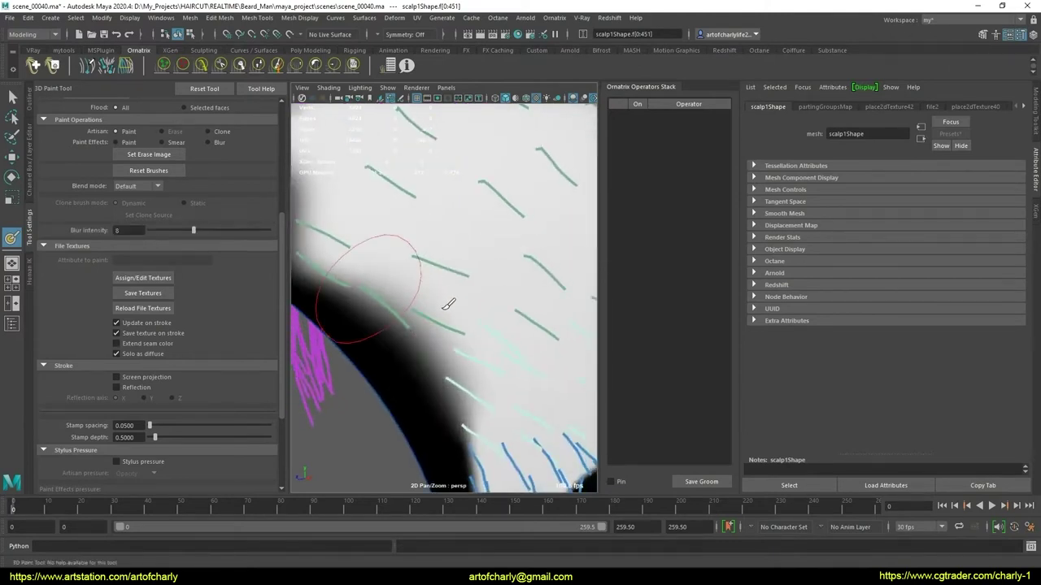
pyautogui.moveTo(417, 267)
pyautogui.keyDown('alt'); pyautogui.mouseDown()
pyautogui.moveTo(398, 304)
pyautogui.moveTo(446, 302)
pyautogui.moveTo(449, 284)
pyautogui.mouseUp(); pyautogui.keyUp('alt')
pyautogui.keyDown('alt'); pyautogui.moveTo(469, 332); pyautogui.dragTo(458, 332); pyautogui.keyUp('alt')
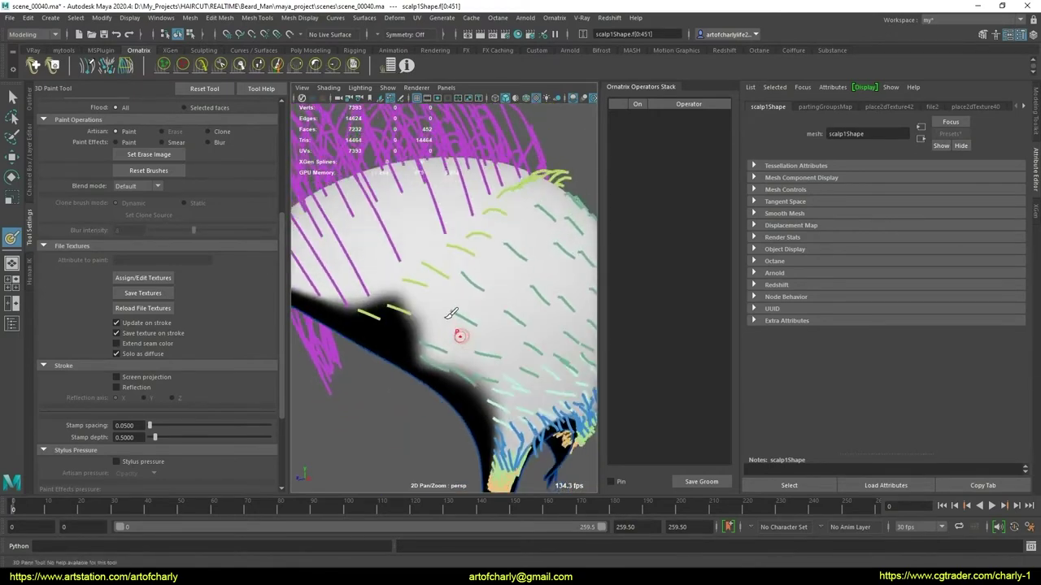
pyautogui.scroll(5, 458, 333)
pyautogui.scroll(-2, 437, 361)
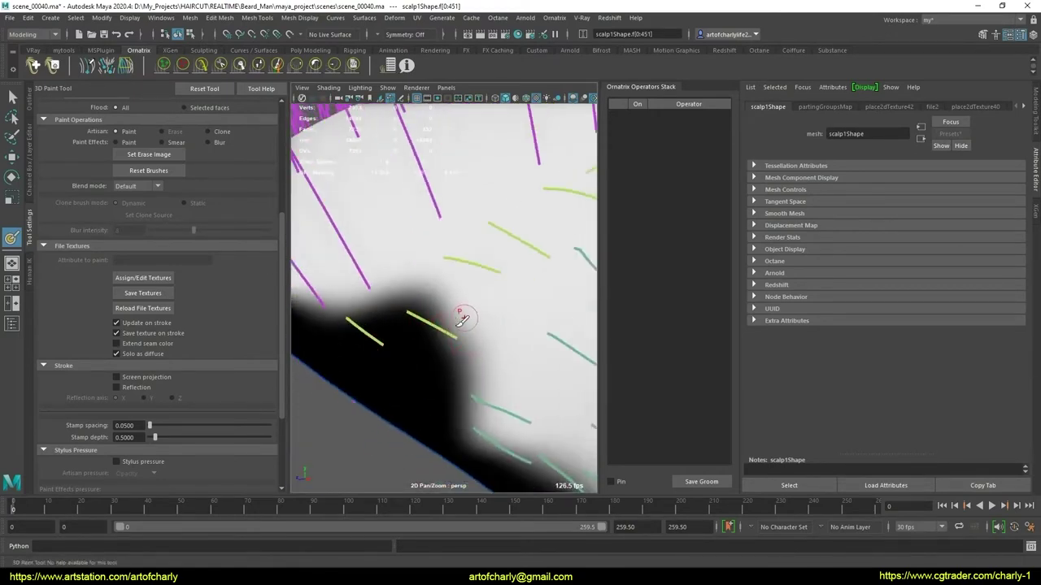
pyautogui.moveTo(393, 296)
pyautogui.mouseDown()
pyautogui.moveTo(392, 348)
pyautogui.moveTo(431, 325)
pyautogui.mouseUp()
pyautogui.scroll(-2, 425, 314)
pyautogui.scroll(-3, 425, 316)
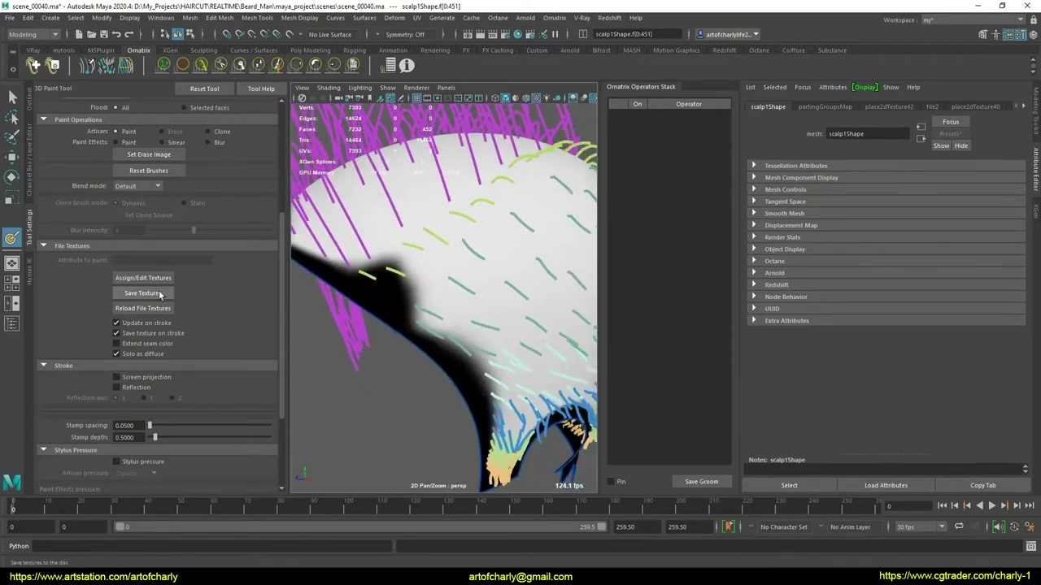
# Save the painted mask texture, return to shaded display and select the fur
pyautogui.click(160, 295)
pyautogui.press('q')
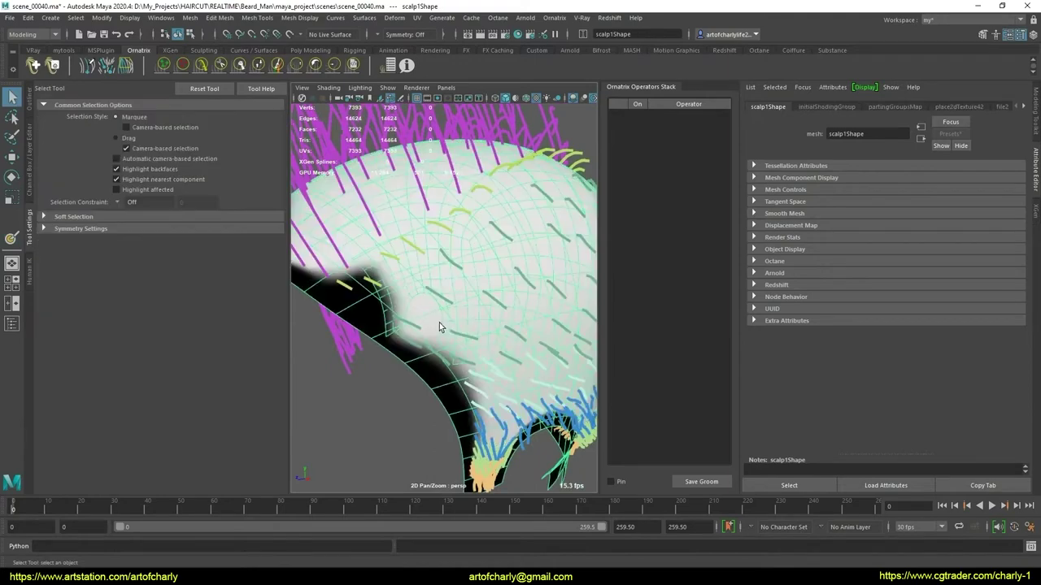
pyautogui.press('5')
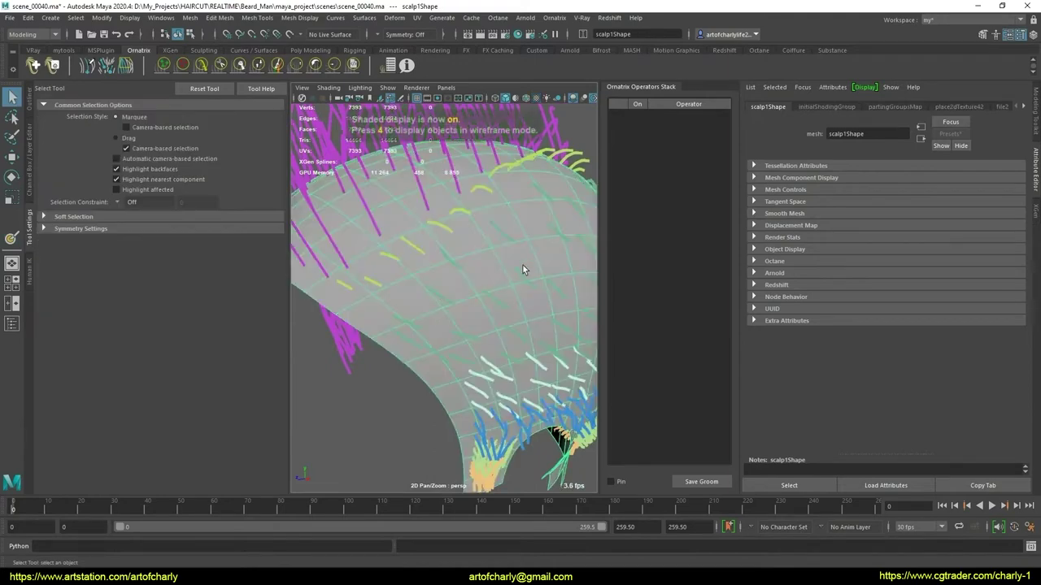
pyautogui.click(548, 142)
pyautogui.click(559, 144)
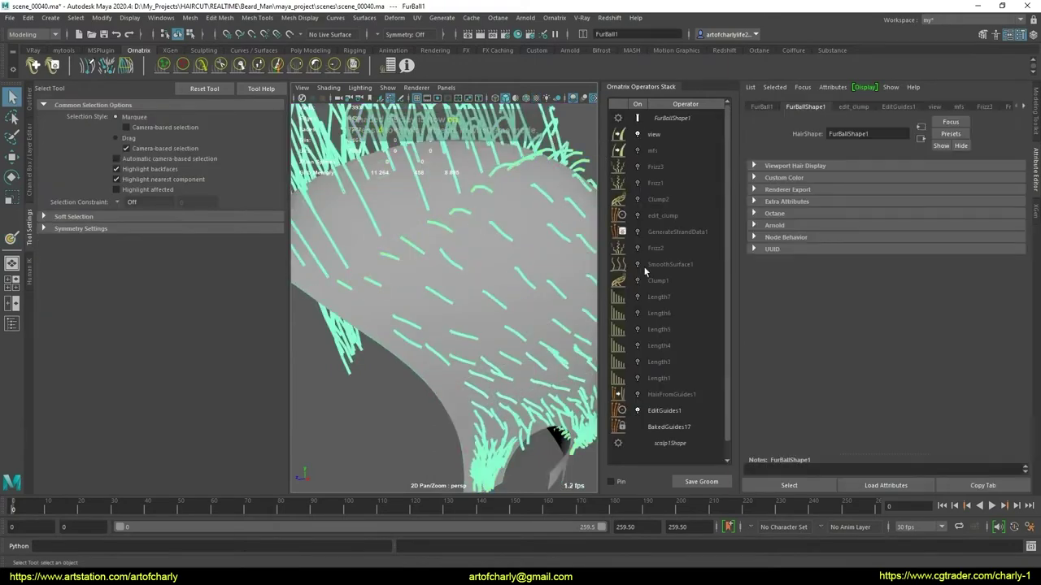
# Re-enable HairFromGuides1 and the Length operators, then check Length1 and SmoothSurface1 settings
pyautogui.click(675, 394)
pyautogui.click(637, 395)
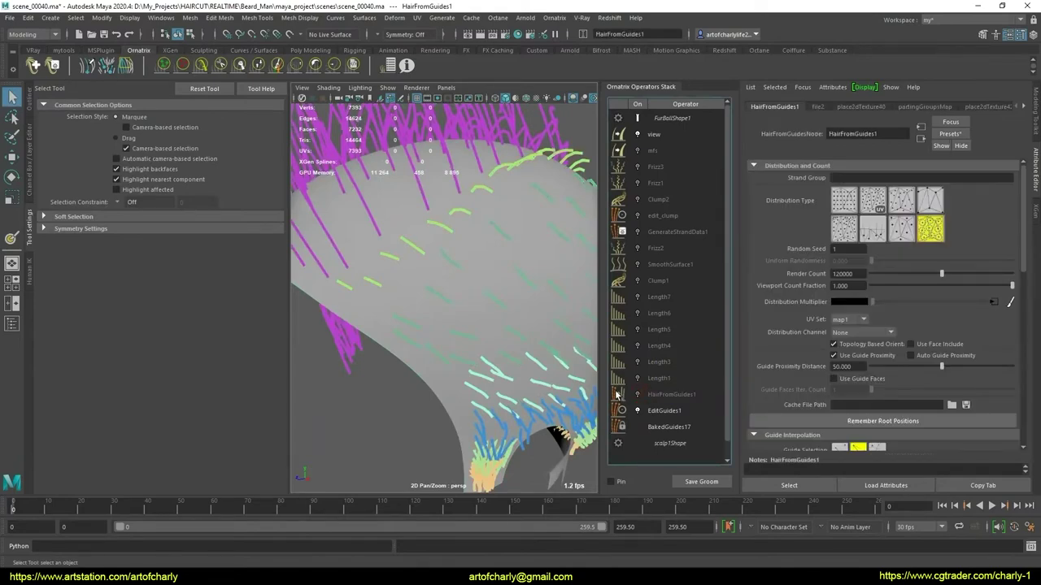
pyautogui.click(616, 393)
pyautogui.moveTo(452, 400)
pyautogui.keyDown('alt'); pyautogui.mouseDown()
pyautogui.moveTo(426, 313)
pyautogui.moveTo(441, 319)
pyautogui.mouseUp(); pyautogui.keyUp('alt')
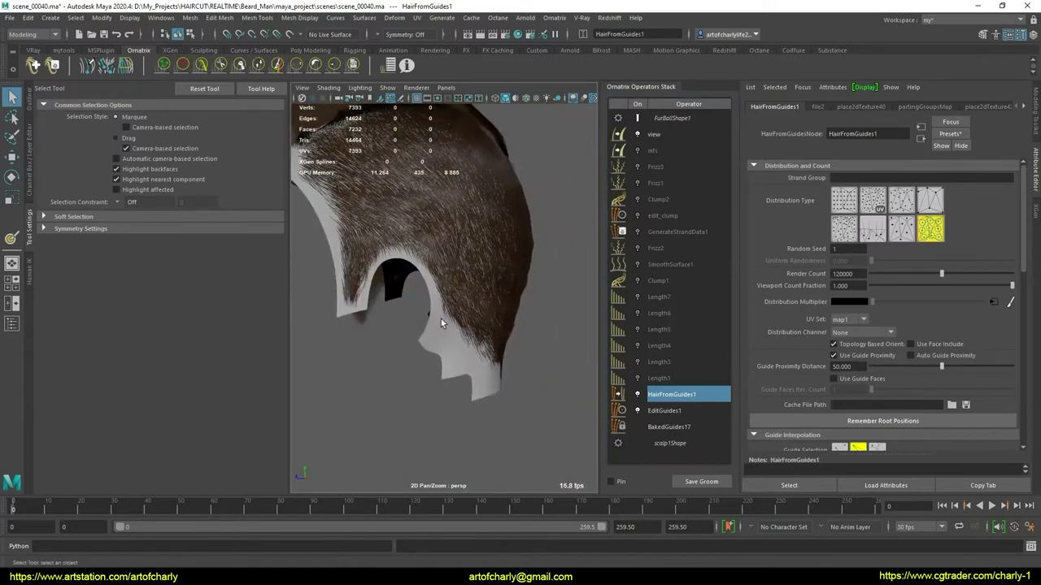
pyautogui.click(655, 382)
pyautogui.click(638, 379)
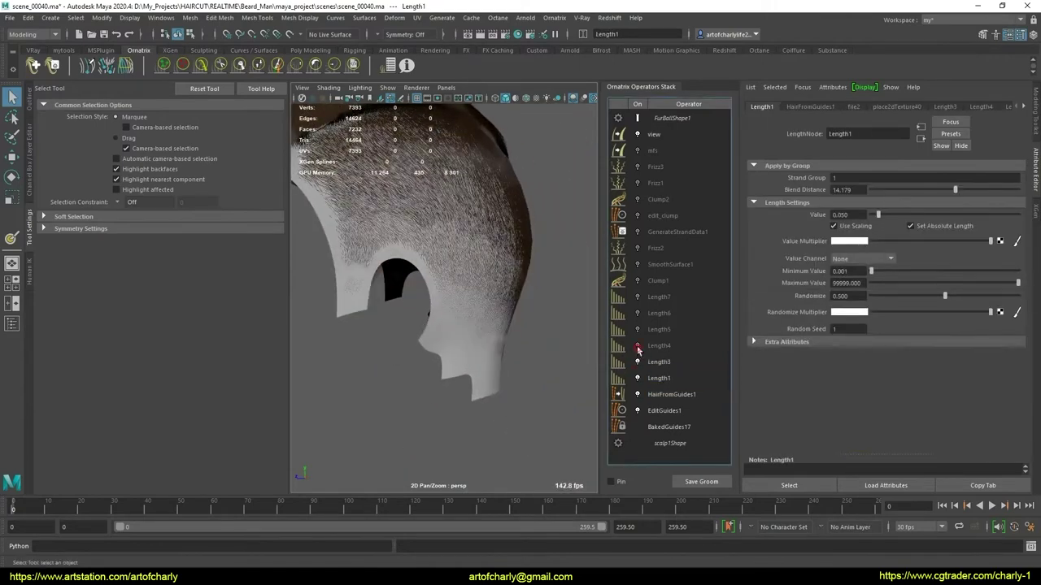
pyautogui.click(639, 298)
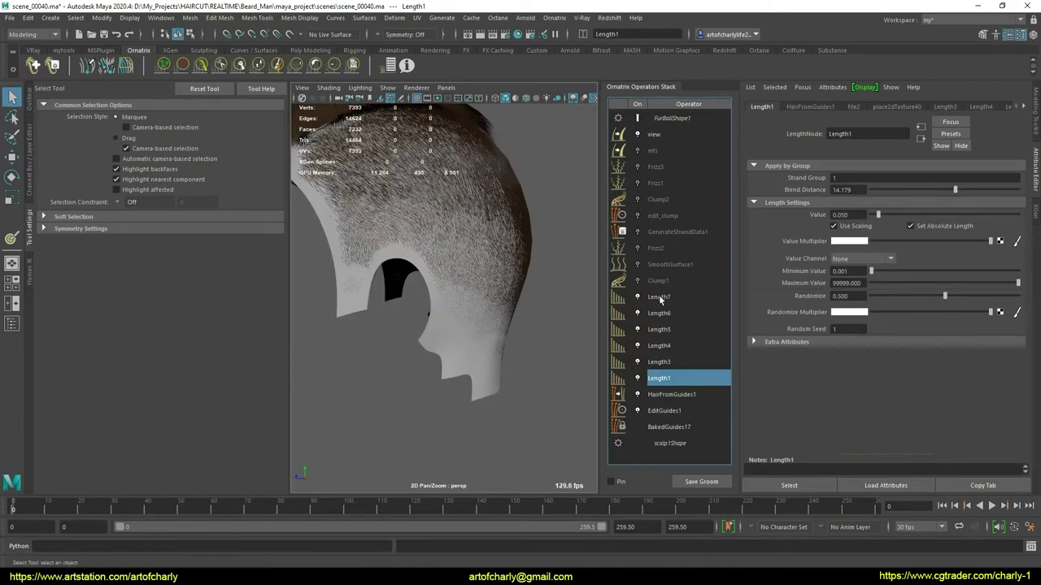
pyautogui.click(664, 266)
# Orbit and zoom around the back of the head to inspect the nape fade hairline
pyautogui.keyDown('alt'); pyautogui.moveTo(439, 325); pyautogui.dragTo(461, 347); pyautogui.keyUp('alt')
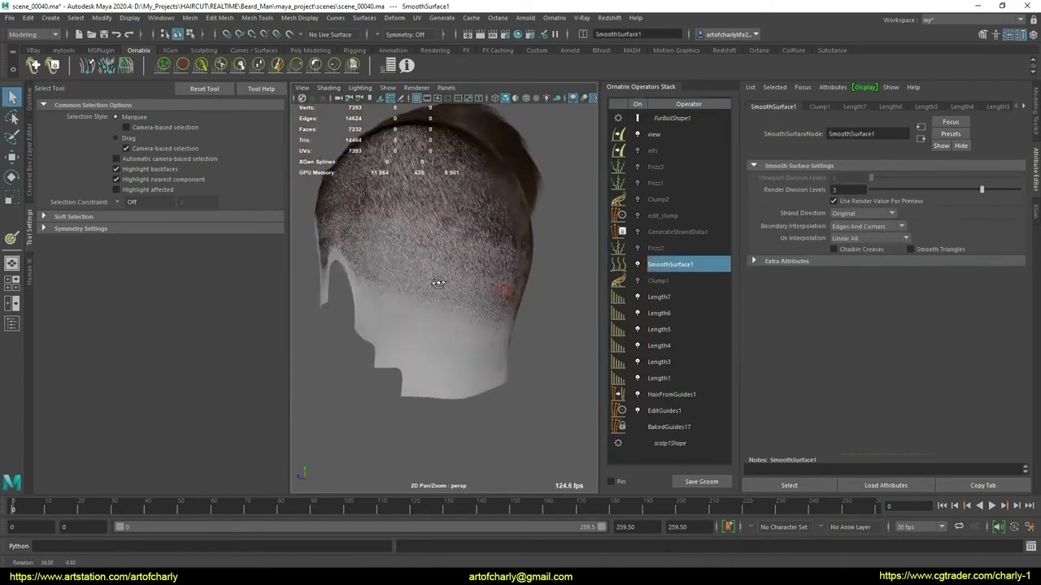
pyautogui.scroll(5, 461, 347)
pyautogui.scroll(-2, 428, 315)
pyautogui.scroll(-4, 430, 293)
pyautogui.scroll(5, 471, 379)
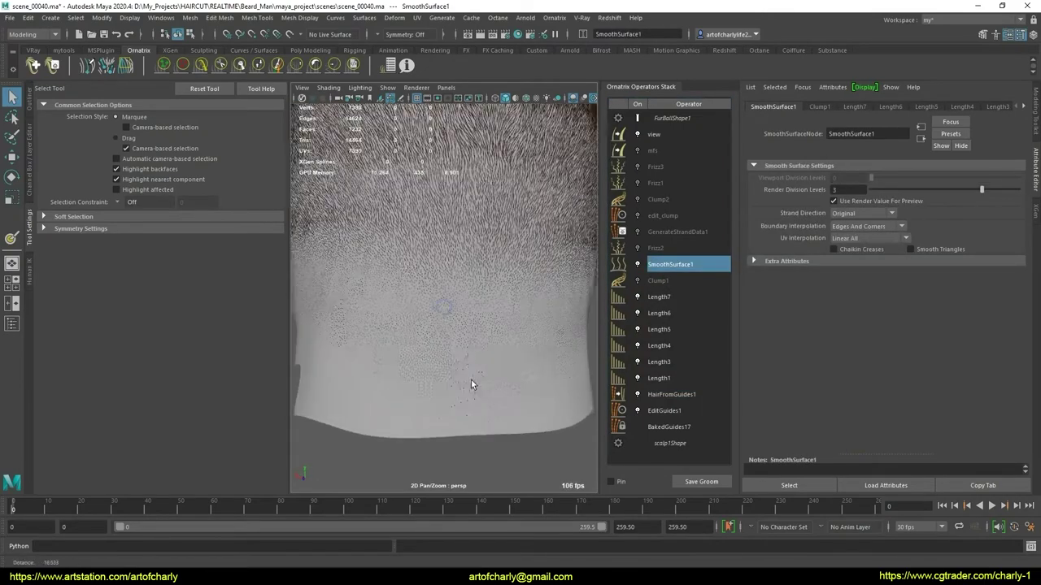
pyautogui.scroll(1, 415, 412)
pyautogui.moveTo(415, 416)
pyautogui.keyDown('alt'); pyautogui.mouseDown()
pyautogui.moveTo(477, 399)
pyautogui.moveTo(522, 335)
pyautogui.mouseUp(); pyautogui.keyUp('alt')
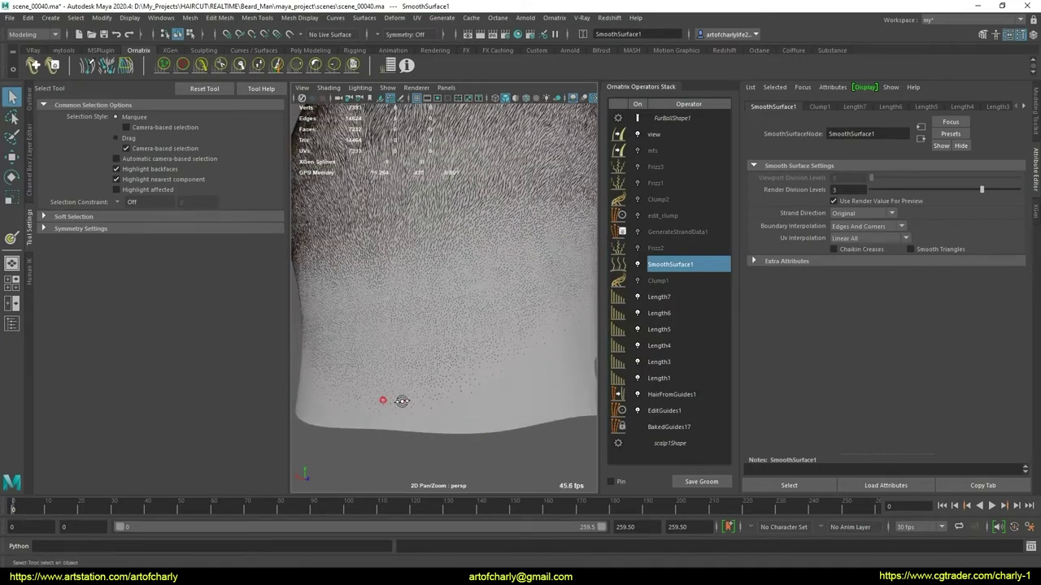
pyautogui.scroll(-3, 402, 400)
pyautogui.scroll(-2, 422, 355)
pyautogui.scroll(-1, 448, 363)
pyautogui.keyDown('alt'); pyautogui.moveTo(467, 362); pyautogui.dragTo(463, 344); pyautogui.keyUp('alt')
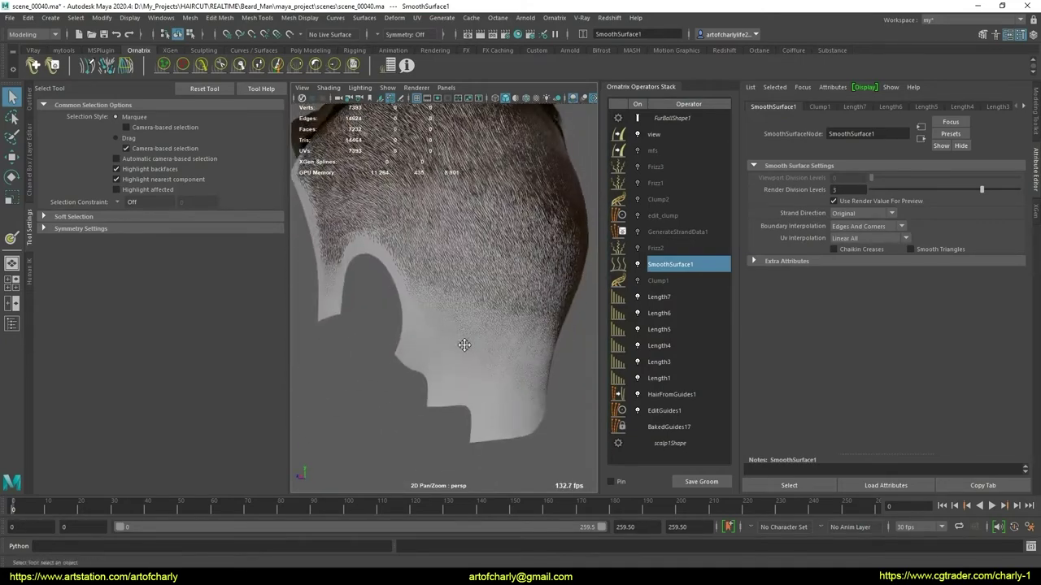
pyautogui.scroll(2, 463, 330)
pyautogui.scroll(2, 460, 341)
pyautogui.scroll(2, 462, 342)
pyautogui.scroll(1, 443, 358)
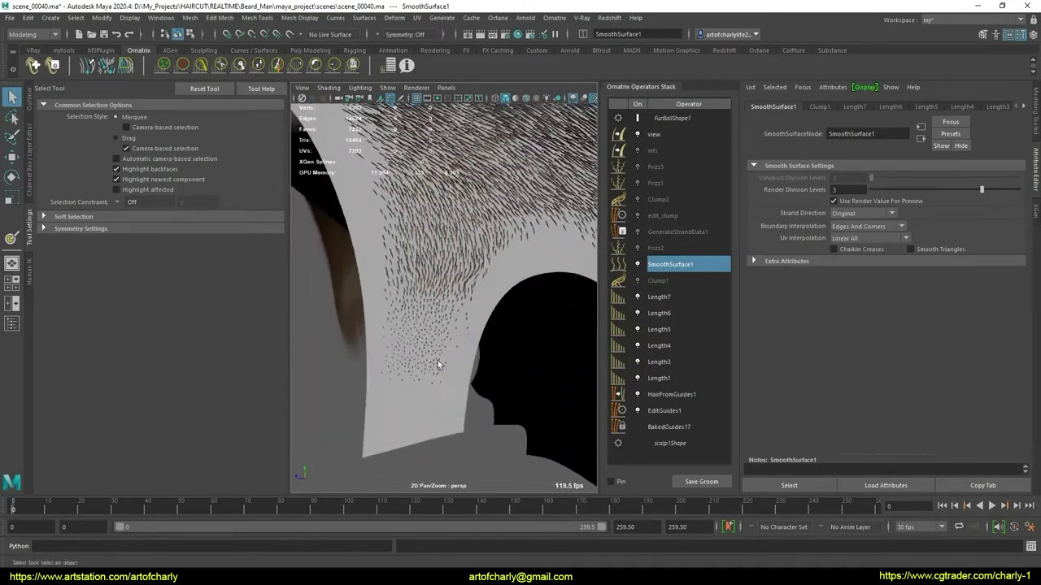
pyautogui.moveTo(437, 333)
pyautogui.keyDown('alt'); pyautogui.mouseDown()
pyautogui.moveTo(461, 373)
pyautogui.moveTo(444, 314)
pyautogui.mouseUp(); pyautogui.keyUp('alt')
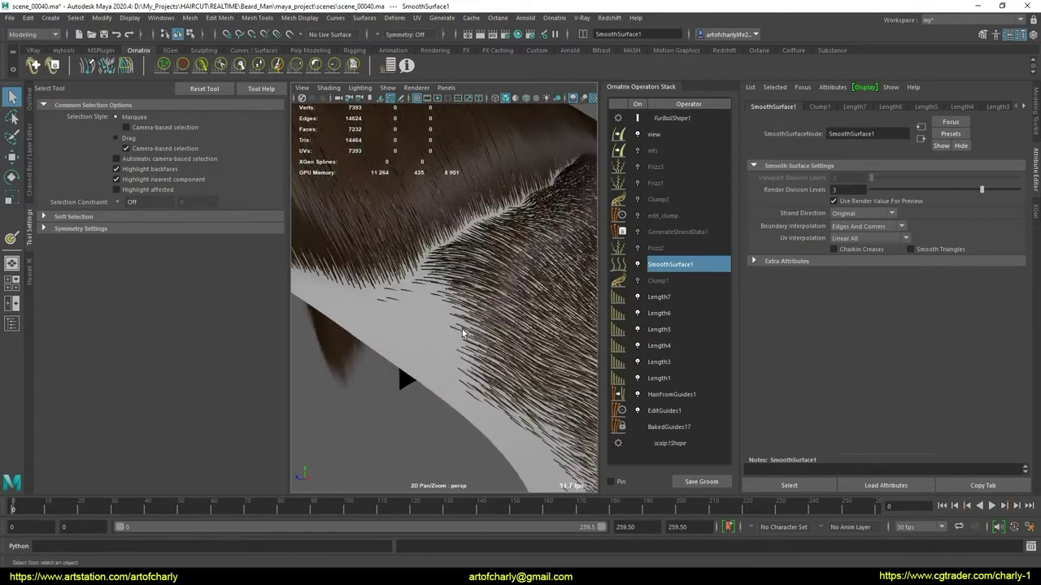
pyautogui.scroll(2, 444, 314)
pyautogui.scroll(1, 459, 361)
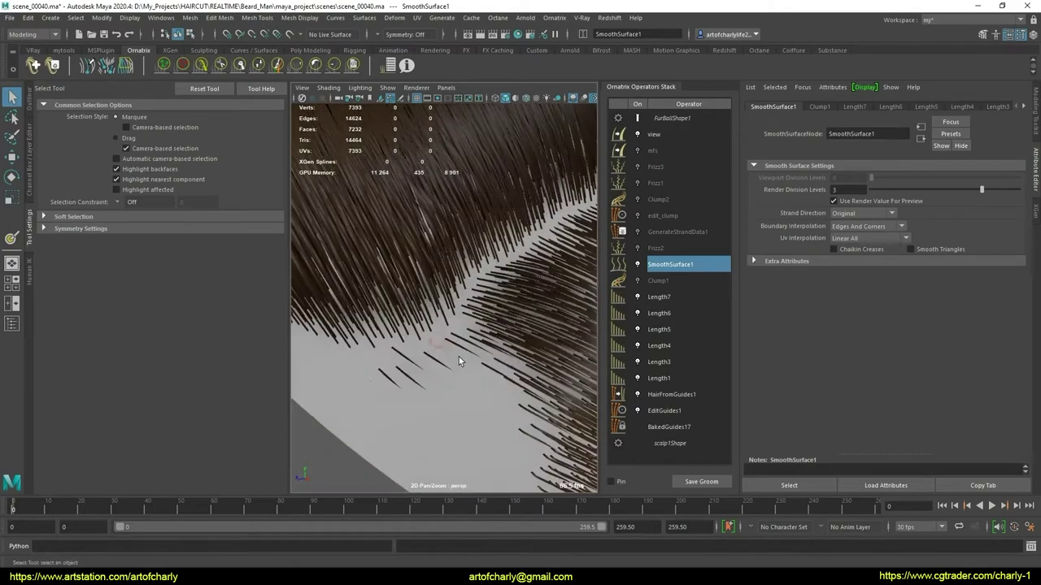
pyautogui.scroll(-3, 426, 294)
pyautogui.keyDown('alt'); pyautogui.moveTo(426, 295); pyautogui.dragTo(435, 322); pyautogui.keyUp('alt')
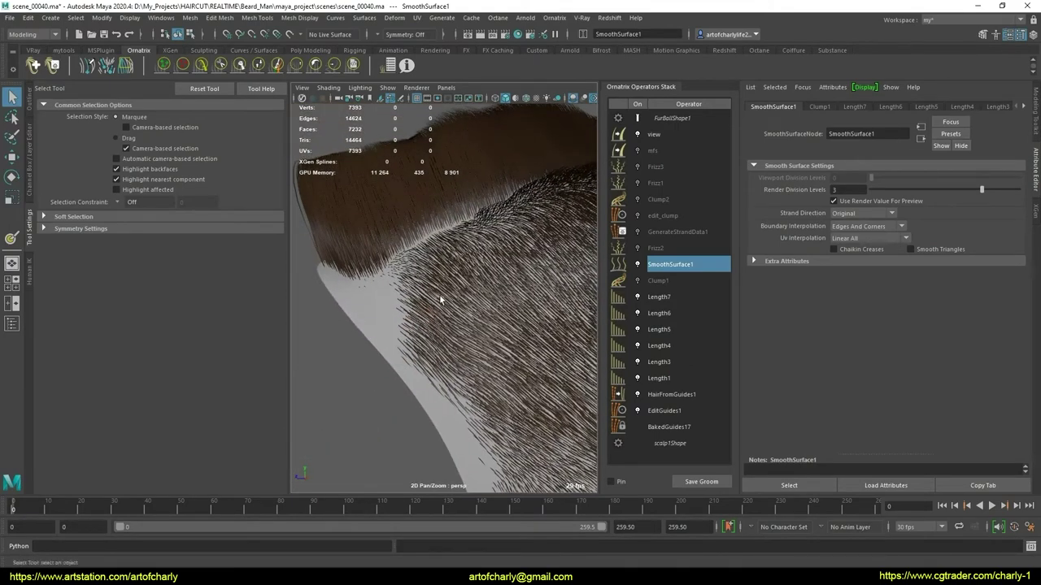
pyautogui.scroll(2, 439, 295)
pyautogui.scroll(1, 433, 309)
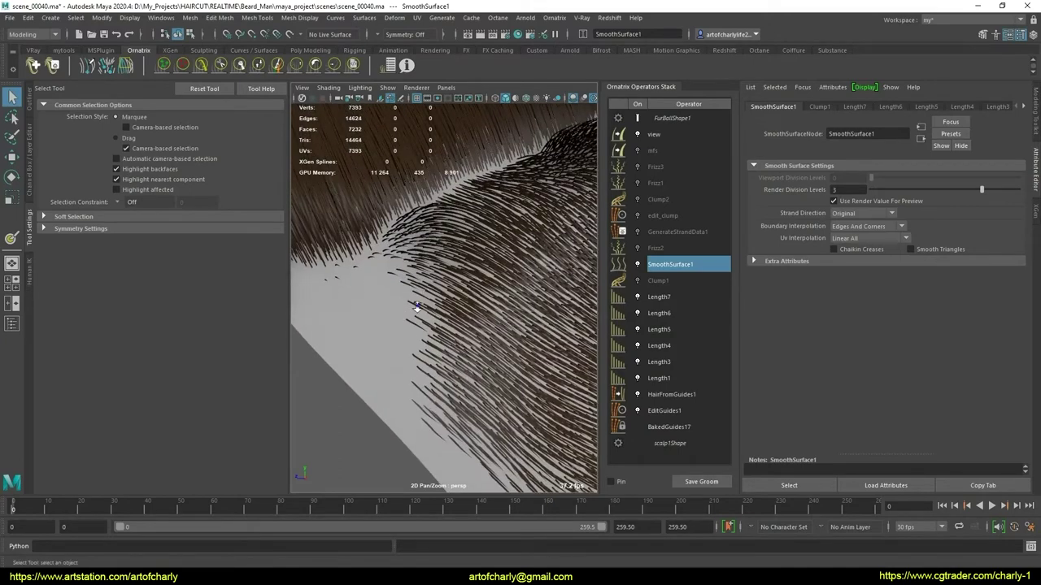
pyautogui.scroll(-4, 417, 307)
pyautogui.moveTo(418, 304)
pyautogui.keyDown('alt'); pyautogui.mouseDown()
pyautogui.moveTo(423, 295)
pyautogui.moveTo(437, 317)
pyautogui.moveTo(450, 294)
pyautogui.moveTo(448, 331)
pyautogui.mouseUp(); pyautogui.keyUp('alt')
pyautogui.scroll(2, 439, 325)
pyautogui.scroll(2, 382, 302)
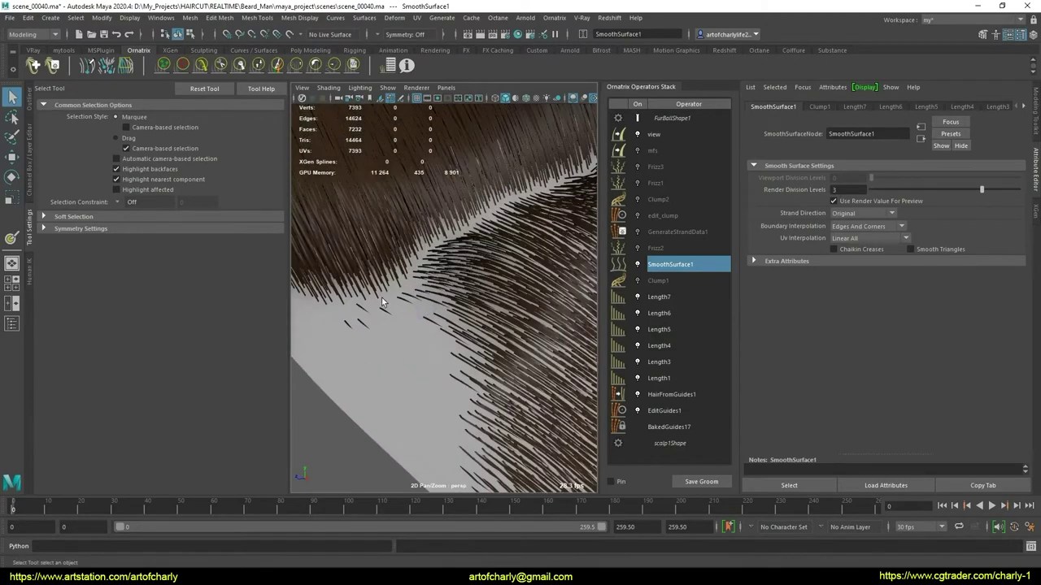
# Toggle SmoothSurface1 and turn off Length6–Length1 and HairFromGuides1, leaving only guides
pyautogui.click(638, 264)
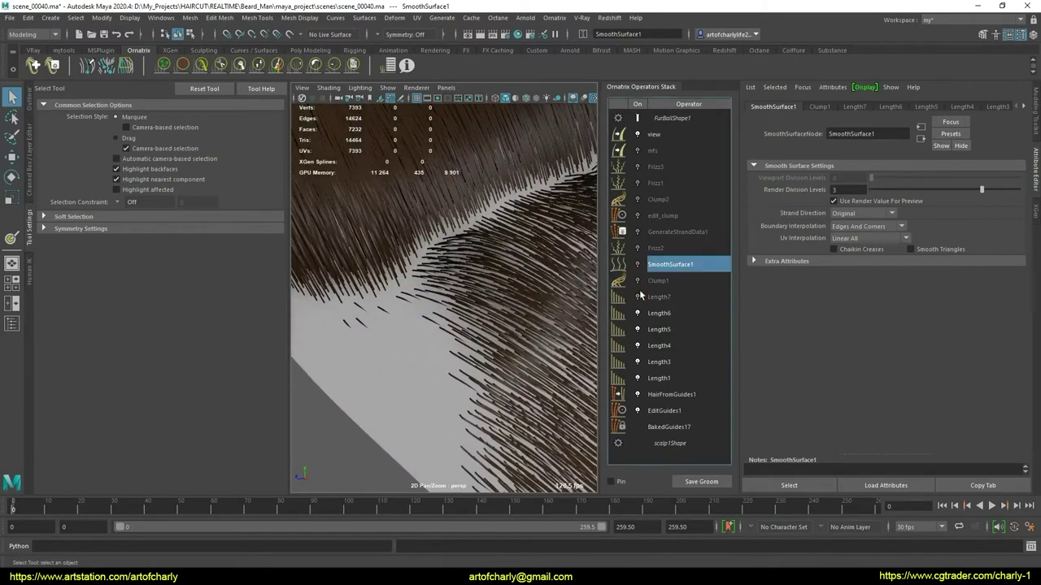
pyautogui.click(638, 313)
pyautogui.click(638, 329)
pyautogui.click(637, 346)
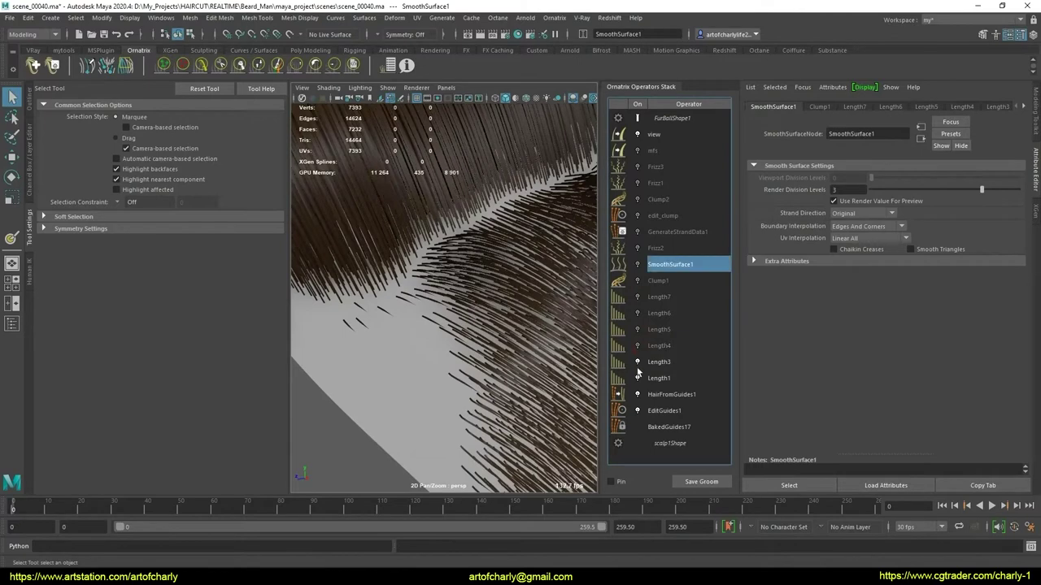
pyautogui.click(638, 362)
pyautogui.click(637, 379)
pyautogui.click(638, 394)
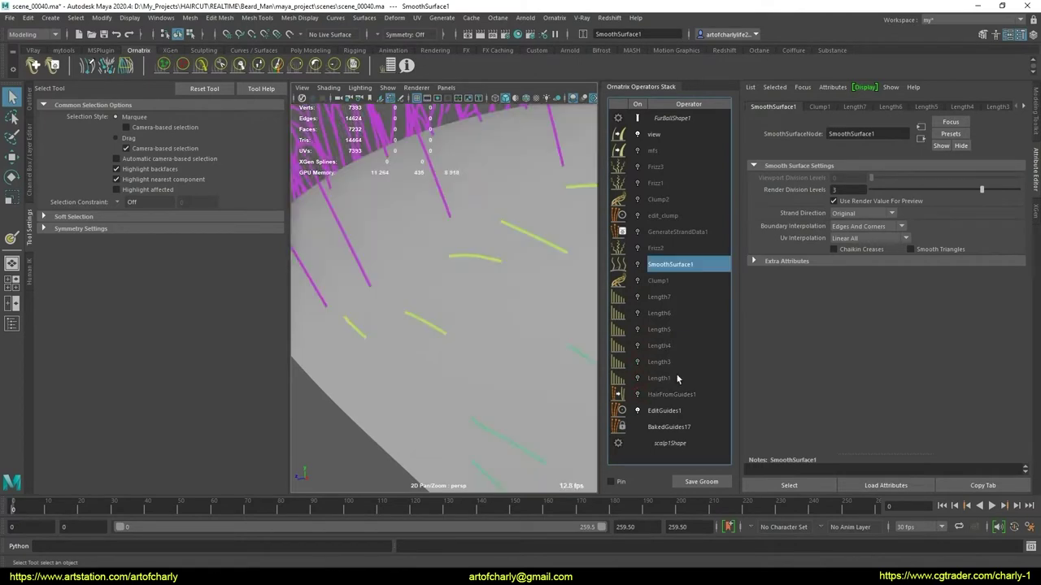
# In EditGuides1's Select Hair mode, pick the two stray guide strands and delete them
pyautogui.click(664, 409)
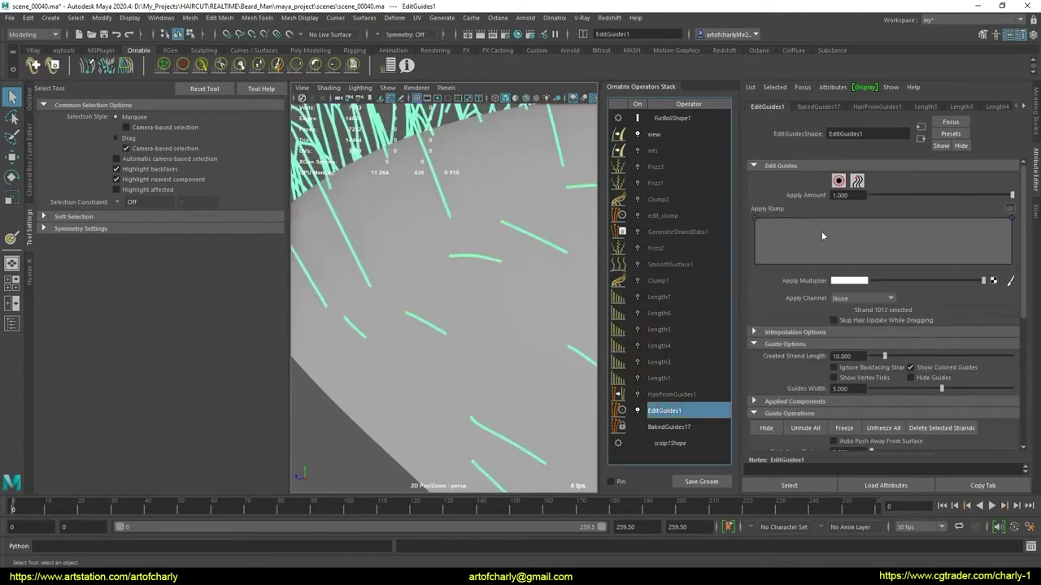
pyautogui.click(839, 181)
pyautogui.click(408, 316)
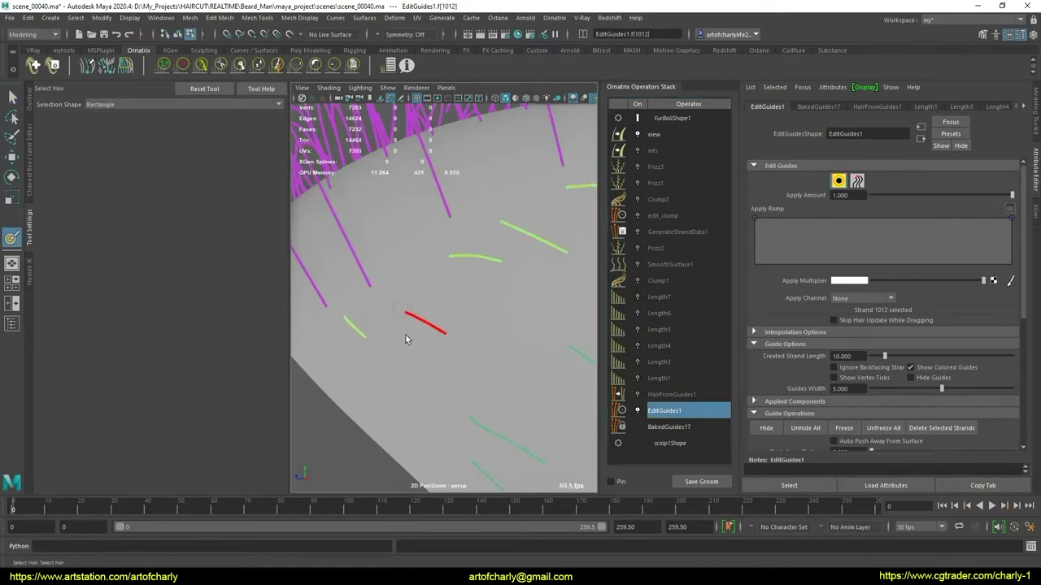
pyautogui.scroll(-5, 373, 355)
pyautogui.moveTo(368, 289)
pyautogui.keyDown('alt'); pyautogui.mouseDown()
pyautogui.moveTo(480, 356)
pyautogui.moveTo(461, 347)
pyautogui.moveTo(434, 365)
pyautogui.moveTo(492, 350)
pyautogui.mouseUp(); pyautogui.keyUp('alt')
pyautogui.scroll(4, 439, 370)
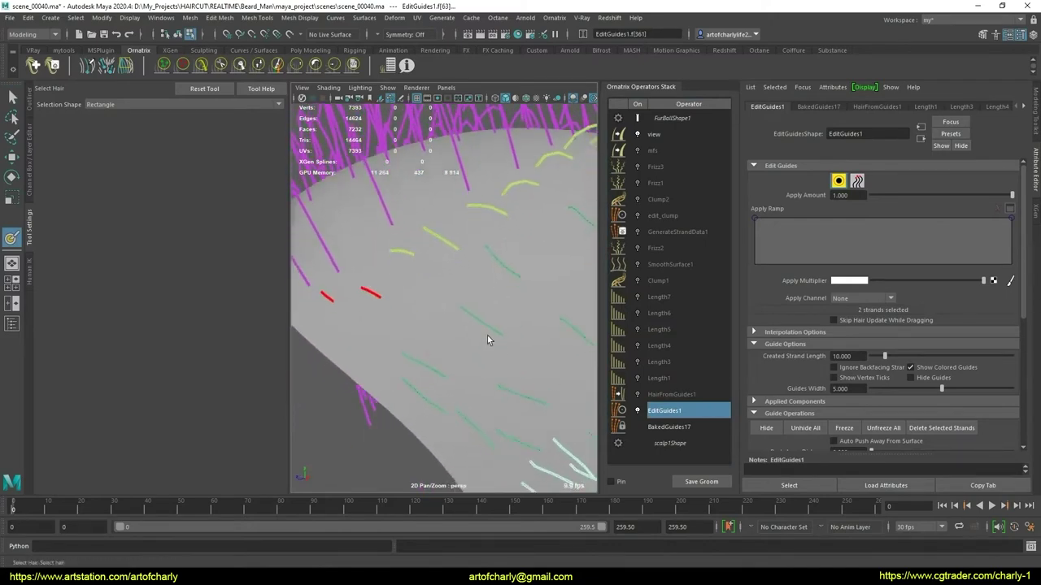
pyautogui.click(917, 433)
pyautogui.moveTo(439, 323)
pyautogui.keyDown('alt'); pyautogui.mouseDown()
pyautogui.moveTo(428, 289)
pyautogui.moveTo(426, 340)
pyautogui.mouseUp(); pyautogui.keyUp('alt')
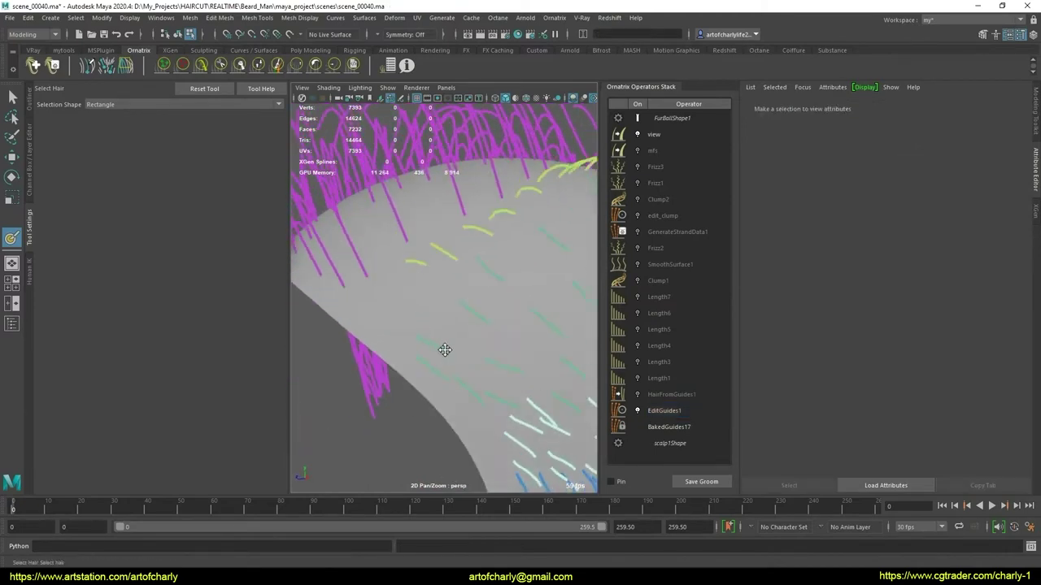
# Show the scalp mask texture, tumble around the head, and select all guides in EditGuides1
pyautogui.press('6')
pyautogui.moveTo(445, 351)
pyautogui.keyDown('alt'); pyautogui.mouseDown()
pyautogui.moveTo(461, 362)
pyautogui.moveTo(457, 327)
pyautogui.mouseUp(); pyautogui.keyUp('alt')
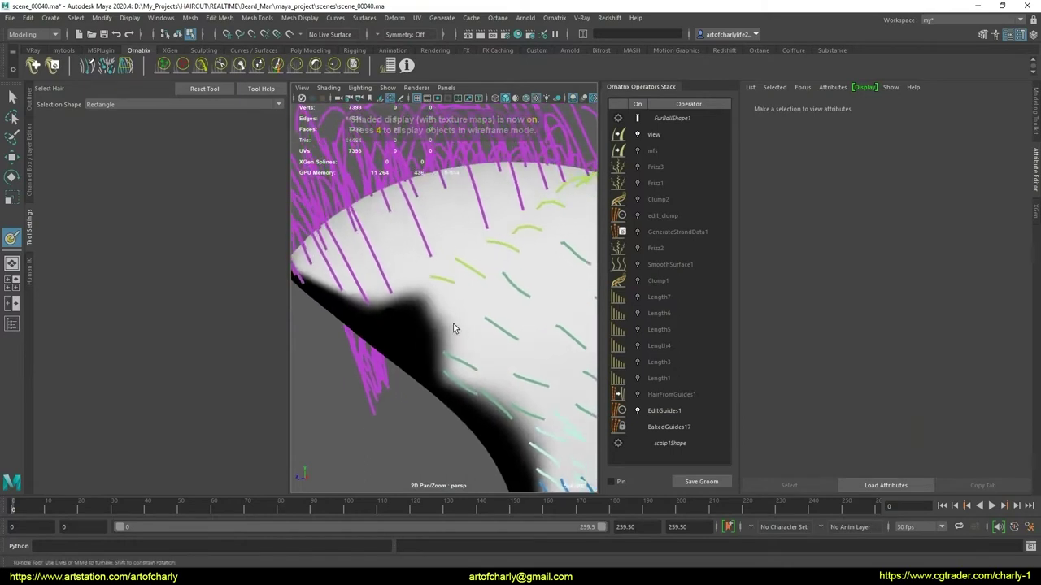
pyautogui.keyDown('alt'); pyautogui.moveTo(453, 324); pyautogui.dragTo(475, 362, button='right'); pyautogui.keyUp('alt')
pyautogui.moveTo(475, 361)
pyautogui.keyDown('alt'); pyautogui.mouseDown()
pyautogui.moveTo(434, 371)
pyautogui.moveTo(426, 423)
pyautogui.moveTo(457, 362)
pyautogui.mouseUp(); pyautogui.keyUp('alt')
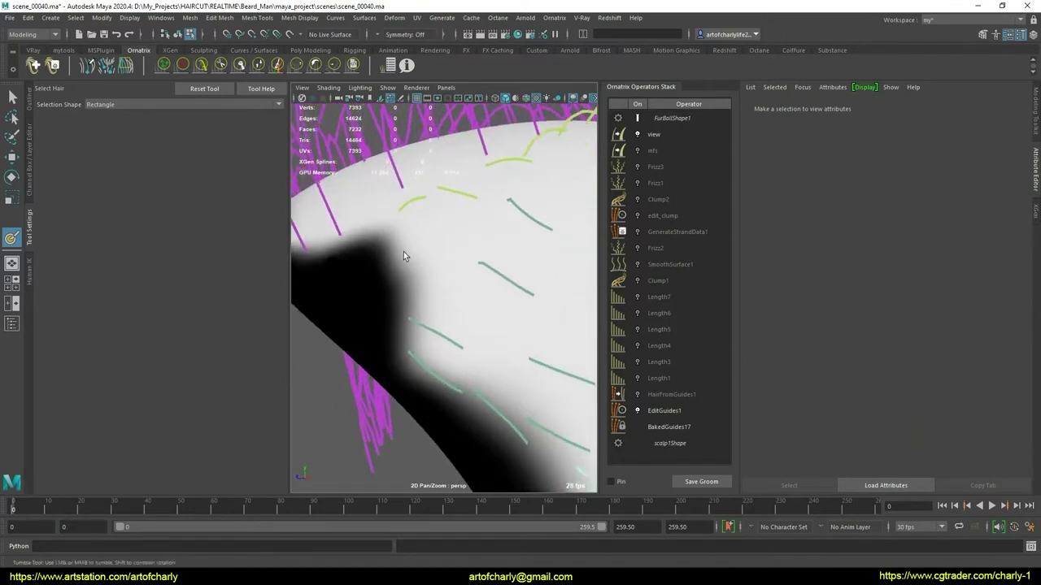
pyautogui.keyDown('alt'); pyautogui.moveTo(420, 319); pyautogui.dragTo(426, 272); pyautogui.keyUp('alt')
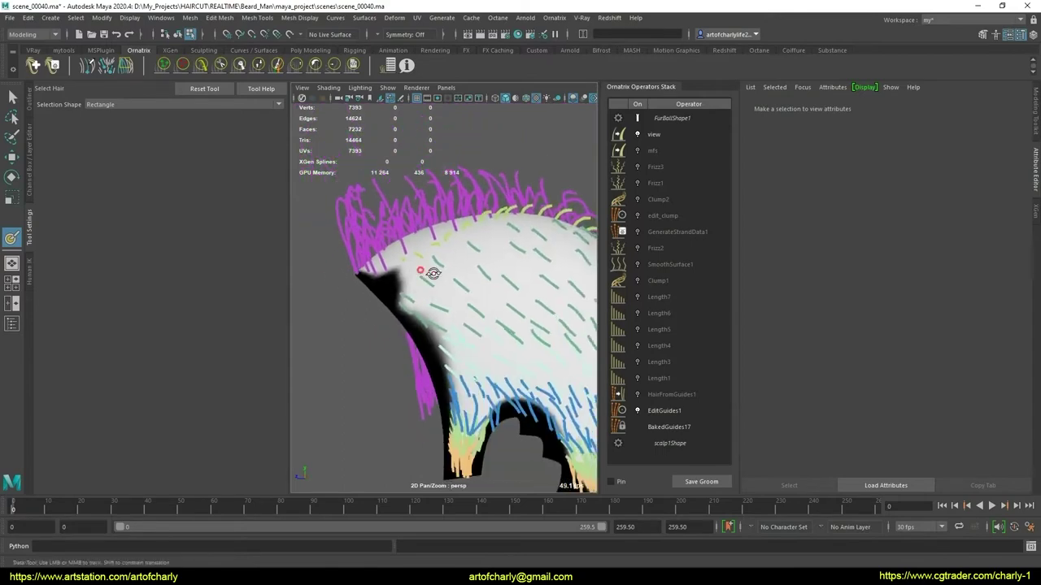
pyautogui.keyDown('alt'); pyautogui.moveTo(425, 272); pyautogui.dragTo(446, 347, button='right'); pyautogui.keyUp('alt')
pyautogui.moveTo(446, 347)
pyautogui.keyDown('alt'); pyautogui.mouseDown()
pyautogui.moveTo(460, 351)
pyautogui.moveTo(467, 313)
pyautogui.mouseUp(); pyautogui.keyUp('alt')
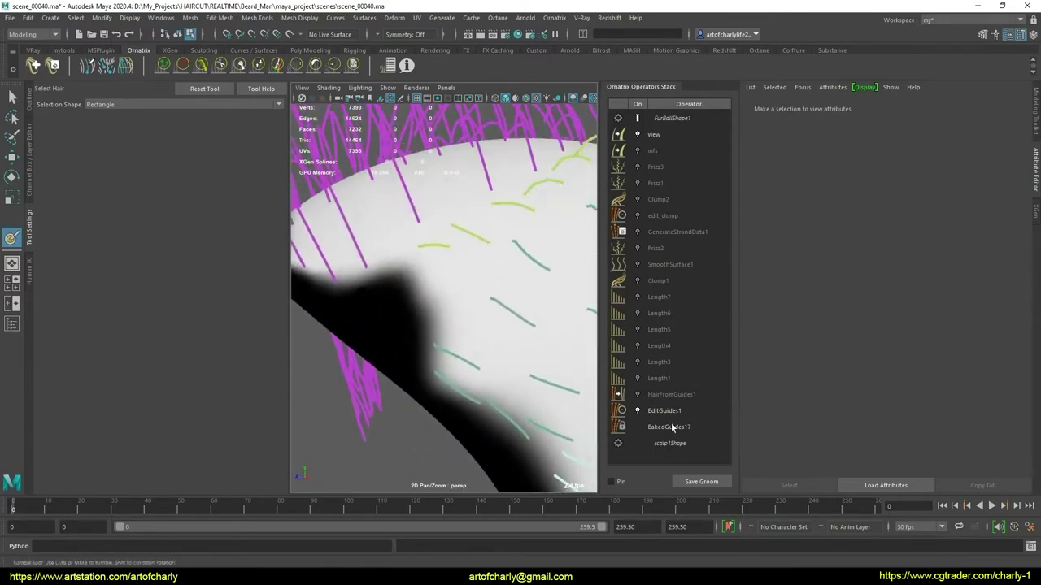
pyautogui.click(664, 411)
pyautogui.click(840, 185)
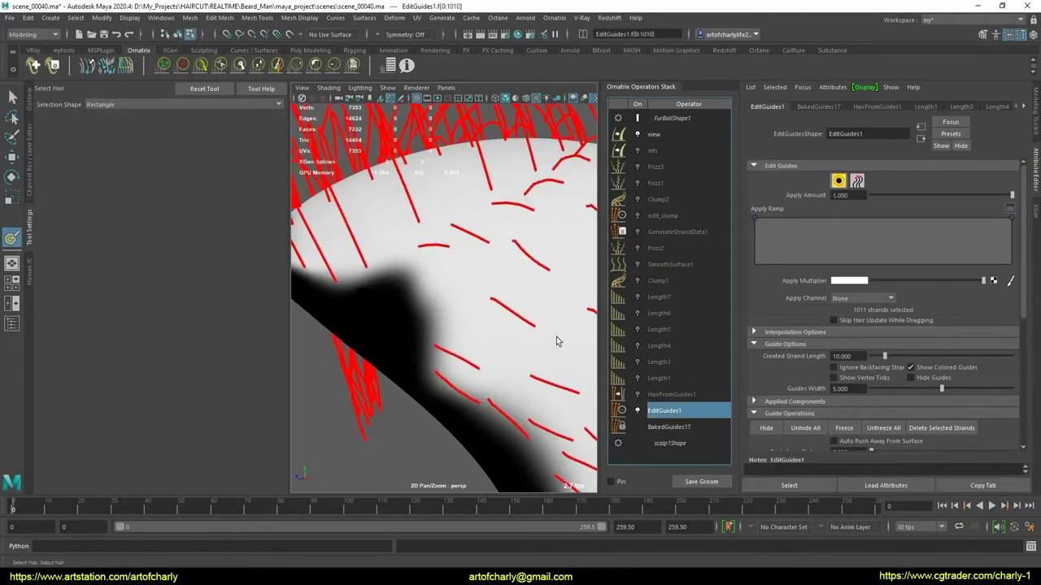
# Activate the Ornatrix Draw Strand tool with Draw Along Surface enabled
pyautogui.click(453, 388)
pyautogui.click(451, 358)
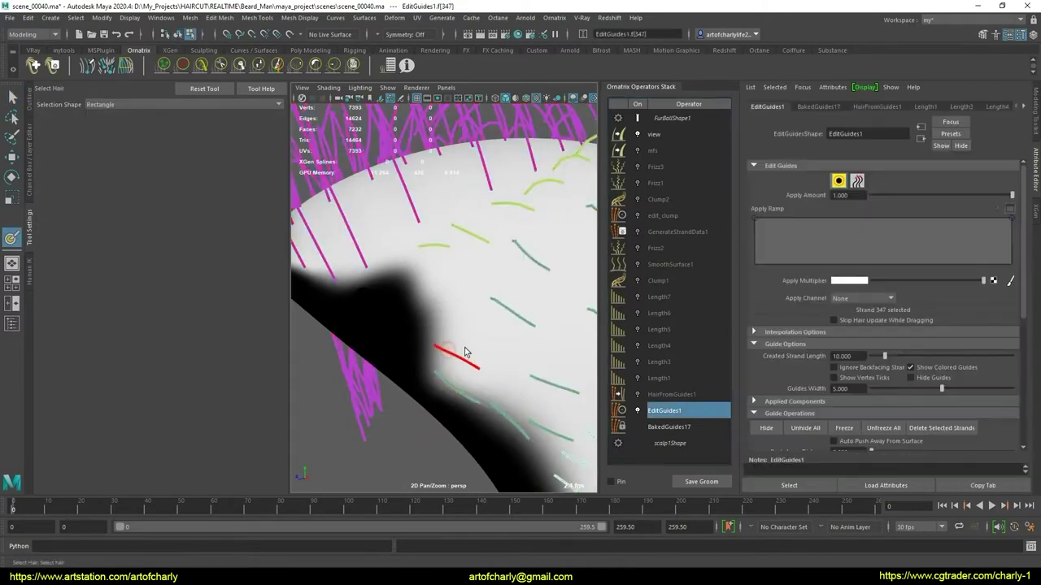
pyautogui.scroll(2, 431, 334)
pyautogui.scroll(2, 422, 342)
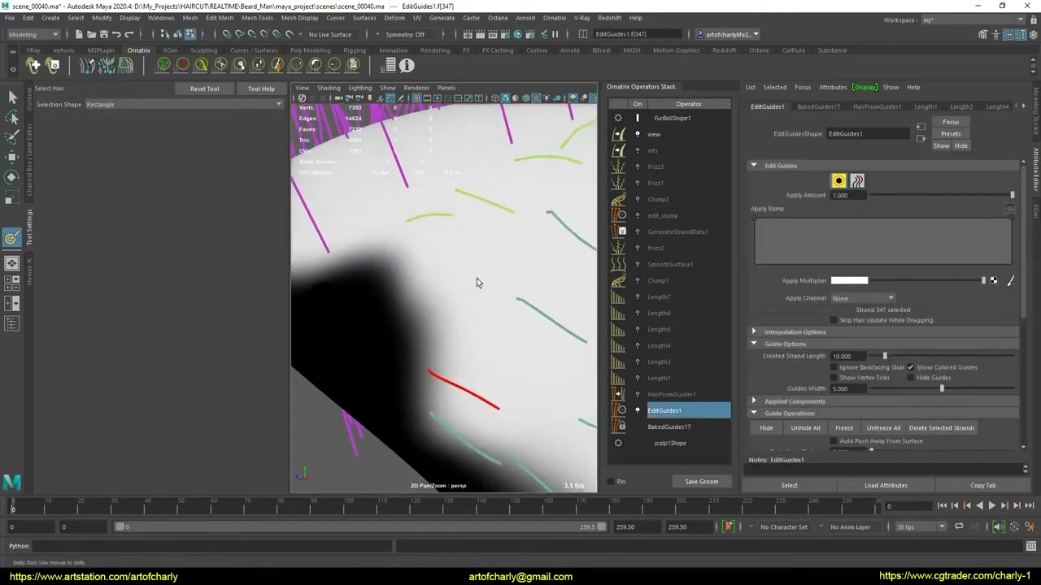
pyautogui.keyDown('alt'); pyautogui.moveTo(454, 305); pyautogui.dragTo(450, 318, button='middle'); pyautogui.keyUp('alt')
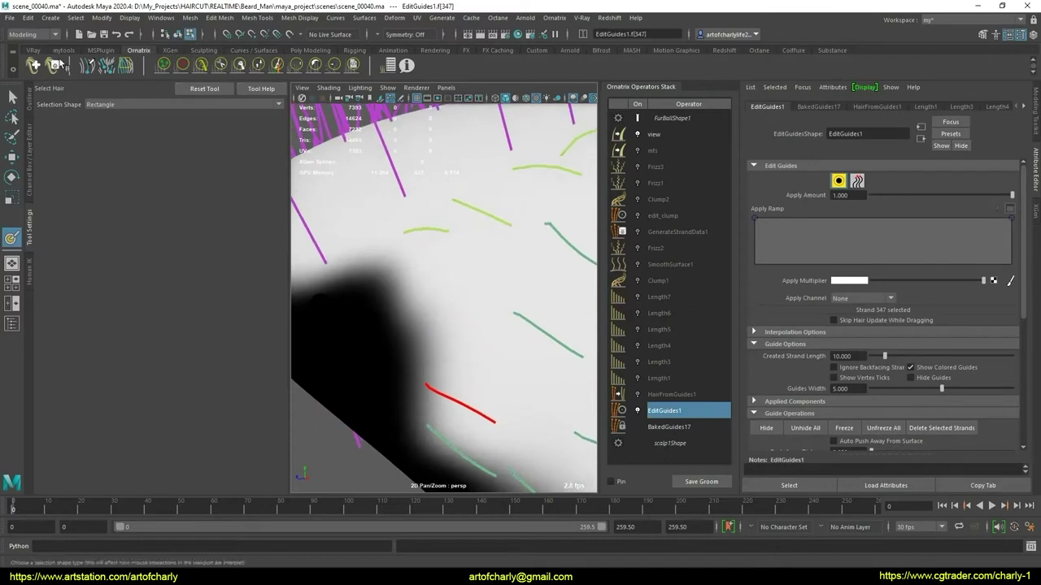
pyautogui.click(87, 68)
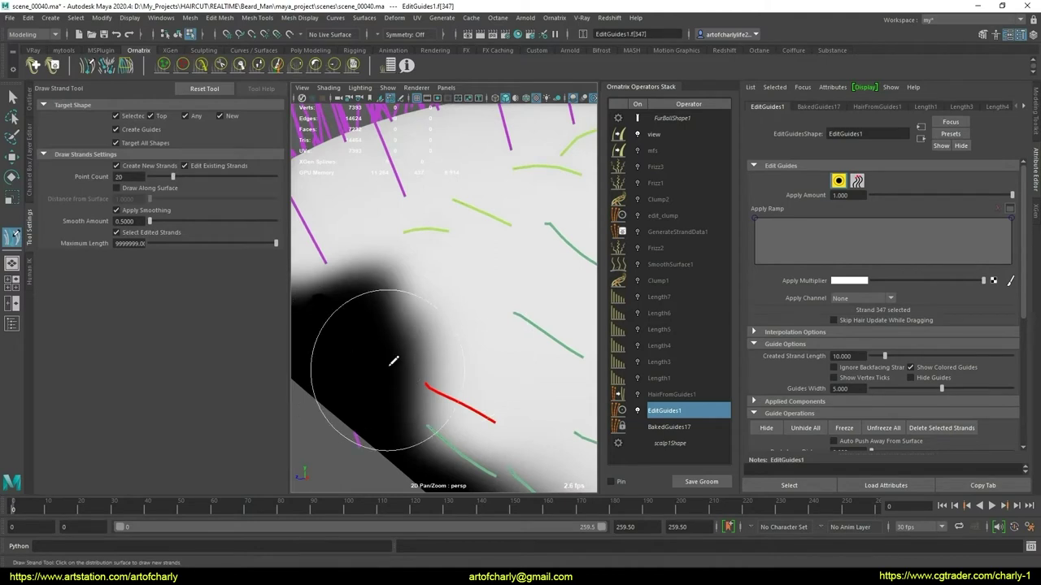
pyautogui.click(134, 189)
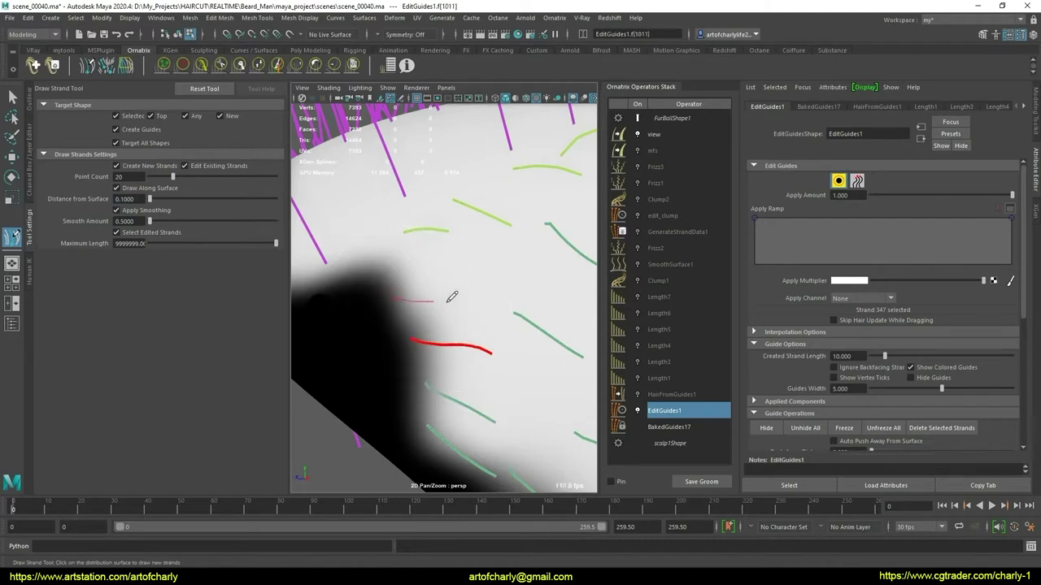
# Switch the head to plain grey shading (5) while orbiting around the red guide
pyautogui.keyDown('alt'); pyautogui.moveTo(444, 277); pyautogui.dragTo(443, 310); pyautogui.keyUp('alt')
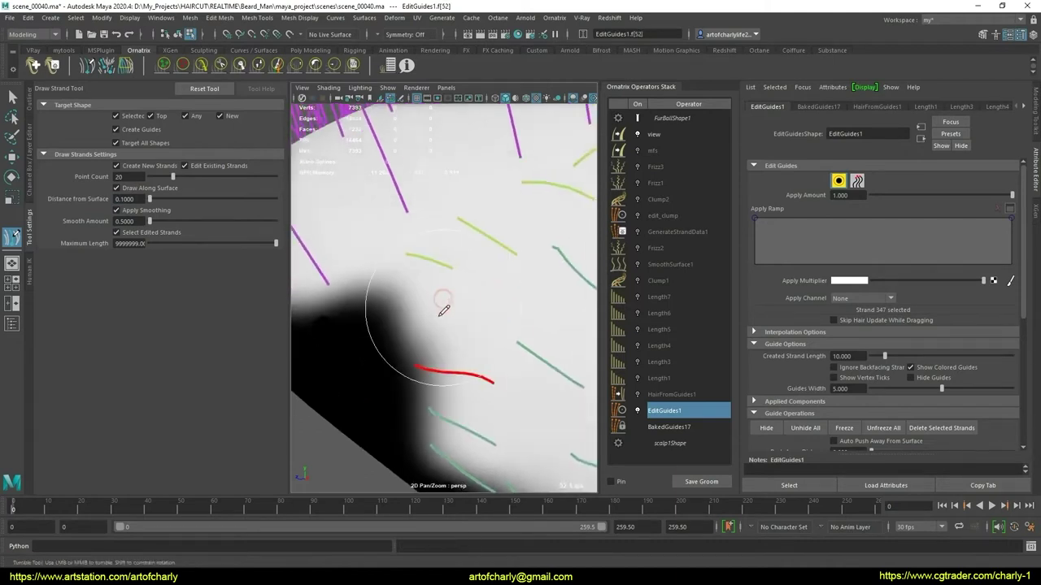
pyautogui.keyDown('alt'); pyautogui.moveTo(415, 246); pyautogui.dragTo(417, 293); pyautogui.keyUp('alt')
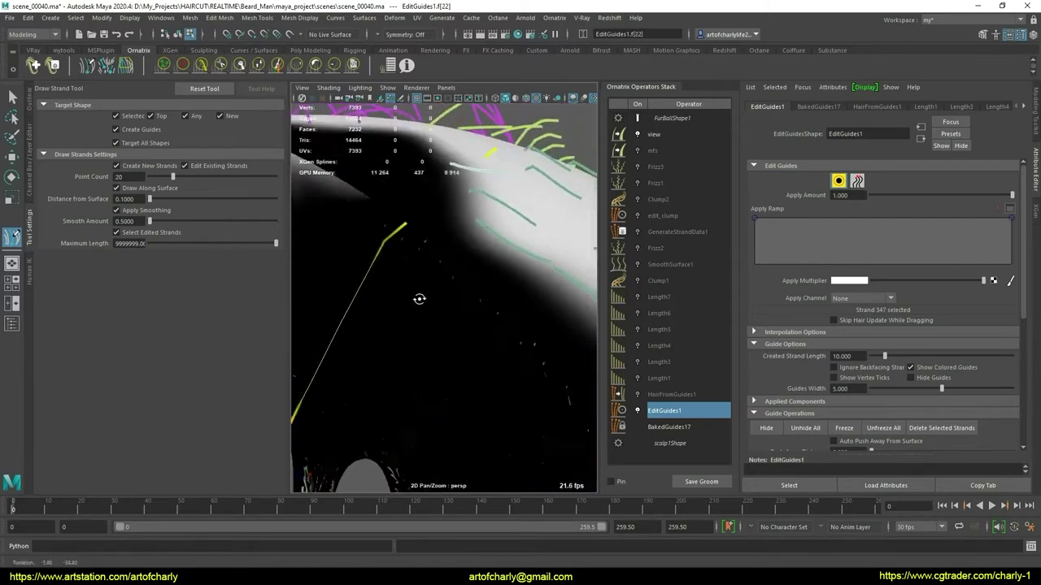
pyautogui.scroll(-3, 418, 268)
pyautogui.scroll(-2, 455, 265)
pyautogui.moveTo(456, 264)
pyautogui.keyDown('alt'); pyautogui.mouseDown()
pyautogui.moveTo(500, 303)
pyautogui.moveTo(444, 310)
pyautogui.moveTo(514, 281)
pyautogui.moveTo(493, 244)
pyautogui.moveTo(489, 297)
pyautogui.moveTo(437, 291)
pyautogui.mouseUp(); pyautogui.keyUp('alt')
pyautogui.press('5')
pyautogui.keyDown('alt'); pyautogui.moveTo(436, 290); pyautogui.dragTo(458, 331, button='right'); pyautogui.keyUp('alt')
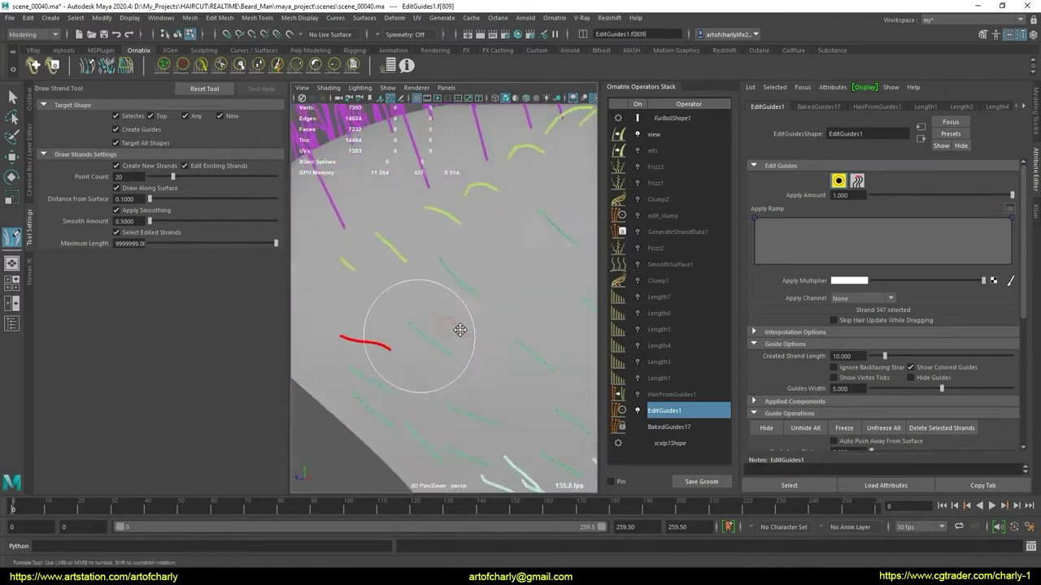
pyautogui.moveTo(458, 331)
pyautogui.keyDown('alt'); pyautogui.mouseDown()
pyautogui.moveTo(451, 310)
pyautogui.moveTo(430, 325)
pyautogui.moveTo(464, 318)
pyautogui.moveTo(457, 332)
pyautogui.mouseUp(); pyautogui.keyUp('alt')
pyautogui.keyDown('alt'); pyautogui.moveTo(458, 332); pyautogui.dragTo(420, 287, button='right'); pyautogui.keyUp('alt')
pyautogui.moveTo(420, 287)
pyautogui.keyDown('alt'); pyautogui.mouseDown()
pyautogui.moveTo(441, 297)
pyautogui.moveTo(456, 336)
pyautogui.moveTo(448, 322)
pyautogui.mouseUp(); pyautogui.keyUp('alt')
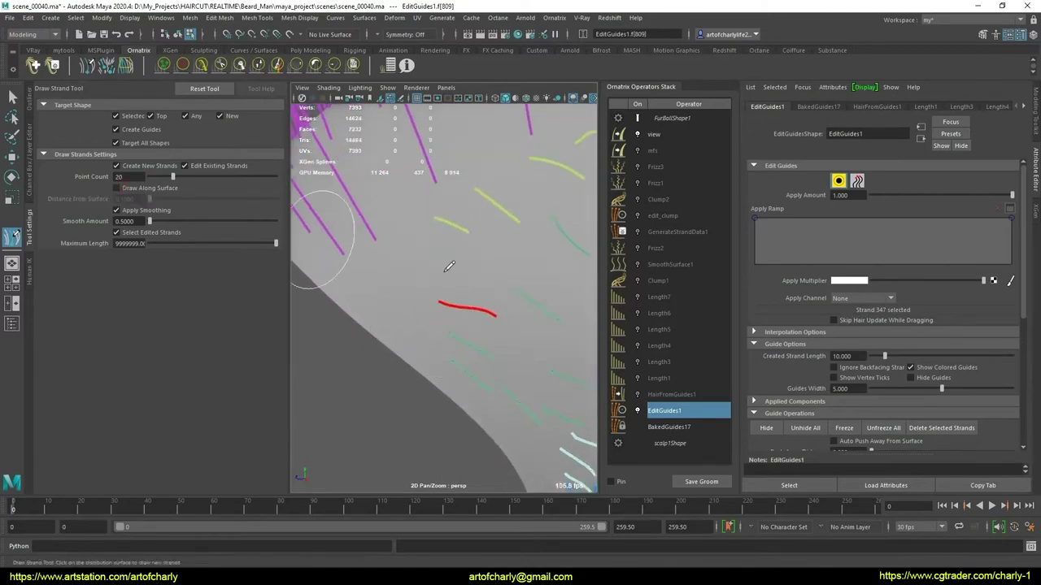
pyautogui.moveTo(494, 262)
pyautogui.keyDown('alt'); pyautogui.mouseDown()
pyautogui.moveTo(477, 249)
pyautogui.moveTo(476, 274)
pyautogui.moveTo(430, 301)
pyautogui.moveTo(414, 284)
pyautogui.moveTo(442, 297)
pyautogui.mouseUp(); pyautogui.keyUp('alt')
# Return to selection mode and zoom in around the red guide strand
pyautogui.press('q')
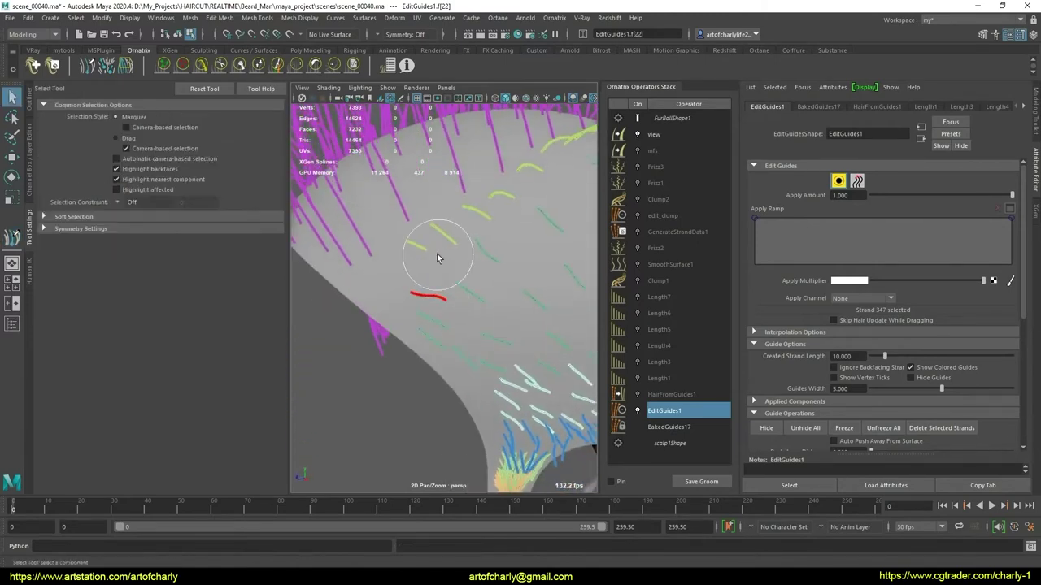
pyautogui.moveTo(456, 284); pyautogui.dragTo(476, 293, button='middle')
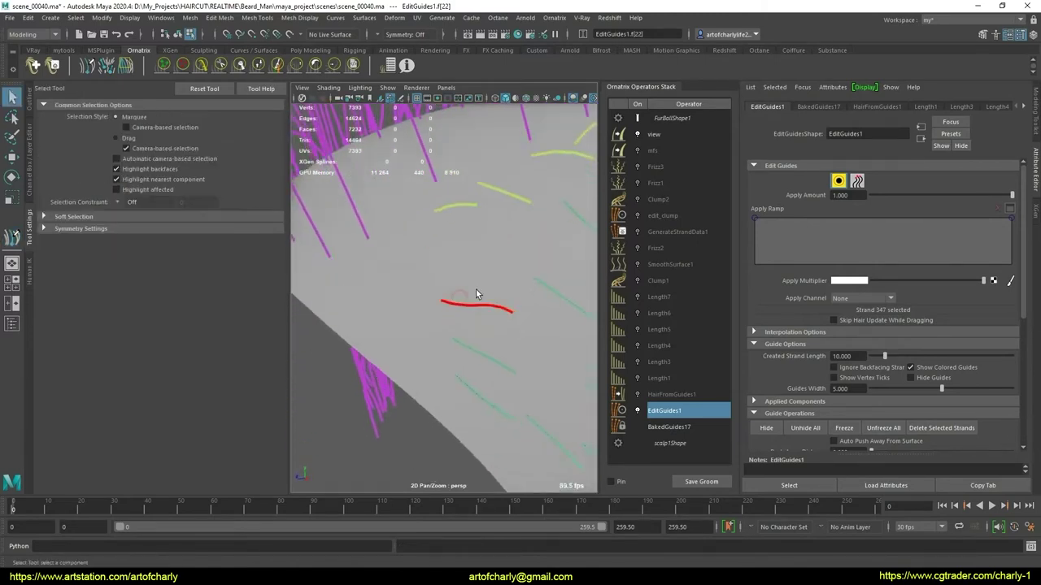
pyautogui.scroll(-3, 840, 317)
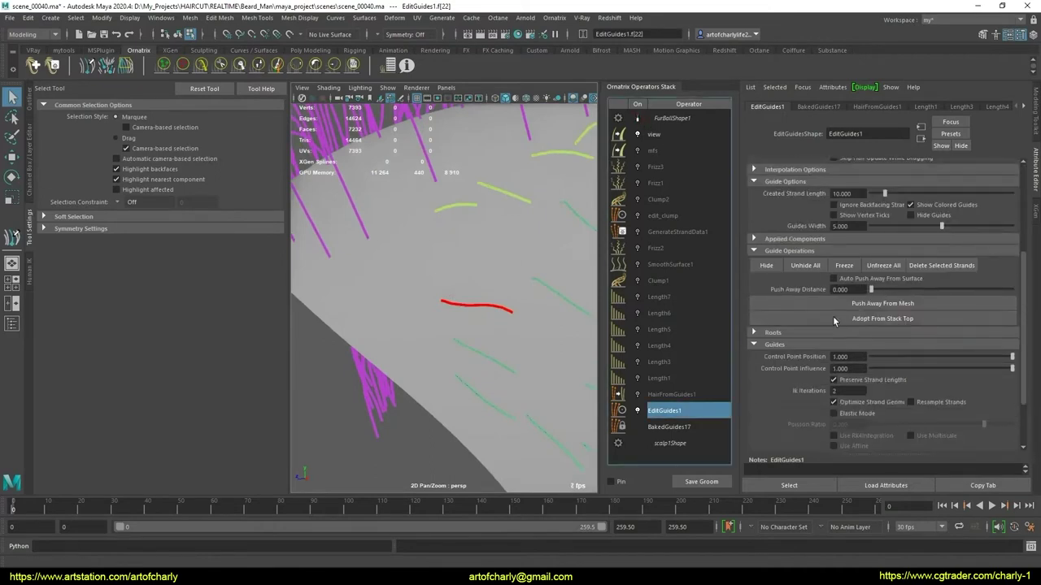
pyautogui.scroll(-4, 838, 321)
pyautogui.scroll(3, 834, 328)
pyautogui.scroll(2, 835, 327)
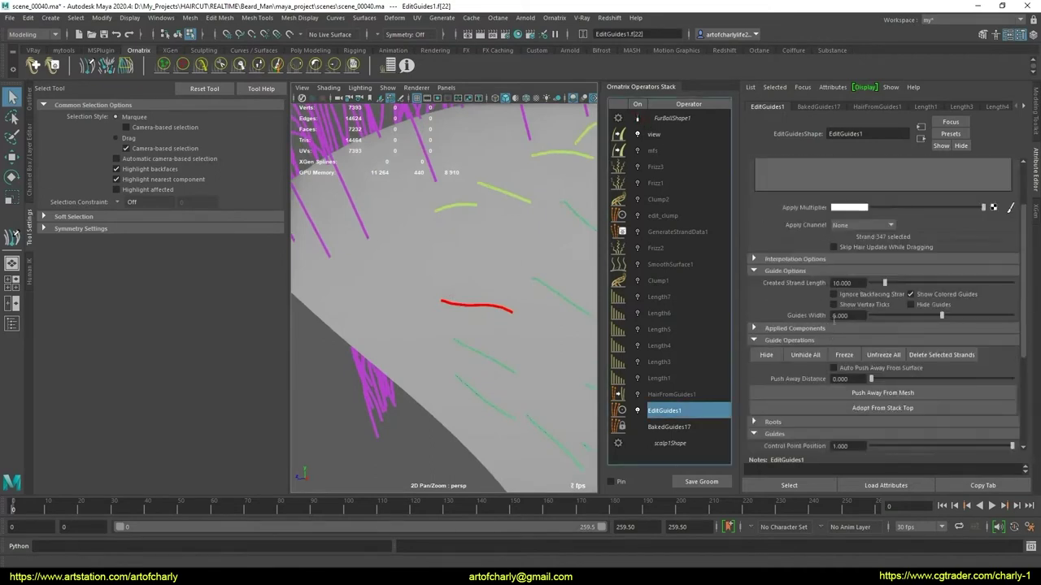
pyautogui.scroll(2, 833, 320)
pyautogui.scroll(-3, 827, 305)
# Expand Roots, show the scalp mask (6), and plant a guide just below the red strand
pyautogui.click(779, 397)
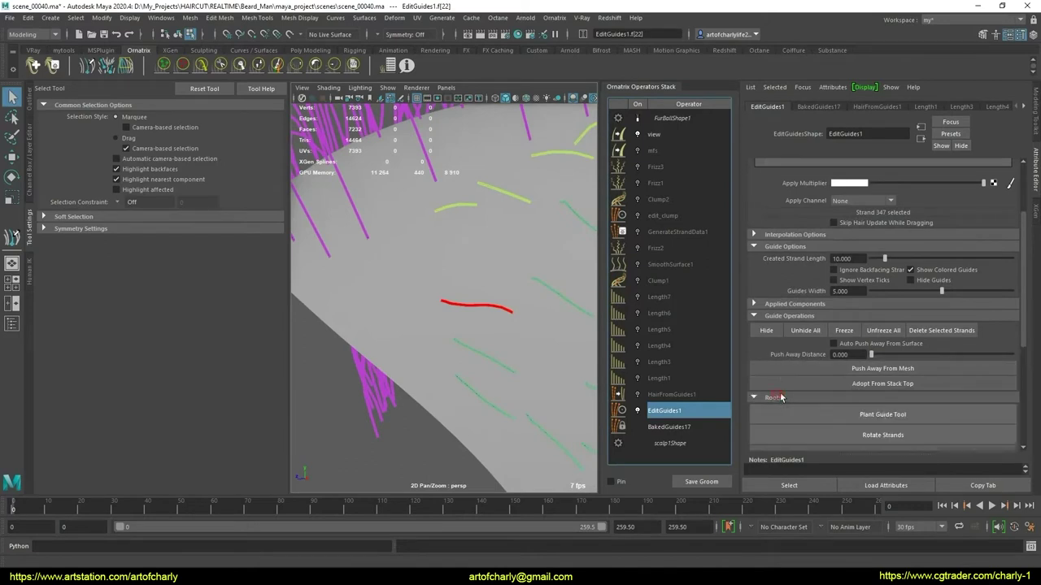
pyautogui.click(884, 415)
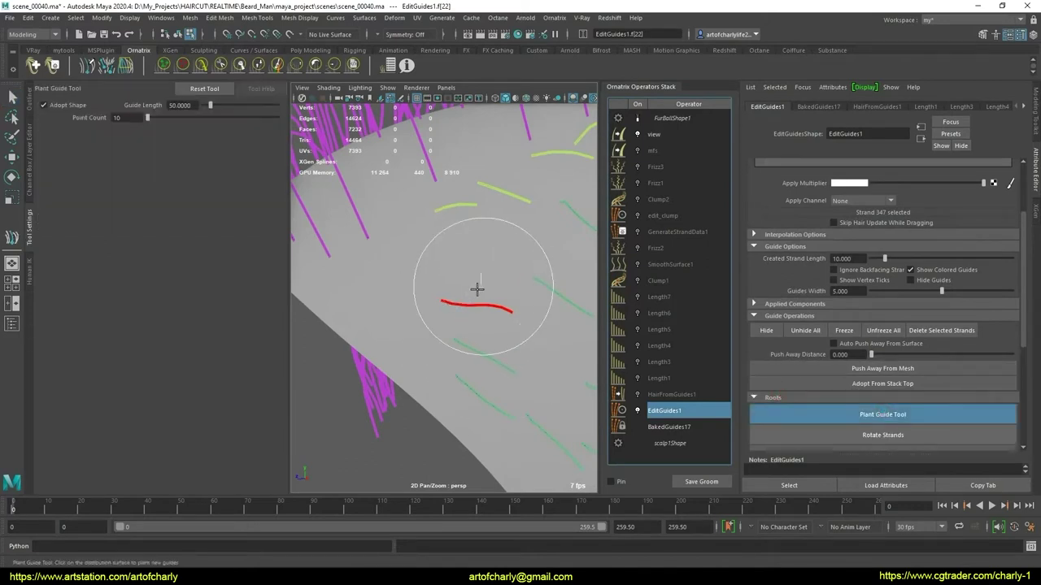
pyautogui.press('6')
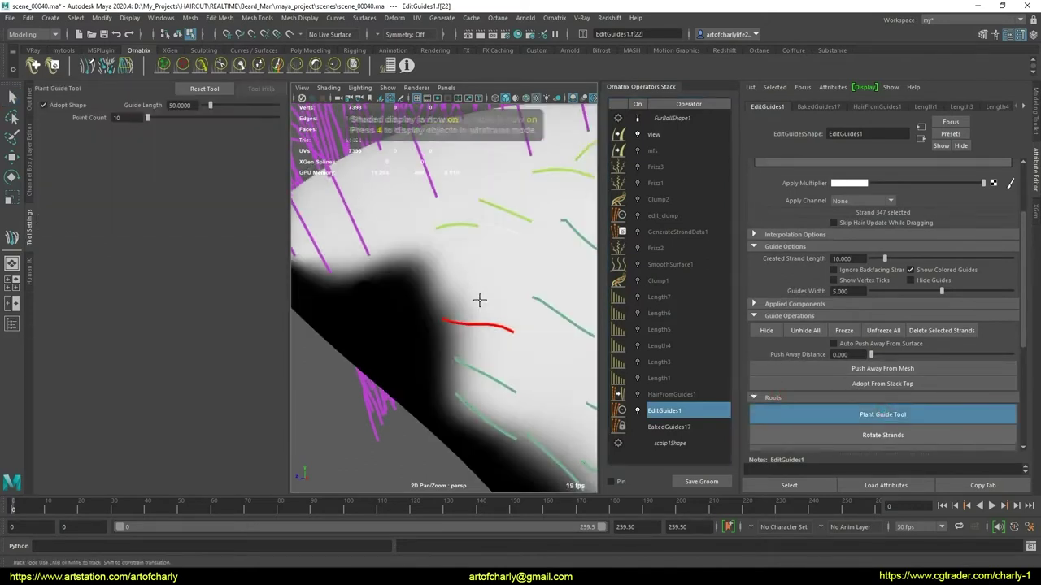
pyautogui.keyDown('alt'); pyautogui.moveTo(459, 294); pyautogui.dragTo(428, 269, button='right'); pyautogui.keyUp('alt')
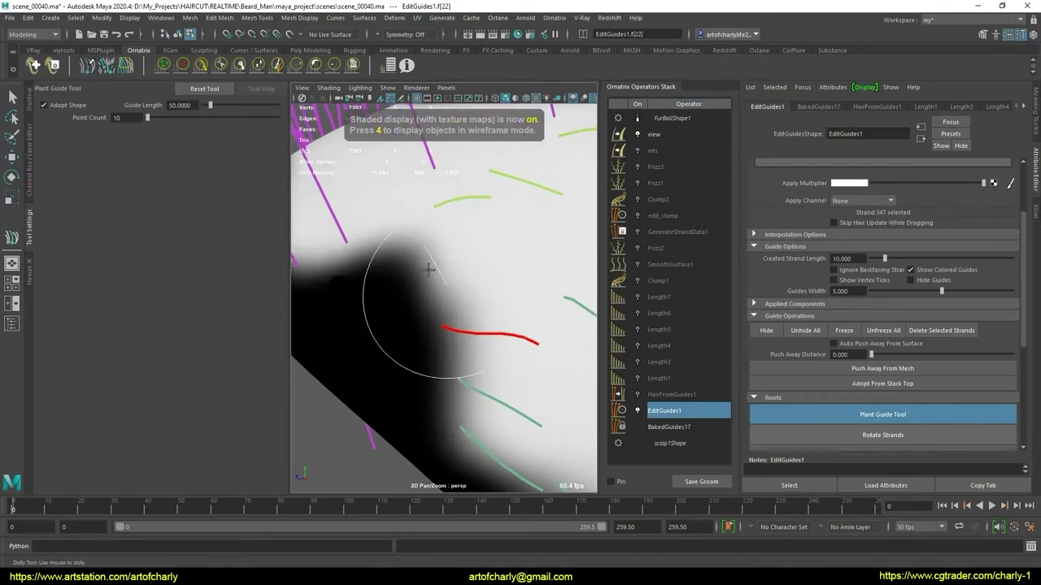
pyautogui.click(481, 300)
pyautogui.keyDown('alt'); pyautogui.moveTo(480, 300); pyautogui.dragTo(504, 309, button='right'); pyautogui.keyUp('alt')
# Re-arm Plant Guide, orbit around the head, then select a different guide near the fade edge
pyautogui.click(876, 414)
pyautogui.click(876, 414)
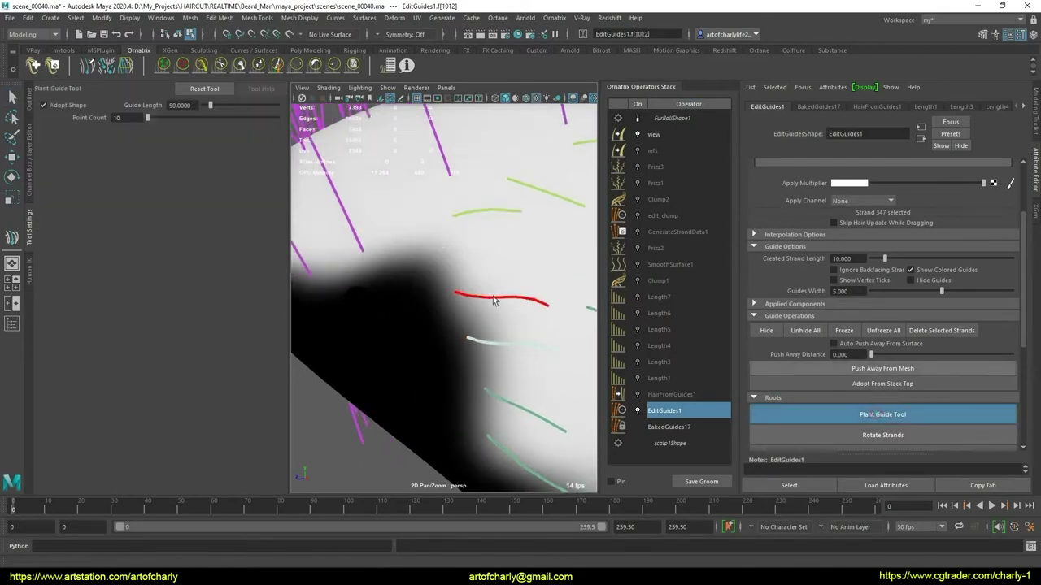
pyautogui.keyDown('alt'); pyautogui.moveTo(439, 285); pyautogui.dragTo(458, 271); pyautogui.keyUp('alt')
pyautogui.keyDown('alt'); pyautogui.moveTo(446, 267); pyautogui.dragTo(524, 274, button='right'); pyautogui.keyUp('alt')
pyautogui.keyDown('alt'); pyautogui.moveTo(525, 274); pyautogui.dragTo(525, 295); pyautogui.keyUp('alt')
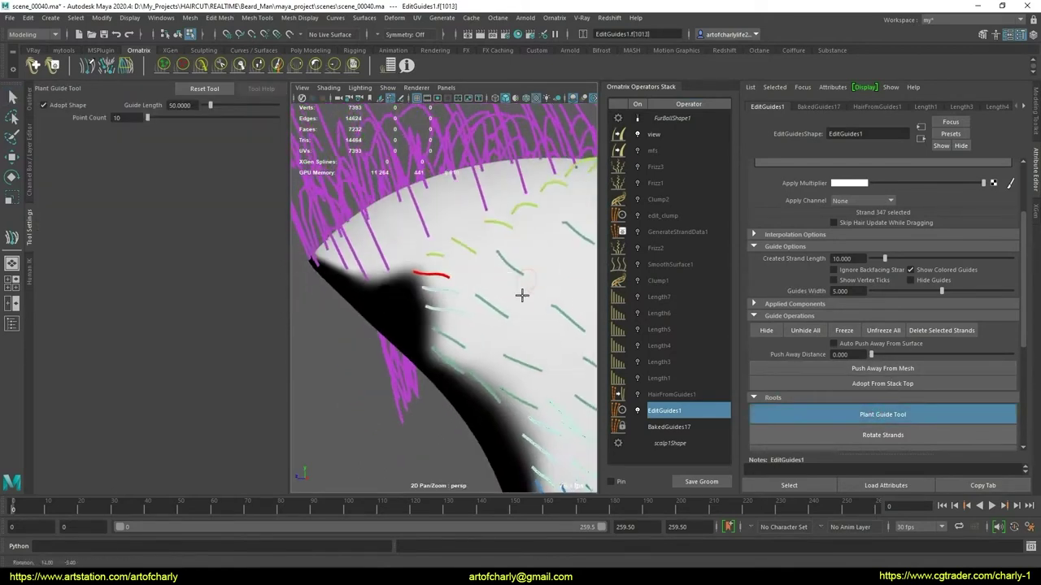
pyautogui.press('q')
pyautogui.moveTo(464, 272)
pyautogui.keyDown('alt'); pyautogui.mouseDown(button='right')
pyautogui.moveTo(391, 259)
pyautogui.moveTo(427, 305)
pyautogui.moveTo(430, 269)
pyautogui.moveTo(477, 314)
pyautogui.mouseUp(button='right'); pyautogui.keyUp('alt')
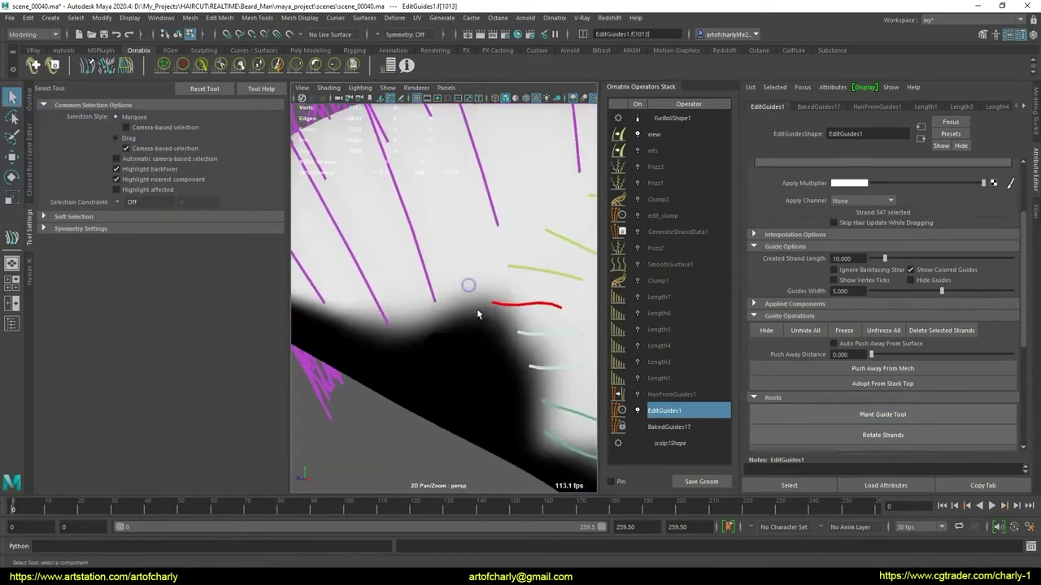
pyautogui.keyDown('alt'); pyautogui.moveTo(468, 303); pyautogui.dragTo(429, 275); pyautogui.keyUp('alt')
pyautogui.click(428, 275)
# Orbit around the beard edge, briefly reactivate Plant Guide, then return to selection
pyautogui.keyDown('alt'); pyautogui.moveTo(434, 338); pyautogui.dragTo(460, 322); pyautogui.keyUp('alt')
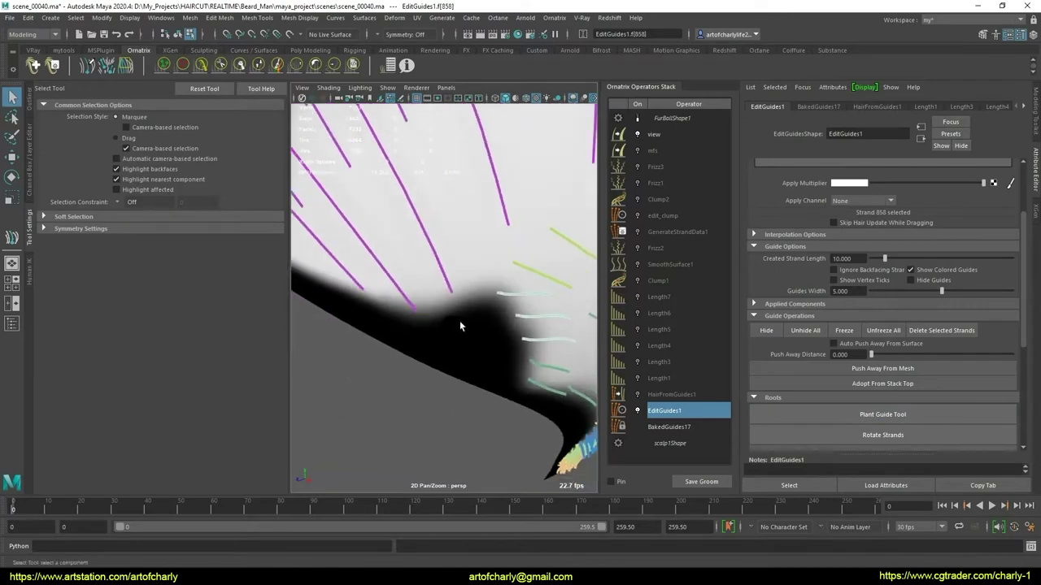
pyautogui.scroll(-3, 489, 310)
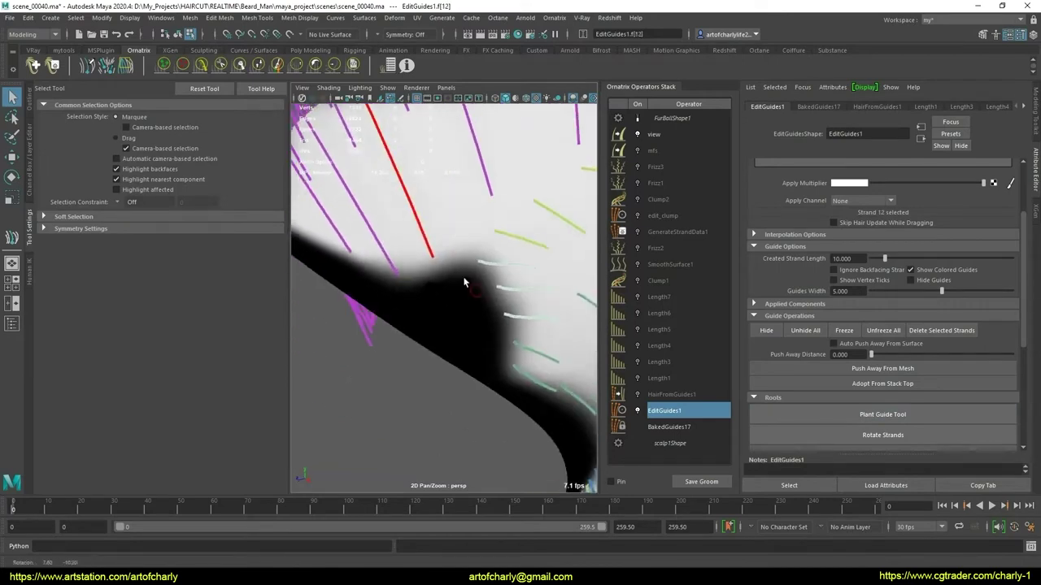
pyautogui.scroll(-8, 500, 332)
pyautogui.scroll(3, 411, 257)
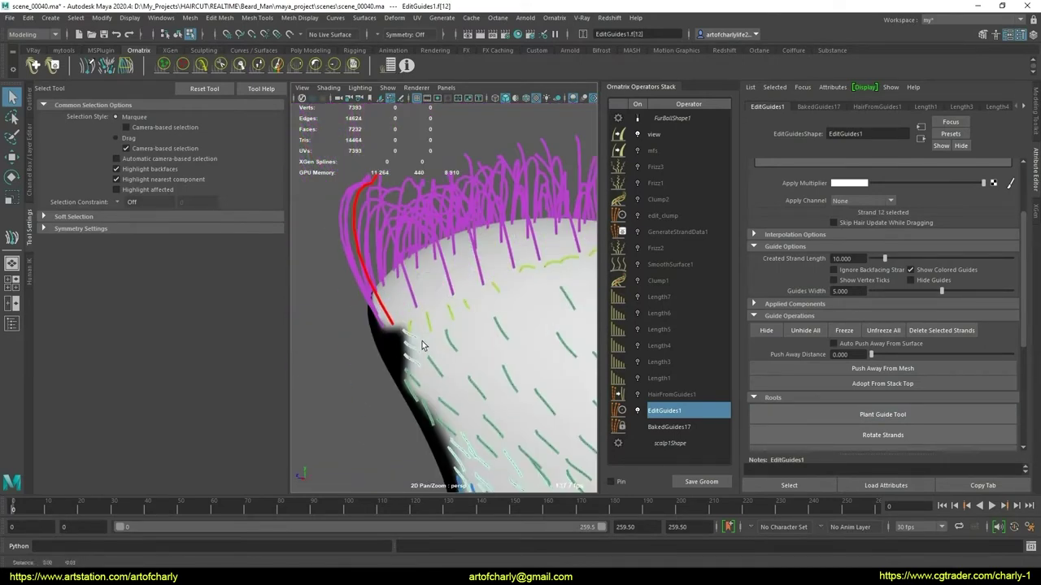
pyautogui.scroll(4, 422, 340)
pyautogui.scroll(3, 434, 373)
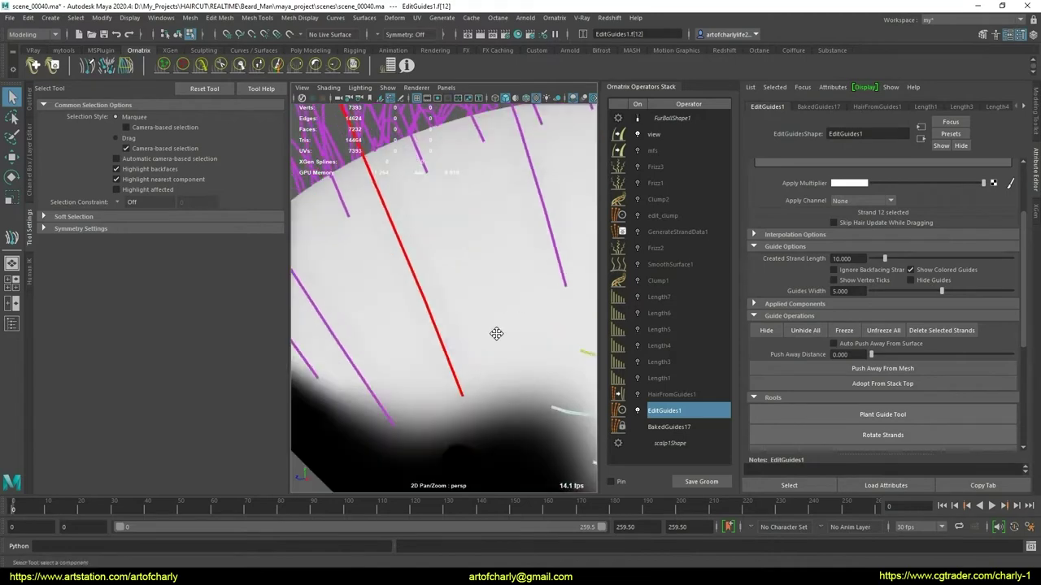
pyautogui.click(890, 413)
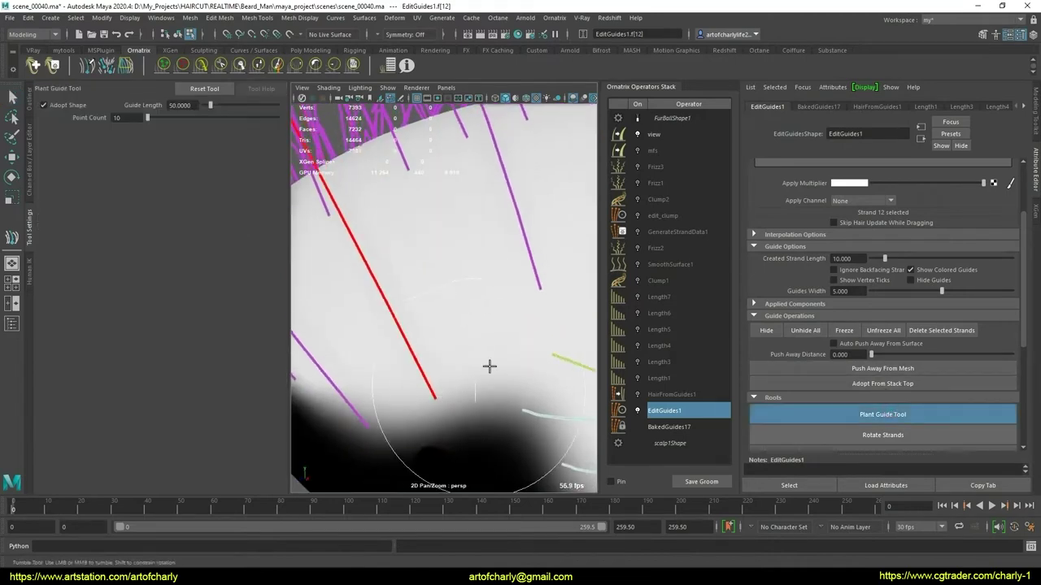
pyautogui.scroll(-1, 505, 365)
pyautogui.scroll(-3, 533, 390)
pyautogui.scroll(-3, 533, 327)
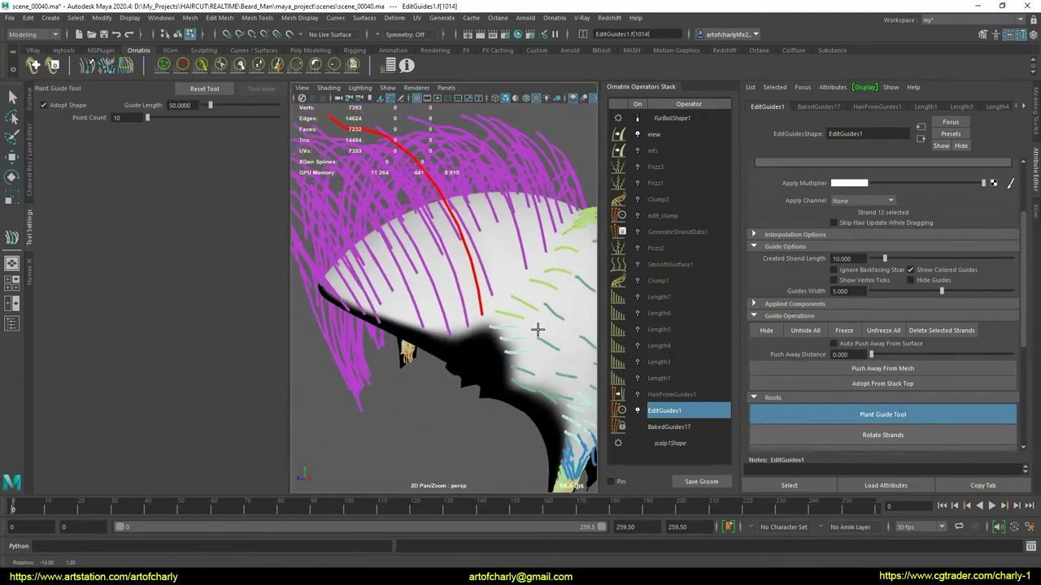
pyautogui.press('q')
pyautogui.scroll(2, 504, 319)
pyautogui.scroll(2, 515, 311)
pyautogui.scroll(2, 488, 326)
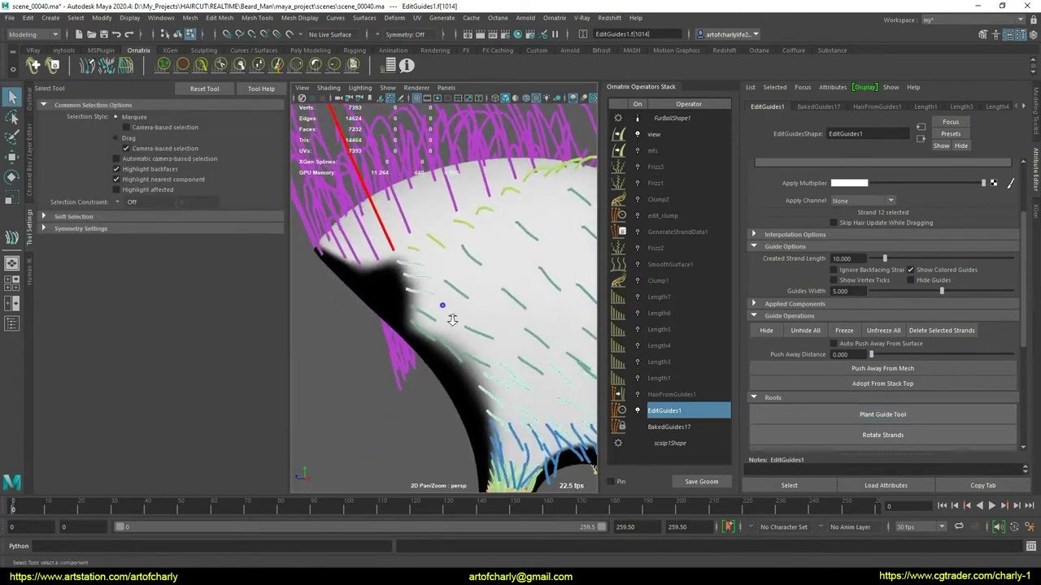
pyautogui.scroll(2, 474, 325)
pyautogui.moveTo(443, 327)
pyautogui.keyDown('alt'); pyautogui.mouseDown()
pyautogui.moveTo(479, 353)
pyautogui.moveTo(433, 308)
pyautogui.mouseUp(); pyautogui.keyUp('alt')
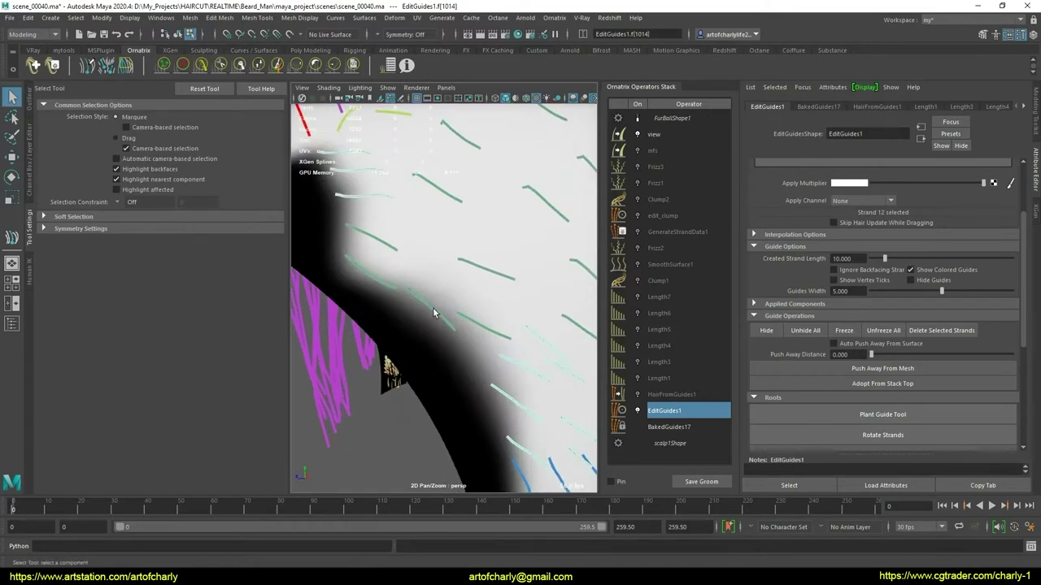
# Comb only the selected red guide strand down to nearly horizontal
pyautogui.click(201, 65)
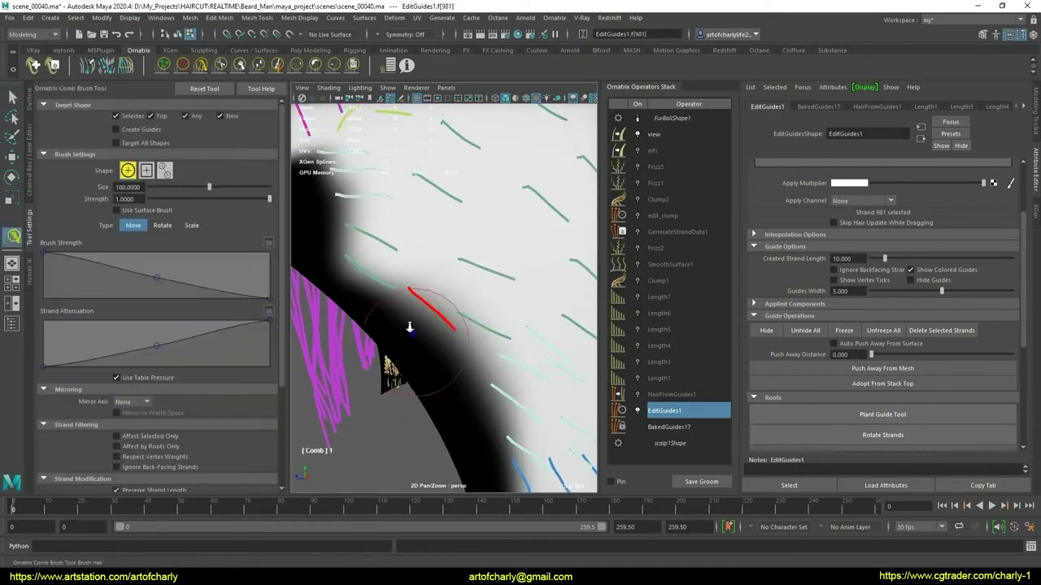
pyautogui.keyDown('alt'); pyautogui.moveTo(406, 325); pyautogui.dragTo(434, 315); pyautogui.keyUp('alt')
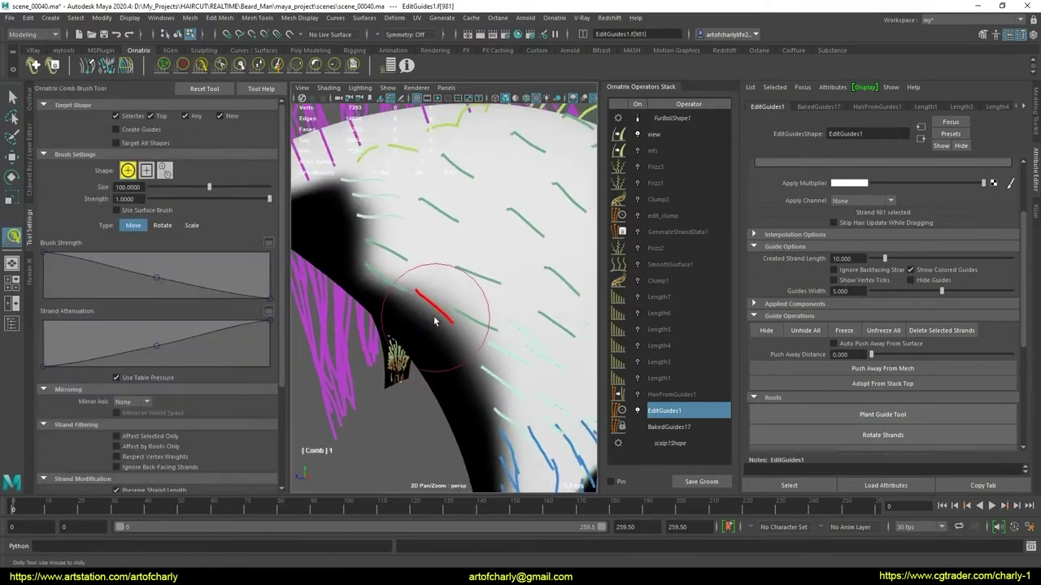
pyautogui.click(150, 436)
pyautogui.scroll(-3, 156, 427)
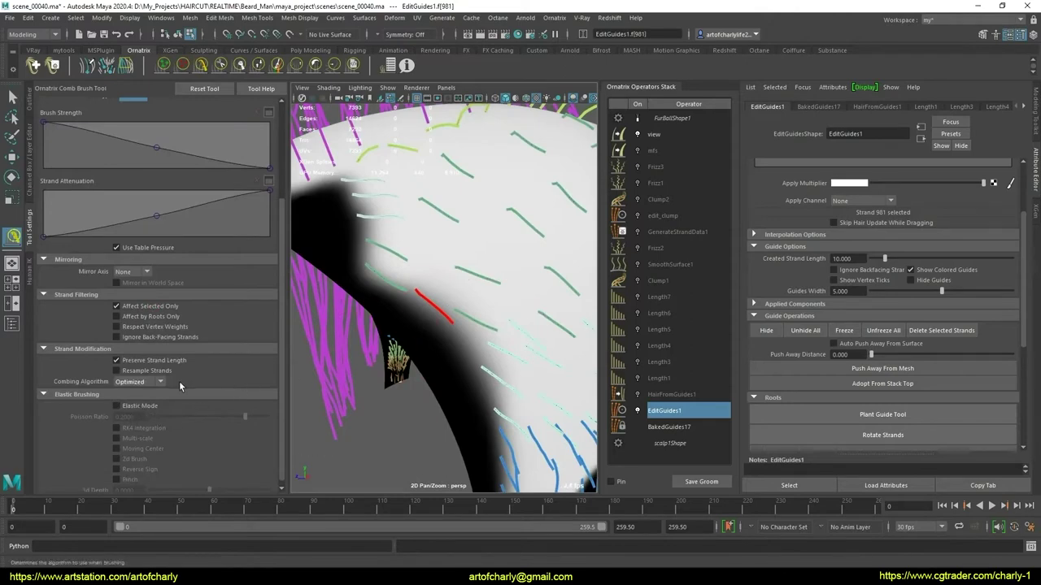
pyautogui.moveTo(434, 343)
pyautogui.mouseDown()
pyautogui.moveTo(471, 332)
pyautogui.moveTo(494, 347)
pyautogui.moveTo(478, 316)
pyautogui.moveTo(476, 334)
pyautogui.moveTo(435, 284)
pyautogui.moveTo(444, 291)
pyautogui.mouseUp()
# Select HairFromGuides1, switch to plain shading (5), and hide the generated hair
pyautogui.press('q')
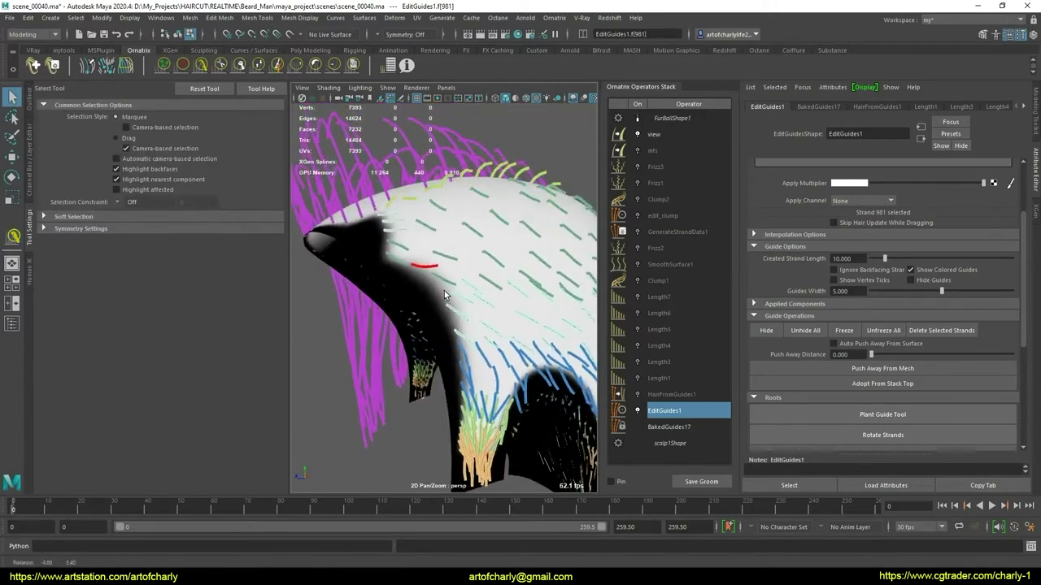
pyautogui.click(683, 398)
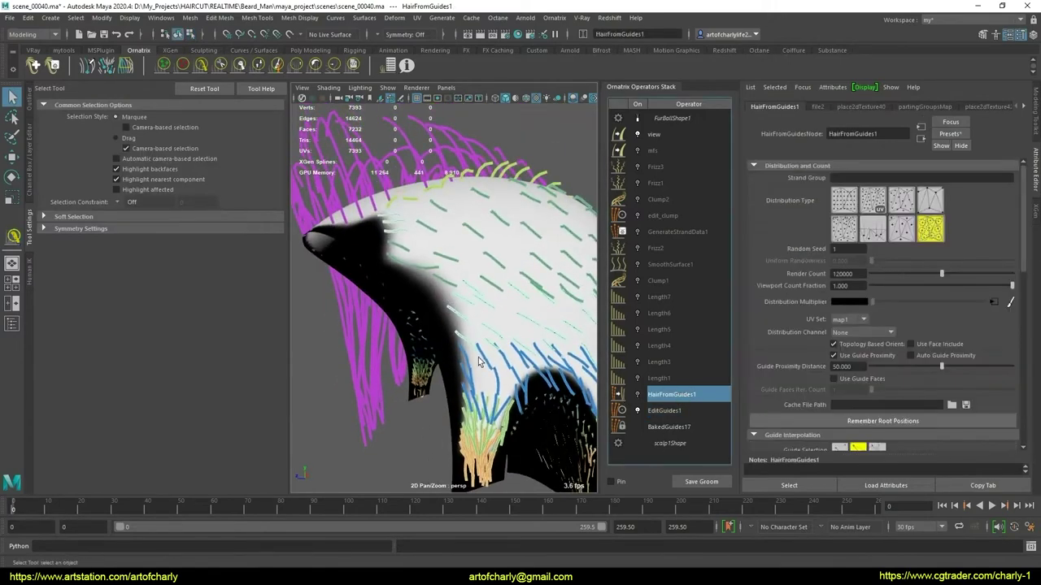
pyautogui.press('5')
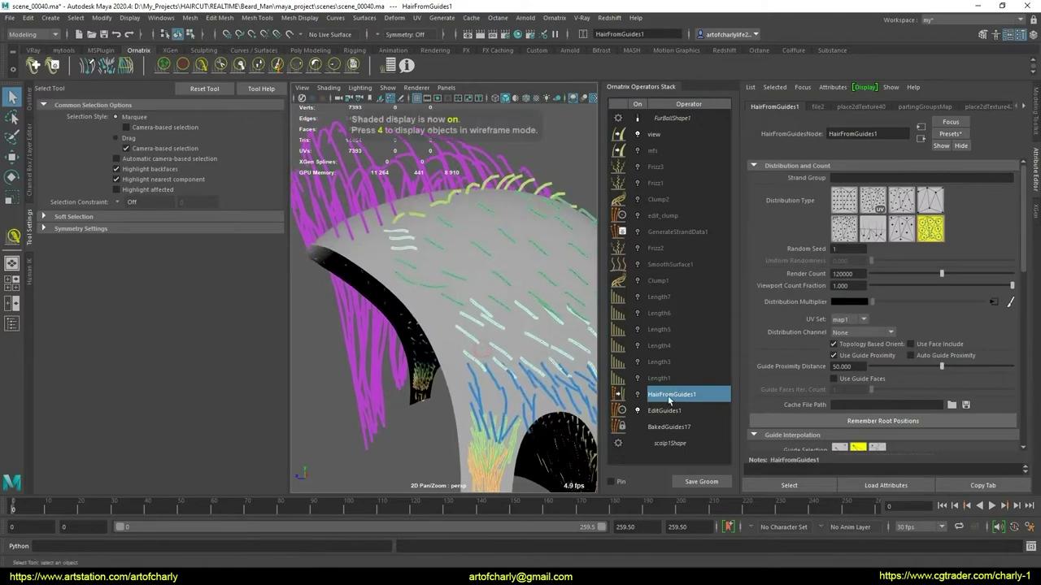
pyautogui.click(644, 394)
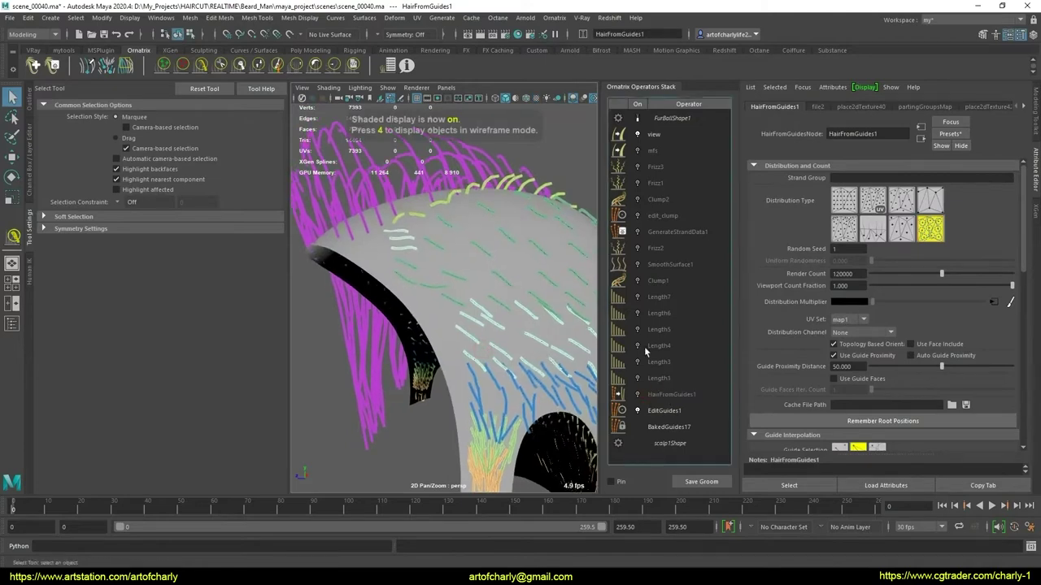
pyautogui.hotkey('ctrl', 'z')
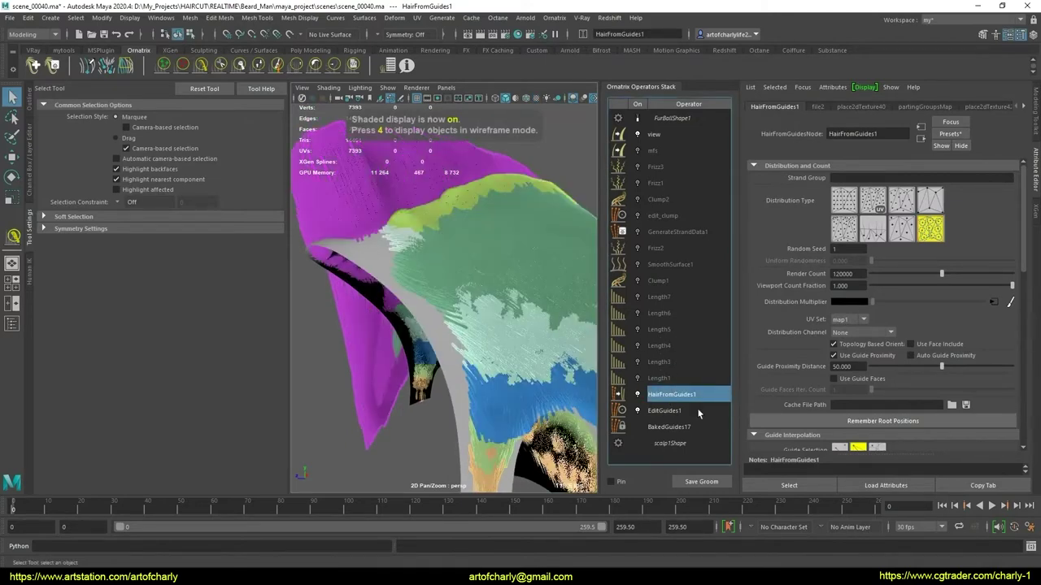
pyautogui.click(638, 396)
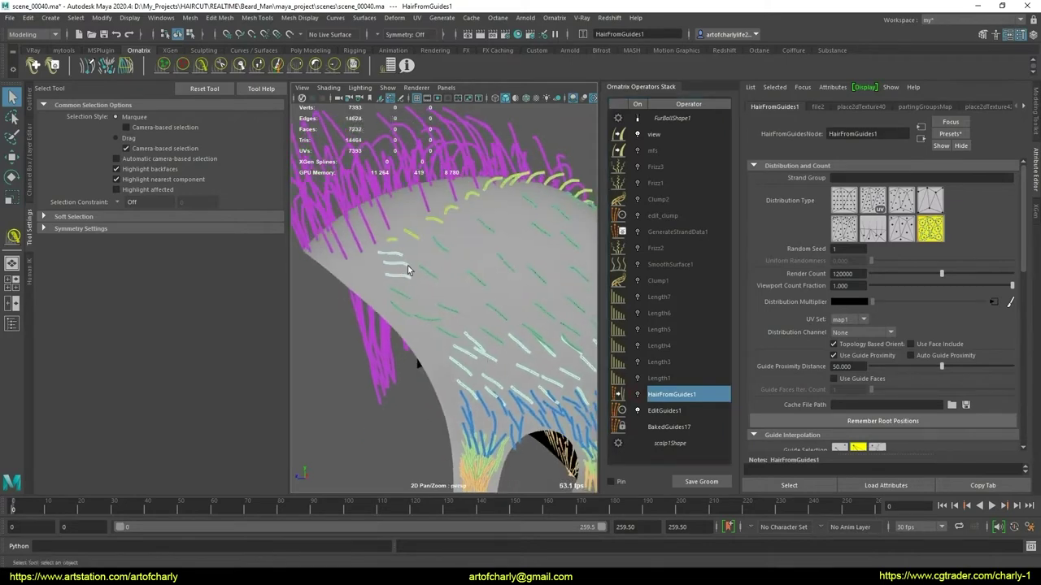
# Select EditGuides1 and pick guide strands near the fade edge
pyautogui.click(664, 411)
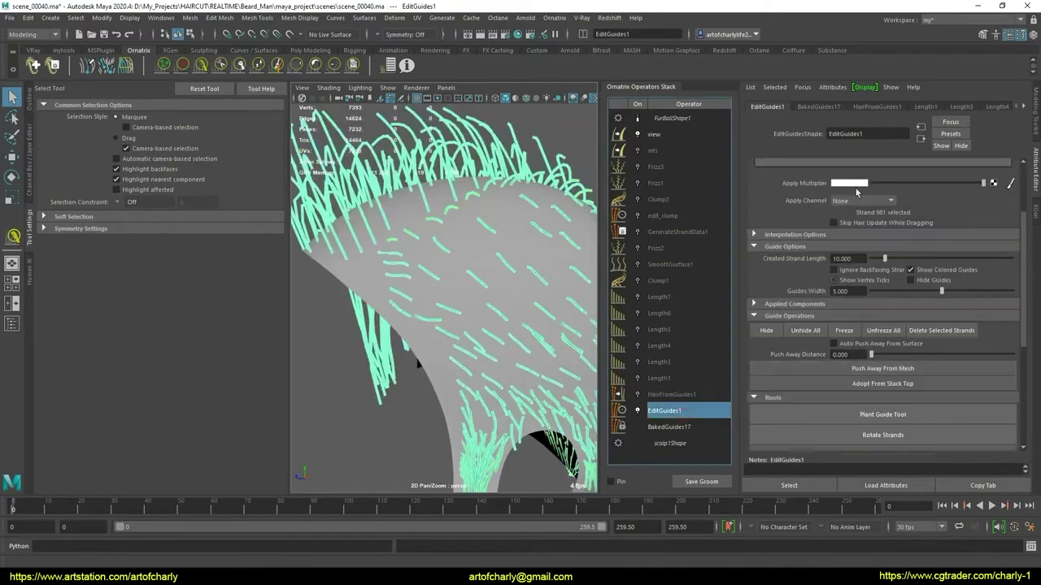
pyautogui.click(418, 311)
pyautogui.scroll(5, 404, 302)
pyautogui.moveTo(404, 301)
pyautogui.keyDown('alt'); pyautogui.mouseDown()
pyautogui.moveTo(486, 328)
pyautogui.moveTo(465, 282)
pyautogui.mouseUp(); pyautogui.keyUp('alt')
pyautogui.click(465, 302)
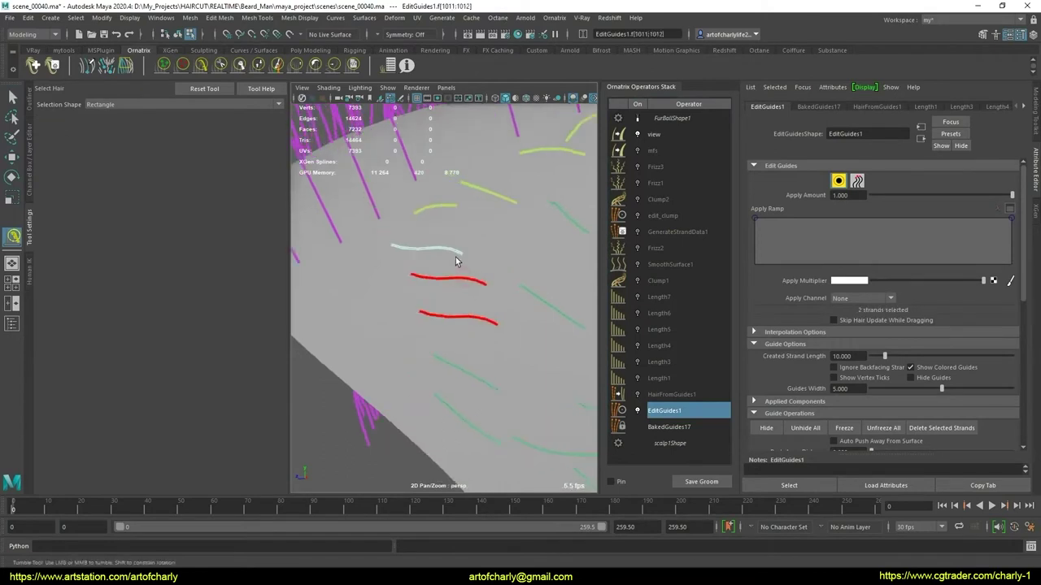
pyautogui.click(536, 297)
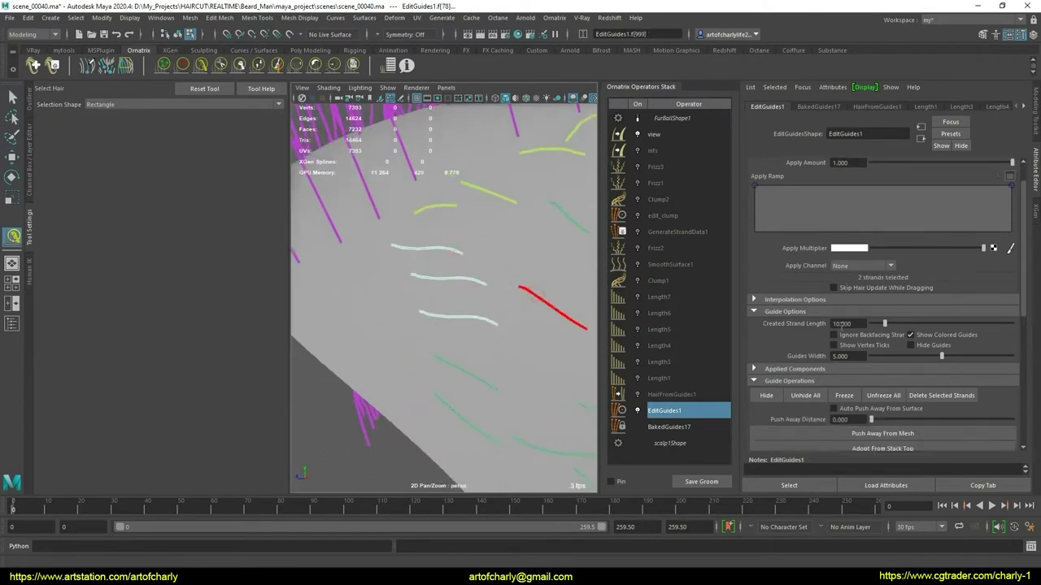
pyautogui.scroll(-8, 847, 348)
# Enable Use Strand Groups and assign the three selected strands to strand group 5
pyautogui.click(783, 385)
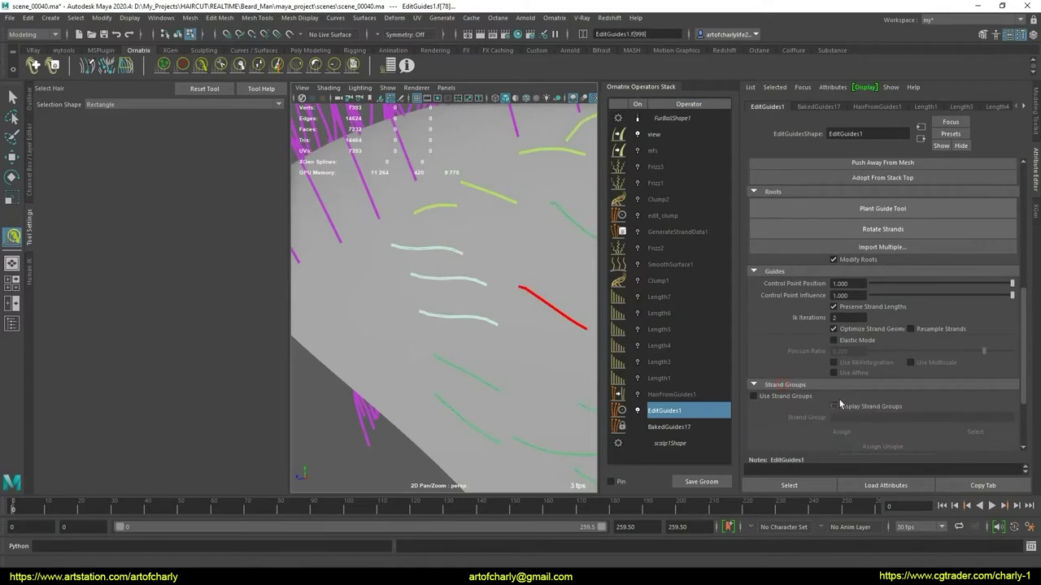
pyautogui.scroll(-1, 840, 404)
pyautogui.click(753, 364)
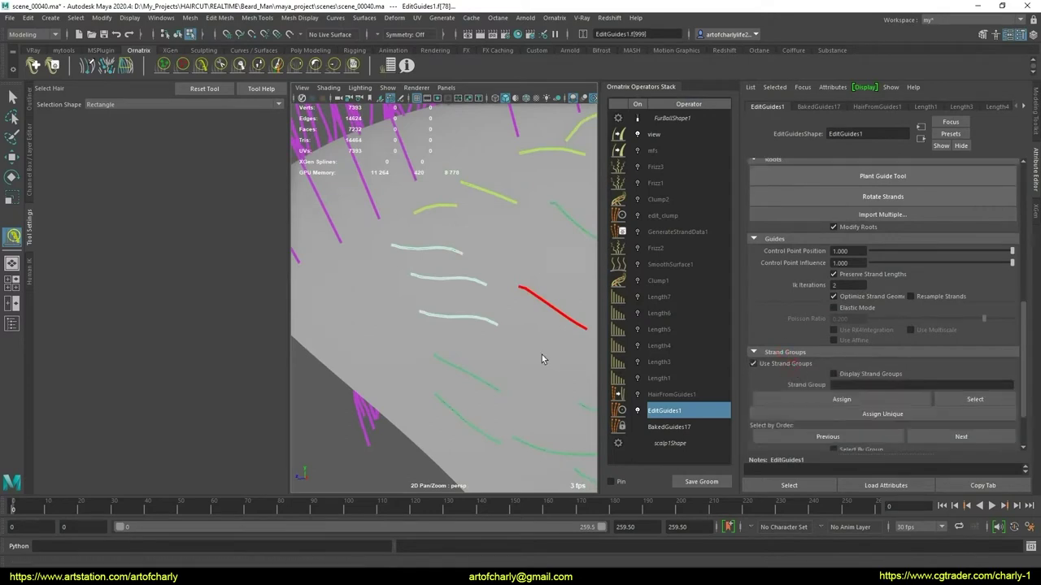
pyautogui.click(490, 384)
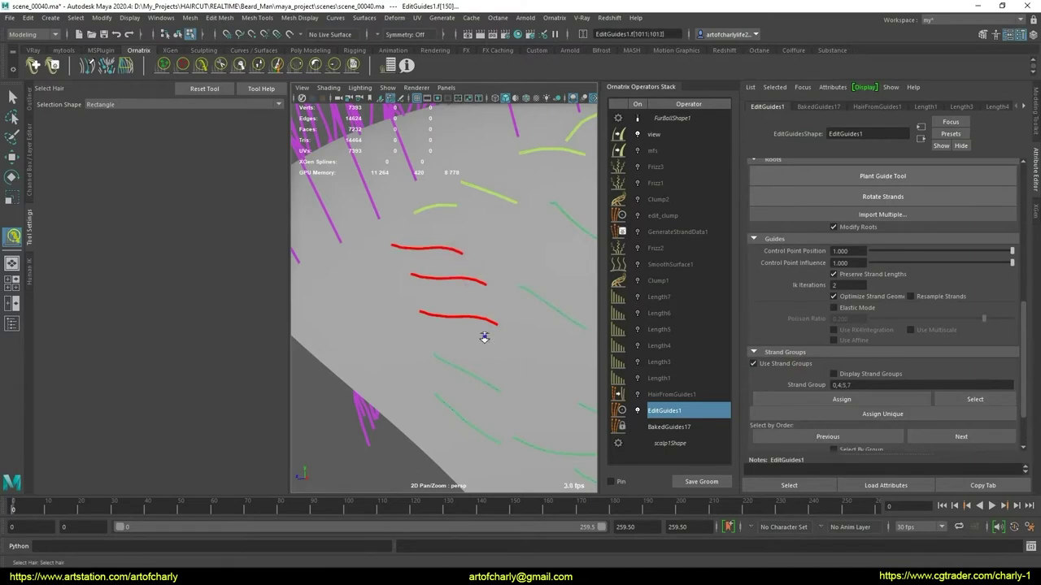
pyautogui.keyDown('alt'); pyautogui.moveTo(484, 336); pyautogui.dragTo(518, 224); pyautogui.keyUp('alt')
pyautogui.moveTo(404, 433)
pyautogui.keyDown('alt'); pyautogui.mouseDown()
pyautogui.moveTo(532, 323)
pyautogui.moveTo(311, 321)
pyautogui.mouseUp(); pyautogui.keyUp('alt')
pyautogui.scroll(5, 312, 320)
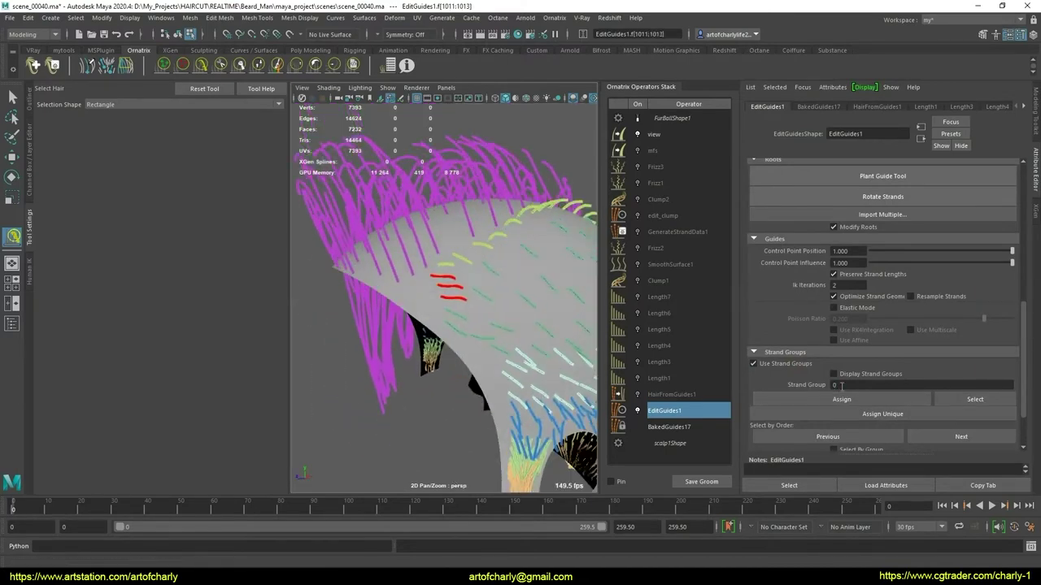
pyautogui.write('5')
pyautogui.click(807, 416)
pyautogui.scroll(5, 488, 350)
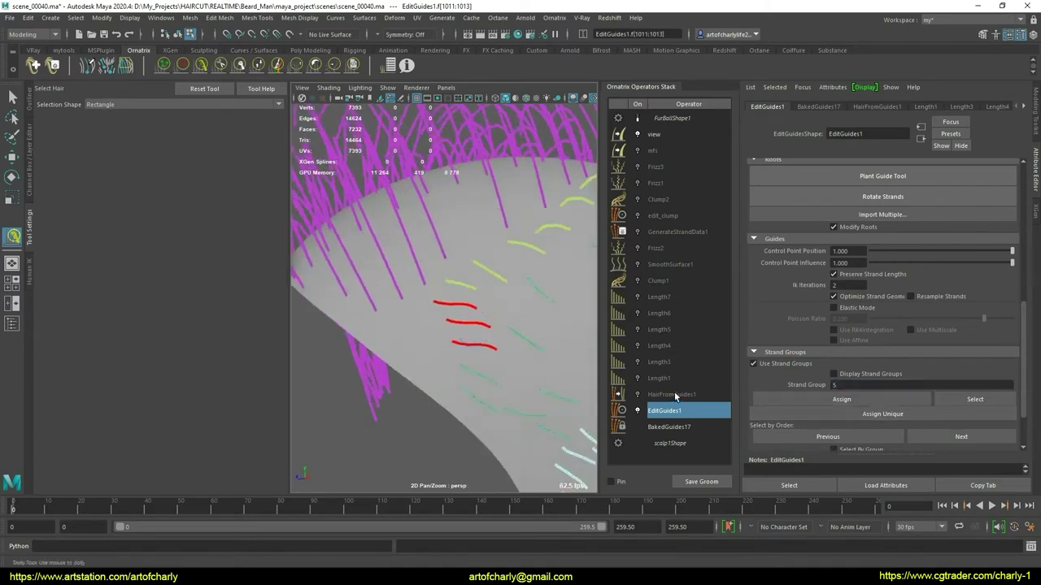
pyautogui.click(673, 394)
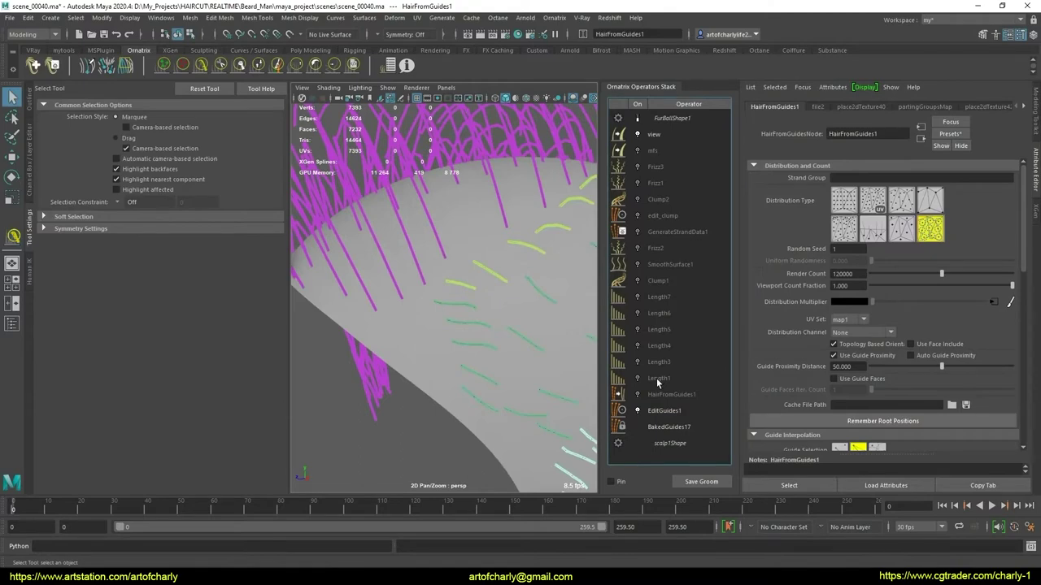
# Turn on Length1–Length7, Frizz2 and SmoothSurface1 in the Operators Stack
pyautogui.click(656, 378)
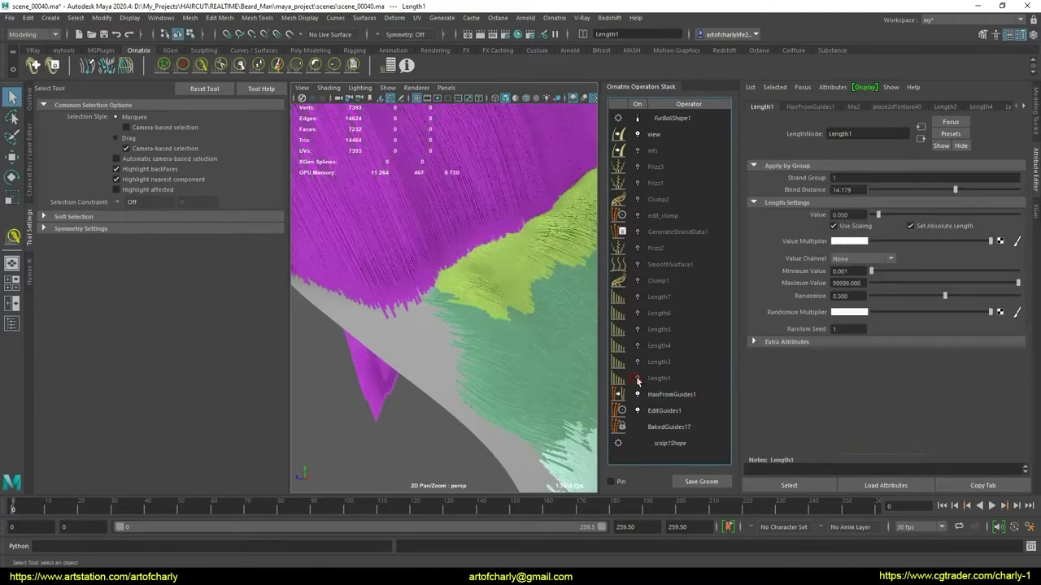
pyautogui.click(638, 379)
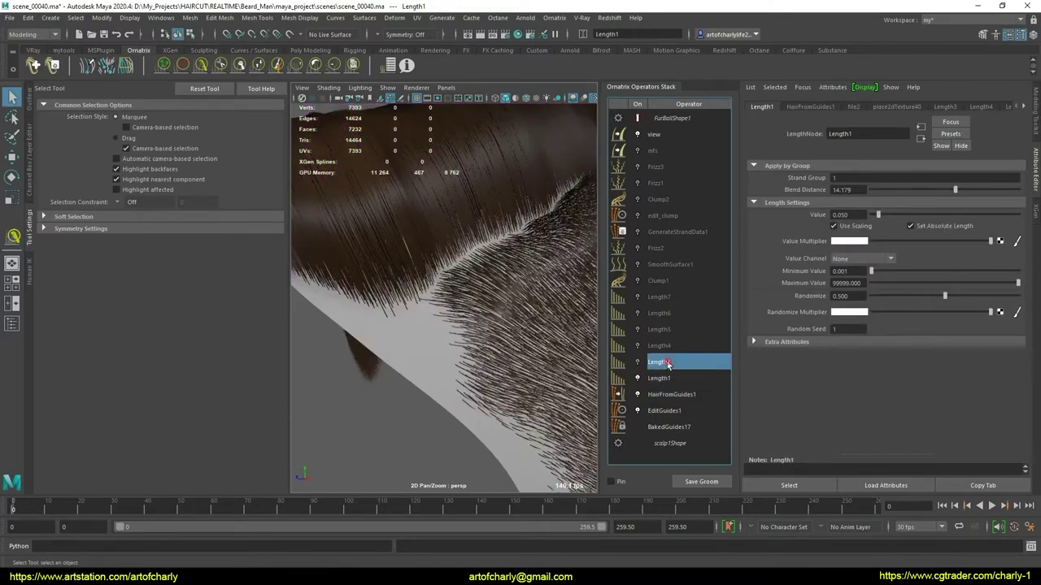
pyautogui.click(637, 362)
pyautogui.click(638, 346)
pyautogui.click(638, 330)
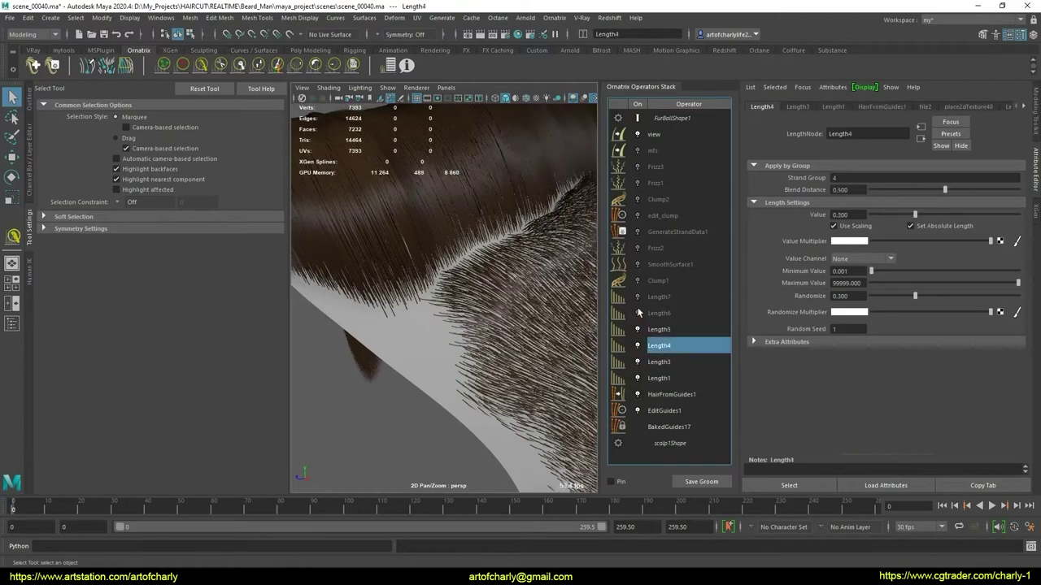
pyautogui.click(638, 313)
pyautogui.click(638, 297)
pyautogui.click(657, 248)
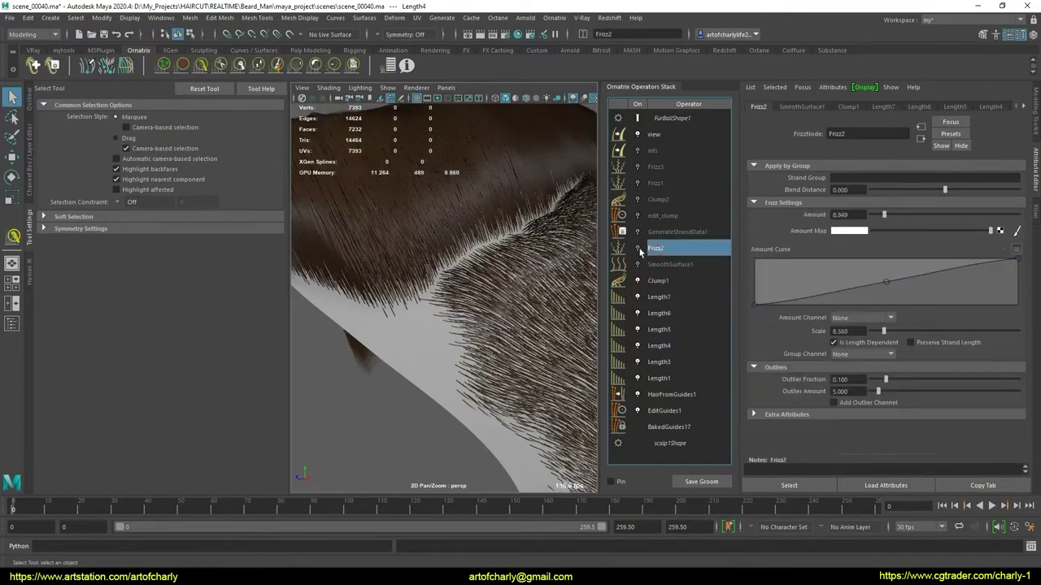
pyautogui.click(668, 264)
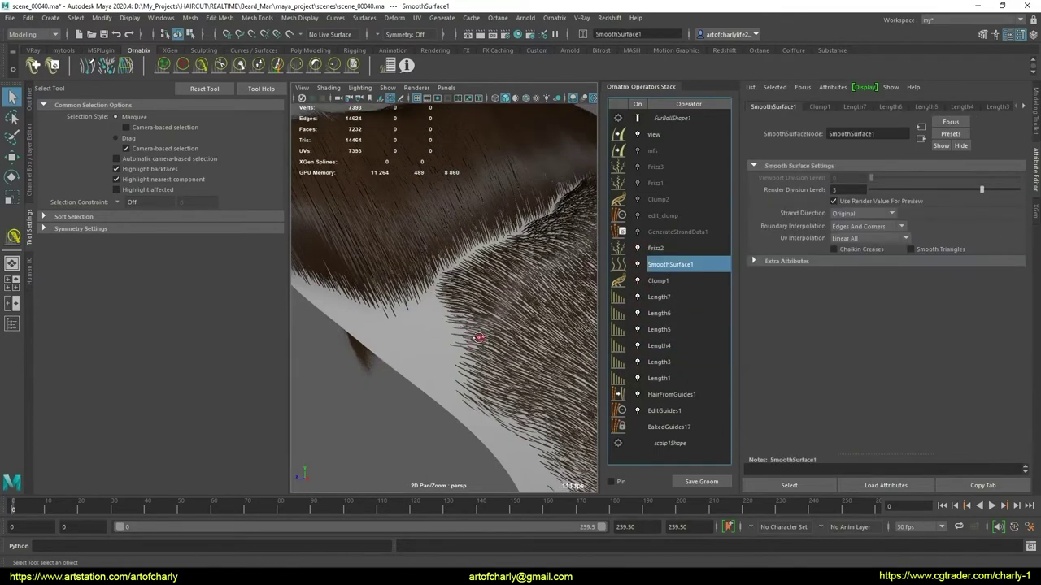
# Inspect the fade near the ear from several angles, then switch two stack operators back off
pyautogui.keyDown('alt'); pyautogui.moveTo(479, 338); pyautogui.dragTo(460, 335); pyautogui.keyUp('alt')
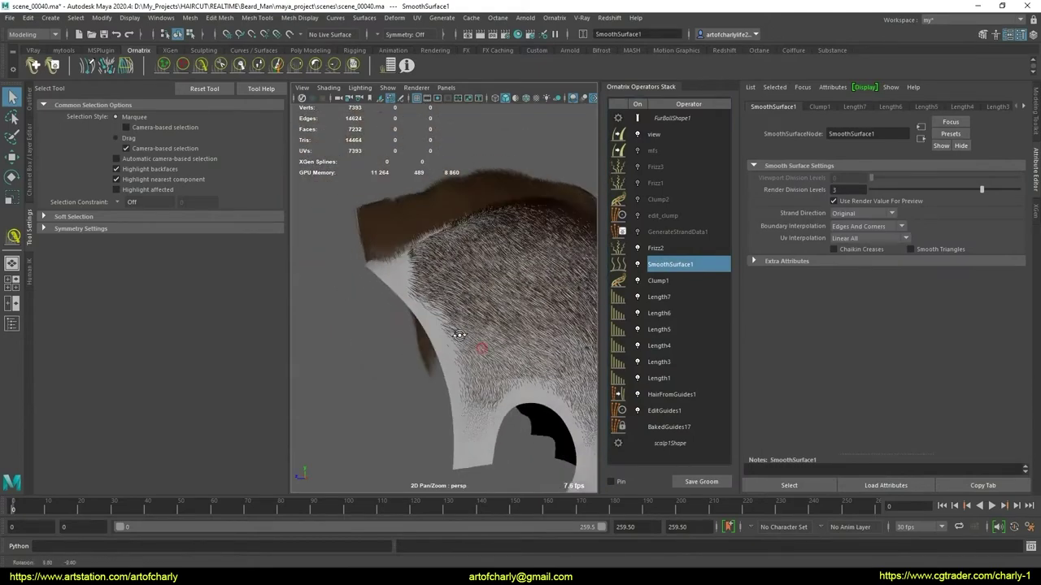
pyautogui.keyDown('alt'); pyautogui.moveTo(459, 335); pyautogui.dragTo(499, 400, button='right'); pyautogui.keyUp('alt')
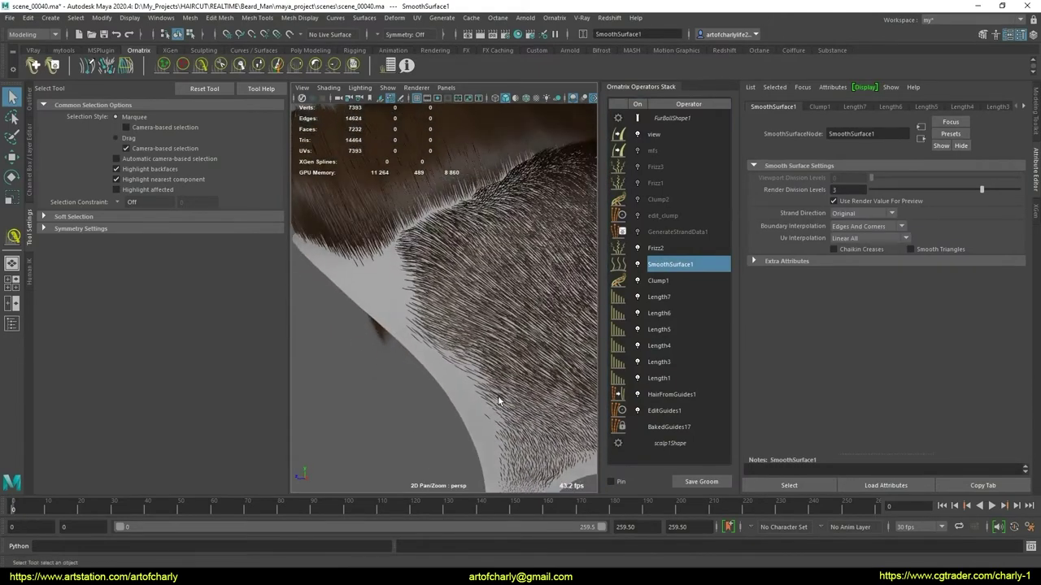
pyautogui.moveTo(498, 400)
pyautogui.keyDown('alt'); pyautogui.mouseDown()
pyautogui.moveTo(436, 350)
pyautogui.moveTo(460, 355)
pyautogui.mouseUp(); pyautogui.keyUp('alt')
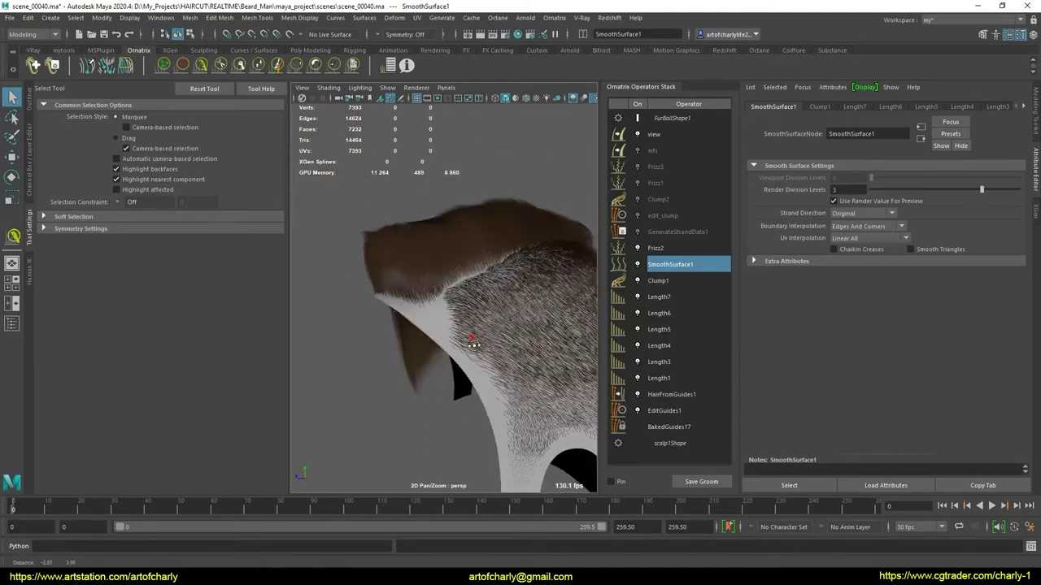
pyautogui.scroll(2, 470, 347)
pyautogui.scroll(2, 468, 346)
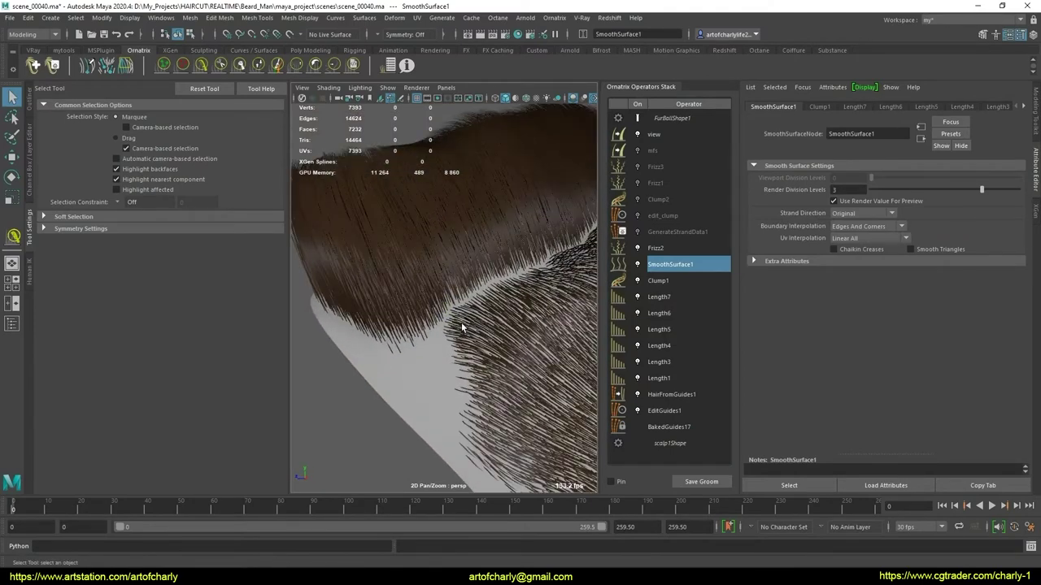
pyautogui.scroll(2, 469, 350)
pyautogui.scroll(2, 468, 353)
pyautogui.keyDown('alt'); pyautogui.moveTo(468, 354); pyautogui.dragTo(421, 256); pyautogui.keyUp('alt')
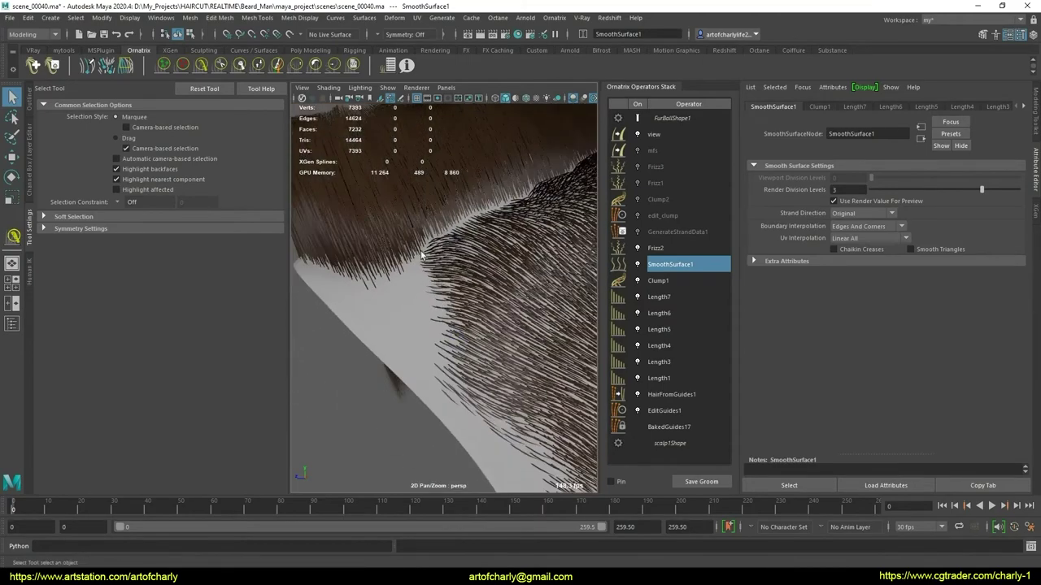
pyautogui.moveTo(430, 371)
pyautogui.keyDown('alt'); pyautogui.mouseDown()
pyautogui.moveTo(460, 333)
pyautogui.moveTo(442, 341)
pyautogui.moveTo(425, 298)
pyautogui.moveTo(442, 339)
pyautogui.moveTo(403, 322)
pyautogui.moveTo(457, 301)
pyautogui.moveTo(401, 310)
pyautogui.moveTo(509, 320)
pyautogui.moveTo(488, 320)
pyautogui.moveTo(483, 298)
pyautogui.moveTo(511, 340)
pyautogui.moveTo(502, 318)
pyautogui.mouseUp(); pyautogui.keyUp('alt')
pyautogui.scroll(2, 459, 376)
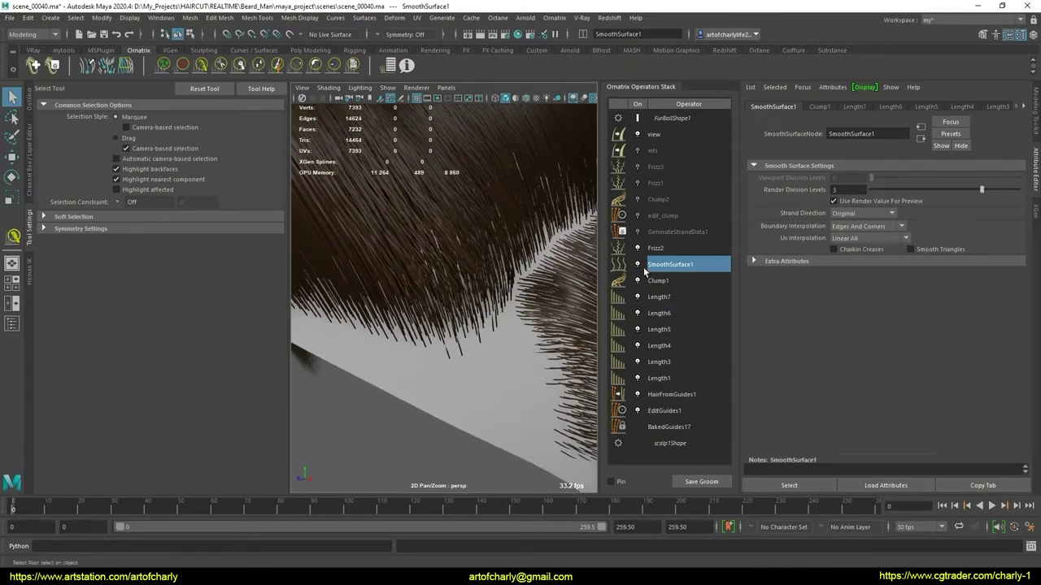
pyautogui.moveTo(523, 356)
pyautogui.keyDown('alt'); pyautogui.mouseDown()
pyautogui.moveTo(418, 291)
pyautogui.moveTo(474, 323)
pyautogui.moveTo(457, 304)
pyautogui.mouseUp(); pyautogui.keyUp('alt')
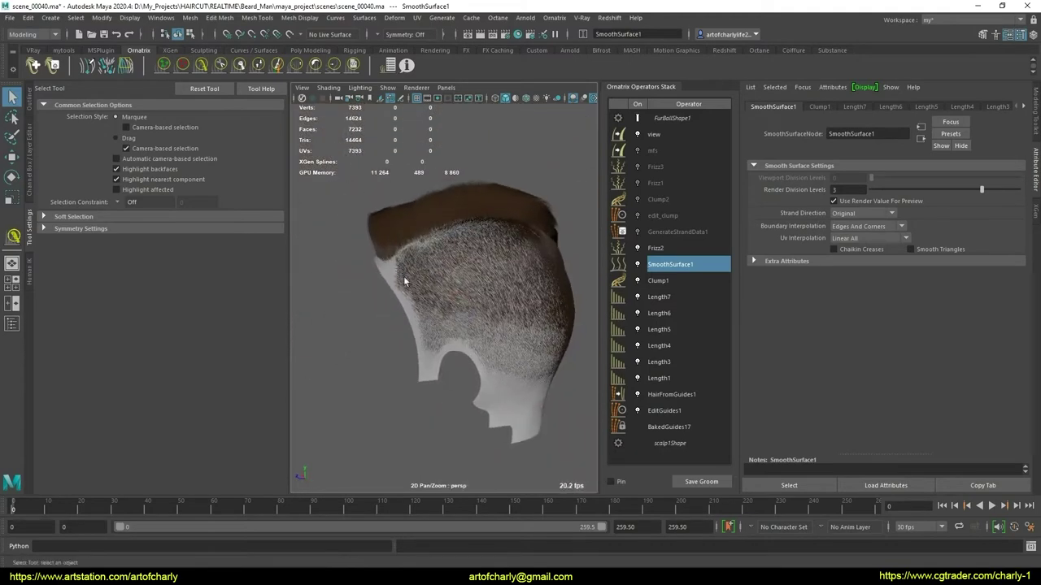
pyautogui.scroll(3, 429, 270)
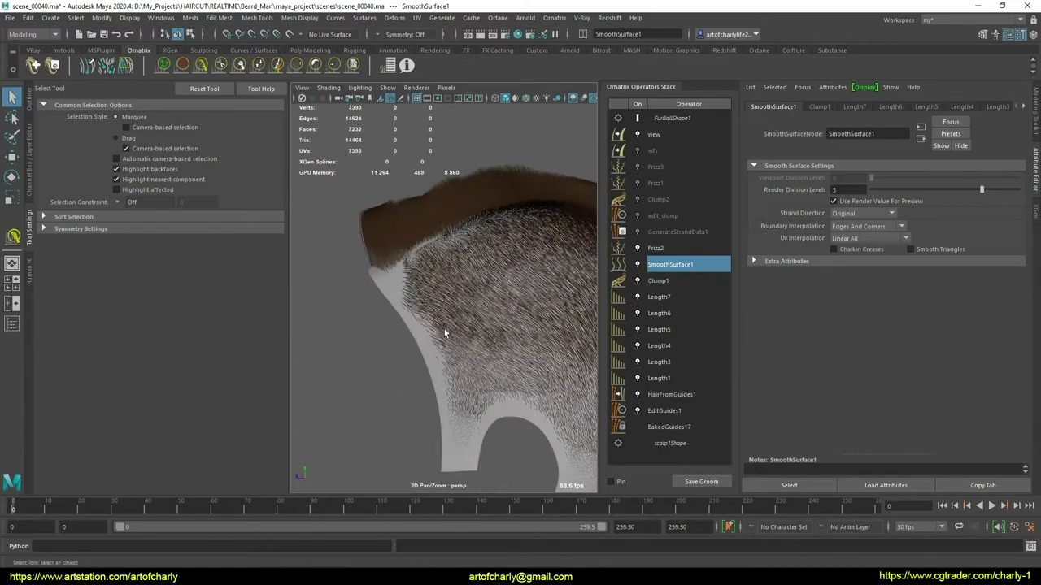
pyautogui.scroll(2, 444, 328)
pyautogui.scroll(2, 458, 360)
pyautogui.scroll(2, 457, 360)
pyautogui.scroll(2, 419, 319)
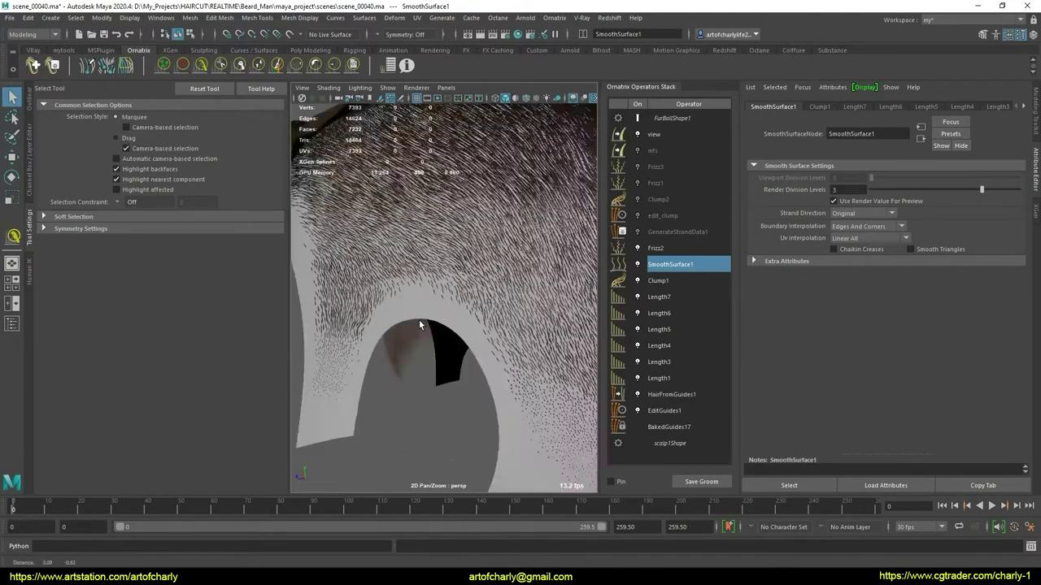
pyautogui.keyDown('alt'); pyautogui.moveTo(418, 319); pyautogui.dragTo(447, 322); pyautogui.keyUp('alt')
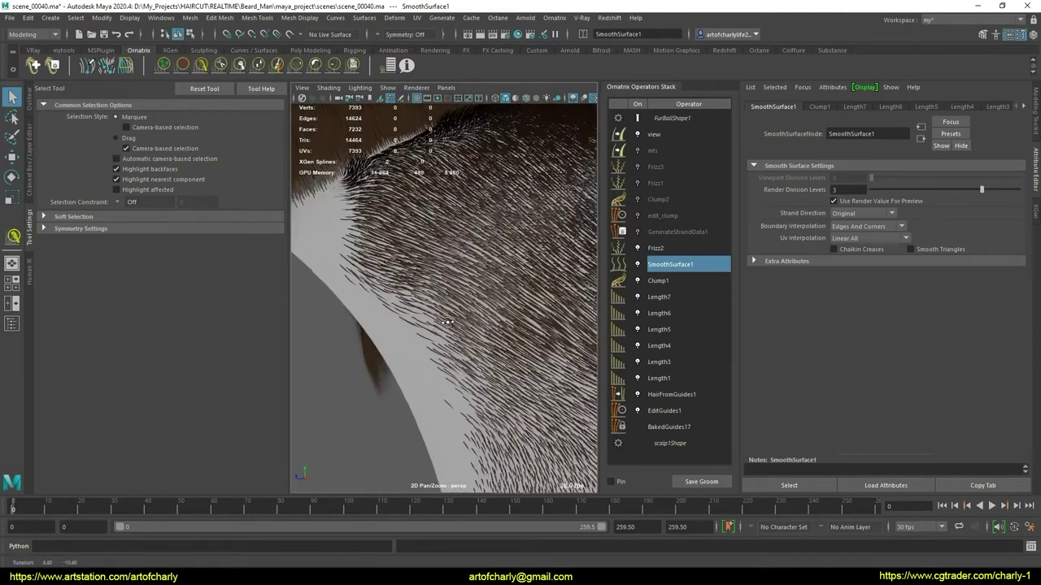
pyautogui.moveTo(447, 322)
pyautogui.keyDown('alt'); pyautogui.mouseDown()
pyautogui.moveTo(520, 325)
pyautogui.moveTo(507, 331)
pyautogui.mouseUp(); pyautogui.keyUp('alt')
pyautogui.scroll(1, 493, 322)
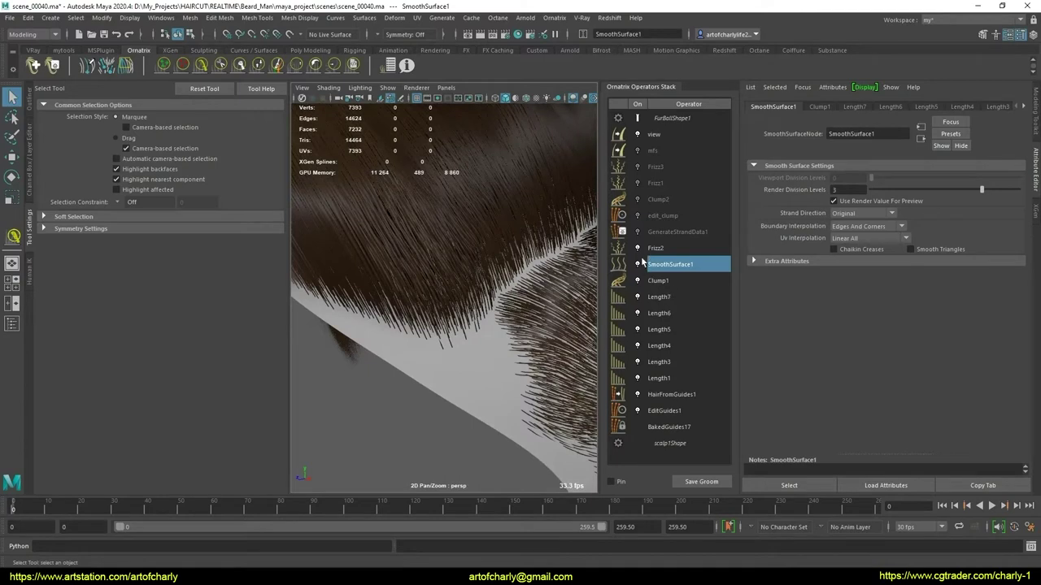
pyautogui.click(637, 264)
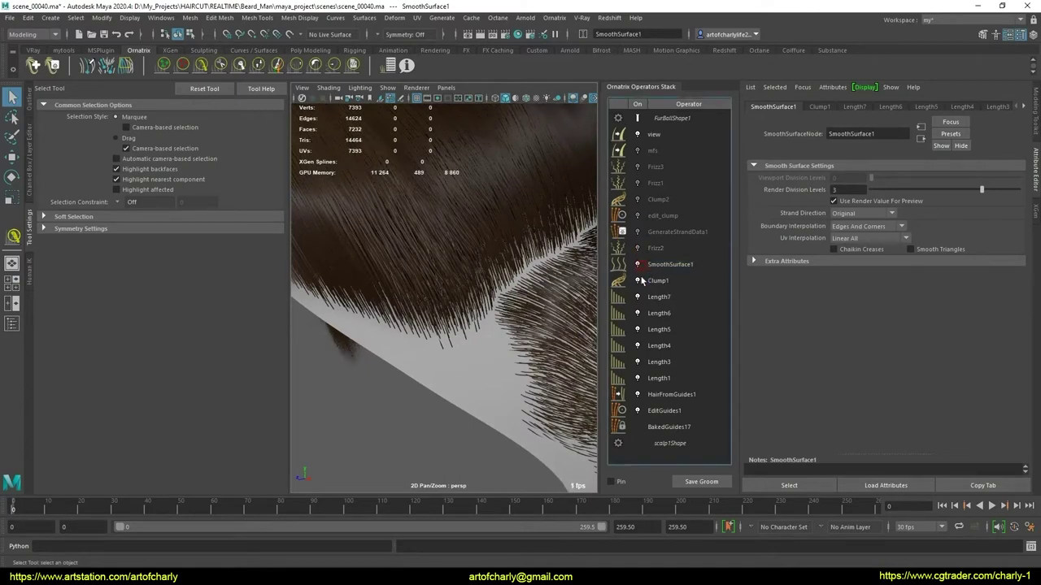
pyautogui.click(637, 329)
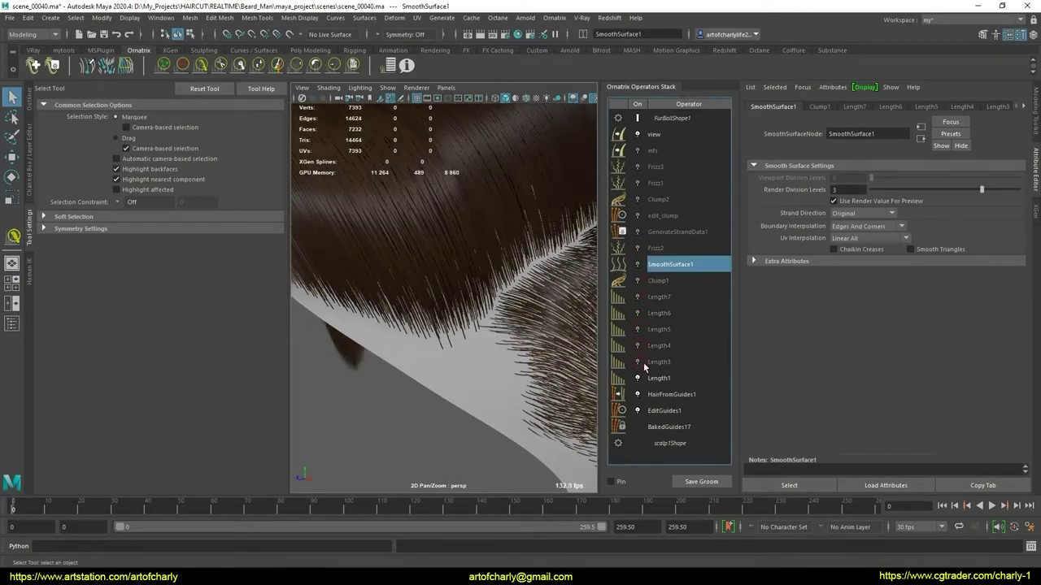
# Select EditGuides1 and show the guides over the textured scalp mask (6)
pyautogui.click(667, 409)
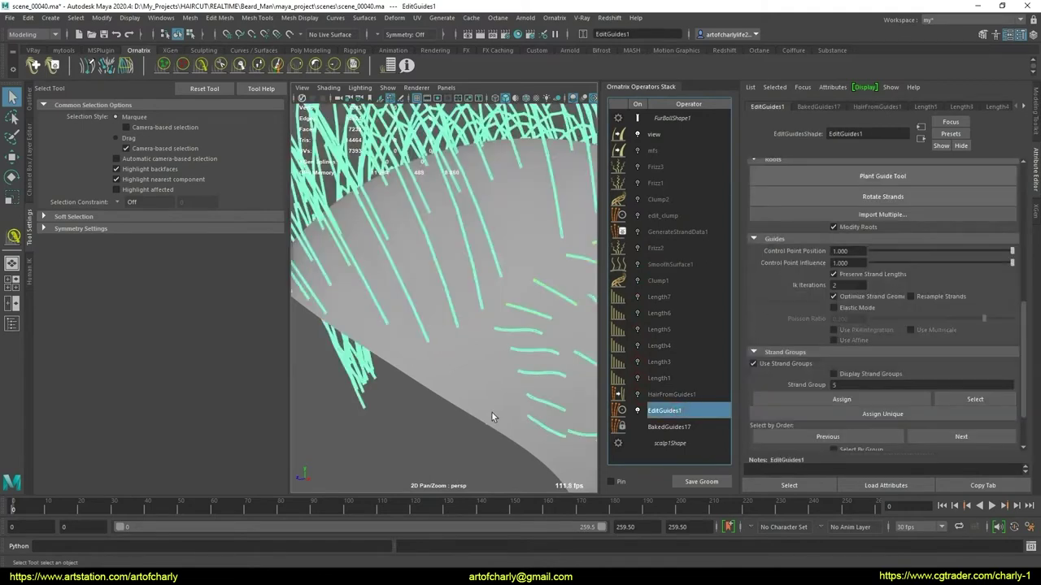
pyautogui.moveTo(491, 411)
pyautogui.keyDown('alt'); pyautogui.mouseDown()
pyautogui.moveTo(498, 373)
pyautogui.moveTo(472, 321)
pyautogui.mouseUp(); pyautogui.keyUp('alt')
pyautogui.press('6')
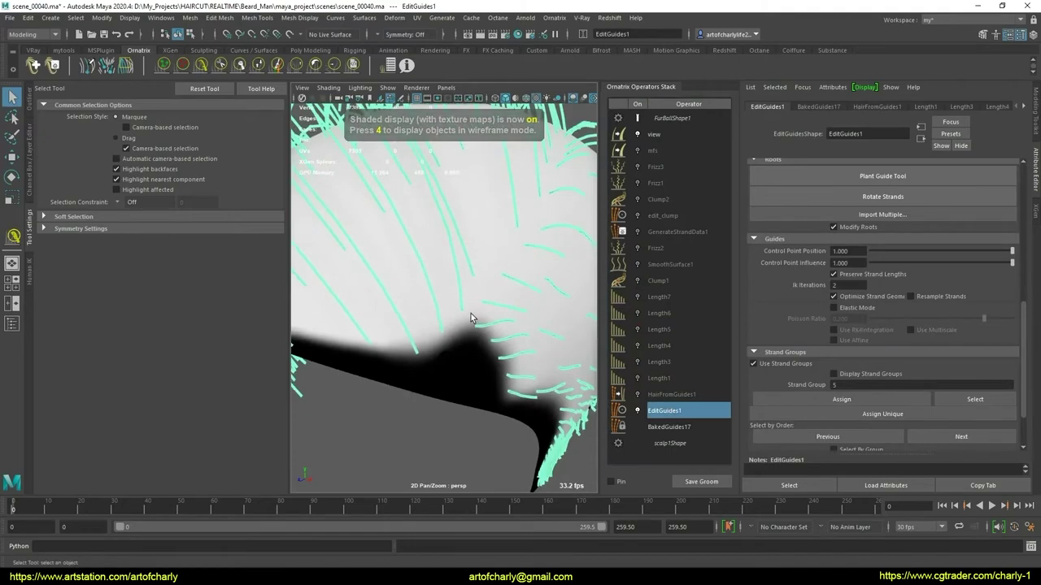
pyautogui.moveTo(422, 356)
pyautogui.keyDown('alt'); pyautogui.mouseDown()
pyautogui.moveTo(387, 356)
pyautogui.moveTo(690, 374)
pyautogui.mouseUp(); pyautogui.keyUp('alt')
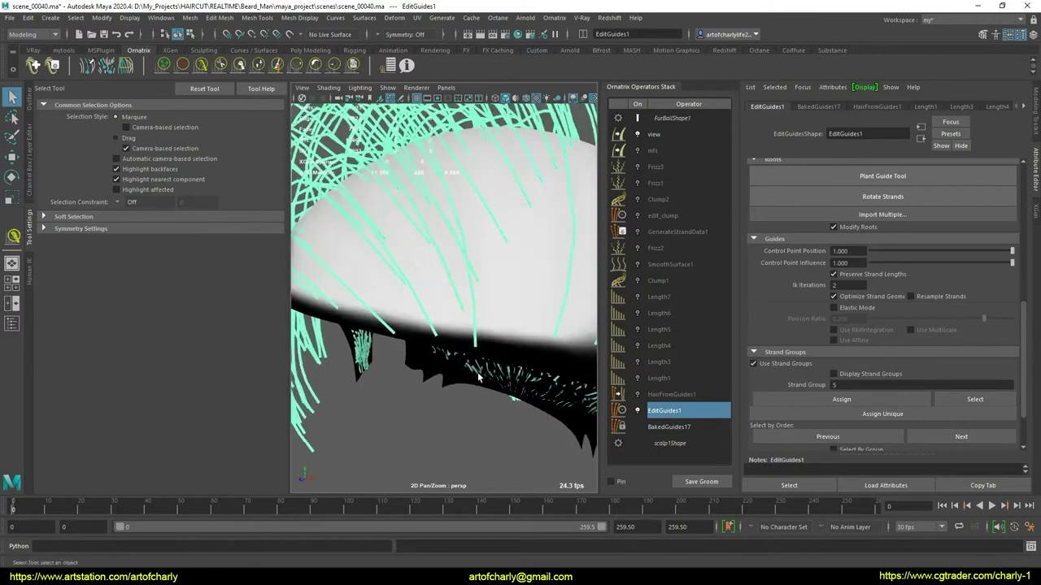
pyautogui.scroll(5, 826, 245)
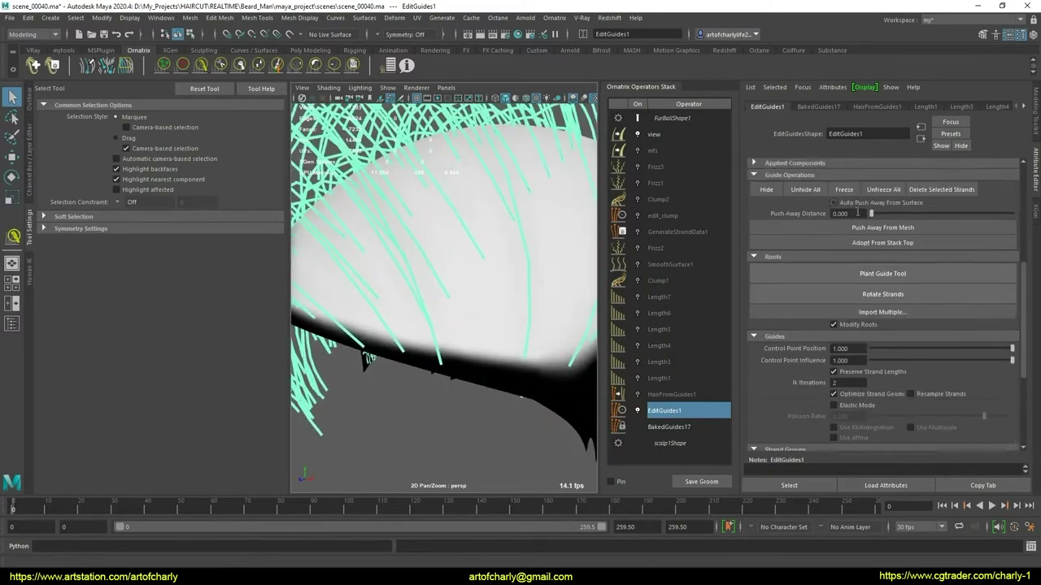
pyautogui.scroll(5, 827, 246)
pyautogui.scroll(2, 838, 211)
# Enable Select Hair and pick edge strands, including 249 and 247, with the Move tool
pyautogui.click(838, 181)
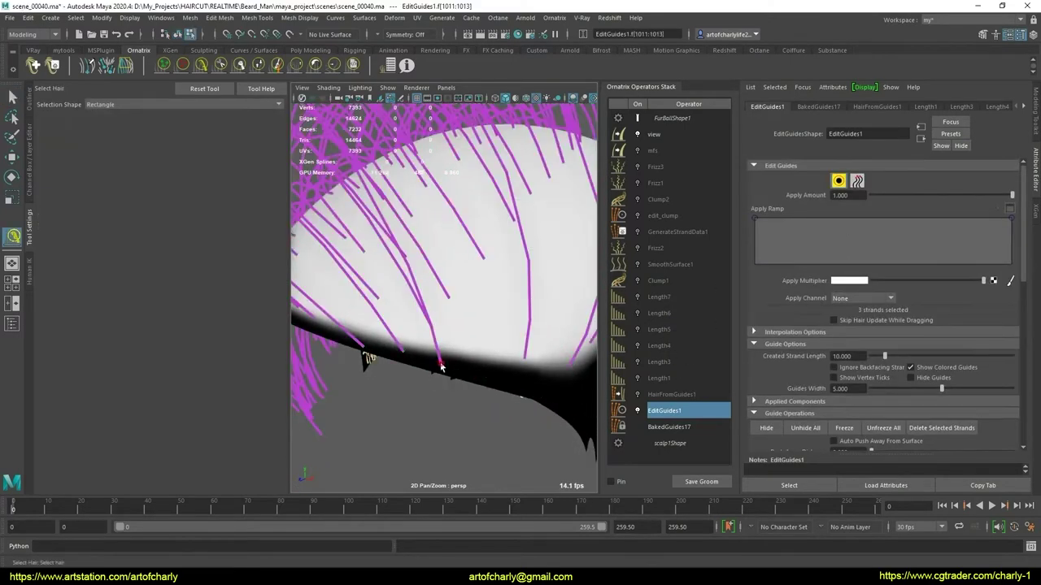
pyautogui.click(440, 367)
pyautogui.moveTo(440, 368)
pyautogui.keyDown('alt'); pyautogui.mouseDown()
pyautogui.moveTo(479, 408)
pyautogui.moveTo(468, 353)
pyautogui.mouseUp(); pyautogui.keyUp('alt')
pyautogui.press('w')
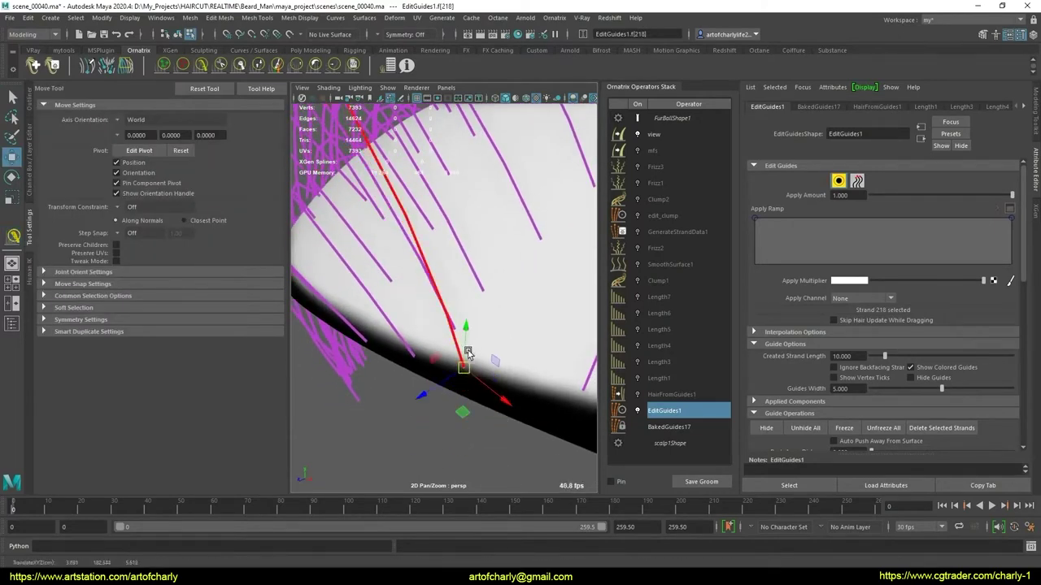
pyautogui.click(418, 357)
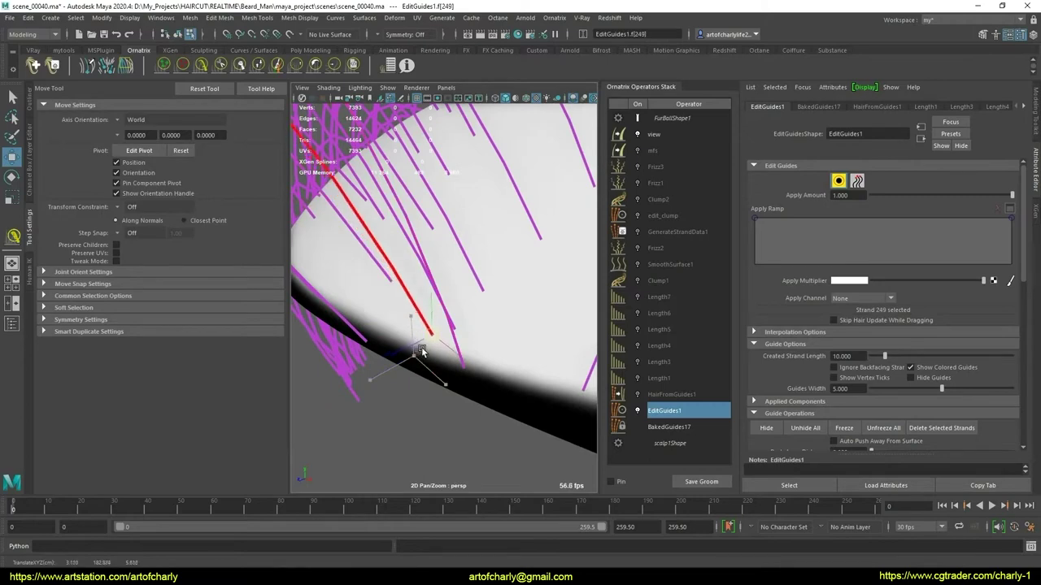
pyautogui.click(435, 372)
pyautogui.moveTo(437, 374)
pyautogui.keyDown('alt'); pyautogui.mouseDown()
pyautogui.moveTo(504, 387)
pyautogui.moveTo(472, 379)
pyautogui.moveTo(462, 399)
pyautogui.moveTo(487, 379)
pyautogui.moveTo(476, 348)
pyautogui.moveTo(542, 360)
pyautogui.moveTo(529, 244)
pyautogui.mouseUp(); pyautogui.keyUp('alt')
pyautogui.click(475, 354)
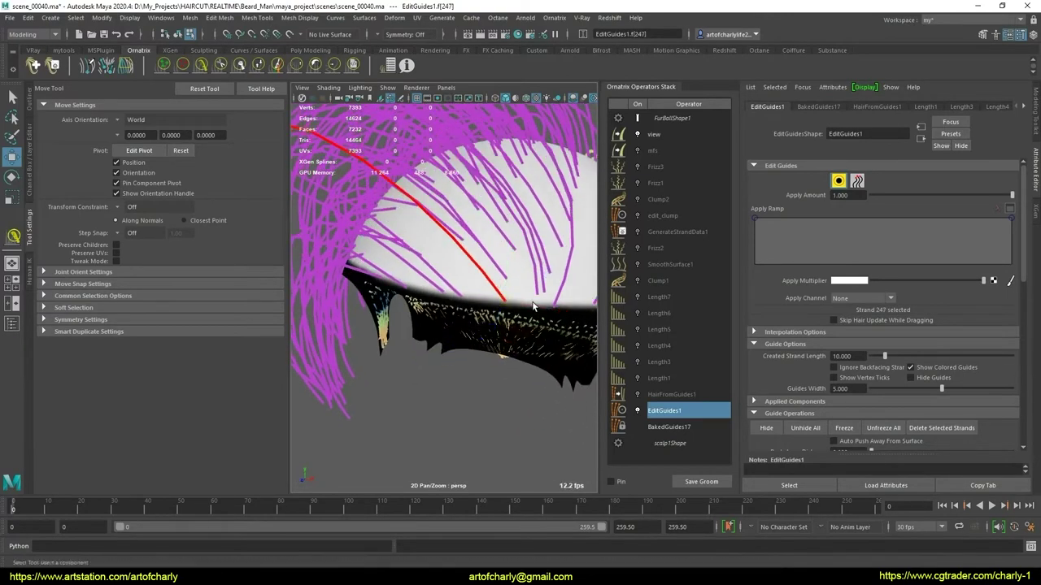
# Undo the strand move, return to selection, and orbit along the scalp edge
pyautogui.press('q')
pyautogui.keyDown('alt'); pyautogui.moveTo(533, 306); pyautogui.dragTo(502, 348); pyautogui.keyUp('alt')
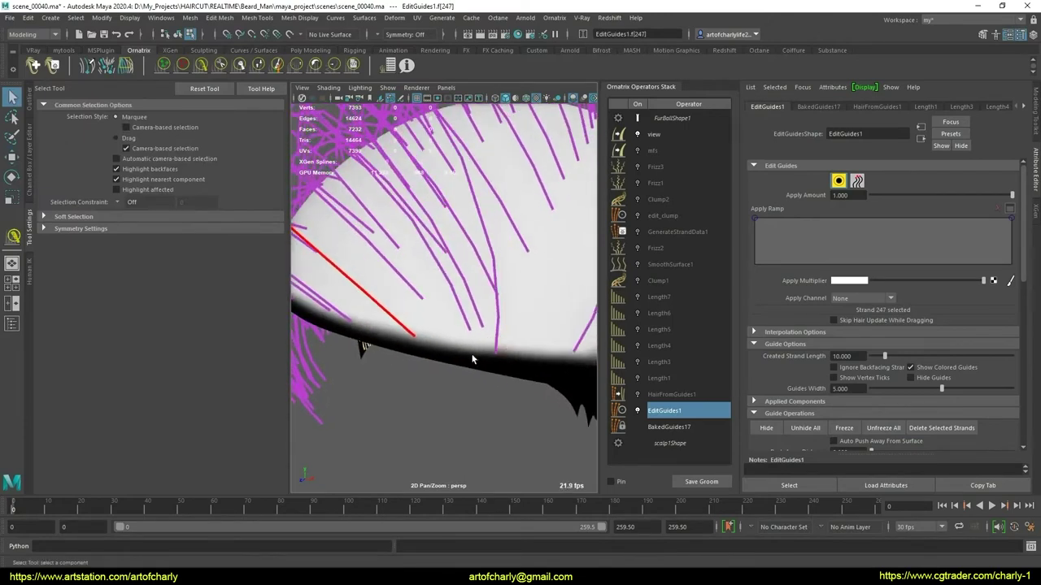
pyautogui.hotkey('ctrl', 'z')
pyautogui.hotkey('ctrl', 'z')
pyautogui.press('w')
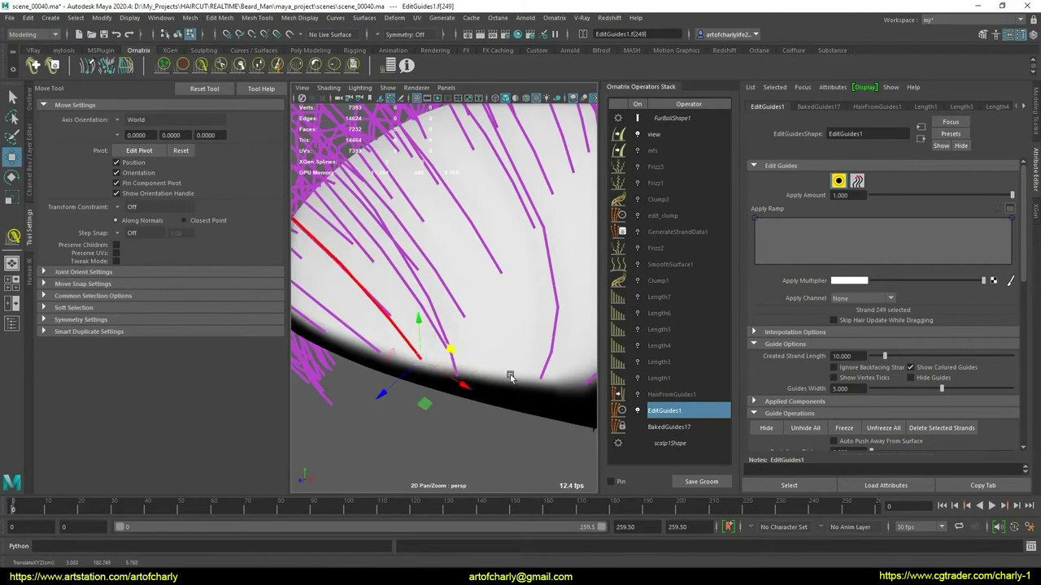
pyautogui.moveTo(506, 367)
pyautogui.keyDown('alt'); pyautogui.mouseDown()
pyautogui.moveTo(513, 341)
pyautogui.moveTo(418, 328)
pyautogui.moveTo(449, 314)
pyautogui.moveTo(476, 321)
pyautogui.mouseUp(); pyautogui.keyUp('alt')
pyautogui.press('q')
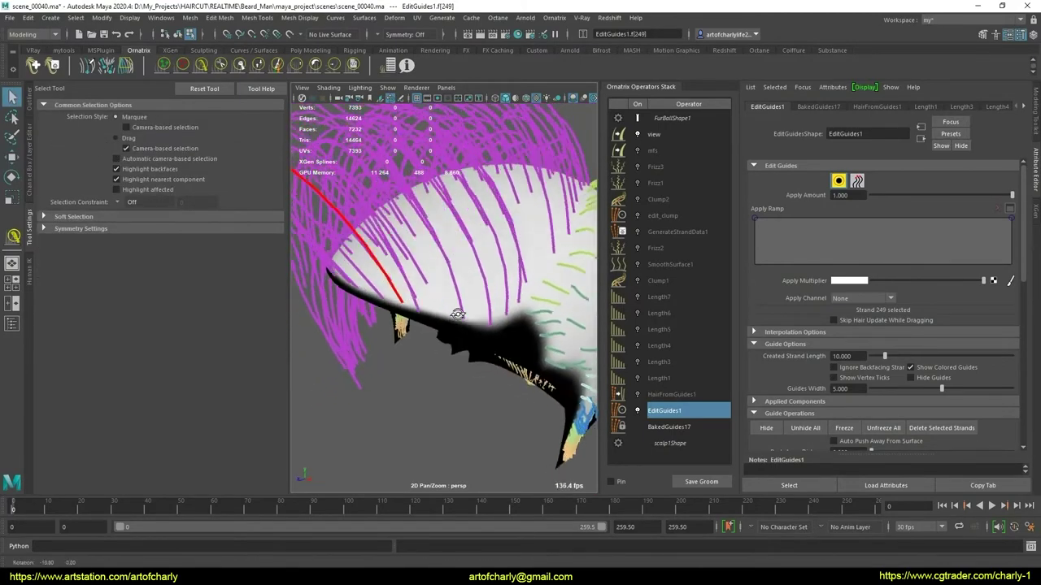
pyautogui.keyDown('alt'); pyautogui.moveTo(477, 320); pyautogui.dragTo(480, 348, button='middle'); pyautogui.keyUp('alt')
pyautogui.moveTo(480, 348)
pyautogui.keyDown('alt'); pyautogui.mouseDown()
pyautogui.moveTo(458, 349)
pyautogui.moveTo(471, 354)
pyautogui.moveTo(410, 325)
pyautogui.mouseUp(); pyautogui.keyUp('alt')
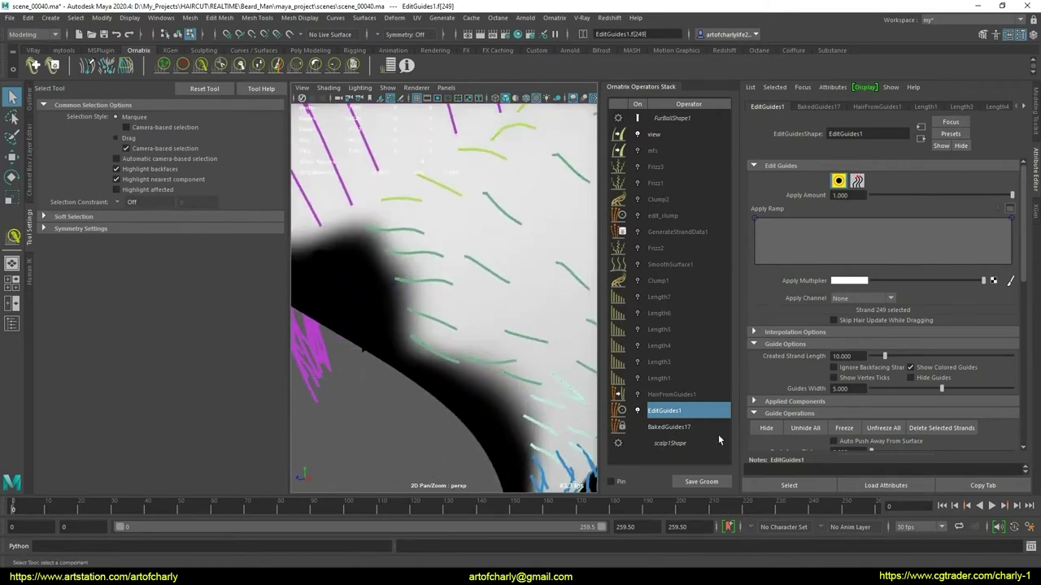
# Paint white over the black fade edge near the ear on scalp1Shape's mask
pyautogui.click(690, 395)
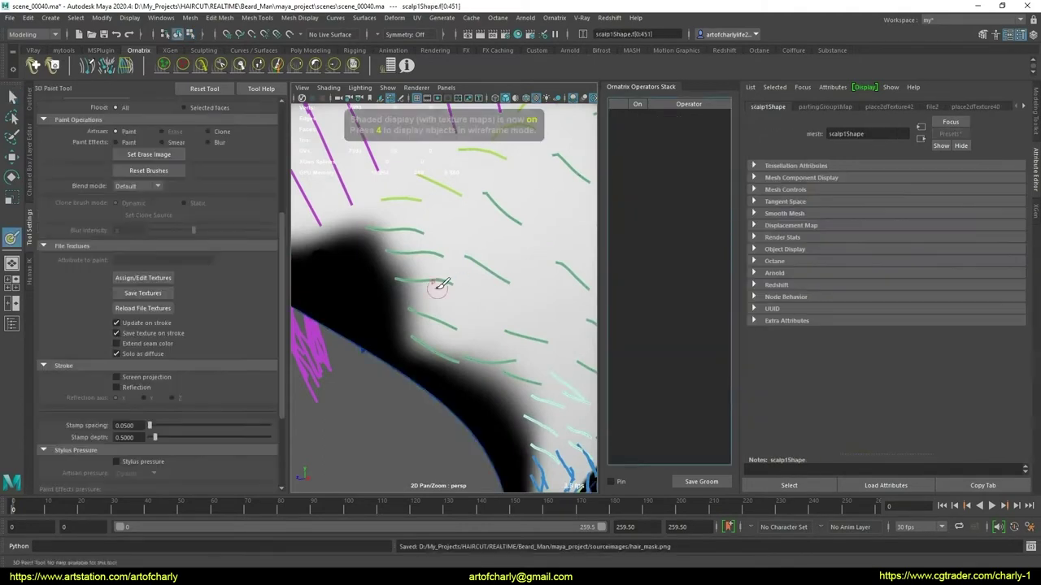
pyautogui.moveTo(282, 248); pyautogui.dragTo(226, 142)
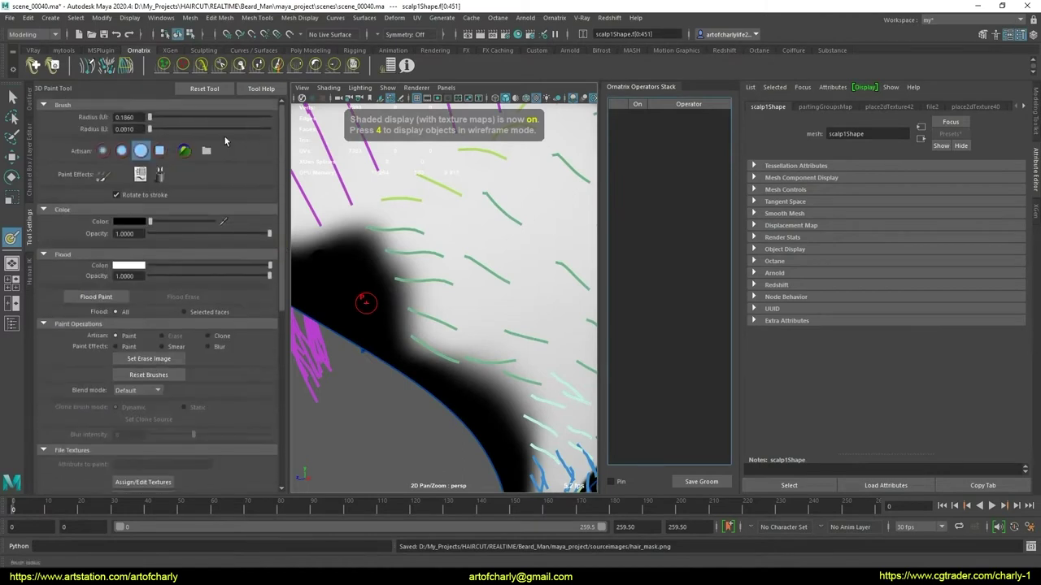
pyautogui.moveTo(149, 221); pyautogui.dragTo(213, 222)
pyautogui.moveTo(374, 293)
pyautogui.keyDown('alt'); pyautogui.mouseDown()
pyautogui.moveTo(440, 286)
pyautogui.moveTo(429, 262)
pyautogui.mouseUp(); pyautogui.keyUp('alt')
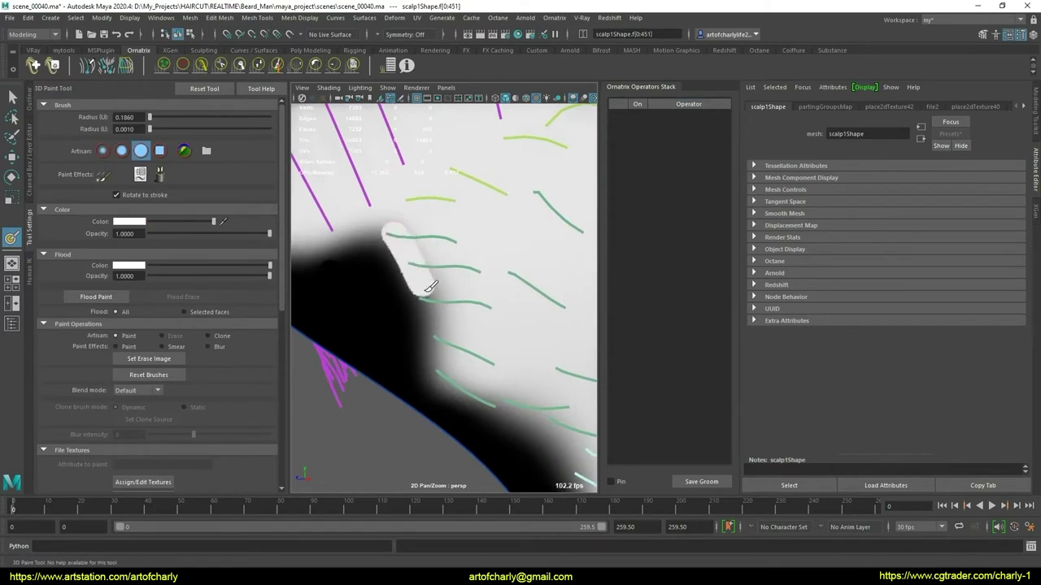
pyautogui.moveTo(439, 278)
pyautogui.mouseDown()
pyautogui.moveTo(453, 279)
pyautogui.moveTo(456, 319)
pyautogui.mouseUp()
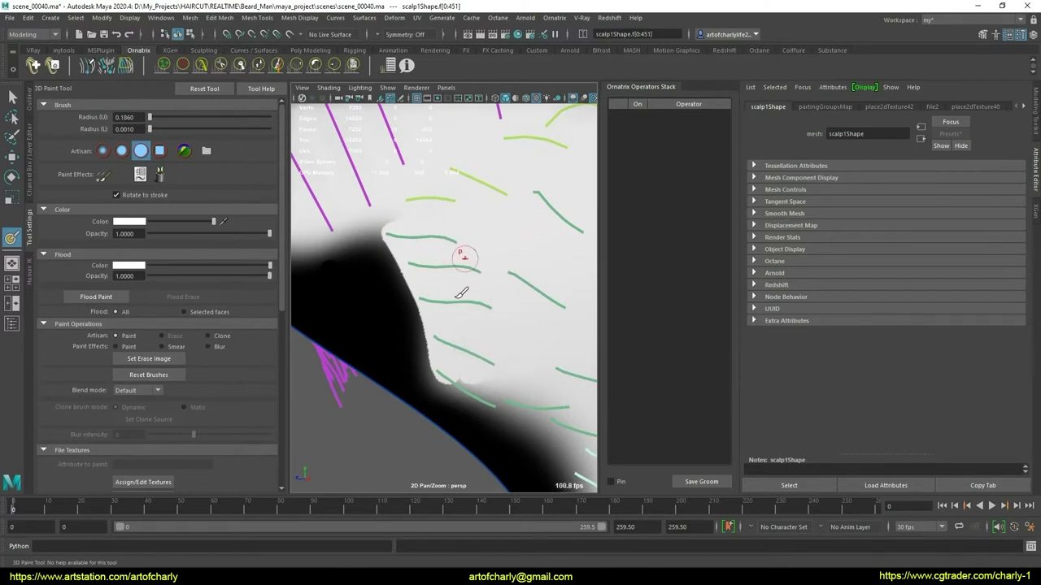
pyautogui.moveTo(461, 293)
pyautogui.mouseDown(button='middle')
pyautogui.moveTo(453, 233)
pyautogui.moveTo(464, 228)
pyautogui.moveTo(476, 233)
pyautogui.moveTo(432, 270)
pyautogui.moveTo(464, 279)
pyautogui.moveTo(458, 311)
pyautogui.mouseUp(button='middle')
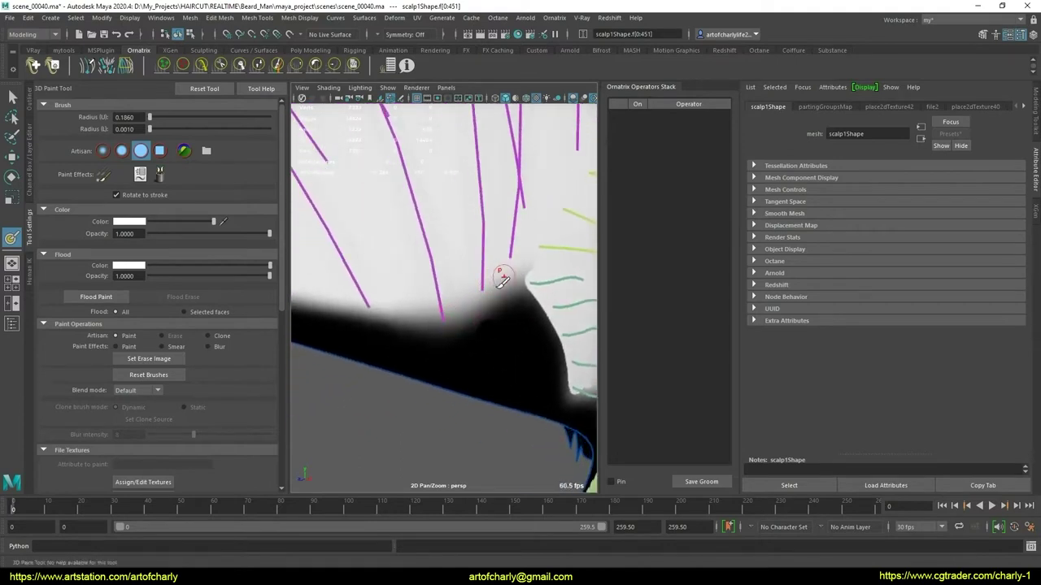
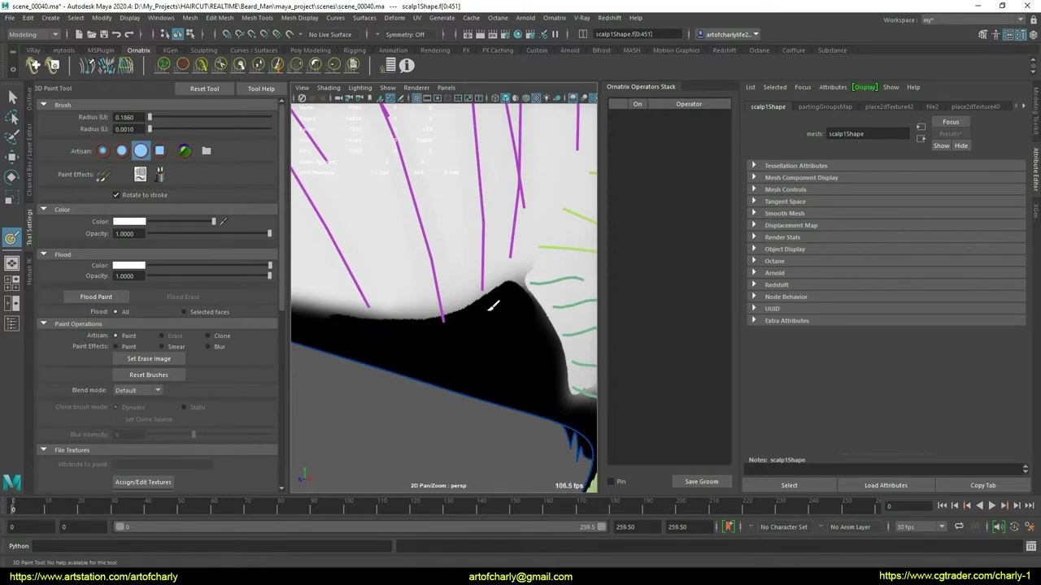
# Save the painted scalp mask texture to hair_mask.png and select the FurBall1 hair
pyautogui.moveTo(530, 320)
pyautogui.keyDown('alt'); pyautogui.mouseDown()
pyautogui.moveTo(451, 313)
pyautogui.moveTo(482, 336)
pyautogui.mouseUp(); pyautogui.keyUp('alt')
pyautogui.scroll(3, 482, 335)
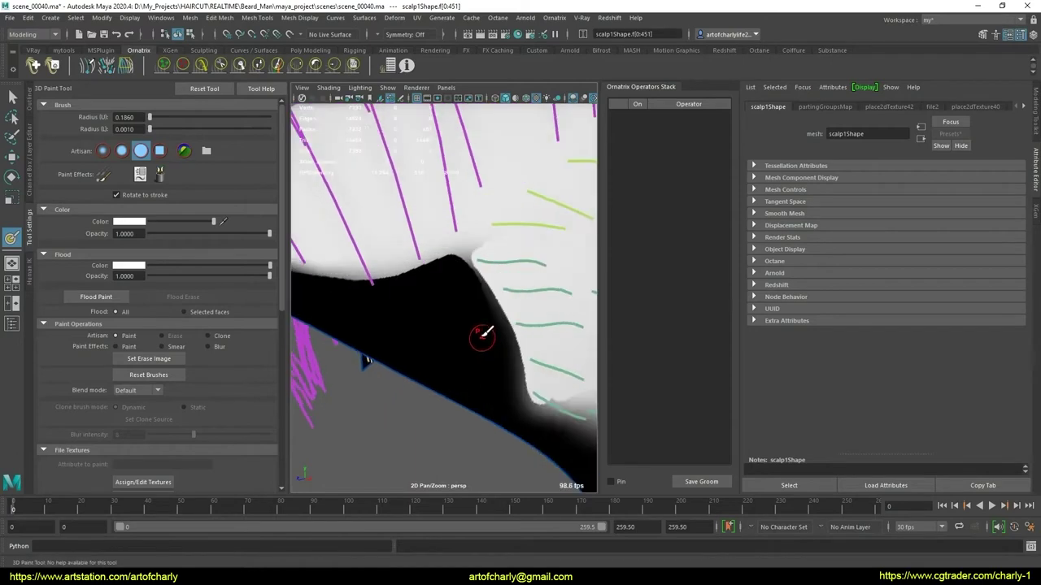
pyautogui.scroll(-2, 497, 267)
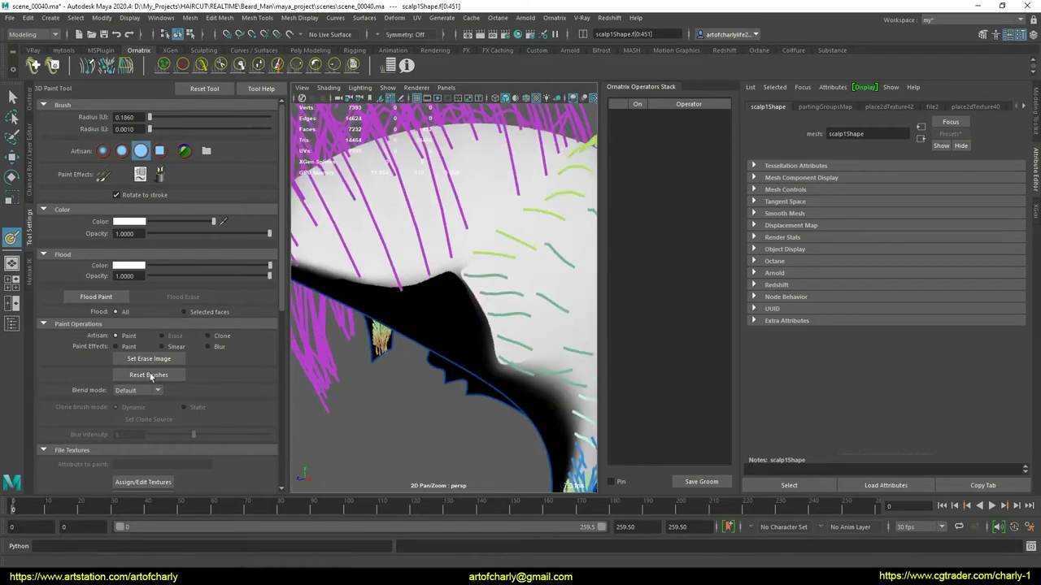
pyautogui.scroll(-1, 177, 286)
pyautogui.click(142, 302)
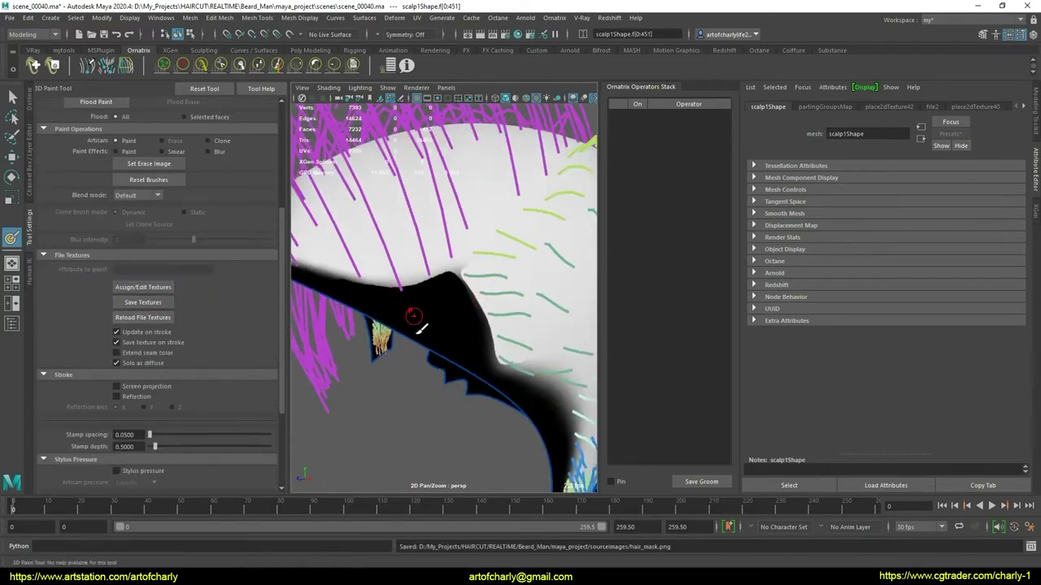
pyautogui.press('q')
pyautogui.click(439, 322)
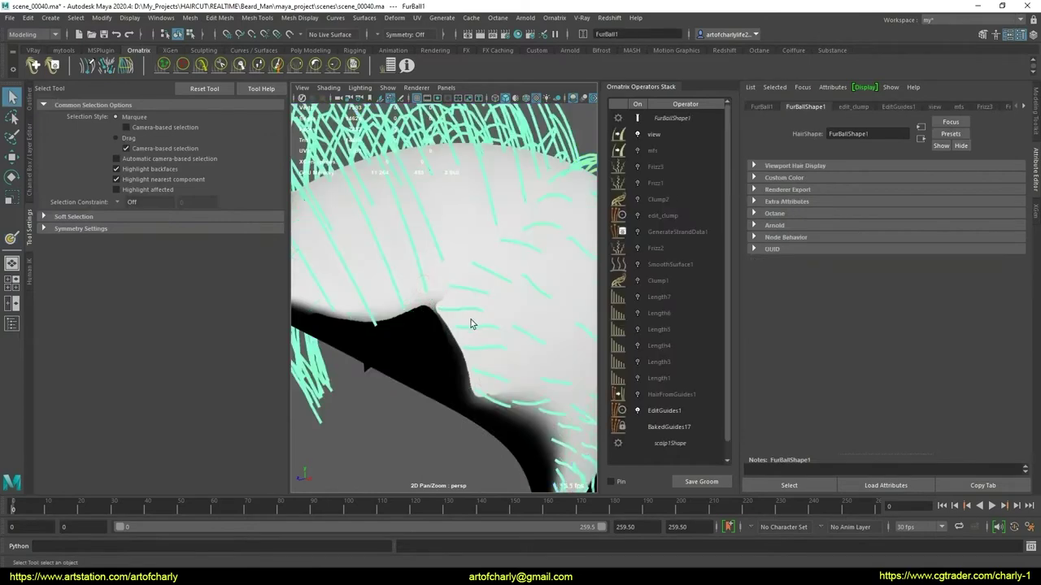
# Switch to shaded display, show the HairFromGuides1 hair and frame it in view
pyautogui.press('5')
pyautogui.click(672, 394)
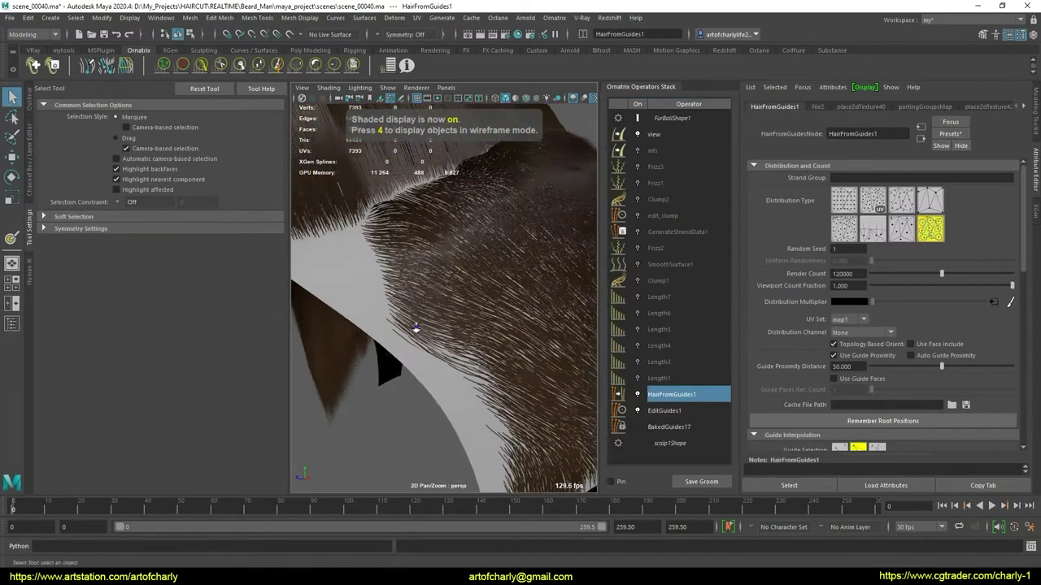
pyautogui.press('f')
pyautogui.scroll(5, 434, 348)
pyautogui.scroll(2, 404, 304)
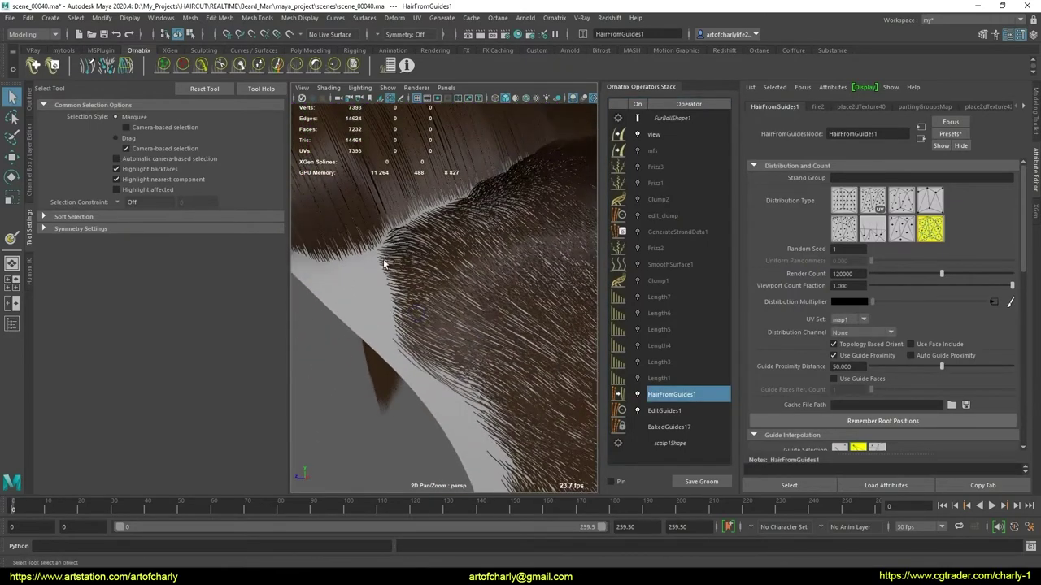
# Orbit and zoom in to inspect the hair cap's fade edge
pyautogui.keyDown('alt'); pyautogui.moveTo(413, 357); pyautogui.dragTo(530, 320); pyautogui.keyUp('alt')
pyautogui.keyDown('alt'); pyautogui.moveTo(433, 305); pyautogui.dragTo(423, 286); pyautogui.keyUp('alt')
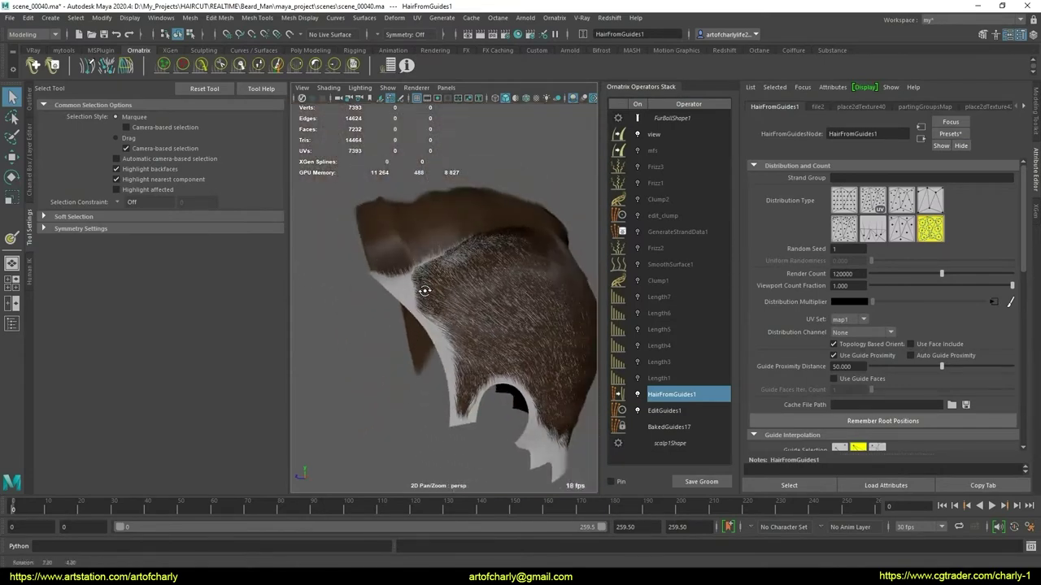
pyautogui.keyDown('alt'); pyautogui.moveTo(422, 287); pyautogui.dragTo(436, 348, button='right'); pyautogui.keyUp('alt')
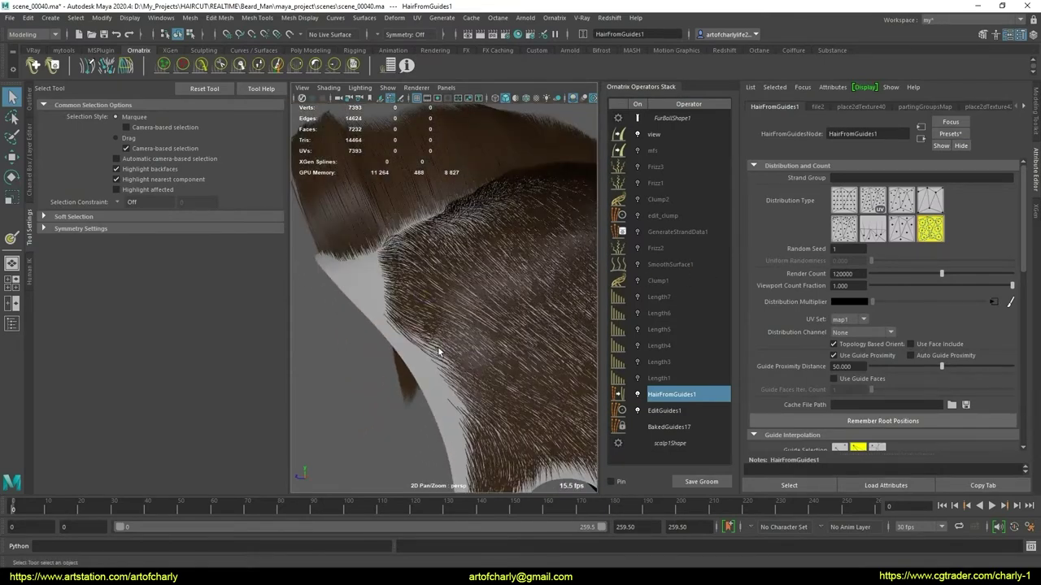
pyautogui.moveTo(439, 352)
pyautogui.keyDown('alt'); pyautogui.mouseDown()
pyautogui.moveTo(399, 325)
pyautogui.moveTo(425, 302)
pyautogui.moveTo(490, 314)
pyautogui.moveTo(467, 260)
pyautogui.moveTo(453, 301)
pyautogui.moveTo(468, 300)
pyautogui.moveTo(425, 304)
pyautogui.mouseUp(); pyautogui.keyUp('alt')
pyautogui.keyDown('alt'); pyautogui.moveTo(424, 304); pyautogui.dragTo(430, 371, button='right'); pyautogui.keyUp('alt')
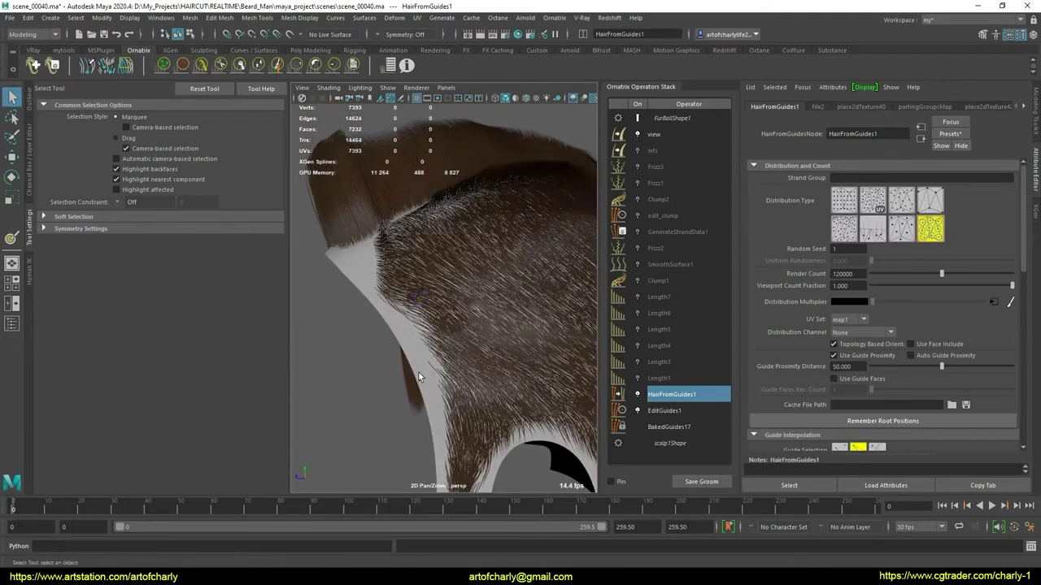
pyautogui.scroll(3, 425, 356)
pyautogui.moveTo(426, 351)
pyautogui.keyDown('alt'); pyautogui.mouseDown()
pyautogui.moveTo(442, 350)
pyautogui.moveTo(437, 288)
pyautogui.moveTo(484, 338)
pyautogui.moveTo(451, 328)
pyautogui.mouseUp(); pyautogui.keyUp('alt')
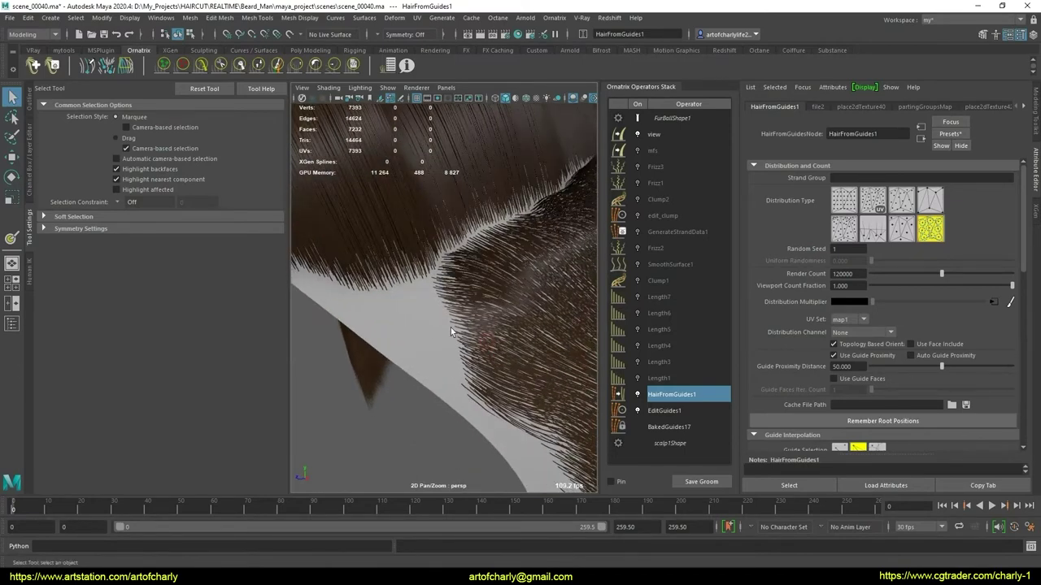
# Display the EditGuides1 guides with textured shading and select the scalp mesh for mask painting
pyautogui.click(638, 411)
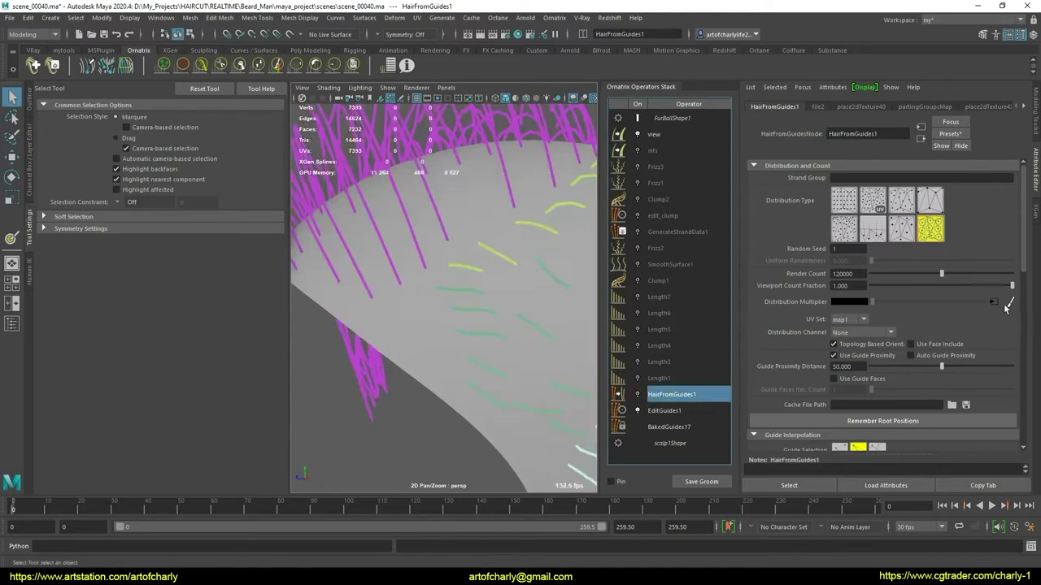
pyautogui.press('6')
pyautogui.click(11, 238)
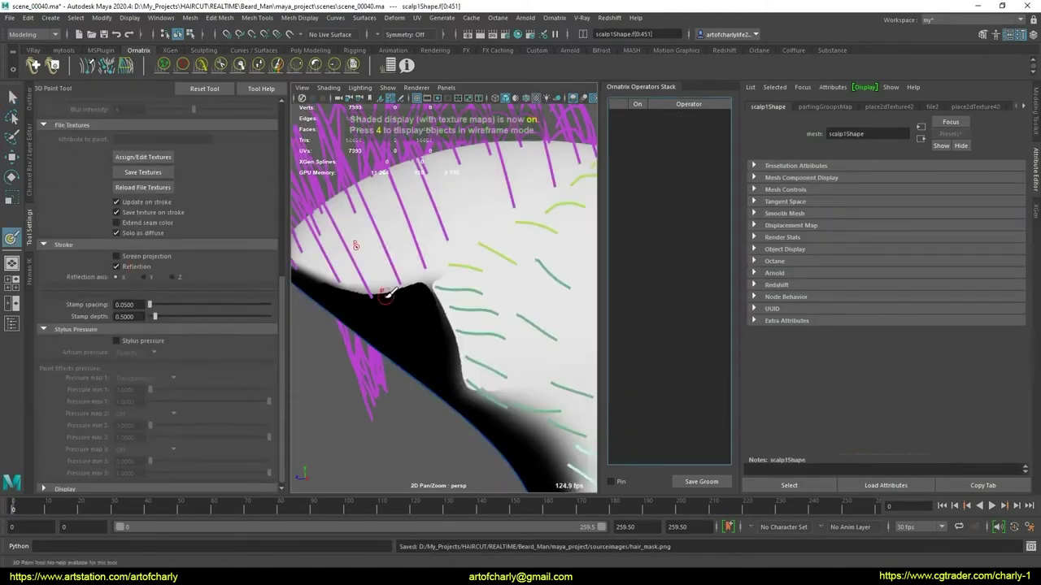
pyautogui.keyDown('alt'); pyautogui.moveTo(386, 295); pyautogui.dragTo(447, 297); pyautogui.keyUp('alt')
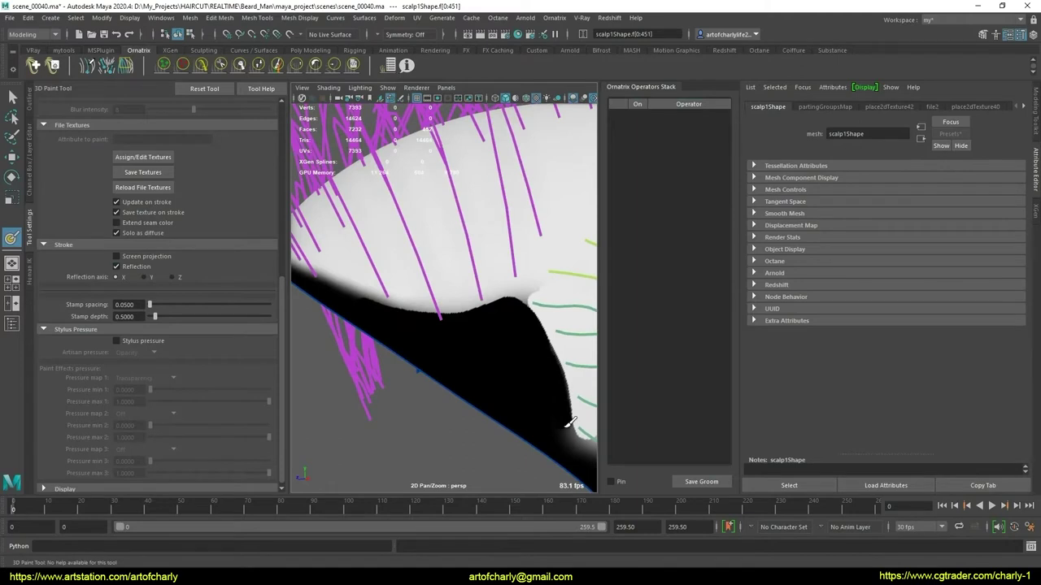
pyautogui.moveTo(521, 325)
pyautogui.keyDown('alt'); pyautogui.mouseDown()
pyautogui.moveTo(480, 339)
pyautogui.moveTo(483, 355)
pyautogui.moveTo(477, 329)
pyautogui.mouseUp(); pyautogui.keyUp('alt')
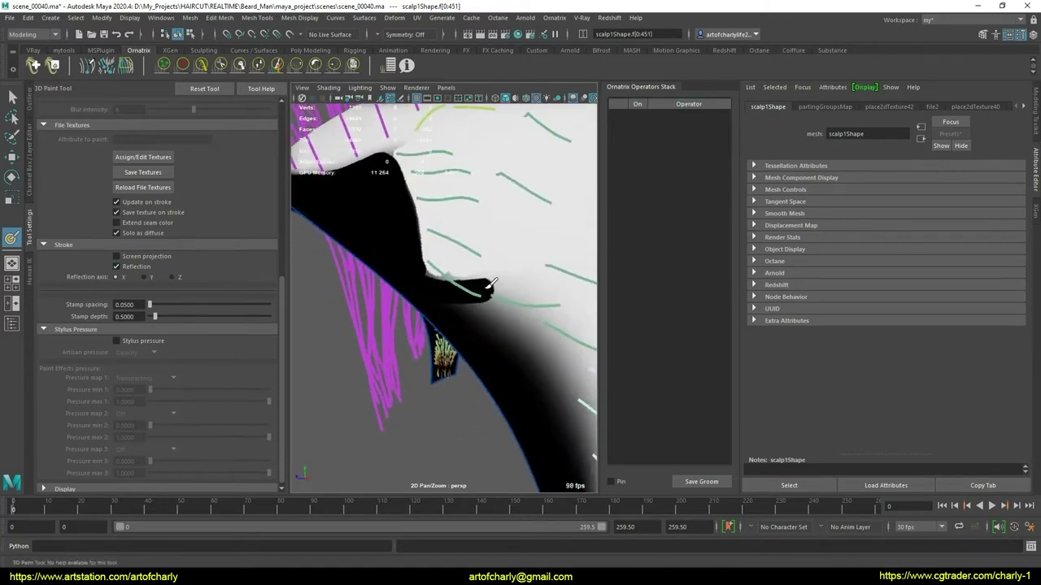
# Extend the black mask downward along the scalp hairline
pyautogui.moveTo(490, 284); pyautogui.dragTo(501, 325)
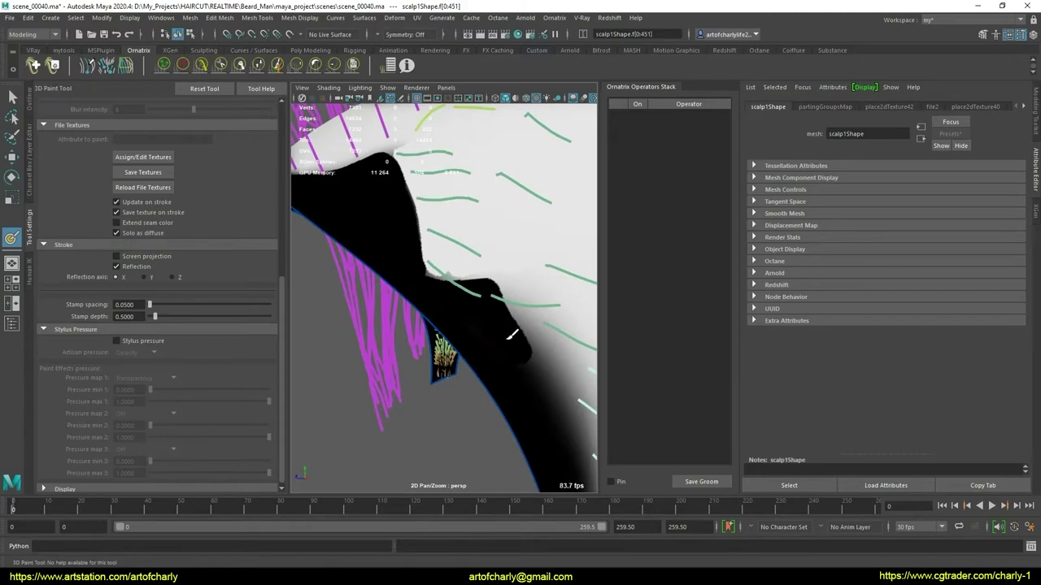
pyautogui.moveTo(525, 367)
pyautogui.keyDown('alt'); pyautogui.mouseDown()
pyautogui.moveTo(470, 329)
pyautogui.moveTo(458, 305)
pyautogui.mouseUp(); pyautogui.keyUp('alt')
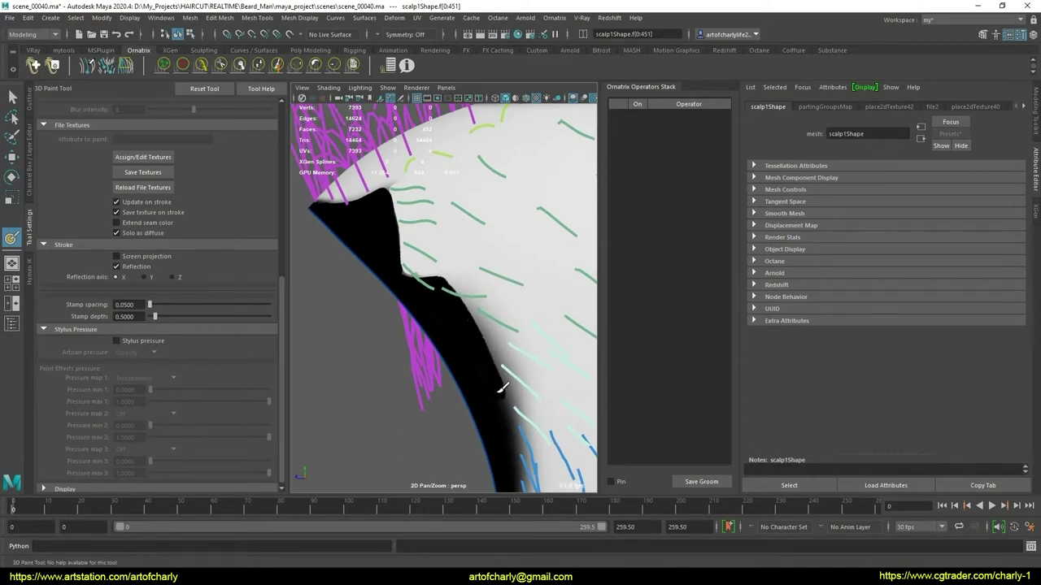
pyautogui.keyDown('alt'); pyautogui.moveTo(504, 305); pyautogui.dragTo(495, 359); pyautogui.keyUp('alt')
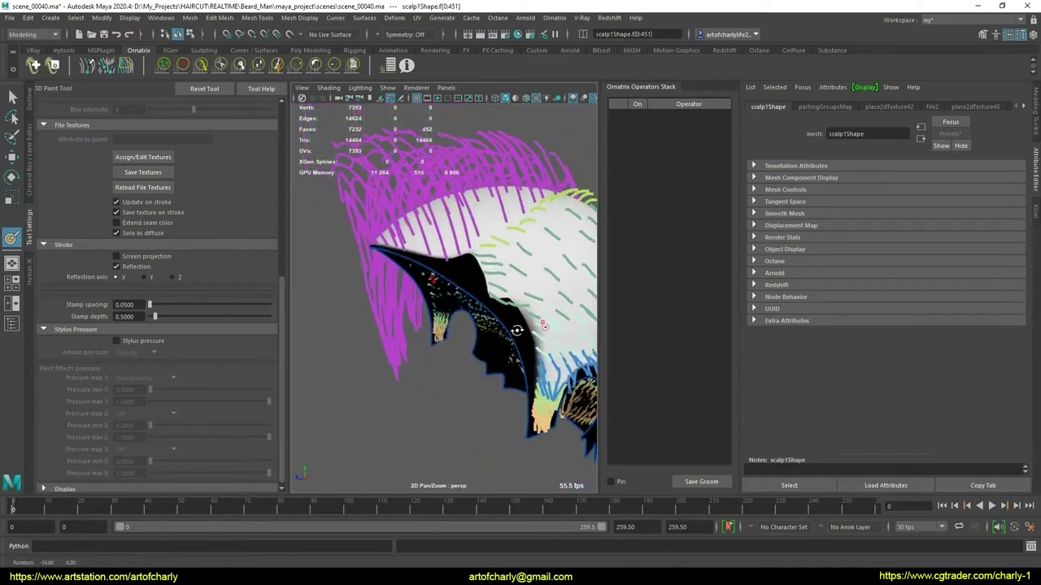
pyautogui.scroll(2, 495, 359)
pyautogui.scroll(2, 480, 349)
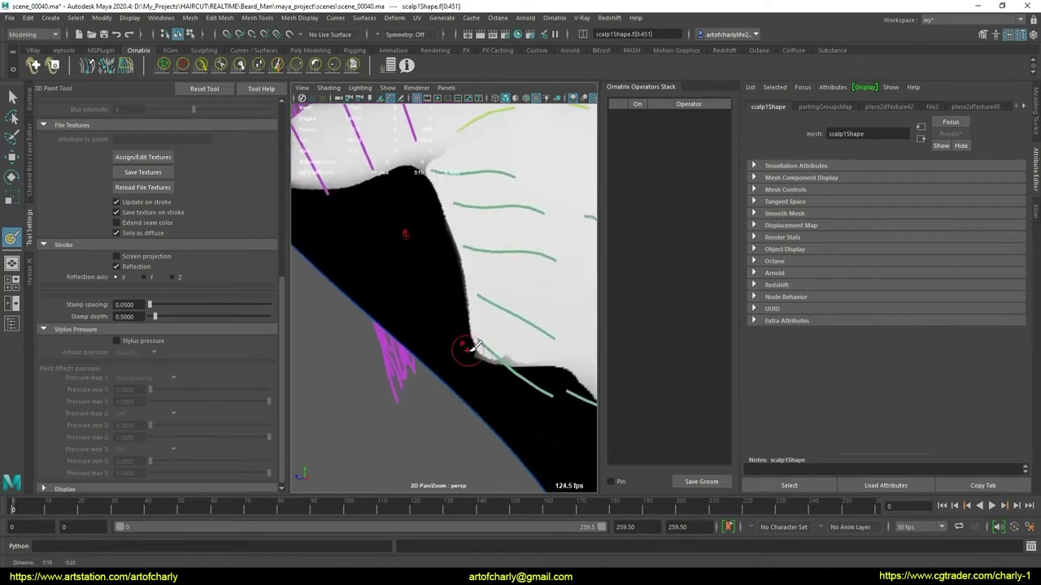
pyautogui.scroll(1, 464, 349)
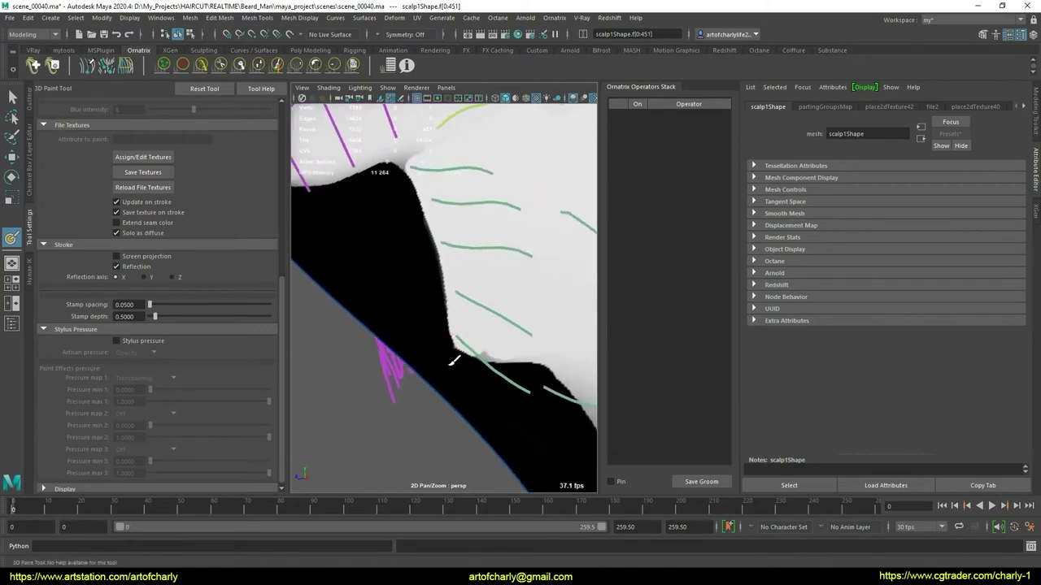
pyautogui.keyDown('alt'); pyautogui.moveTo(442, 360); pyautogui.dragTo(495, 301); pyautogui.keyUp('alt')
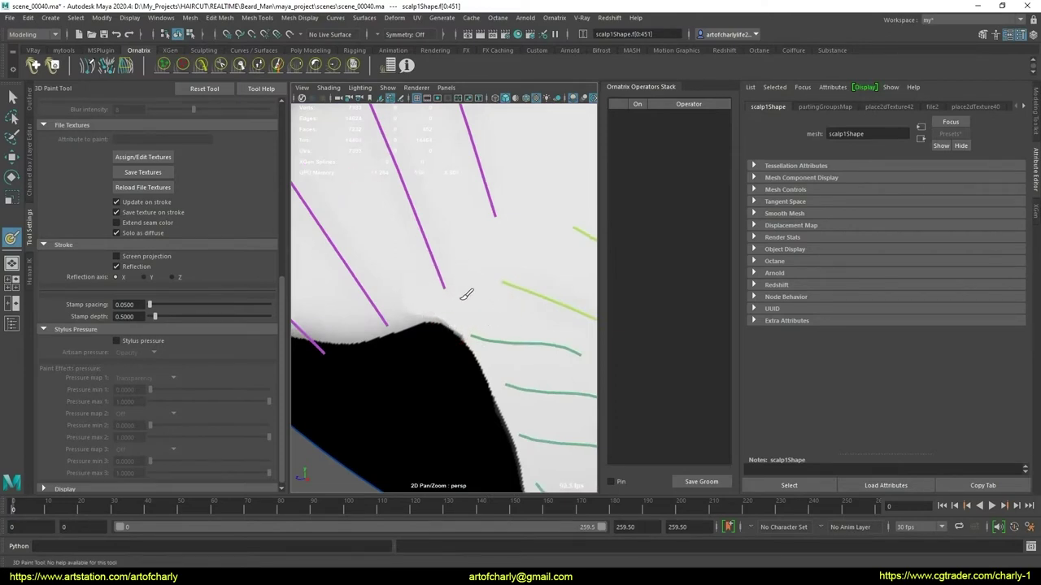
# Paint white over the grey scalp edge and soften the black-white mask boundary
pyautogui.moveTo(393, 303)
pyautogui.mouseDown()
pyautogui.moveTo(378, 289)
pyautogui.moveTo(483, 263)
pyautogui.moveTo(492, 282)
pyautogui.moveTo(409, 330)
pyautogui.mouseUp()
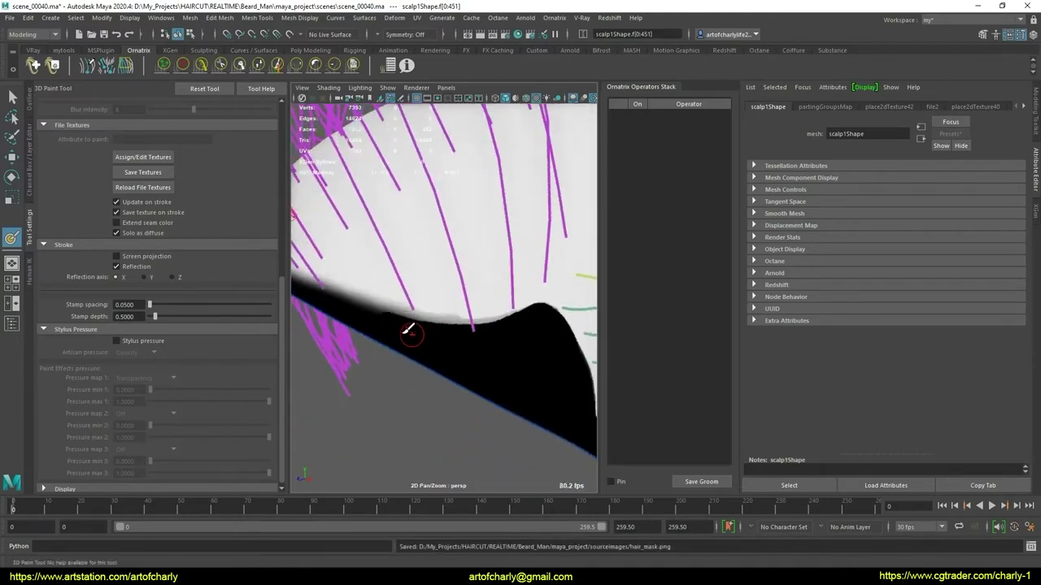
pyautogui.scroll(4, 282, 305)
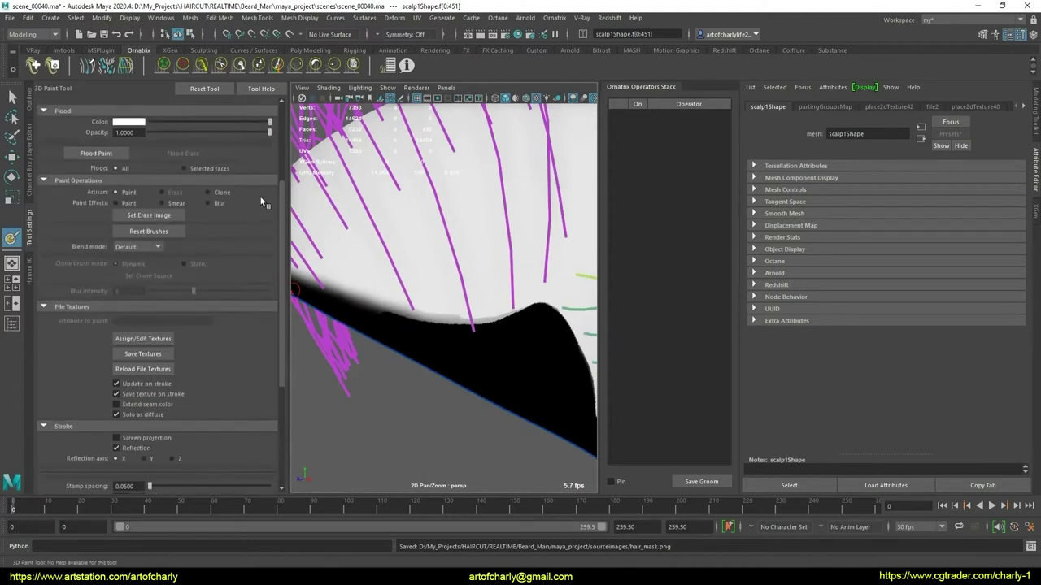
pyautogui.scroll(1, 244, 277)
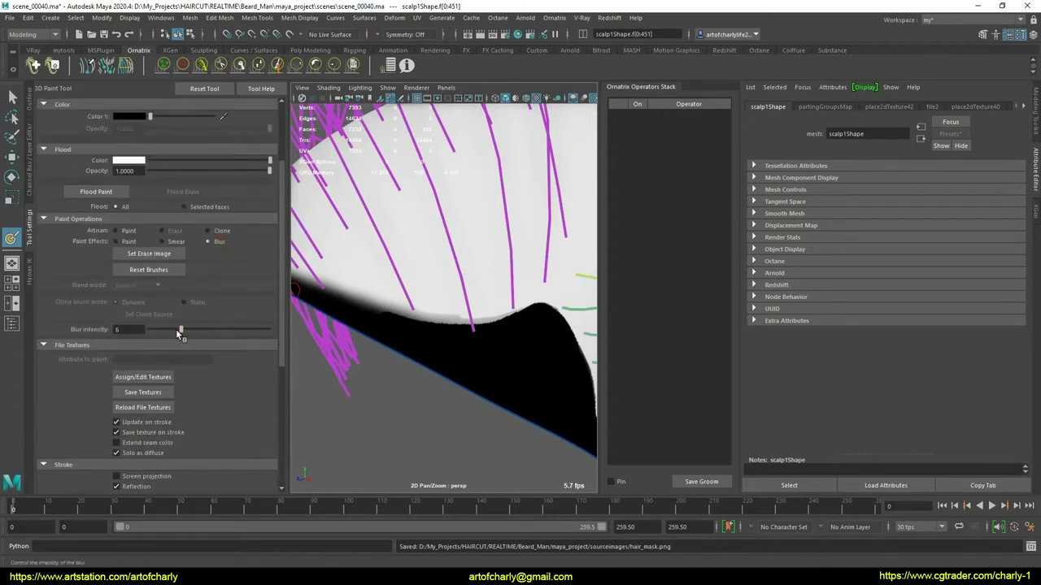
pyautogui.click(117, 231)
pyautogui.scroll(2, 424, 305)
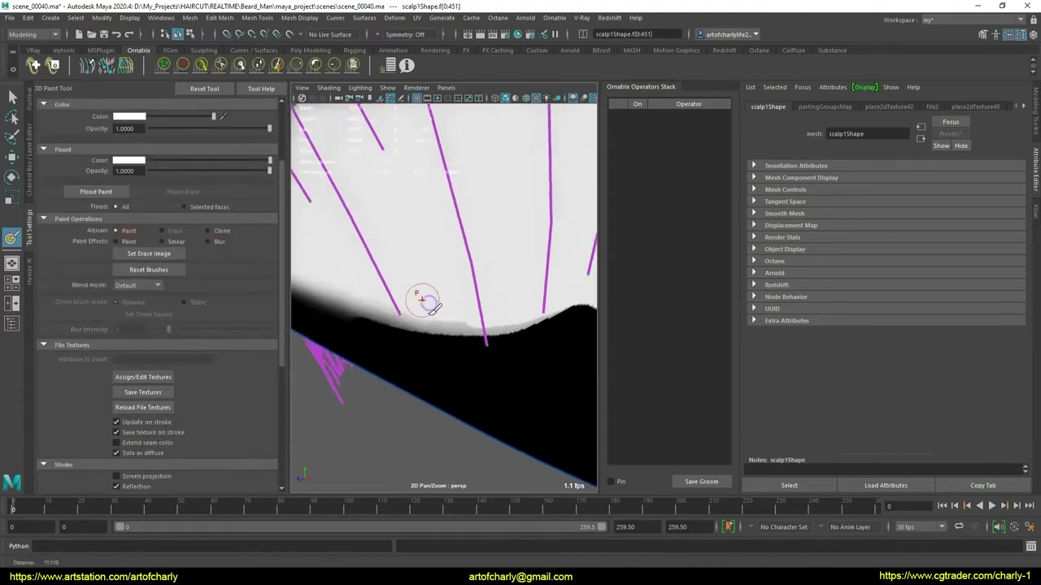
pyautogui.moveTo(430, 306)
pyautogui.keyDown('shift'); pyautogui.mouseDown()
pyautogui.moveTo(365, 326)
pyautogui.moveTo(515, 306)
pyautogui.moveTo(550, 324)
pyautogui.moveTo(521, 358)
pyautogui.moveTo(495, 366)
pyautogui.moveTo(557, 367)
pyautogui.moveTo(530, 361)
pyautogui.moveTo(540, 344)
pyautogui.moveTo(548, 366)
pyautogui.moveTo(483, 368)
pyautogui.moveTo(558, 348)
pyautogui.moveTo(409, 358)
pyautogui.moveTo(419, 325)
pyautogui.moveTo(448, 372)
pyautogui.moveTo(464, 358)
pyautogui.mouseUp(); pyautogui.keyUp('shift')
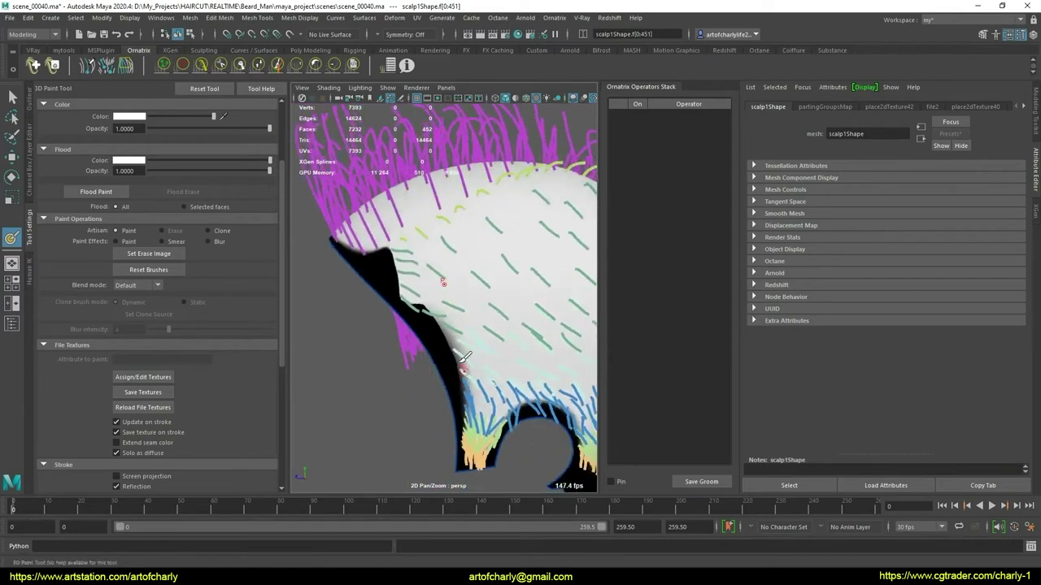
pyautogui.moveTo(462, 321)
pyautogui.keyDown('alt'); pyautogui.mouseDown()
pyautogui.moveTo(476, 360)
pyautogui.moveTo(443, 344)
pyautogui.moveTo(460, 335)
pyautogui.moveTo(472, 358)
pyautogui.moveTo(450, 353)
pyautogui.mouseUp(); pyautogui.keyUp('alt')
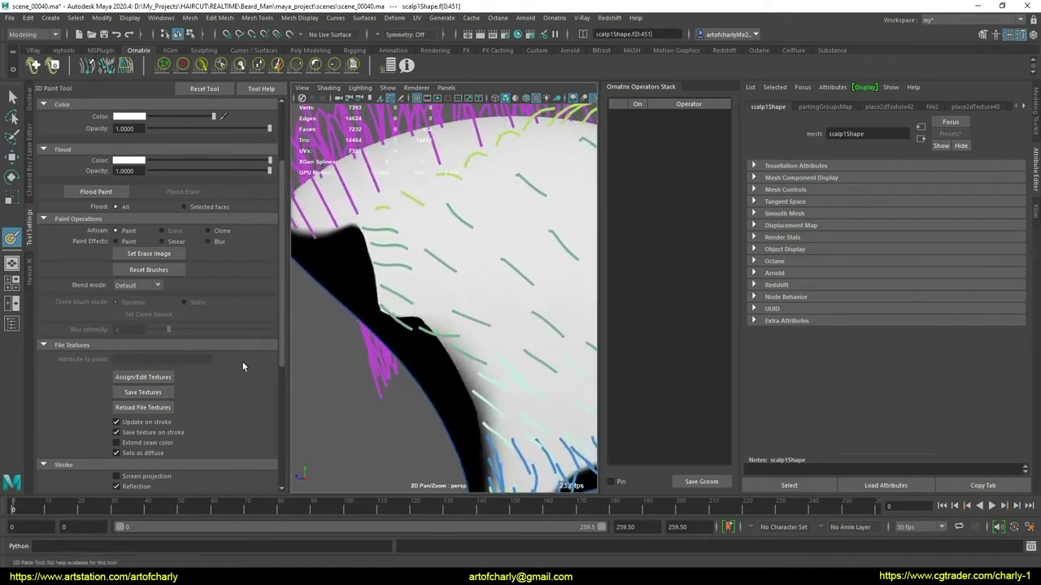
pyautogui.click(169, 393)
pyautogui.press('q')
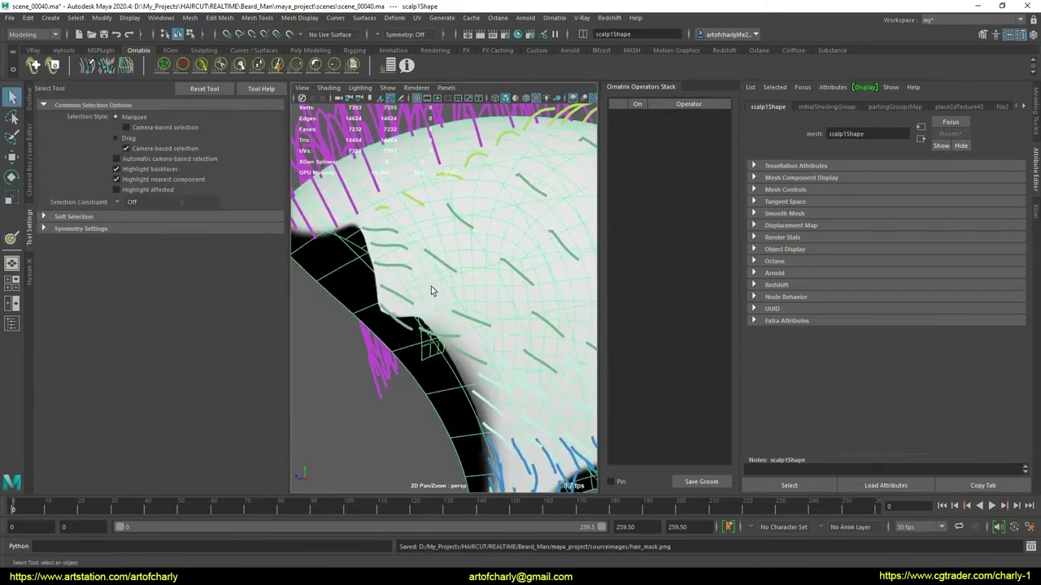
pyautogui.press('5')
pyautogui.click(401, 264)
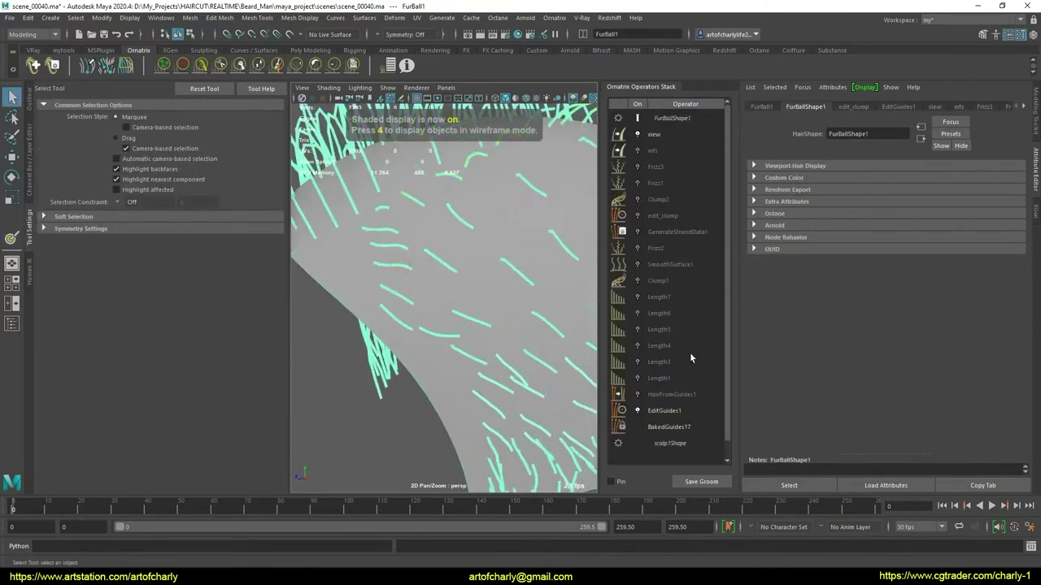
pyautogui.click(685, 395)
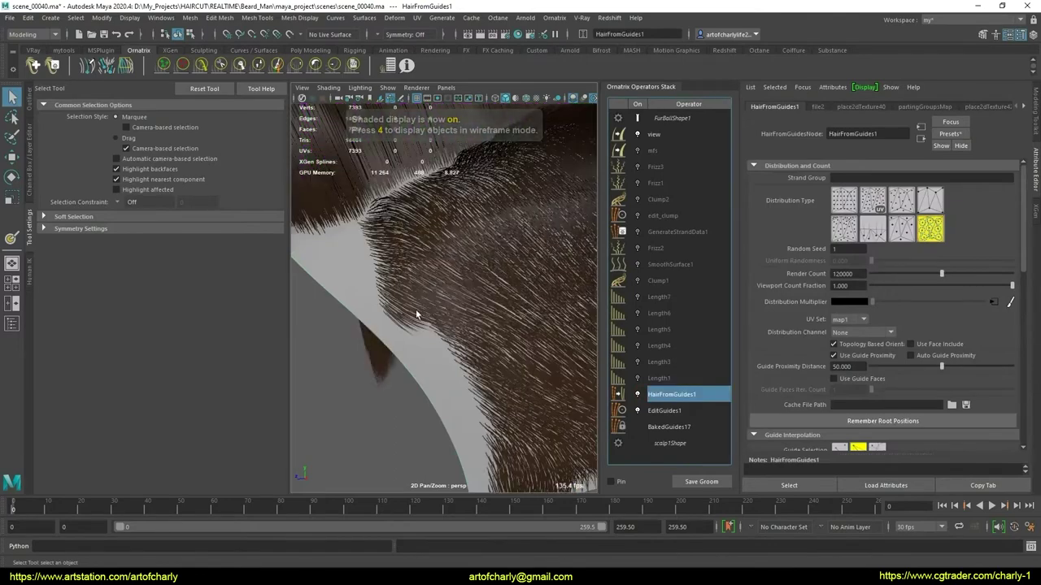
pyautogui.keyDown('alt'); pyautogui.moveTo(415, 309); pyautogui.dragTo(408, 283); pyautogui.keyUp('alt')
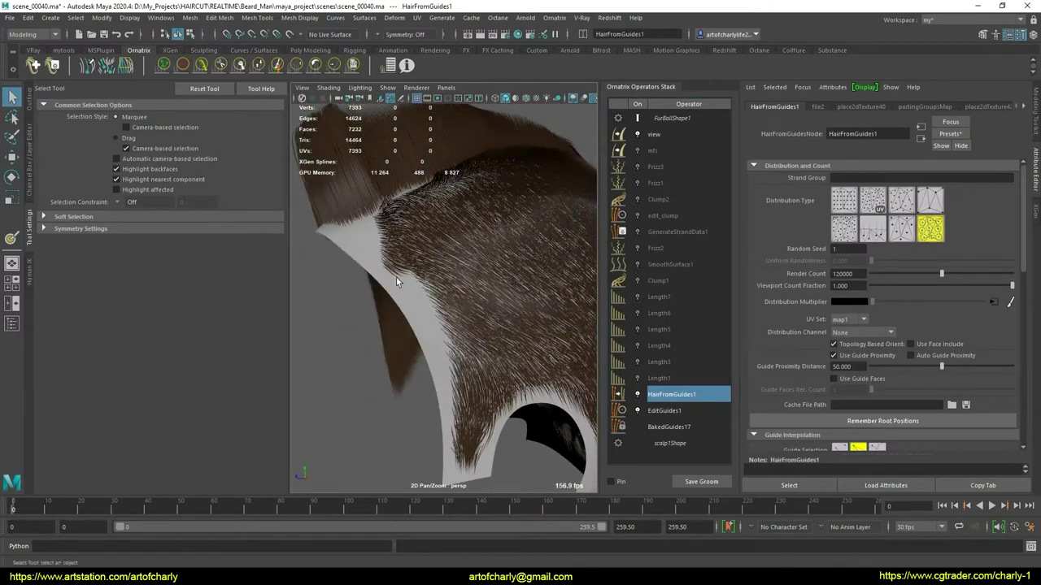
pyautogui.scroll(2, 398, 279)
pyautogui.scroll(2, 405, 284)
pyautogui.moveTo(379, 257)
pyautogui.keyDown('alt'); pyautogui.mouseDown()
pyautogui.moveTo(434, 309)
pyautogui.moveTo(344, 303)
pyautogui.mouseUp(); pyautogui.keyUp('alt')
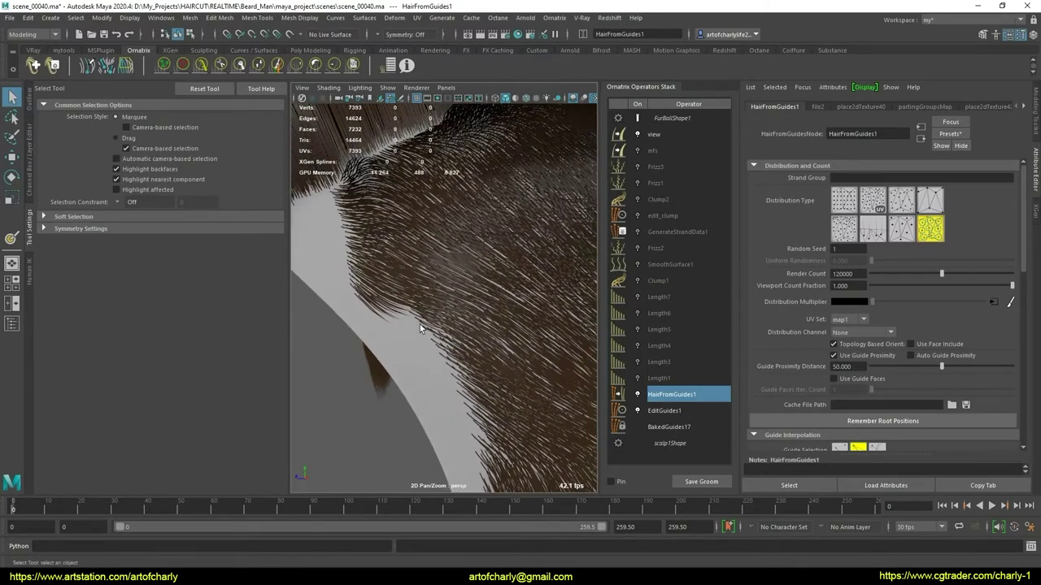
pyautogui.keyDown('alt'); pyautogui.moveTo(420, 324); pyautogui.dragTo(455, 336); pyautogui.keyUp('alt')
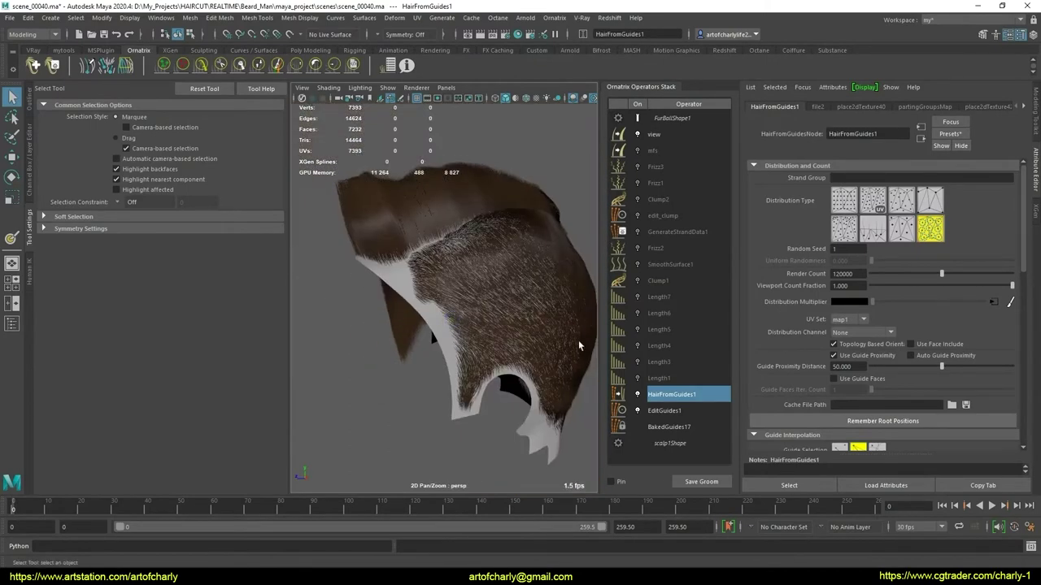
# Re-enable the Length5, Length6 and Length7 operators and disable Clump1
pyautogui.click(675, 378)
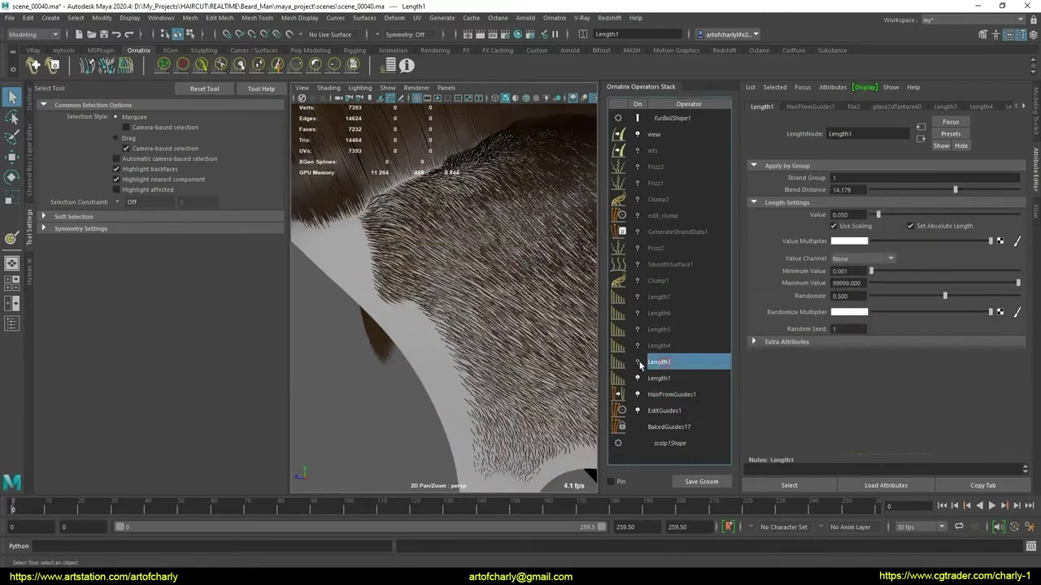
pyautogui.click(639, 346)
pyautogui.click(637, 329)
pyautogui.click(638, 313)
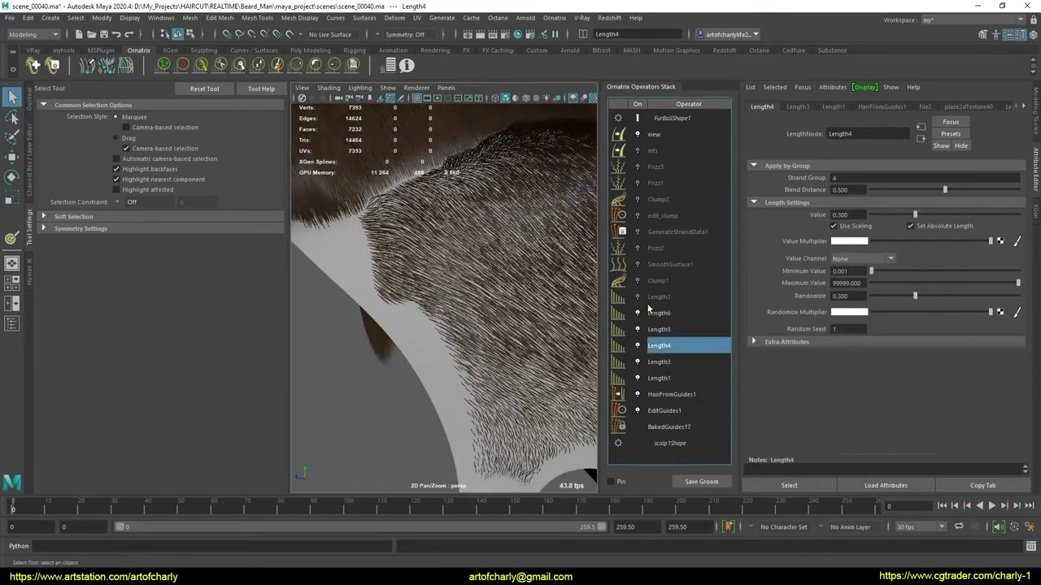
pyautogui.click(638, 297)
pyautogui.click(659, 281)
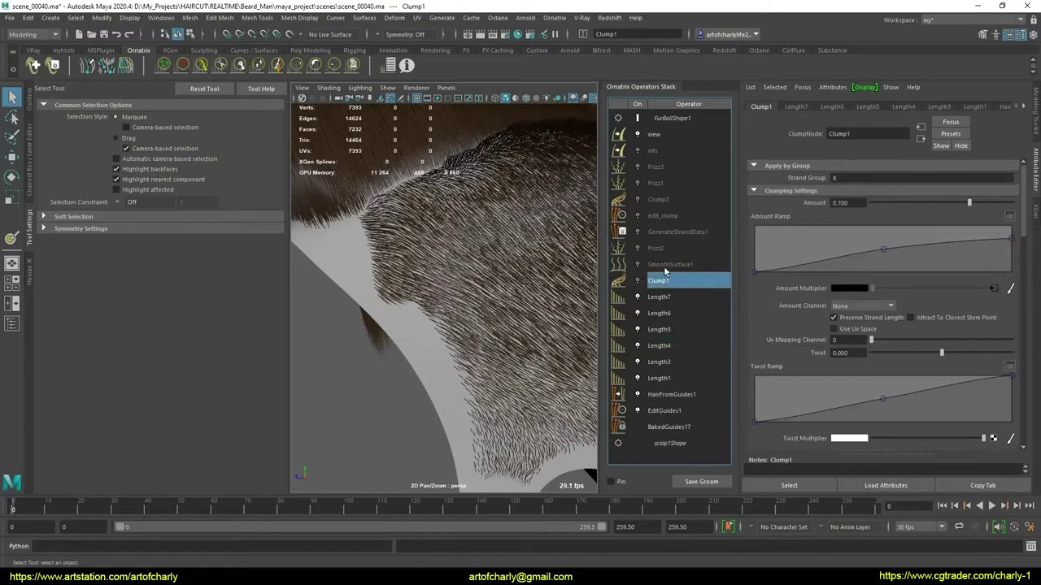
pyautogui.click(665, 265)
pyautogui.click(638, 281)
# Turn off Length7, Length6, Length5, Length3 and Length1, then select EditGuides1
pyautogui.scroll(-3, 438, 284)
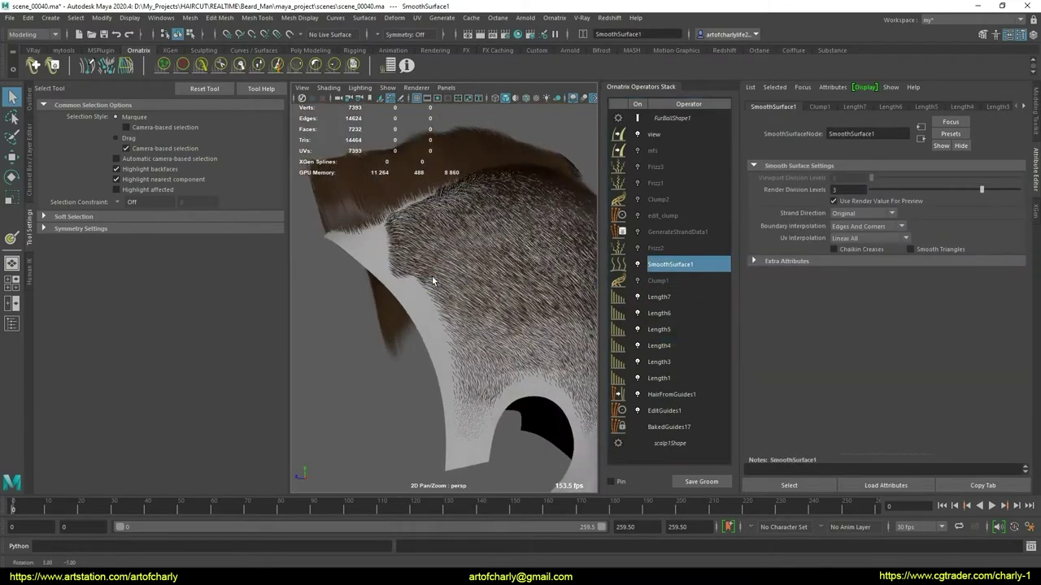
pyautogui.scroll(5, 423, 277)
pyautogui.scroll(-2, 397, 263)
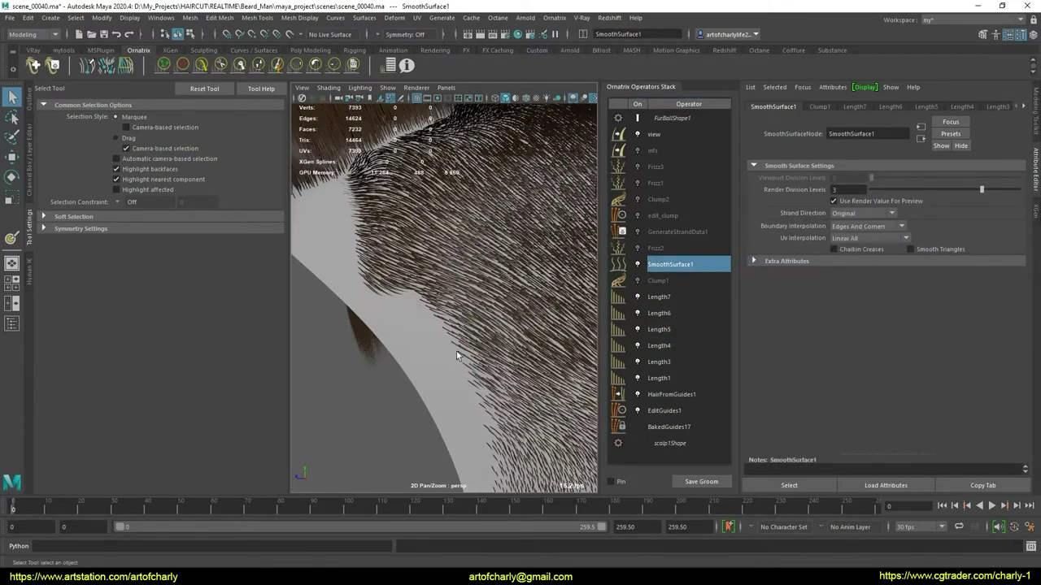
pyautogui.scroll(-3, 458, 356)
pyautogui.scroll(2, 432, 321)
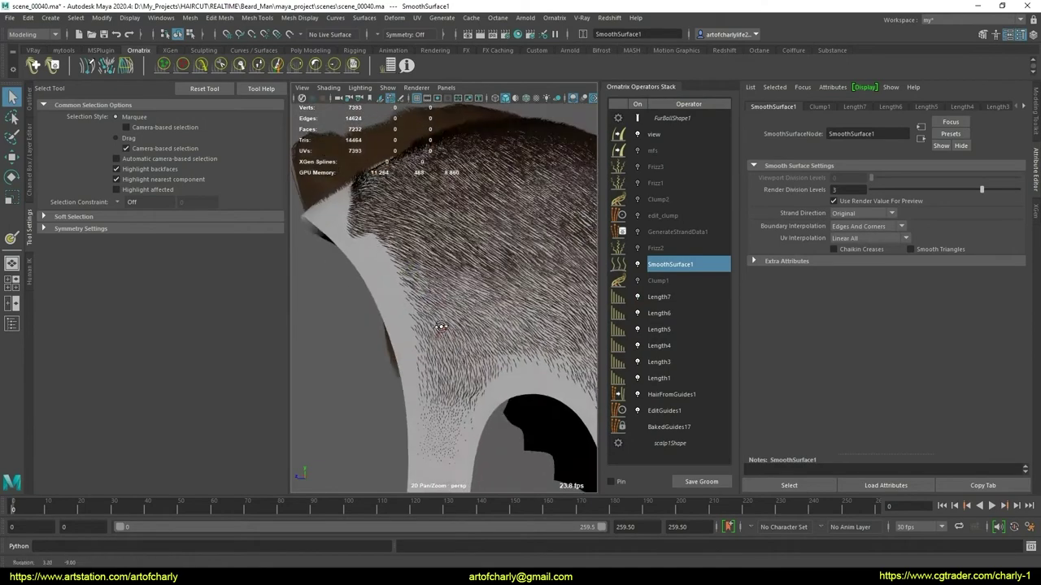
pyautogui.scroll(2, 407, 309)
pyautogui.scroll(2, 374, 236)
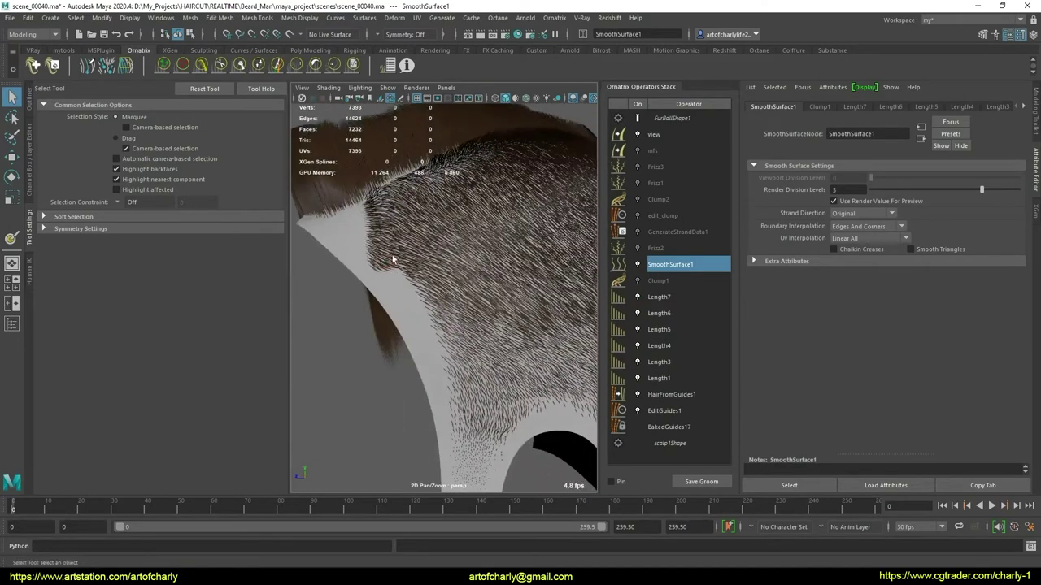
pyautogui.scroll(2, 392, 258)
pyautogui.scroll(2, 415, 284)
pyautogui.scroll(2, 450, 317)
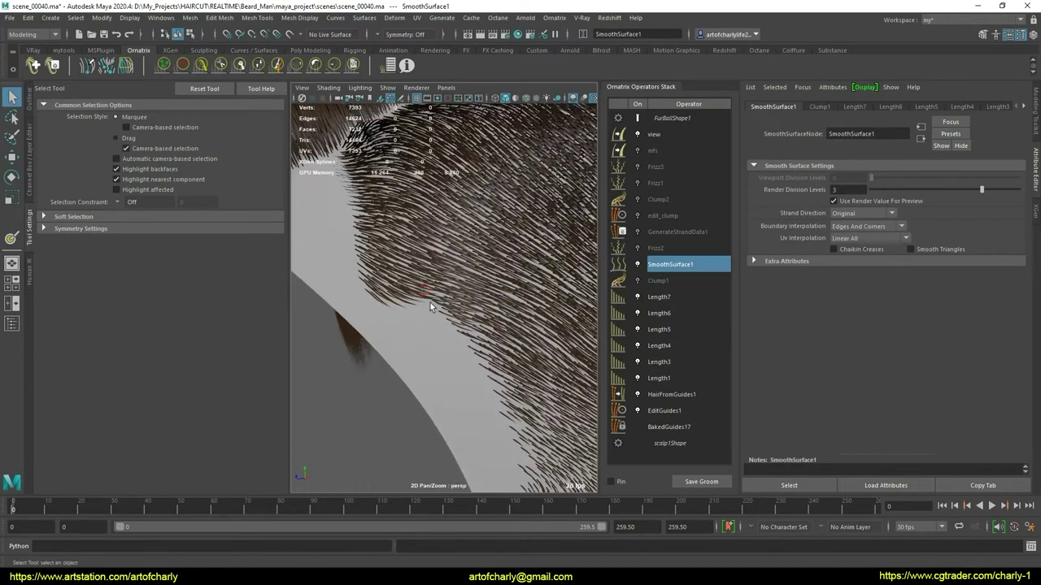
pyautogui.scroll(-3, 419, 302)
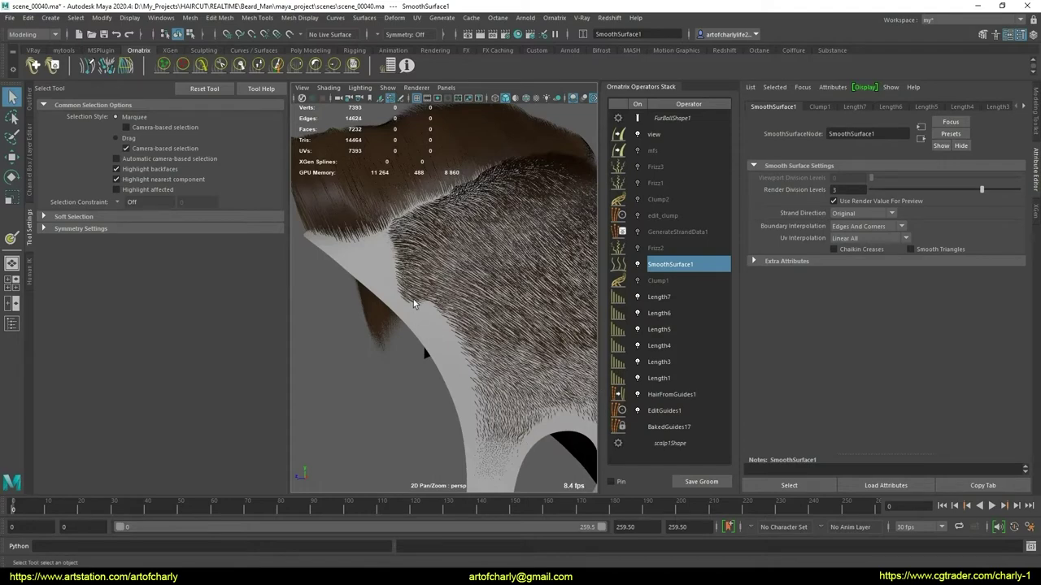
pyautogui.scroll(2, 412, 305)
pyautogui.scroll(2, 409, 316)
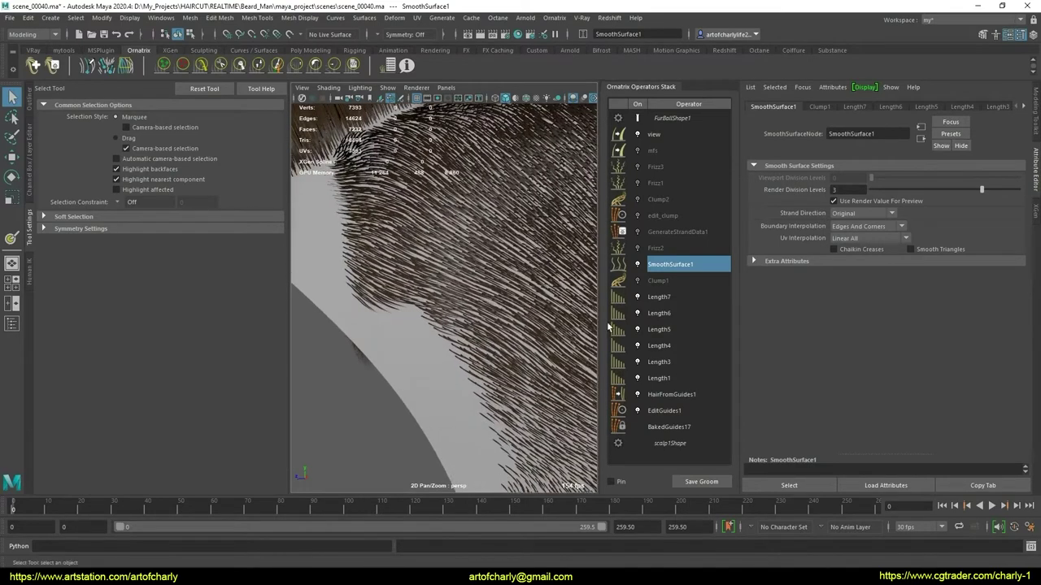
pyautogui.click(638, 297)
pyautogui.click(638, 313)
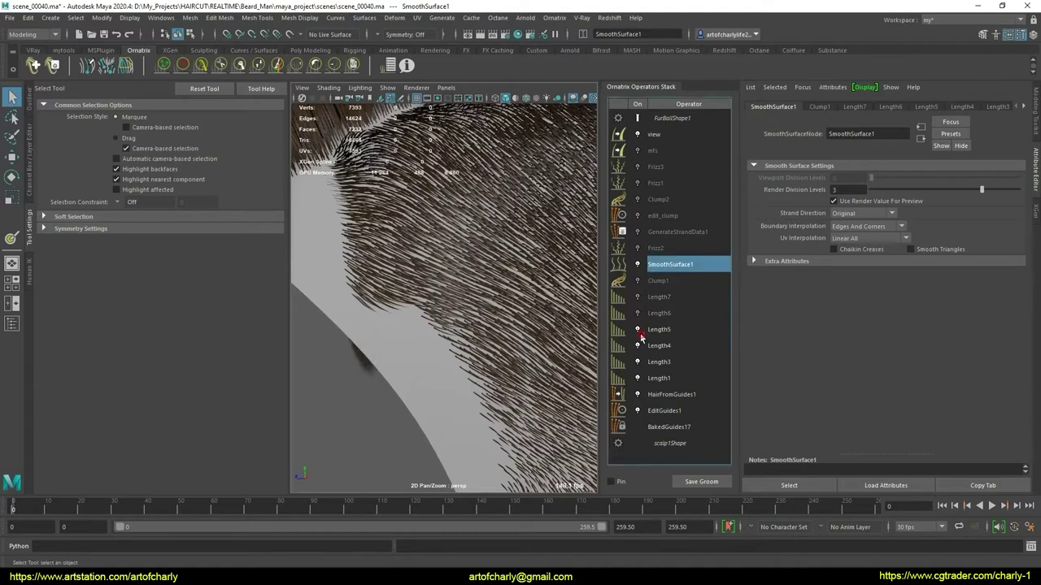
pyautogui.click(637, 329)
pyautogui.click(638, 362)
pyautogui.click(637, 378)
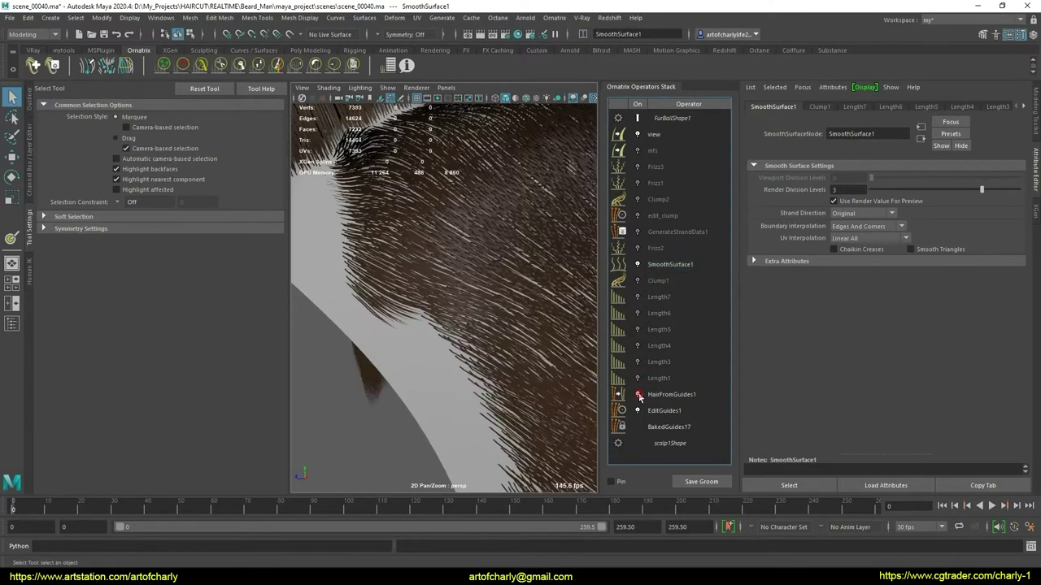
pyautogui.click(665, 411)
# Enter Edit Guides select-hair mode, pick a guide, and show the scalp's mask texture
pyautogui.click(838, 181)
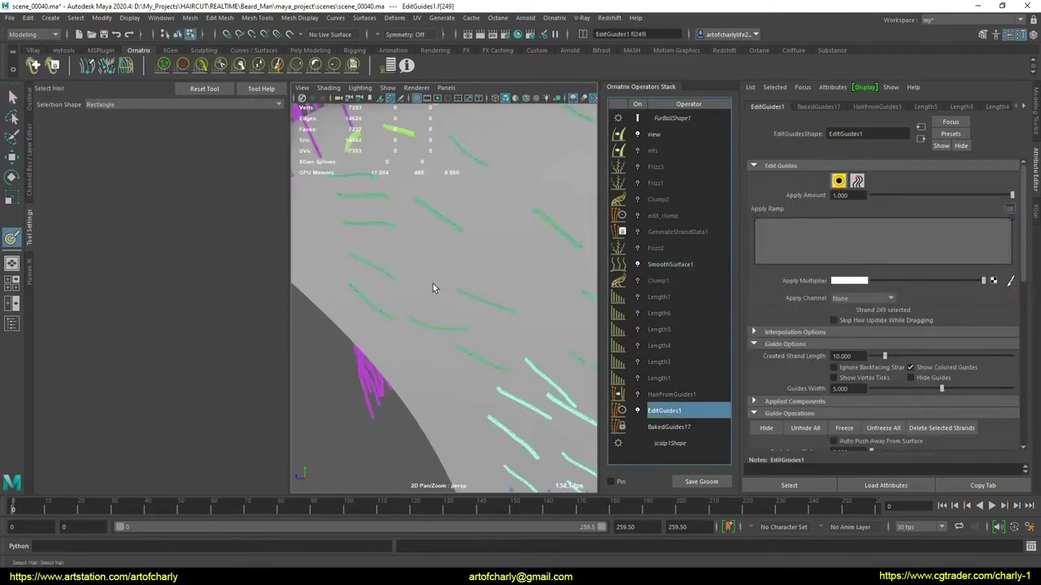
pyautogui.click(396, 301)
pyautogui.keyDown('alt'); pyautogui.moveTo(476, 301); pyautogui.dragTo(395, 262); pyautogui.keyUp('alt')
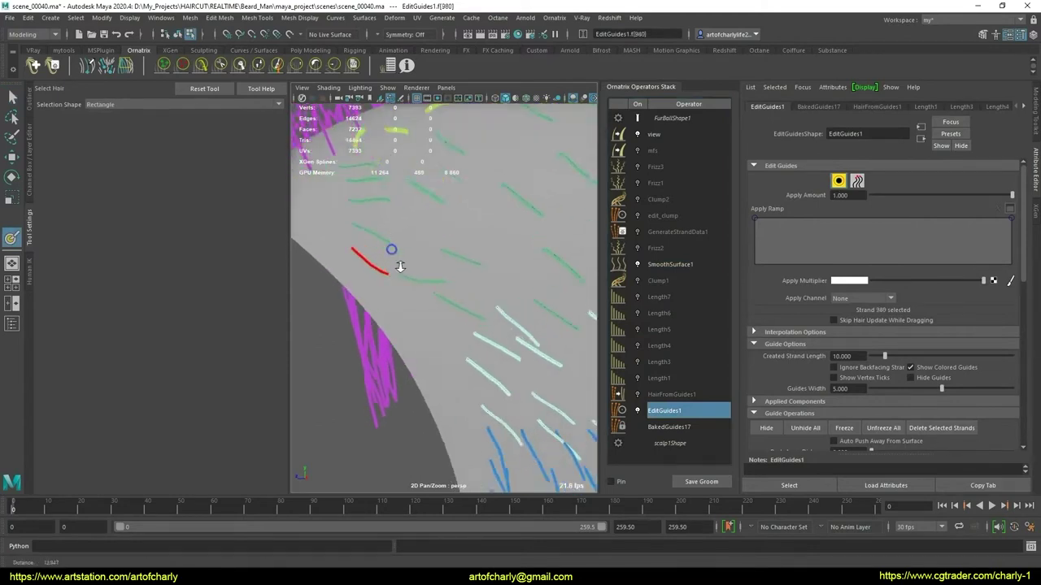
pyautogui.moveTo(395, 262)
pyautogui.keyDown('alt'); pyautogui.mouseDown(button='right')
pyautogui.moveTo(433, 302)
pyautogui.moveTo(426, 309)
pyautogui.mouseUp(button='right'); pyautogui.keyUp('alt')
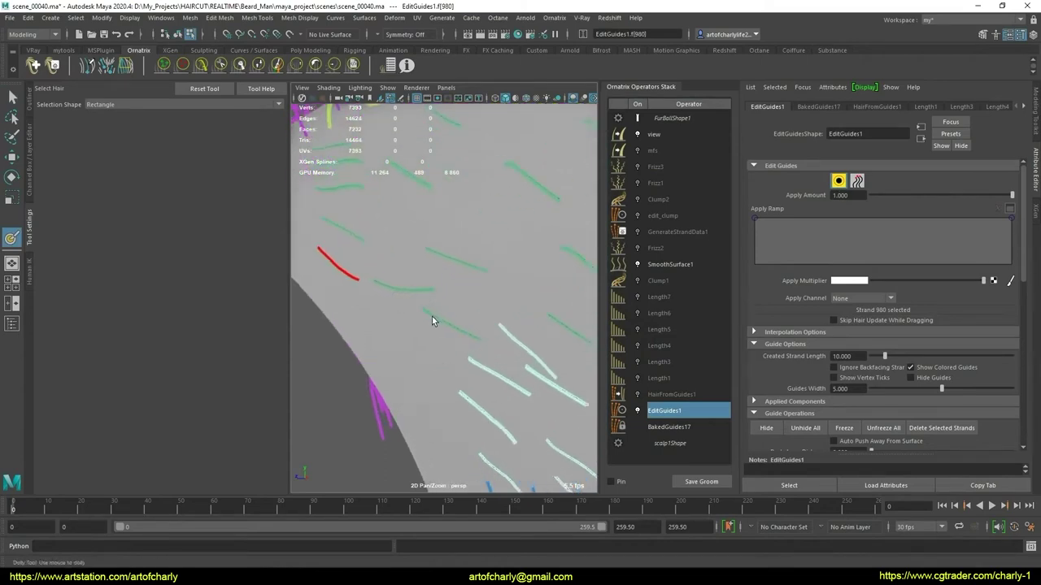
pyautogui.moveTo(432, 317)
pyautogui.keyDown('alt'); pyautogui.mouseDown()
pyautogui.moveTo(424, 267)
pyautogui.moveTo(425, 281)
pyautogui.moveTo(455, 289)
pyautogui.moveTo(464, 279)
pyautogui.mouseUp(); pyautogui.keyUp('alt')
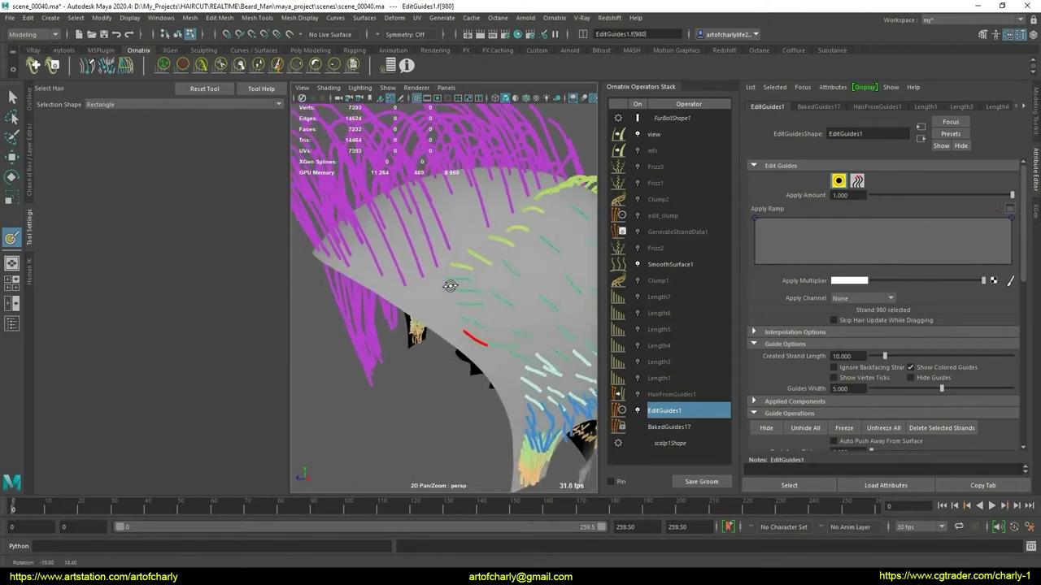
pyautogui.keyDown('alt'); pyautogui.moveTo(464, 279); pyautogui.dragTo(473, 324, button='right'); pyautogui.keyUp('alt')
pyautogui.moveTo(473, 319)
pyautogui.keyDown('alt'); pyautogui.mouseDown()
pyautogui.moveTo(510, 336)
pyautogui.moveTo(443, 310)
pyautogui.moveTo(433, 280)
pyautogui.moveTo(443, 298)
pyautogui.mouseUp(); pyautogui.keyUp('alt')
pyautogui.press('6')
# Move the selected hairline guides so one lies along the black mask boundary
pyautogui.keyDown('shift'); pyautogui.click(477, 291); pyautogui.keyUp('shift')
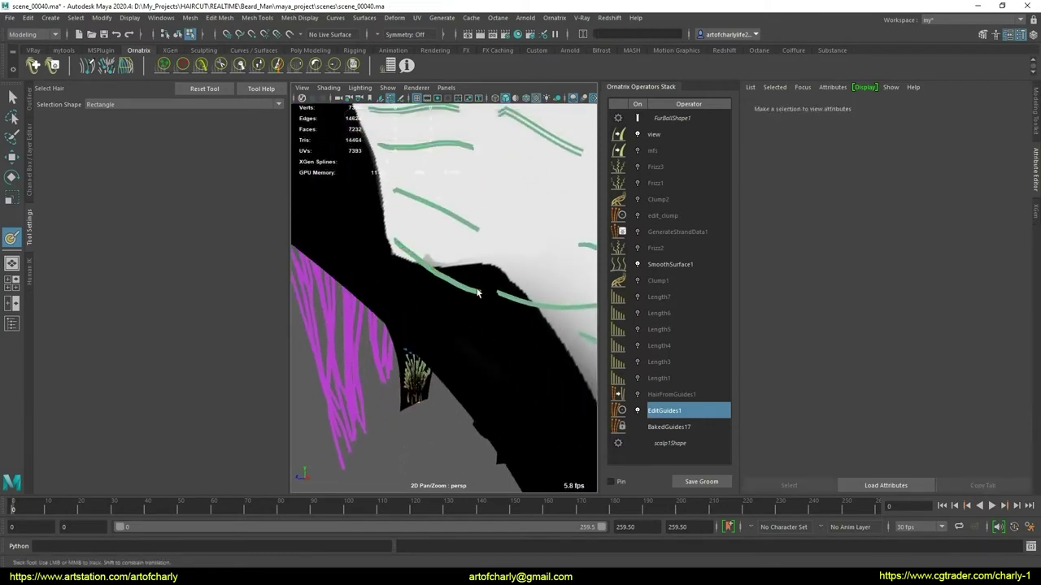
pyautogui.press('w')
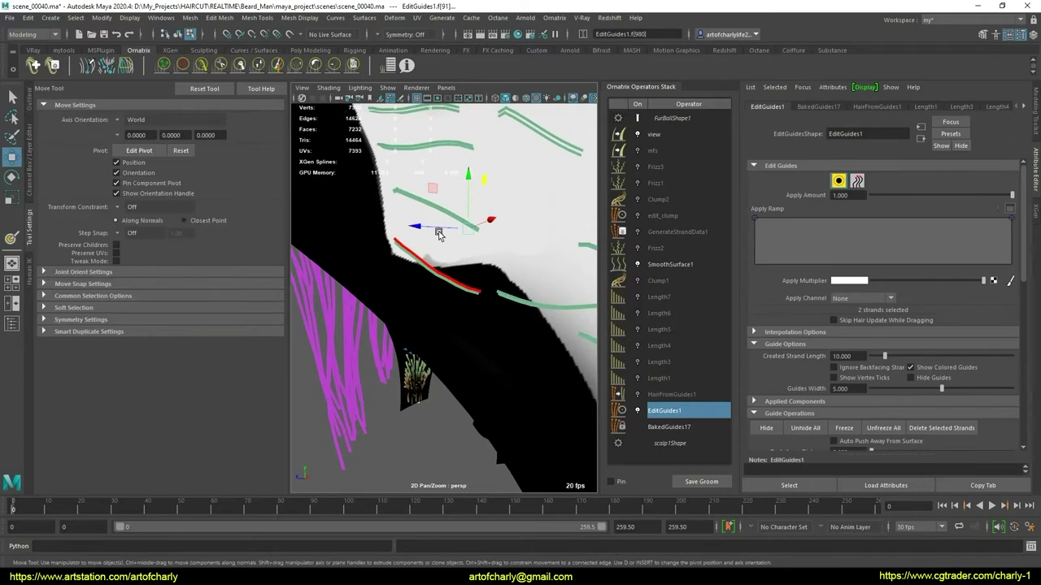
pyautogui.moveTo(439, 234); pyautogui.dragTo(582, 244)
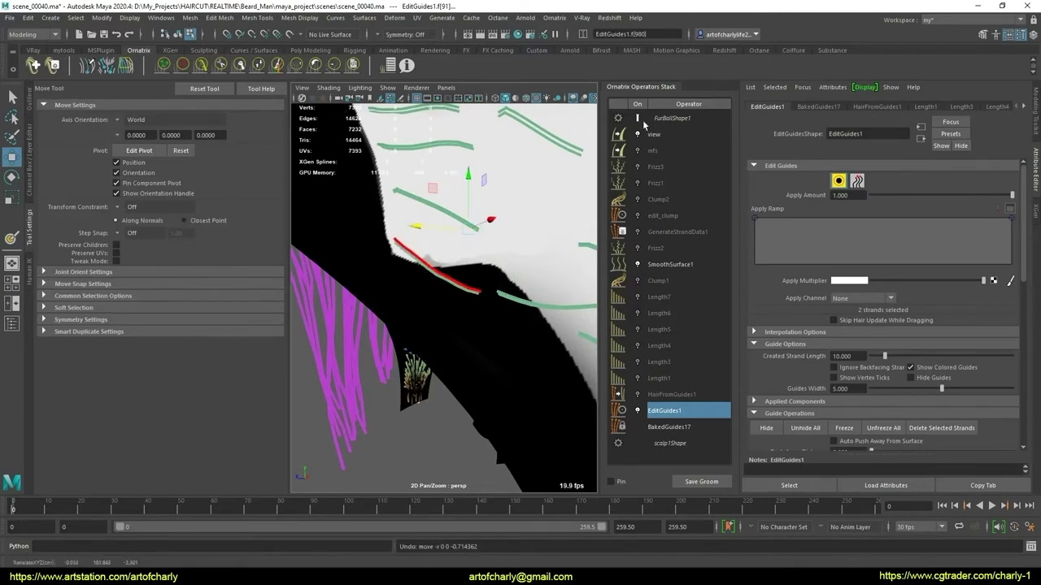
pyautogui.keyDown('alt'); pyautogui.moveTo(439, 244); pyautogui.dragTo(483, 303); pyautogui.keyUp('alt')
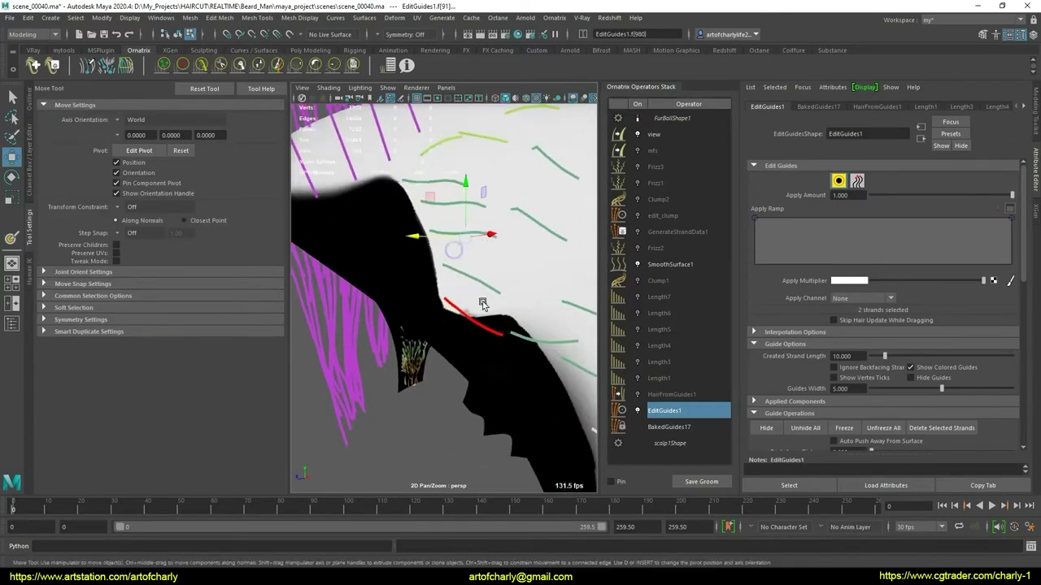
pyautogui.press('q')
pyautogui.press('w')
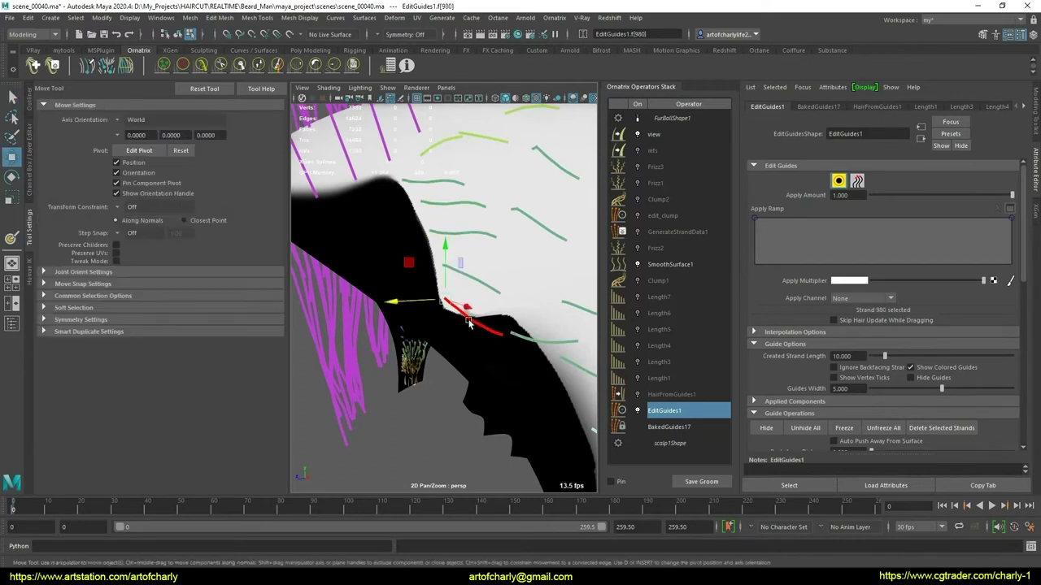
pyautogui.moveTo(425, 305); pyautogui.dragTo(422, 306)
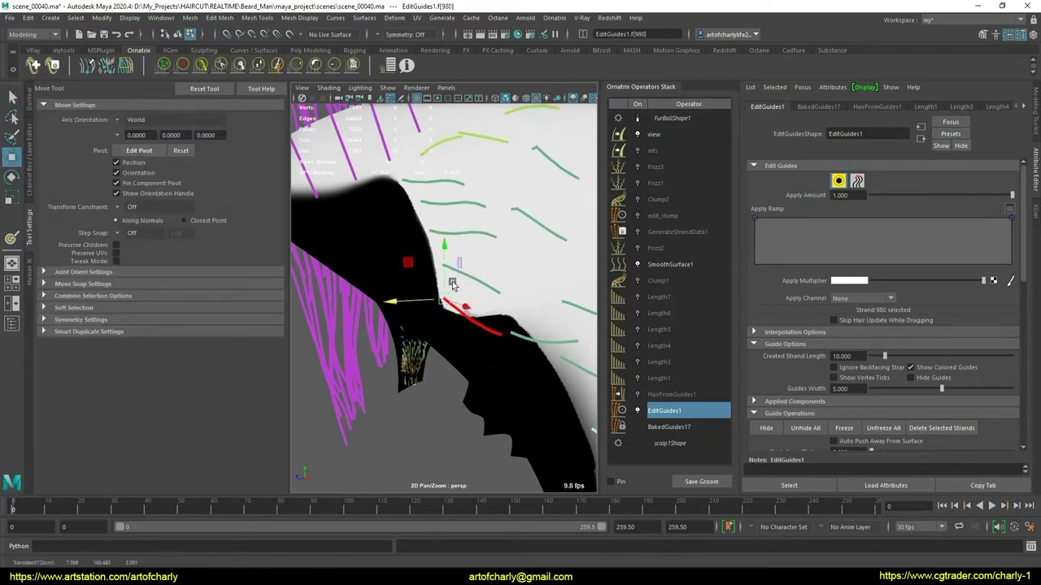
pyautogui.scroll(2, 453, 284)
# Plant new guides near the hairline edge and reposition a neighbouring guide
pyautogui.scroll(-4, 894, 334)
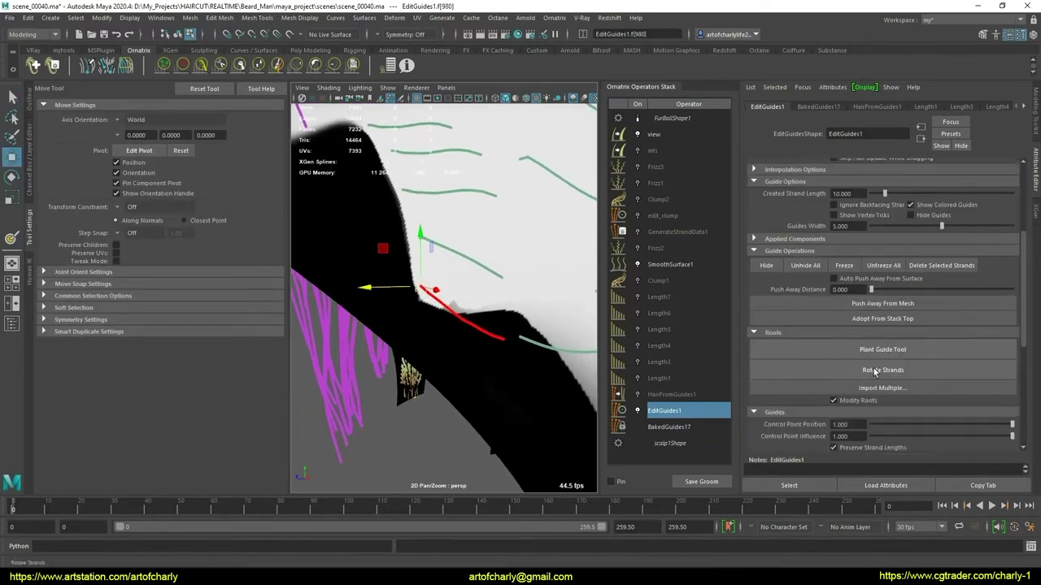
pyautogui.click(873, 352)
pyautogui.scroll(2, 472, 301)
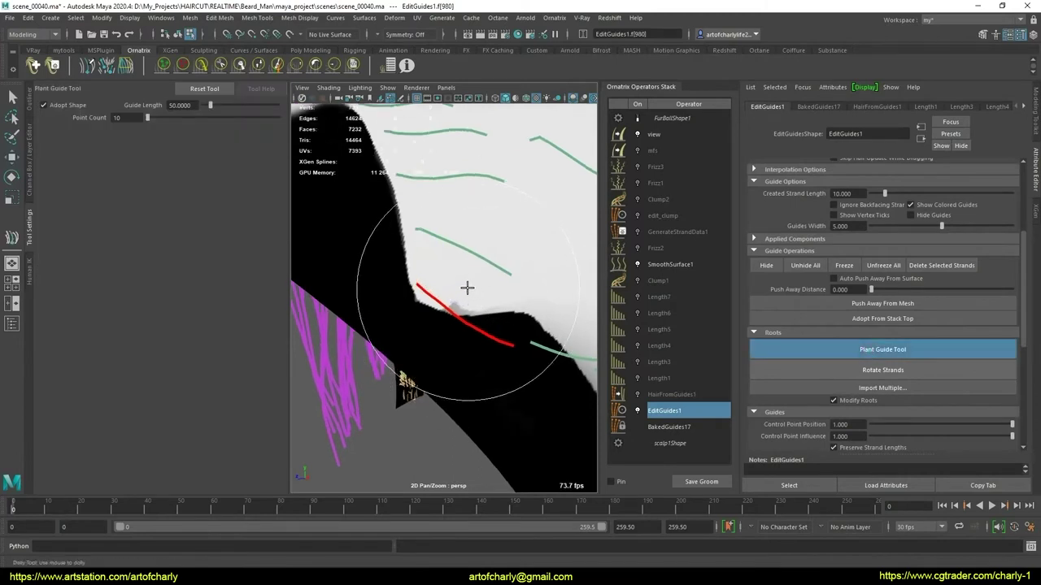
pyautogui.moveTo(470, 290); pyautogui.dragTo(531, 291)
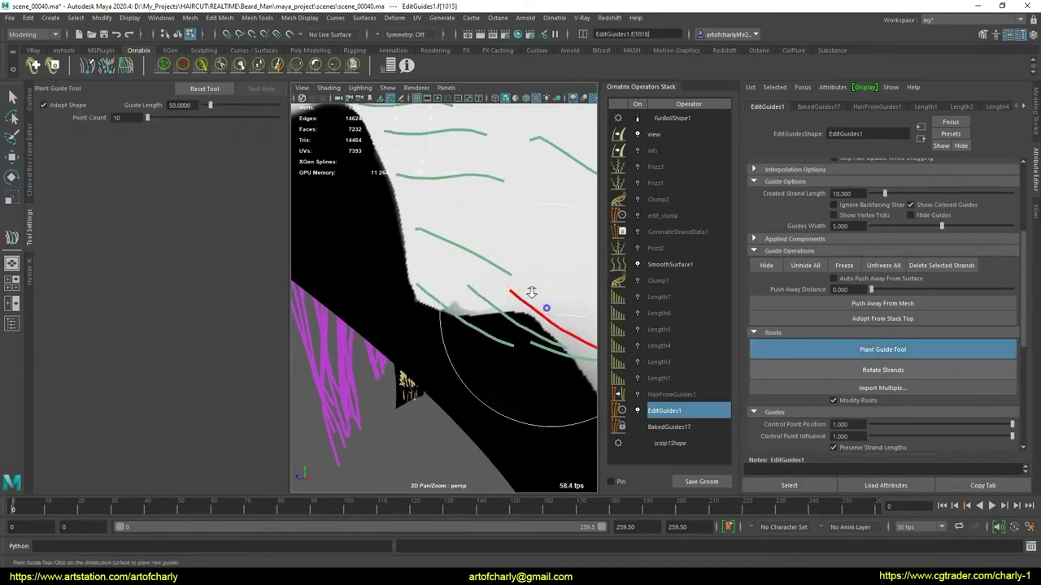
pyautogui.press('f')
pyautogui.press('q')
pyautogui.click(493, 286)
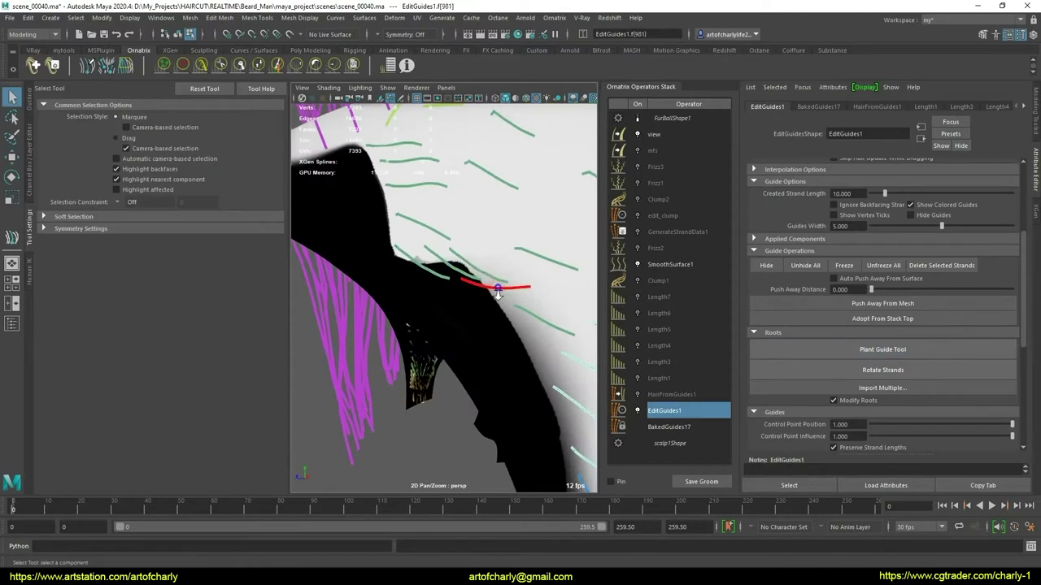
pyautogui.press('w')
pyautogui.click(494, 275)
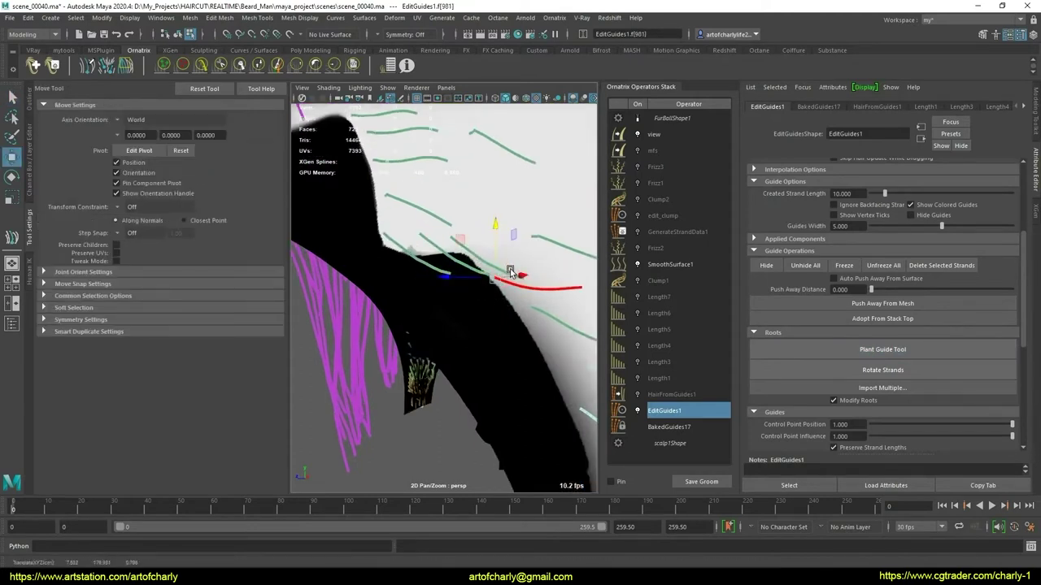
pyautogui.press('q')
pyautogui.scroll(-3, 521, 325)
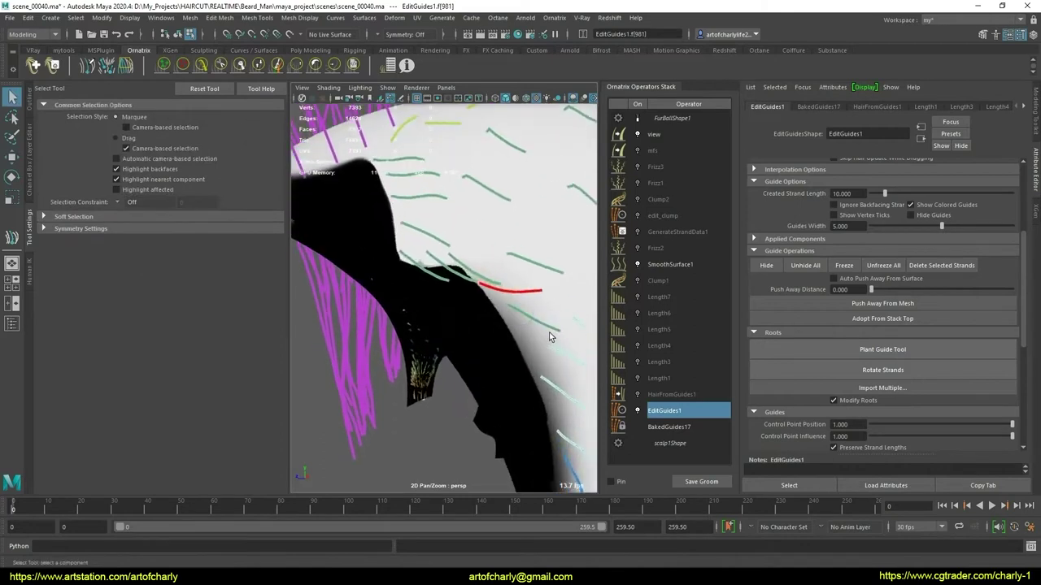
# Comb the red hairline guide so it bends downward along the scalp
pyautogui.click(201, 65)
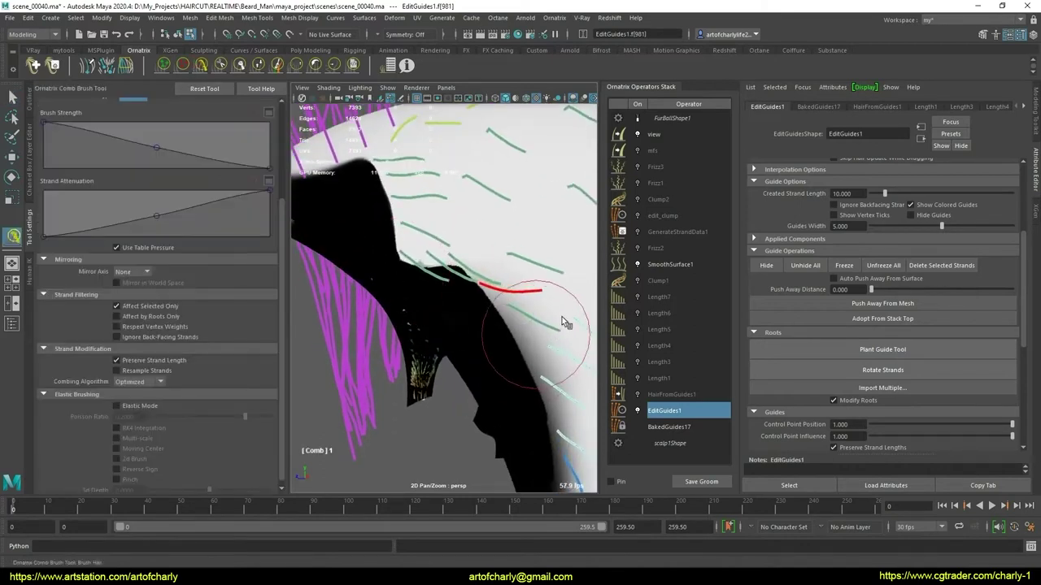
pyautogui.moveTo(555, 316); pyautogui.dragTo(551, 340)
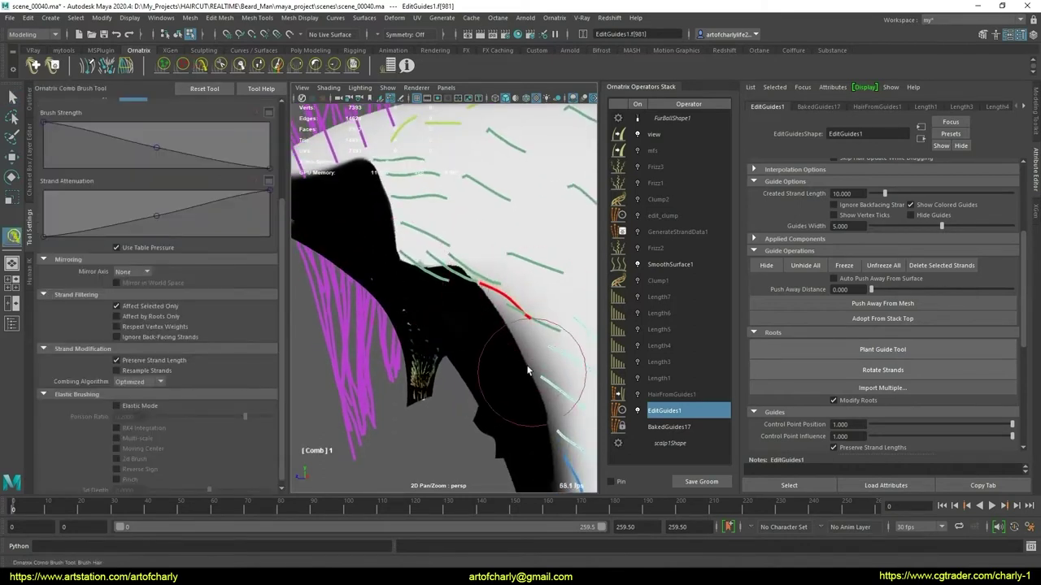
pyautogui.press('q')
pyautogui.click(514, 303)
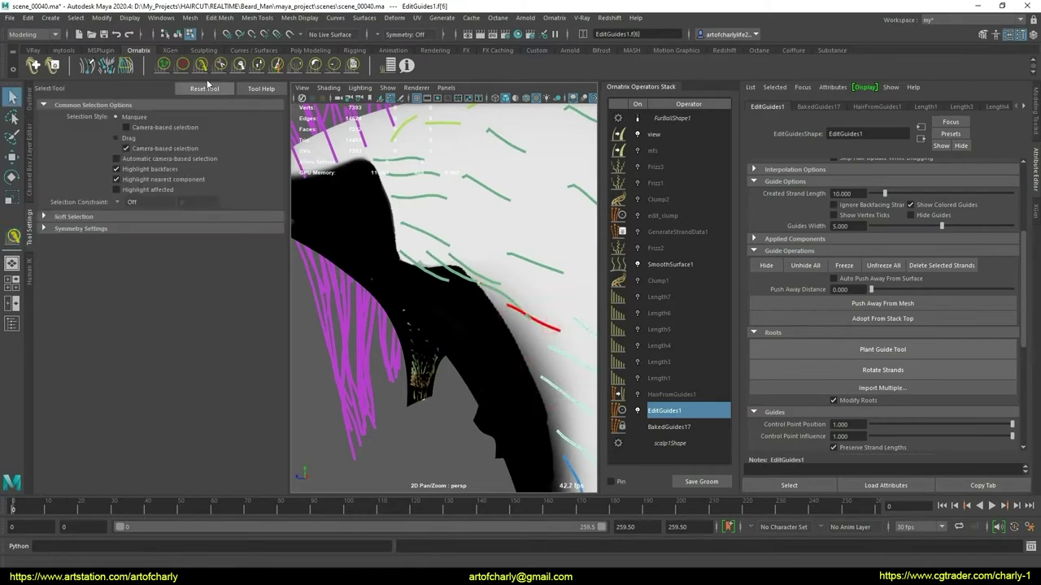
pyautogui.press('y')
pyautogui.moveTo(536, 303)
pyautogui.mouseDown()
pyautogui.moveTo(541, 333)
pyautogui.moveTo(510, 359)
pyautogui.mouseUp()
pyautogui.press('q')
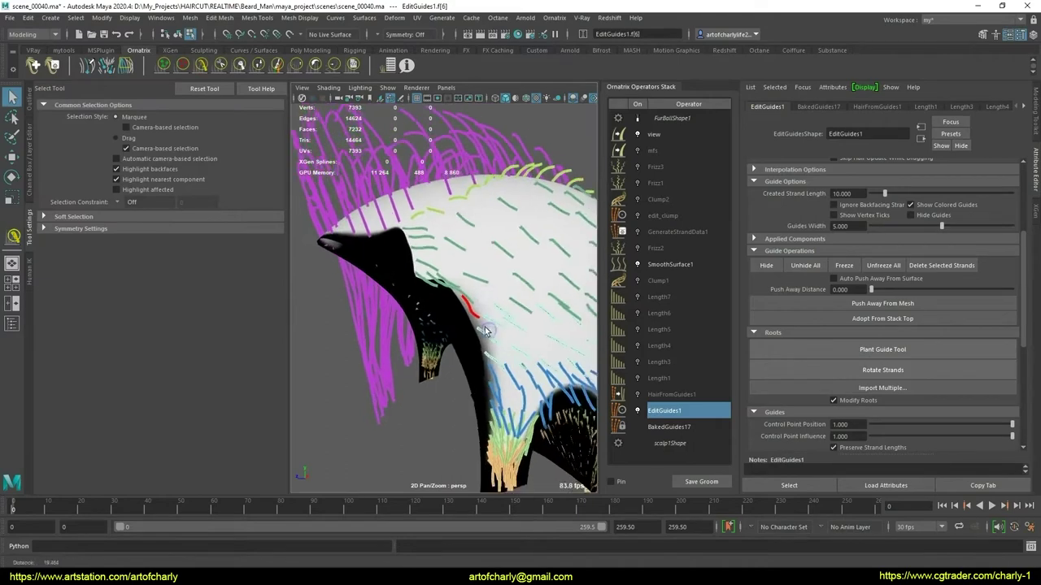
pyautogui.press('y')
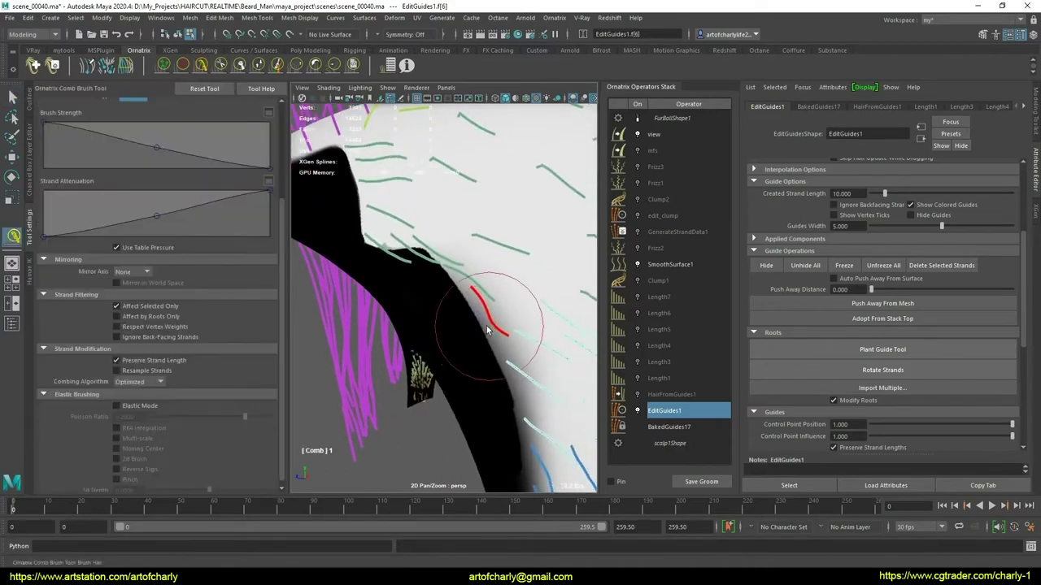
pyautogui.keyDown('alt'); pyautogui.moveTo(429, 337); pyautogui.dragTo(432, 353); pyautogui.keyUp('alt')
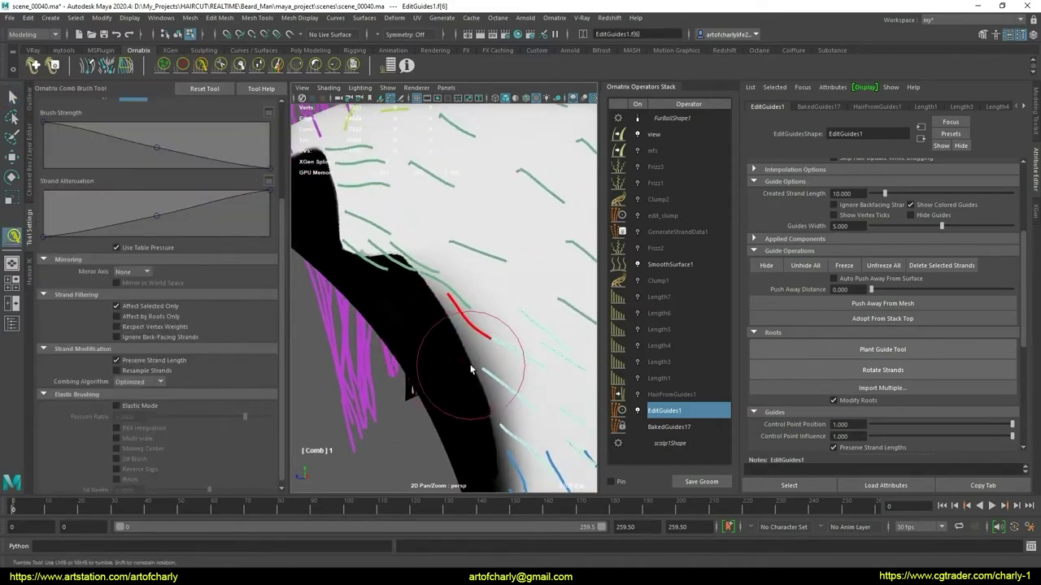
pyautogui.press('q')
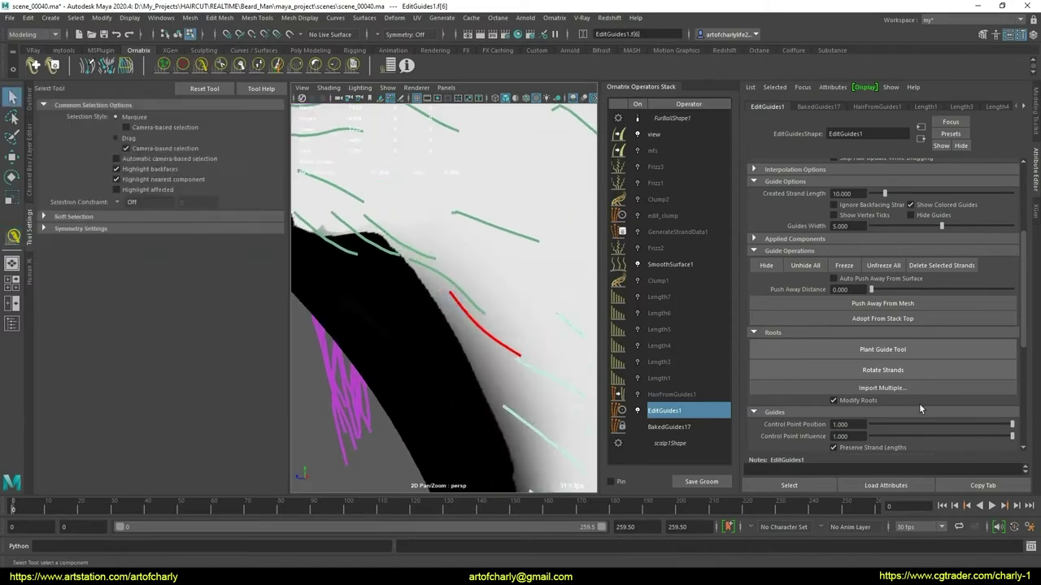
# Orbit around the head to check the combed guides
pyautogui.click(882, 350)
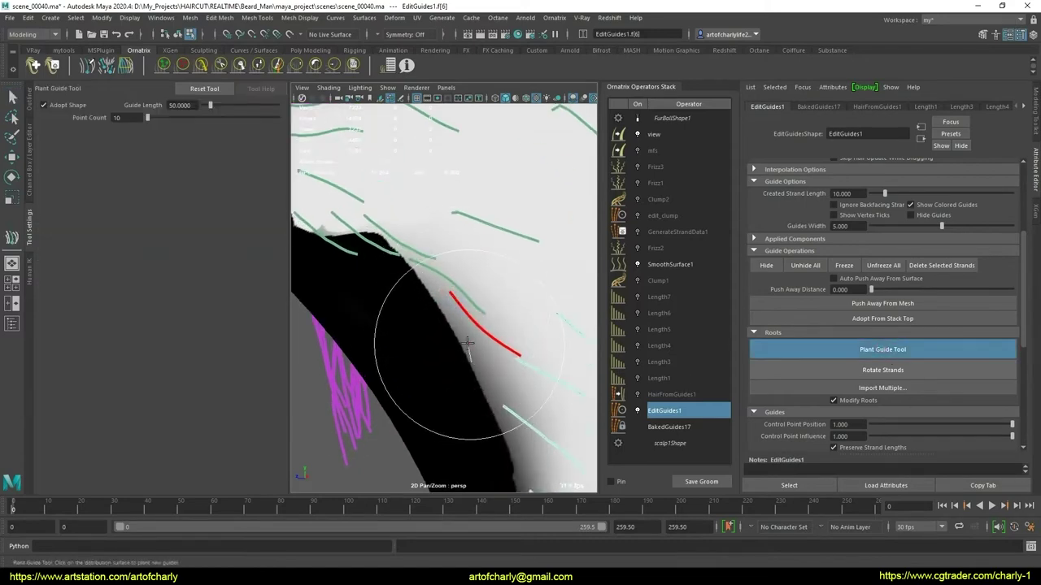
pyautogui.press('q')
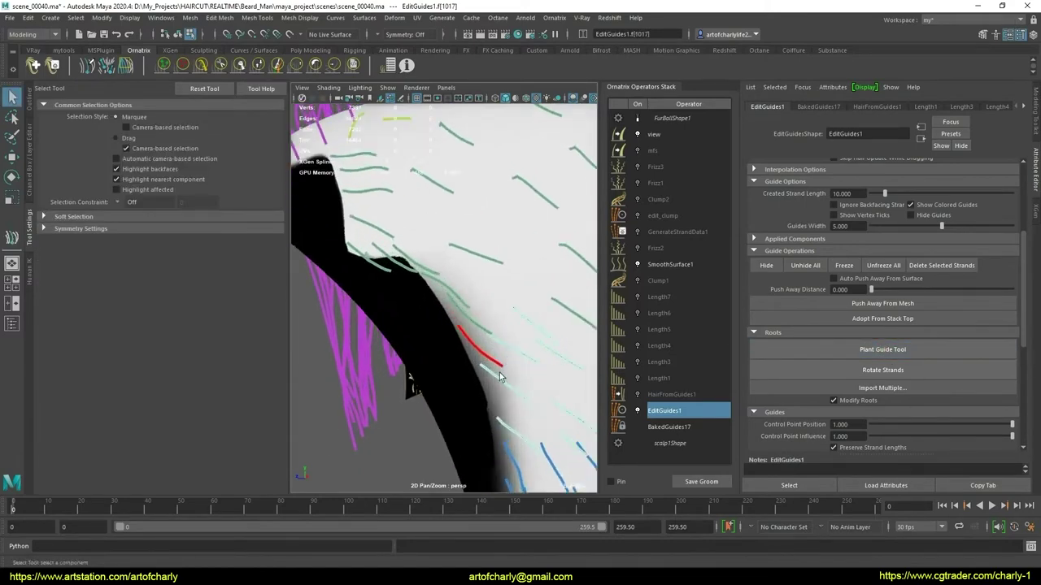
pyautogui.keyDown('alt'); pyautogui.moveTo(455, 319); pyautogui.dragTo(463, 303); pyautogui.keyUp('alt')
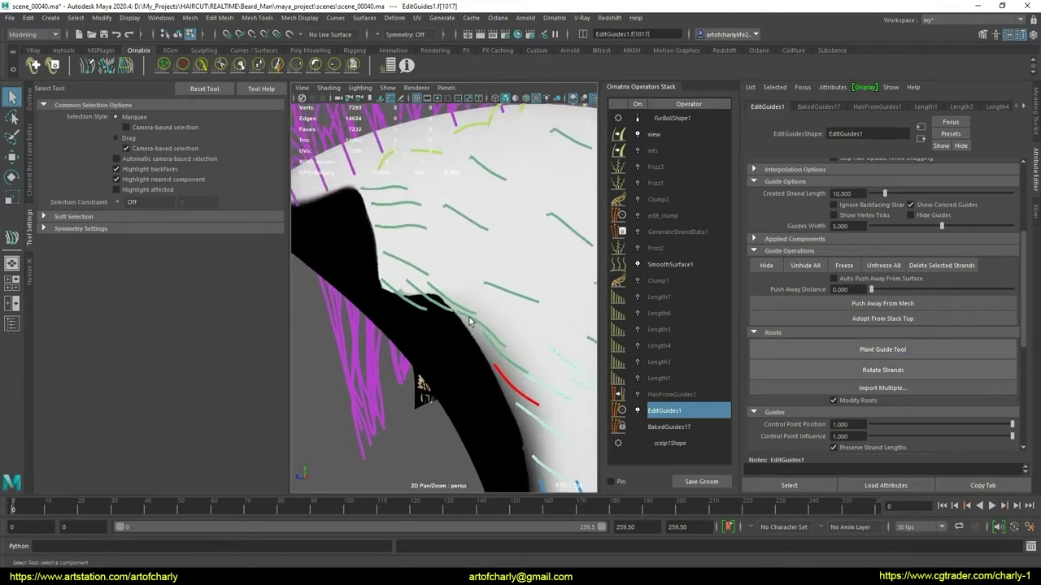
pyautogui.moveTo(486, 341)
pyautogui.keyDown('alt'); pyautogui.mouseDown()
pyautogui.moveTo(459, 321)
pyautogui.moveTo(515, 367)
pyautogui.mouseUp(); pyautogui.keyUp('alt')
# Select several guides along the hairline edge and assign them to strand group 4
pyautogui.scroll(-5, 808, 323)
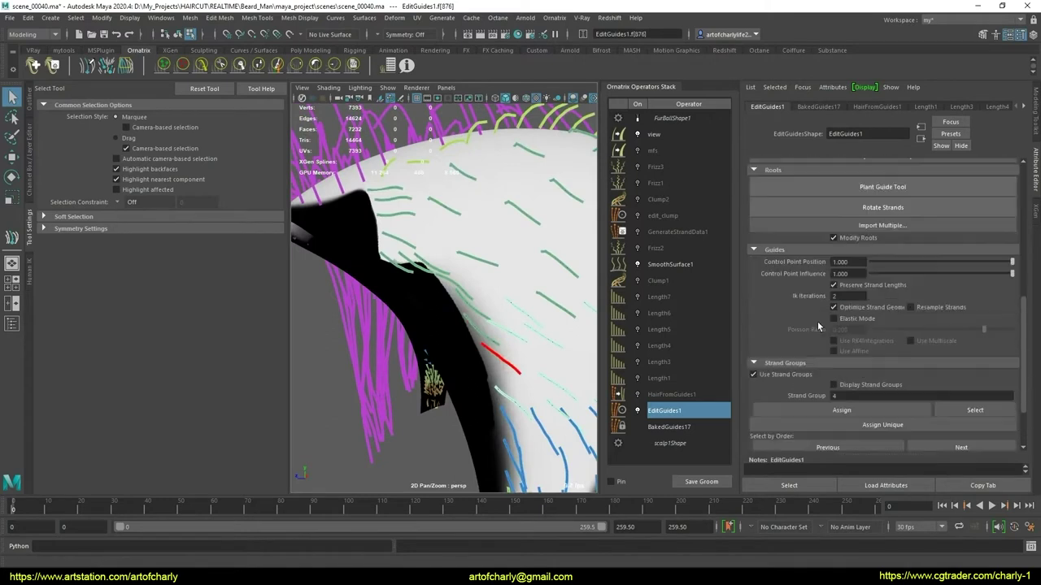
pyautogui.keyDown('alt'); pyautogui.moveTo(439, 335); pyautogui.dragTo(496, 355); pyautogui.keyUp('alt')
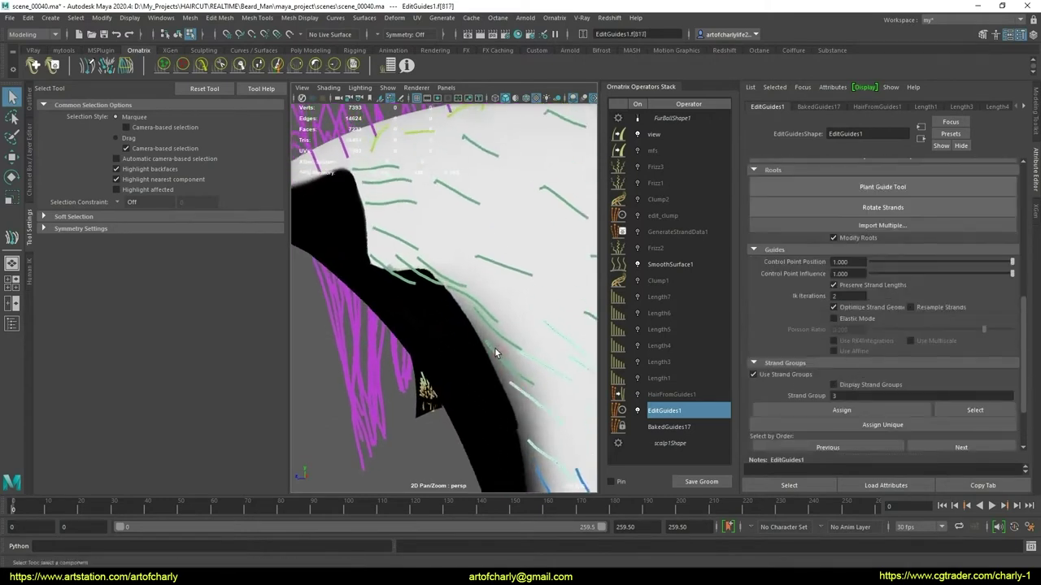
pyautogui.click(490, 325)
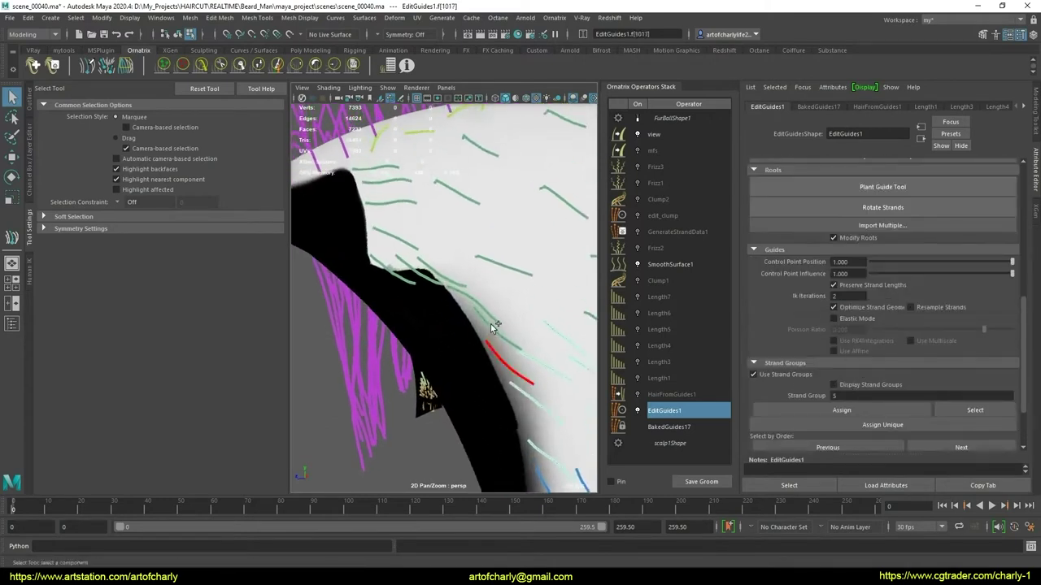
pyautogui.write('5')
pyautogui.keyDown('shift'); pyautogui.click(460, 294); pyautogui.keyUp('shift')
pyautogui.keyDown('shift'); pyautogui.click(398, 274); pyautogui.keyUp('shift')
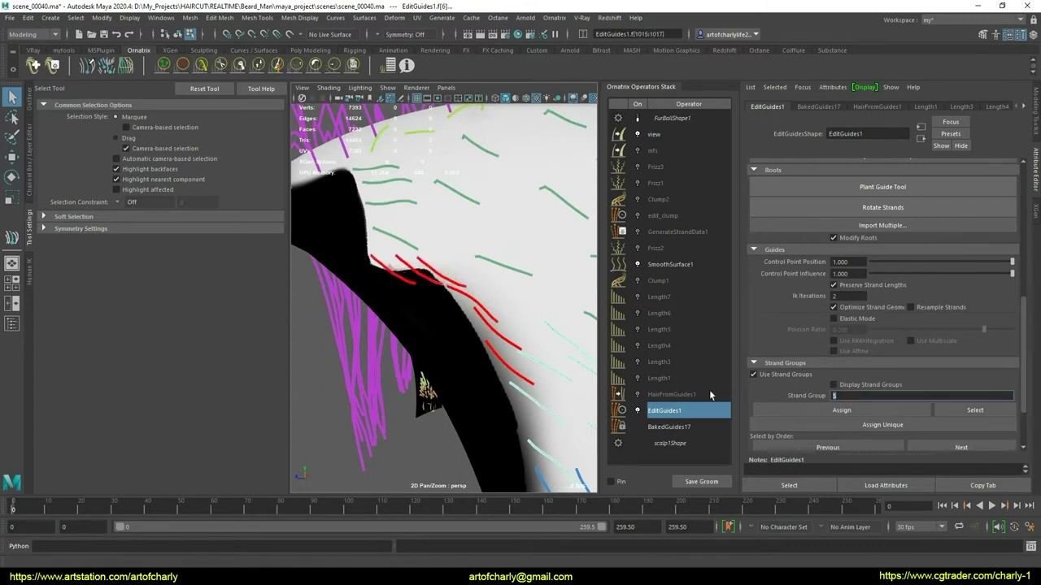
pyautogui.write('4')
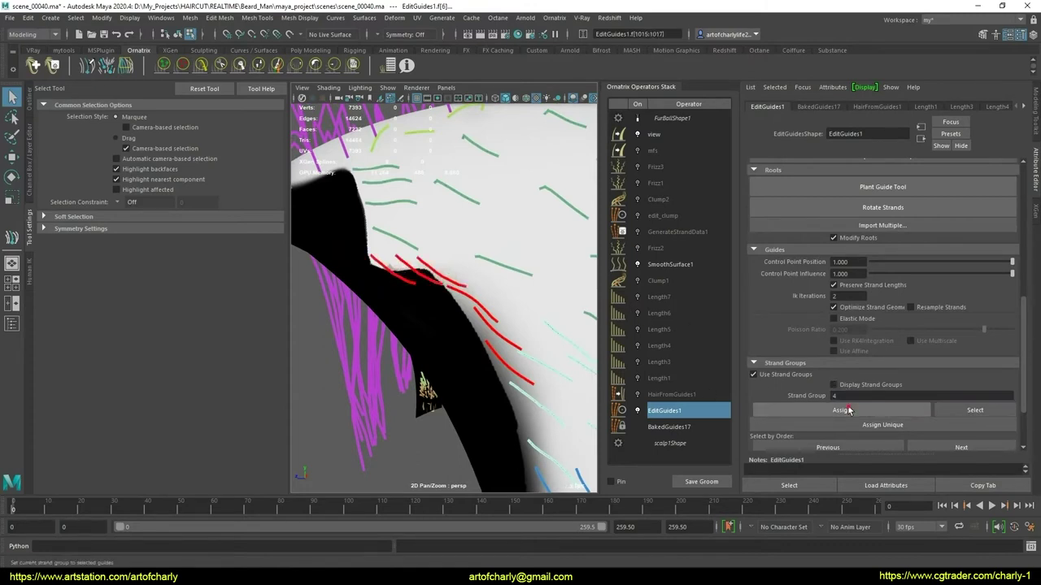
pyautogui.click(848, 410)
# Box-select more hairline guides, assign them to strand group 4, and show HairFromGuides1 settings
pyautogui.keyDown('alt'); pyautogui.moveTo(458, 272); pyautogui.dragTo(439, 281); pyautogui.keyUp('alt')
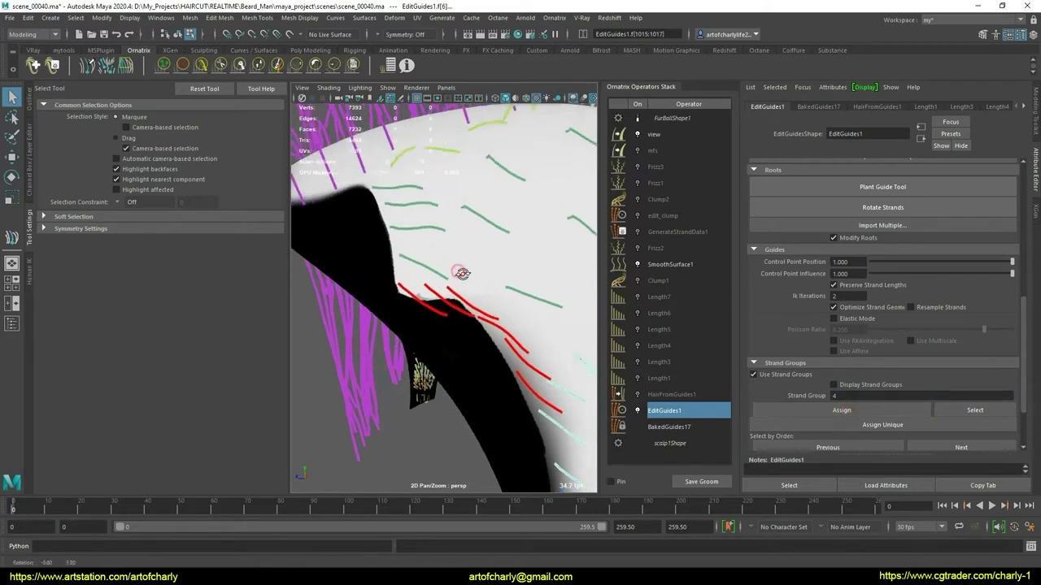
pyautogui.click(420, 271)
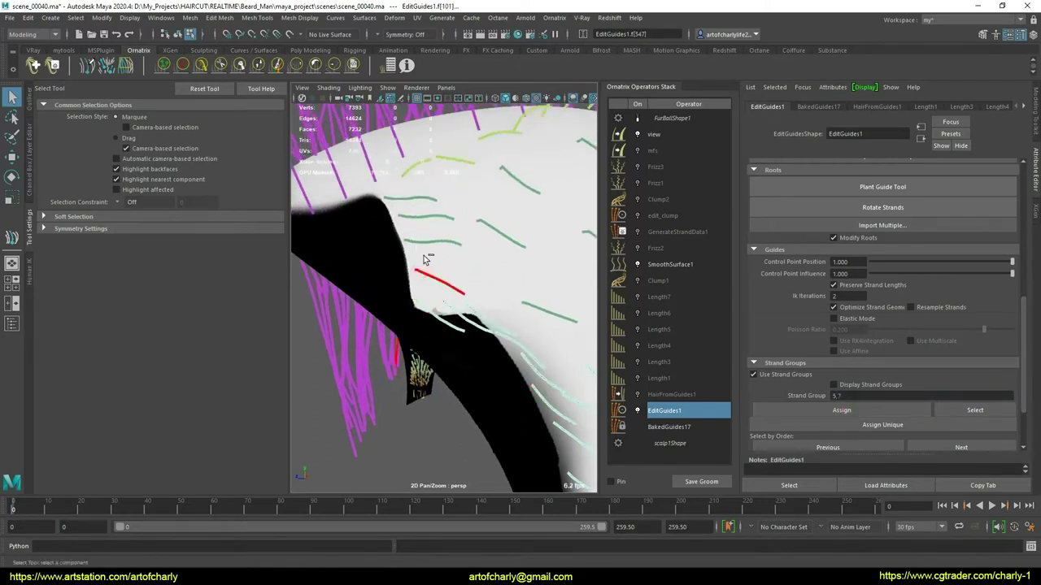
pyautogui.keyDown('shift'); pyautogui.click(414, 242); pyautogui.keyUp('shift')
pyautogui.keyDown('alt'); pyautogui.moveTo(424, 233); pyautogui.dragTo(436, 262); pyautogui.keyUp('alt')
pyautogui.keyDown('shift'); pyautogui.click(435, 266); pyautogui.keyUp('shift')
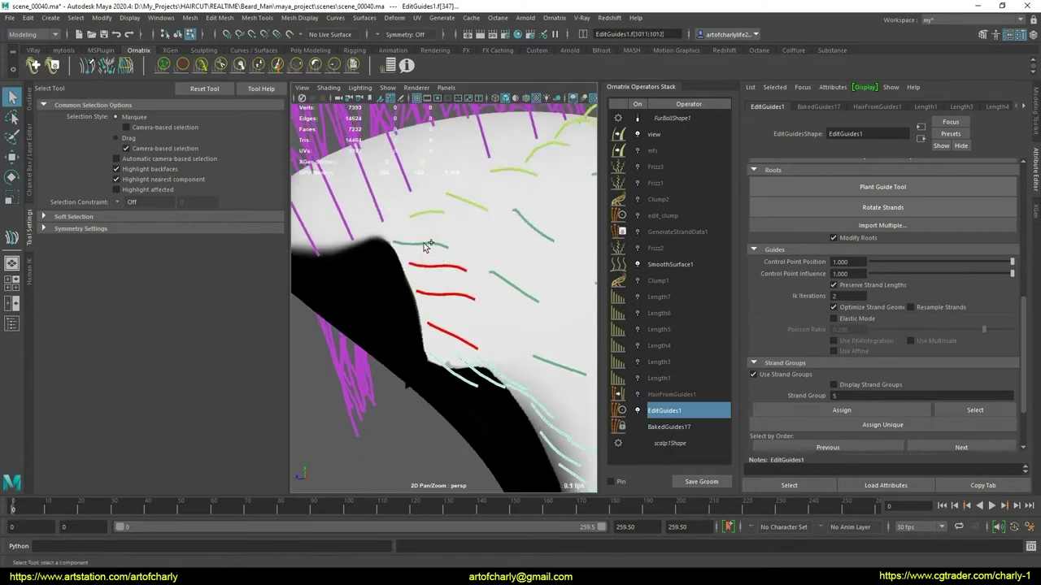
pyautogui.scroll(-10, 461, 293)
pyautogui.moveTo(333, 183)
pyautogui.mouseDown()
pyautogui.moveTo(449, 420)
pyautogui.moveTo(488, 383)
pyautogui.mouseUp()
pyautogui.scroll(5, 456, 309)
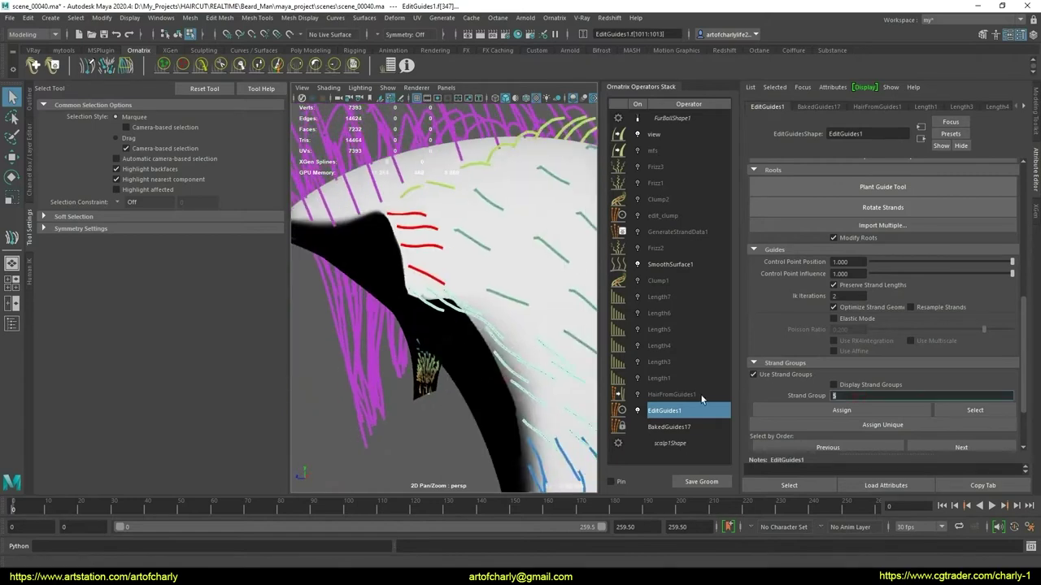
pyautogui.write('4')
pyautogui.click(846, 410)
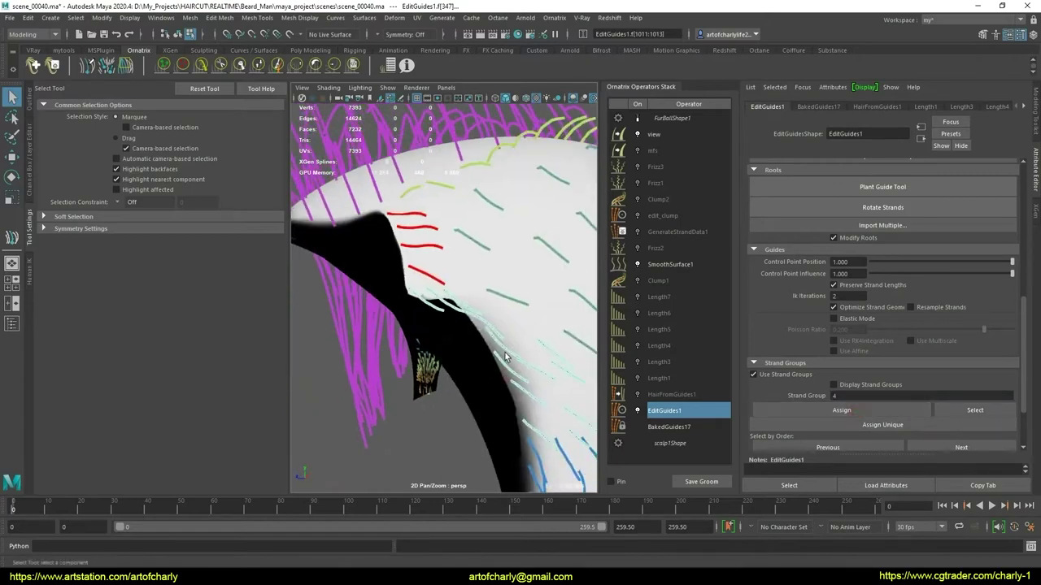
pyautogui.click(674, 395)
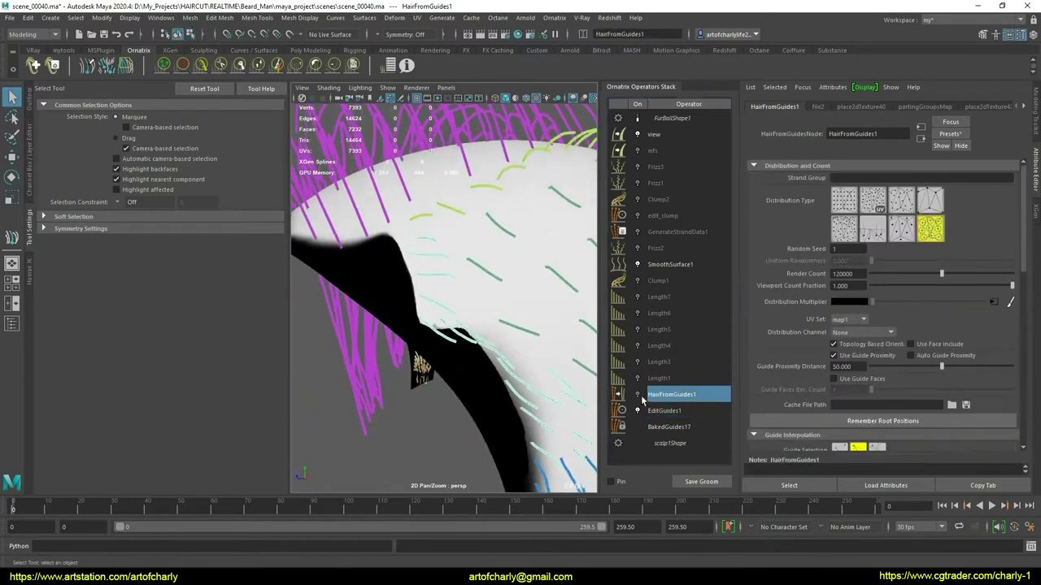
# Switch to shaded display, show the textured brown hair and enable the Length3–Length7 operators
pyautogui.press('5')
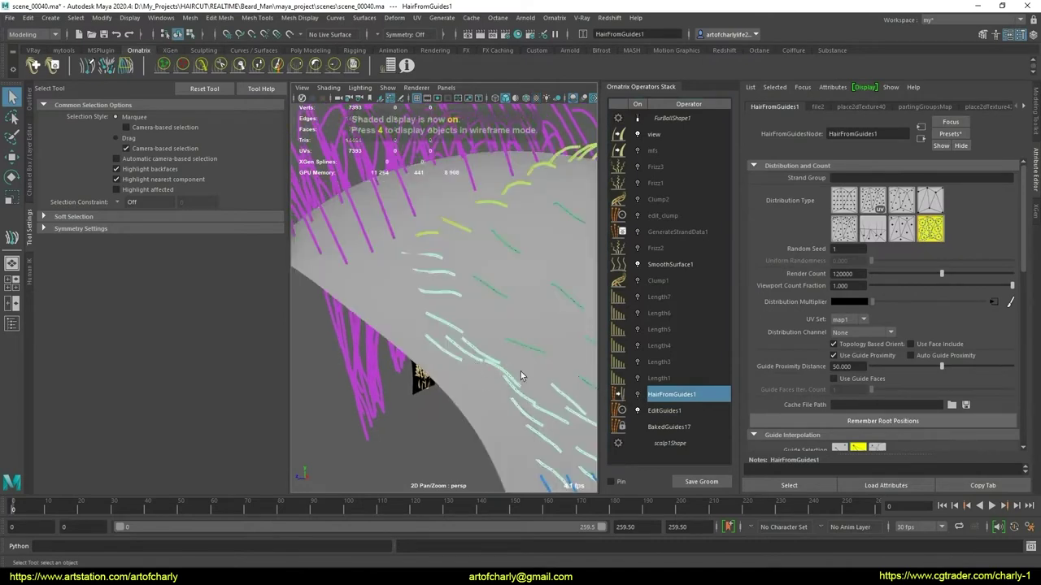
pyautogui.keyDown('ctrl'); pyautogui.click(655, 394); pyautogui.keyUp('ctrl')
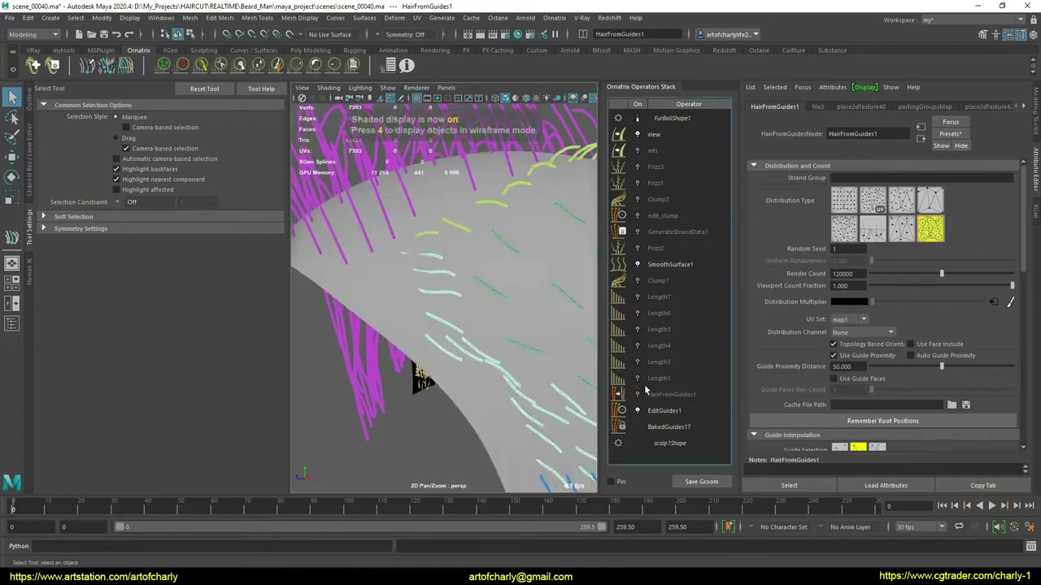
pyautogui.click(657, 379)
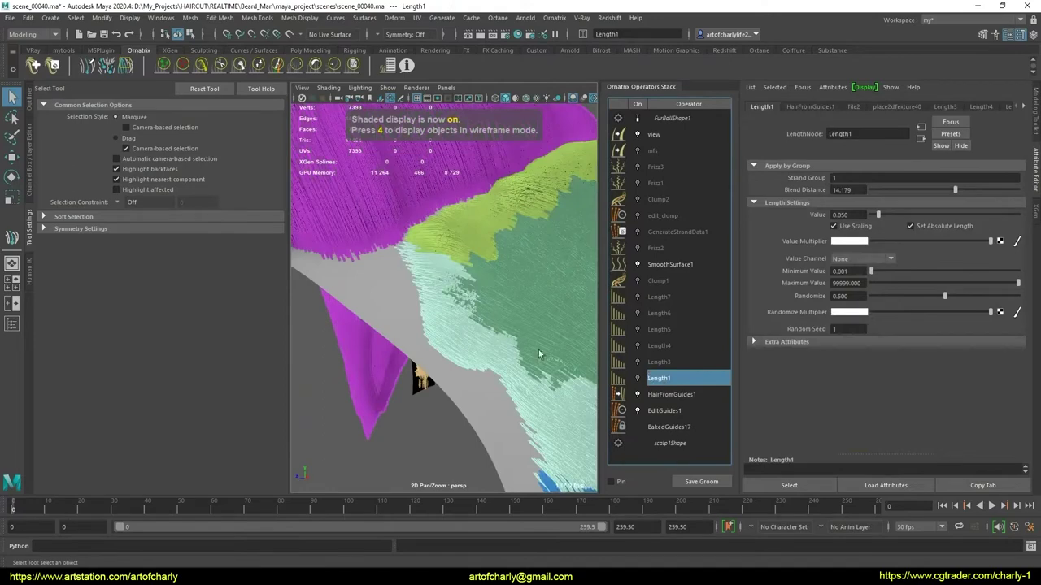
pyautogui.click(637, 118)
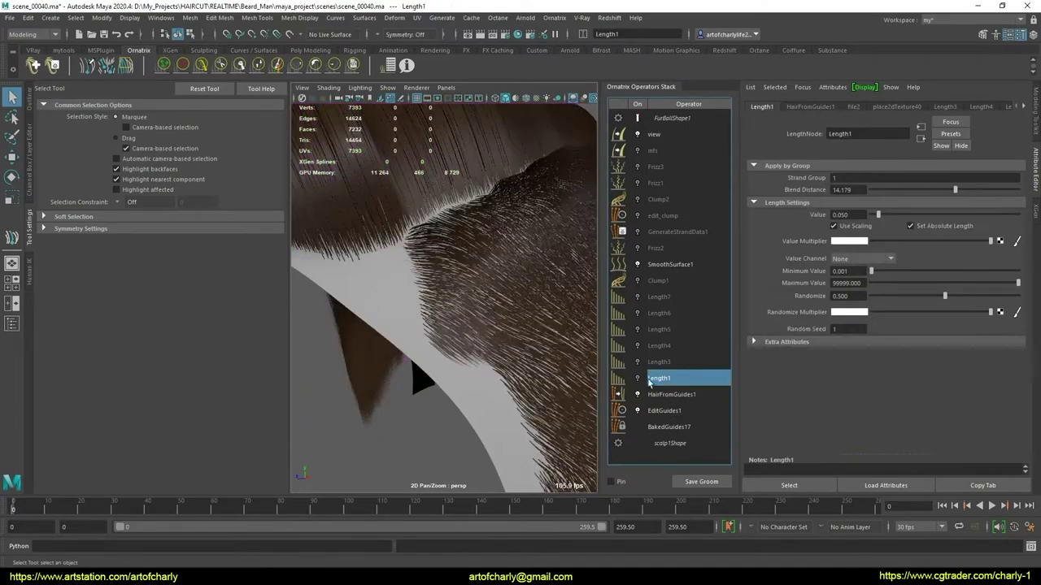
pyautogui.click(637, 362)
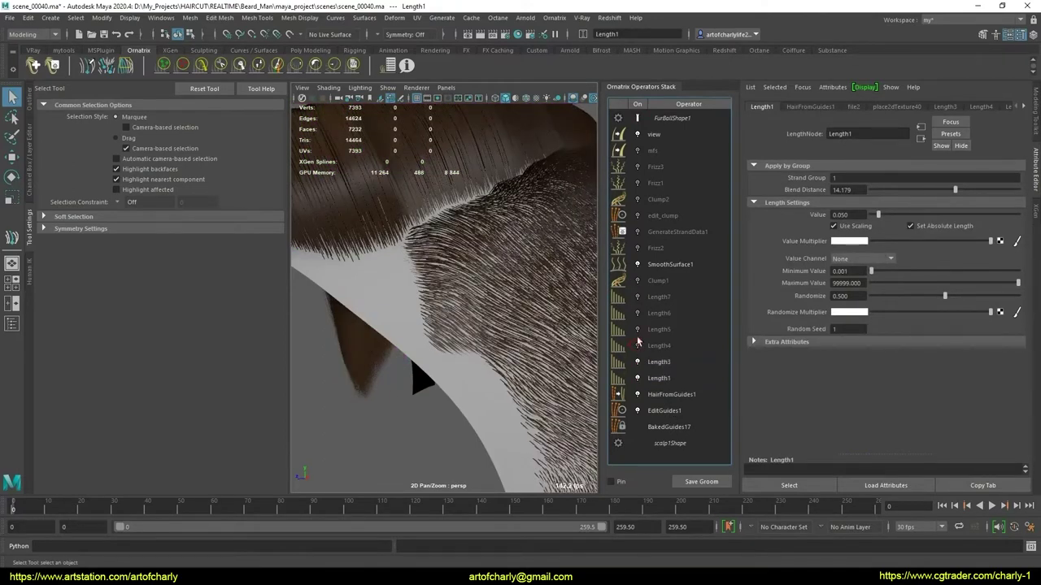
pyautogui.click(637, 345)
pyautogui.click(638, 330)
pyautogui.click(638, 313)
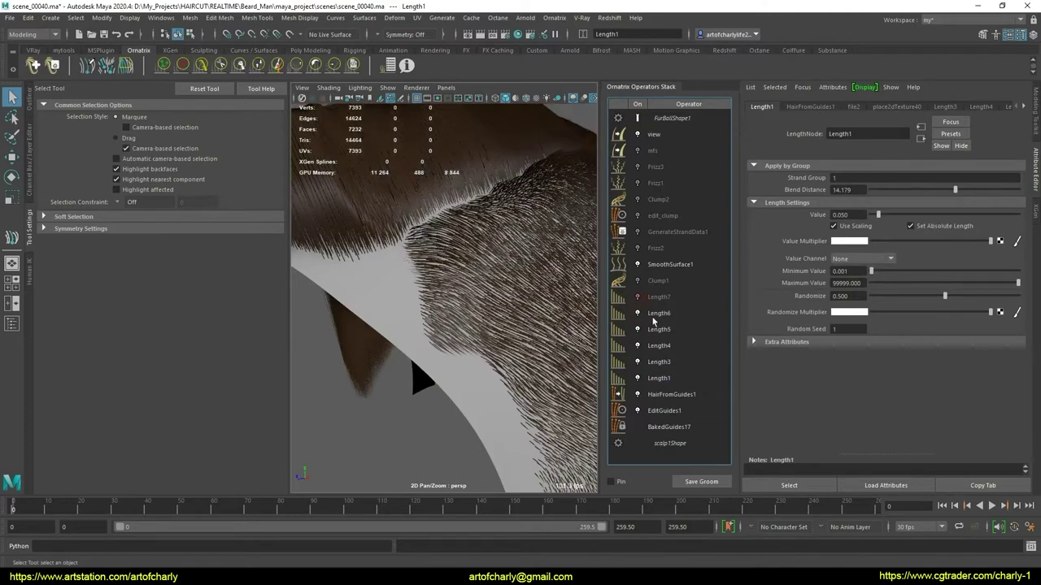
pyautogui.click(638, 297)
# Review the Length3, Length4 and Length5 settings, toggling Length5 off and on to compare
pyautogui.scroll(2, 486, 330)
pyautogui.scroll(2, 481, 328)
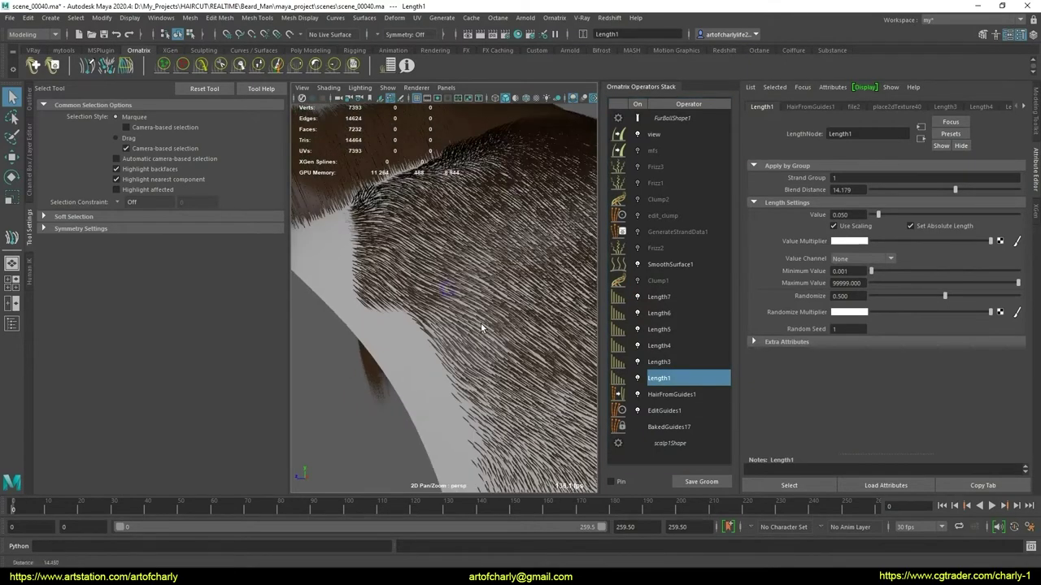
pyautogui.click(678, 362)
pyautogui.click(667, 345)
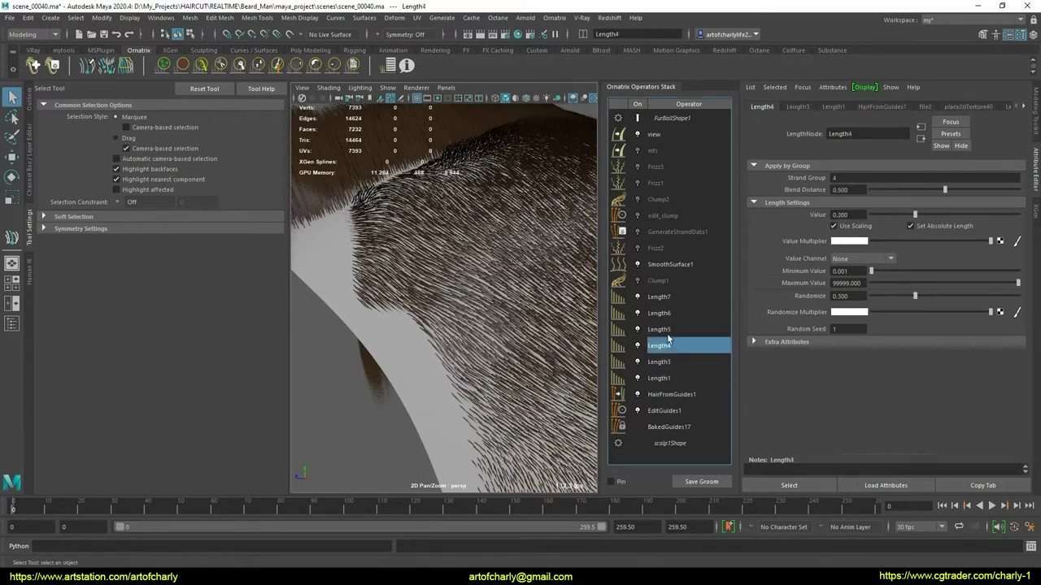
pyautogui.click(645, 331)
pyautogui.click(638, 331)
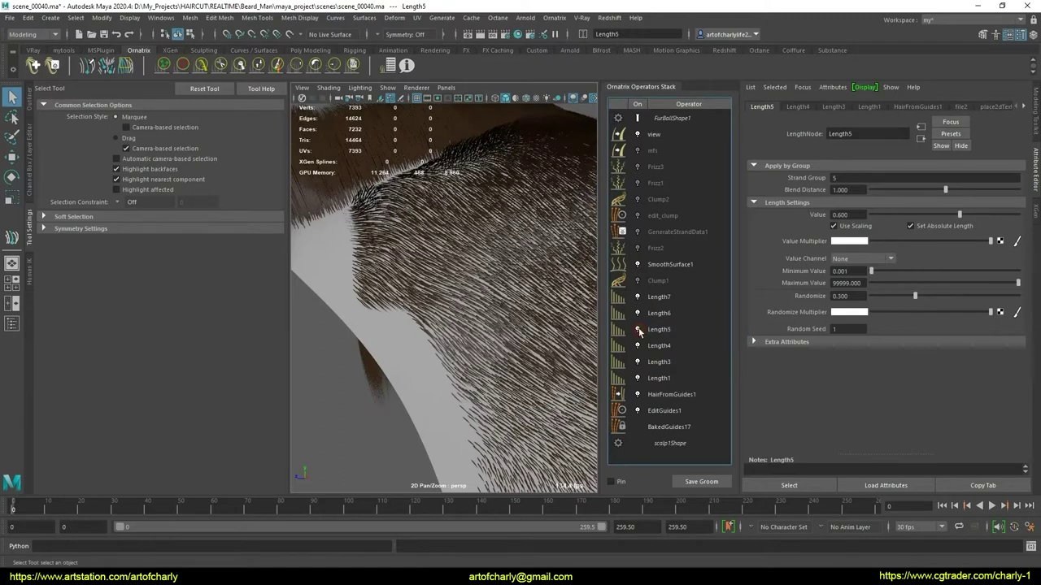
pyautogui.click(639, 330)
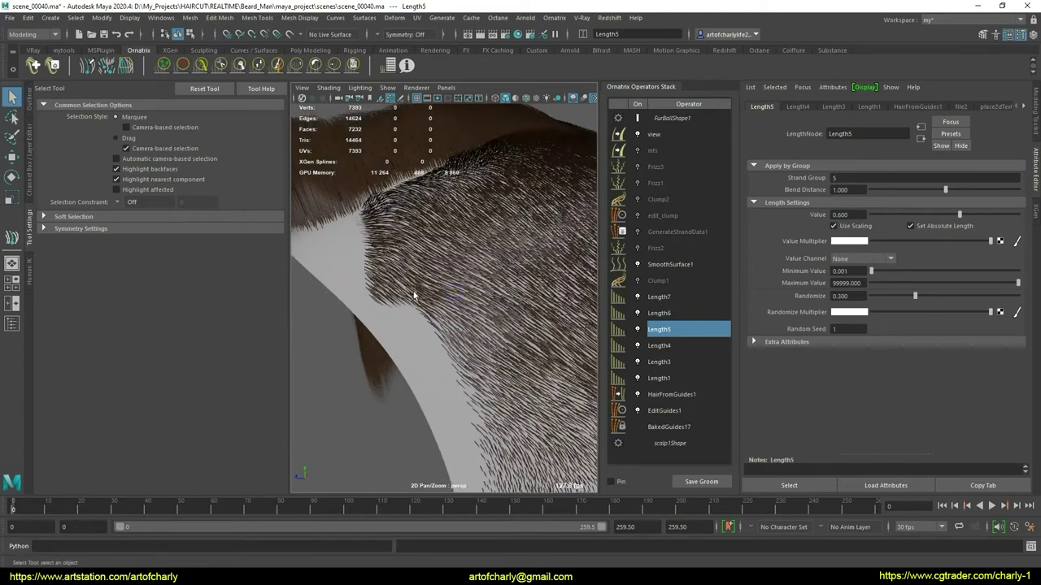
# Orbit and zoom the perspective view onto the fade and the longer top hair
pyautogui.keyDown('alt'); pyautogui.moveTo(413, 296); pyautogui.dragTo(409, 295); pyautogui.keyUp('alt')
pyautogui.scroll(-3, 465, 350)
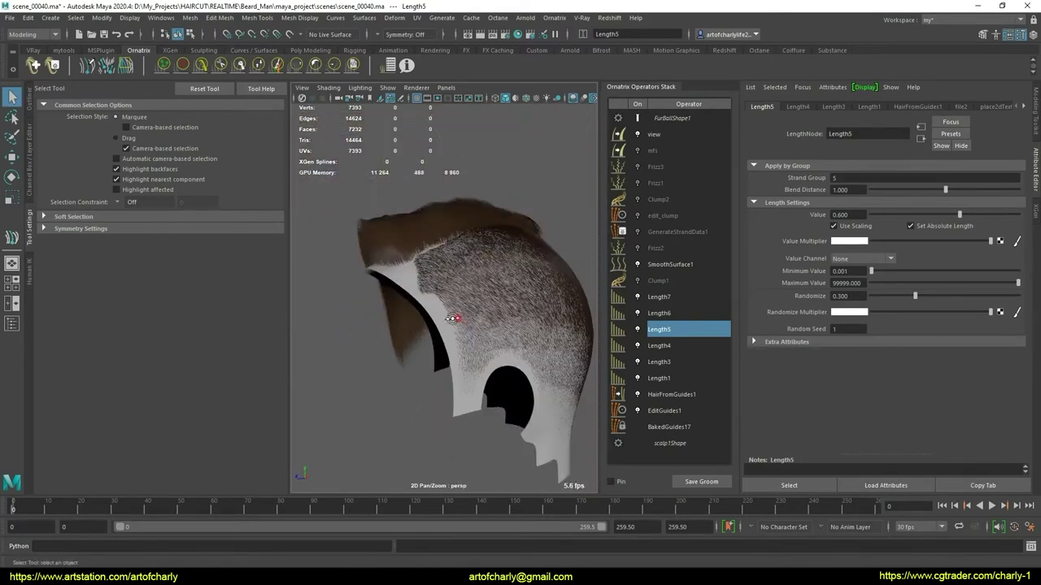
pyautogui.scroll(3, 430, 349)
pyautogui.moveTo(430, 348)
pyautogui.keyDown('alt'); pyautogui.mouseDown()
pyautogui.moveTo(337, 279)
pyautogui.moveTo(355, 284)
pyautogui.moveTo(358, 224)
pyautogui.mouseUp(); pyautogui.keyUp('alt')
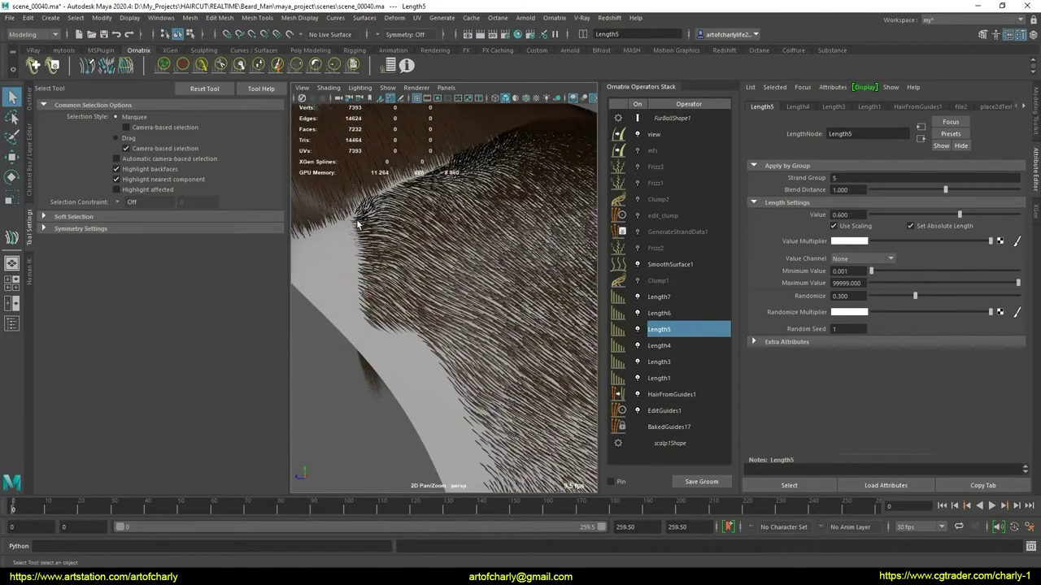
pyautogui.keyDown('alt'); pyautogui.moveTo(454, 389); pyautogui.dragTo(440, 332); pyautogui.keyUp('alt')
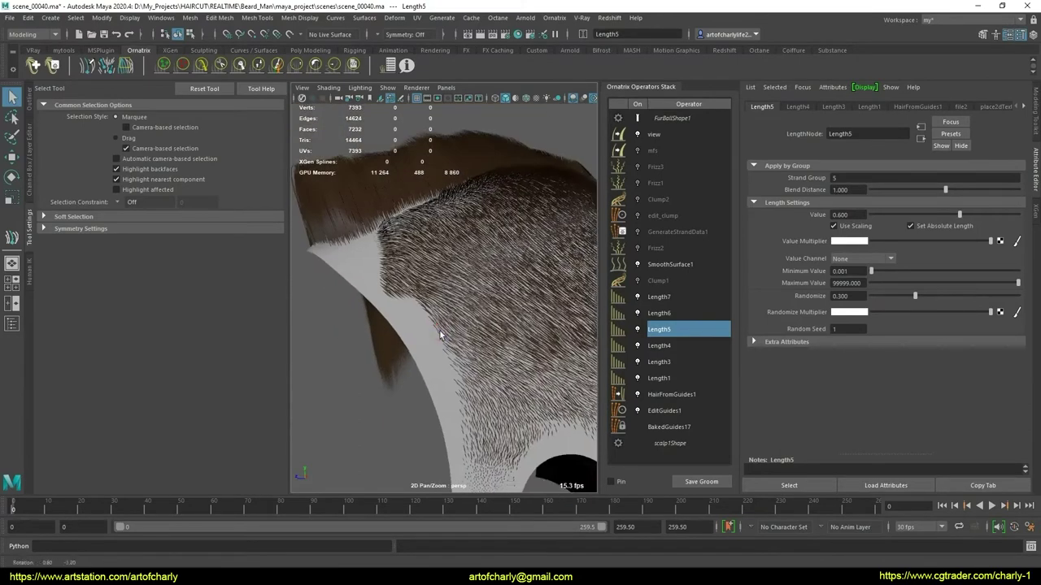
pyautogui.moveTo(410, 300)
pyautogui.keyDown('alt'); pyautogui.mouseDown()
pyautogui.moveTo(395, 314)
pyautogui.moveTo(406, 337)
pyautogui.moveTo(423, 309)
pyautogui.moveTo(432, 324)
pyautogui.moveTo(464, 333)
pyautogui.moveTo(420, 314)
pyautogui.moveTo(452, 344)
pyautogui.mouseUp(); pyautogui.keyUp('alt')
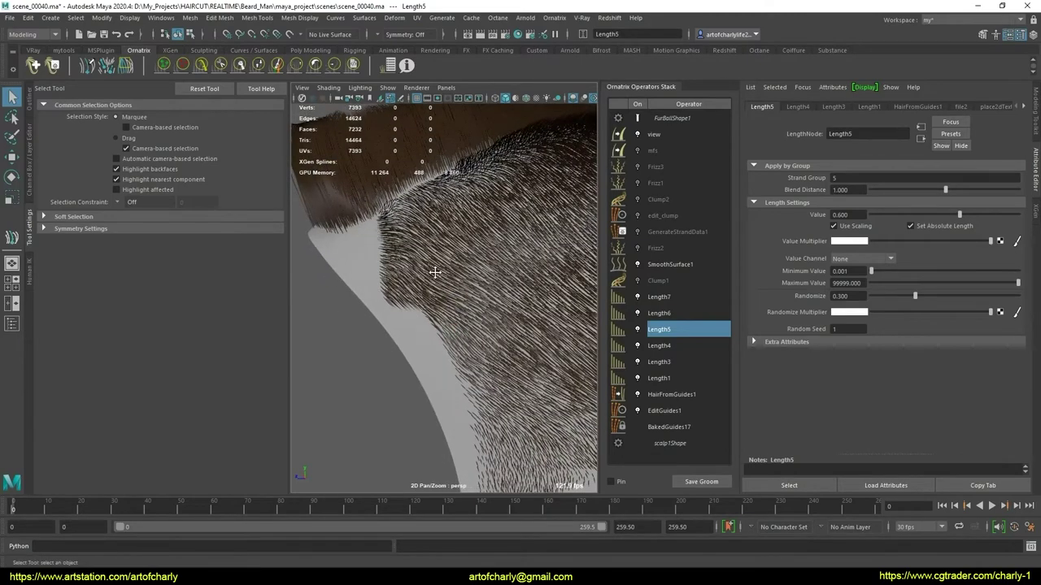
pyautogui.scroll(2, 435, 273)
pyautogui.scroll(2, 428, 281)
pyautogui.scroll(2, 453, 276)
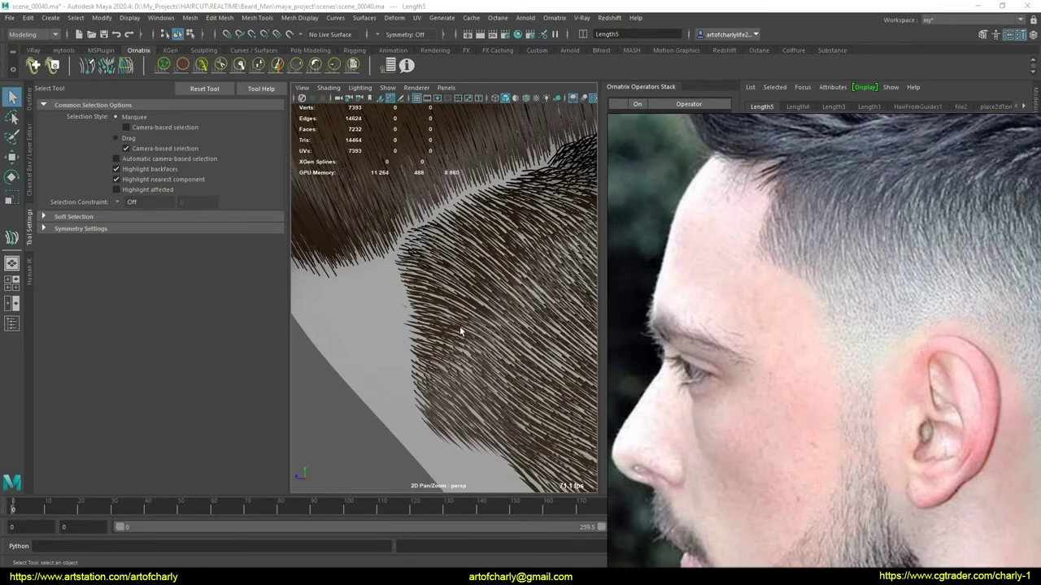
pyautogui.scroll(-3, 460, 327)
pyautogui.scroll(-2, 443, 293)
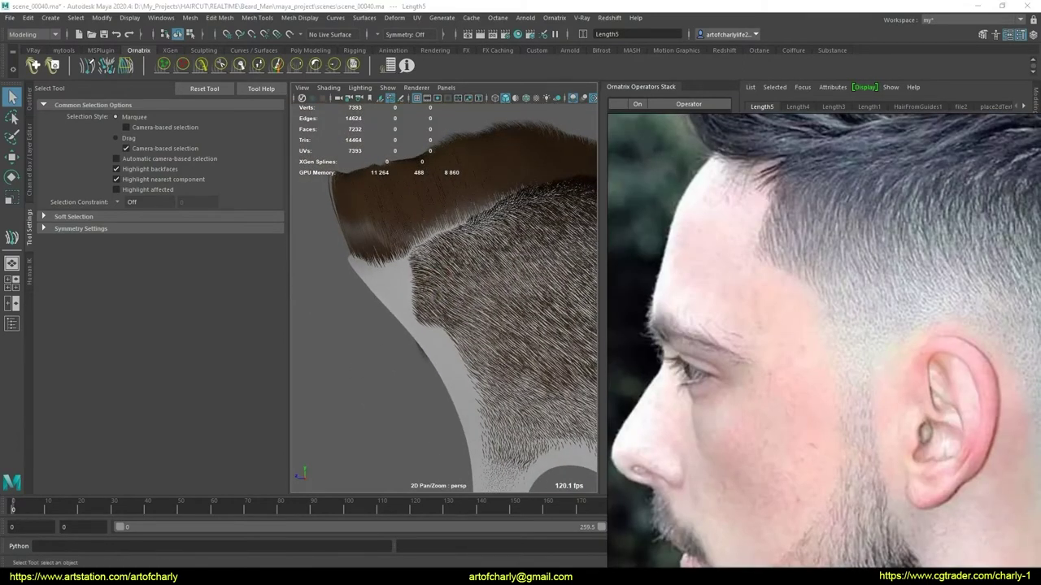
pyautogui.scroll(2, 414, 302)
pyautogui.scroll(2, 430, 328)
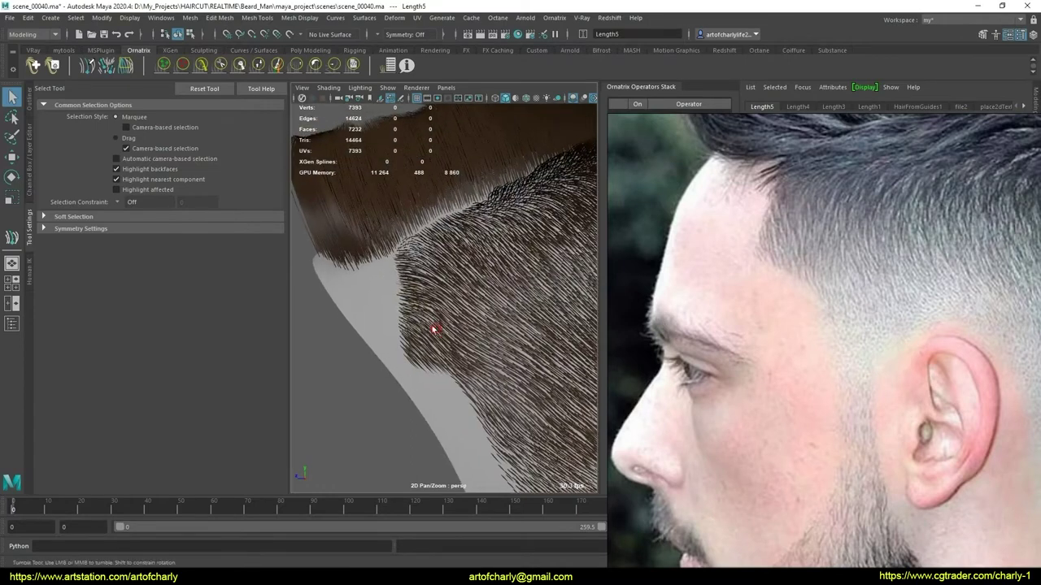
pyautogui.scroll(2, 430, 333)
pyautogui.scroll(2, 434, 321)
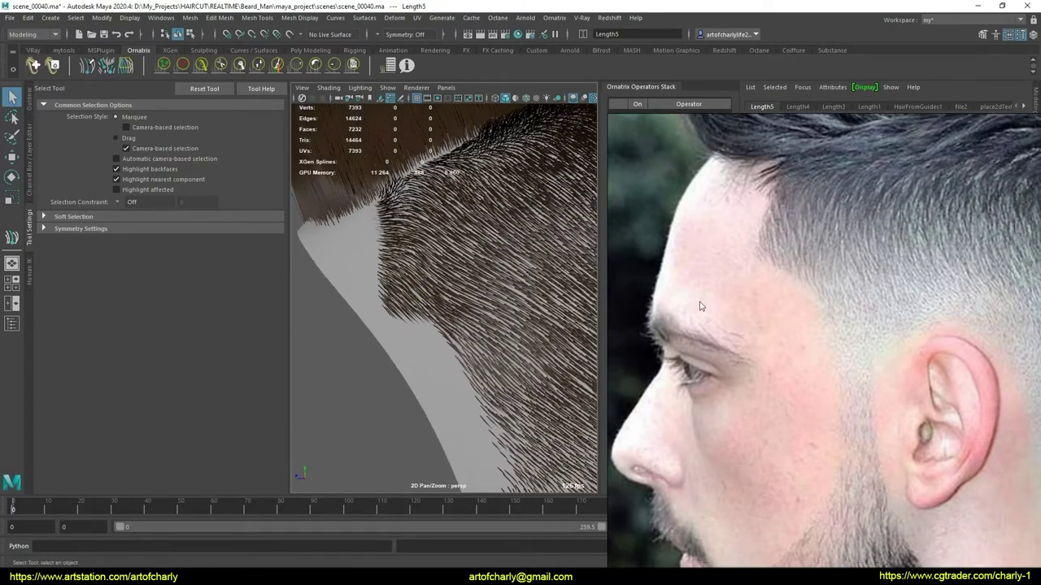
pyautogui.keyDown('alt'); pyautogui.moveTo(483, 302); pyautogui.dragTo(496, 278); pyautogui.keyUp('alt')
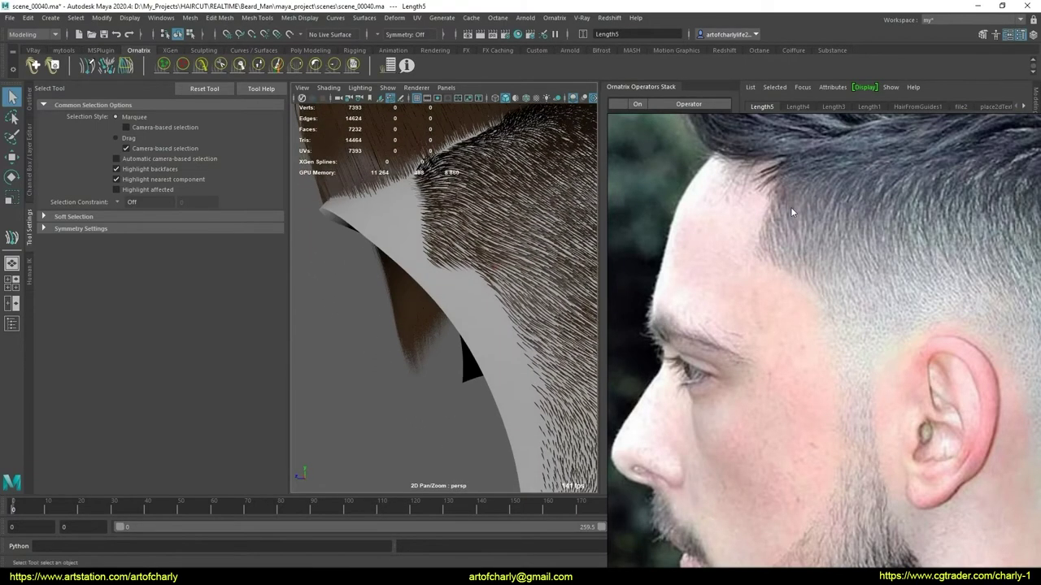
pyautogui.moveTo(443, 218)
pyautogui.keyDown('alt'); pyautogui.mouseDown()
pyautogui.moveTo(432, 203)
pyautogui.moveTo(461, 254)
pyautogui.moveTo(515, 250)
pyautogui.moveTo(460, 291)
pyautogui.moveTo(601, 211)
pyautogui.moveTo(794, 175)
pyautogui.mouseUp(); pyautogui.keyUp('alt')
pyautogui.scroll(2, 503, 265)
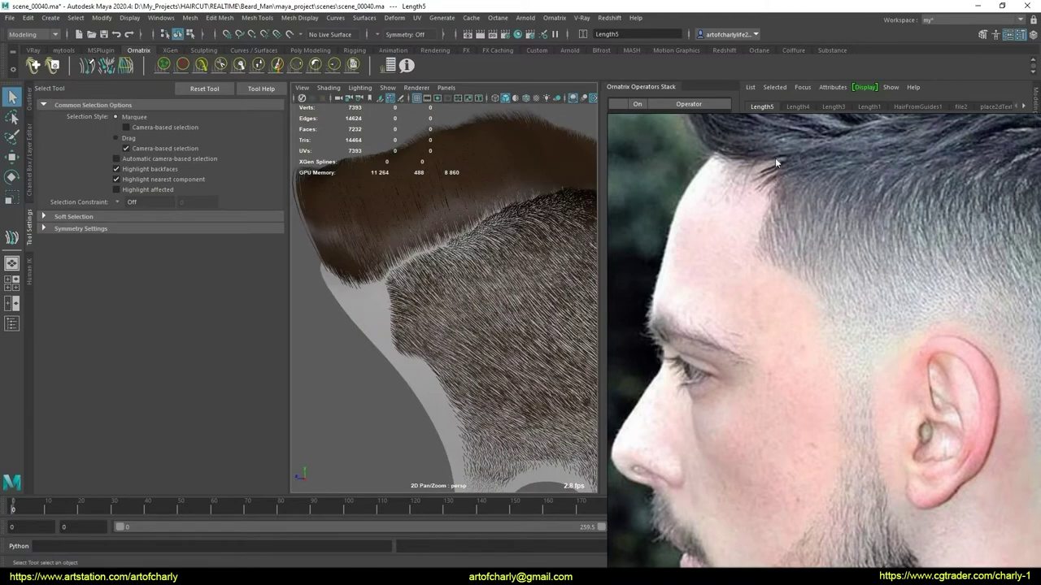
pyautogui.keyDown('alt'); pyautogui.moveTo(374, 349); pyautogui.dragTo(469, 315); pyautogui.keyUp('alt')
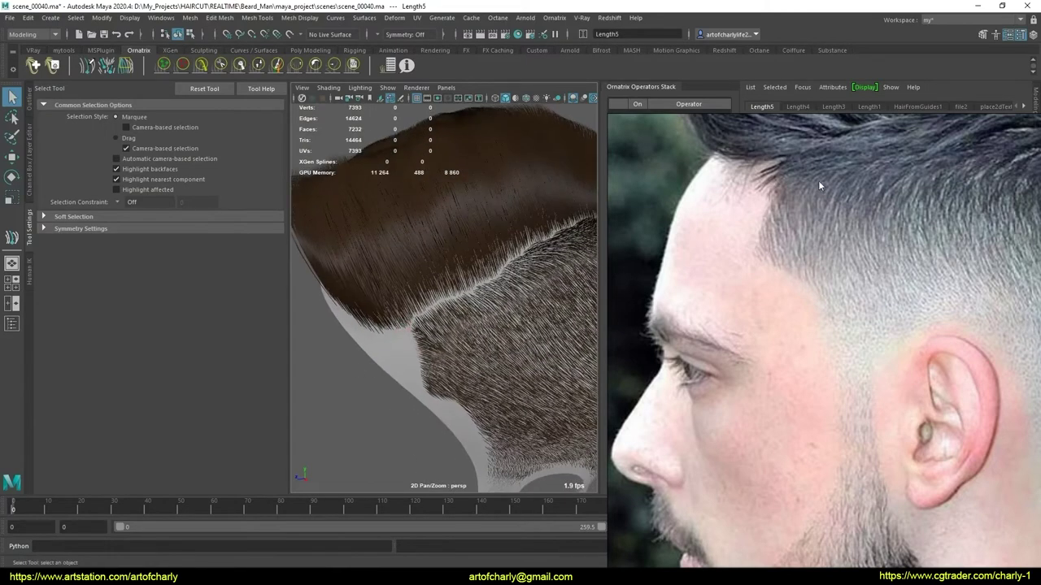
pyautogui.keyDown('alt'); pyautogui.moveTo(539, 273); pyautogui.dragTo(481, 322); pyautogui.keyUp('alt')
pyautogui.scroll(2, 453, 313)
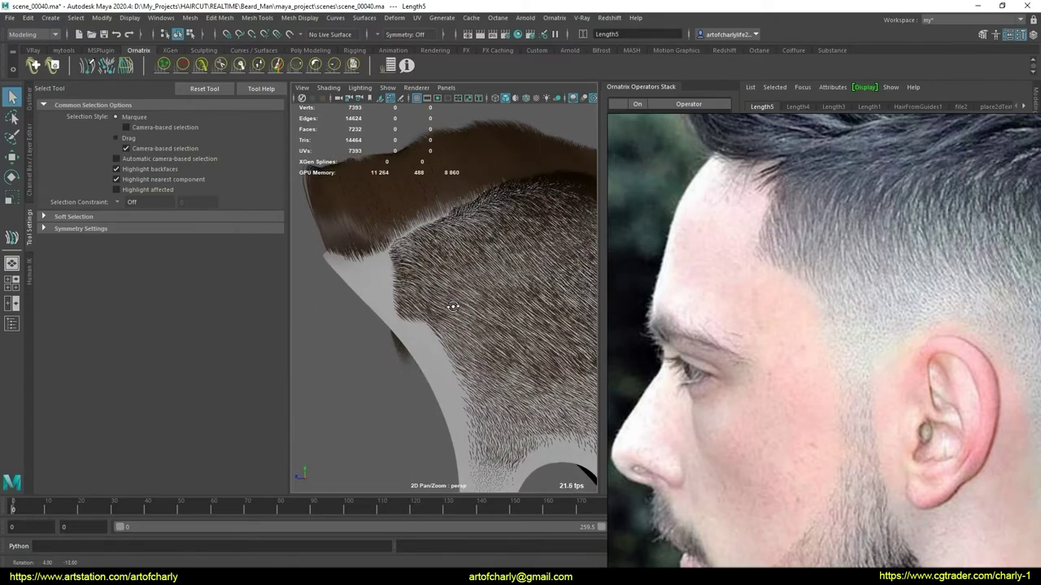
pyautogui.scroll(3, 462, 315)
pyautogui.scroll(3, 467, 316)
pyautogui.moveTo(467, 315)
pyautogui.keyDown('alt'); pyautogui.mouseDown()
pyautogui.moveTo(478, 290)
pyautogui.moveTo(447, 286)
pyautogui.mouseUp(); pyautogui.keyUp('alt')
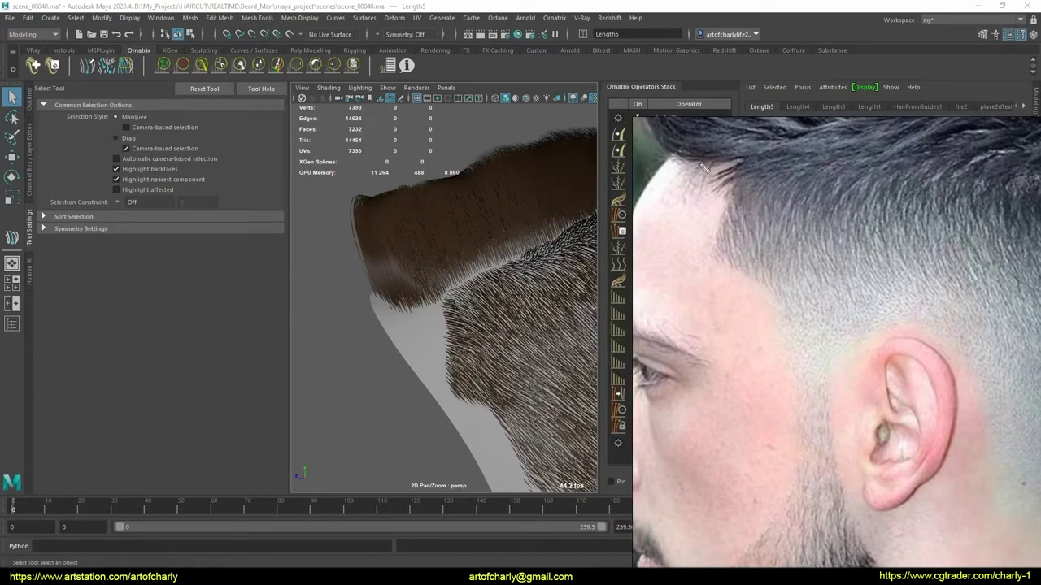
# Mark the reference photo's hairline with red annotations, then clear them
pyautogui.moveTo(702, 169); pyautogui.dragTo(714, 161)
pyautogui.press('Escape')
pyautogui.hotkey('ctrl', '2')
pyautogui.press('Escape')
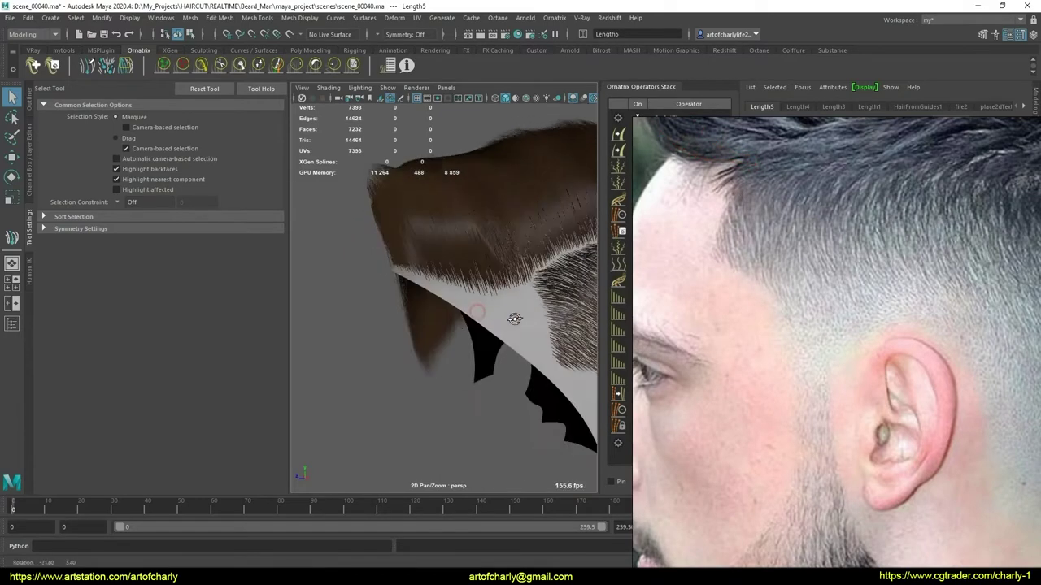
# Zoom, shift and rotate the viewport close-up of the faded hair
pyautogui.scroll(-5, 488, 309)
pyautogui.scroll(3, 470, 282)
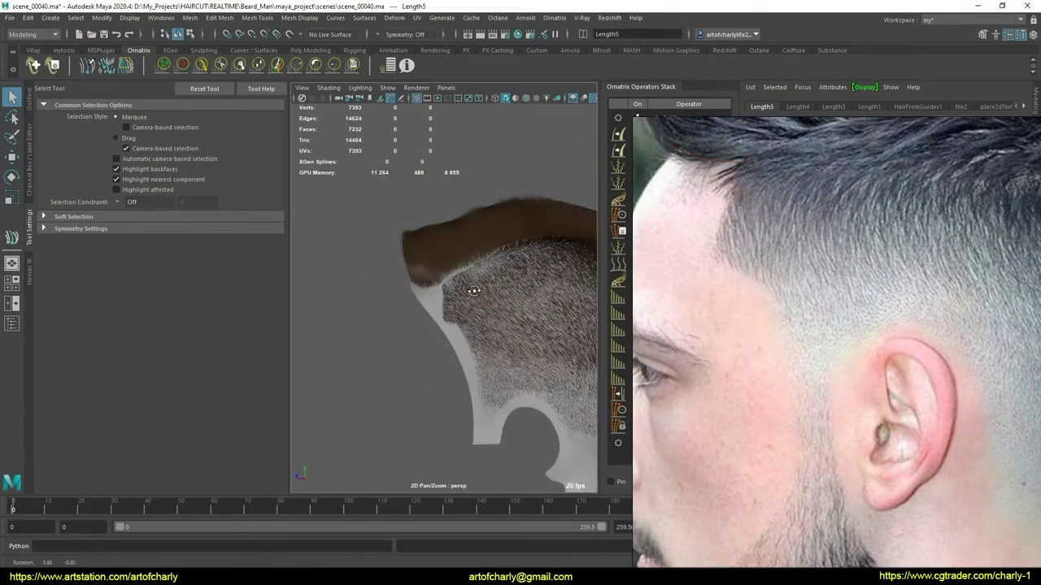
pyautogui.scroll(3, 421, 278)
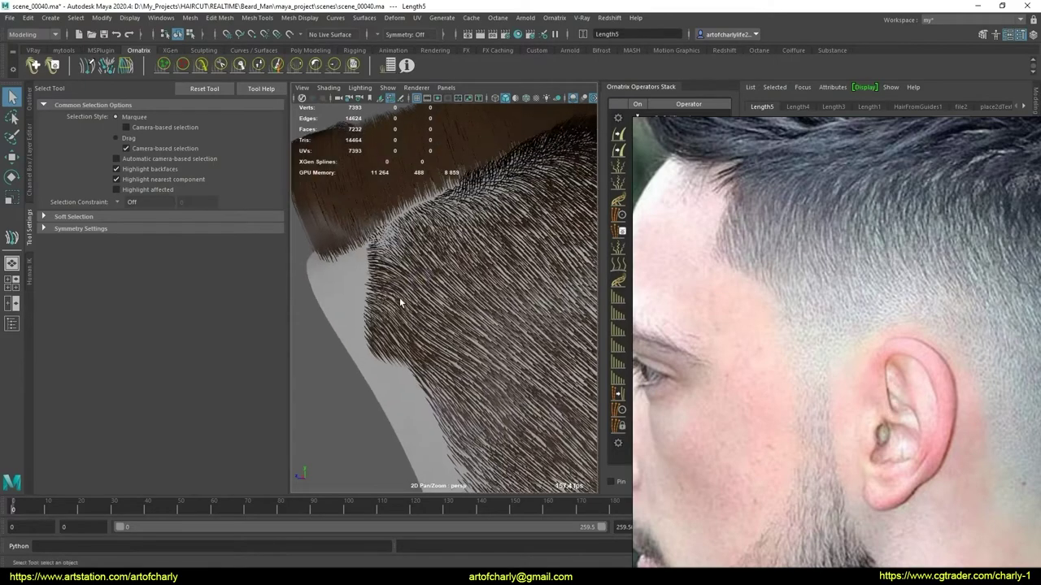
pyautogui.scroll(3, 399, 300)
pyautogui.scroll(2, 421, 301)
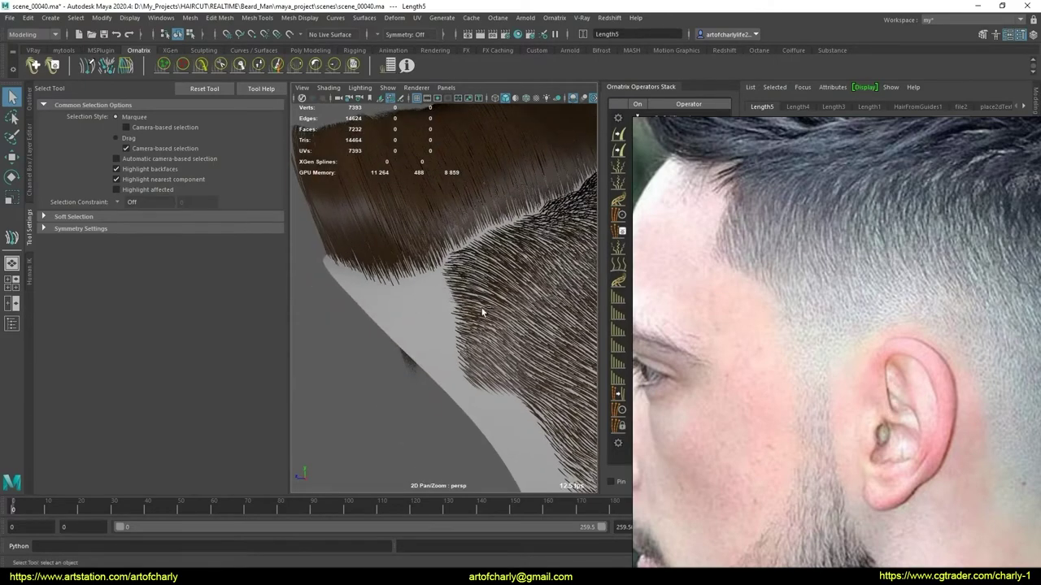
pyautogui.moveTo(492, 398); pyautogui.dragTo(484, 356, button='middle')
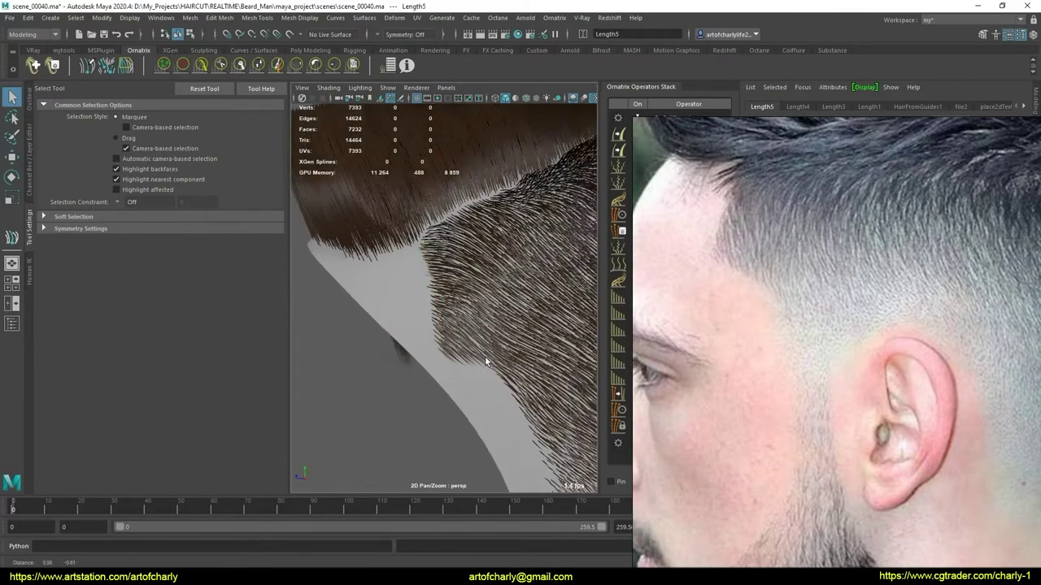
pyautogui.keyDown('alt'); pyautogui.moveTo(484, 356); pyautogui.dragTo(532, 353); pyautogui.keyUp('alt')
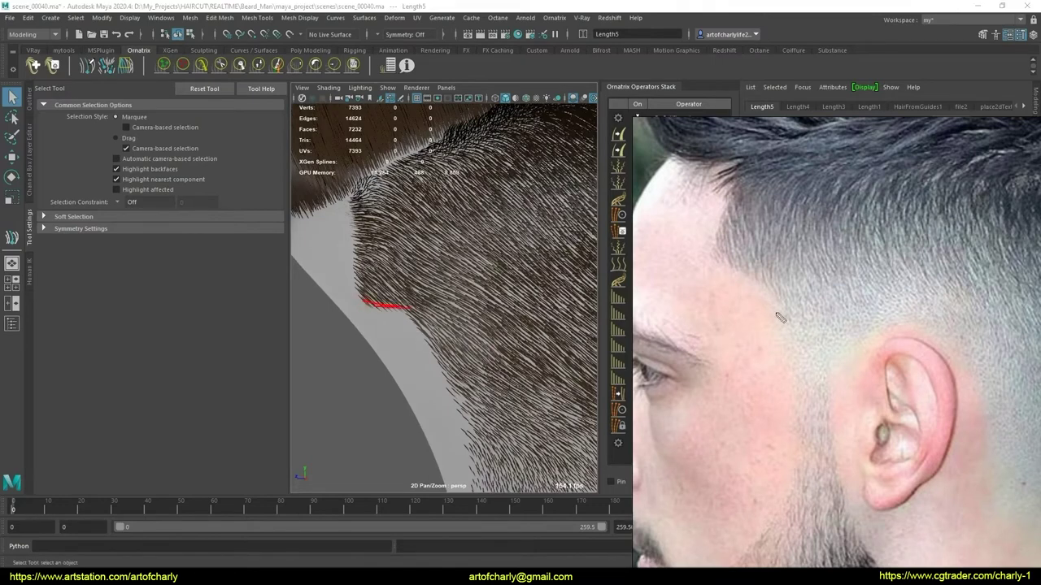
# Sketch red strokes over the photo's temple fade and keep zooming the viewport
pyautogui.moveTo(734, 265); pyautogui.dragTo(739, 278)
pyautogui.moveTo(740, 270); pyautogui.dragTo(762, 290)
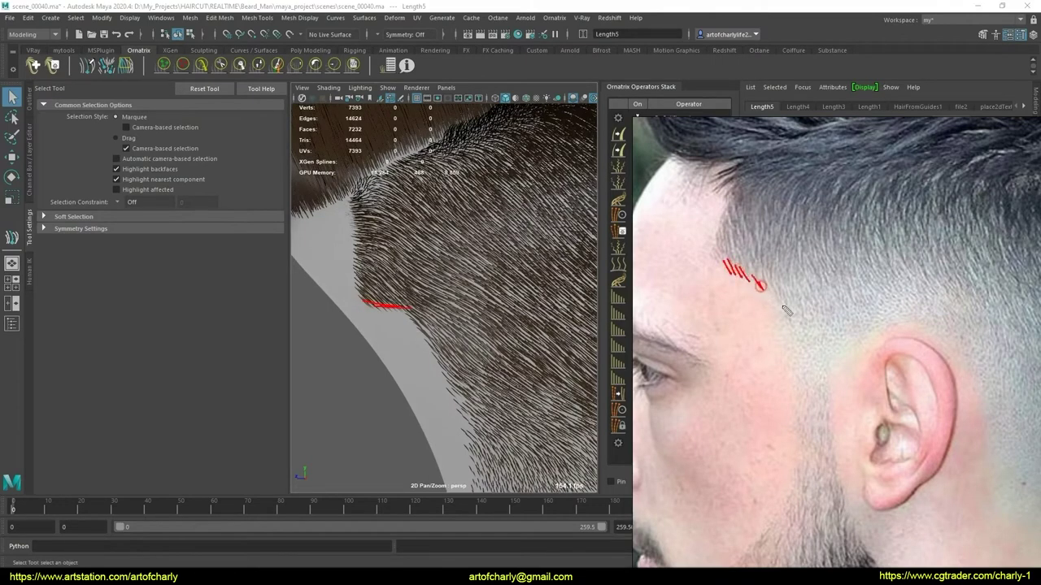
pyautogui.scroll(-5, 440, 364)
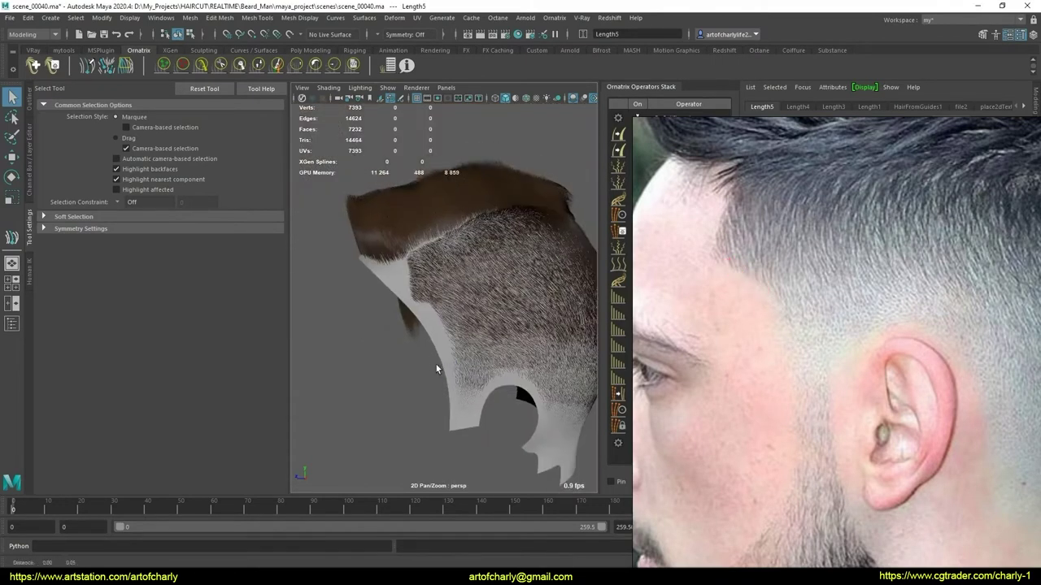
pyautogui.scroll(3, 402, 283)
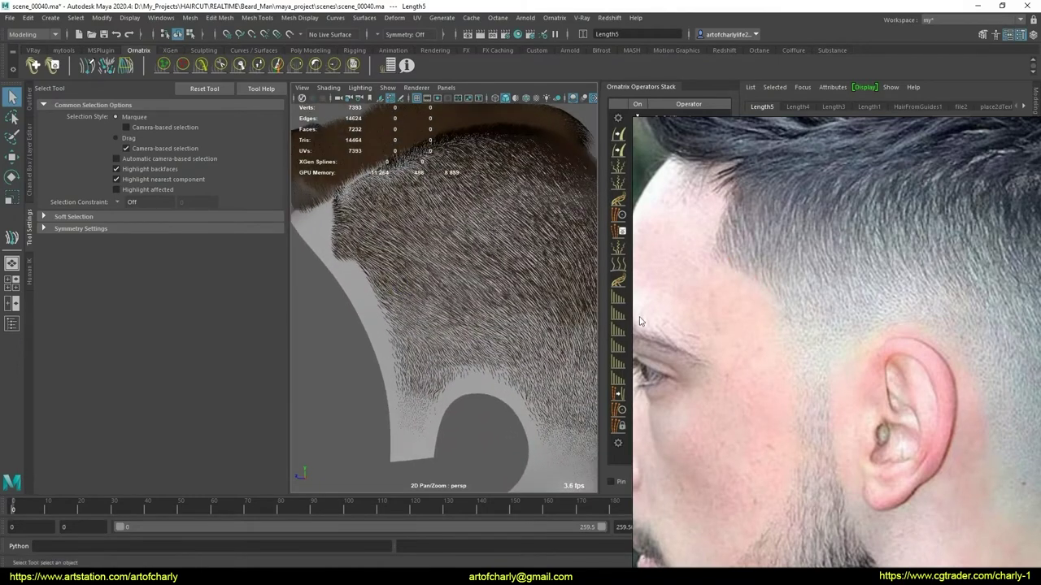
pyautogui.scroll(2, 406, 302)
pyautogui.scroll(2, 453, 302)
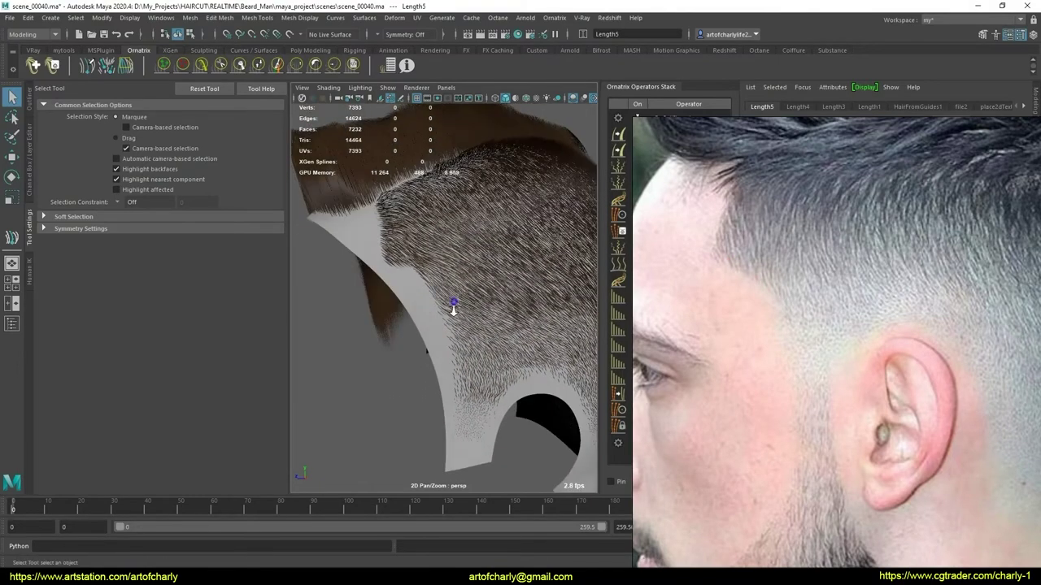
pyautogui.scroll(2, 417, 325)
pyautogui.scroll(-2, 423, 317)
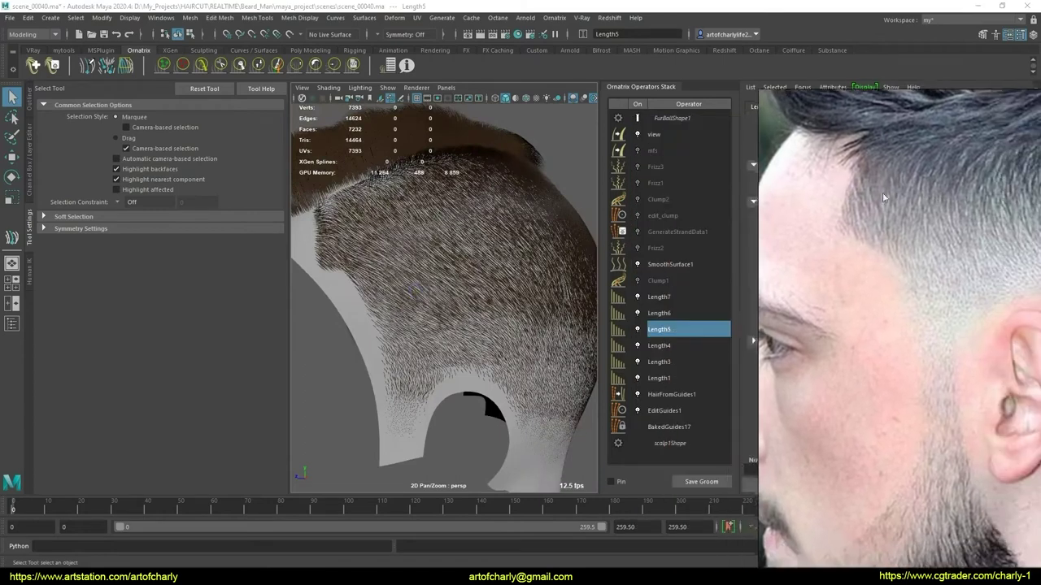
pyautogui.scroll(2, 464, 314)
pyautogui.scroll(1, 453, 314)
pyautogui.scroll(1, 453, 314)
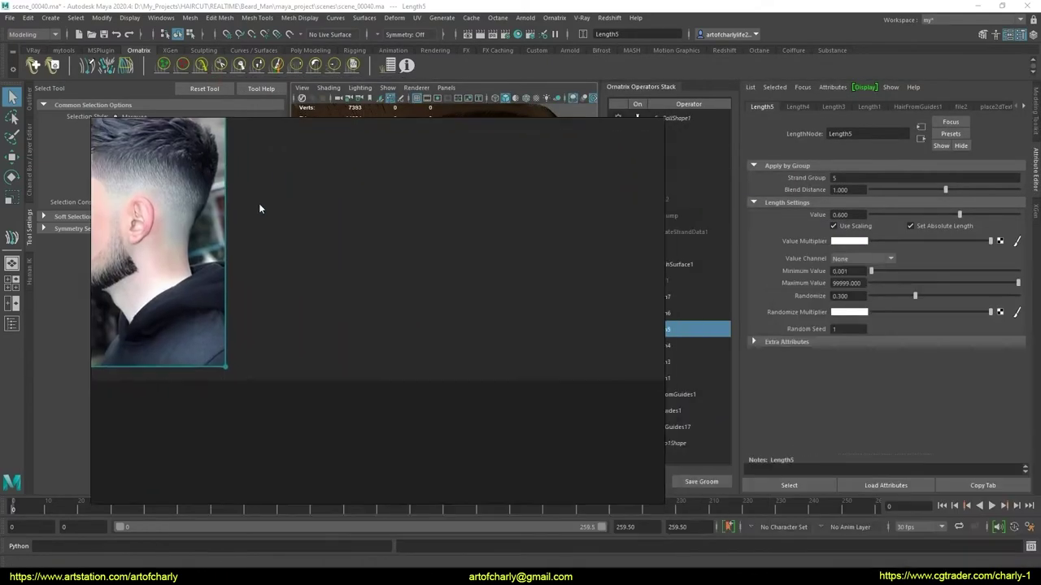
# Resize and reposition the reference photo window beside the viewport
pyautogui.moveTo(620, 491); pyautogui.dragTo(203, 350)
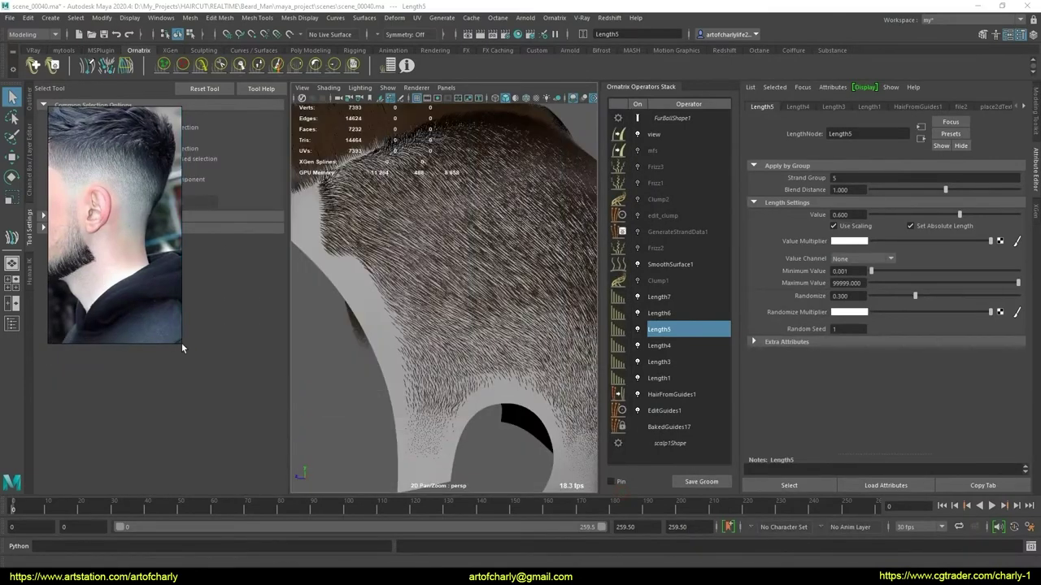
pyautogui.moveTo(184, 346)
pyautogui.mouseDown()
pyautogui.moveTo(206, 388)
pyautogui.moveTo(221, 488)
pyautogui.mouseUp()
pyautogui.scroll(2, 184, 356)
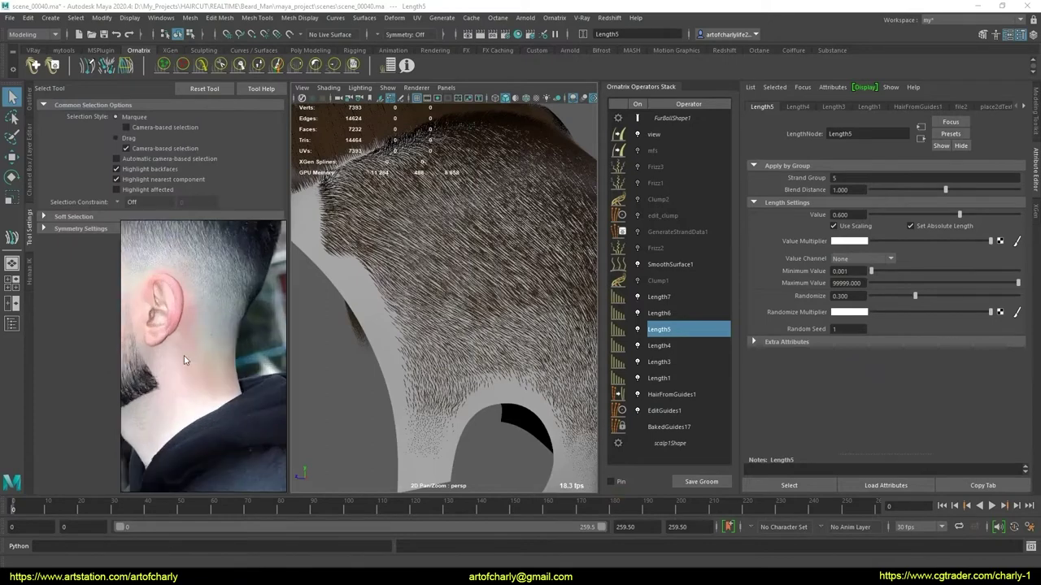
pyautogui.scroll(3, 184, 355)
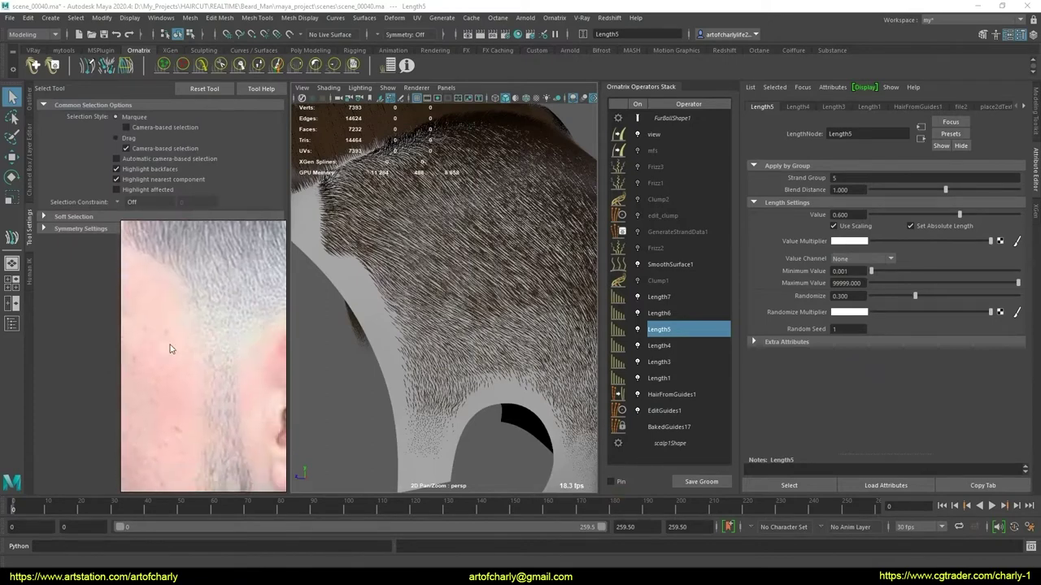
pyautogui.scroll(4, 457, 342)
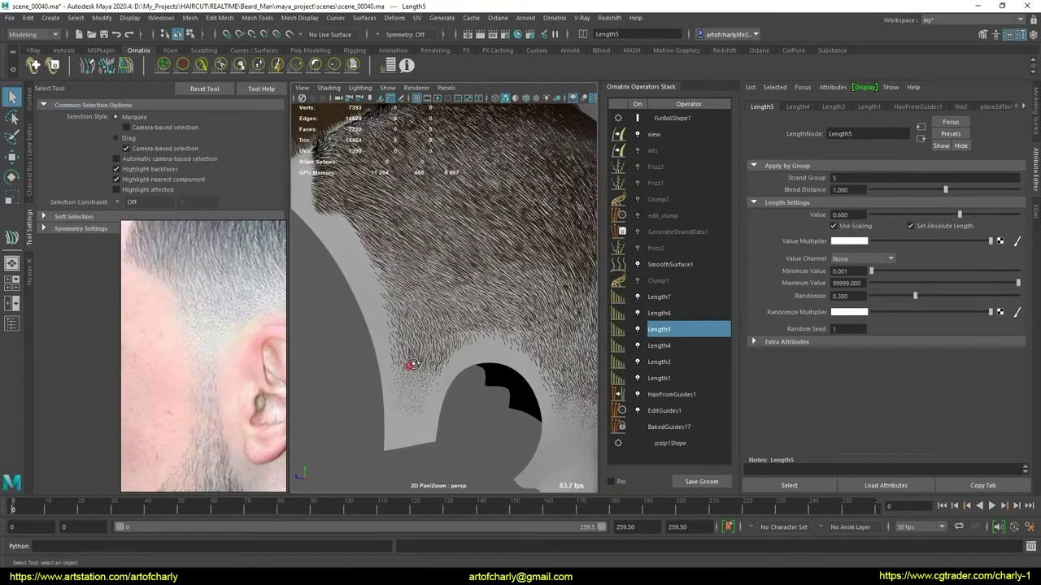
# Lower Length3's length for strand group 3 from 0.200 to 0.070
pyautogui.click(675, 379)
pyautogui.click(671, 362)
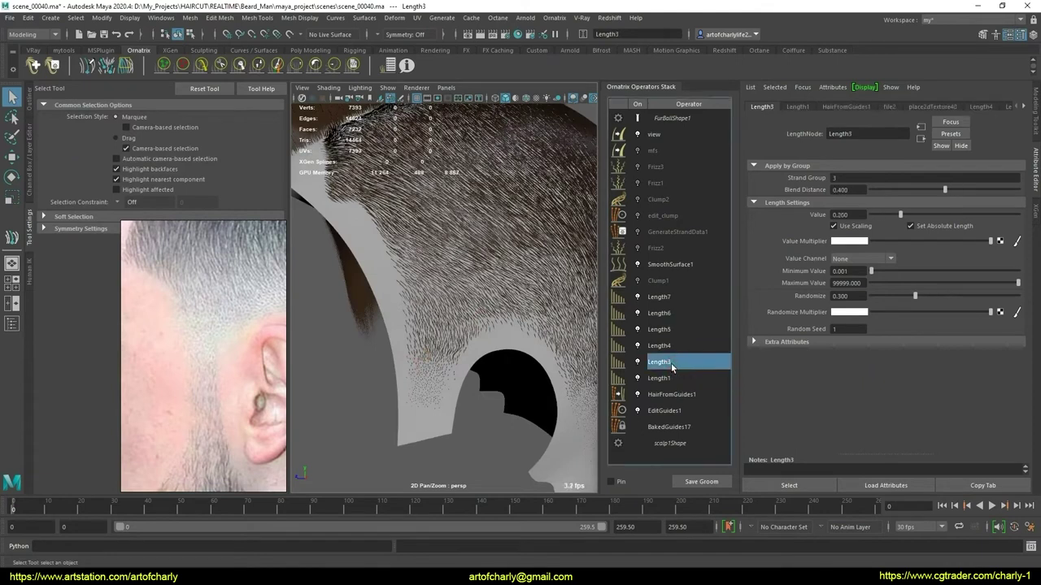
pyautogui.click(672, 379)
pyautogui.moveTo(893, 216); pyautogui.dragTo(881, 215)
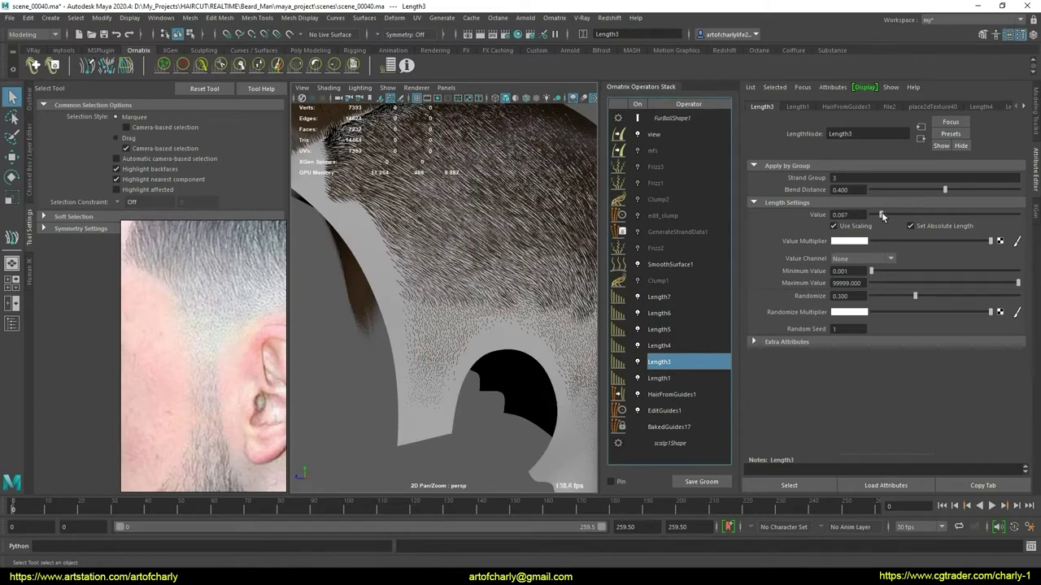
pyautogui.click(663, 379)
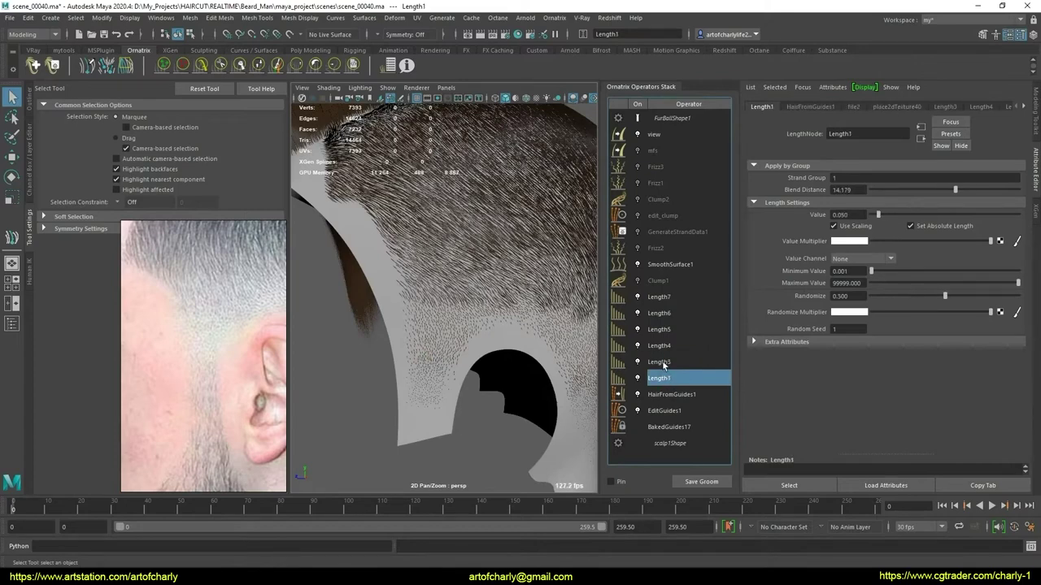
pyautogui.moveTo(850, 216); pyautogui.dragTo(840, 215)
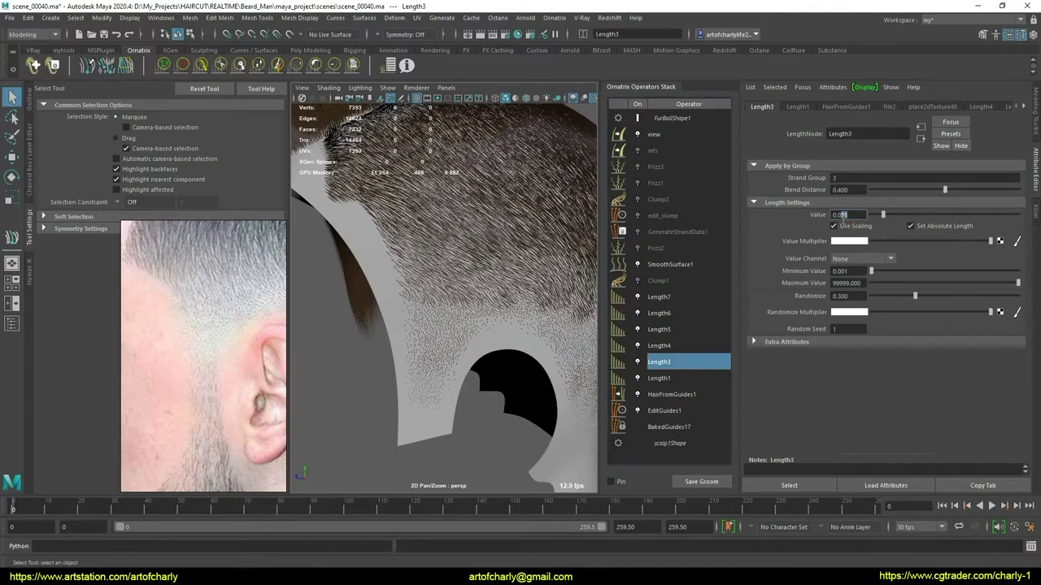
pyautogui.press('Return')
pyautogui.moveTo(538, 255)
pyautogui.keyDown('alt'); pyautogui.mouseDown()
pyautogui.moveTo(397, 289)
pyautogui.moveTo(442, 300)
pyautogui.mouseUp(); pyautogui.keyUp('alt')
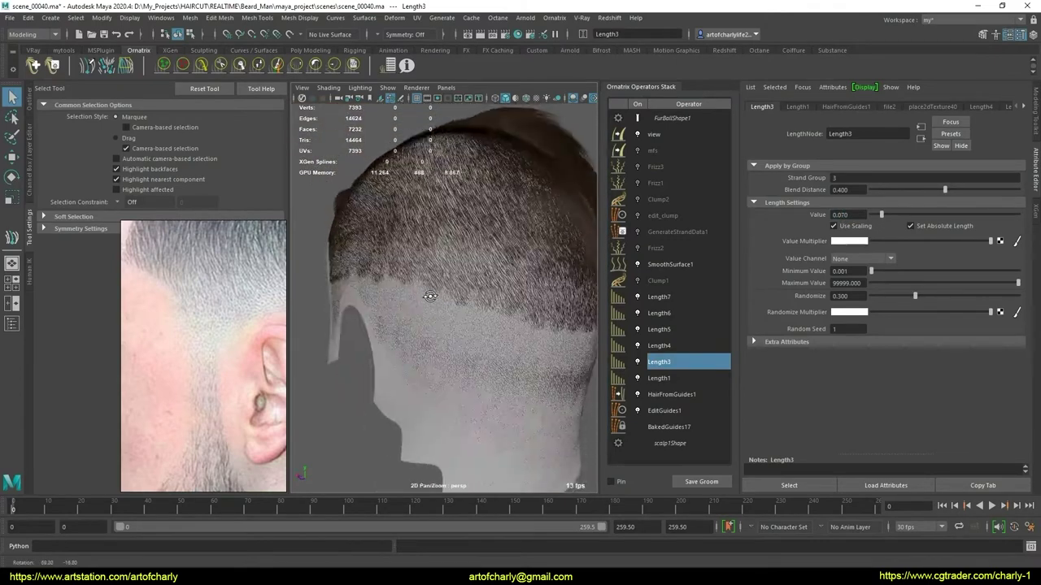
pyautogui.scroll(3, 442, 300)
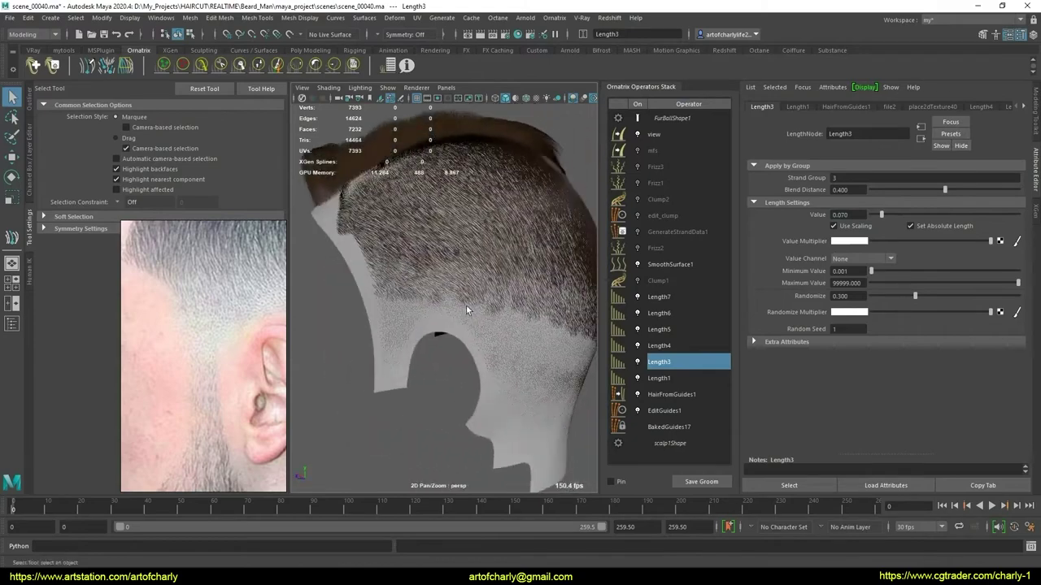
pyautogui.scroll(2, 466, 305)
pyautogui.scroll(3, 455, 326)
pyautogui.scroll(3, 447, 337)
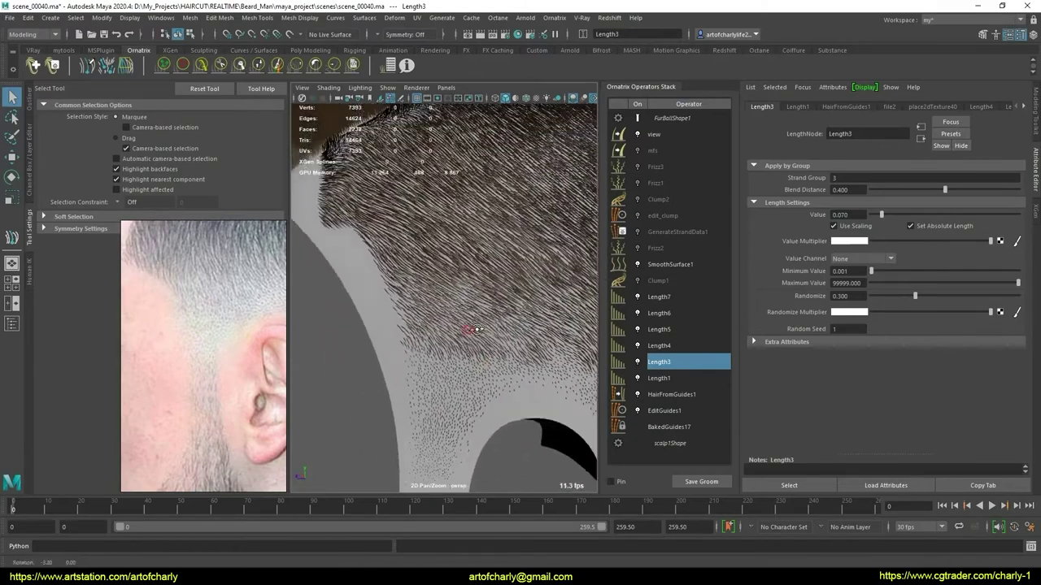
# Toggle the Length4 operator off and on to compare its effect on the hair
pyautogui.click(682, 347)
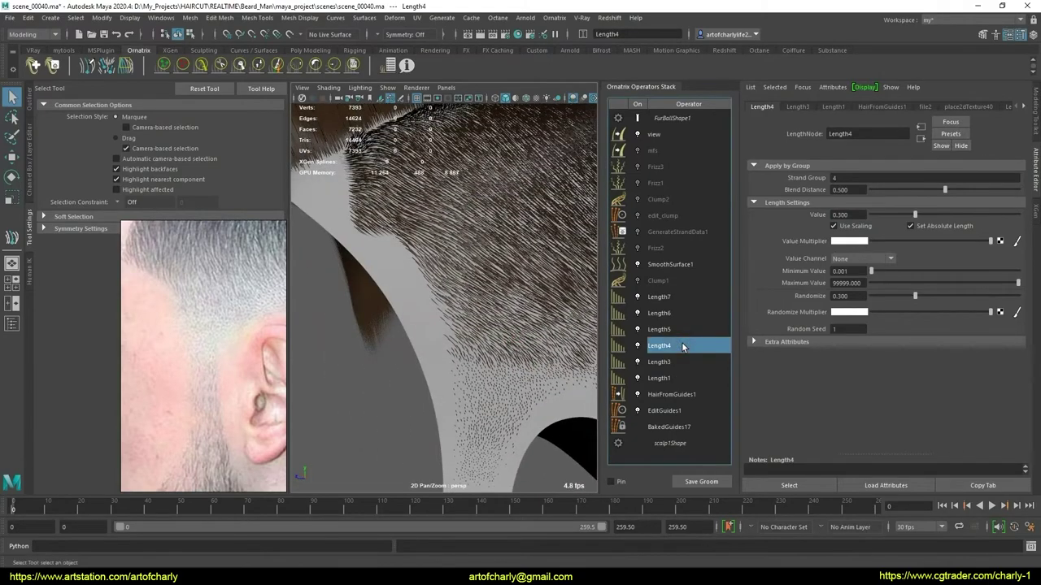
pyautogui.click(639, 346)
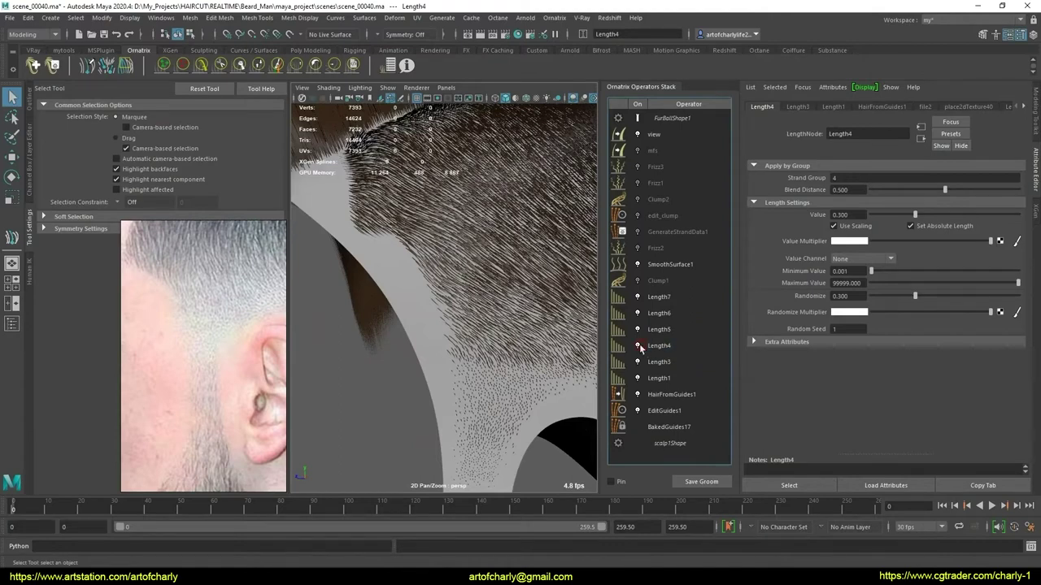
pyautogui.click(639, 345)
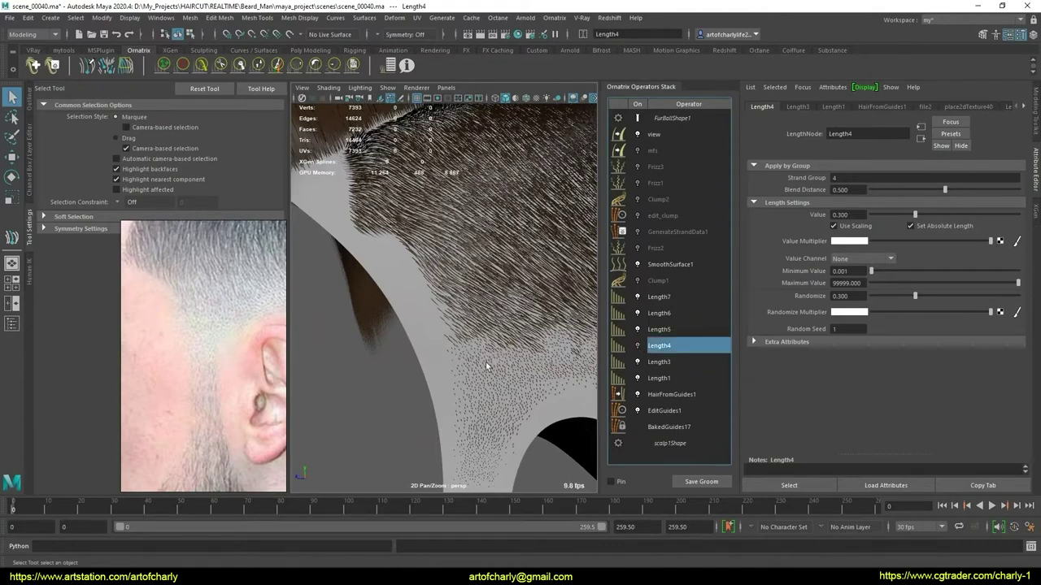
pyautogui.scroll(-3, 486, 362)
pyautogui.scroll(3, 457, 318)
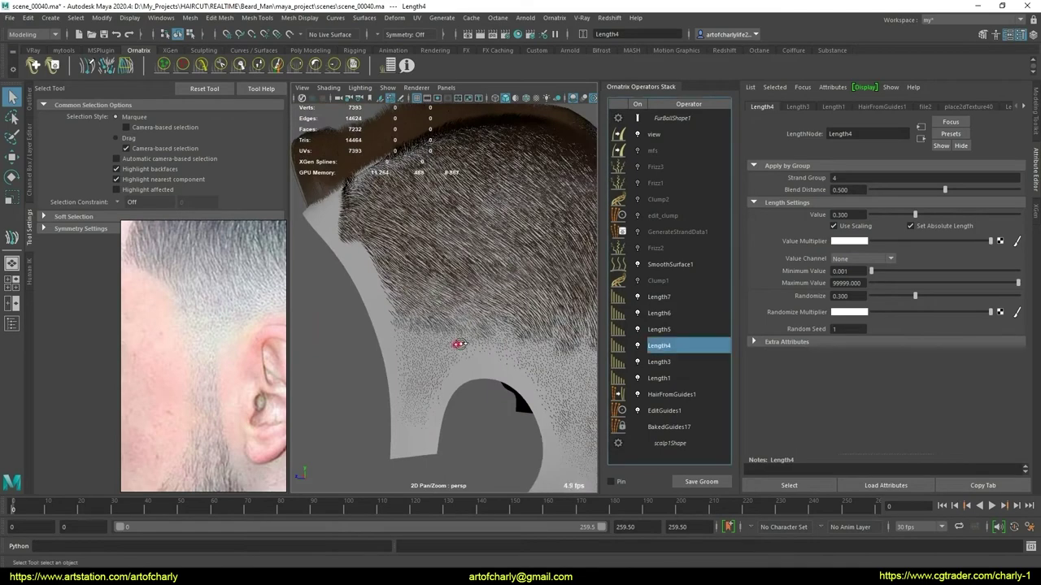
pyautogui.scroll(2, 458, 342)
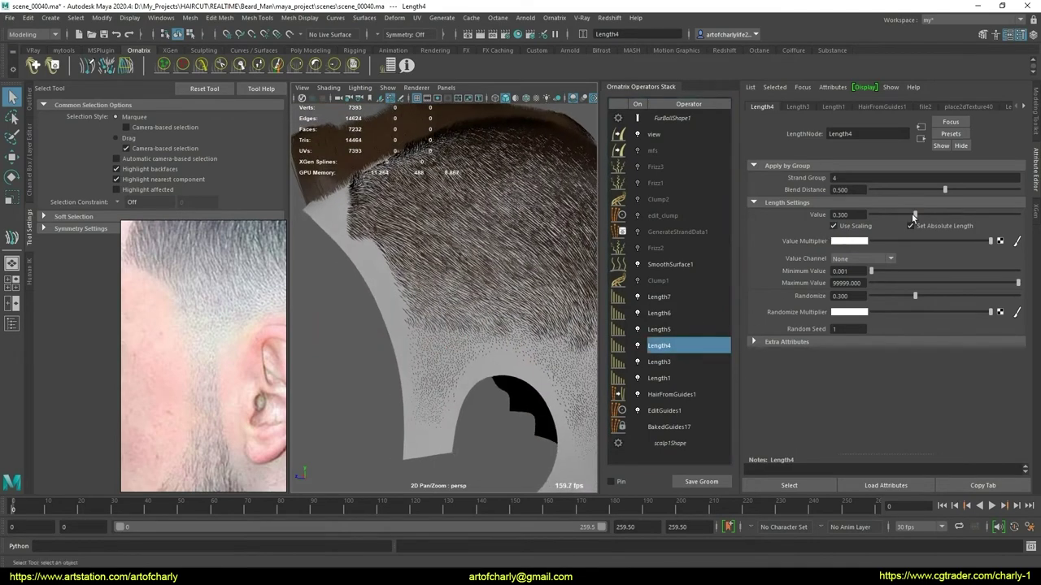
# Shorten Length4's length to 0.100, then settle on 0.200
pyautogui.moveTo(907, 216); pyautogui.dragTo(898, 215)
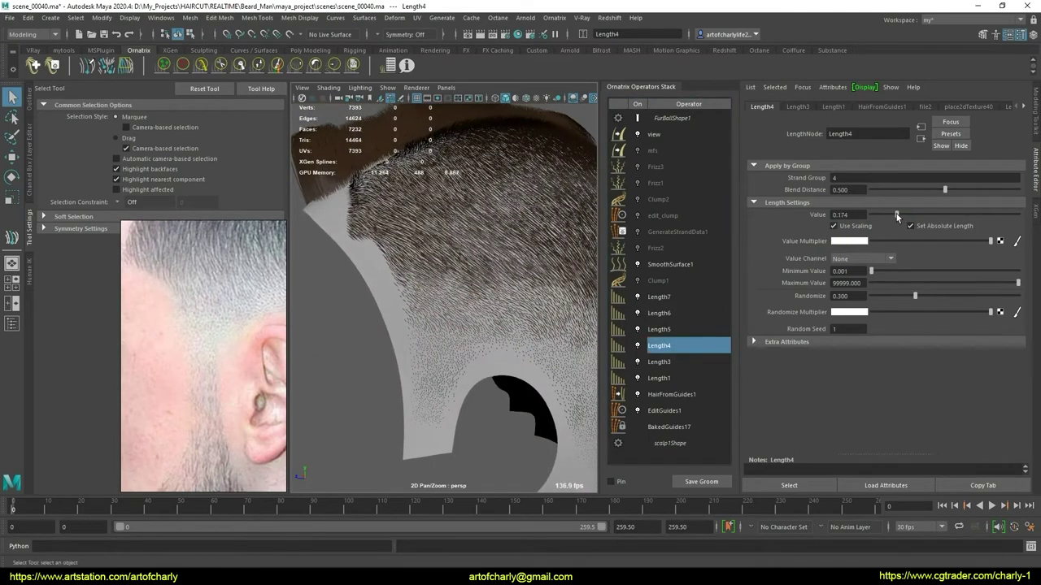
pyautogui.click(894, 217)
pyautogui.write('0.100')
pyautogui.press('Return')
pyautogui.moveTo(569, 301)
pyautogui.keyDown('alt'); pyautogui.mouseDown()
pyautogui.moveTo(484, 343)
pyautogui.moveTo(492, 358)
pyautogui.mouseUp(); pyautogui.keyUp('alt')
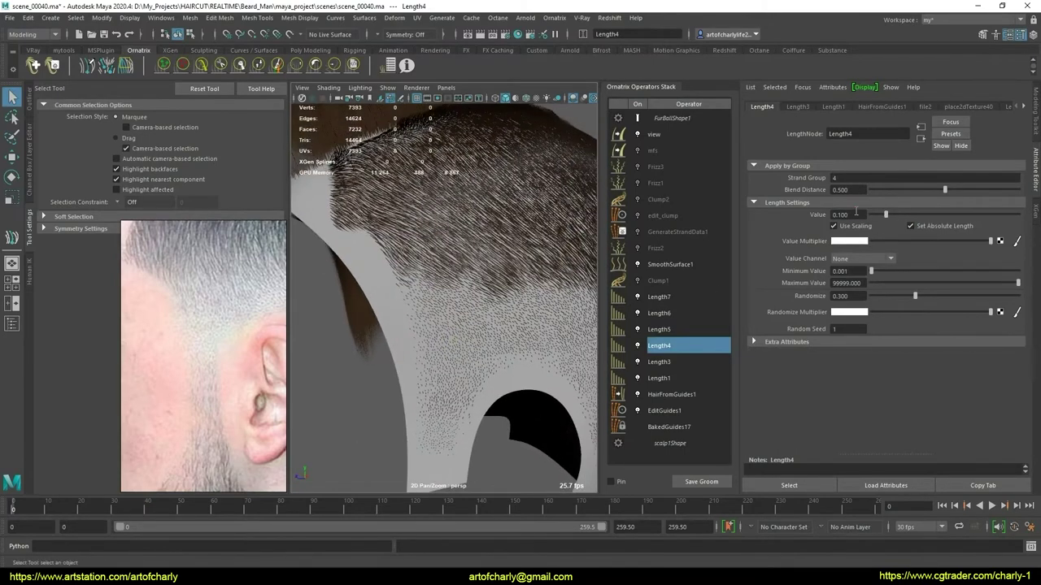
pyautogui.click(842, 215)
pyautogui.write('0.200')
pyautogui.press('Return')
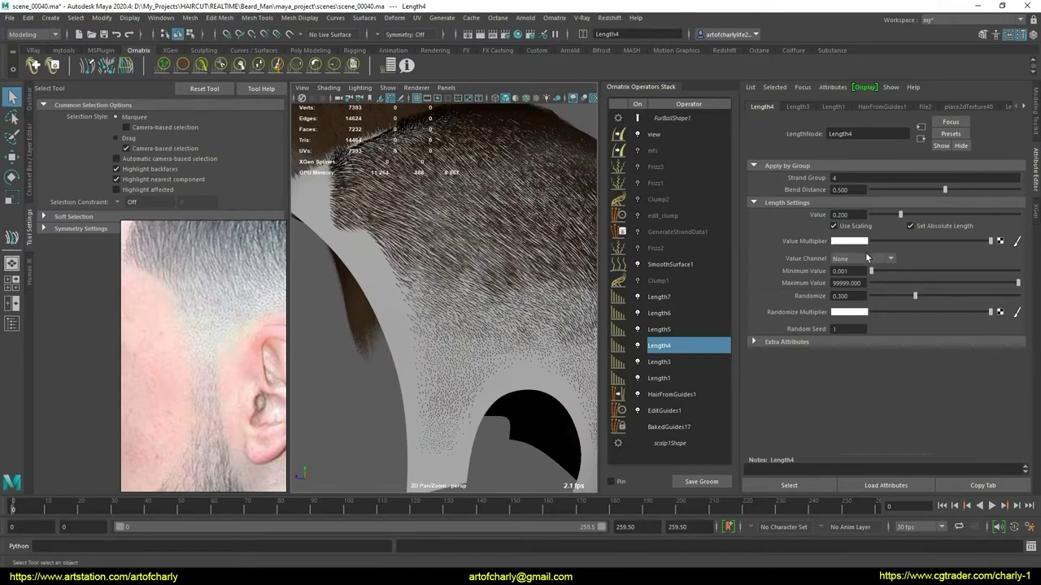
pyautogui.keyDown('alt'); pyautogui.moveTo(411, 325); pyautogui.dragTo(446, 333); pyautogui.keyUp('alt')
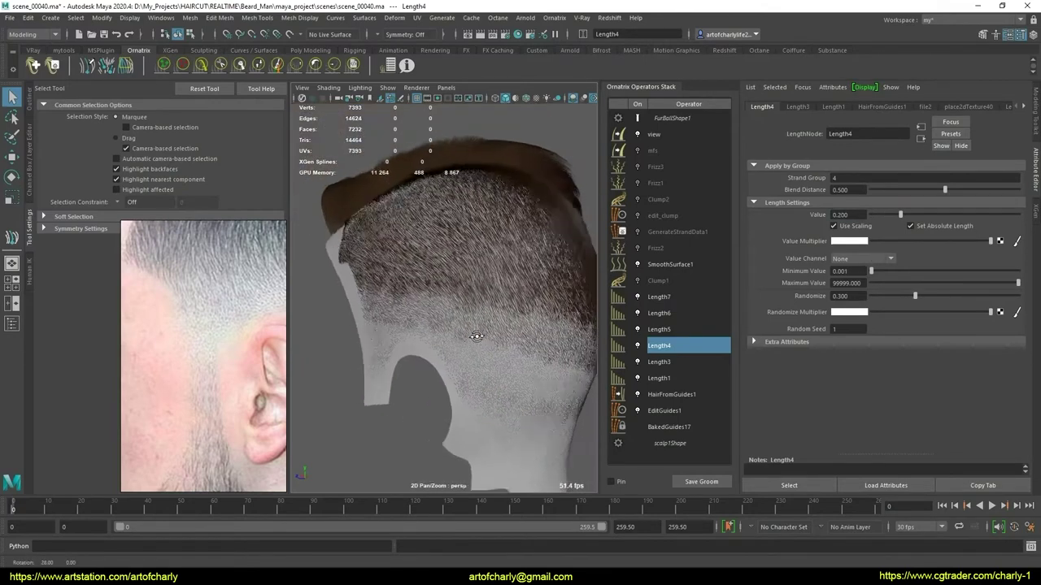
# Set Length5's length for strand group 5 to 0.300
pyautogui.scroll(3, 447, 334)
pyautogui.scroll(3, 443, 325)
pyautogui.click(658, 329)
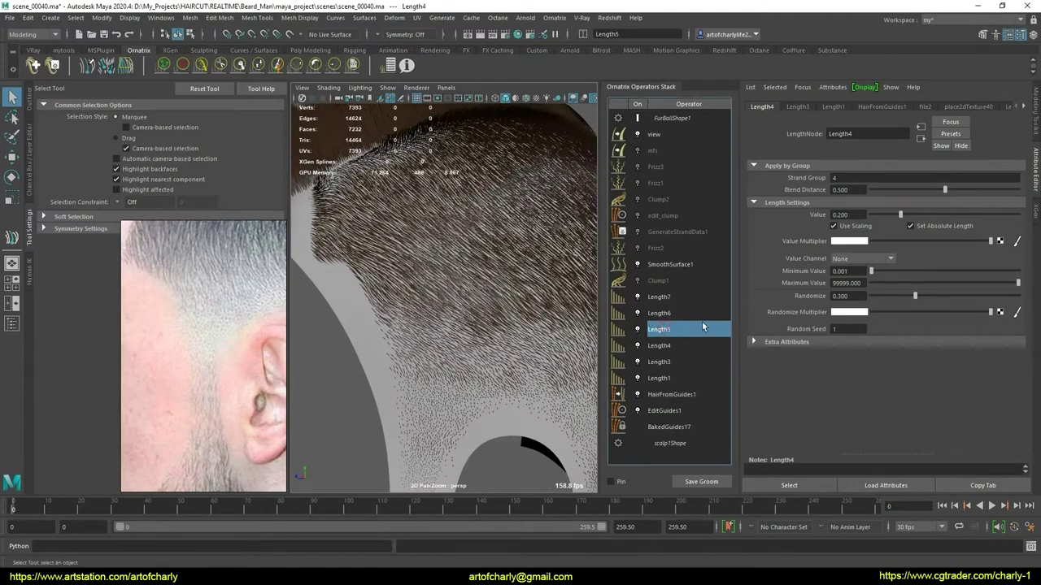
pyautogui.doubleClick(842, 215)
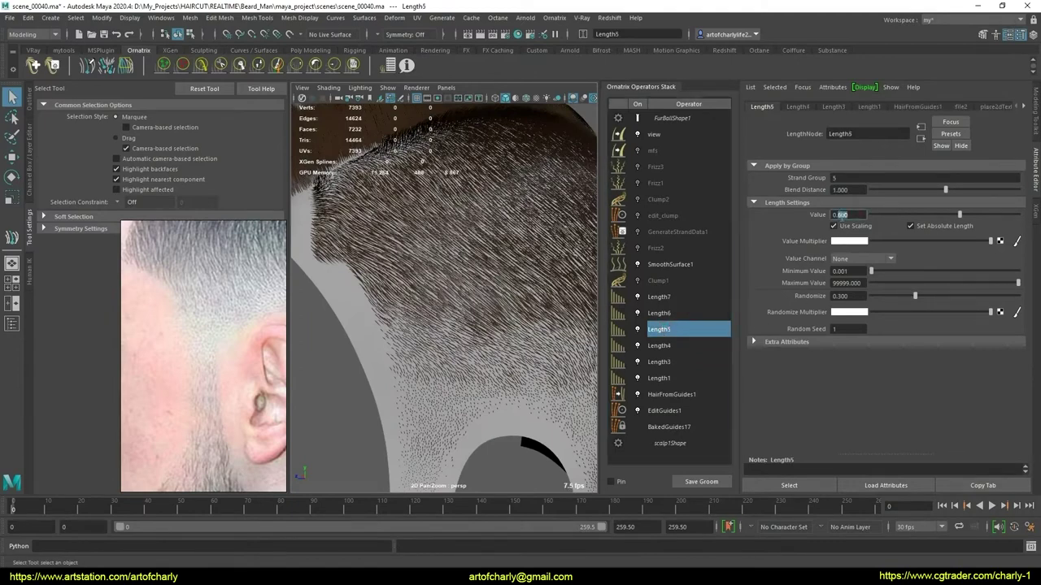
pyautogui.write('0.300')
pyautogui.press('Return')
# Inspect the head from new angles and raise Length5's length to 0.400
pyautogui.scroll(-5, 439, 313)
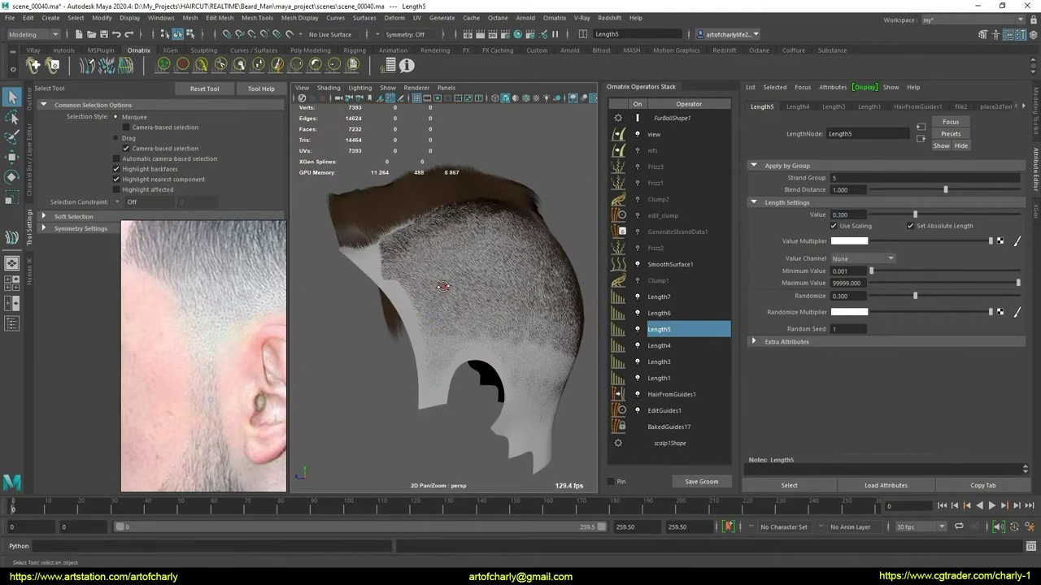
pyautogui.moveTo(432, 291)
pyautogui.keyDown('alt'); pyautogui.mouseDown()
pyautogui.moveTo(472, 326)
pyautogui.moveTo(447, 314)
pyautogui.mouseUp(); pyautogui.keyUp('alt')
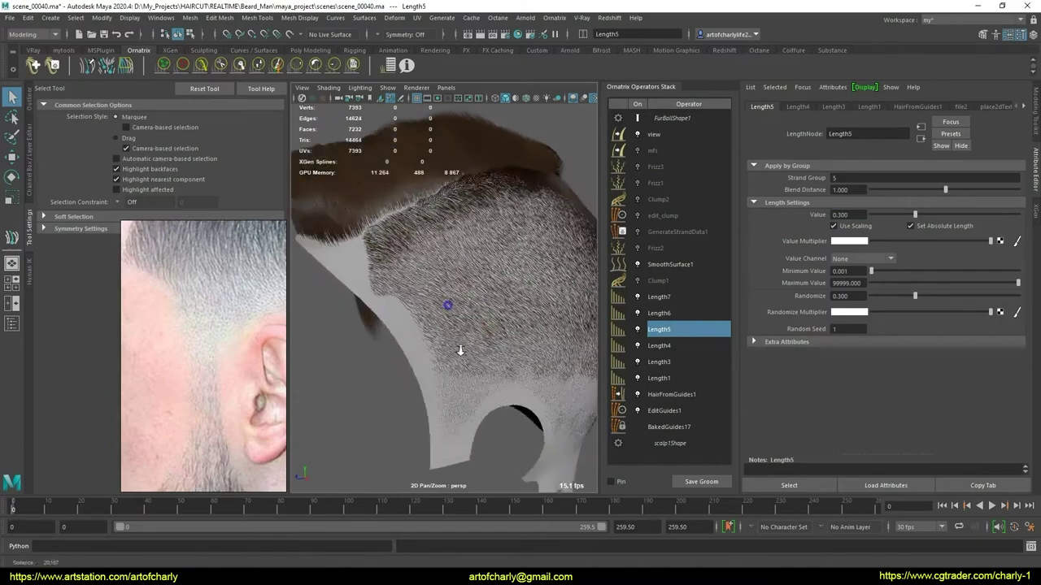
pyautogui.scroll(3, 447, 314)
pyautogui.scroll(-5, 447, 314)
pyautogui.scroll(1, 446, 312)
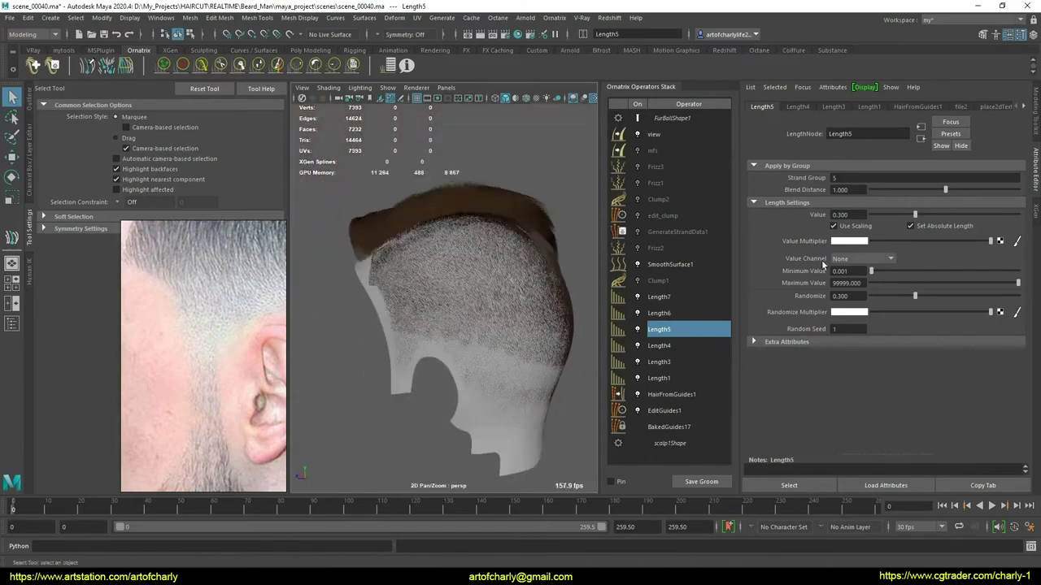
pyautogui.moveTo(853, 213); pyautogui.dragTo(842, 209)
pyautogui.write('0.400')
pyautogui.press('Return')
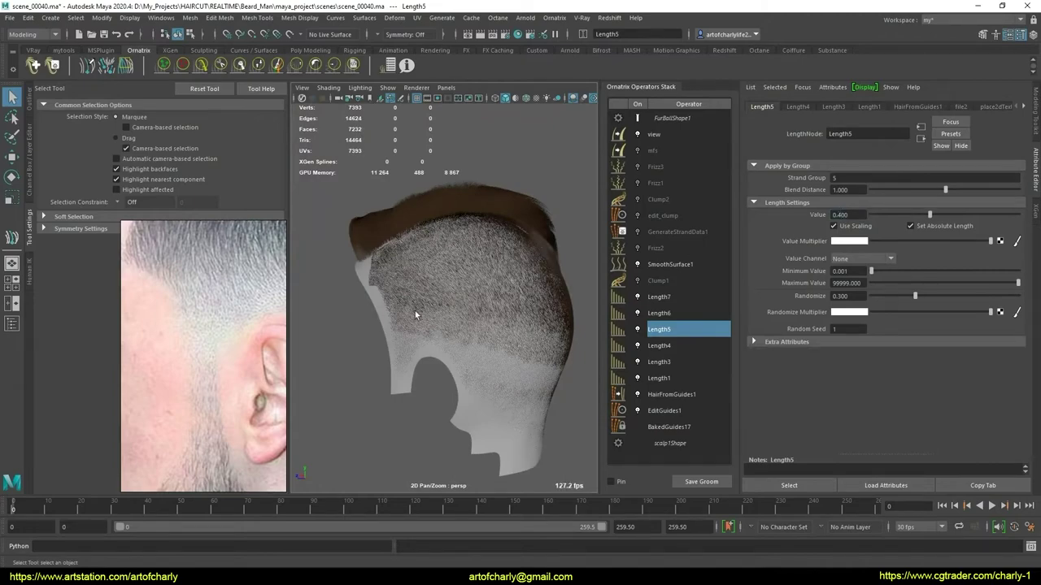
pyautogui.scroll(3, 415, 311)
pyautogui.moveTo(415, 311)
pyautogui.keyDown('alt'); pyautogui.mouseDown()
pyautogui.moveTo(473, 345)
pyautogui.moveTo(379, 327)
pyautogui.moveTo(456, 343)
pyautogui.moveTo(421, 353)
pyautogui.moveTo(656, 385)
pyautogui.mouseUp(); pyautogui.keyUp('alt')
# Switch off Length1 and view the unfaded hair from the back
pyautogui.click(666, 364)
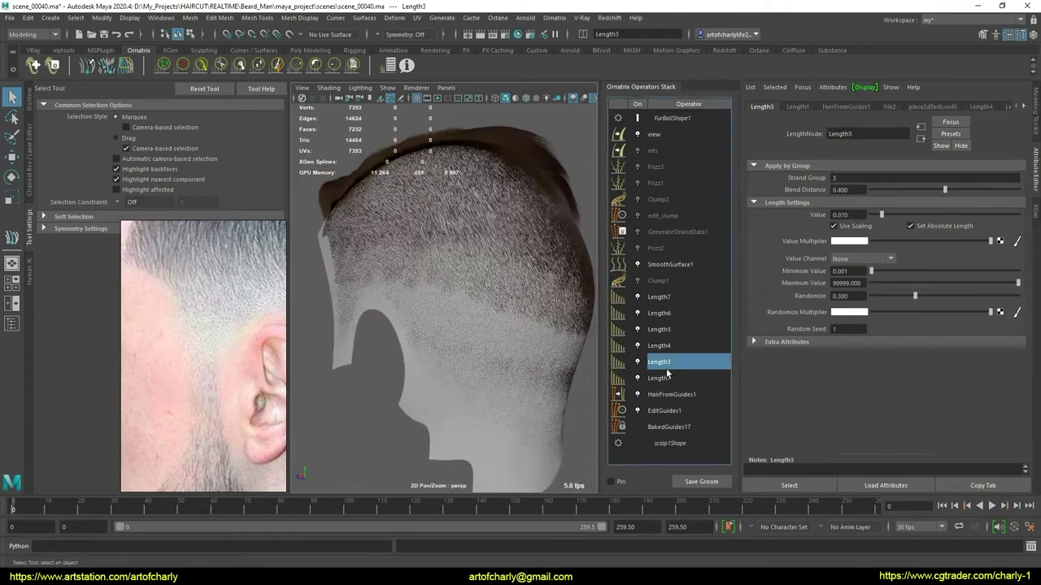
pyautogui.click(669, 379)
pyautogui.click(641, 379)
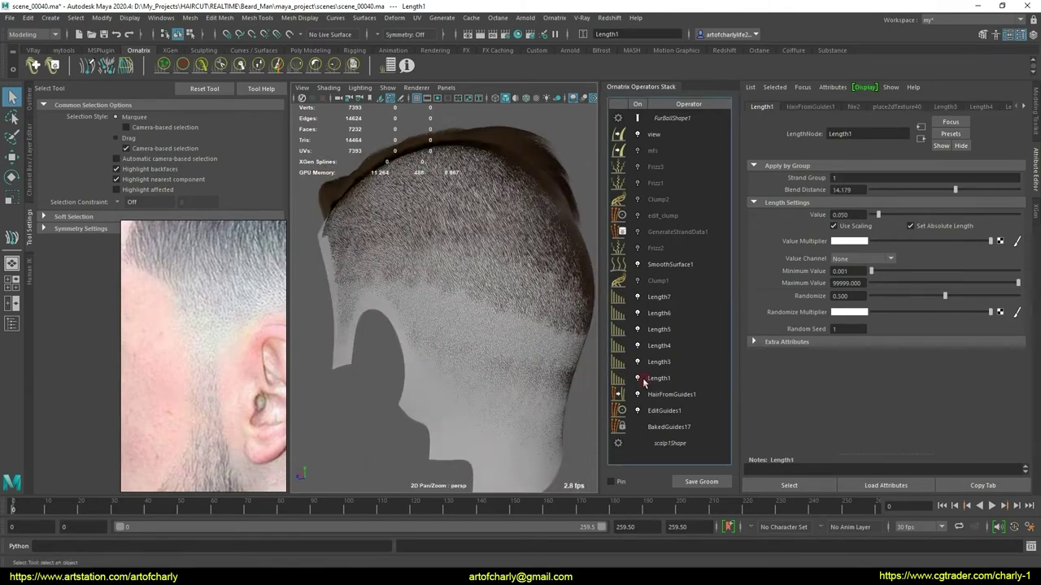
pyautogui.moveTo(452, 368)
pyautogui.keyDown('alt'); pyautogui.mouseDown()
pyautogui.moveTo(487, 349)
pyautogui.moveTo(482, 384)
pyautogui.moveTo(496, 312)
pyautogui.moveTo(480, 365)
pyautogui.moveTo(402, 360)
pyautogui.moveTo(441, 372)
pyautogui.moveTo(418, 336)
pyautogui.moveTo(517, 355)
pyautogui.mouseUp(); pyautogui.keyUp('alt')
# Inspect the EditGuides1 guides and the HairFromGuides1 operator settings
pyautogui.click(665, 410)
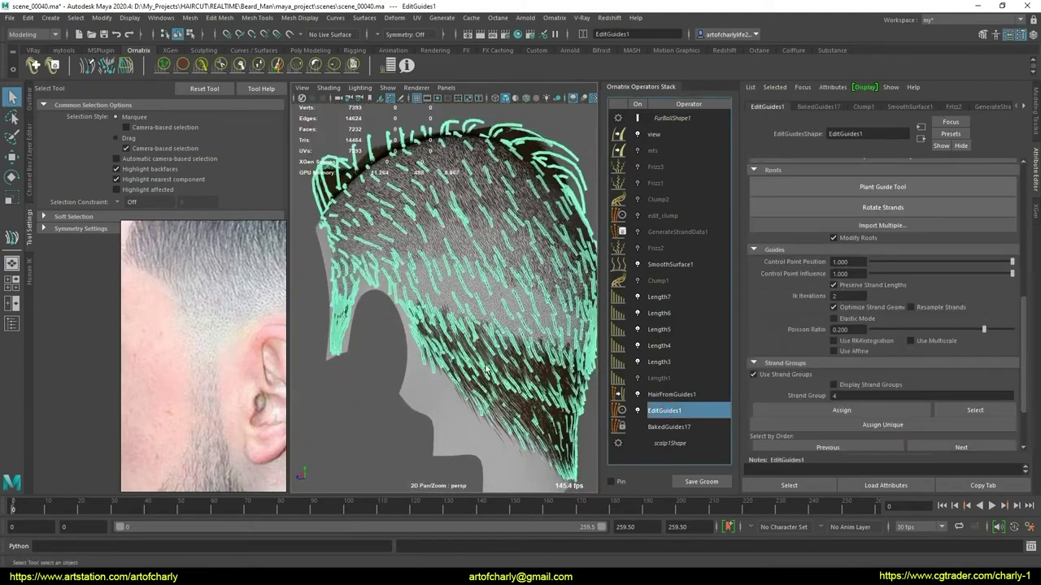
pyautogui.scroll(3, 427, 338)
pyautogui.scroll(2, 427, 337)
pyautogui.scroll(2, 427, 337)
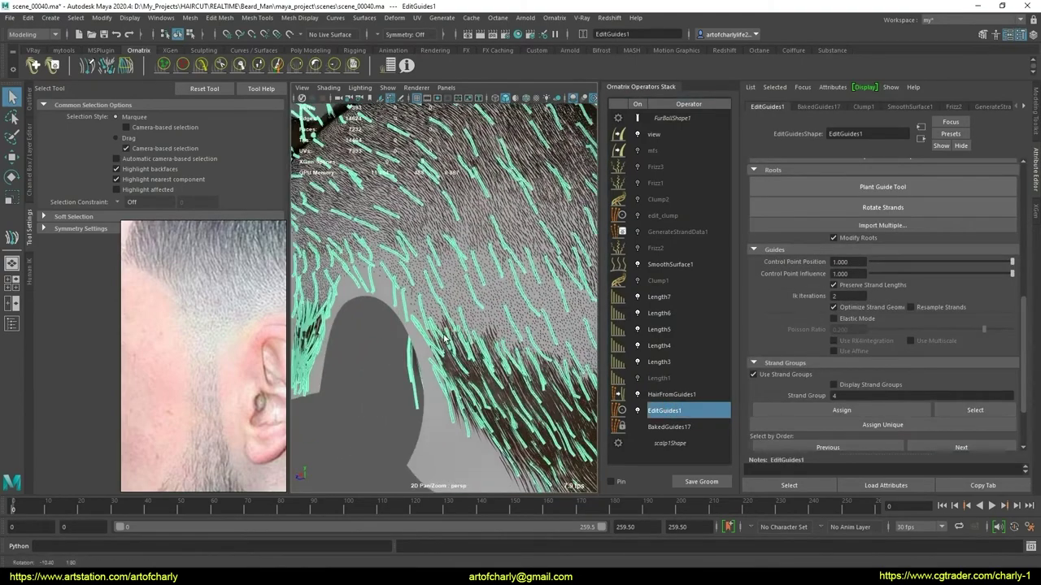
pyautogui.scroll(1, 500, 345)
pyautogui.scroll(1, 471, 345)
pyautogui.scroll(2, 455, 341)
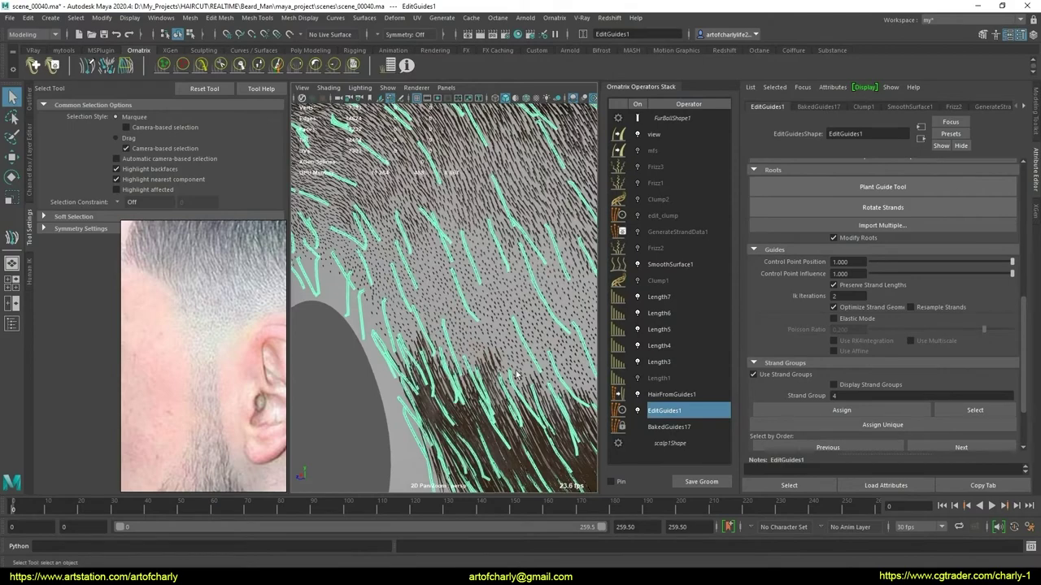
pyautogui.click(680, 396)
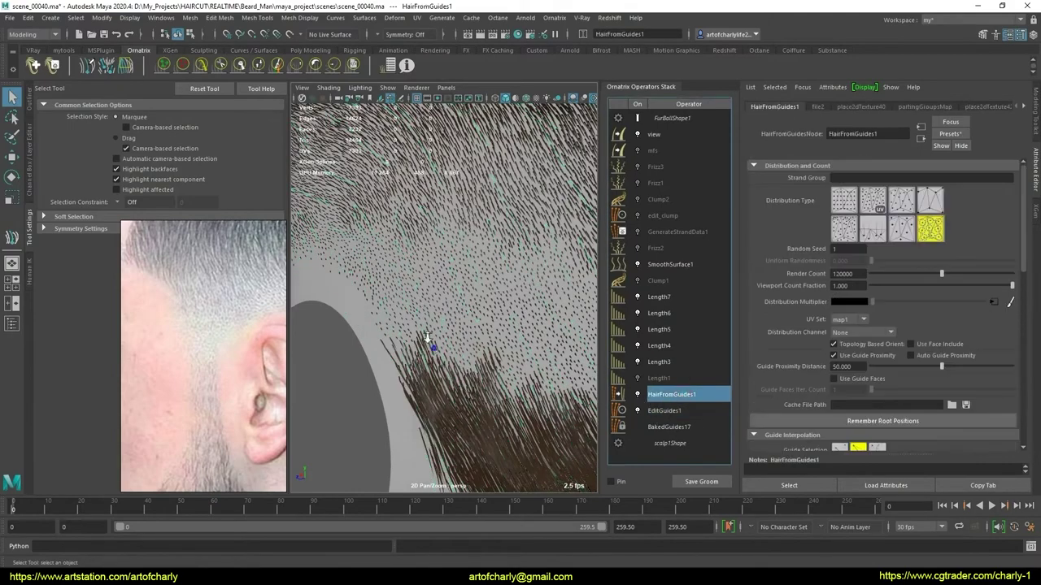
pyautogui.scroll(-5, 427, 337)
# Re-enable Length1 and set its blend distance to 15
pyautogui.click(666, 378)
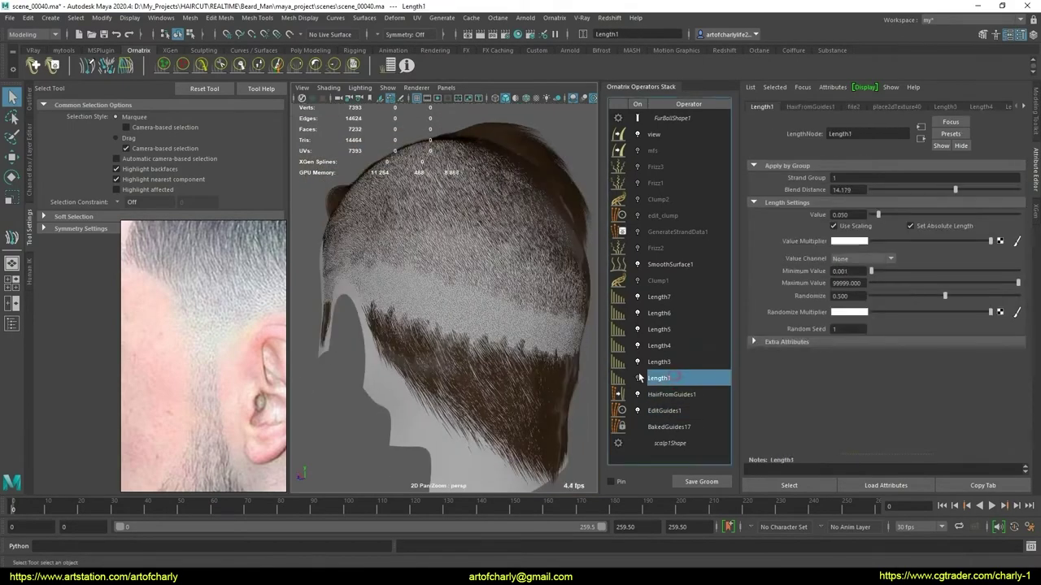
pyautogui.moveTo(464, 353)
pyautogui.keyDown('alt'); pyautogui.mouseDown()
pyautogui.moveTo(539, 366)
pyautogui.moveTo(853, 237)
pyautogui.mouseUp(); pyautogui.keyUp('alt')
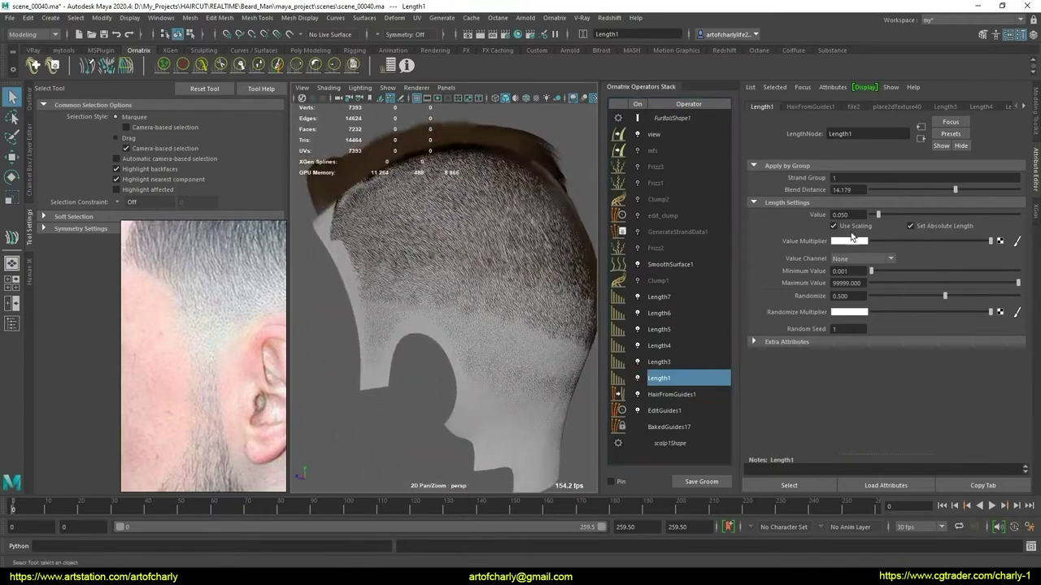
pyautogui.moveTo(861, 190); pyautogui.dragTo(807, 195)
pyautogui.press('Return')
pyautogui.scroll(2, 488, 302)
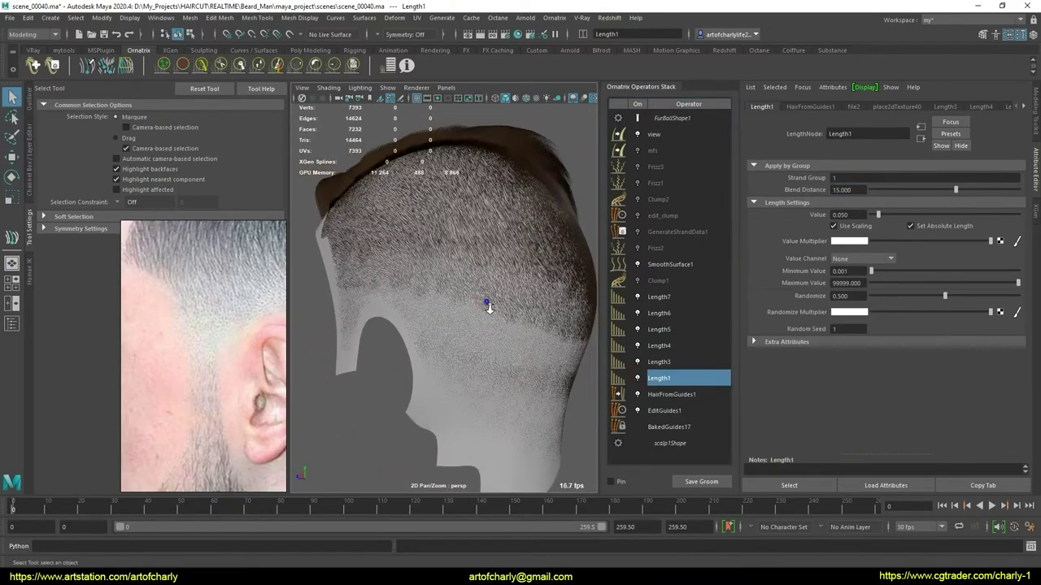
pyautogui.scroll(3, 488, 302)
# Set Length3's blend distance to 3, after first trying 1
pyautogui.click(659, 361)
pyautogui.moveTo(846, 192); pyautogui.dragTo(823, 192)
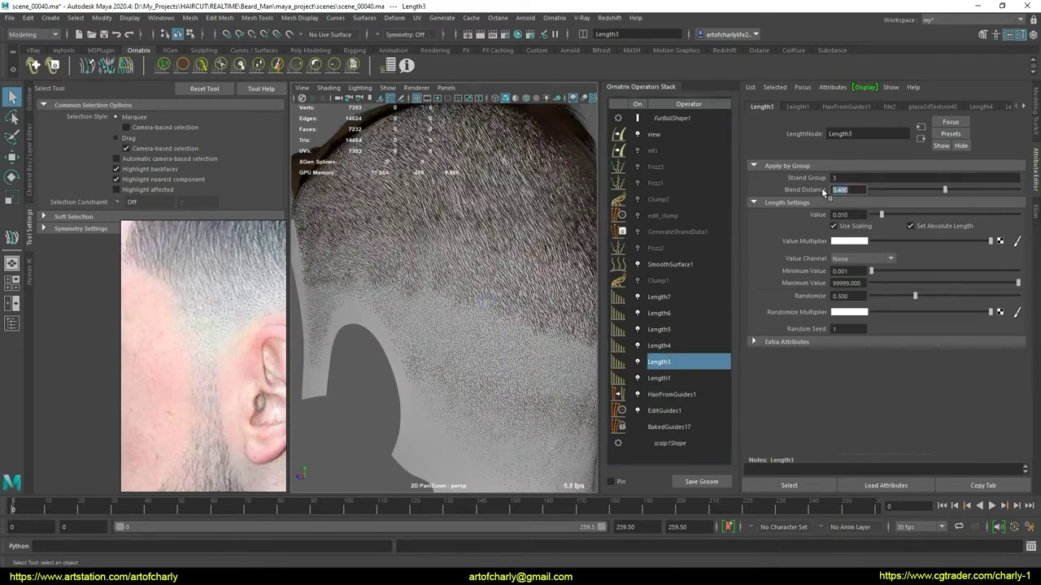
pyautogui.write('1.000')
pyautogui.press('Return')
pyautogui.scroll(-3, 483, 370)
pyautogui.scroll(-3, 441, 350)
pyautogui.keyDown('alt'); pyautogui.moveTo(442, 350); pyautogui.dragTo(463, 372); pyautogui.keyUp('alt')
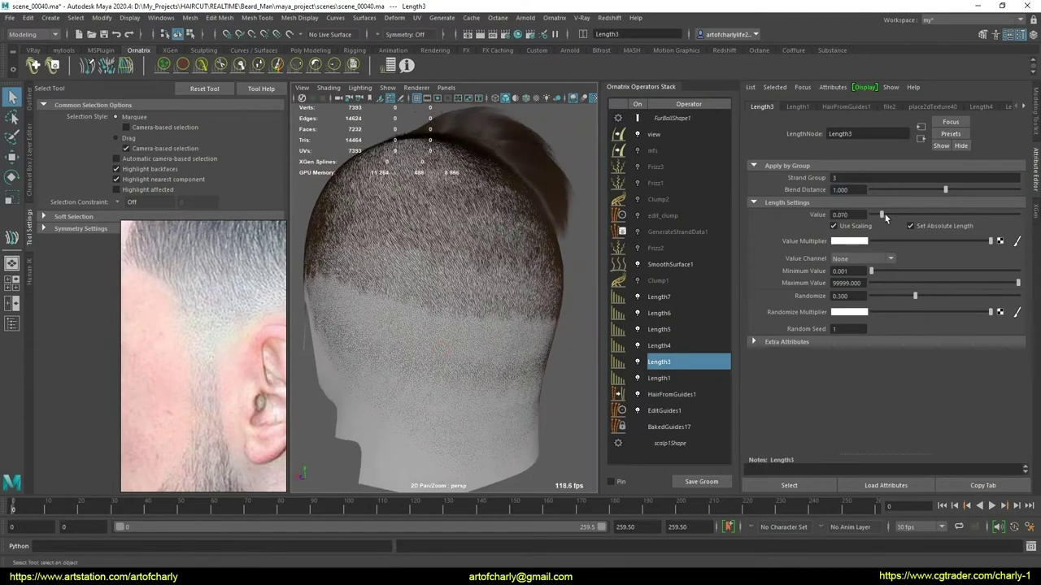
pyautogui.moveTo(846, 190); pyautogui.dragTo(816, 189)
pyautogui.write('2.000')
pyautogui.keyDown('alt'); pyautogui.moveTo(475, 367); pyautogui.dragTo(520, 350); pyautogui.keyUp('alt')
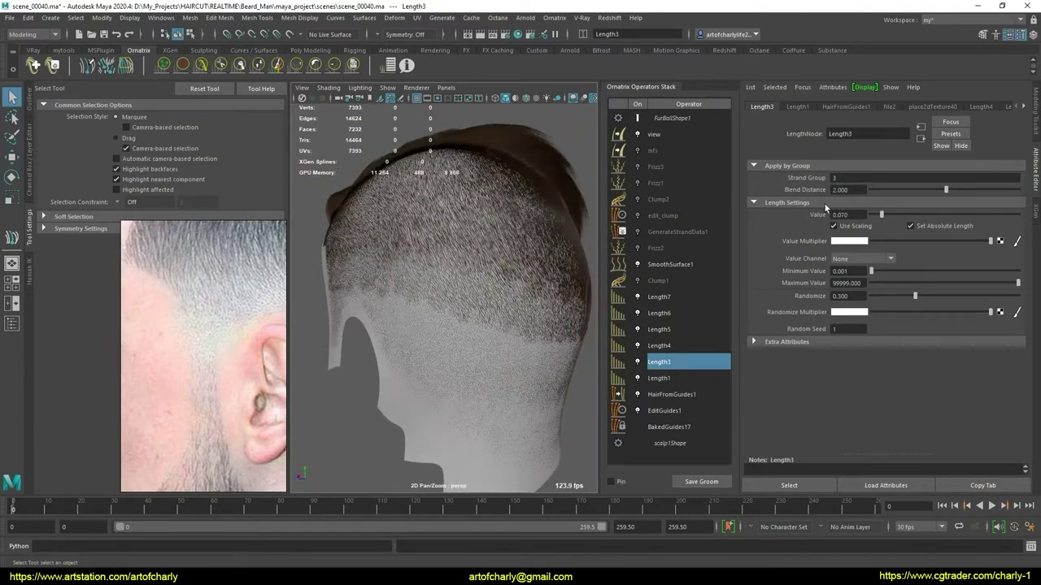
pyautogui.moveTo(850, 190); pyautogui.dragTo(743, 195)
pyautogui.press('Return')
pyautogui.moveTo(490, 290)
pyautogui.keyDown('alt'); pyautogui.mouseDown()
pyautogui.moveTo(474, 381)
pyautogui.moveTo(488, 341)
pyautogui.mouseUp(); pyautogui.keyUp('alt')
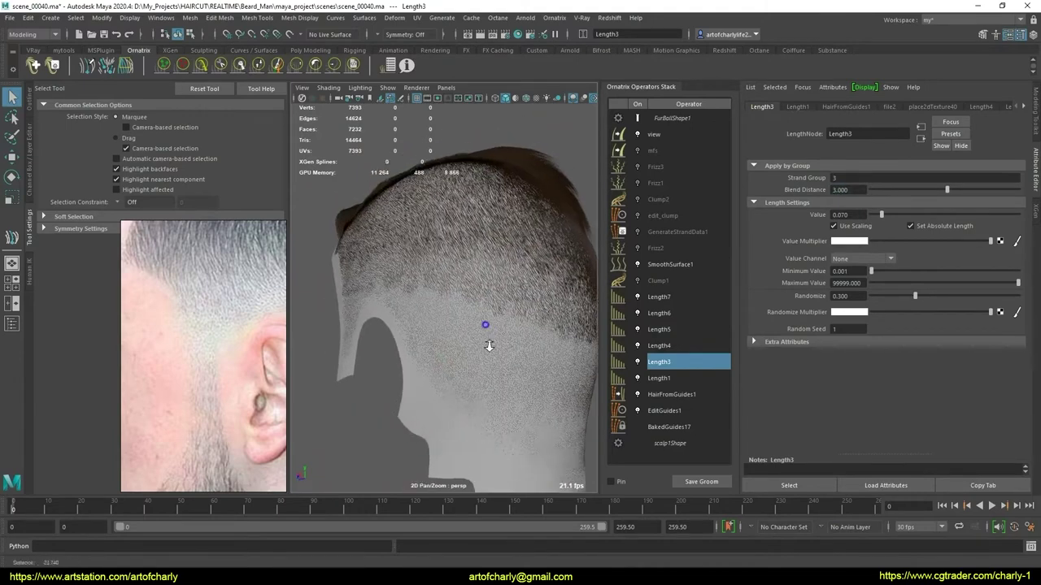
pyautogui.scroll(3, 487, 342)
# Set Length4's blend distance to 1.5, after trying 2 and 1
pyautogui.click(690, 341)
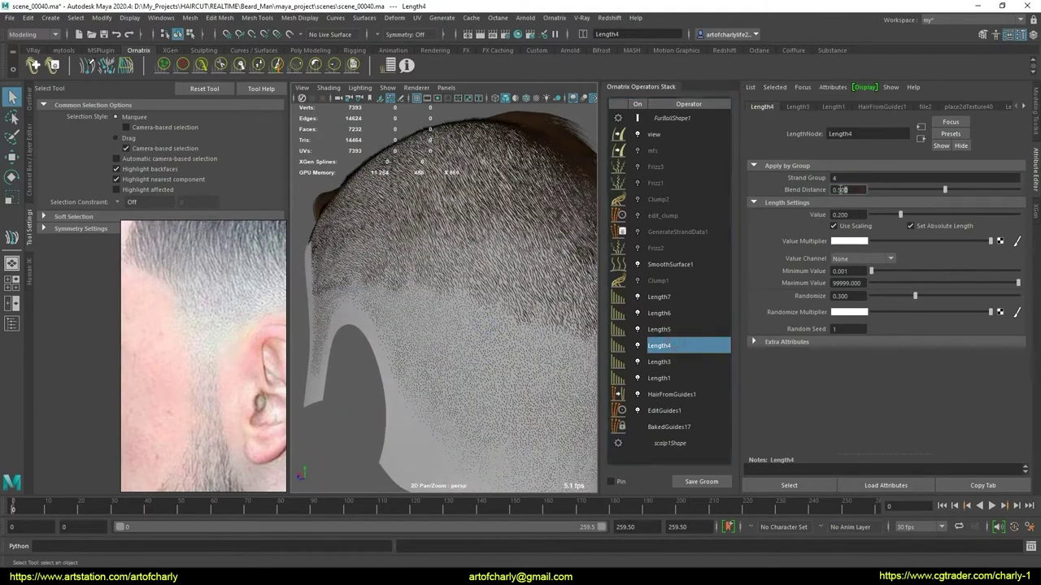
pyautogui.write('2.000')
pyautogui.press('Return')
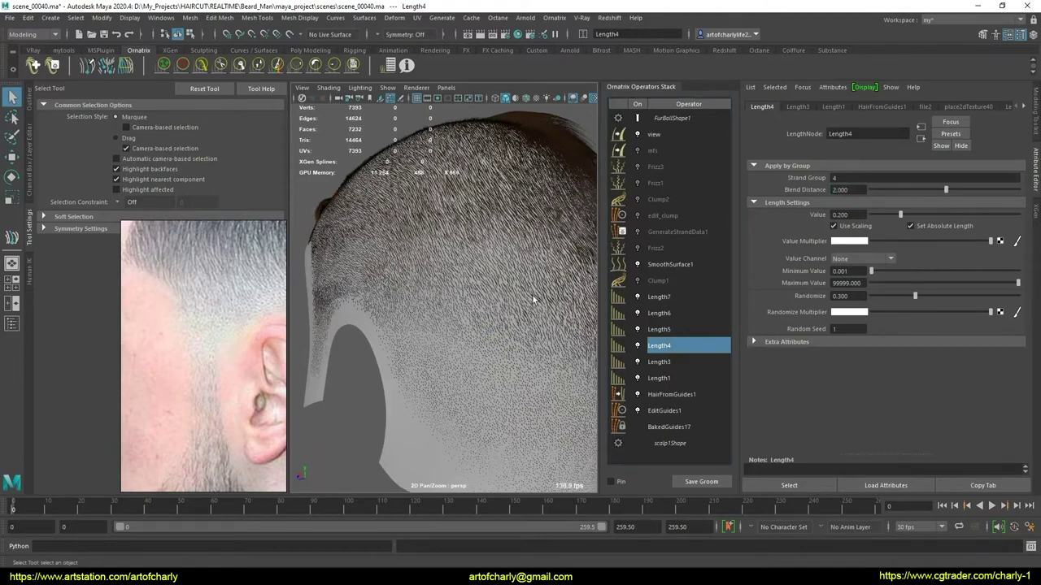
pyautogui.keyDown('alt'); pyautogui.moveTo(532, 294); pyautogui.dragTo(485, 340); pyautogui.keyUp('alt')
pyautogui.keyDown('alt'); pyautogui.moveTo(485, 340); pyautogui.dragTo(488, 404, button='right'); pyautogui.keyUp('alt')
pyautogui.write('1')
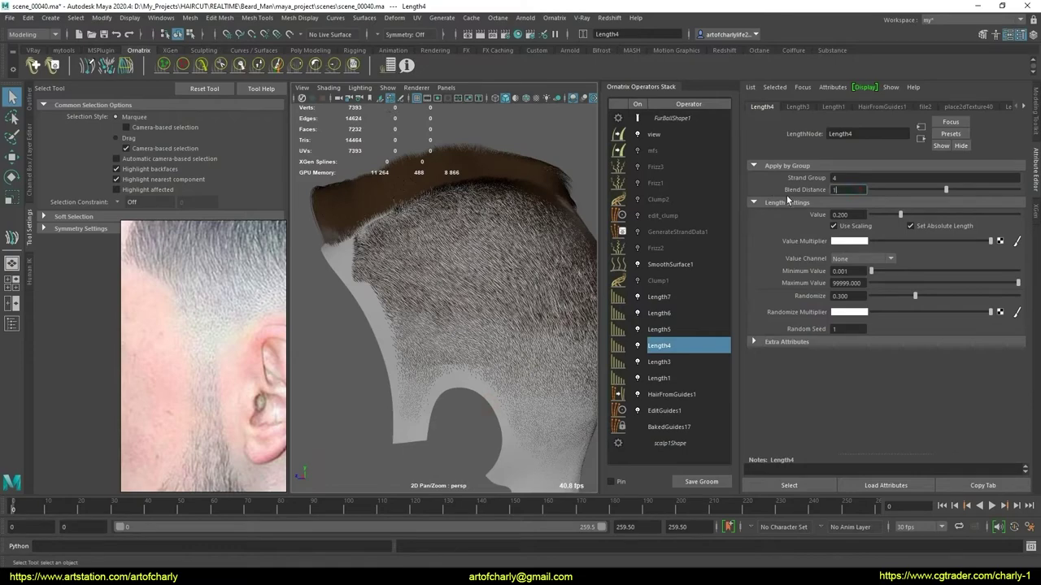
pyautogui.press('Return')
pyautogui.keyDown('alt'); pyautogui.moveTo(519, 336); pyautogui.dragTo(493, 355); pyautogui.keyUp('alt')
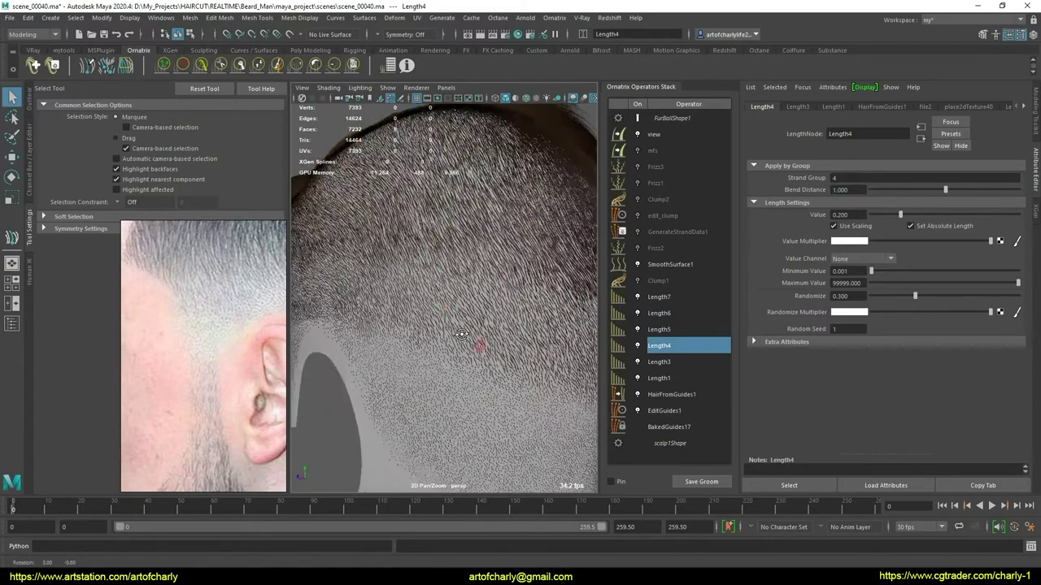
pyautogui.click(851, 189)
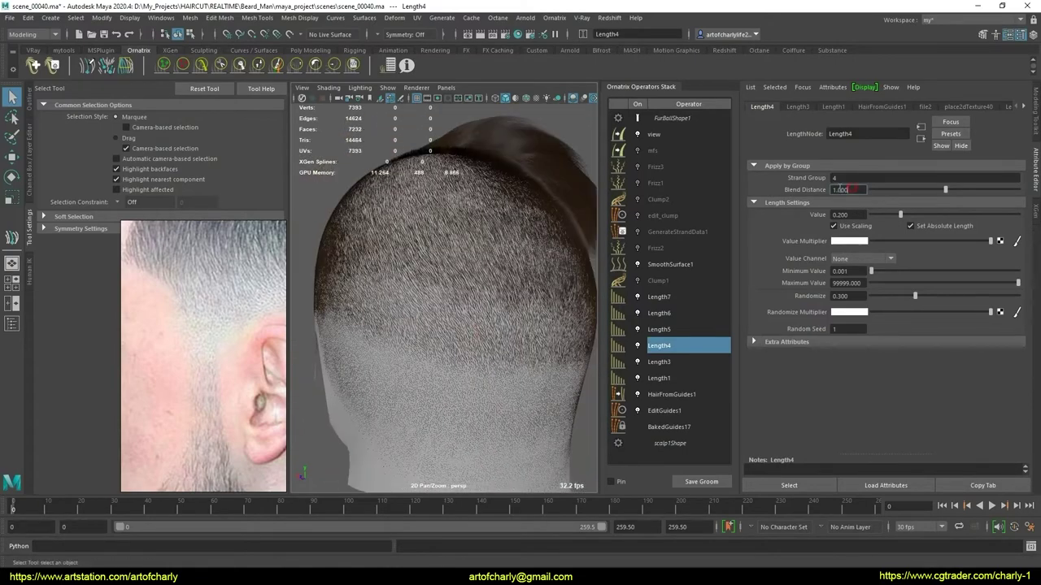
pyautogui.write('1.5')
pyautogui.press('Return')
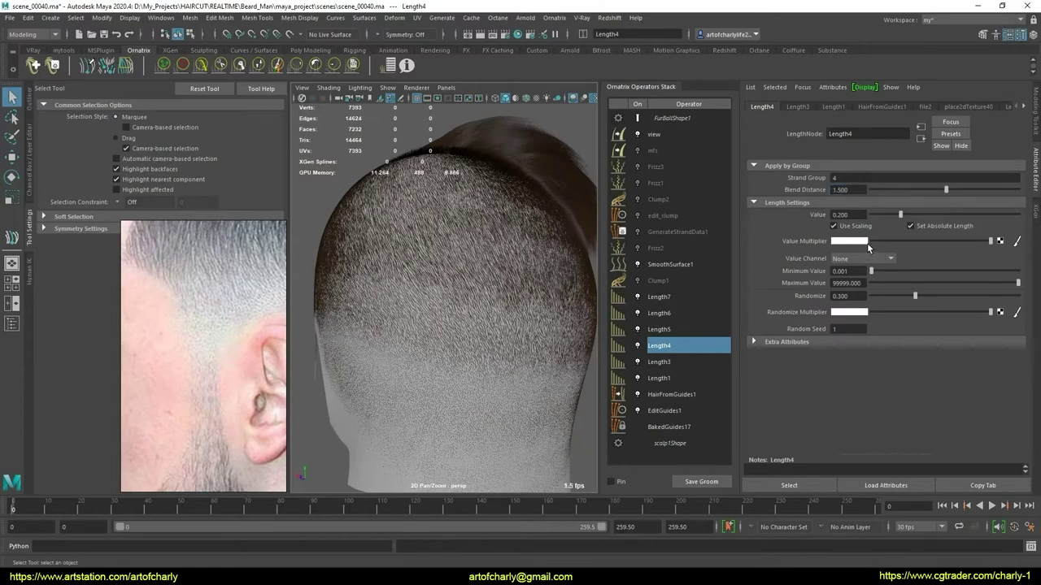
pyautogui.moveTo(481, 365)
pyautogui.keyDown('alt'); pyautogui.mouseDown()
pyautogui.moveTo(459, 371)
pyautogui.moveTo(504, 329)
pyautogui.moveTo(477, 344)
pyautogui.mouseUp(); pyautogui.keyUp('alt')
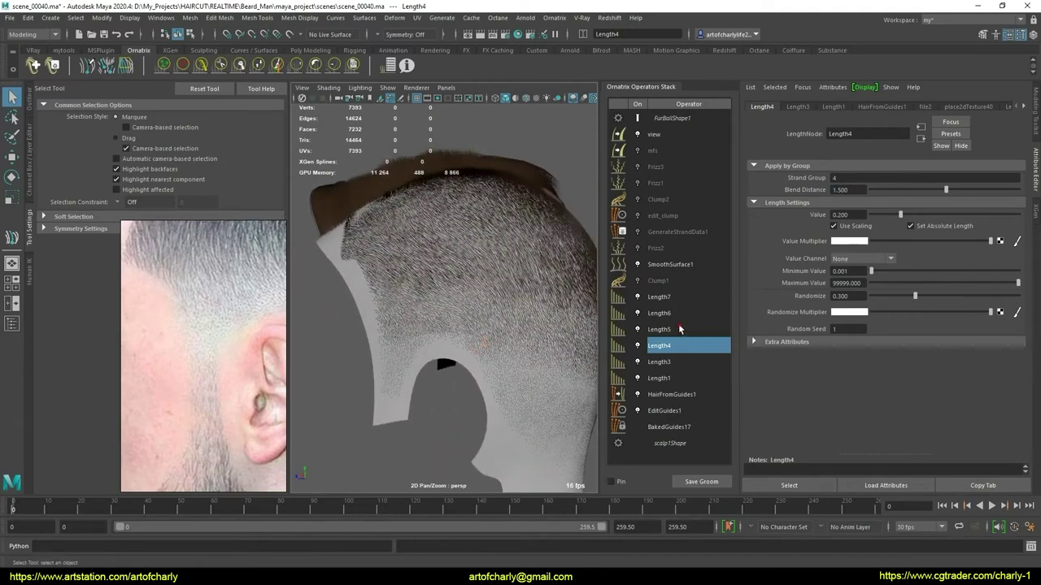
# Set the Length5 operator's blend distance to 2, then change it to 1.5
pyautogui.click(654, 329)
pyautogui.doubleClick(842, 189)
pyautogui.write('2')
pyautogui.press('Return')
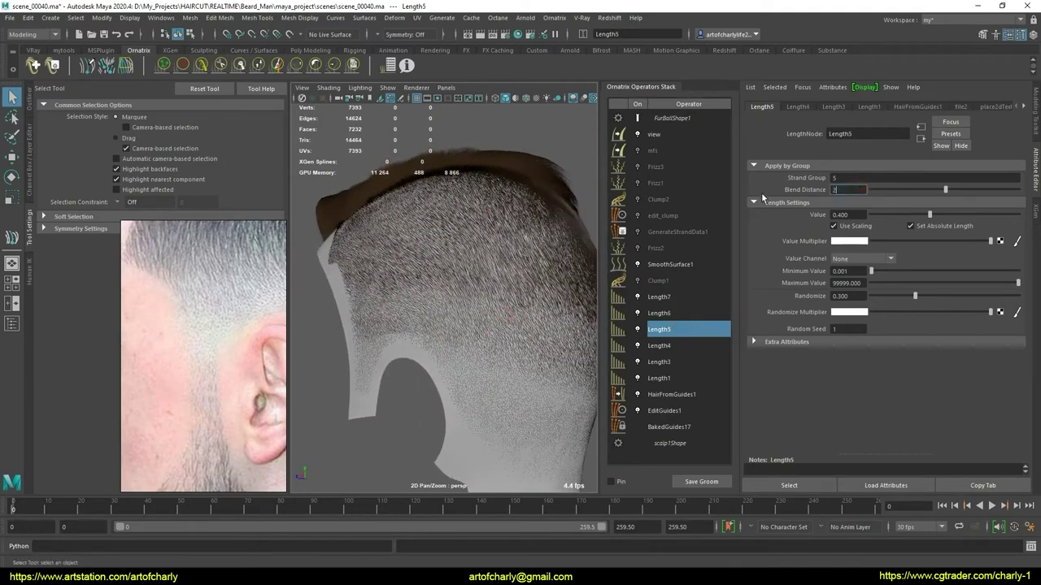
pyautogui.moveTo(517, 301)
pyautogui.keyDown('alt'); pyautogui.mouseDown()
pyautogui.moveTo(465, 295)
pyautogui.moveTo(492, 307)
pyautogui.moveTo(513, 302)
pyautogui.mouseUp(); pyautogui.keyUp('alt')
pyautogui.hotkey('shift', 'Tab')
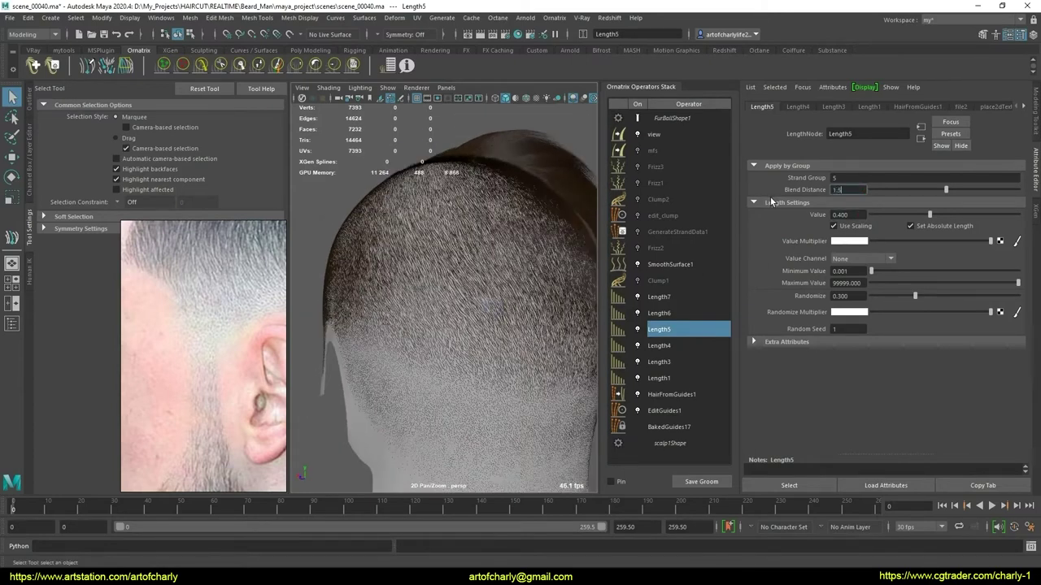
pyautogui.press('Return')
# Orbit and zoom around the back of the head to inspect the softened nape fade
pyautogui.keyDown('alt'); pyautogui.moveTo(442, 367); pyautogui.dragTo(483, 391, button='middle'); pyautogui.keyUp('alt')
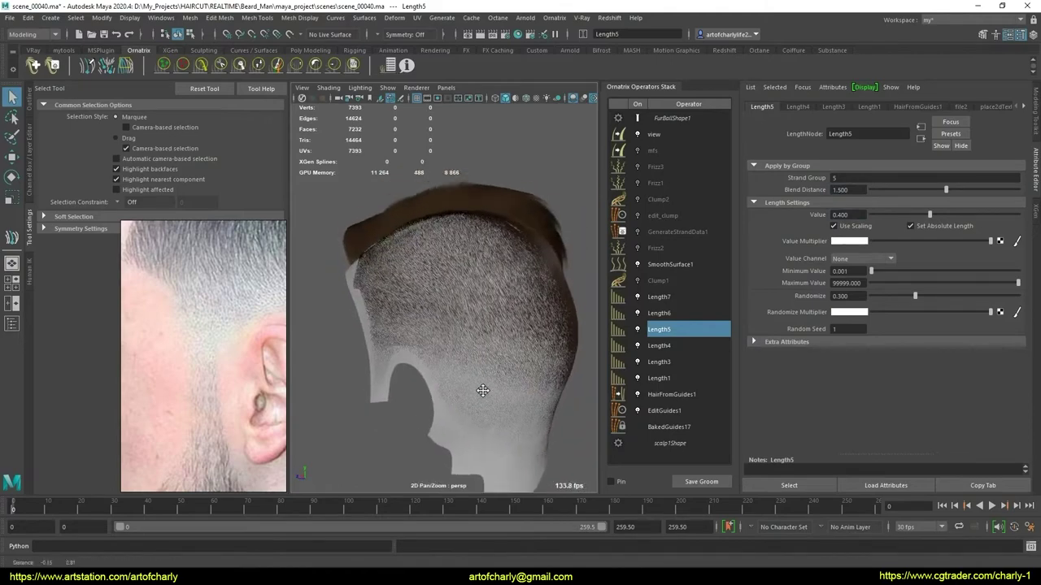
pyautogui.scroll(3, 483, 391)
pyautogui.scroll(3, 488, 398)
pyautogui.scroll(3, 492, 402)
pyautogui.scroll(3, 500, 405)
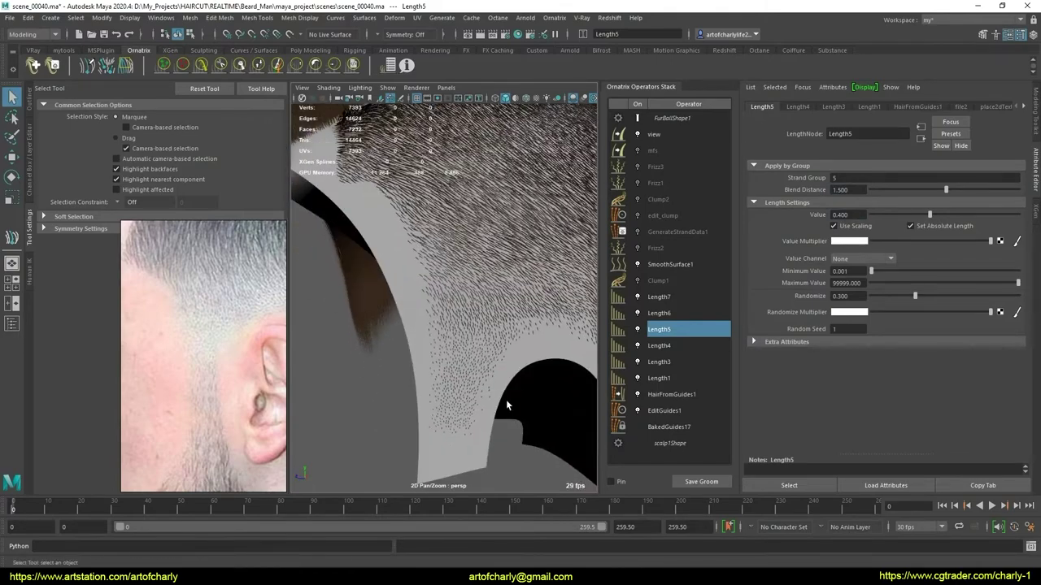
pyautogui.scroll(-2, 466, 359)
pyautogui.scroll(-5, 472, 372)
pyautogui.moveTo(518, 395)
pyautogui.keyDown('alt'); pyautogui.mouseDown()
pyautogui.moveTo(456, 391)
pyautogui.moveTo(490, 404)
pyautogui.moveTo(454, 351)
pyautogui.mouseUp(); pyautogui.keyUp('alt')
pyautogui.scroll(3, 464, 352)
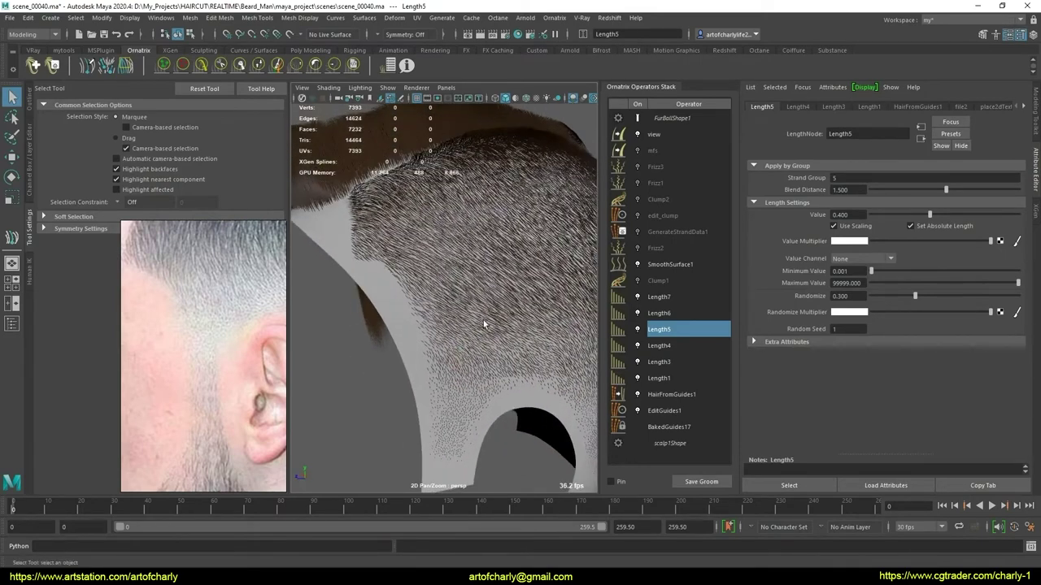
pyautogui.scroll(-2, 212, 315)
pyautogui.scroll(-1, 223, 286)
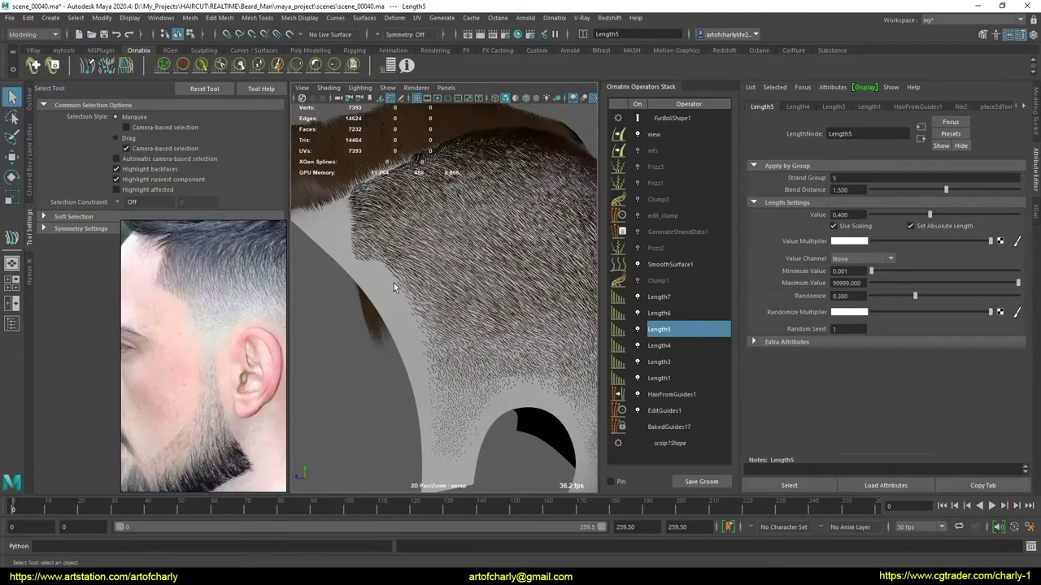
pyautogui.moveTo(394, 283)
pyautogui.keyDown('alt'); pyautogui.mouseDown()
pyautogui.moveTo(395, 301)
pyautogui.moveTo(387, 239)
pyautogui.mouseUp(); pyautogui.keyUp('alt')
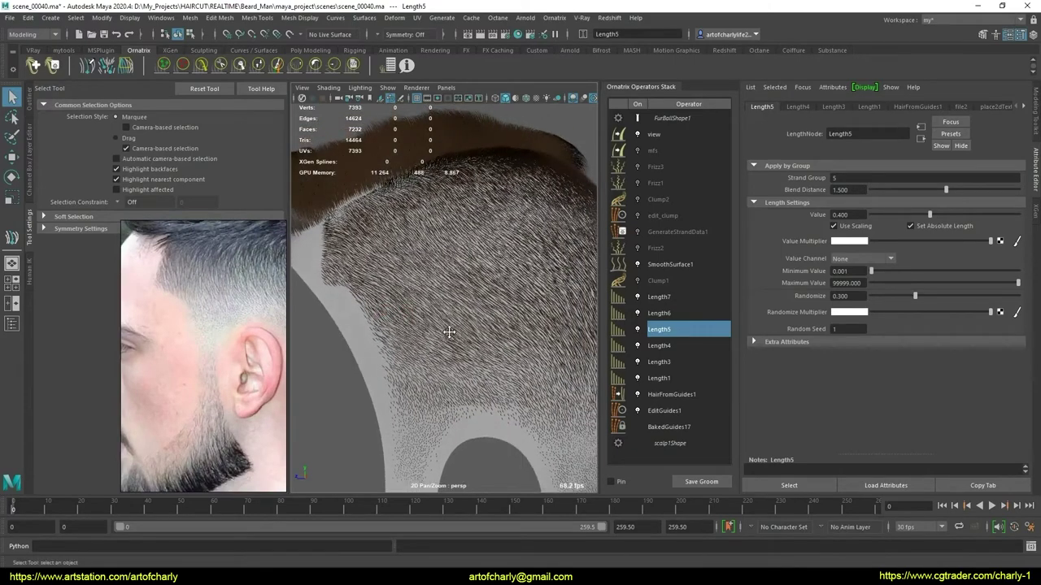
pyautogui.scroll(-3, 449, 331)
pyautogui.moveTo(360, 344)
pyautogui.keyDown('alt'); pyautogui.mouseDown()
pyautogui.moveTo(355, 357)
pyautogui.moveTo(445, 334)
pyautogui.moveTo(430, 332)
pyautogui.mouseUp(); pyautogui.keyUp('alt')
pyautogui.scroll(3, 408, 341)
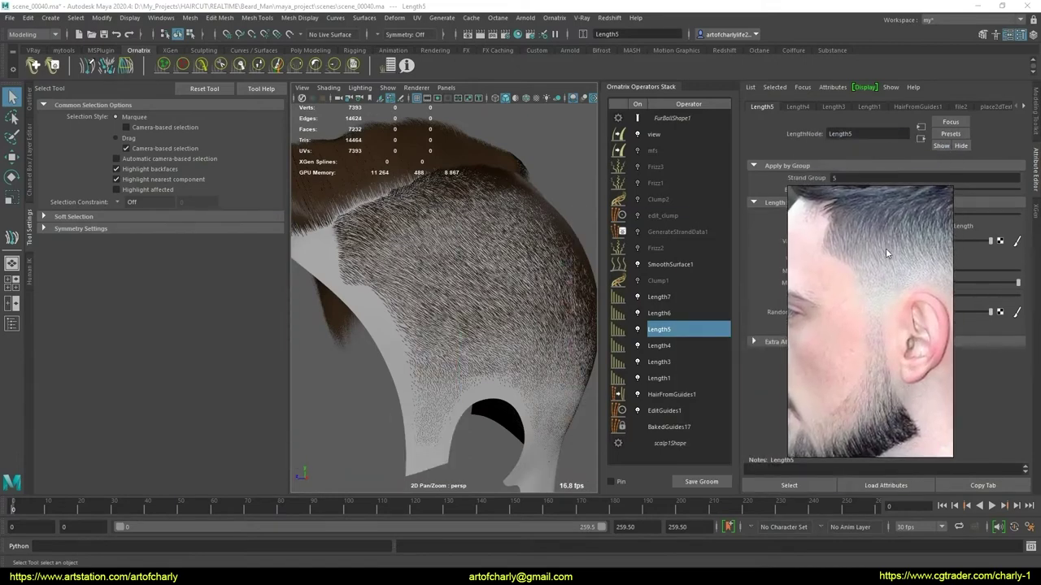
# Orbit around the nape and scalp to compare the fade with the reference photo
pyautogui.keyDown('alt'); pyautogui.moveTo(455, 341); pyautogui.dragTo(487, 357); pyautogui.keyUp('alt')
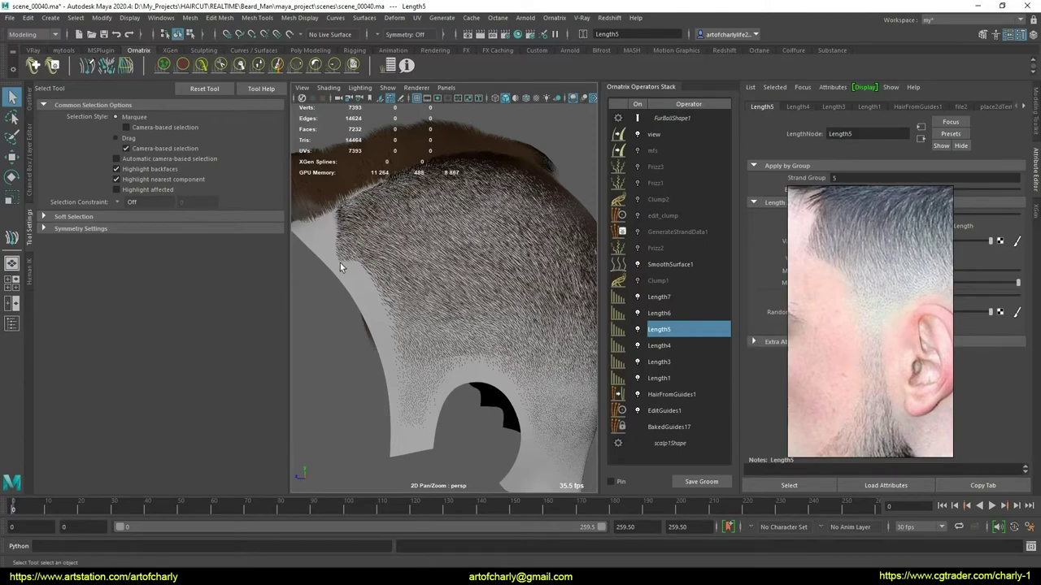
pyautogui.moveTo(340, 262)
pyautogui.keyDown('alt'); pyautogui.mouseDown()
pyautogui.moveTo(493, 301)
pyautogui.moveTo(422, 363)
pyautogui.moveTo(452, 312)
pyautogui.mouseUp(); pyautogui.keyUp('alt')
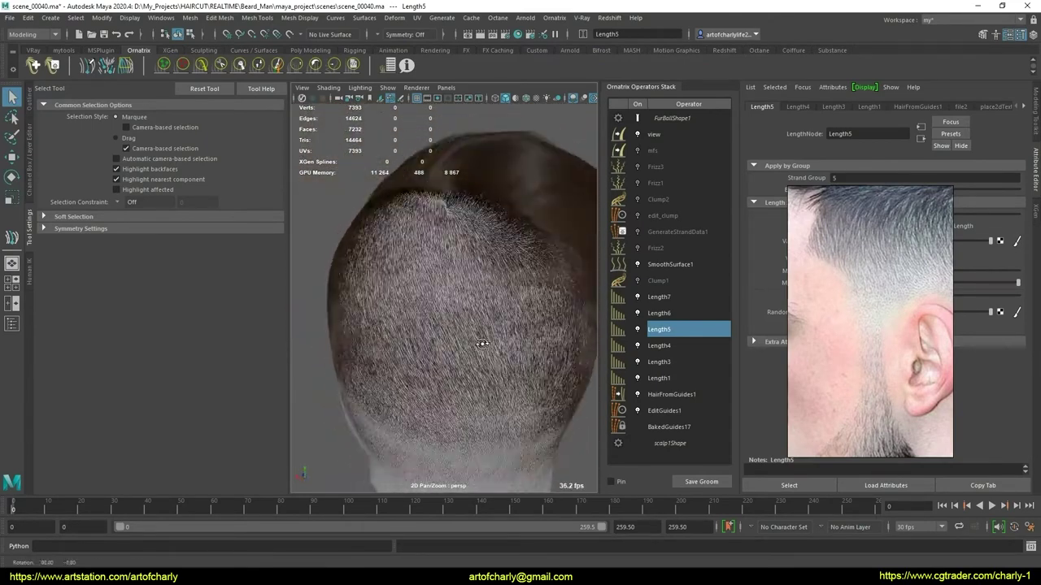
pyautogui.scroll(4, 451, 307)
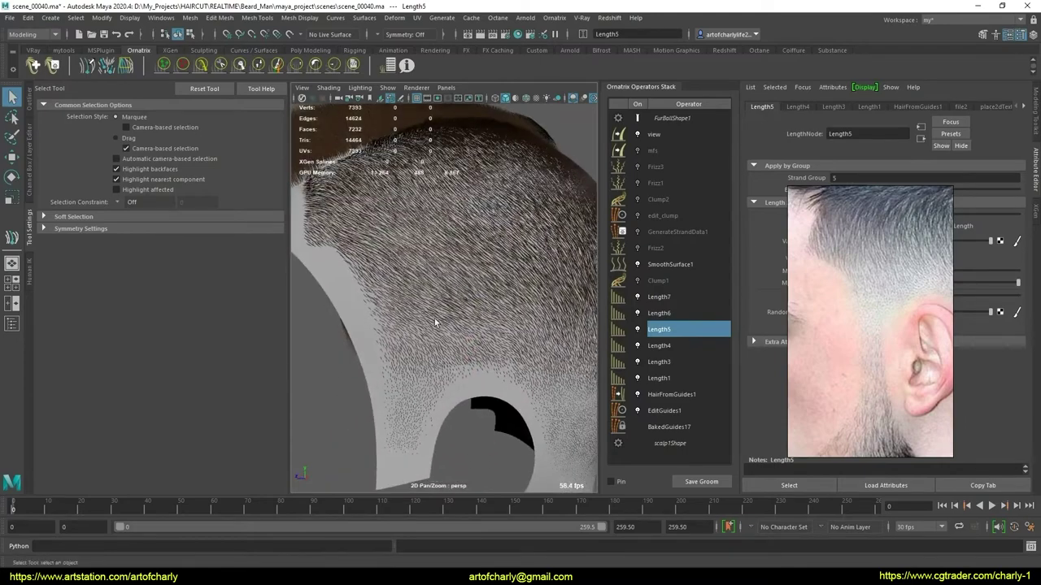
pyautogui.keyDown('alt'); pyautogui.moveTo(461, 354); pyautogui.dragTo(456, 355); pyautogui.keyUp('alt')
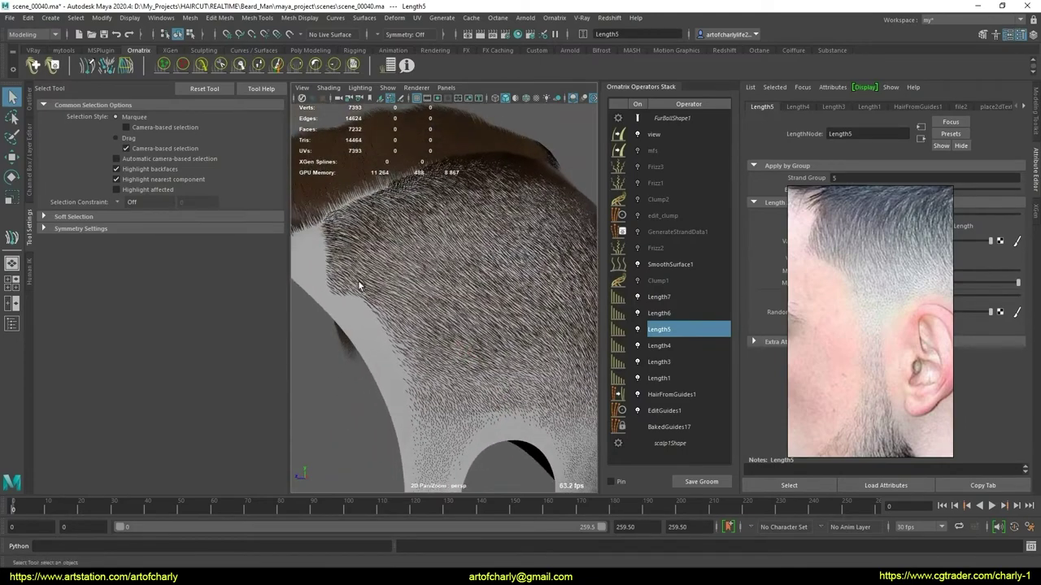
pyautogui.keyDown('alt'); pyautogui.moveTo(509, 304); pyautogui.dragTo(389, 217); pyautogui.keyUp('alt')
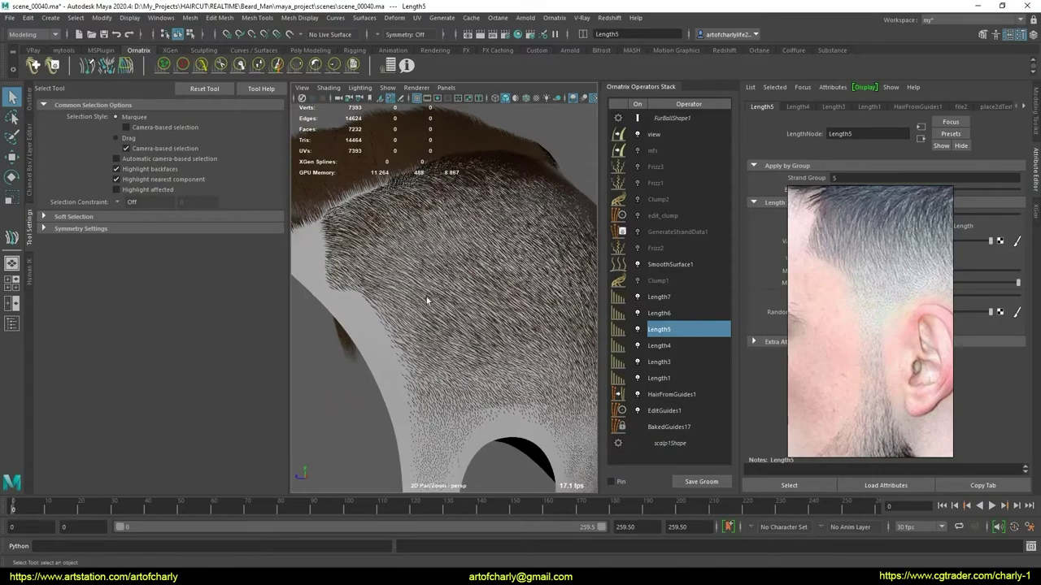
pyautogui.moveTo(426, 297)
pyautogui.keyDown('alt'); pyautogui.mouseDown()
pyautogui.moveTo(455, 350)
pyautogui.moveTo(483, 334)
pyautogui.moveTo(489, 301)
pyautogui.moveTo(577, 291)
pyautogui.moveTo(471, 329)
pyautogui.moveTo(383, 299)
pyautogui.moveTo(447, 325)
pyautogui.moveTo(433, 290)
pyautogui.moveTo(463, 300)
pyautogui.moveTo(532, 288)
pyautogui.moveTo(453, 348)
pyautogui.moveTo(442, 255)
pyautogui.mouseUp(); pyautogui.keyUp('alt')
pyautogui.scroll(5, 439, 265)
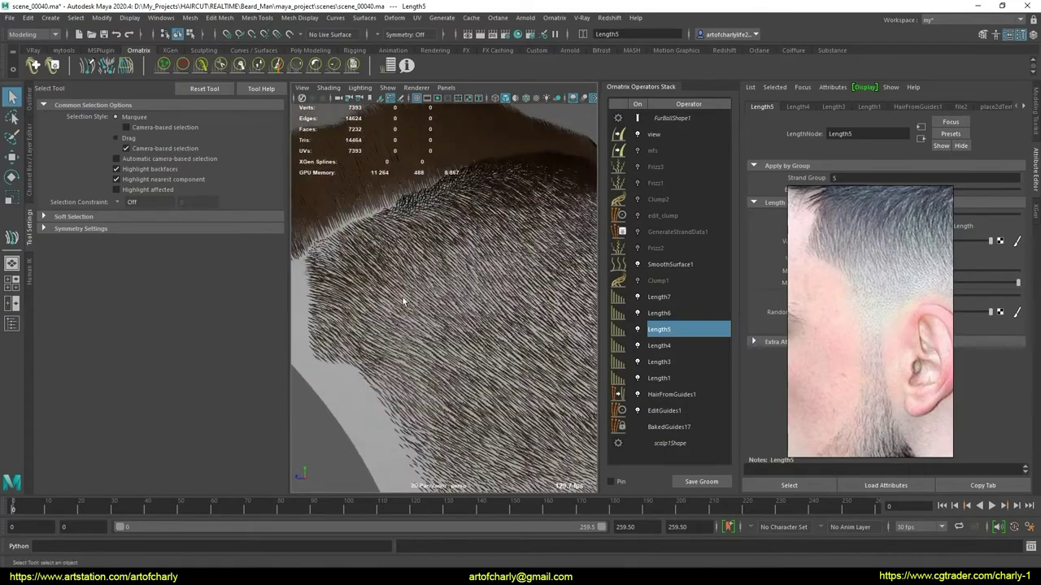
pyautogui.keyDown('alt'); pyautogui.moveTo(398, 359); pyautogui.dragTo(455, 296); pyautogui.keyUp('alt')
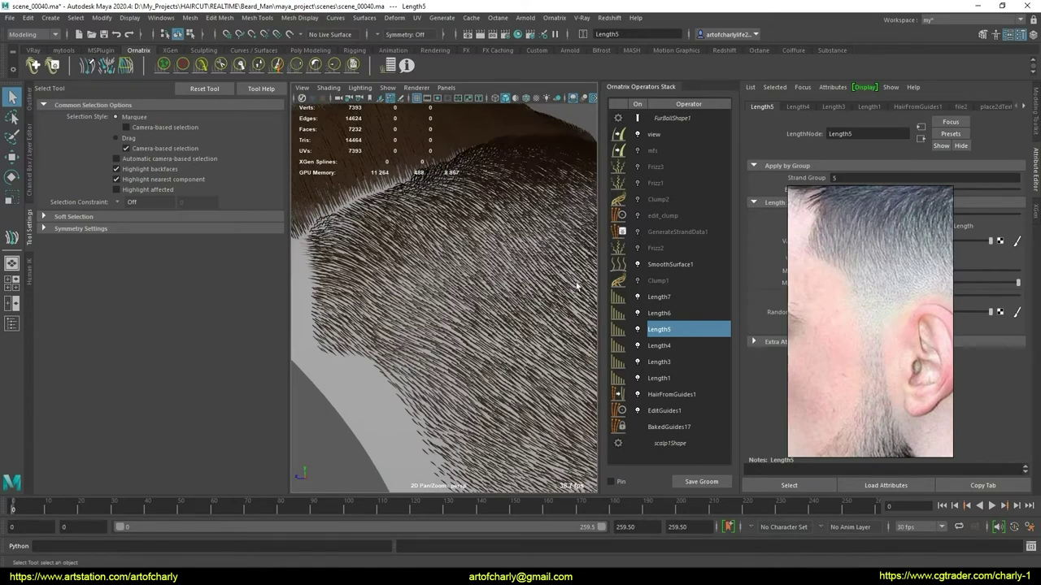
# Save an incremental scene copy, scene_00041.ma, via the mytools shelf, then select Length7
pyautogui.click(64, 50)
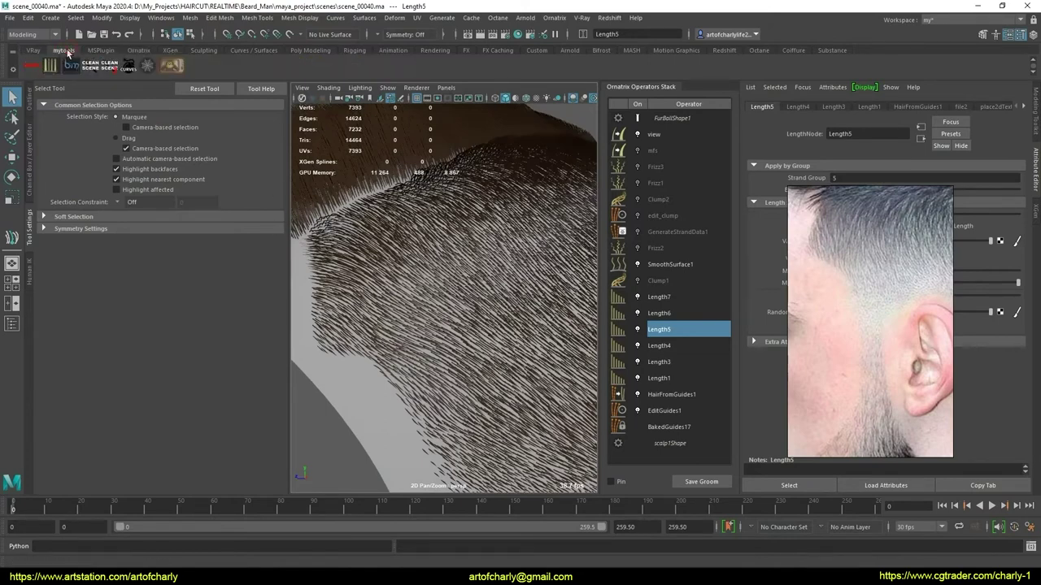
pyautogui.click(34, 68)
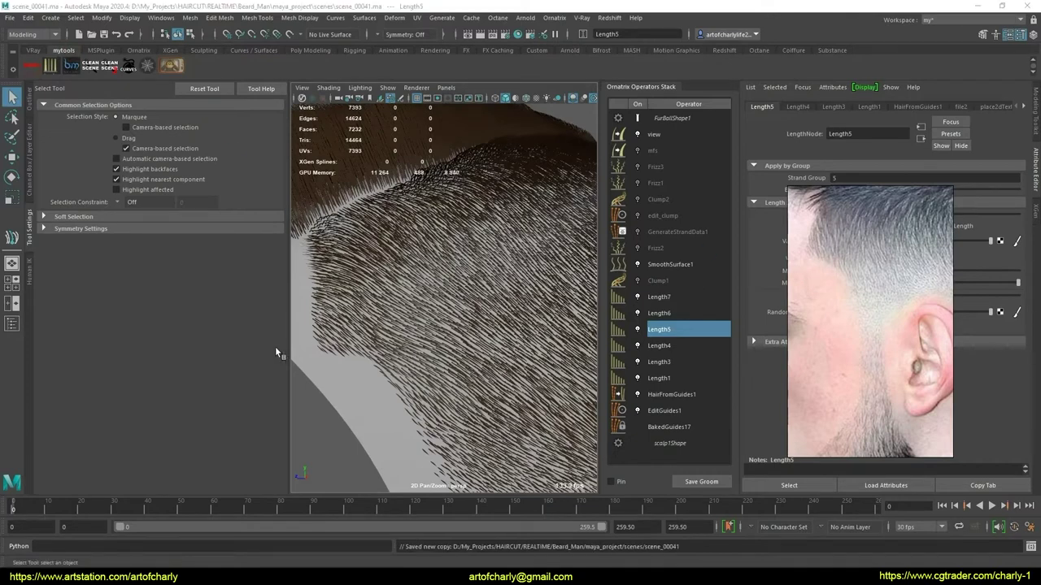
pyautogui.moveTo(448, 368)
pyautogui.keyDown('alt'); pyautogui.mouseDown()
pyautogui.moveTo(456, 384)
pyautogui.moveTo(502, 356)
pyautogui.mouseUp(); pyautogui.keyUp('alt')
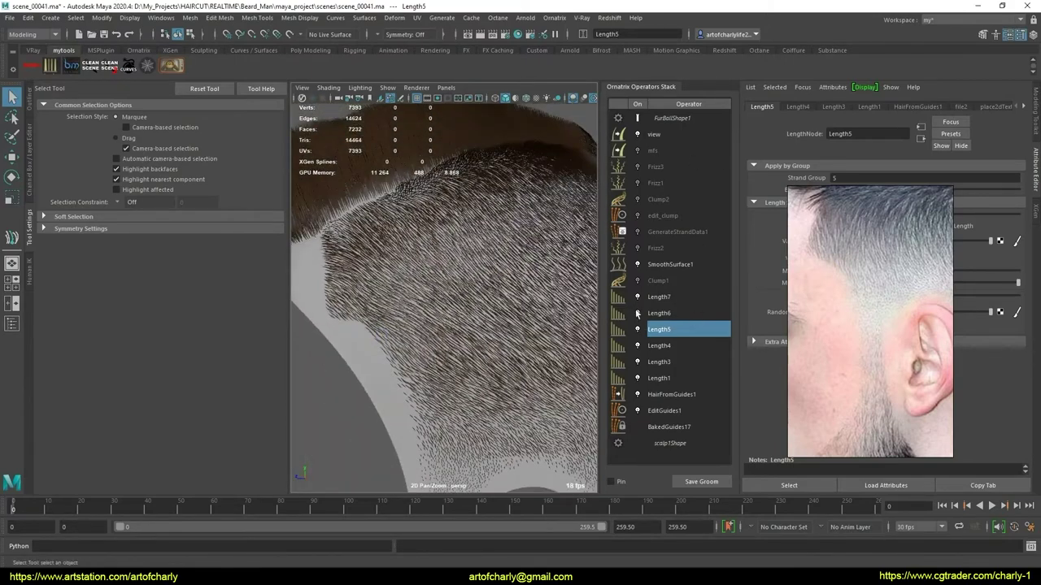
pyautogui.click(672, 298)
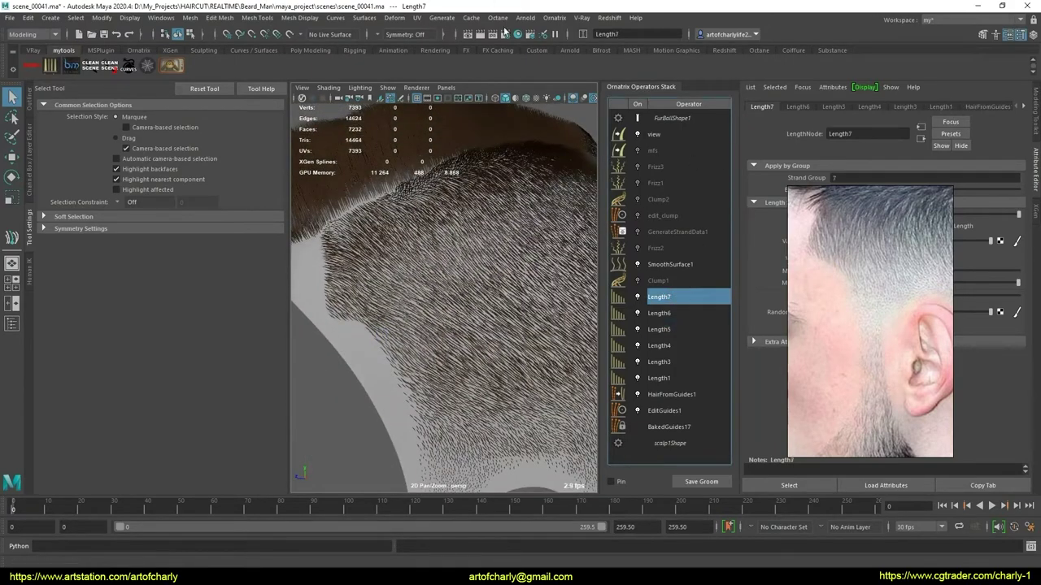
# Set HairFromGuides1's viewport count fraction to 0.1 so only sparse strands display
pyautogui.click(669, 394)
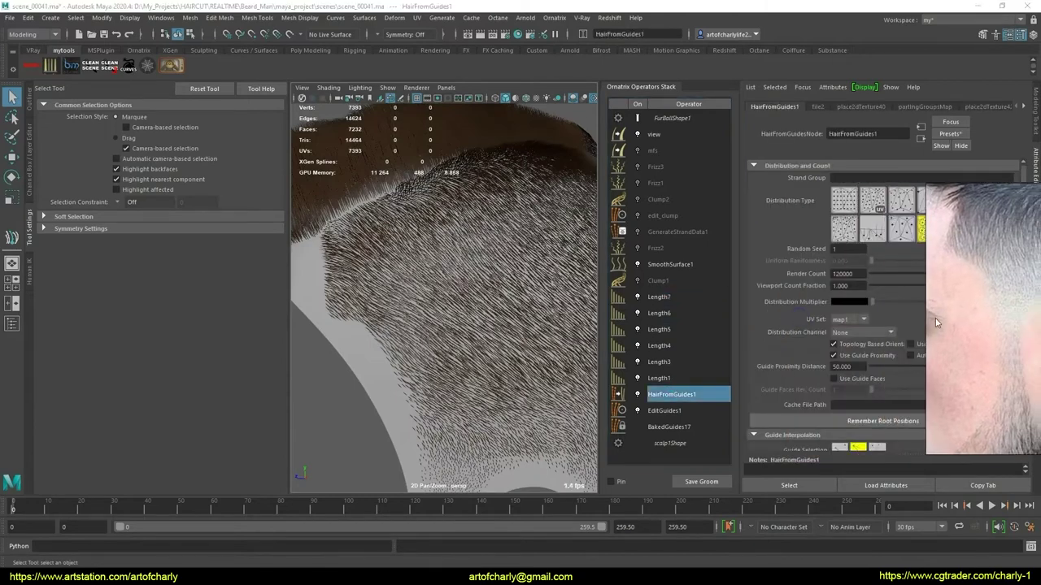
pyautogui.write('0.')
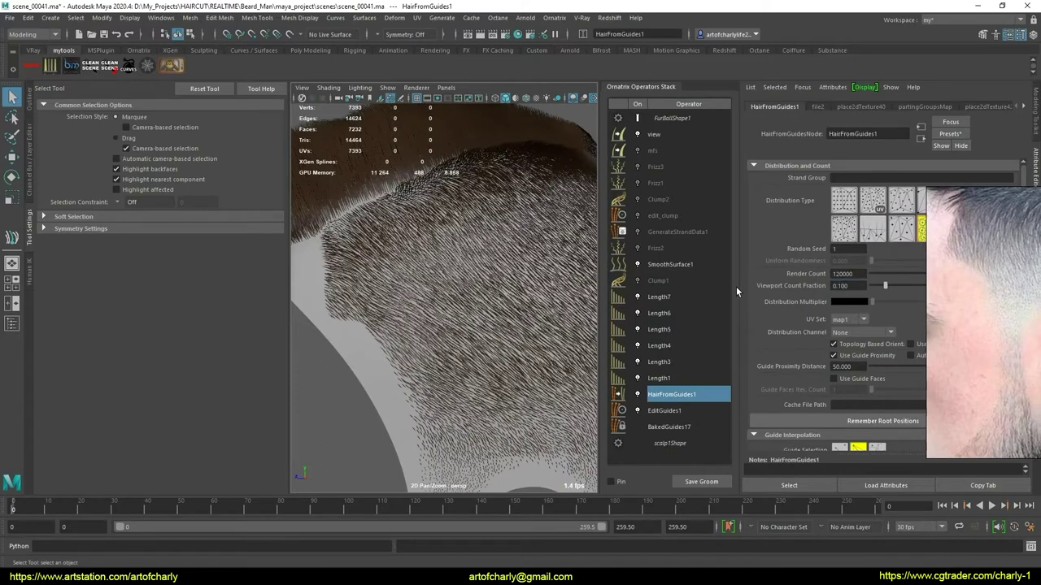
pyautogui.keyDown('alt'); pyautogui.moveTo(445, 265); pyautogui.dragTo(442, 285); pyautogui.keyUp('alt')
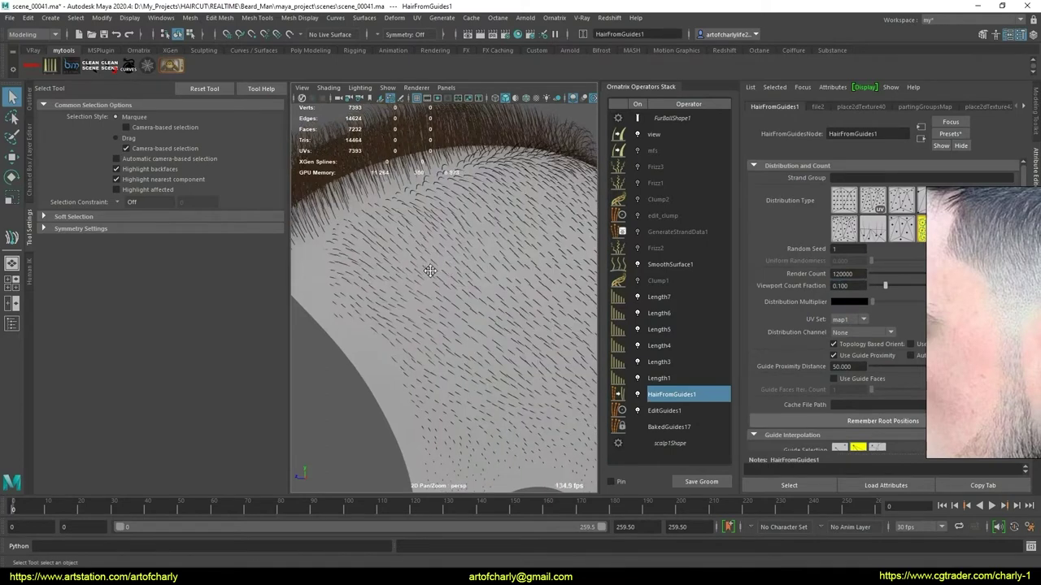
pyautogui.click(659, 297)
# Add a Surface Comb operator above Length7 and start the Sink Editing Tool
pyautogui.click(553, 17)
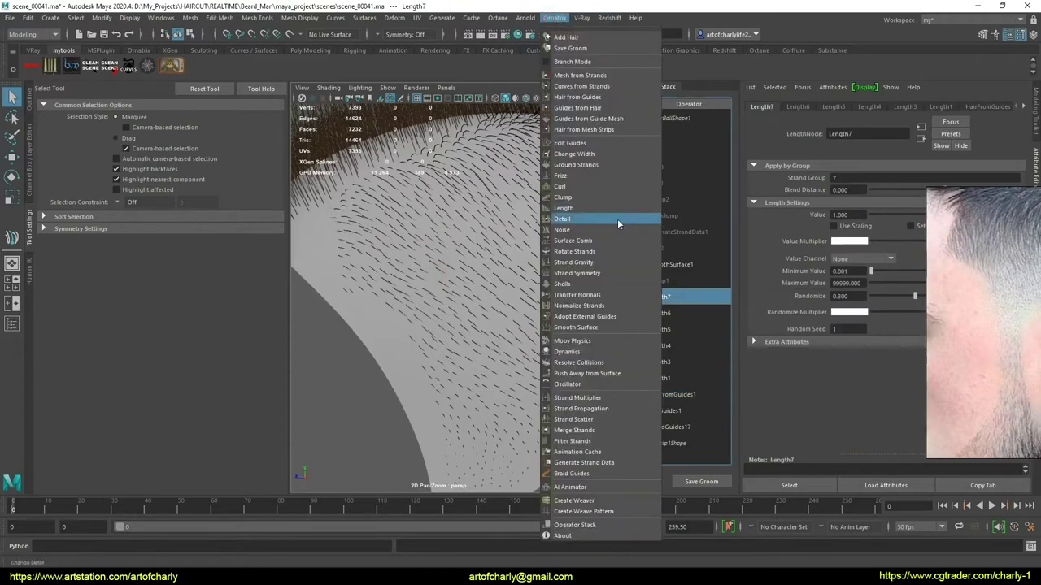
pyautogui.click(612, 235)
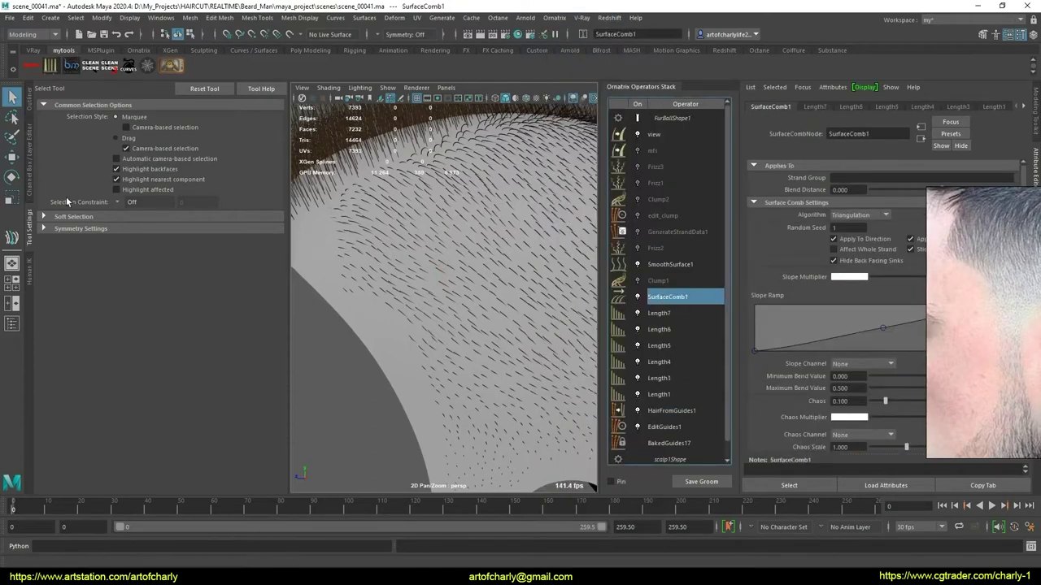
pyautogui.click(138, 51)
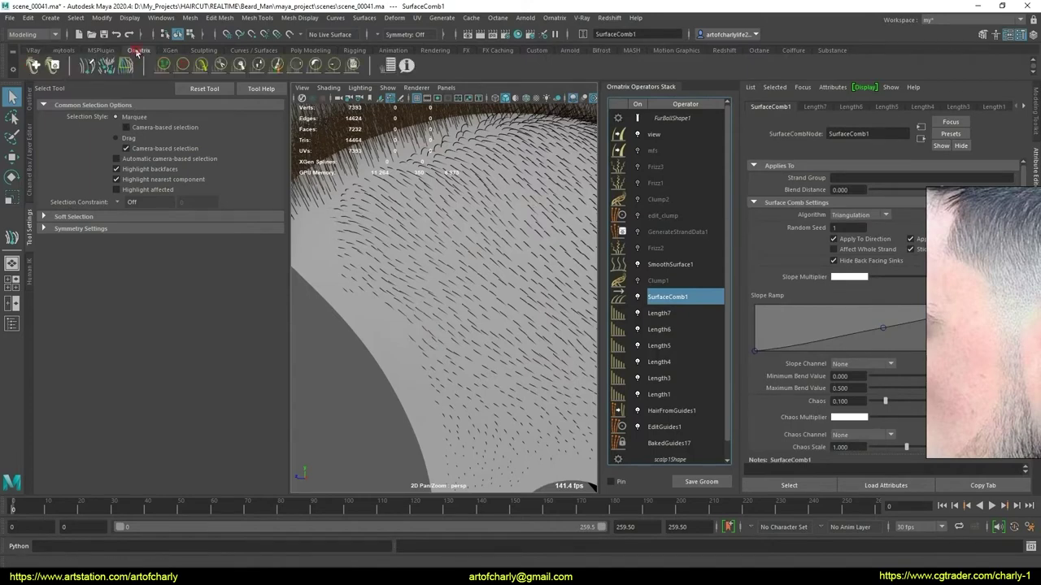
pyautogui.click(108, 68)
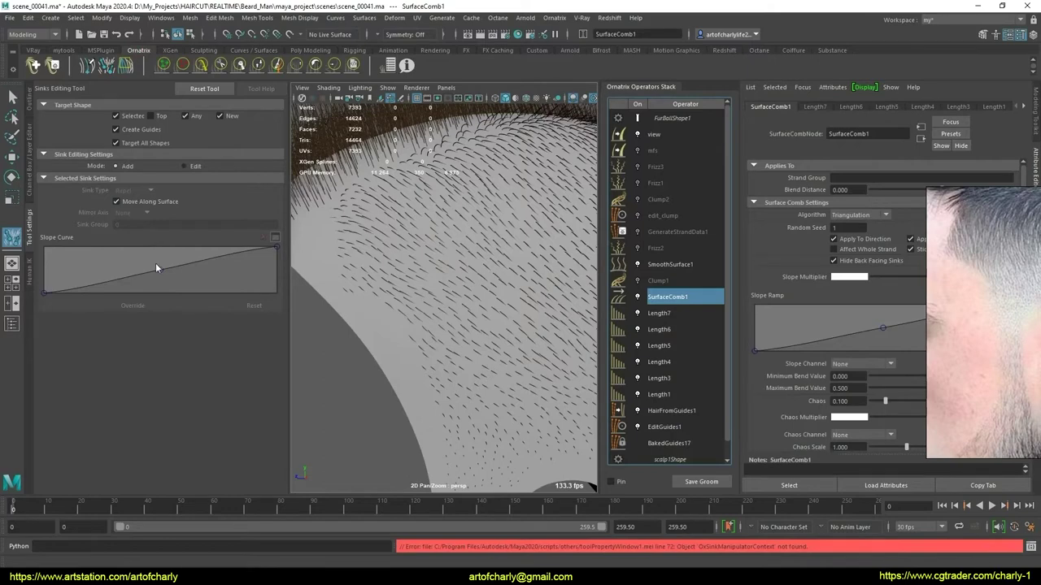
# Place a sink on the scalp and set its sink type to Repel
pyautogui.keyDown('alt'); pyautogui.moveTo(389, 268); pyautogui.dragTo(431, 278, button='middle'); pyautogui.keyUp('alt')
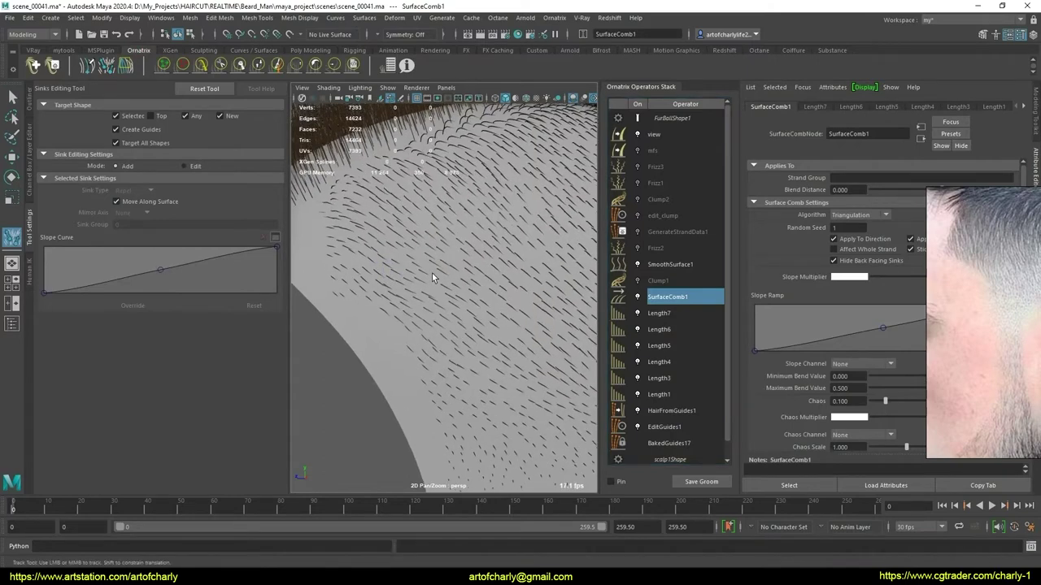
pyautogui.click(425, 248)
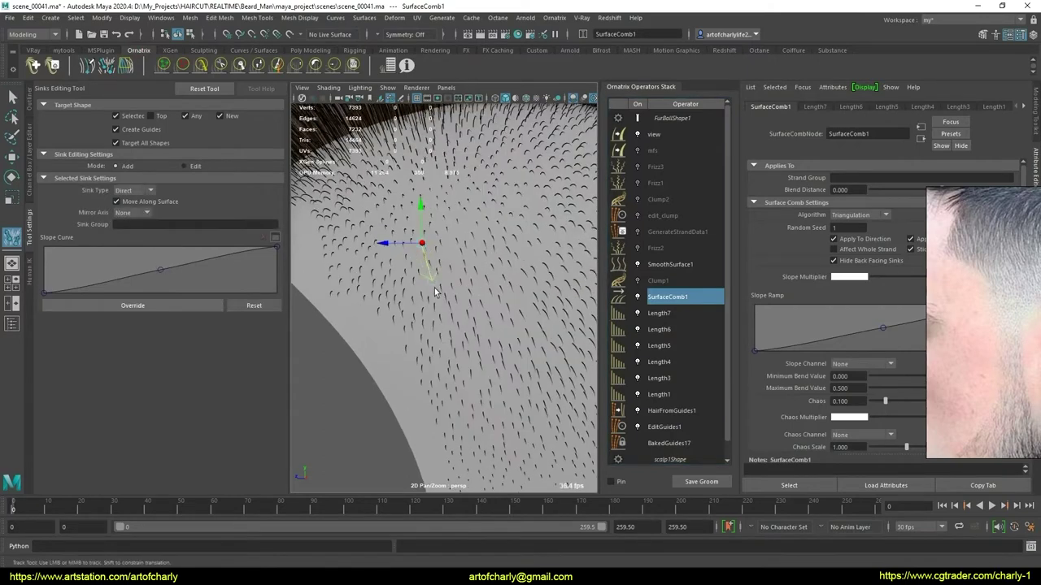
pyautogui.click(140, 192)
pyautogui.click(130, 213)
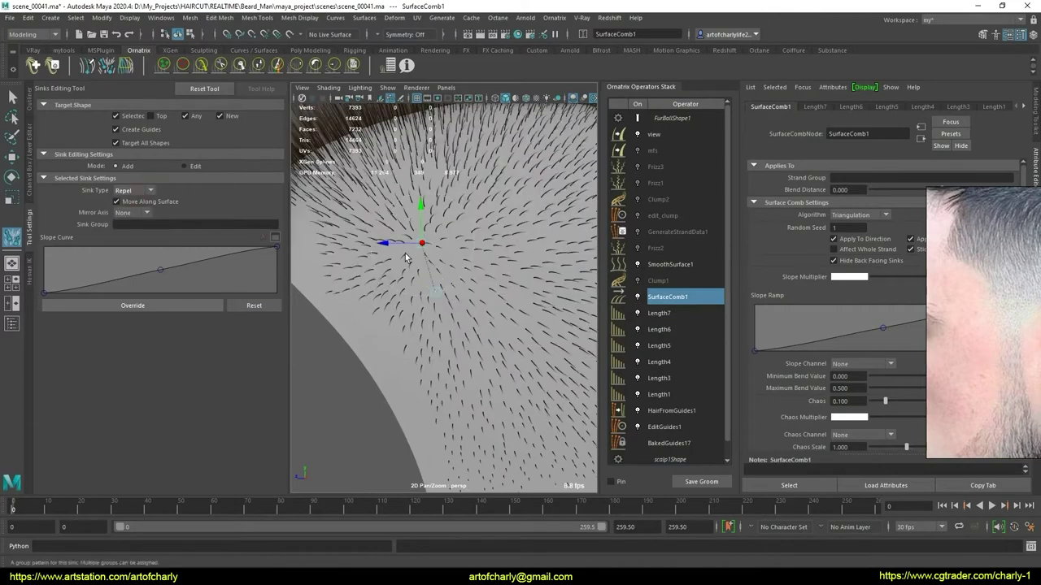
pyautogui.keyDown('alt'); pyautogui.moveTo(423, 244); pyautogui.dragTo(488, 237); pyautogui.keyUp('alt')
pyautogui.scroll(6, 488, 237)
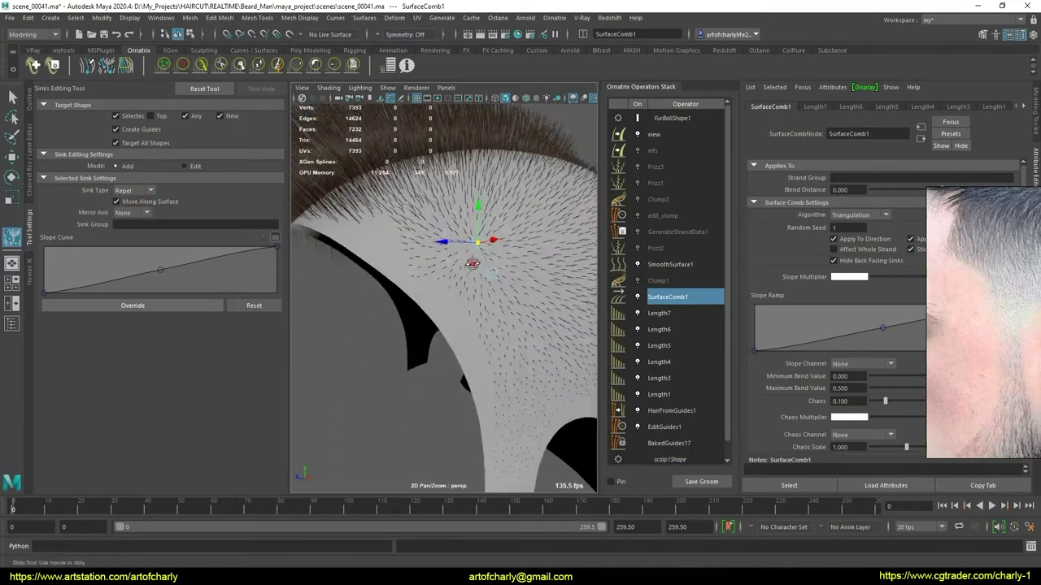
pyautogui.scroll(2, 465, 252)
pyautogui.click(129, 192)
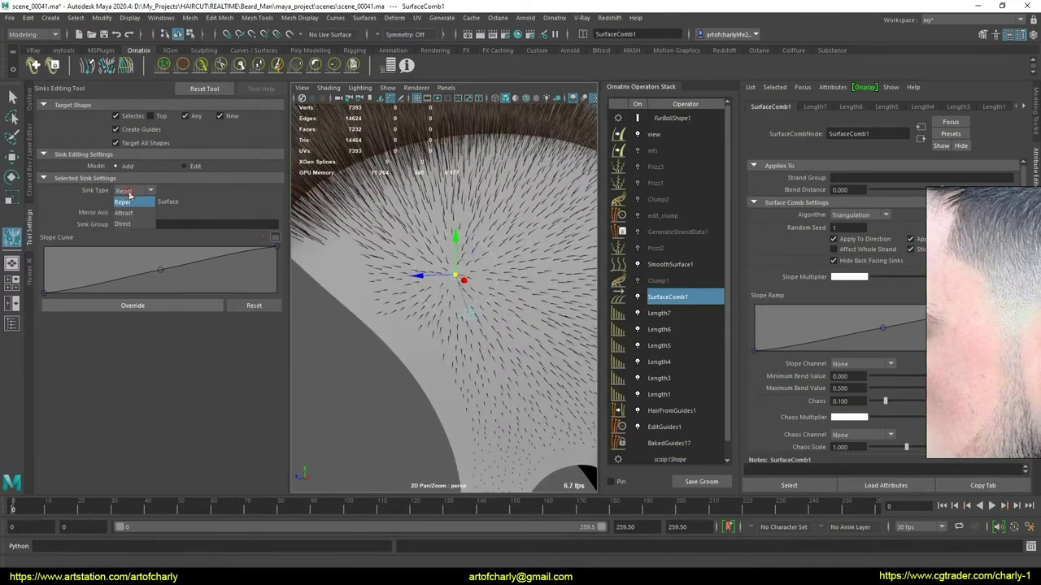
pyautogui.click(124, 212)
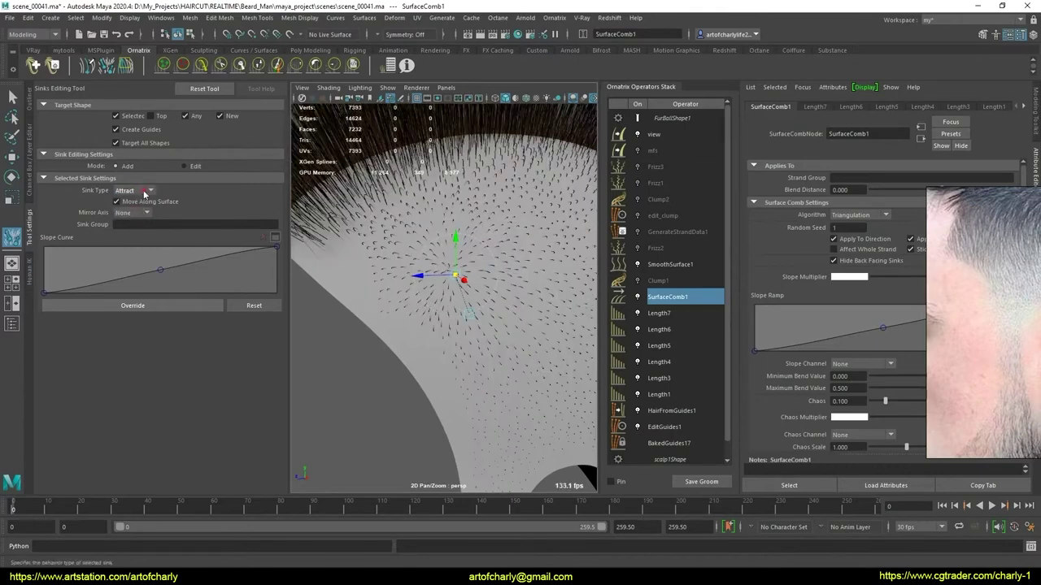
pyautogui.click(144, 194)
pyautogui.click(143, 204)
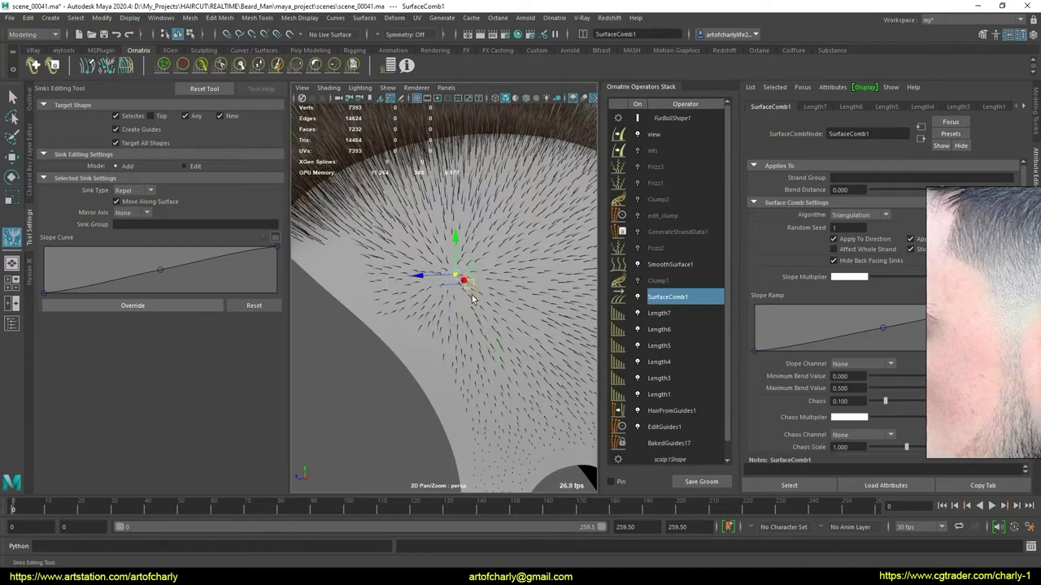
# Uncheck Affect Whole Strand and move the sink across the scalp
pyautogui.scroll(-5, 446, 309)
pyautogui.moveTo(447, 309)
pyautogui.keyDown('alt'); pyautogui.mouseDown()
pyautogui.moveTo(424, 245)
pyautogui.moveTo(439, 244)
pyautogui.mouseUp(); pyautogui.keyUp('alt')
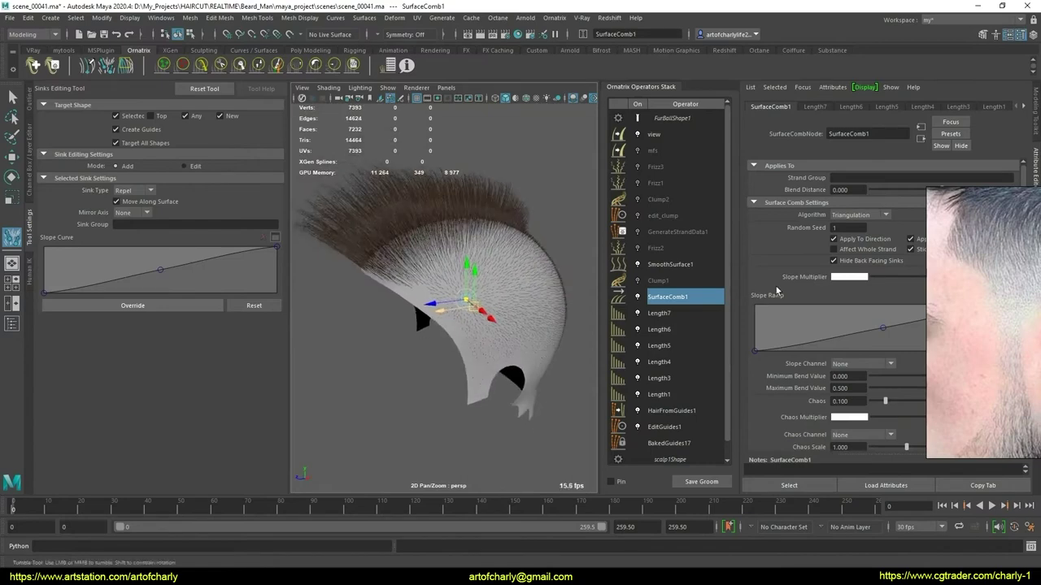
pyautogui.click(846, 249)
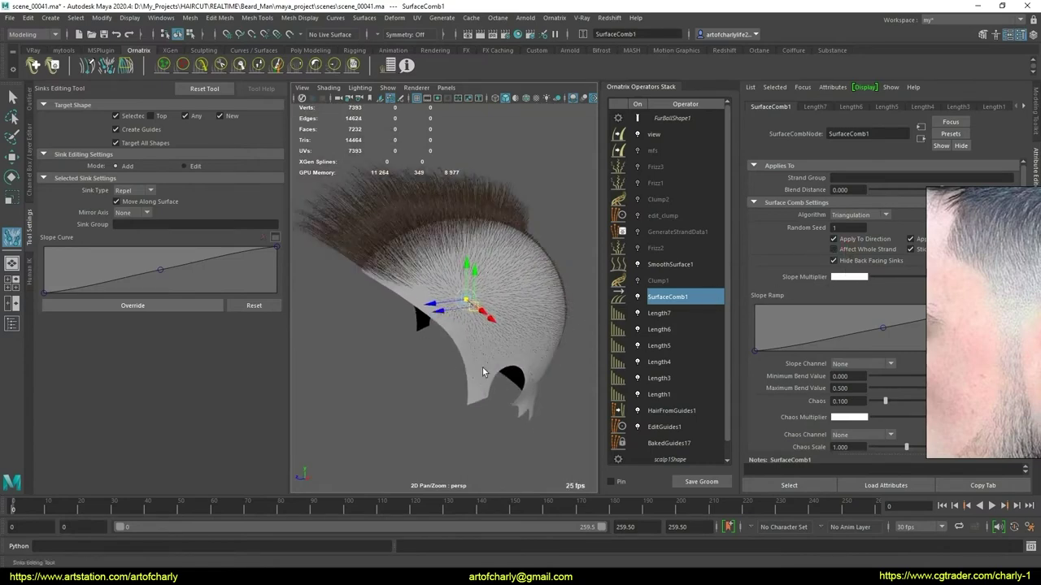
pyautogui.scroll(3, 482, 367)
pyautogui.scroll(3, 480, 358)
pyautogui.scroll(3, 471, 346)
pyautogui.scroll(2, 470, 340)
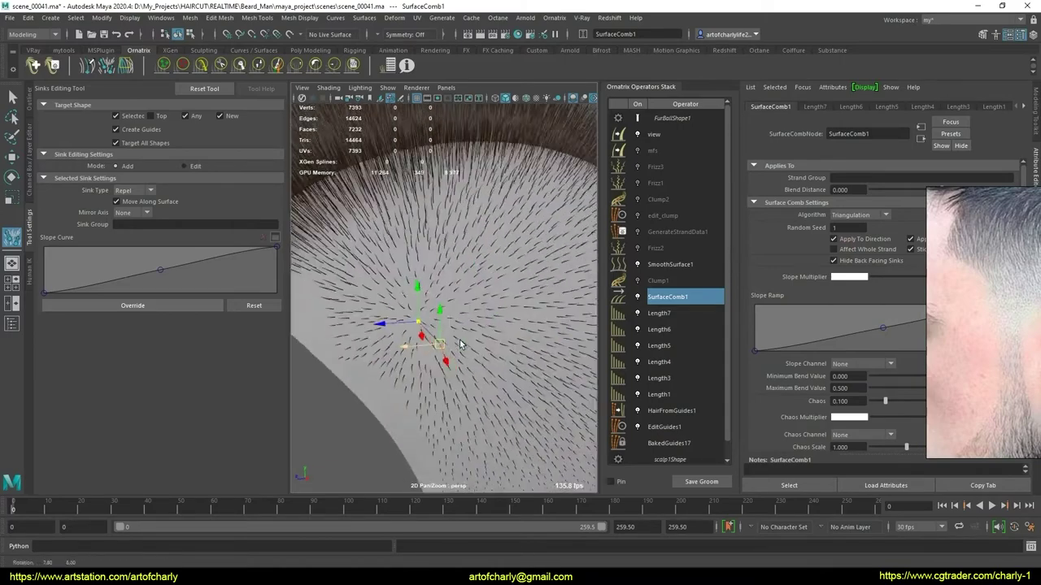
pyautogui.keyDown('alt'); pyautogui.moveTo(459, 340); pyautogui.dragTo(297, 280, button='middle'); pyautogui.keyUp('alt')
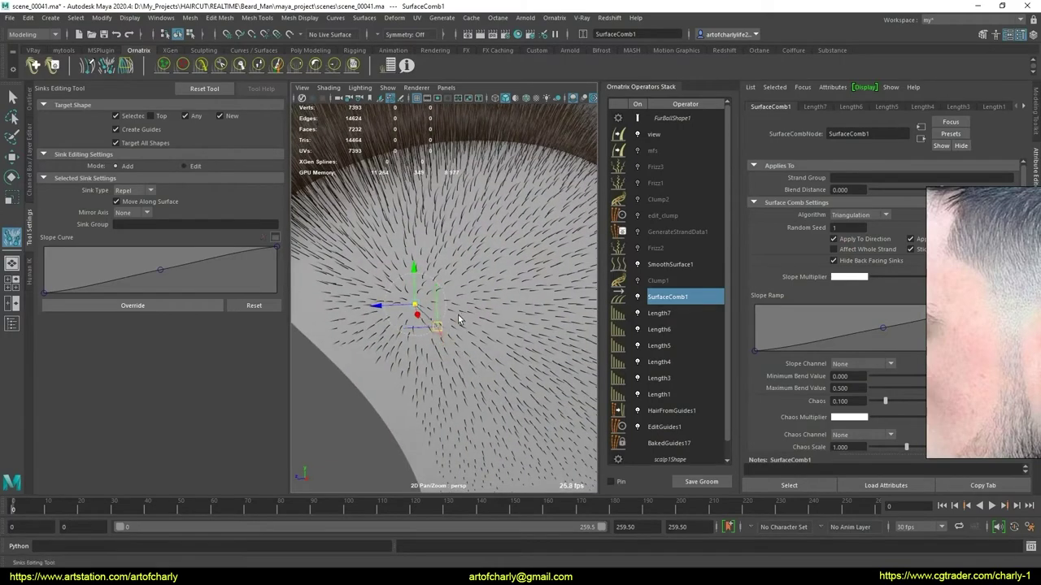
pyautogui.moveTo(458, 320); pyautogui.dragTo(444, 312)
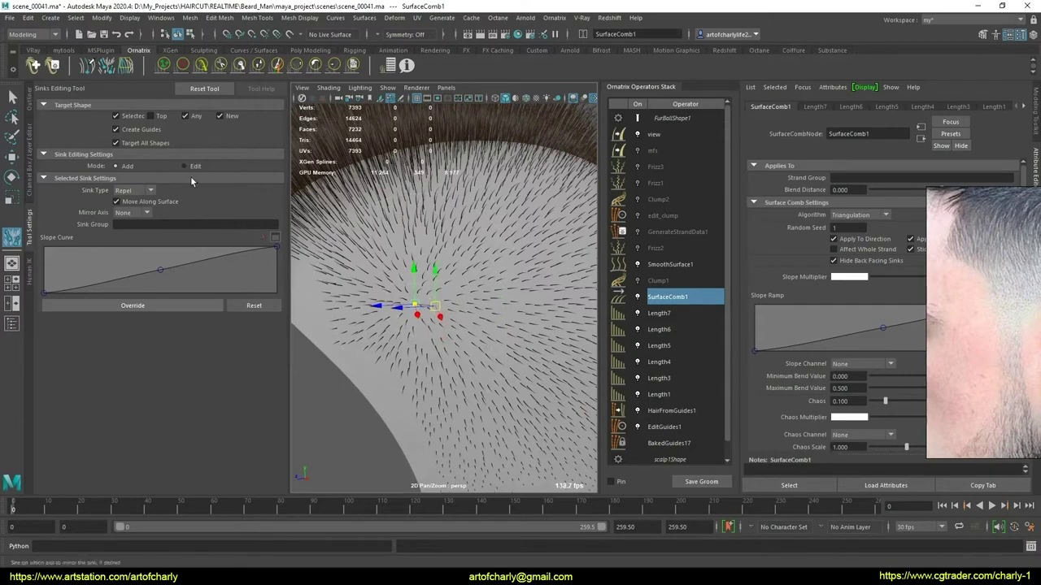
# Add a second Repel sink on the scalp
pyautogui.click(454, 278)
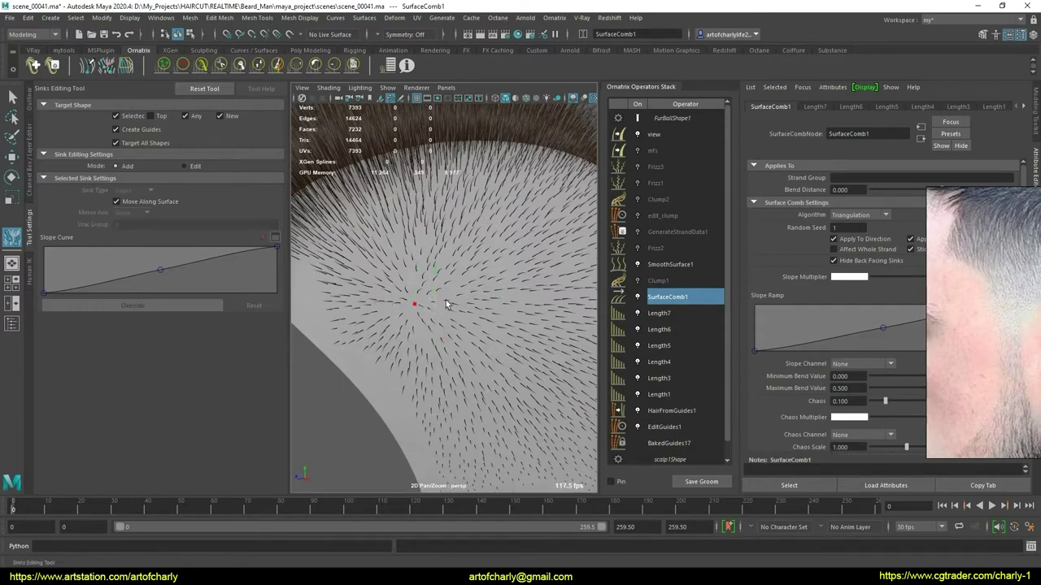
pyautogui.click(450, 301)
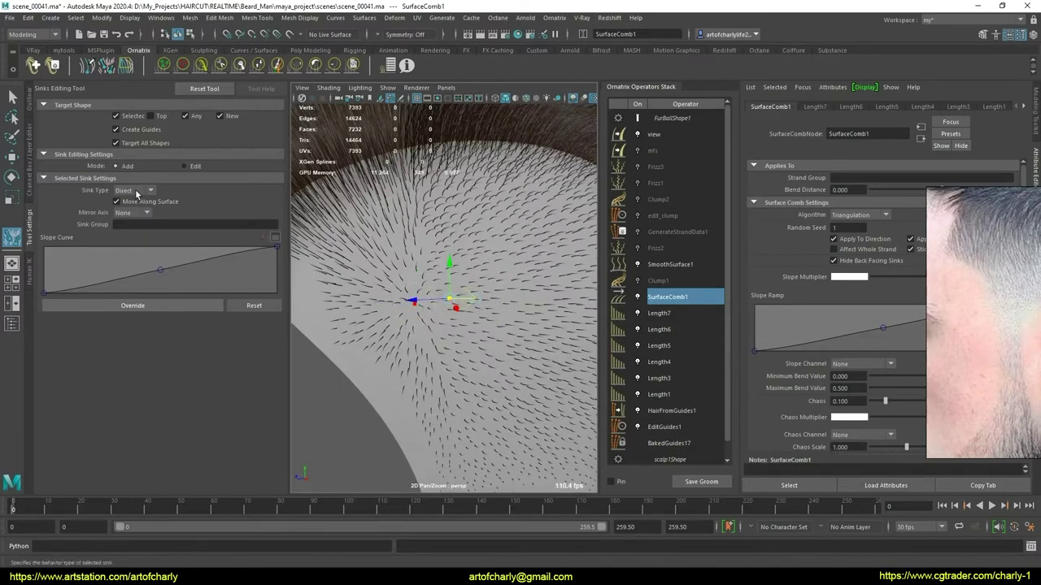
pyautogui.click(137, 193)
pyautogui.click(131, 210)
pyautogui.moveTo(496, 259)
pyautogui.keyDown('alt'); pyautogui.mouseDown()
pyautogui.moveTo(498, 227)
pyautogui.moveTo(467, 236)
pyautogui.mouseUp(); pyautogui.keyUp('alt')
# Delete SurfaceComb1, select EditGuides1, and restore the comb so it sits above Frizz3
pyautogui.rightClick(682, 298)
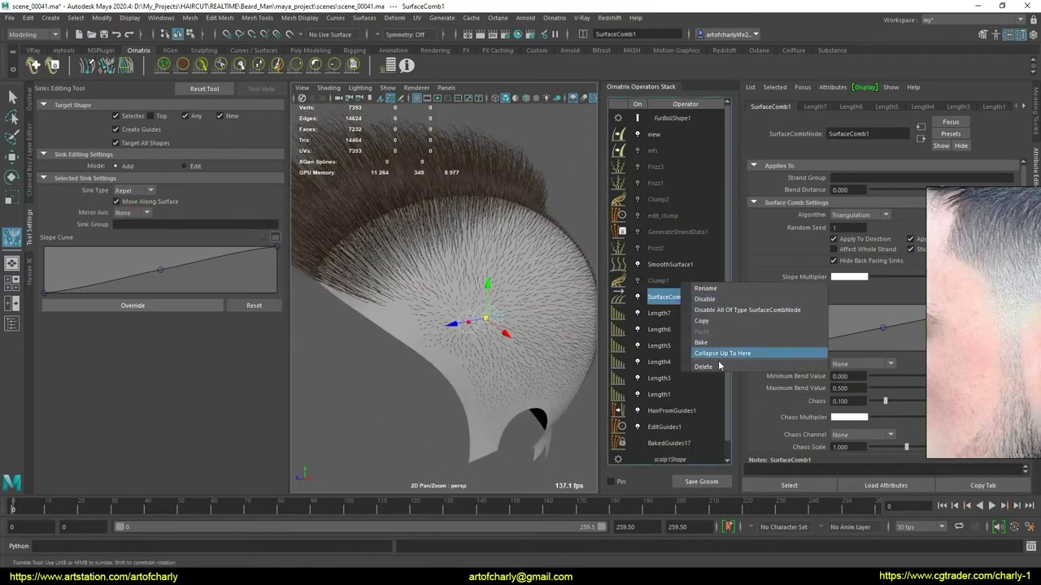
pyautogui.click(731, 368)
pyautogui.scroll(5, 457, 330)
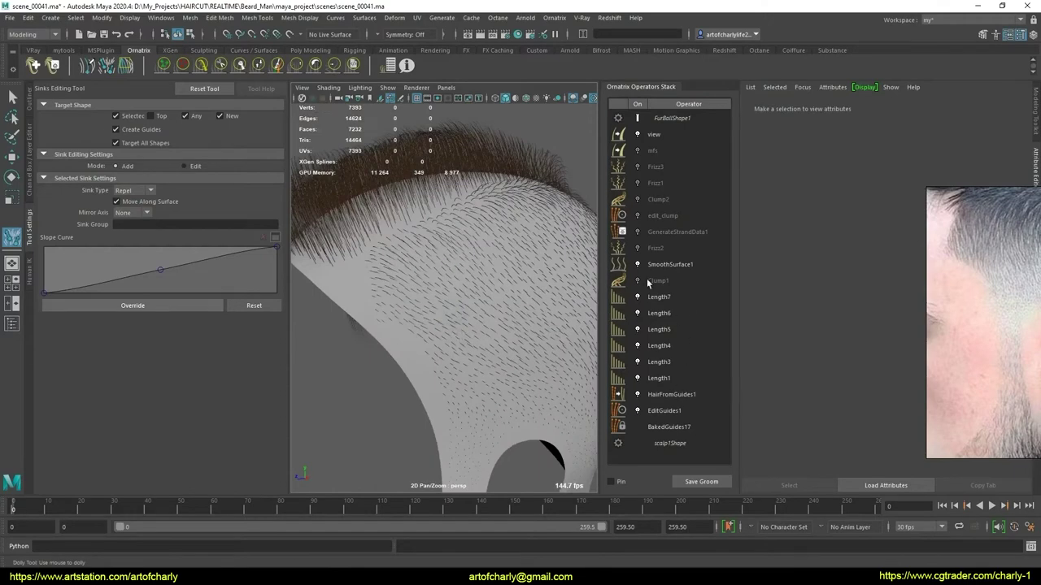
pyautogui.click(665, 411)
pyautogui.moveTo(500, 325)
pyautogui.keyDown('alt'); pyautogui.mouseDown()
pyautogui.moveTo(415, 293)
pyautogui.moveTo(441, 287)
pyautogui.moveTo(435, 303)
pyautogui.moveTo(429, 288)
pyautogui.moveTo(463, 318)
pyautogui.moveTo(445, 294)
pyautogui.mouseUp(); pyautogui.keyUp('alt')
pyautogui.click(446, 291)
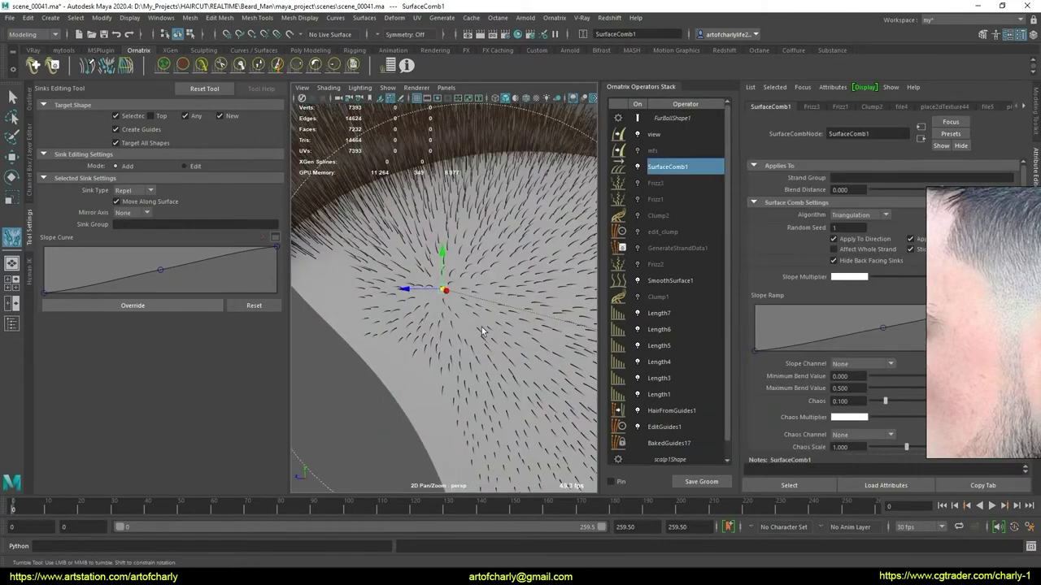
# Undo twice back to the edited guides and move the reference photo beside the viewport
pyautogui.hotkey('ctrl', 'z')
pyautogui.hotkey('ctrl', 'z')
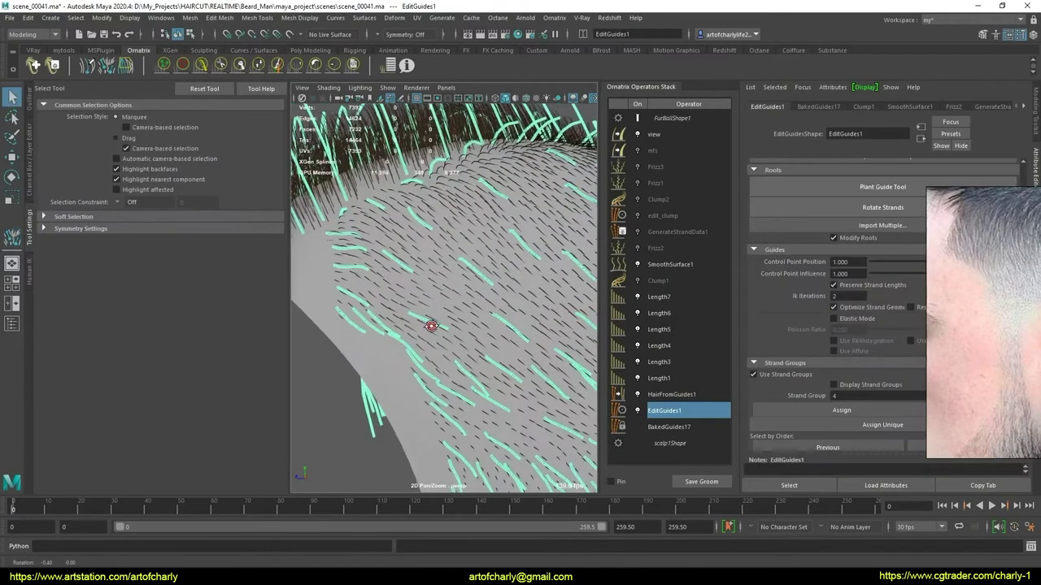
pyautogui.hotkey('ctrl', 'z')
pyautogui.scroll(2, 969, 246)
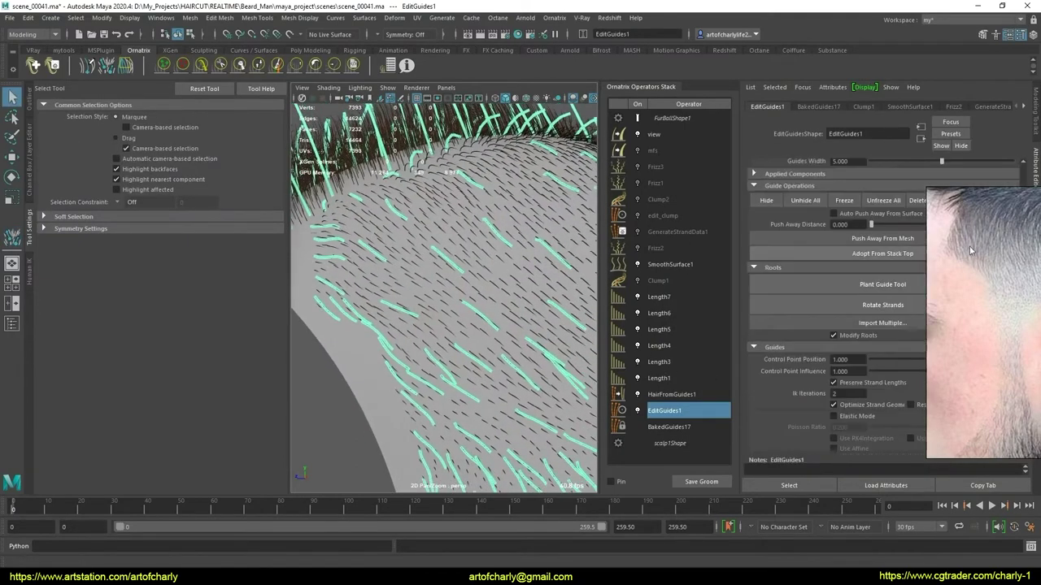
pyautogui.scroll(2, 976, 250)
pyautogui.scroll(1, 990, 253)
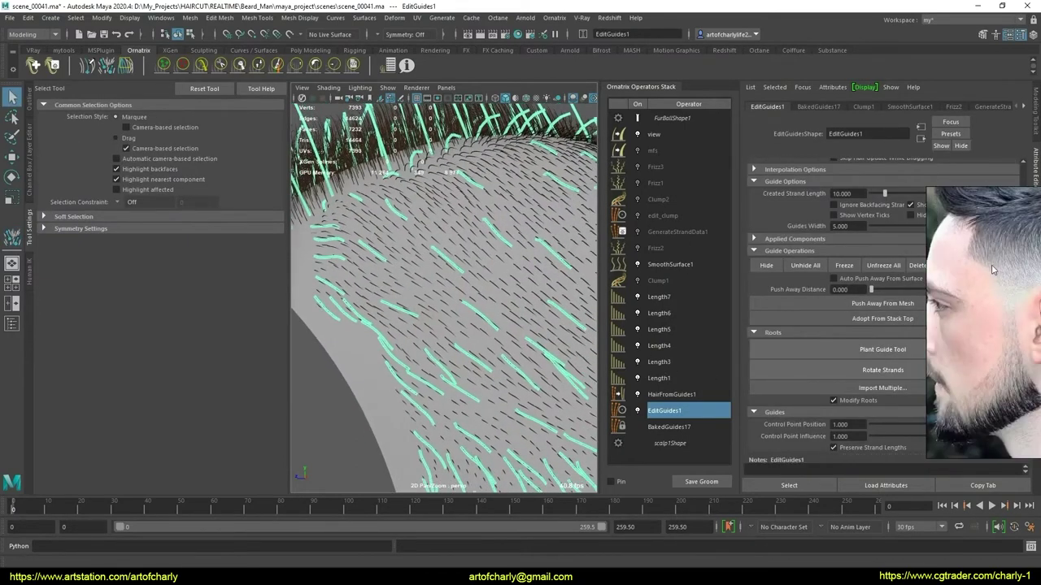
pyautogui.moveTo(1000, 305); pyautogui.dragTo(216, 340)
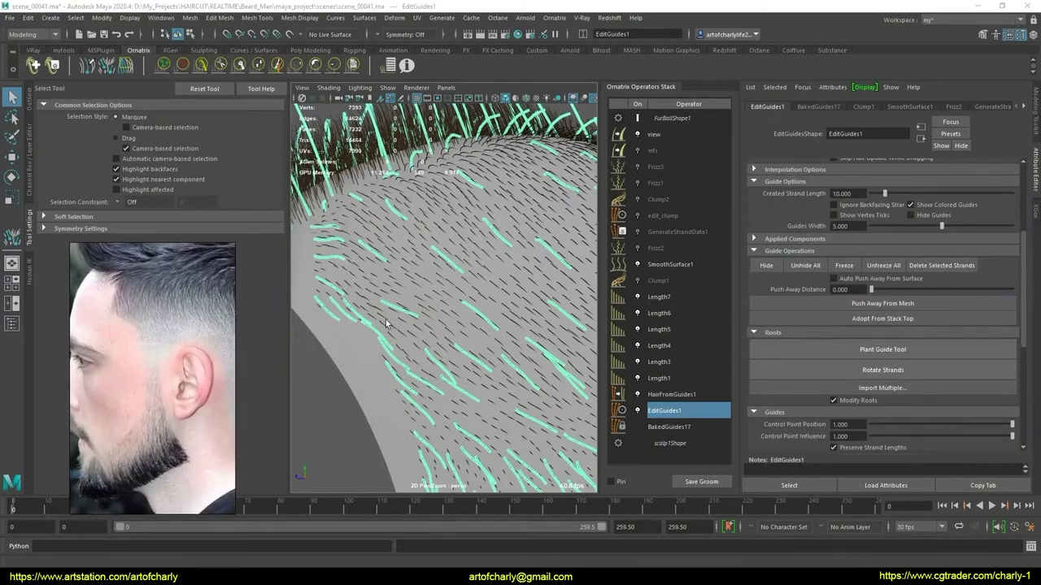
pyautogui.scroll(-2, 432, 307)
pyautogui.scroll(-4, 435, 306)
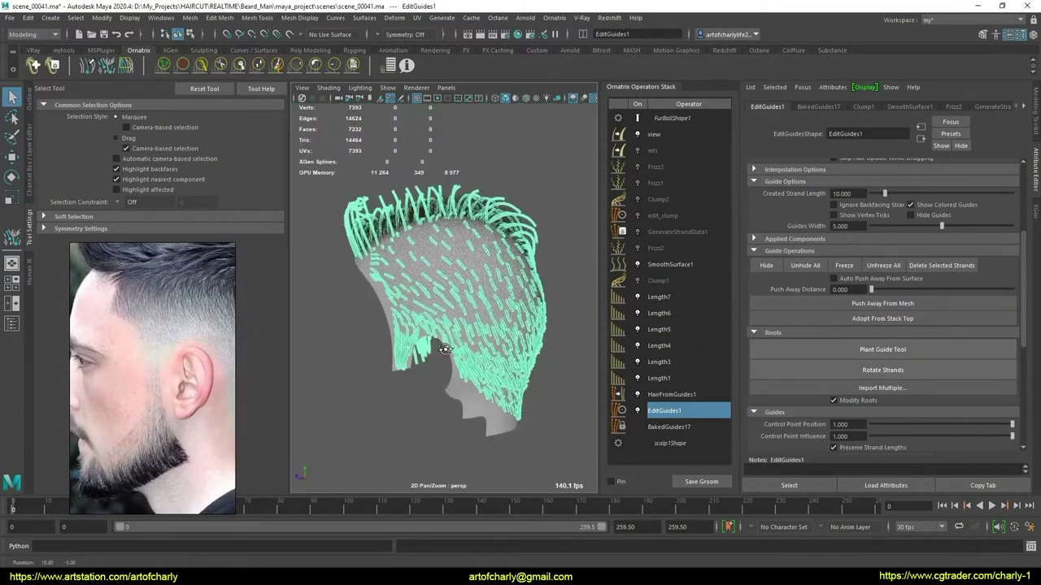
# Zoom onto the scalp guides and switch EditGuides1 to Select Hair mode
pyautogui.moveTo(440, 305)
pyautogui.keyDown('alt'); pyautogui.mouseDown()
pyautogui.moveTo(431, 257)
pyautogui.moveTo(439, 319)
pyautogui.mouseUp(); pyautogui.keyUp('alt')
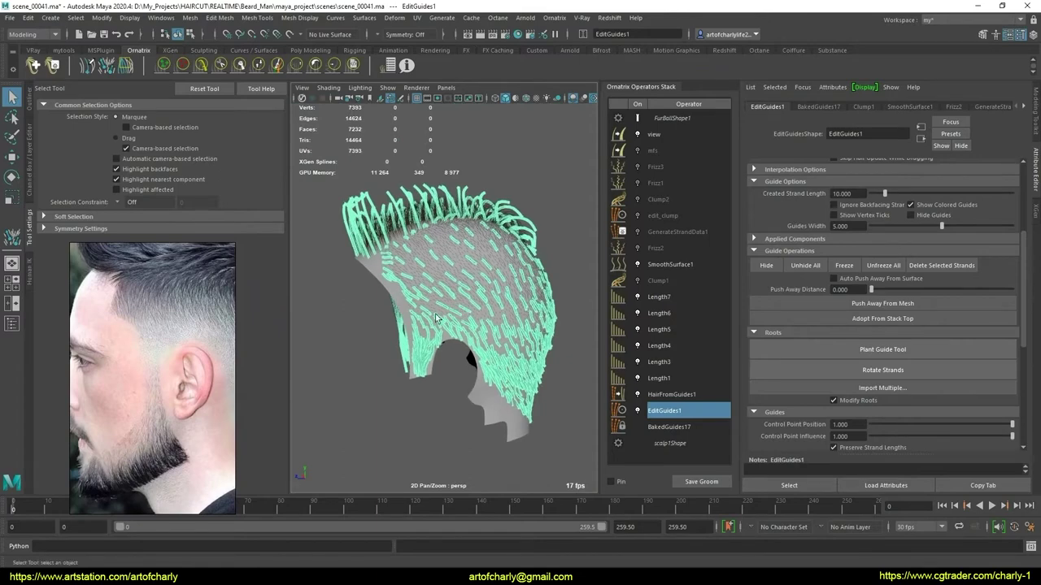
pyautogui.scroll(5, 440, 326)
pyautogui.scroll(3, 439, 327)
pyautogui.scroll(2, 418, 269)
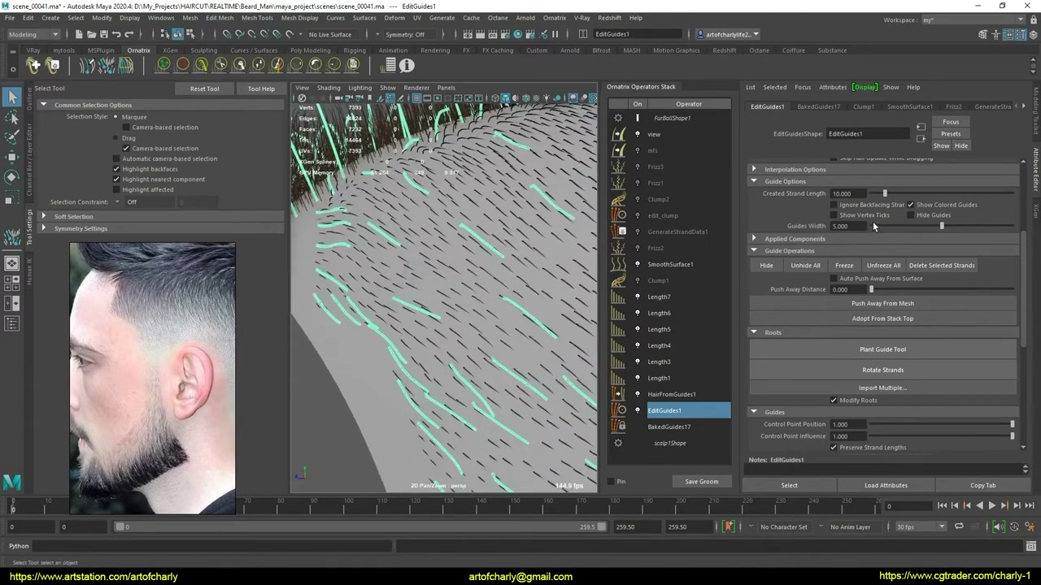
pyautogui.scroll(5, 866, 226)
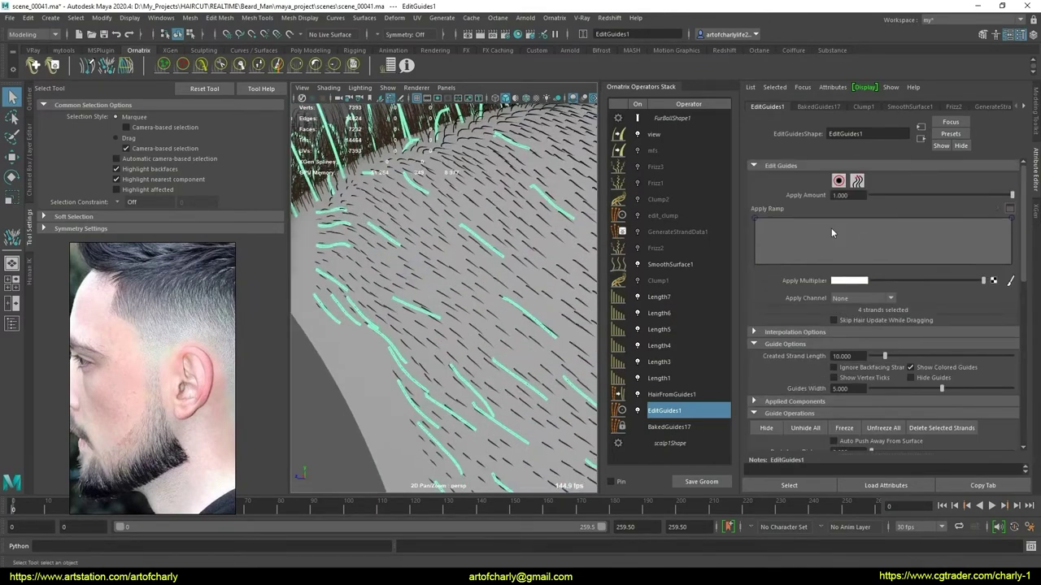
pyautogui.click(840, 181)
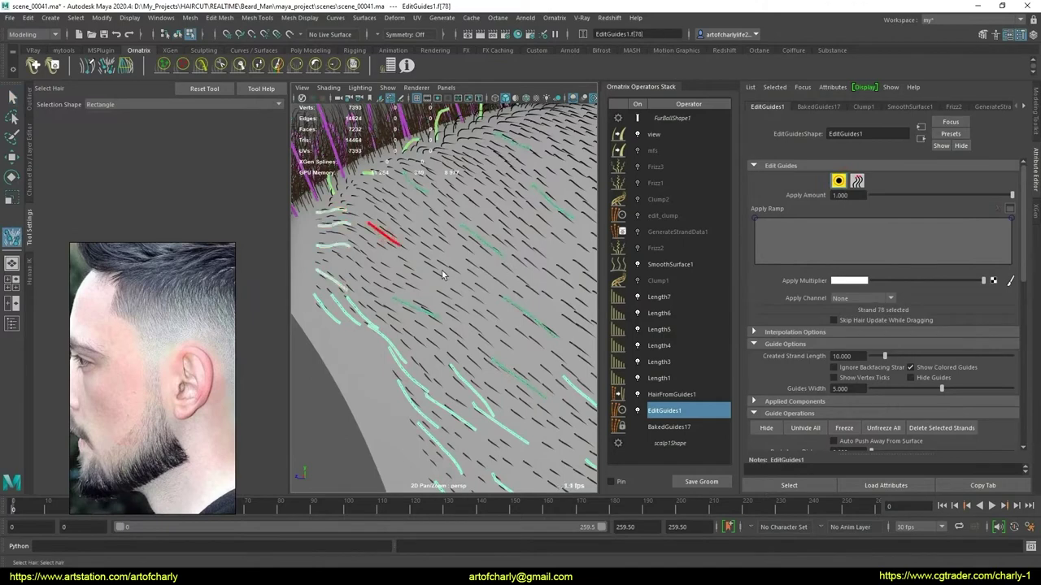
# Select a temple guide and comb it into a smooth downward arc
pyautogui.keyDown('alt'); pyautogui.moveTo(442, 270); pyautogui.dragTo(455, 292); pyautogui.keyUp('alt')
pyautogui.click(200, 65)
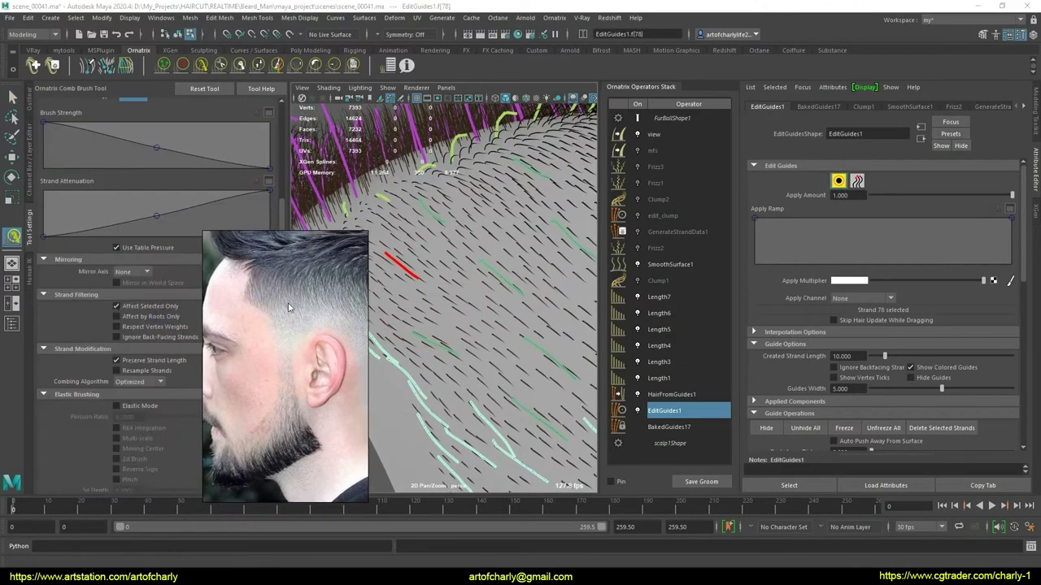
pyautogui.moveTo(423, 276)
pyautogui.mouseDown()
pyautogui.moveTo(406, 317)
pyautogui.moveTo(427, 322)
pyautogui.mouseUp()
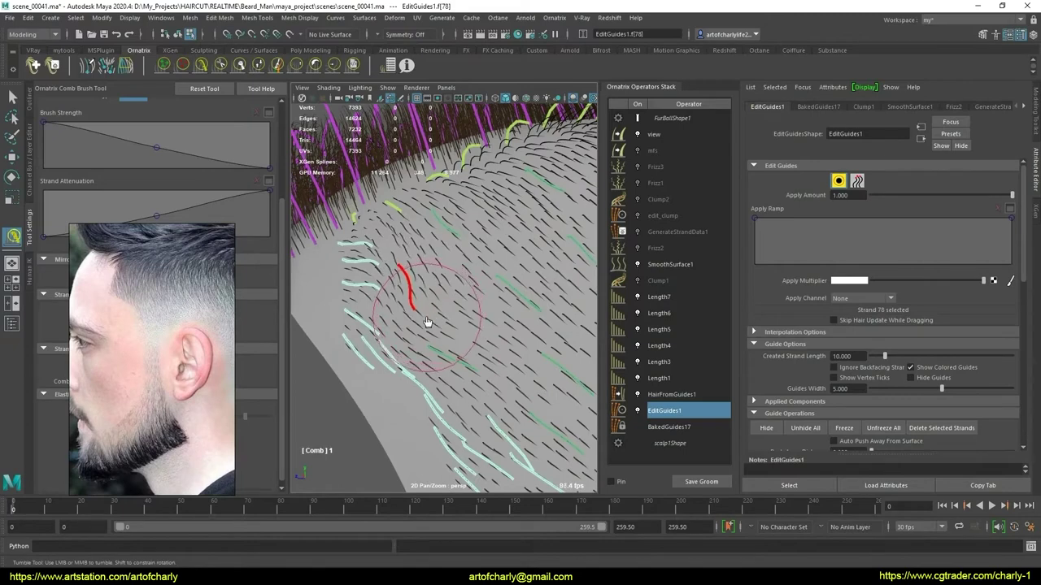
pyautogui.press('q')
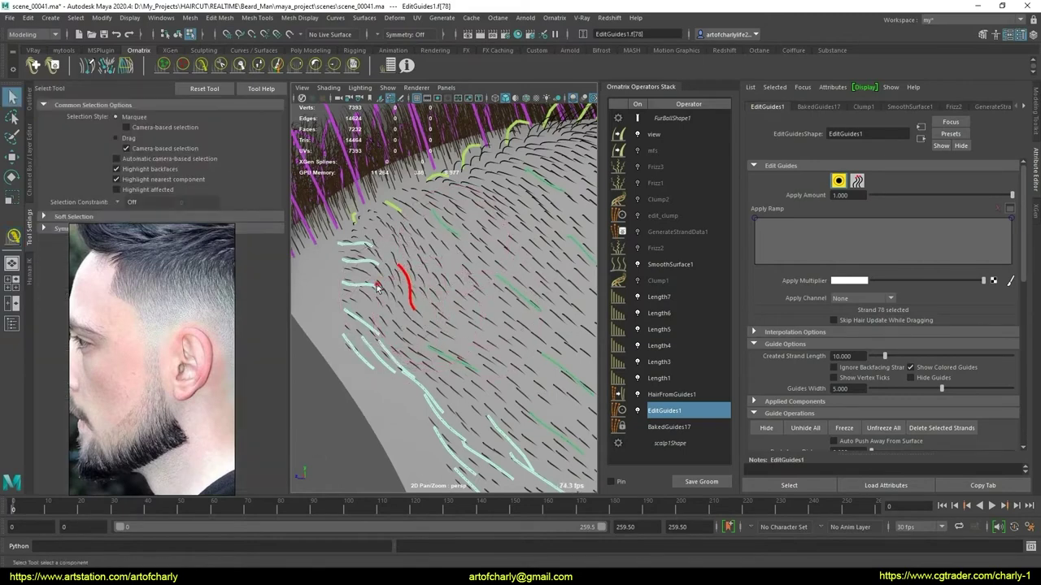
pyautogui.press('y')
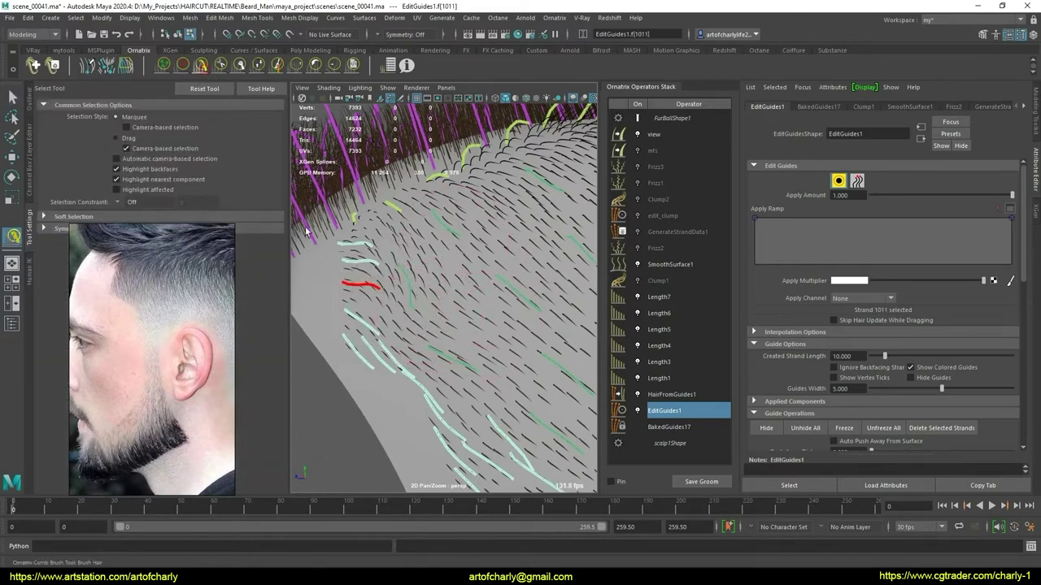
pyautogui.moveTo(383, 328)
pyautogui.mouseDown()
pyautogui.moveTo(367, 342)
pyautogui.moveTo(379, 332)
pyautogui.mouseUp()
pyautogui.moveTo(365, 376); pyautogui.dragTo(378, 348)
# Bend that guide's end further downward along the hair flow
pyautogui.press('q')
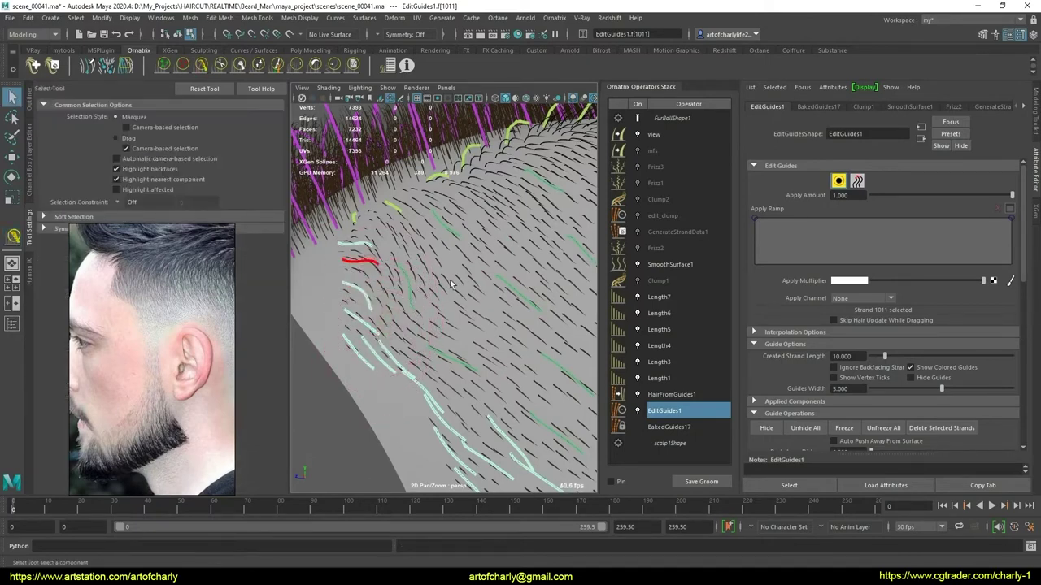
pyautogui.click(201, 65)
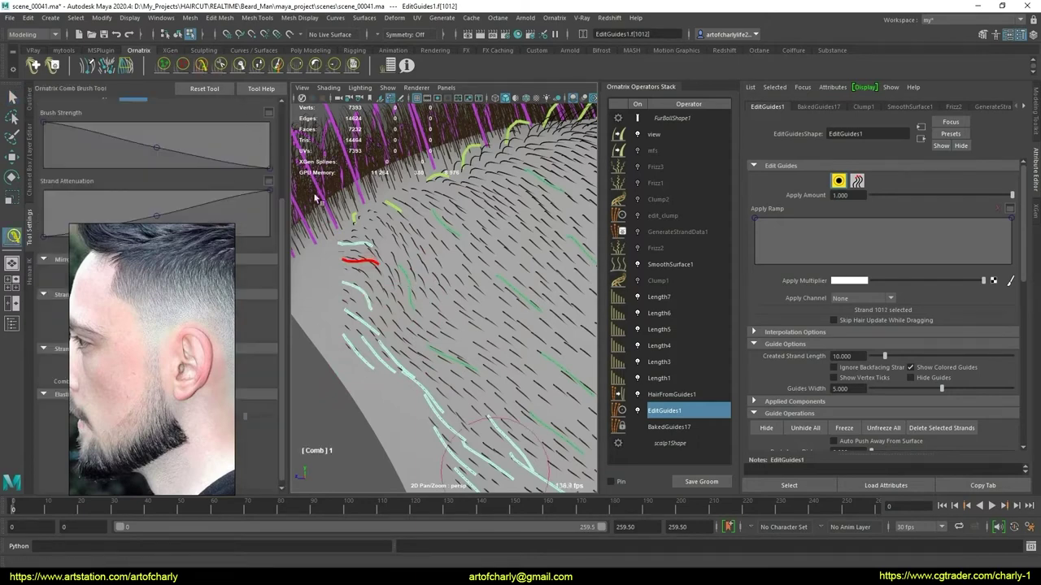
pyautogui.moveTo(403, 279)
pyautogui.mouseDown()
pyautogui.moveTo(405, 302)
pyautogui.moveTo(548, 276)
pyautogui.moveTo(443, 314)
pyautogui.moveTo(499, 298)
pyautogui.moveTo(477, 288)
pyautogui.moveTo(465, 244)
pyautogui.moveTo(520, 297)
pyautogui.moveTo(479, 306)
pyautogui.moveTo(461, 292)
pyautogui.moveTo(480, 293)
pyautogui.moveTo(459, 300)
pyautogui.moveTo(423, 284)
pyautogui.moveTo(443, 285)
pyautogui.moveTo(425, 299)
pyautogui.mouseUp()
pyautogui.scroll(2, 460, 299)
pyautogui.scroll(2, 467, 299)
pyautogui.press('q')
pyautogui.press('y')
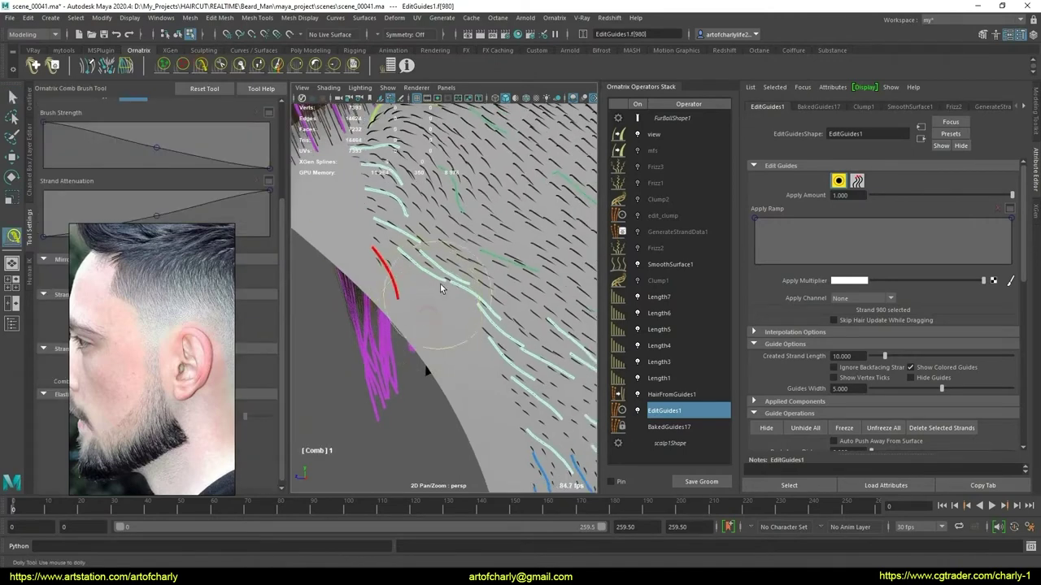
pyautogui.press('q')
# Select guide strand 1015 and comb it diagonally along the hair flow
pyautogui.click(411, 272)
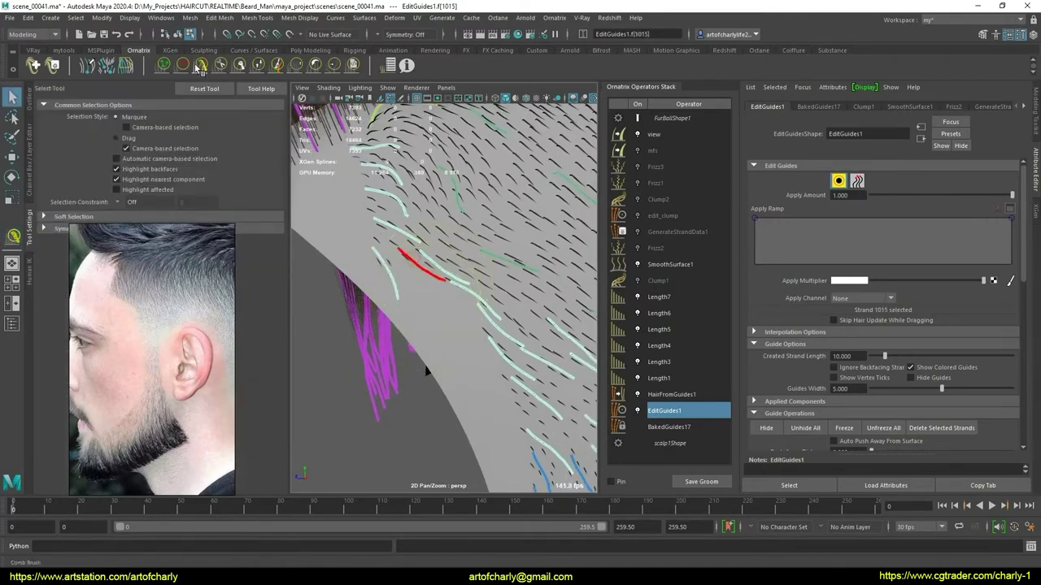
pyautogui.press('y')
pyautogui.press('q')
pyautogui.moveTo(458, 283); pyautogui.dragTo(459, 295)
pyautogui.click(207, 67)
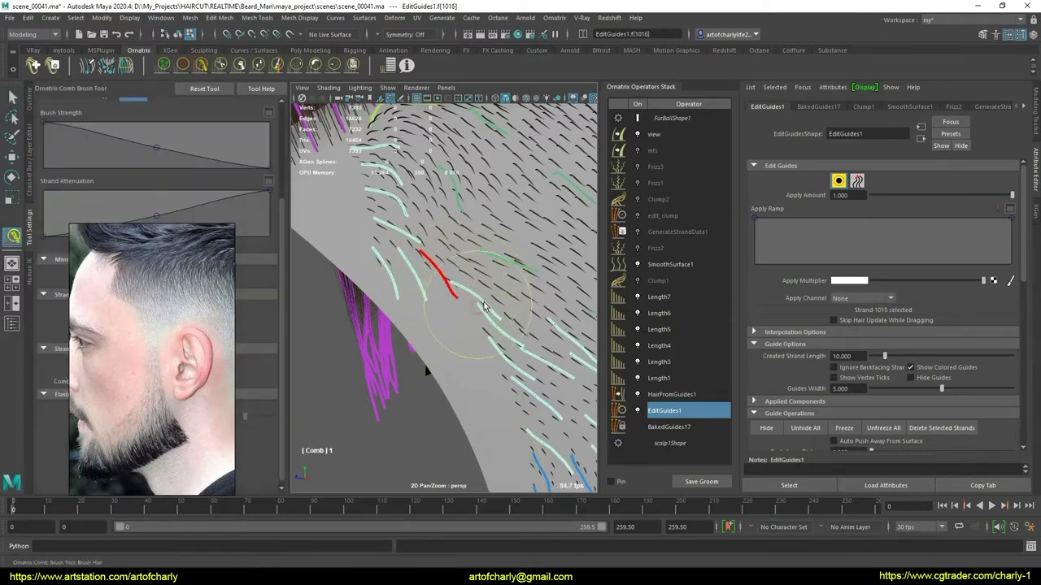
pyautogui.press('q')
# Comb the next selected guide into a downward curve
pyautogui.scroll(-2, 459, 291)
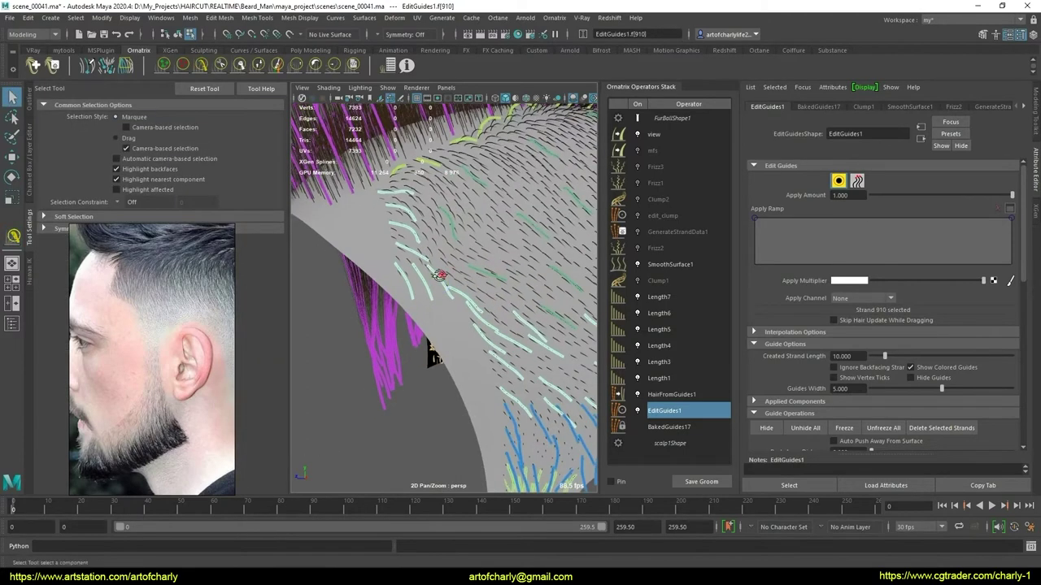
pyautogui.click(201, 65)
pyautogui.moveTo(410, 224); pyautogui.dragTo(432, 279)
pyautogui.press('q')
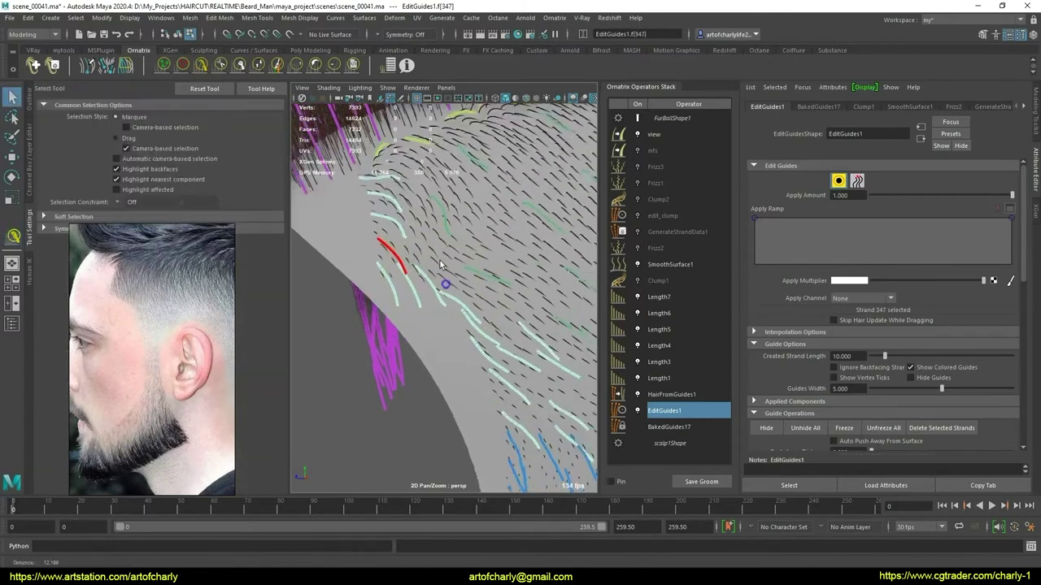
pyautogui.scroll(-3, 440, 264)
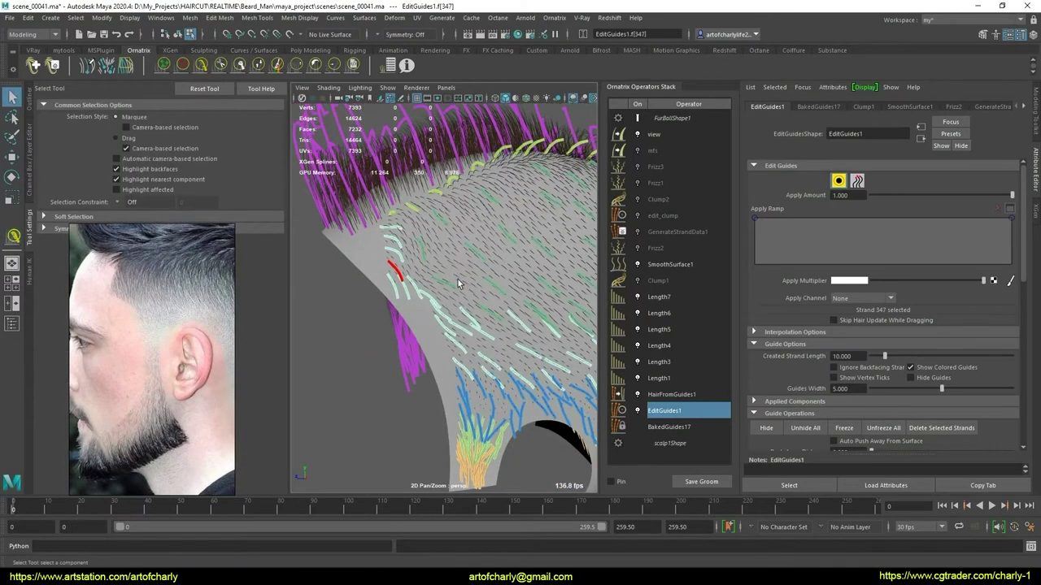
# View Length7's settings, orbit the scalp side, then show HairFromGuides1's Distribution and Count settings
pyautogui.click(661, 297)
pyautogui.scroll(3, 412, 284)
pyautogui.scroll(2, 416, 312)
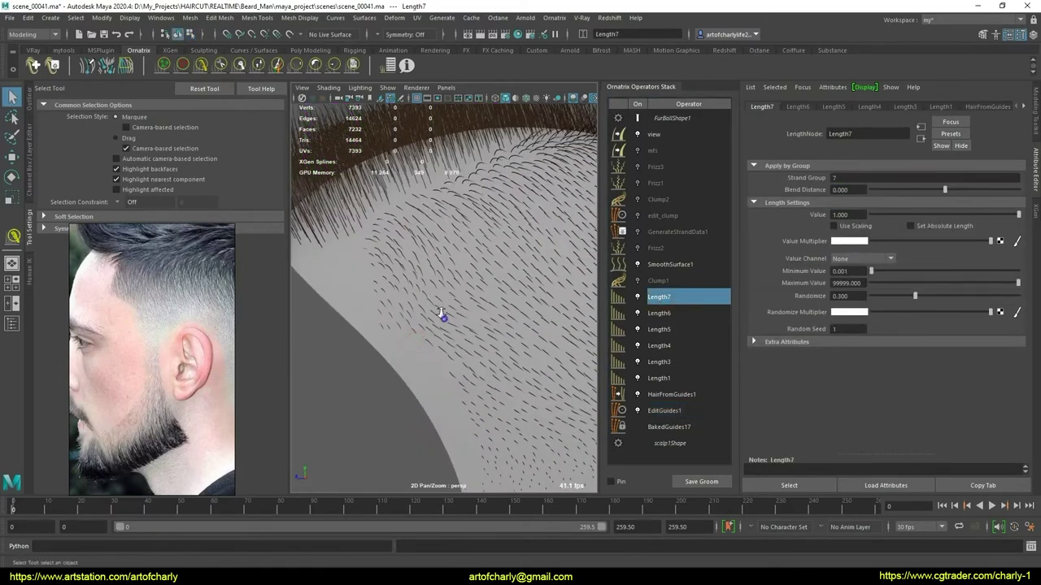
pyautogui.scroll(-2, 443, 313)
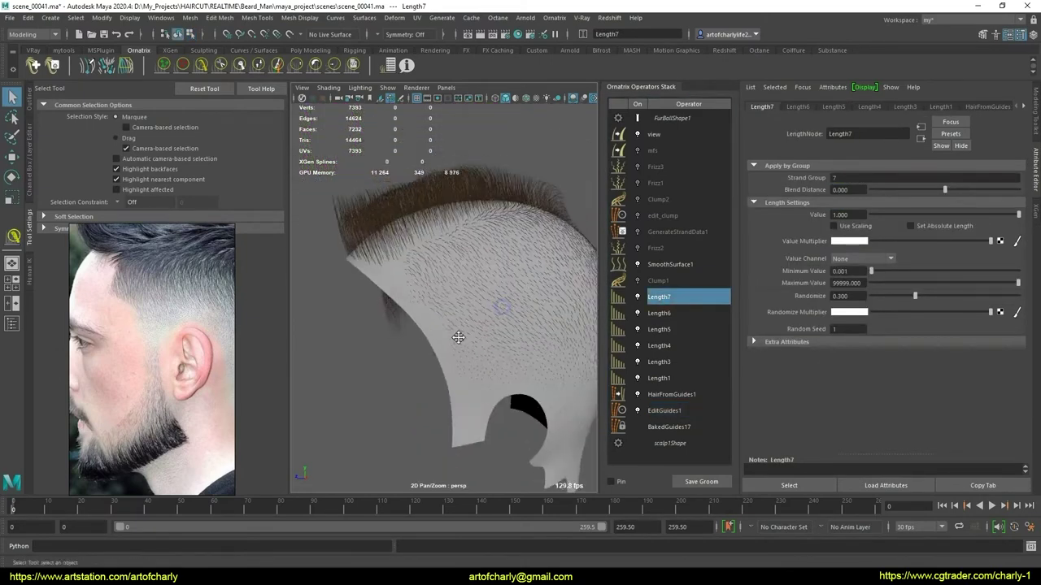
pyautogui.moveTo(469, 302)
pyautogui.keyDown('alt'); pyautogui.mouseDown()
pyautogui.moveTo(440, 332)
pyautogui.moveTo(436, 274)
pyautogui.moveTo(573, 261)
pyautogui.mouseUp(); pyautogui.keyUp('alt')
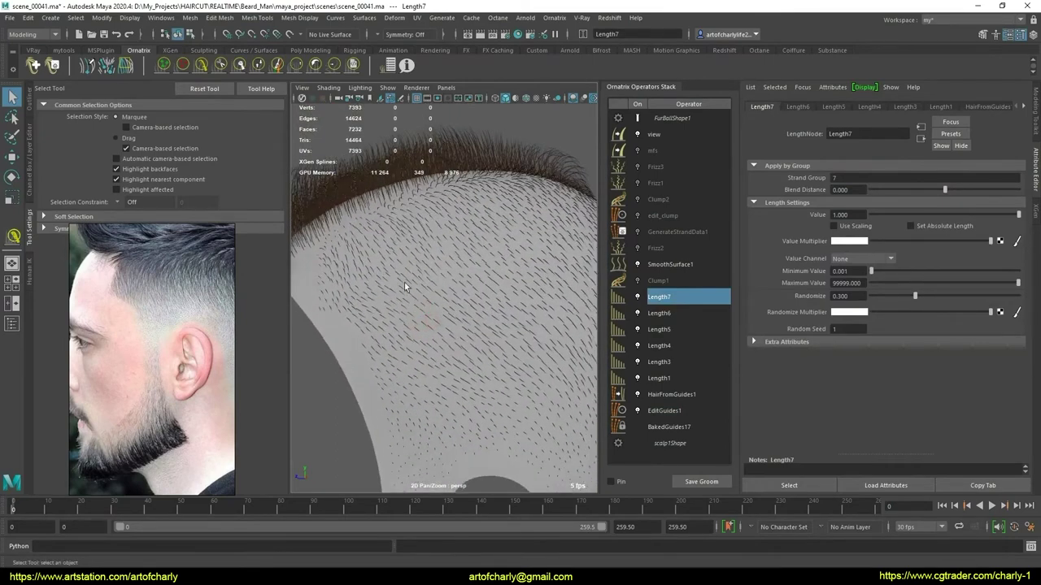
pyautogui.click(669, 396)
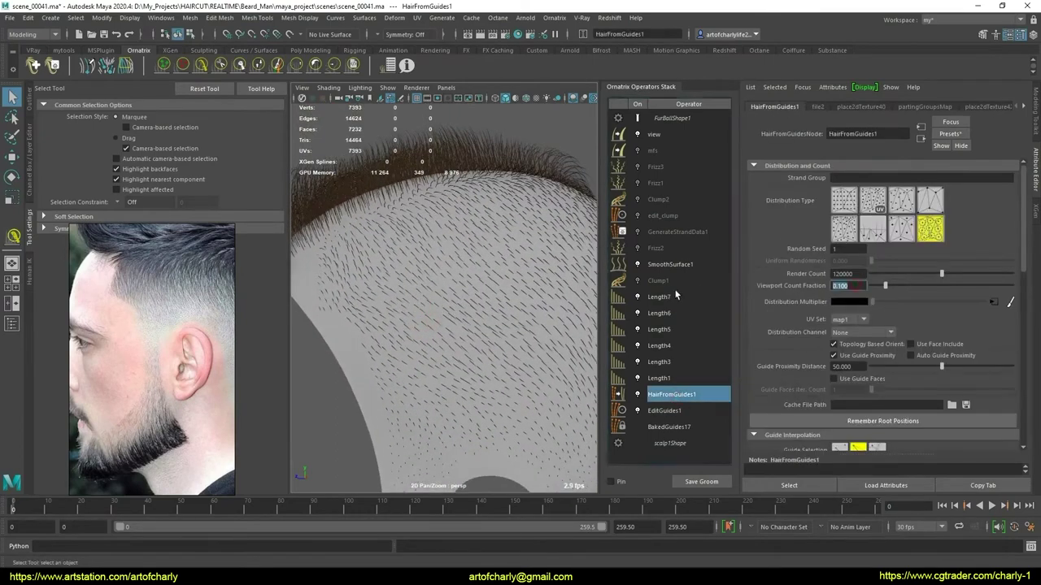
pyautogui.write('1')
# Set viewport count fraction back to 1 for full hair density and show EditGuides1's guides
pyautogui.press('Return')
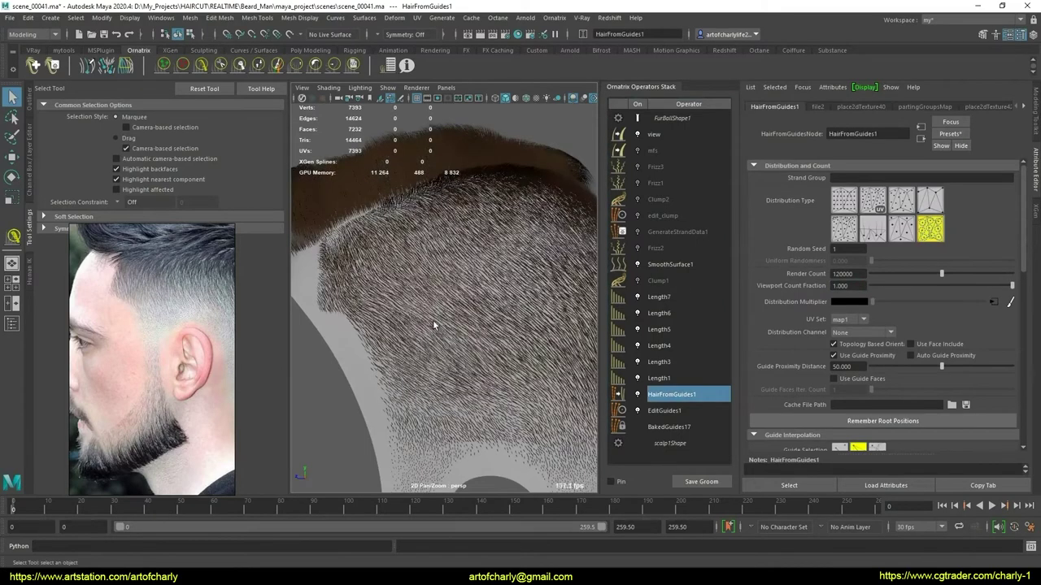
pyautogui.keyDown('alt'); pyautogui.moveTo(433, 319); pyautogui.dragTo(440, 328, button='middle'); pyautogui.keyUp('alt')
pyautogui.scroll(2, 440, 328)
pyautogui.scroll(2, 440, 323)
pyautogui.scroll(2, 438, 318)
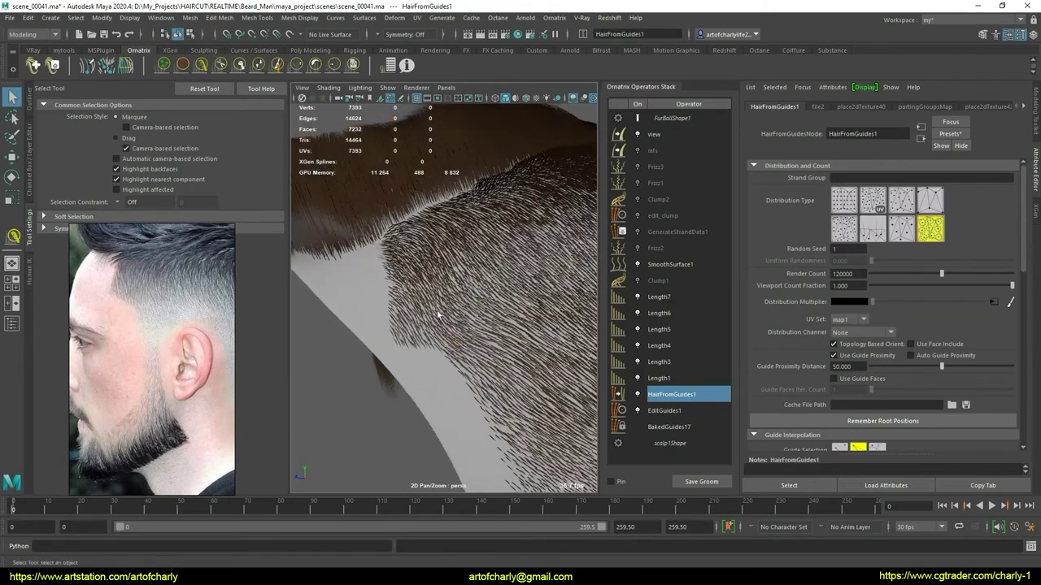
pyautogui.scroll(-2, 405, 300)
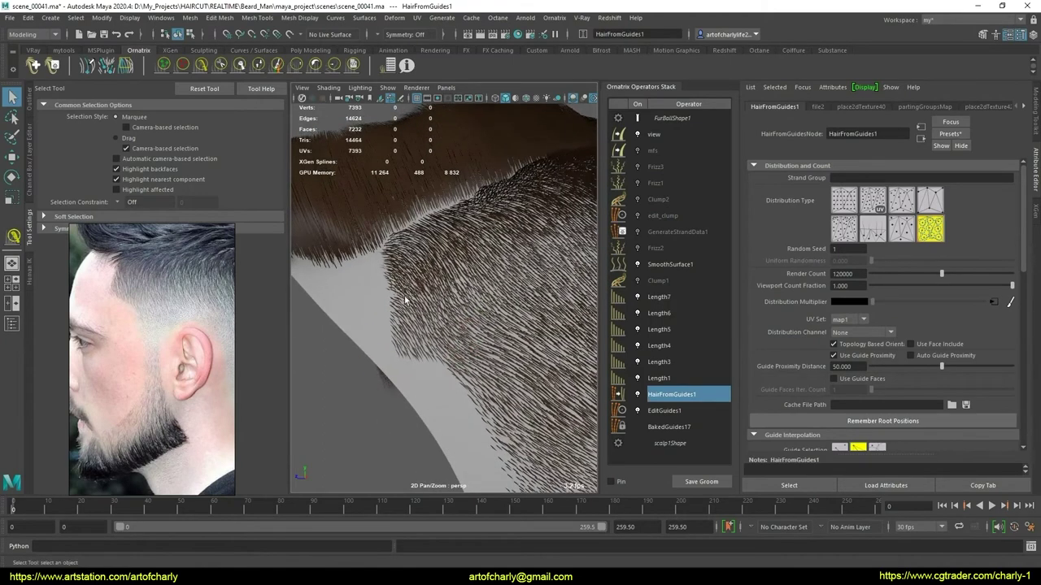
pyautogui.scroll(2, 410, 307)
pyautogui.scroll(2, 358, 296)
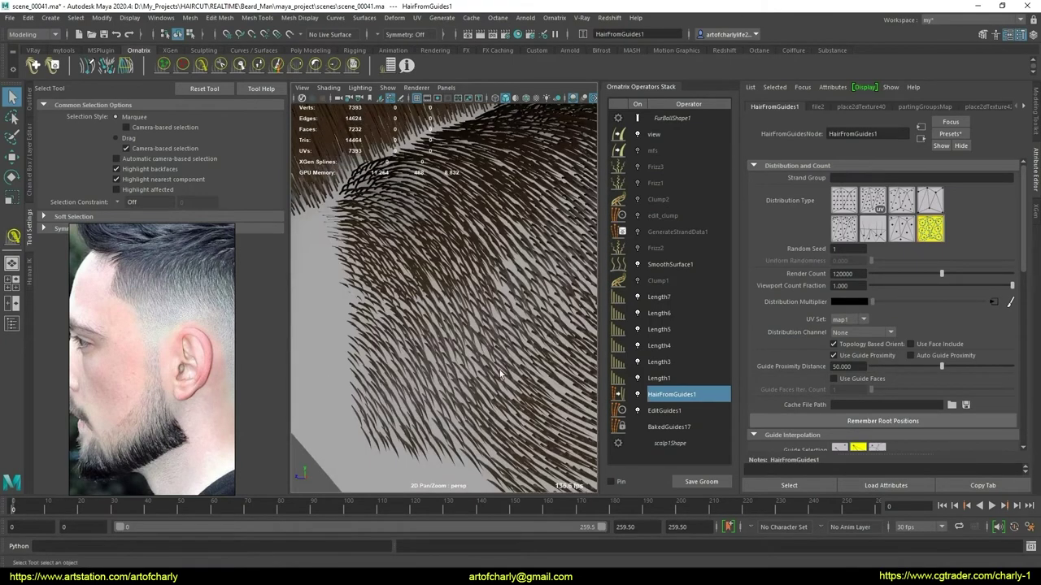
pyautogui.click(681, 411)
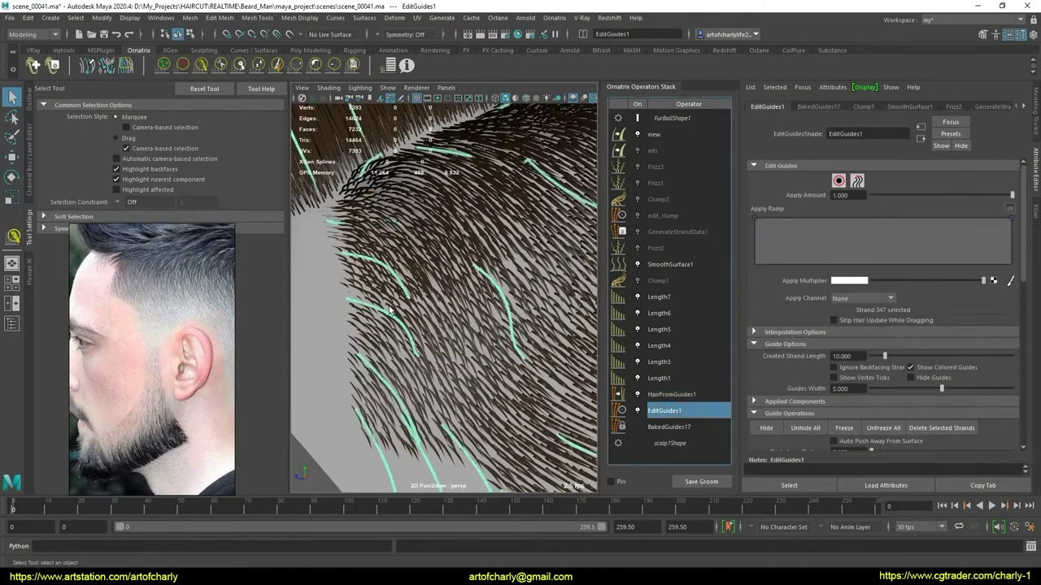
# Select guide strand 1011 alone and comb it with the Comb Brush
pyautogui.click(838, 181)
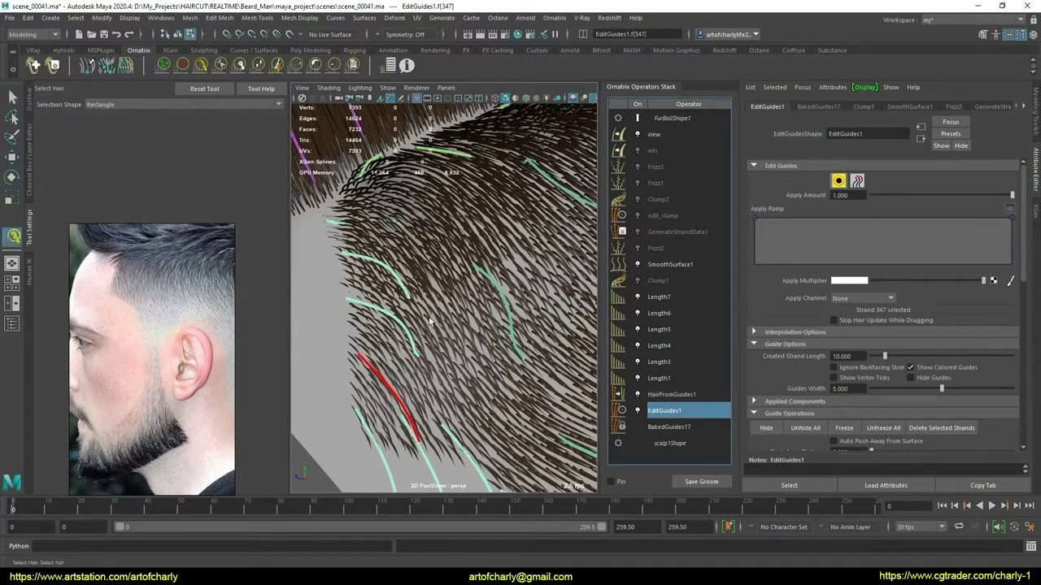
pyautogui.click(405, 329)
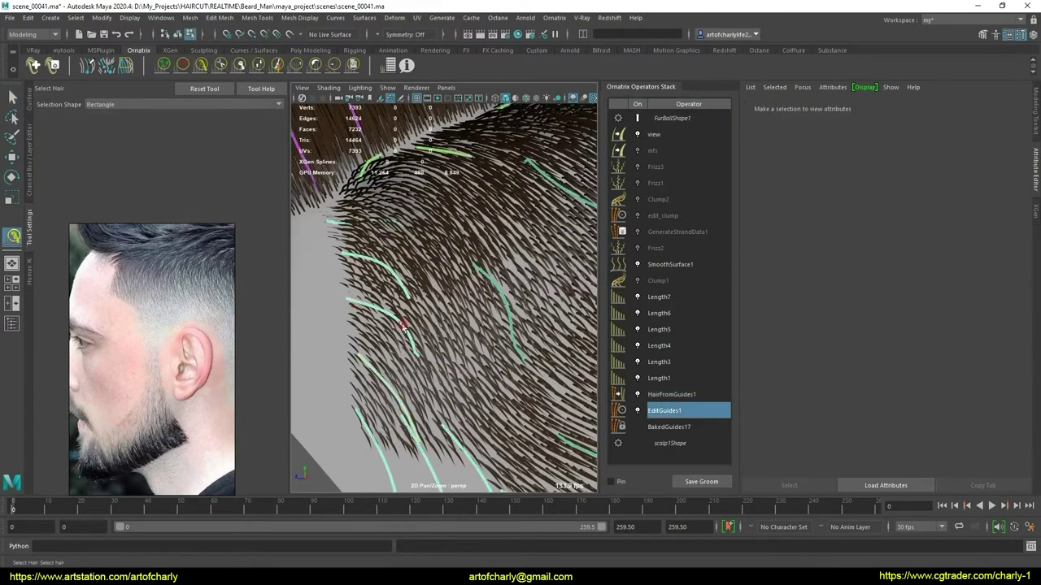
pyautogui.click(403, 327)
pyautogui.click(201, 65)
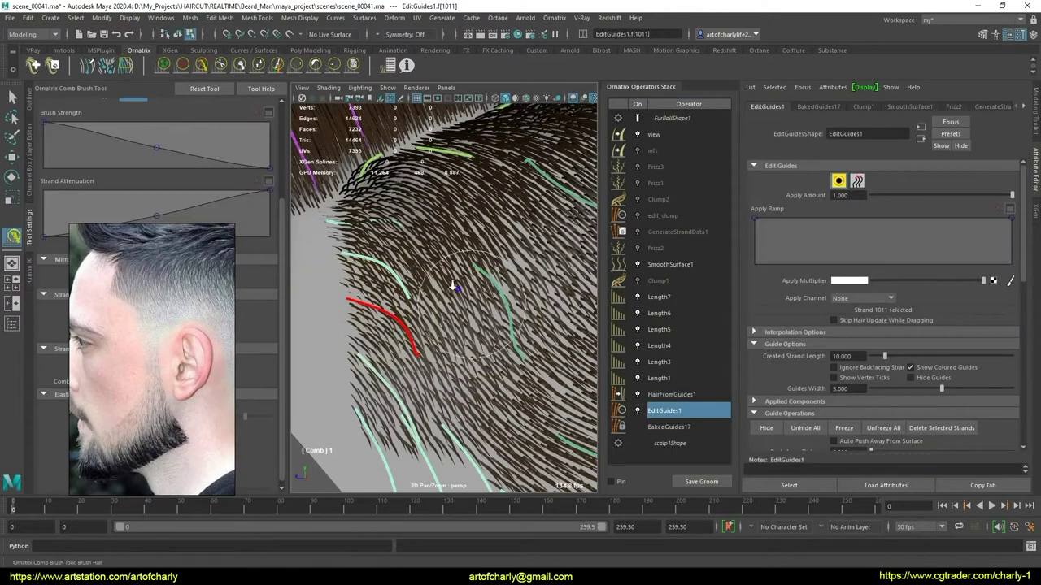
pyautogui.moveTo(488, 313)
pyautogui.keyDown('alt'); pyautogui.mouseDown()
pyautogui.moveTo(509, 302)
pyautogui.moveTo(499, 262)
pyautogui.moveTo(461, 314)
pyautogui.moveTo(462, 334)
pyautogui.mouseUp(); pyautogui.keyUp('alt')
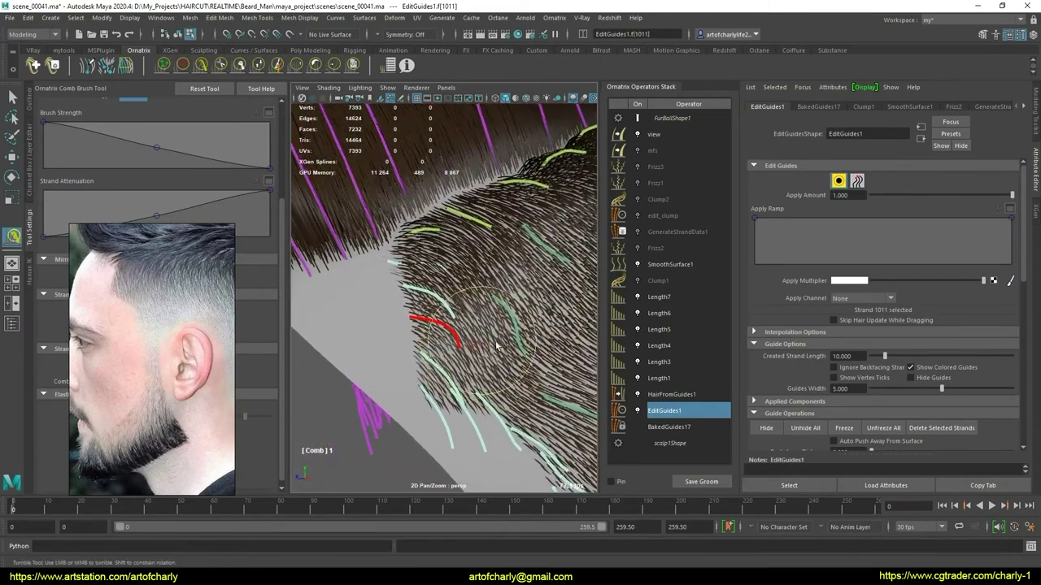
# Select guide strand 22 and comb the guides down toward the fade
pyautogui.press('q')
pyautogui.click(443, 323)
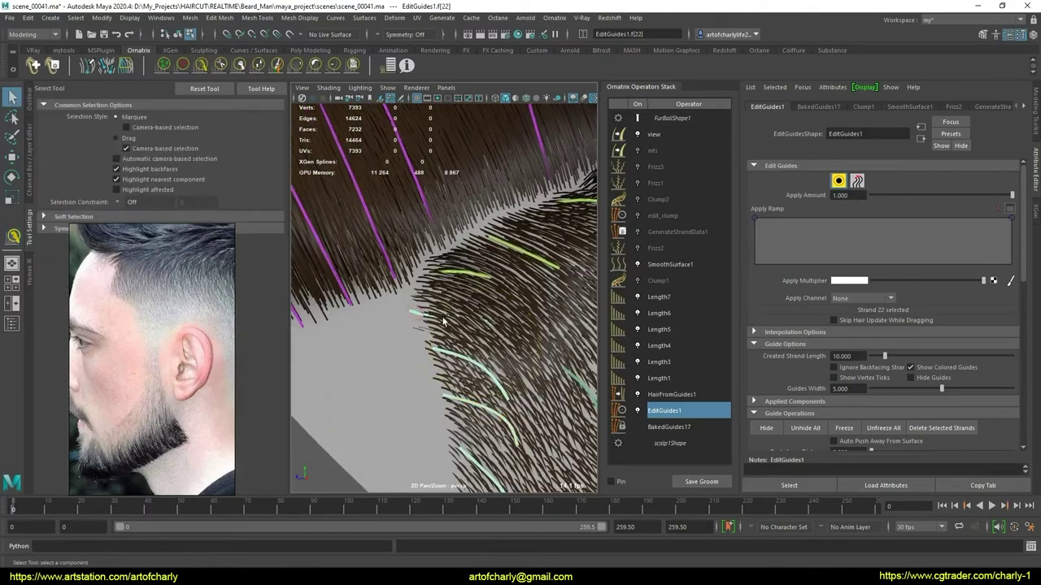
pyautogui.keyDown('alt'); pyautogui.moveTo(426, 295); pyautogui.dragTo(222, 119, button='right'); pyautogui.keyUp('alt')
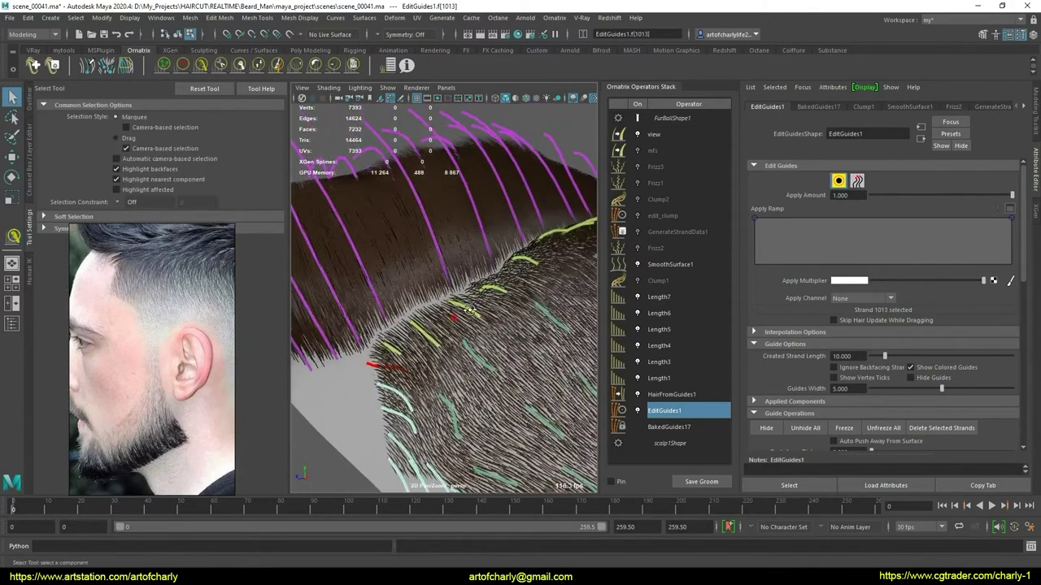
pyautogui.click(201, 65)
pyautogui.moveTo(423, 325)
pyautogui.keyDown('alt'); pyautogui.mouseDown()
pyautogui.moveTo(485, 266)
pyautogui.moveTo(507, 293)
pyautogui.moveTo(464, 362)
pyautogui.mouseUp(); pyautogui.keyUp('alt')
pyautogui.press('q')
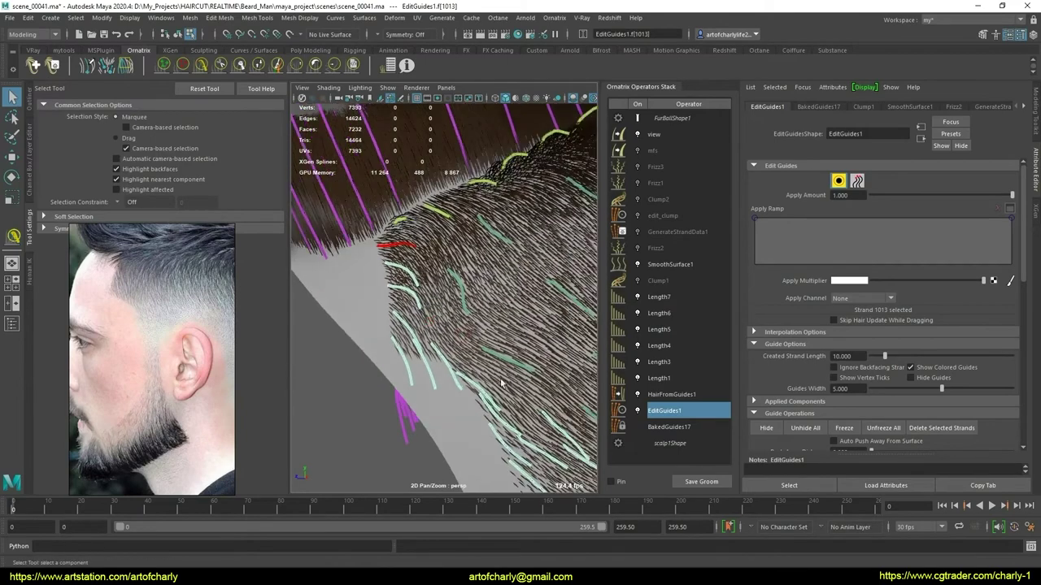
# Orbit in close on the lower scalp and pick one mid-side guide
pyautogui.keyDown('alt'); pyautogui.moveTo(464, 361); pyautogui.dragTo(472, 374, button='right'); pyautogui.keyUp('alt')
pyautogui.keyDown('alt'); pyautogui.moveTo(479, 398); pyautogui.dragTo(492, 354); pyautogui.keyUp('alt')
pyautogui.keyDown('alt'); pyautogui.moveTo(491, 354); pyautogui.dragTo(493, 354, button='right'); pyautogui.keyUp('alt')
pyautogui.keyDown('alt'); pyautogui.moveTo(492, 355); pyautogui.dragTo(470, 332); pyautogui.keyUp('alt')
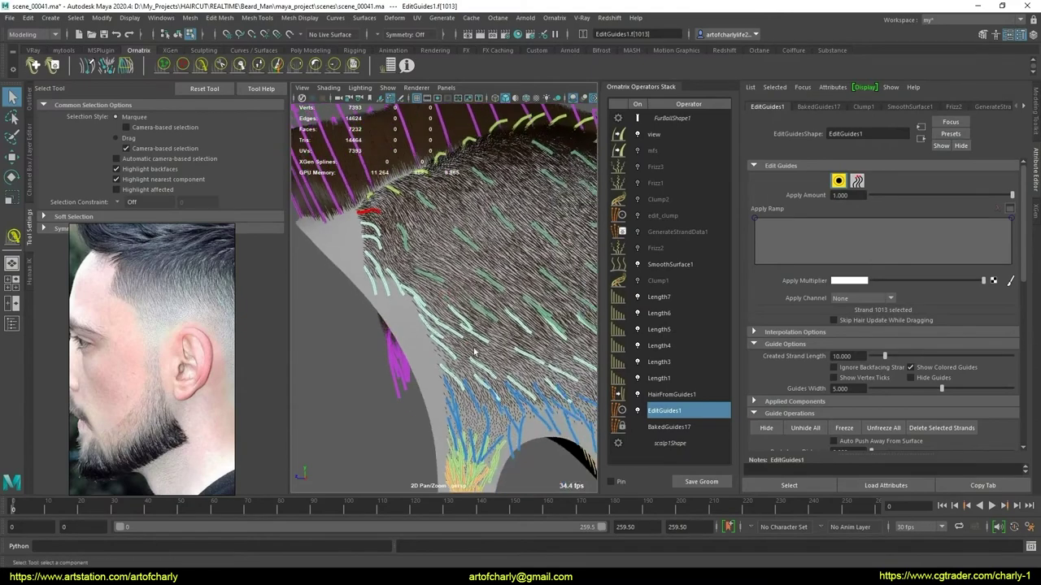
pyautogui.moveTo(476, 334)
pyautogui.keyDown('alt'); pyautogui.mouseDown()
pyautogui.moveTo(477, 368)
pyautogui.moveTo(488, 305)
pyautogui.mouseUp(); pyautogui.keyUp('alt')
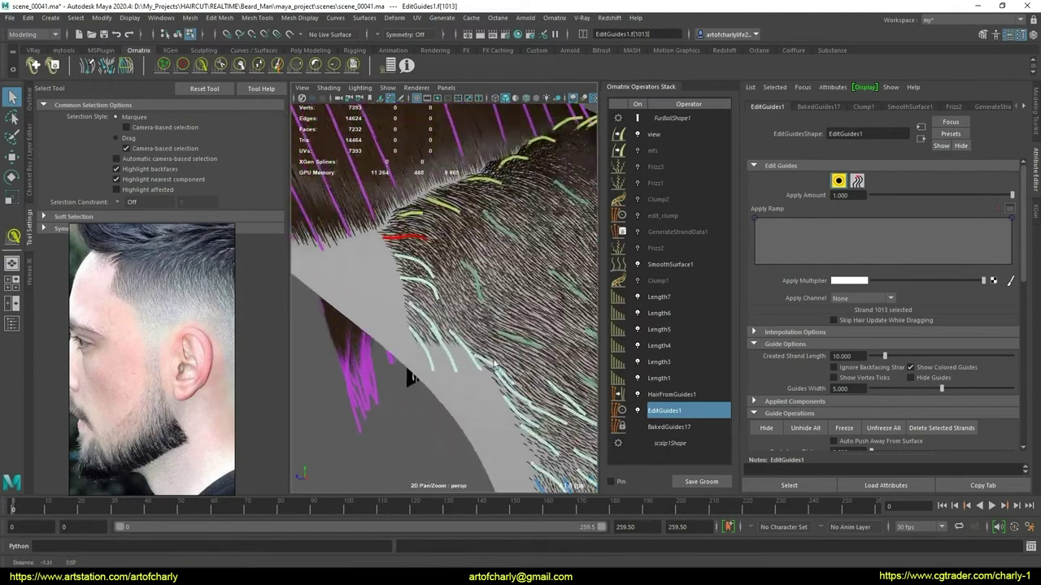
pyautogui.click(493, 280)
pyautogui.keyDown('alt'); pyautogui.moveTo(493, 280); pyautogui.dragTo(483, 308); pyautogui.keyUp('alt')
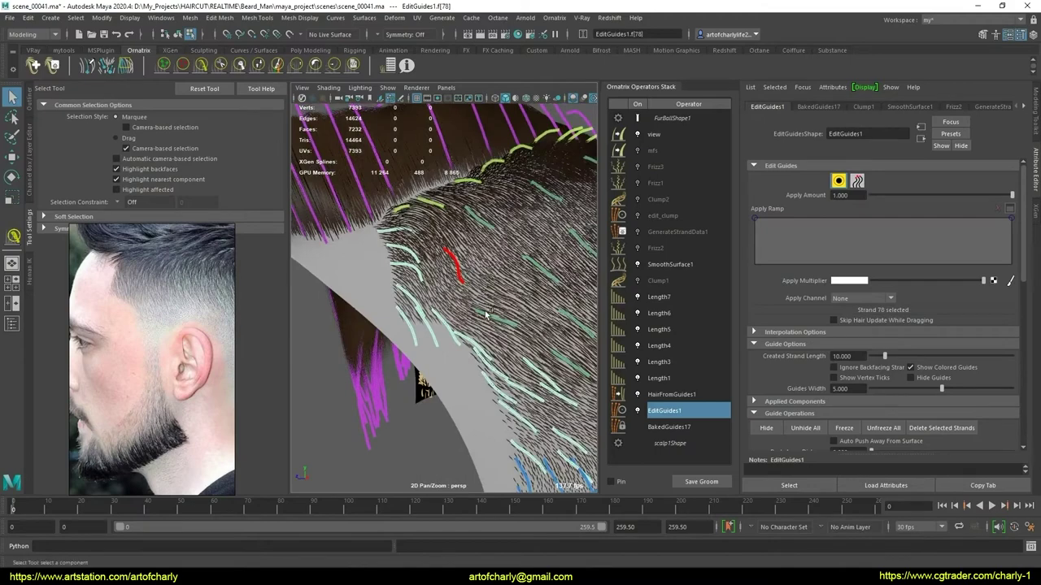
# Add a second mid-side guide to the selection, re-adding it after an undo
pyautogui.keyDown('shift'); pyautogui.click(517, 367); pyautogui.keyUp('shift')
pyautogui.scroll(-3, 461, 336)
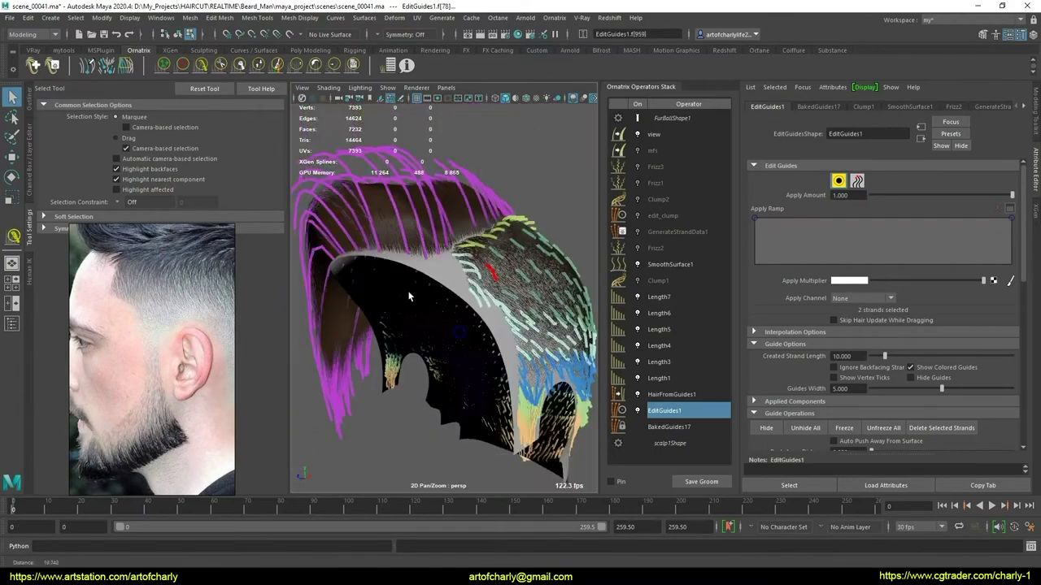
pyautogui.hotkey('ctrl', 'z')
pyautogui.scroll(5, 500, 388)
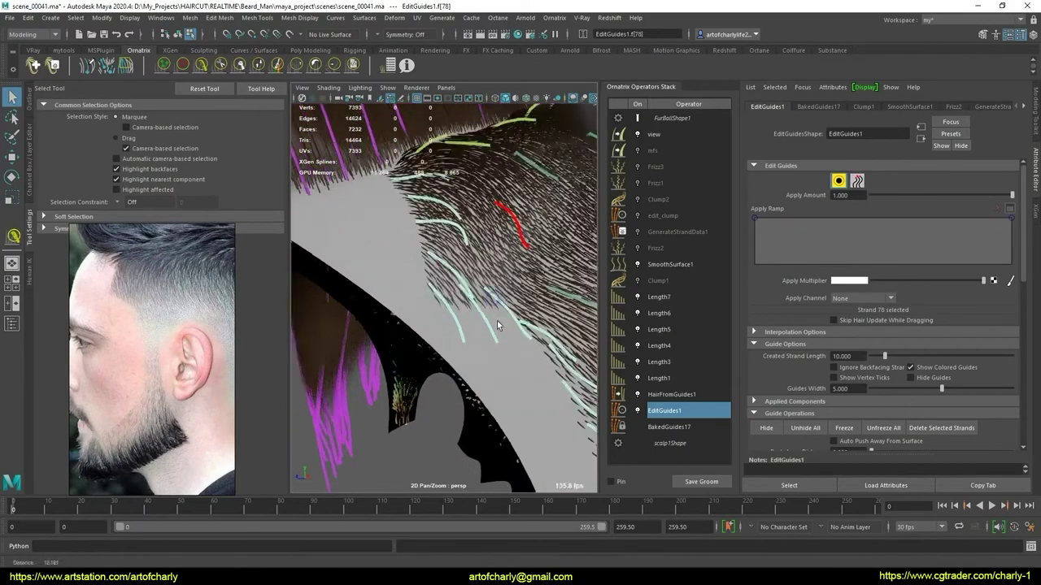
pyautogui.scroll(2, 497, 320)
pyautogui.scroll(-4, 523, 354)
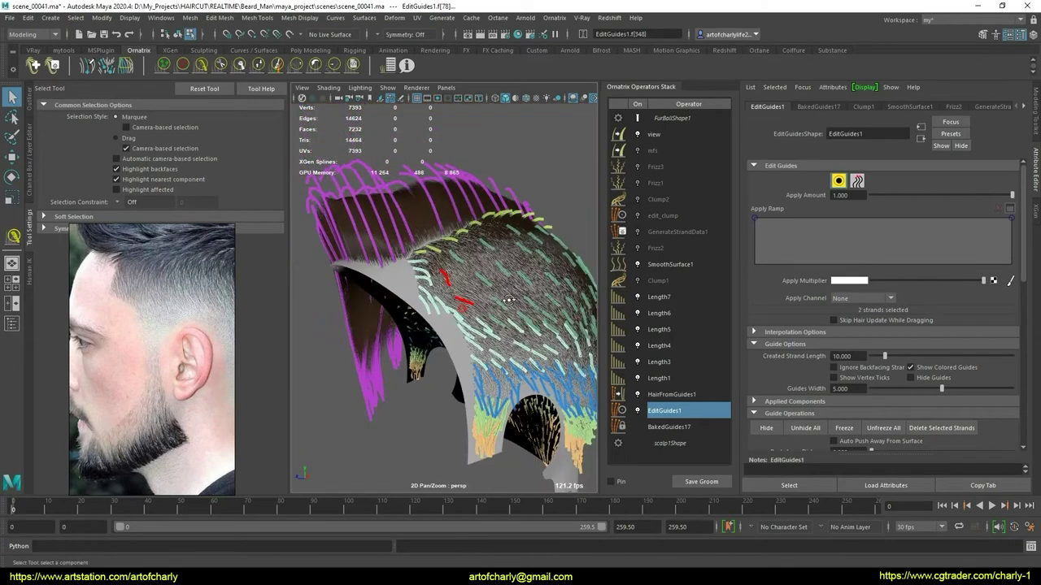
pyautogui.scroll(-2, 488, 354)
pyautogui.keyDown('shift'); pyautogui.click(457, 354); pyautogui.keyUp('shift')
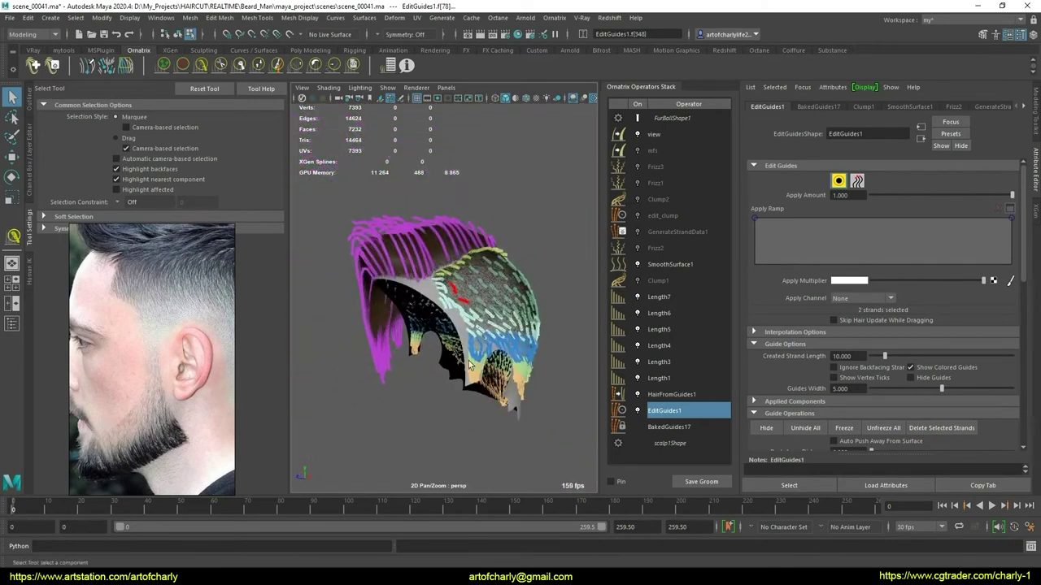
# Scroll to EditGuides1's Strand Groups section and assign the two picked guides
pyautogui.scroll(-2, 903, 392)
pyautogui.scroll(-2, 847, 354)
pyautogui.scroll(-1, 847, 354)
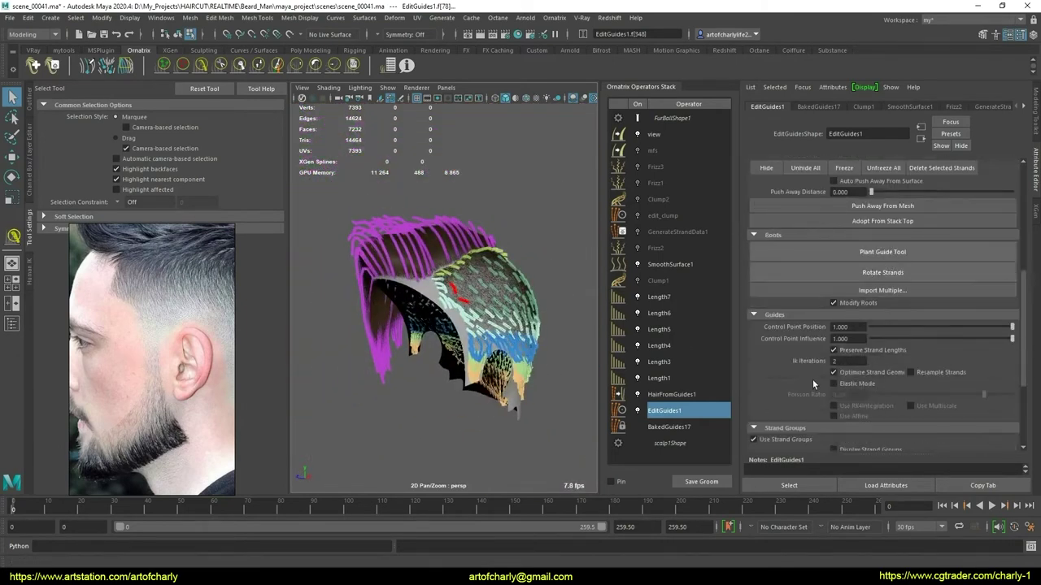
pyautogui.scroll(-2, 817, 380)
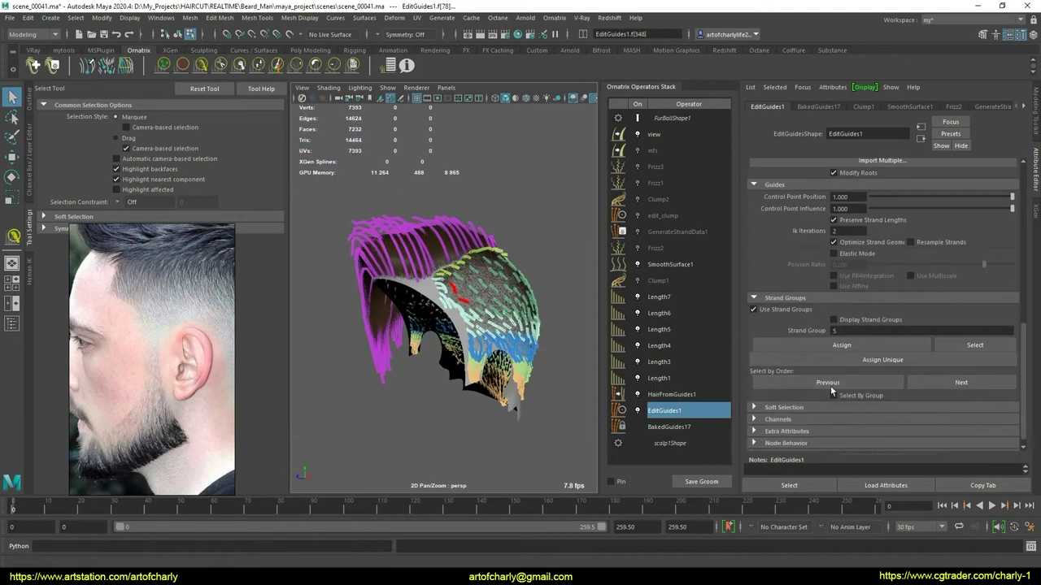
pyautogui.click(775, 344)
pyautogui.scroll(3, 488, 358)
pyautogui.scroll(2, 488, 358)
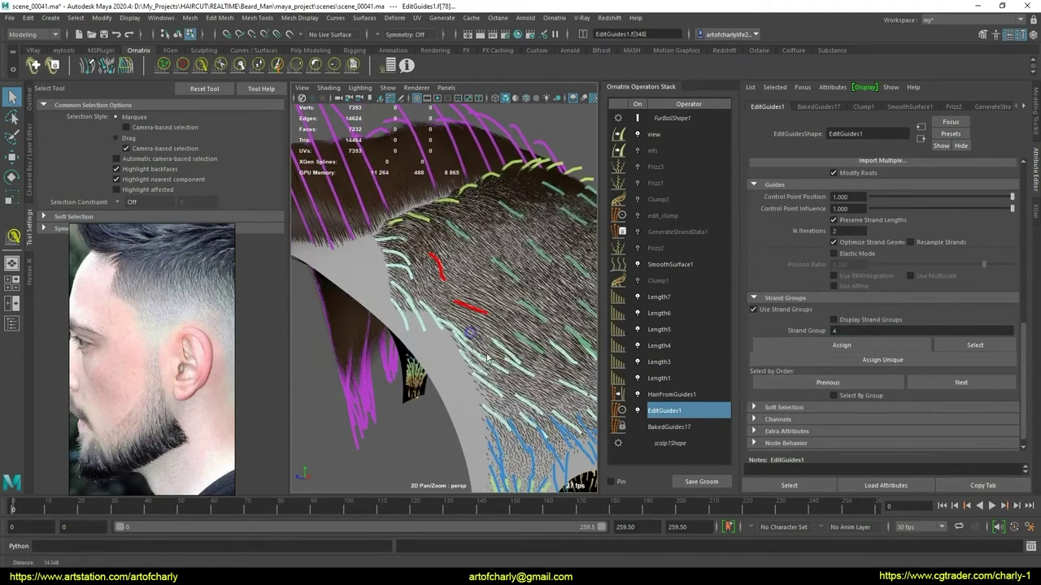
pyautogui.scroll(3, 492, 335)
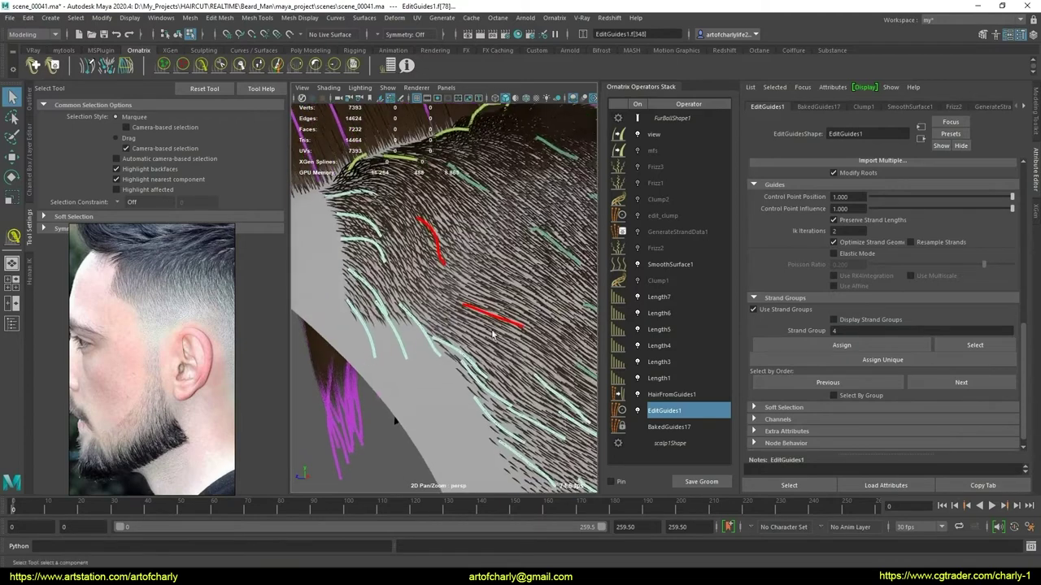
# Set Strand Group to 4, assign the guides, then deselect them
pyautogui.click(848, 331)
pyautogui.write('3')
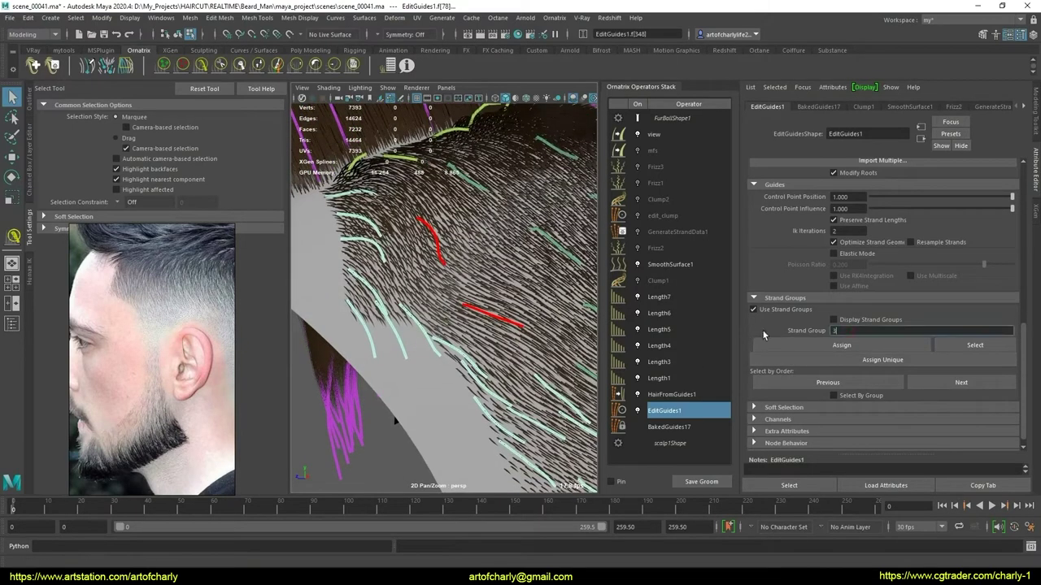
pyautogui.click(829, 350)
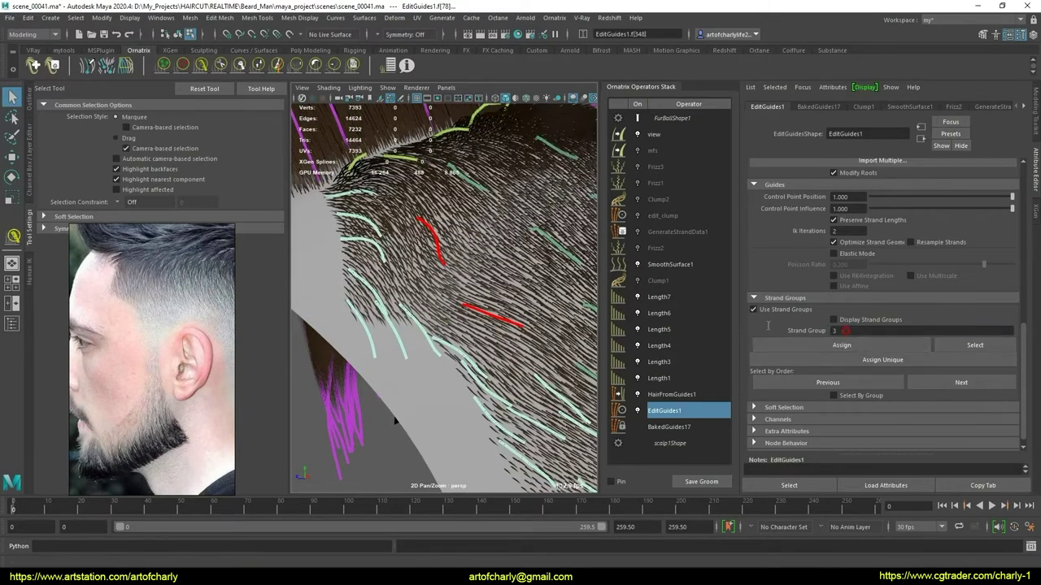
pyautogui.write('2')
pyautogui.click(775, 350)
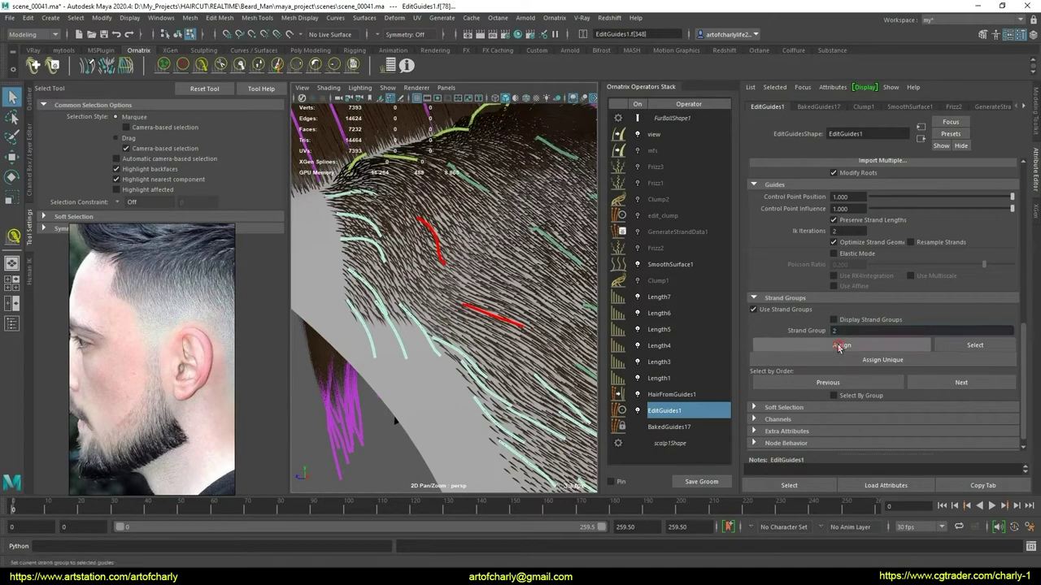
pyautogui.click(782, 324)
pyautogui.write('4')
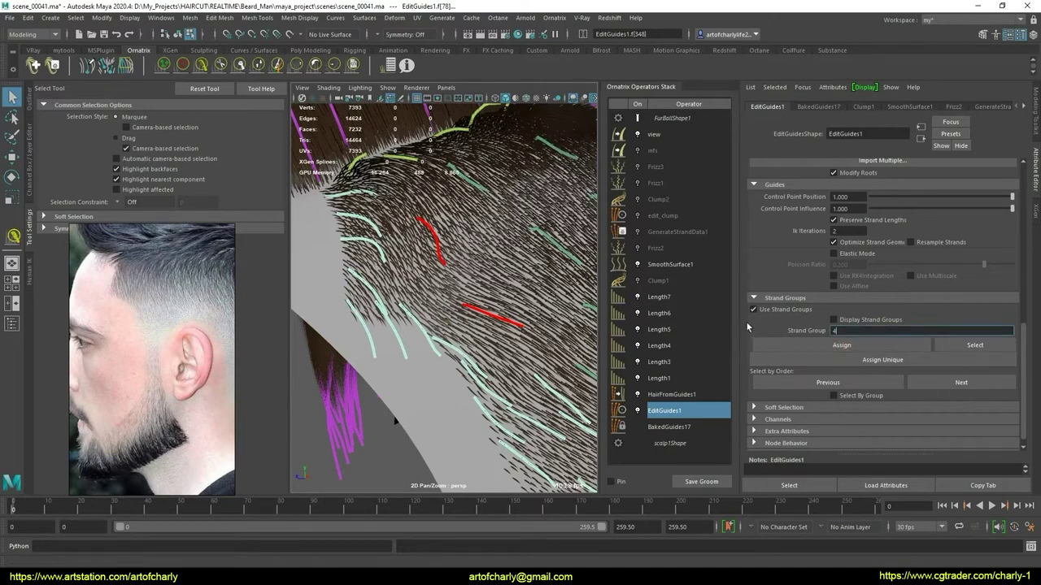
pyautogui.click(841, 345)
pyautogui.keyDown('alt'); pyautogui.moveTo(456, 331); pyautogui.dragTo(440, 296); pyautogui.keyUp('alt')
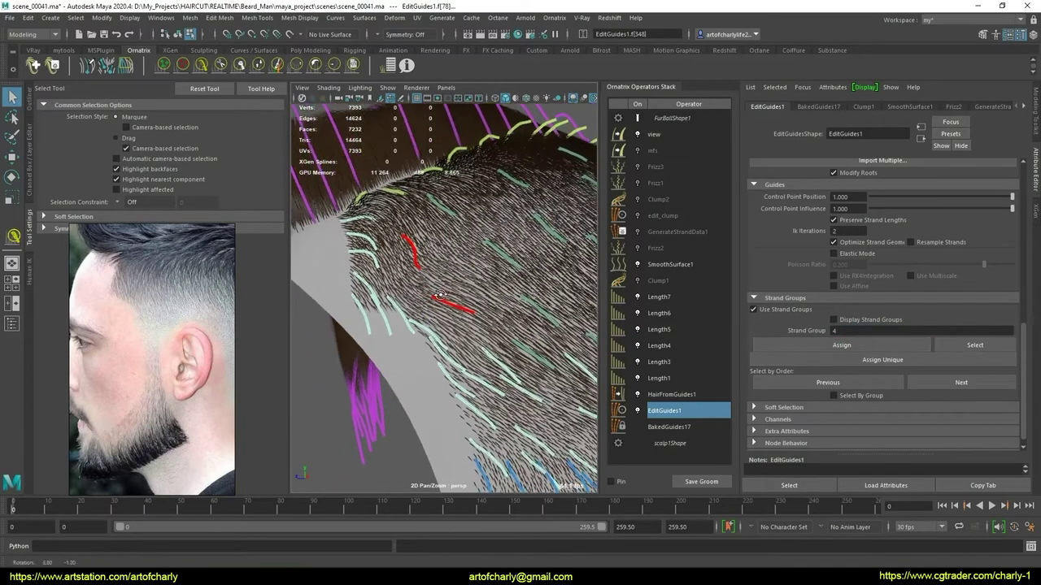
pyautogui.click(492, 355)
pyautogui.moveTo(492, 354)
pyautogui.keyDown('alt'); pyautogui.mouseDown()
pyautogui.moveTo(489, 310)
pyautogui.moveTo(517, 350)
pyautogui.moveTo(569, 325)
pyautogui.moveTo(493, 339)
pyautogui.mouseUp(); pyautogui.keyUp('alt')
# Open the Length7 operator and inspect the hairline, temple and back of the scalp
pyautogui.click(676, 297)
pyautogui.keyDown('alt'); pyautogui.moveTo(493, 338); pyautogui.dragTo(501, 382, button='right'); pyautogui.keyUp('alt')
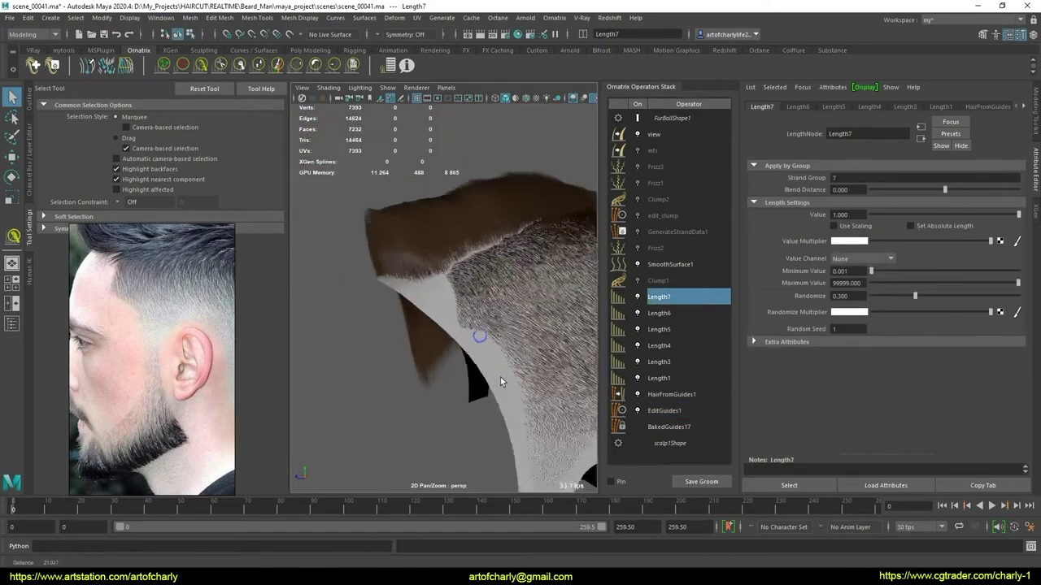
pyautogui.keyDown('alt'); pyautogui.moveTo(501, 382); pyautogui.dragTo(462, 328); pyautogui.keyUp('alt')
pyautogui.moveTo(415, 265)
pyautogui.keyDown('alt'); pyautogui.mouseDown(button='right')
pyautogui.moveTo(438, 327)
pyautogui.moveTo(399, 243)
pyautogui.mouseUp(button='right'); pyautogui.keyUp('alt')
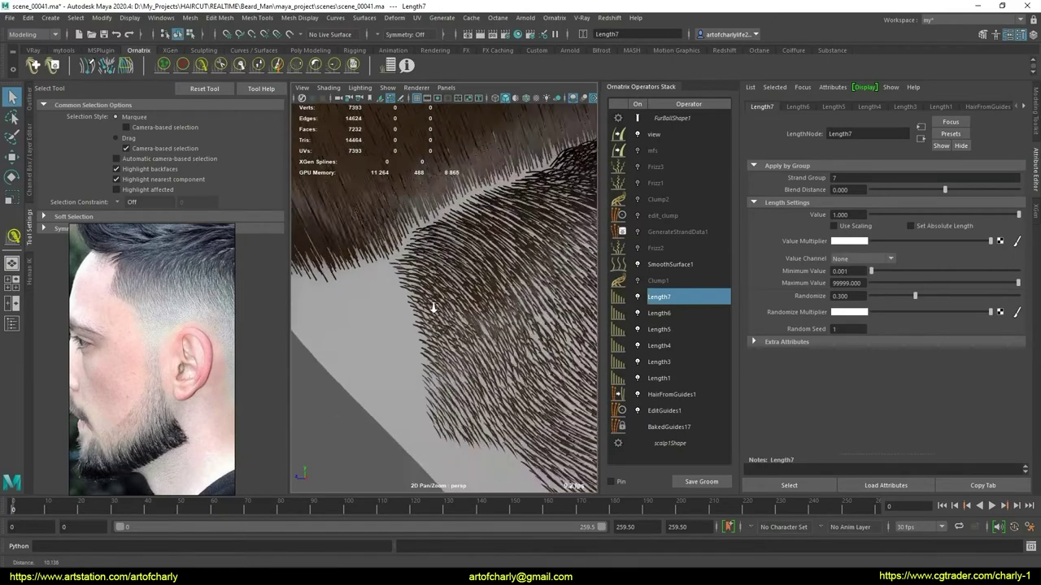
pyautogui.moveTo(434, 334)
pyautogui.keyDown('alt'); pyautogui.mouseDown()
pyautogui.moveTo(413, 317)
pyautogui.moveTo(460, 345)
pyautogui.moveTo(462, 317)
pyautogui.moveTo(477, 309)
pyautogui.mouseUp(); pyautogui.keyUp('alt')
pyautogui.keyDown('alt'); pyautogui.moveTo(483, 344); pyautogui.dragTo(479, 325); pyautogui.keyUp('alt')
pyautogui.keyDown('alt'); pyautogui.moveTo(520, 369); pyautogui.dragTo(495, 274, button='right'); pyautogui.keyUp('alt')
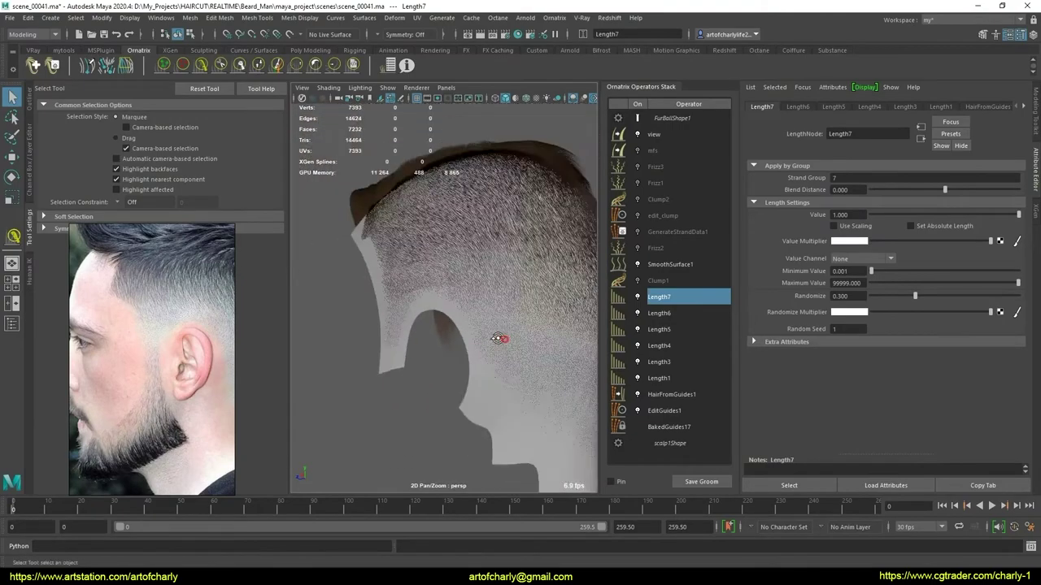
pyautogui.moveTo(495, 274)
pyautogui.keyDown('alt'); pyautogui.mouseDown()
pyautogui.moveTo(495, 365)
pyautogui.moveTo(463, 276)
pyautogui.moveTo(474, 436)
pyautogui.moveTo(420, 402)
pyautogui.moveTo(414, 423)
pyautogui.moveTo(477, 430)
pyautogui.moveTo(510, 401)
pyautogui.moveTo(464, 389)
pyautogui.mouseUp(); pyautogui.keyUp('alt')
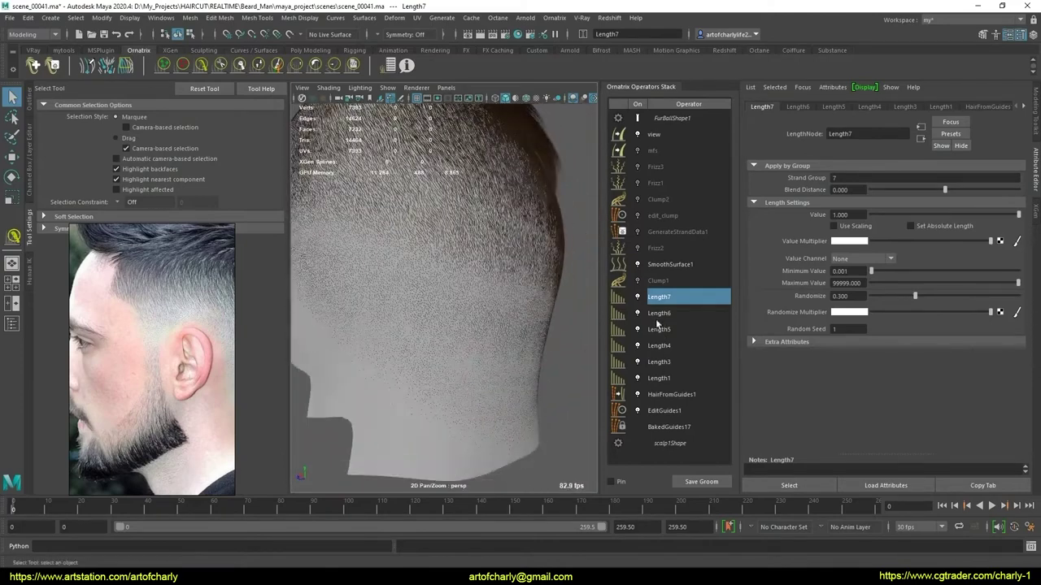
# Step through Length4, Length3 and Length1, checking the fade above the ear
pyautogui.click(657, 316)
pyautogui.click(657, 329)
pyautogui.click(656, 346)
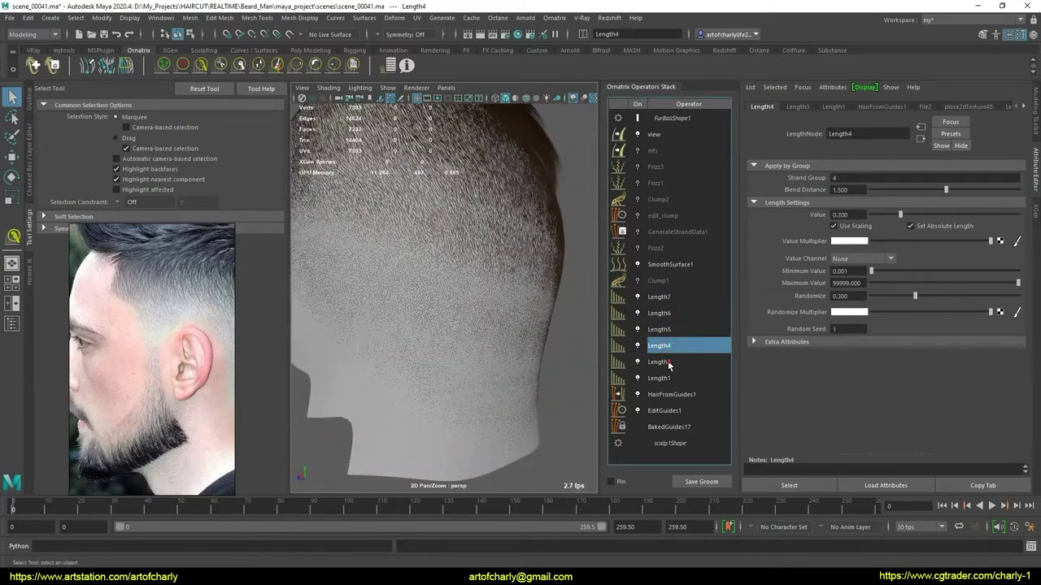
pyautogui.click(668, 365)
pyautogui.click(672, 379)
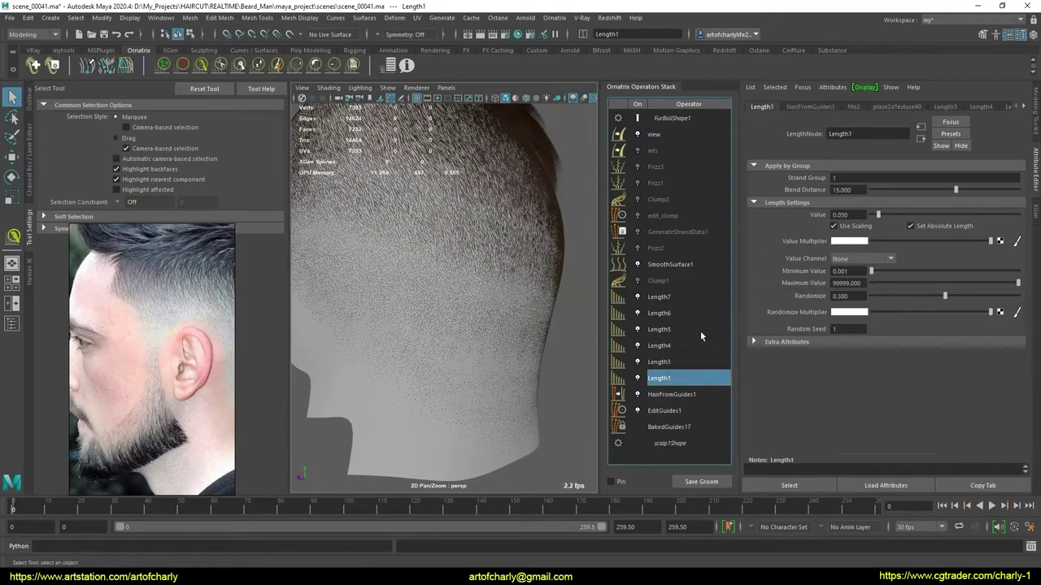
pyautogui.moveTo(524, 366)
pyautogui.keyDown('alt'); pyautogui.mouseDown()
pyautogui.moveTo(463, 330)
pyautogui.moveTo(509, 367)
pyautogui.moveTo(550, 358)
pyautogui.moveTo(530, 361)
pyautogui.mouseUp(); pyautogui.keyUp('alt')
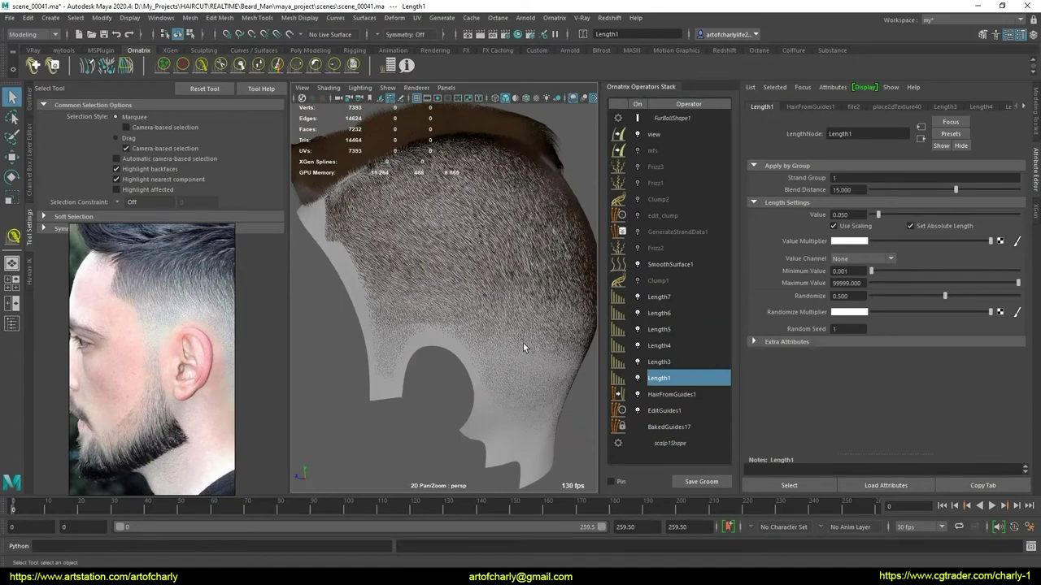
pyautogui.moveTo(466, 334); pyautogui.dragTo(476, 322, button='right')
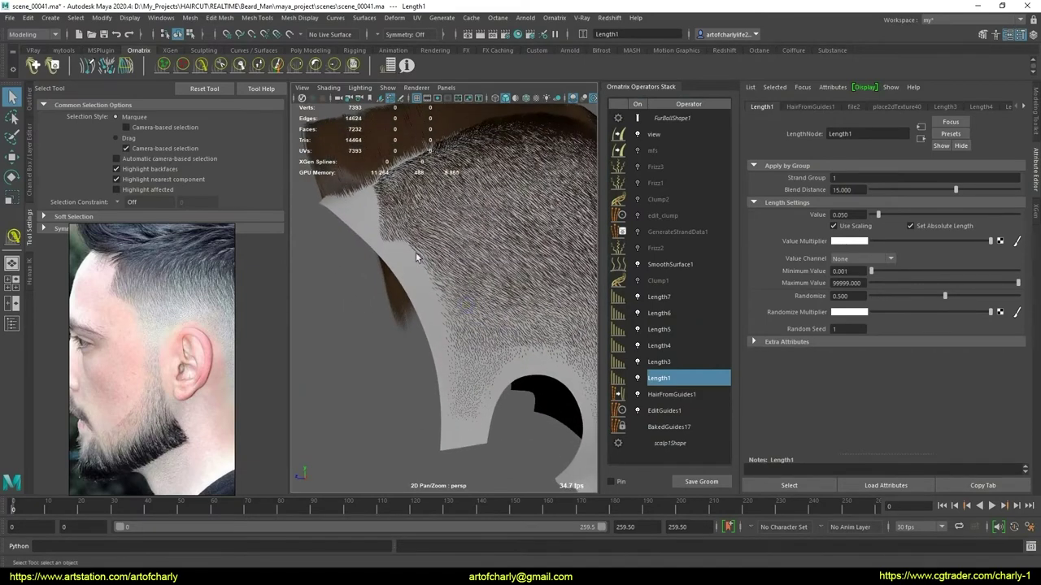
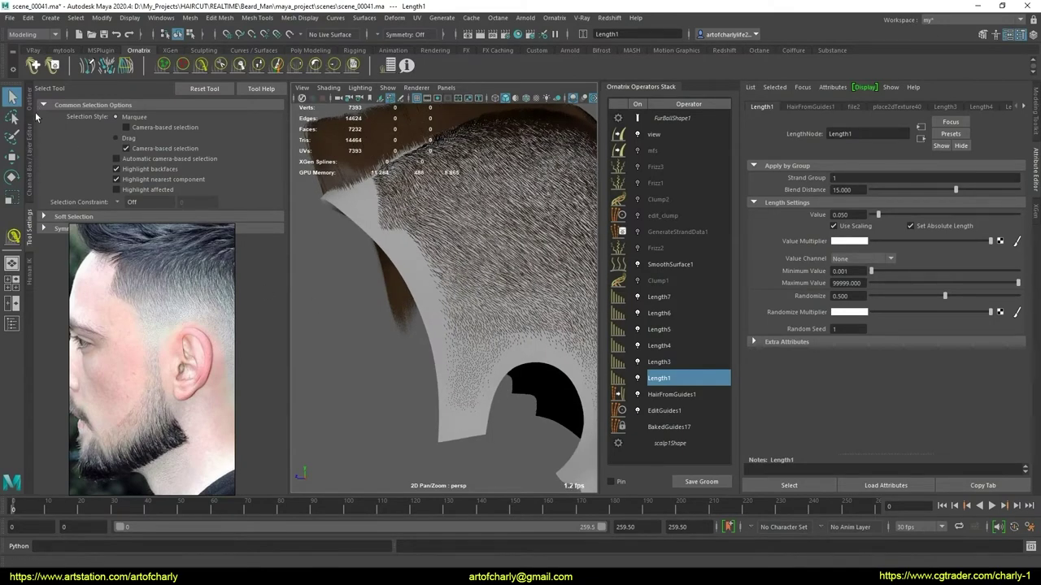
# Show the Channel Box/Layer Editor and make layer1's head mesh visible again
pyautogui.click(30, 180)
pyautogui.moveTo(155, 315); pyautogui.dragTo(835, 287)
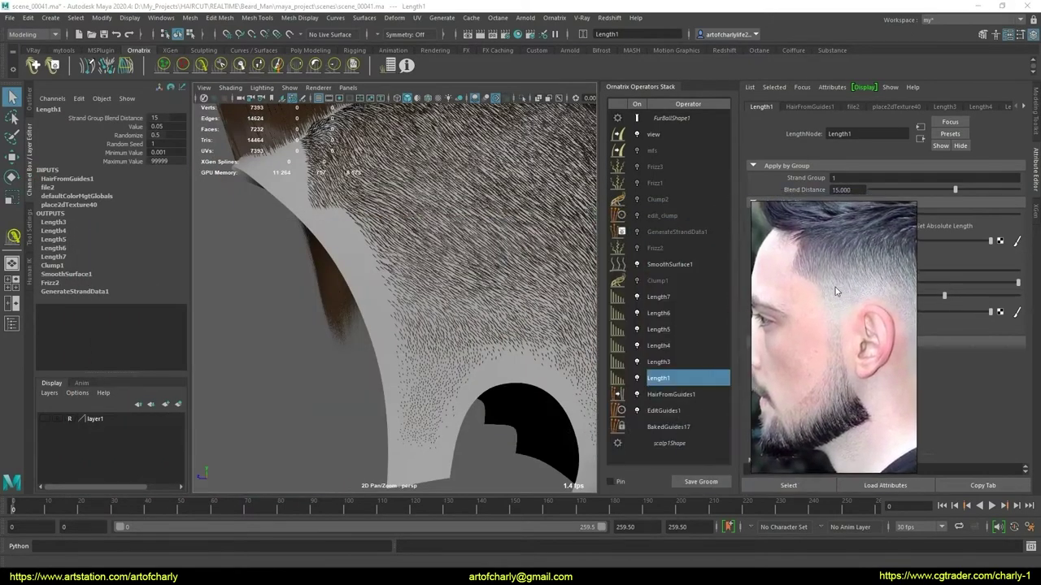
pyautogui.click(45, 419)
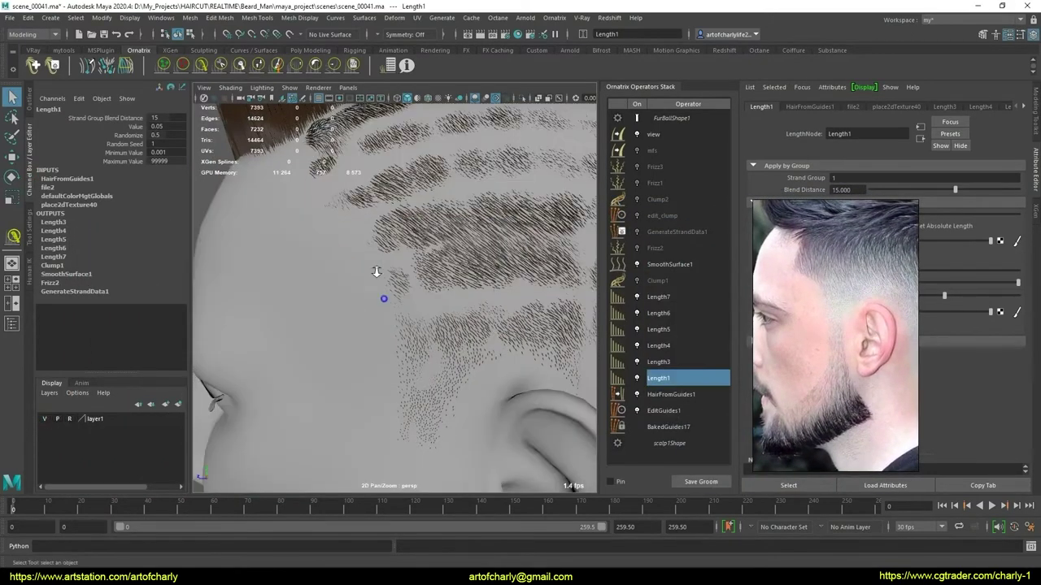
pyautogui.scroll(-5, 375, 271)
# Turn on smooth preview (3) for the head mesh, leaving Length1 and the head deselected
pyautogui.click(436, 390)
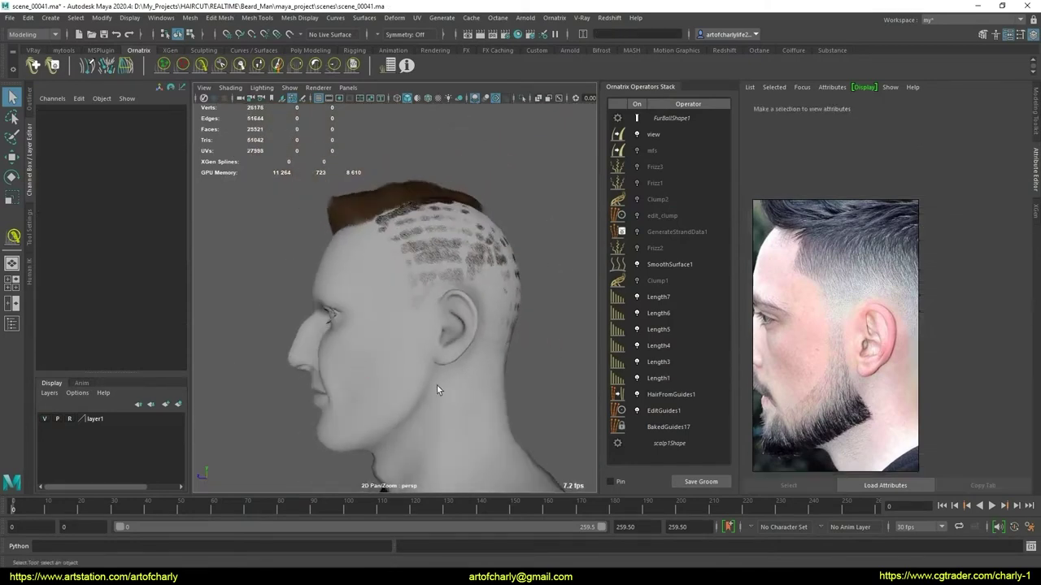
pyautogui.keyDown('alt'); pyautogui.moveTo(437, 385); pyautogui.dragTo(450, 369); pyautogui.keyUp('alt')
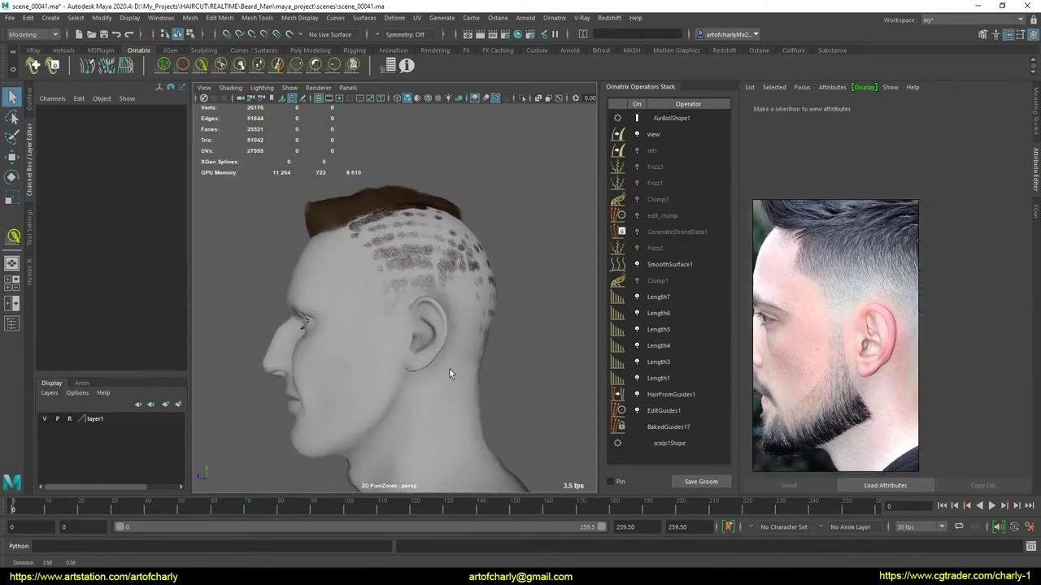
pyautogui.click(338, 391)
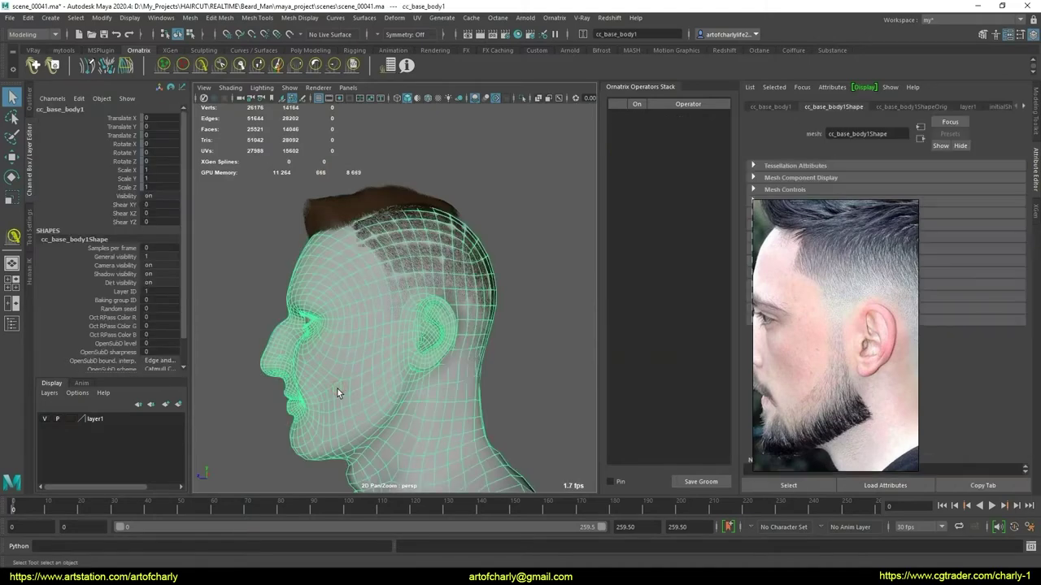
pyautogui.press('3')
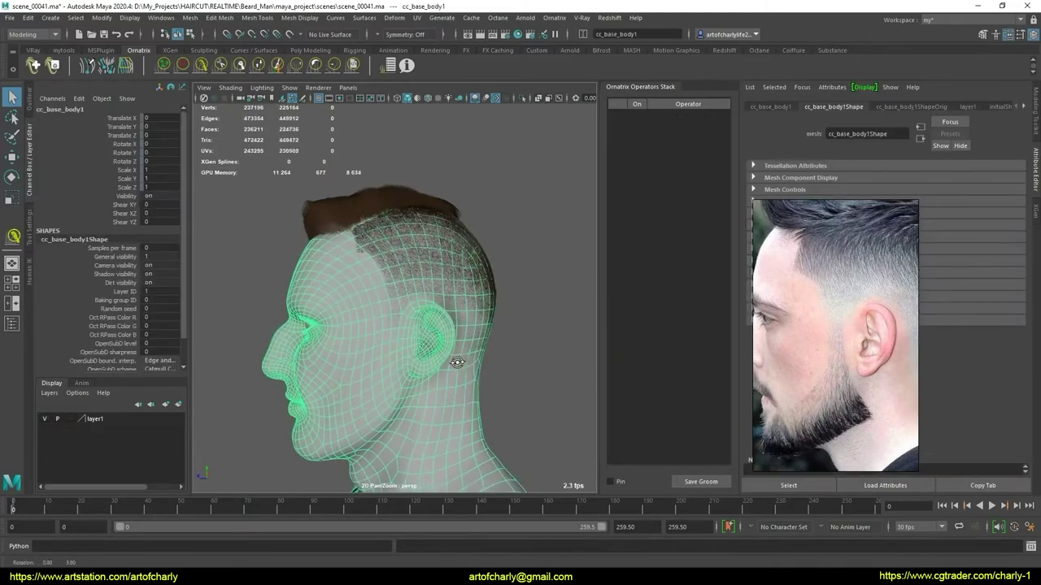
pyautogui.click(547, 395)
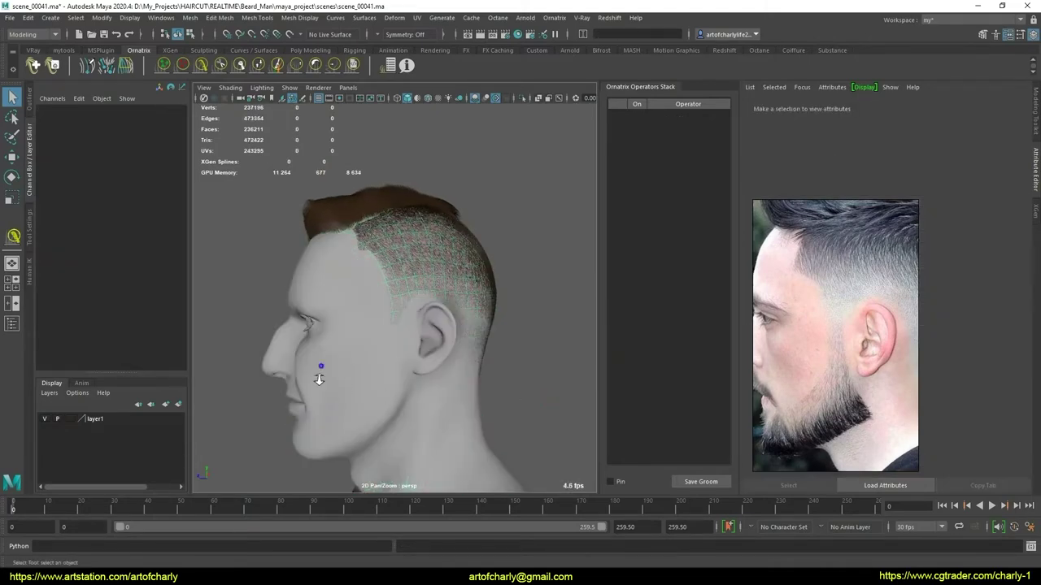
pyautogui.scroll(2, 320, 380)
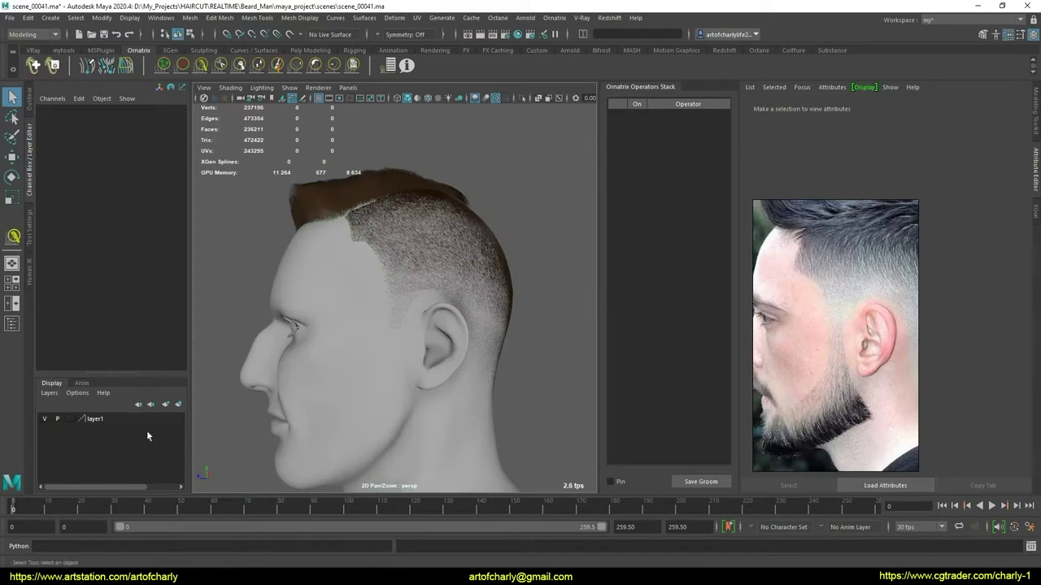
pyautogui.moveTo(360, 344)
pyautogui.keyDown('alt'); pyautogui.mouseDown()
pyautogui.moveTo(411, 349)
pyautogui.moveTo(353, 344)
pyautogui.moveTo(356, 355)
pyautogui.moveTo(358, 333)
pyautogui.moveTo(344, 344)
pyautogui.moveTo(432, 332)
pyautogui.moveTo(301, 330)
pyautogui.moveTo(319, 341)
pyautogui.moveTo(251, 330)
pyautogui.moveTo(366, 334)
pyautogui.moveTo(330, 332)
pyautogui.moveTo(336, 324)
pyautogui.mouseUp(); pyautogui.keyUp('alt')
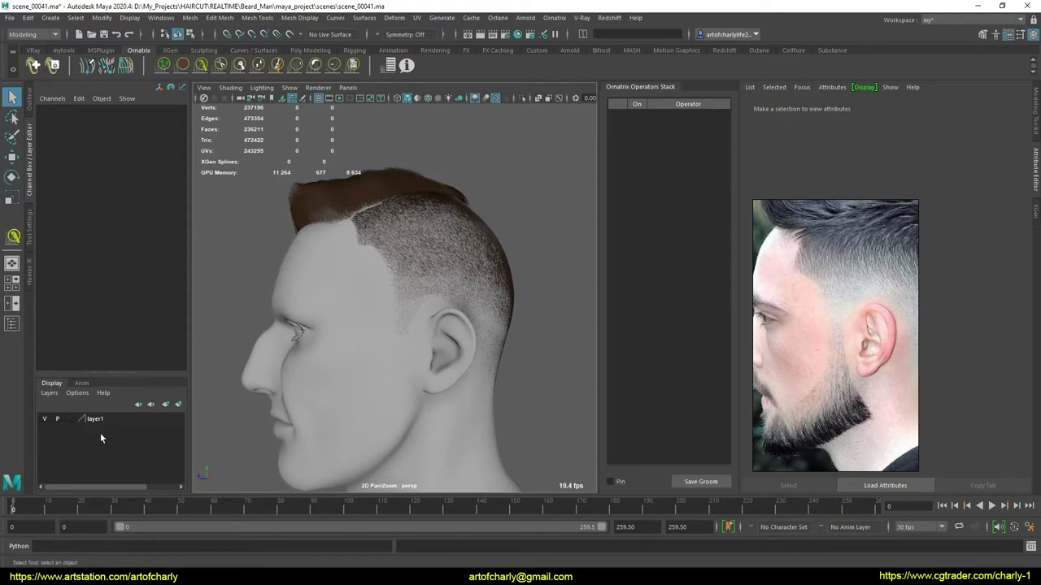
pyautogui.click(303, 285)
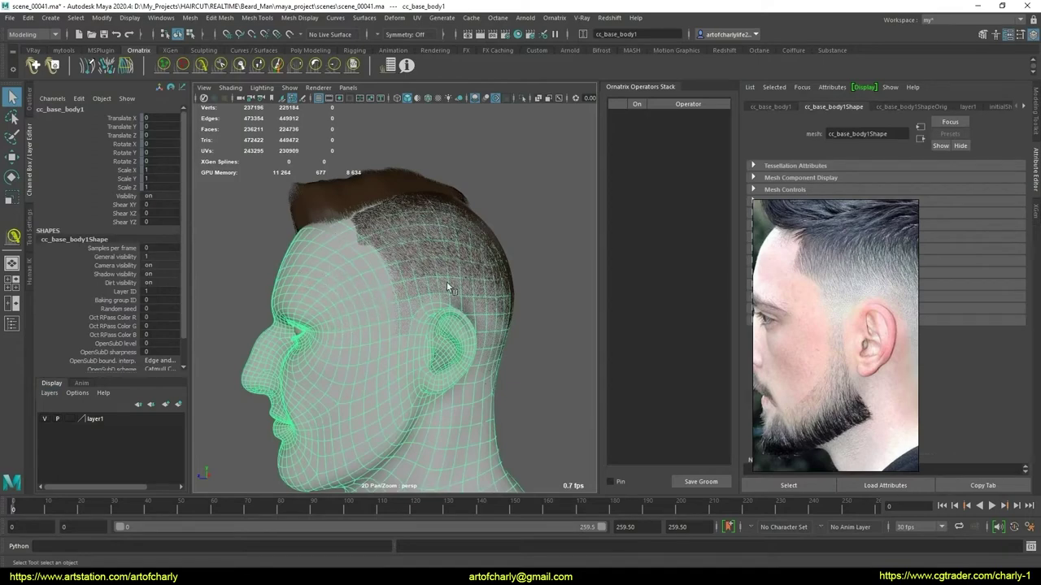
pyautogui.click(509, 243)
pyautogui.moveTo(509, 243)
pyautogui.keyDown('alt'); pyautogui.mouseDown()
pyautogui.moveTo(379, 295)
pyautogui.moveTo(235, 284)
pyautogui.moveTo(272, 309)
pyautogui.moveTo(316, 261)
pyautogui.moveTo(356, 294)
pyautogui.mouseUp(); pyautogui.keyUp('alt')
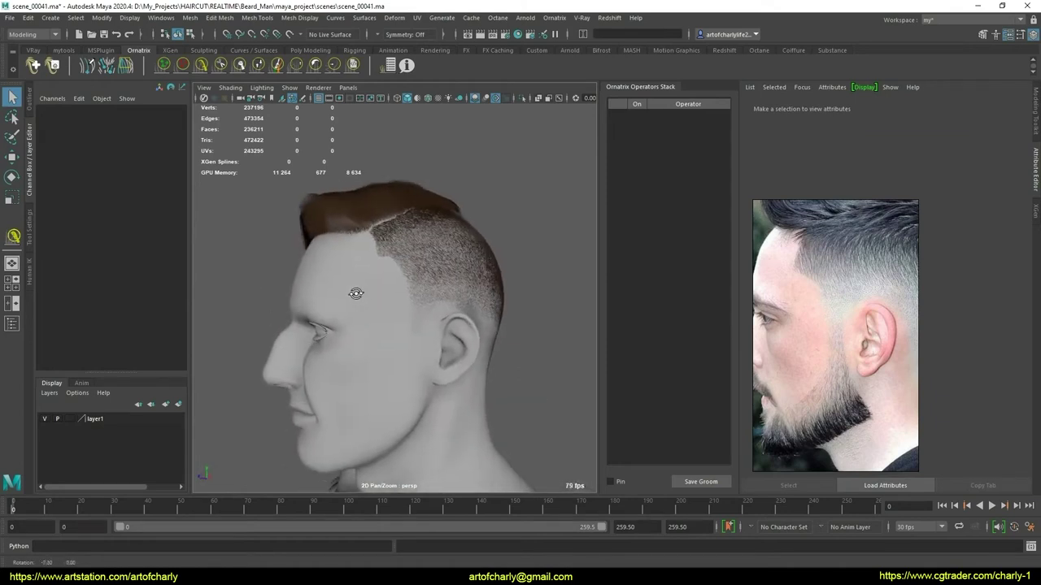
pyautogui.scroll(2, 351, 292)
pyautogui.scroll(2, 366, 297)
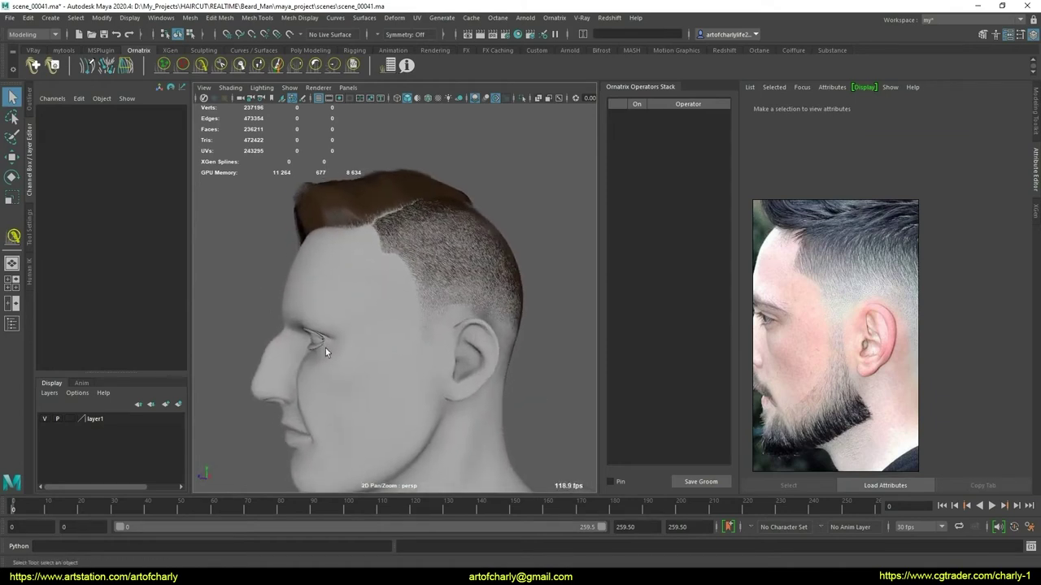
pyautogui.moveTo(325, 348)
pyautogui.keyDown('alt'); pyautogui.mouseDown()
pyautogui.moveTo(318, 332)
pyautogui.moveTo(348, 309)
pyautogui.moveTo(353, 331)
pyautogui.moveTo(491, 318)
pyautogui.mouseUp(); pyautogui.keyUp('alt')
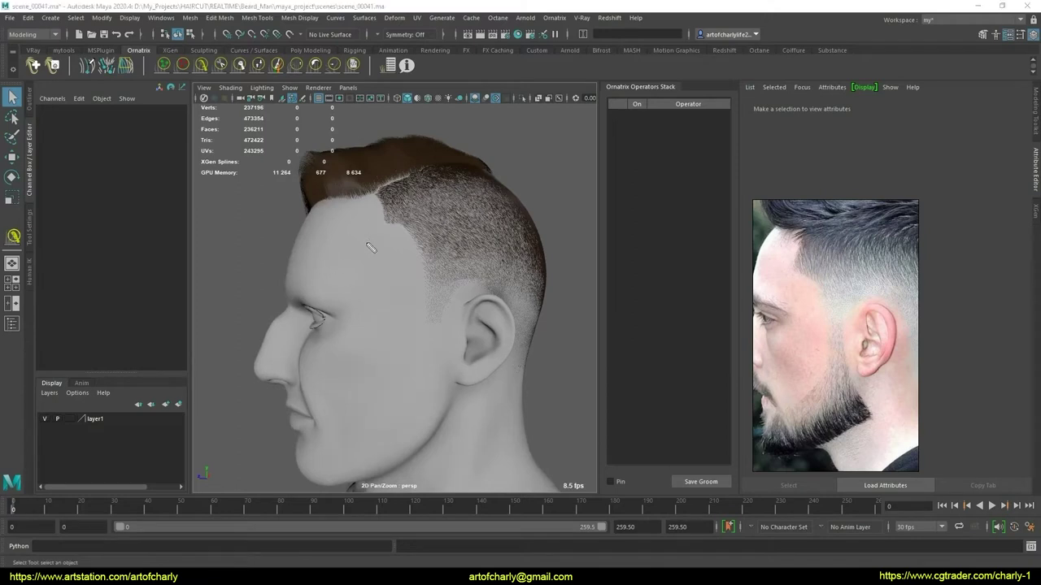
pyautogui.moveTo(367, 196); pyautogui.dragTo(363, 251)
pyautogui.moveTo(362, 262)
pyautogui.mouseDown()
pyautogui.moveTo(398, 275)
pyautogui.moveTo(421, 326)
pyautogui.moveTo(437, 321)
pyautogui.moveTo(439, 290)
pyautogui.moveTo(469, 276)
pyautogui.mouseUp()
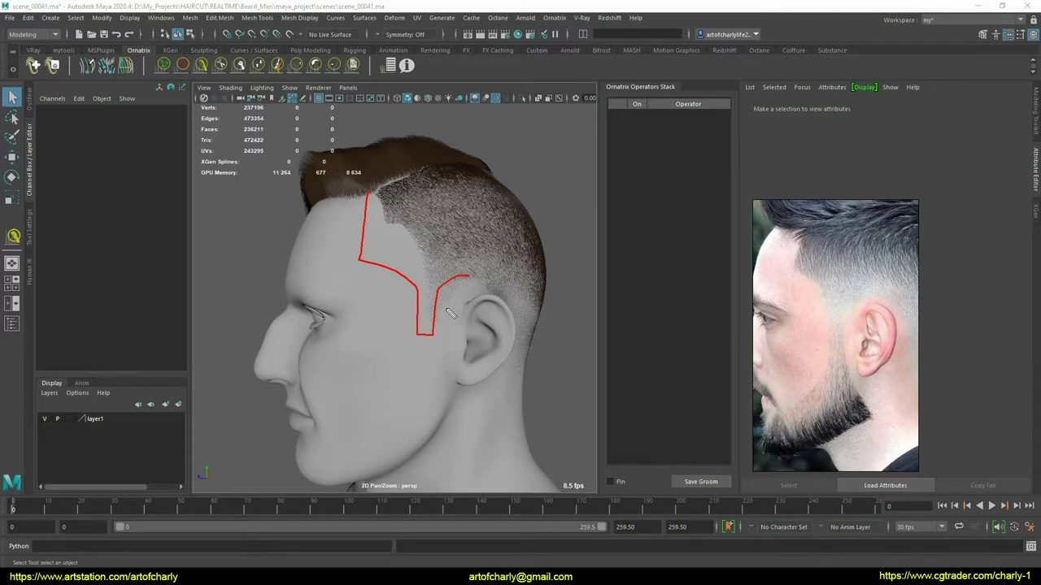
pyautogui.keyDown('alt'); pyautogui.moveTo(444, 308); pyautogui.dragTo(417, 283); pyautogui.keyUp('alt')
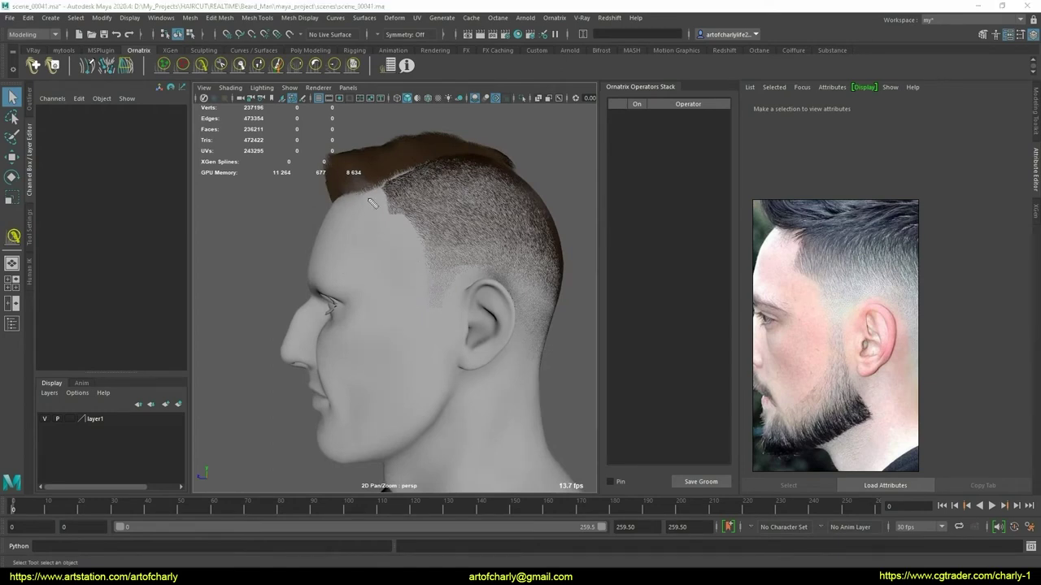
pyautogui.moveTo(368, 194); pyautogui.dragTo(363, 242)
pyautogui.moveTo(410, 271); pyautogui.dragTo(415, 330)
pyautogui.moveTo(440, 331)
pyautogui.mouseDown()
pyautogui.moveTo(454, 279)
pyautogui.moveTo(483, 269)
pyautogui.mouseUp()
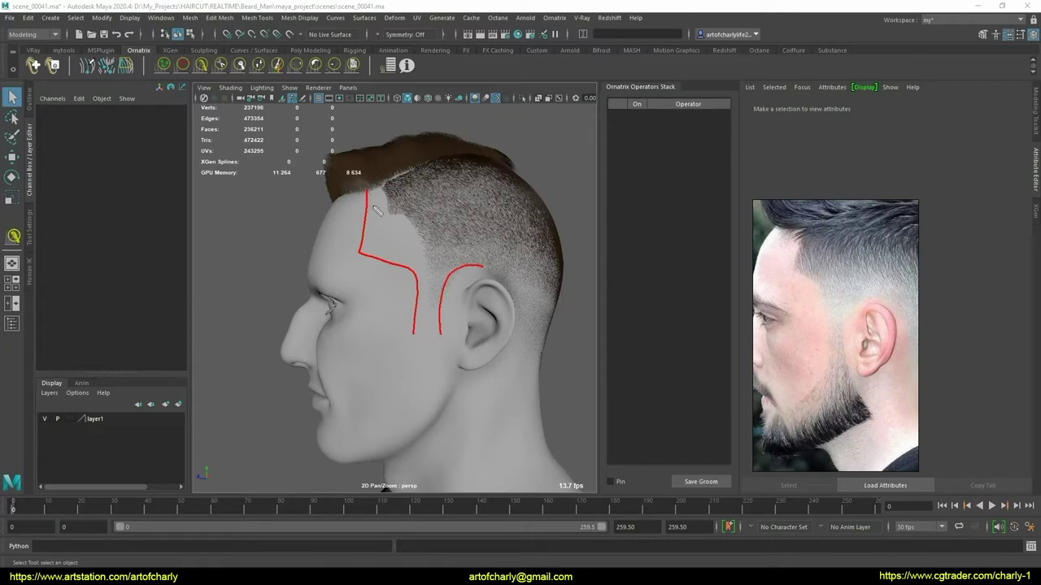
pyautogui.moveTo(368, 207)
pyautogui.mouseDown()
pyautogui.moveTo(370, 233)
pyautogui.moveTo(462, 288)
pyautogui.mouseUp()
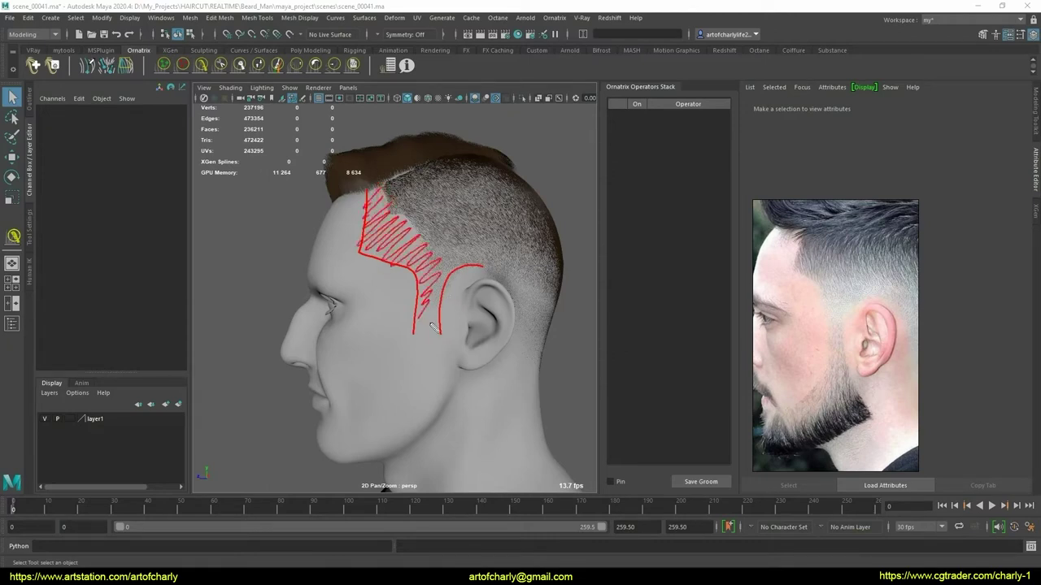
pyautogui.moveTo(434, 326)
pyautogui.mouseDown()
pyautogui.moveTo(423, 335)
pyautogui.moveTo(439, 331)
pyautogui.mouseUp()
pyautogui.press('Escape')
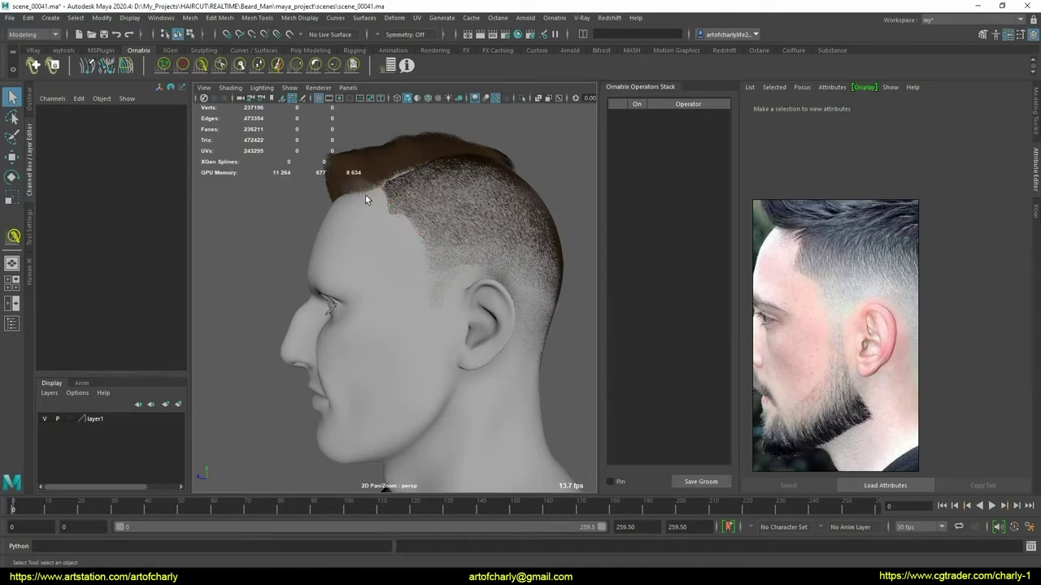
pyautogui.moveTo(364, 192); pyautogui.dragTo(362, 251)
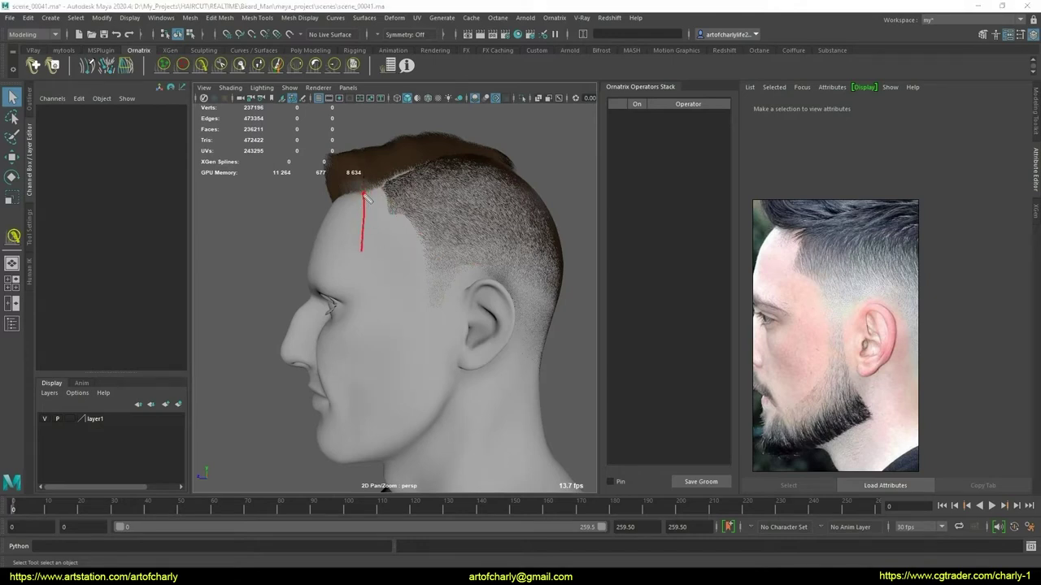
pyautogui.moveTo(362, 251)
pyautogui.mouseDown()
pyautogui.moveTo(406, 262)
pyautogui.moveTo(414, 333)
pyautogui.moveTo(482, 263)
pyautogui.mouseUp()
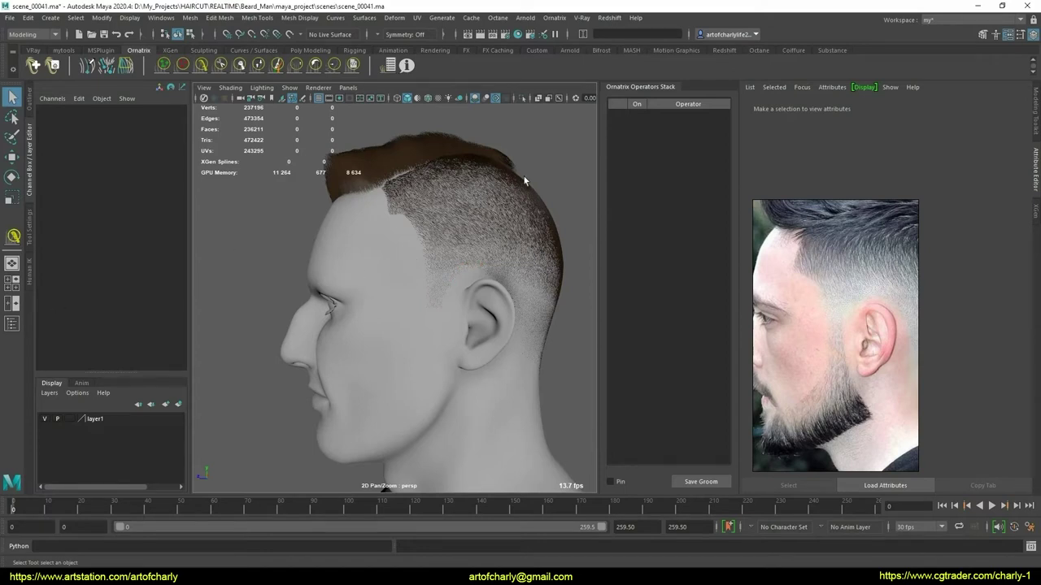
# Select cc_base_body1, open the UV Editor, then close its window
pyautogui.click(425, 151)
pyautogui.click(414, 290)
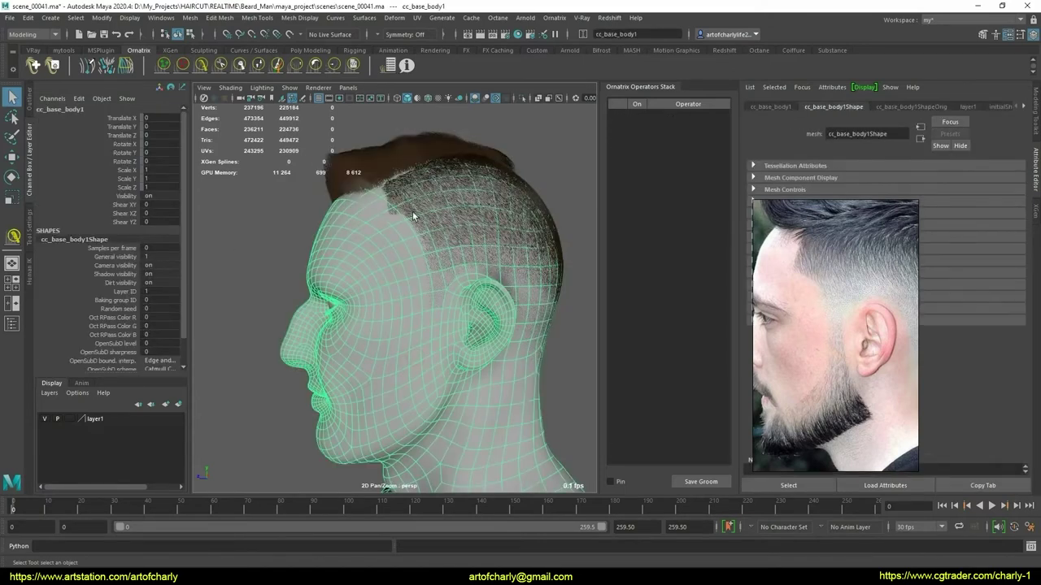
pyautogui.click(418, 17)
pyautogui.click(439, 32)
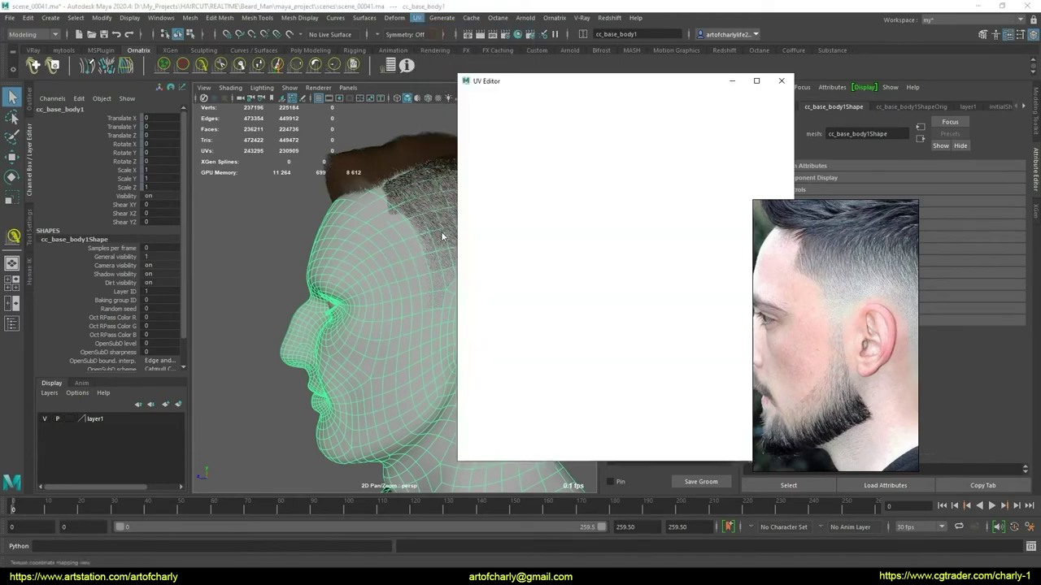
pyautogui.click(781, 81)
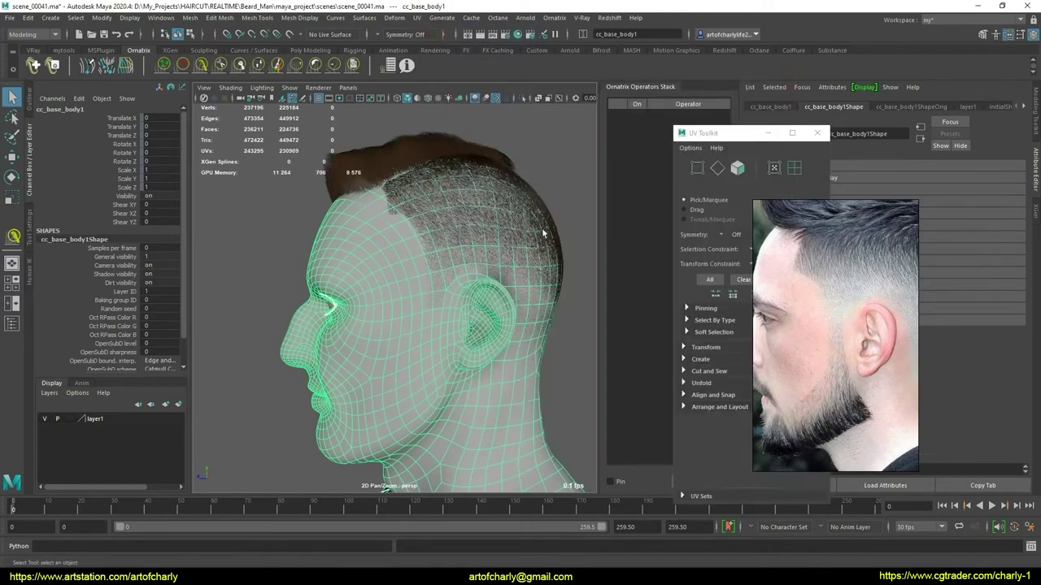
# Select FurBall1 and inspect HairFromGuides1 and Length1 in the Operators Stack
pyautogui.click(598, 203)
pyautogui.click(357, 321)
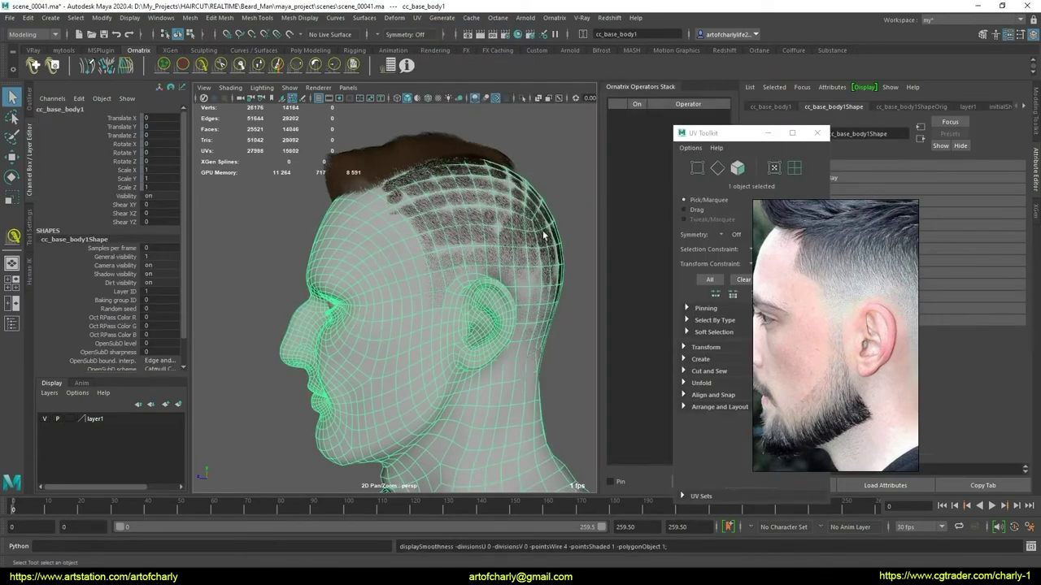
pyautogui.click(578, 189)
pyautogui.click(433, 178)
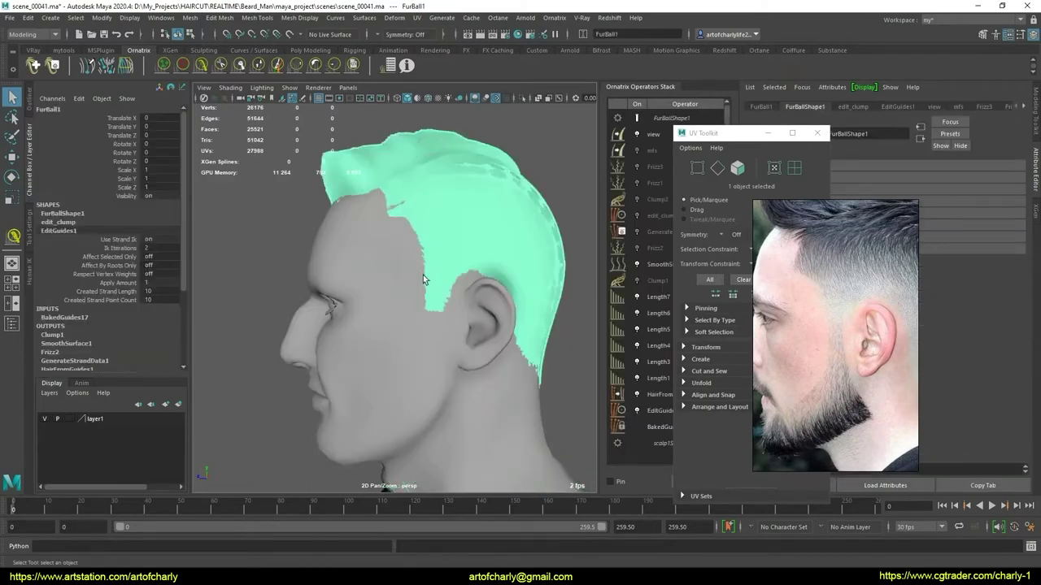
pyautogui.moveTo(453, 257)
pyautogui.keyDown('alt'); pyautogui.mouseDown()
pyautogui.moveTo(487, 265)
pyautogui.moveTo(442, 260)
pyautogui.moveTo(456, 265)
pyautogui.mouseUp(); pyautogui.keyUp('alt')
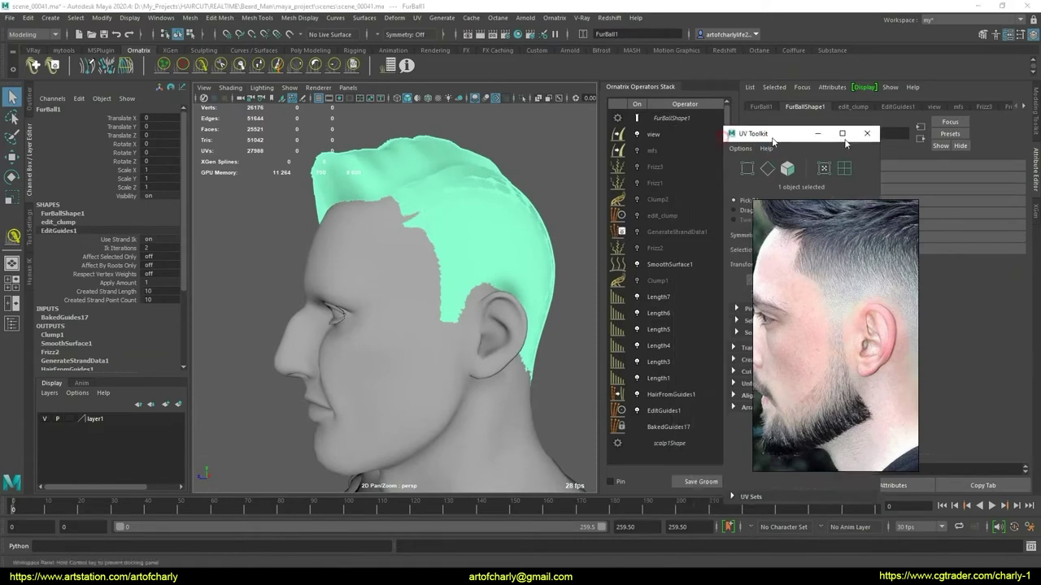
pyautogui.moveTo(732, 133); pyautogui.dragTo(769, 136)
pyautogui.click(672, 395)
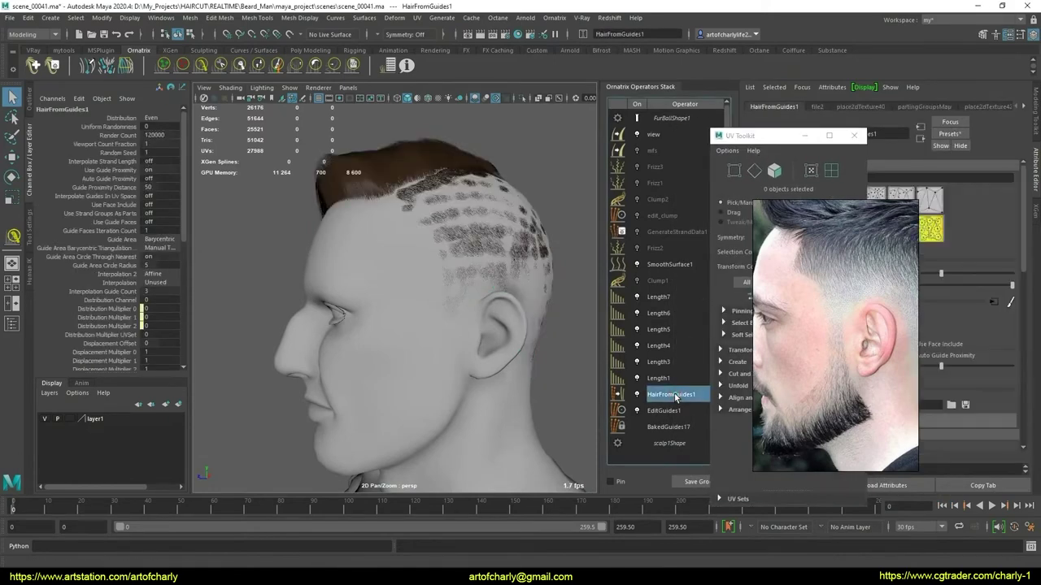
pyautogui.click(671, 378)
pyautogui.click(453, 427)
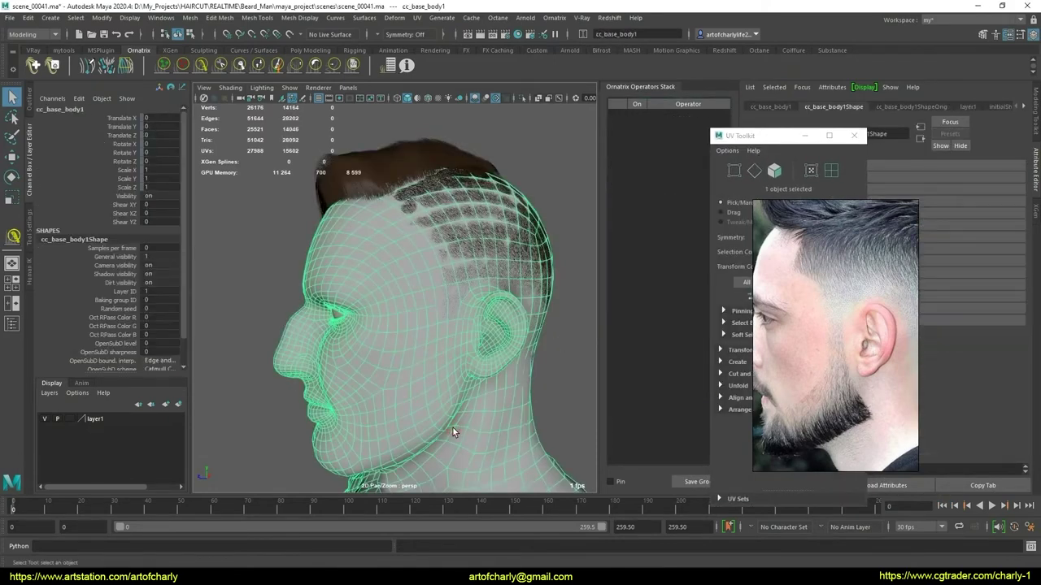
# Disable FurBall1's Length operators 1 through 6 in the Operators Stack
pyautogui.click(576, 307)
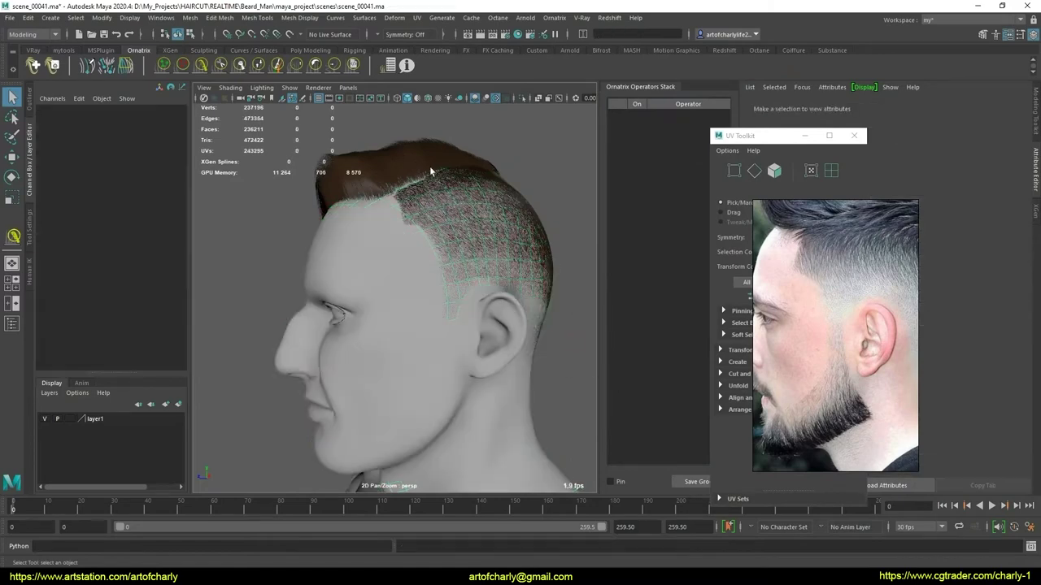
pyautogui.click(429, 166)
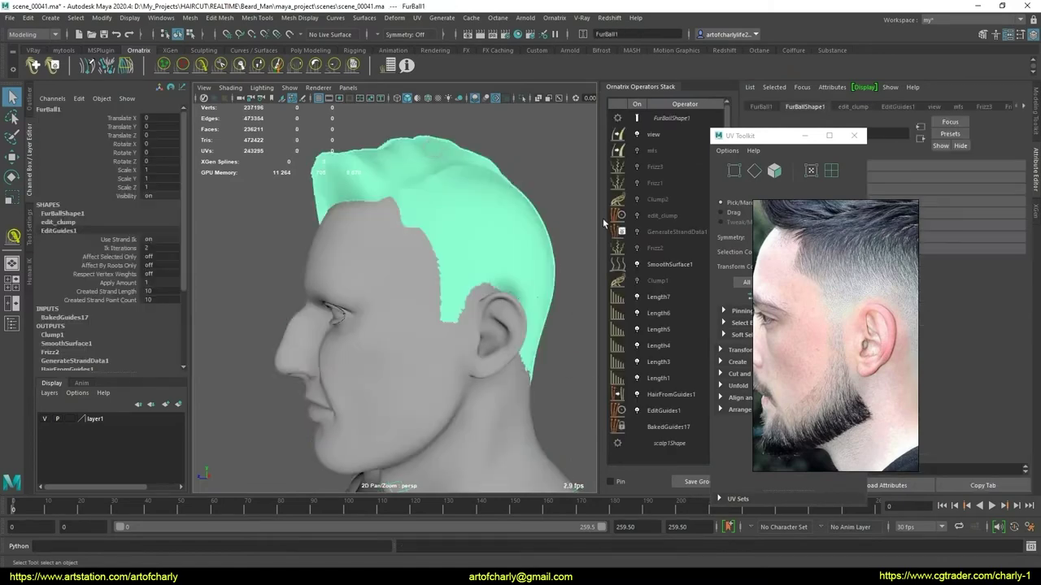
pyautogui.click(658, 297)
pyautogui.click(637, 313)
pyautogui.click(637, 329)
pyautogui.click(637, 345)
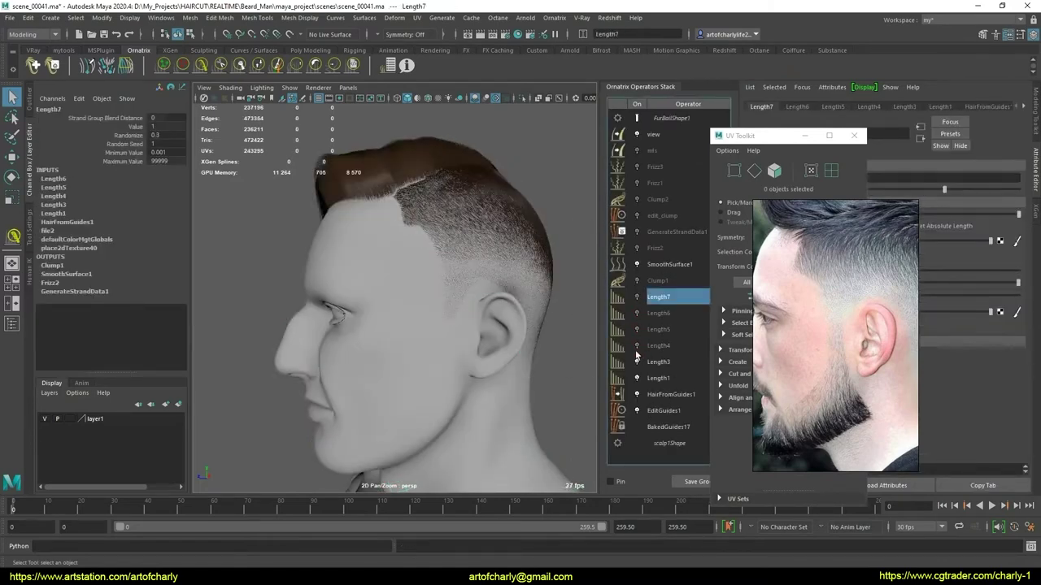
pyautogui.click(637, 362)
pyautogui.click(637, 378)
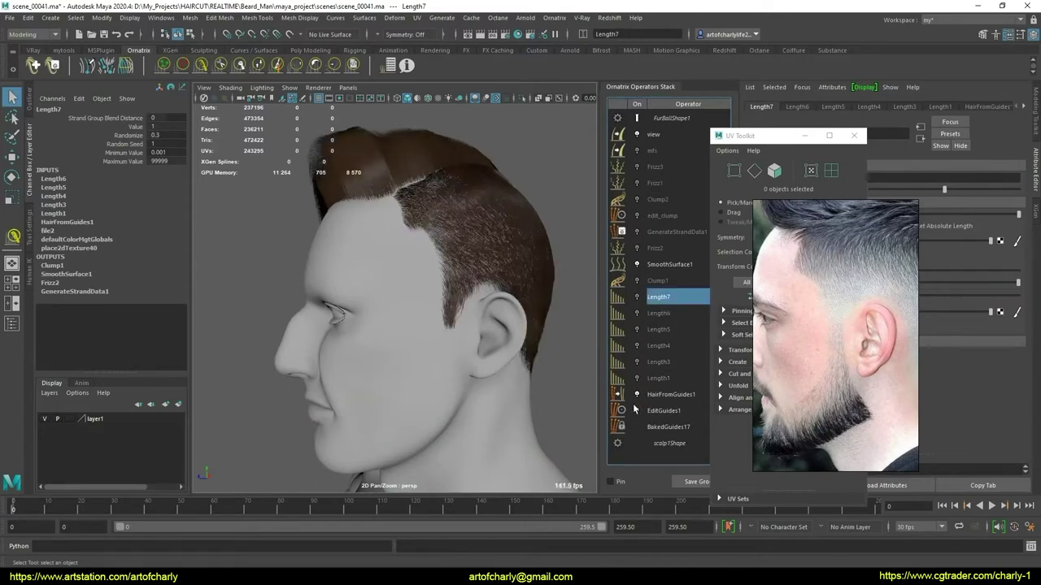
# Orbit to a three-quarter view and display the guides at the HairFromGuides1 stage
pyautogui.keyDown('alt'); pyautogui.moveTo(464, 320); pyautogui.dragTo(334, 301); pyautogui.keyUp('alt')
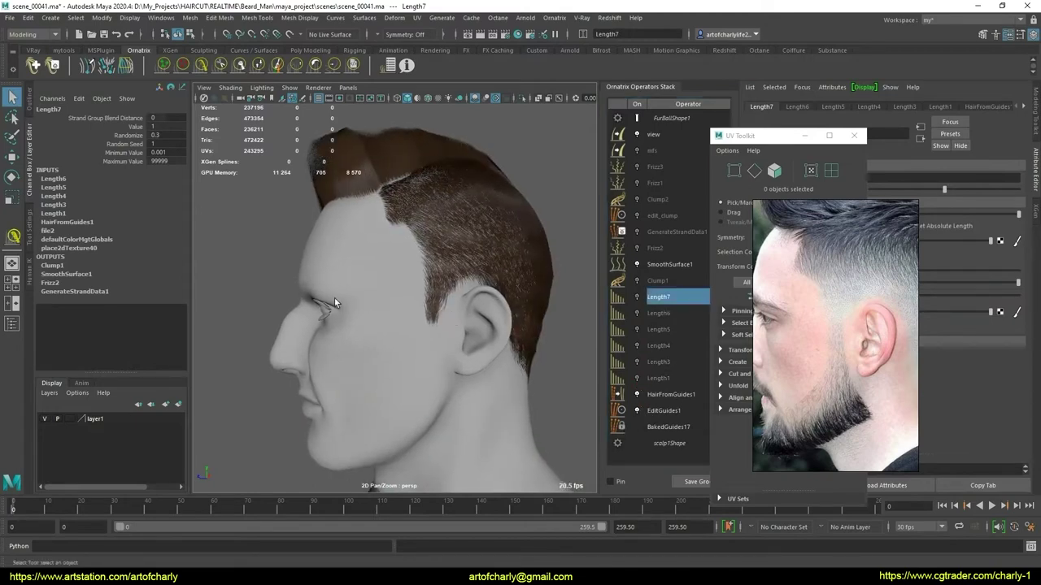
pyautogui.moveTo(413, 332)
pyautogui.keyDown('alt'); pyautogui.mouseDown()
pyautogui.moveTo(517, 330)
pyautogui.moveTo(406, 331)
pyautogui.mouseUp(); pyautogui.keyUp('alt')
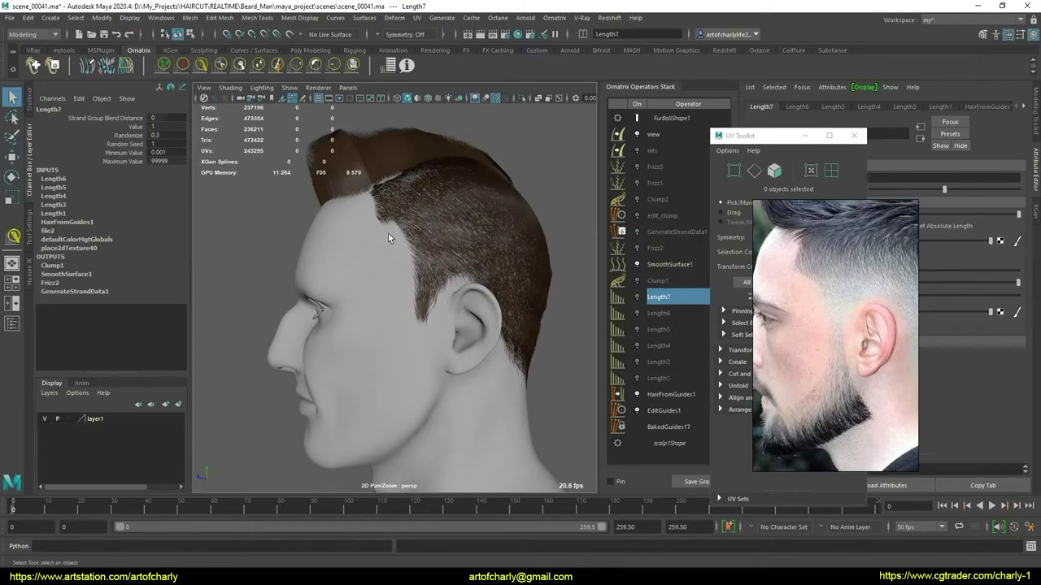
pyautogui.click(682, 394)
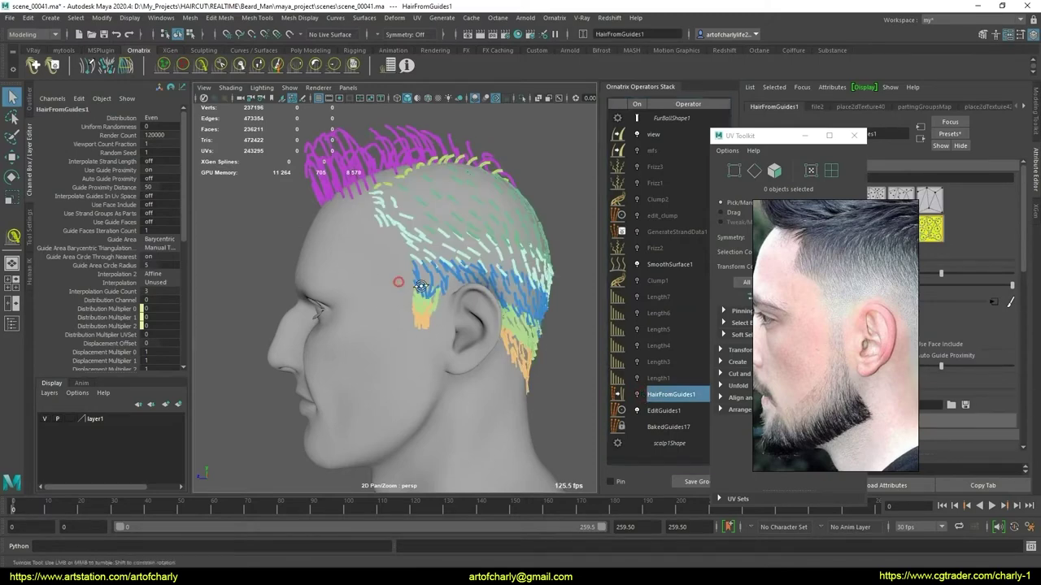
pyautogui.moveTo(396, 280)
pyautogui.keyDown('alt'); pyautogui.mouseDown()
pyautogui.moveTo(618, 288)
pyautogui.moveTo(439, 290)
pyautogui.mouseUp(); pyautogui.keyUp('alt')
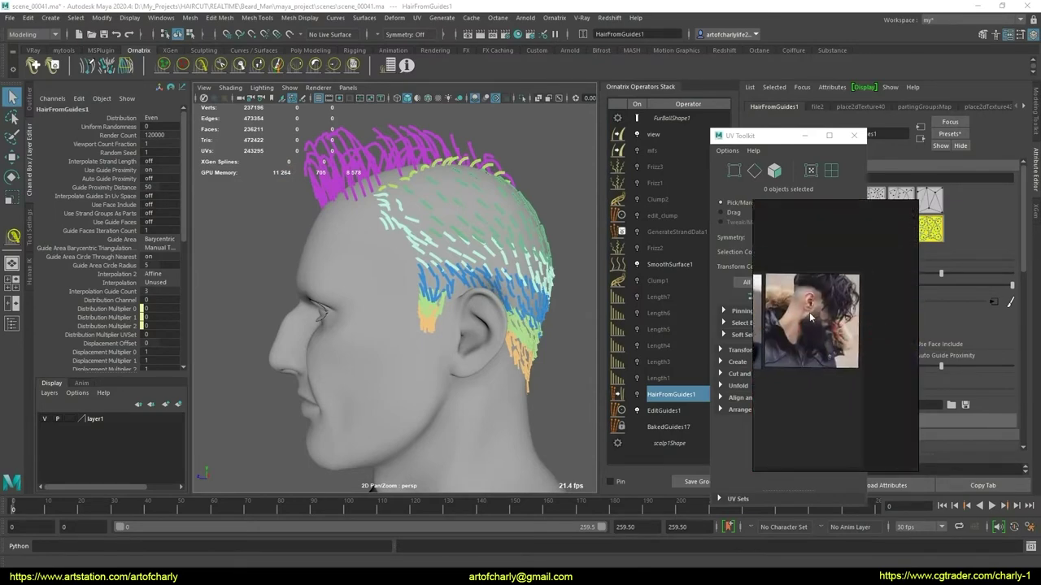
pyautogui.moveTo(399, 302)
pyautogui.keyDown('alt'); pyautogui.mouseDown()
pyautogui.moveTo(583, 305)
pyautogui.moveTo(428, 302)
pyautogui.mouseUp(); pyautogui.keyUp('alt')
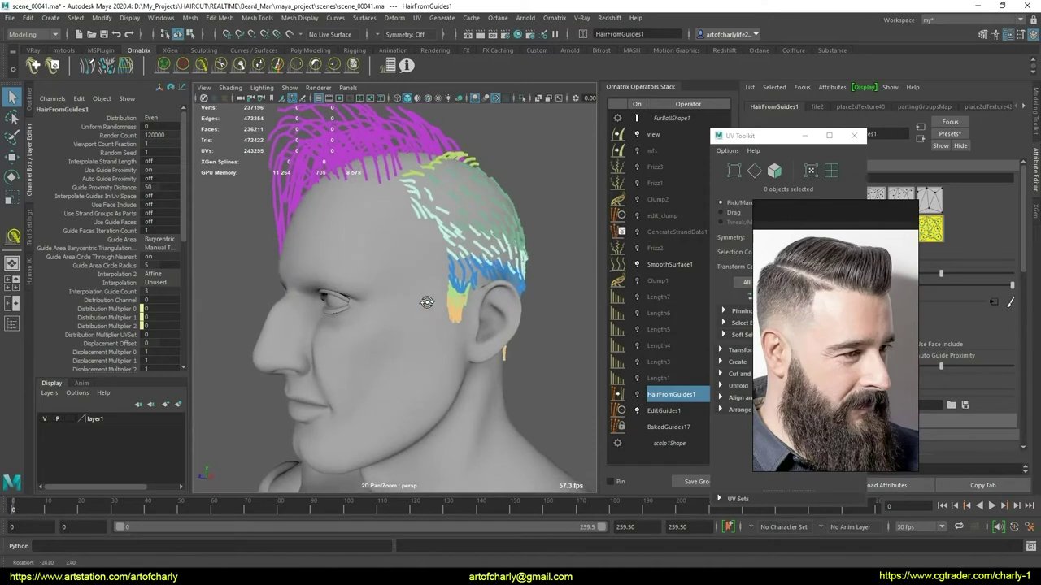
# Switch to a side-on reference photo and sketch the hairline over the photo and head
pyautogui.click(829, 332)
pyautogui.moveTo(836, 335); pyautogui.dragTo(801, 332)
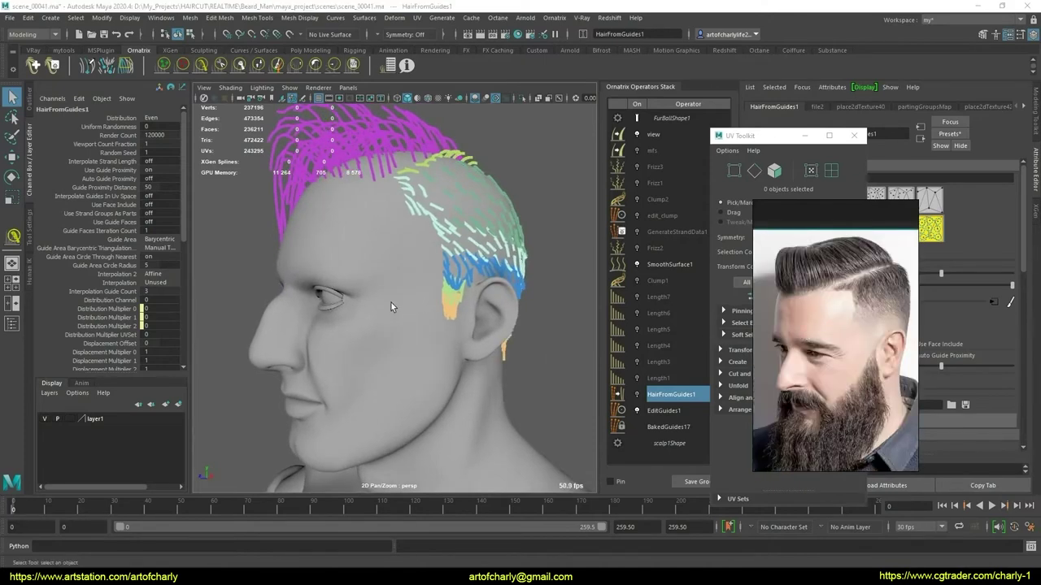
pyautogui.moveTo(391, 302)
pyautogui.keyDown('alt'); pyautogui.mouseDown()
pyautogui.moveTo(429, 314)
pyautogui.moveTo(462, 242)
pyautogui.mouseUp(); pyautogui.keyUp('alt')
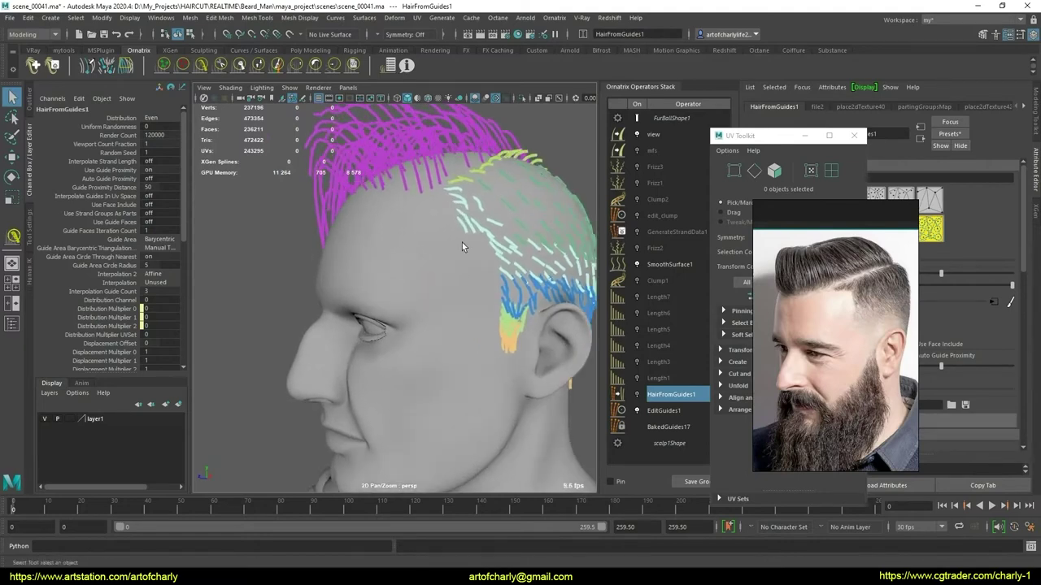
pyautogui.scroll(2, 870, 350)
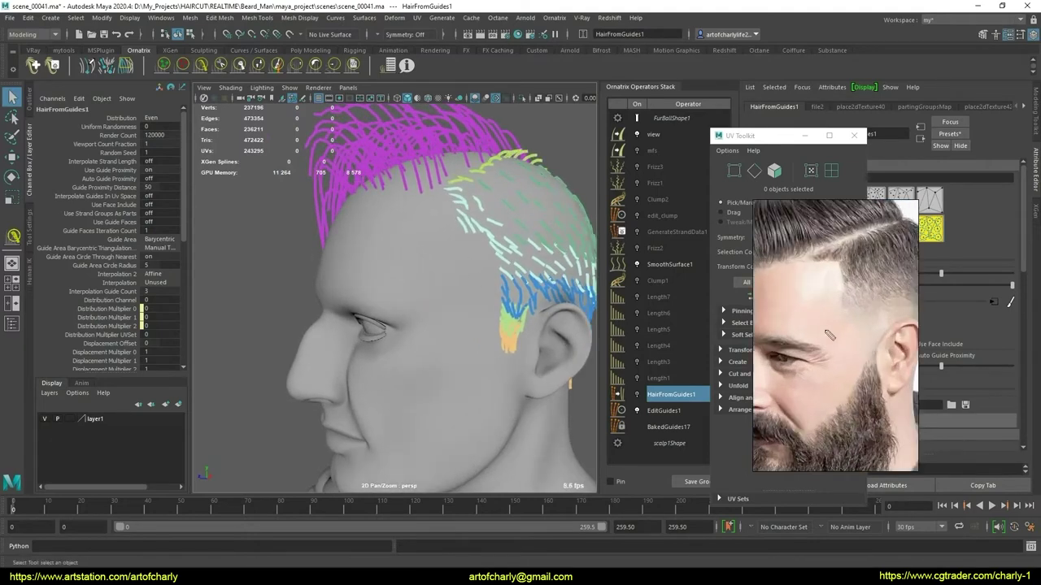
pyautogui.moveTo(809, 340); pyautogui.dragTo(850, 301)
pyautogui.moveTo(472, 306)
pyautogui.keyDown('alt'); pyautogui.mouseDown()
pyautogui.moveTo(477, 290)
pyautogui.moveTo(547, 290)
pyautogui.mouseUp(); pyautogui.keyUp('alt')
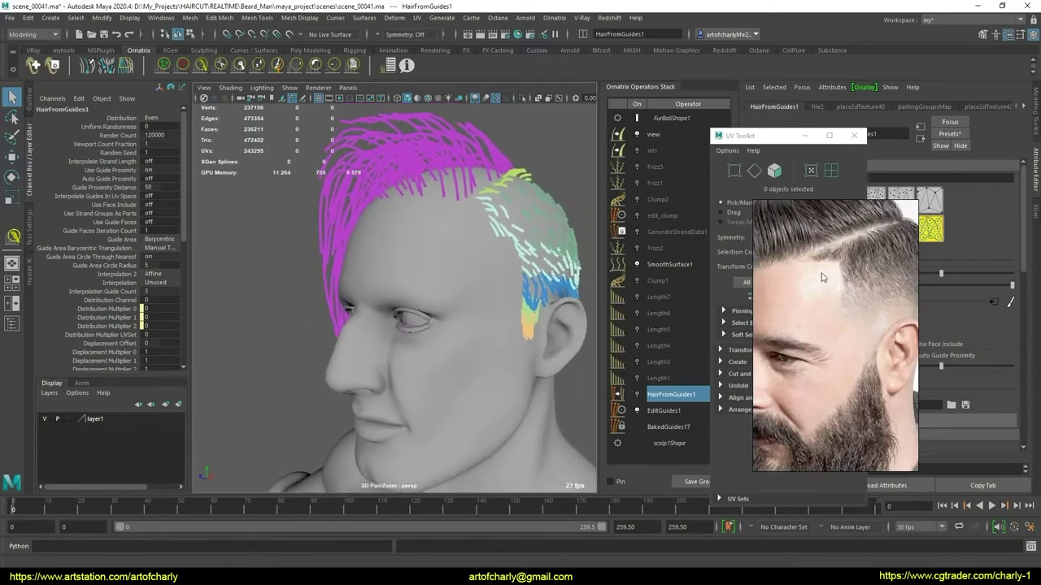
pyautogui.keyDown('alt'); pyautogui.moveTo(490, 247); pyautogui.dragTo(483, 246); pyautogui.keyUp('alt')
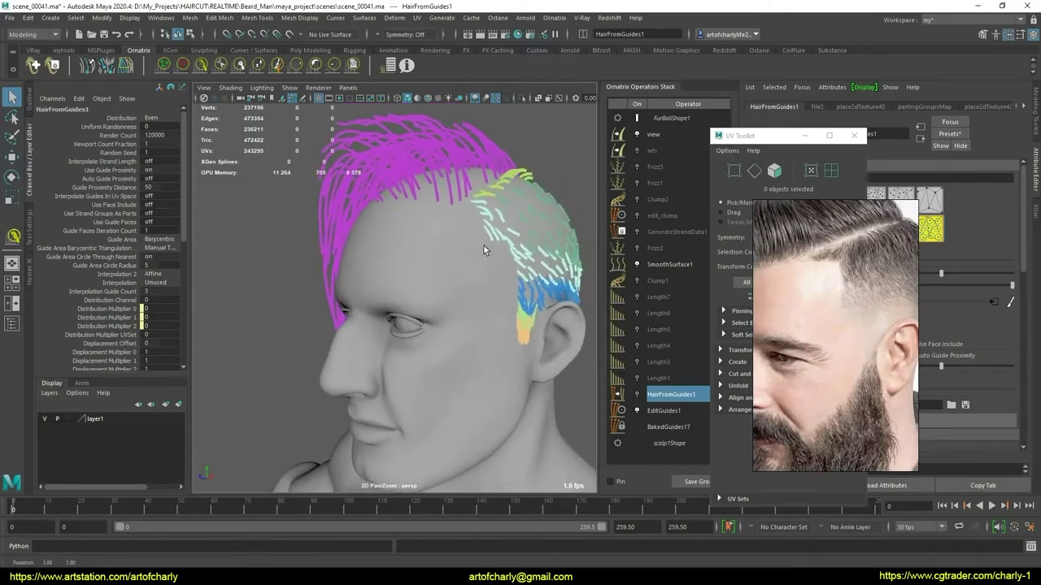
pyautogui.moveTo(444, 211)
pyautogui.mouseDown()
pyautogui.moveTo(480, 212)
pyautogui.moveTo(483, 266)
pyautogui.mouseUp()
pyautogui.press('Escape')
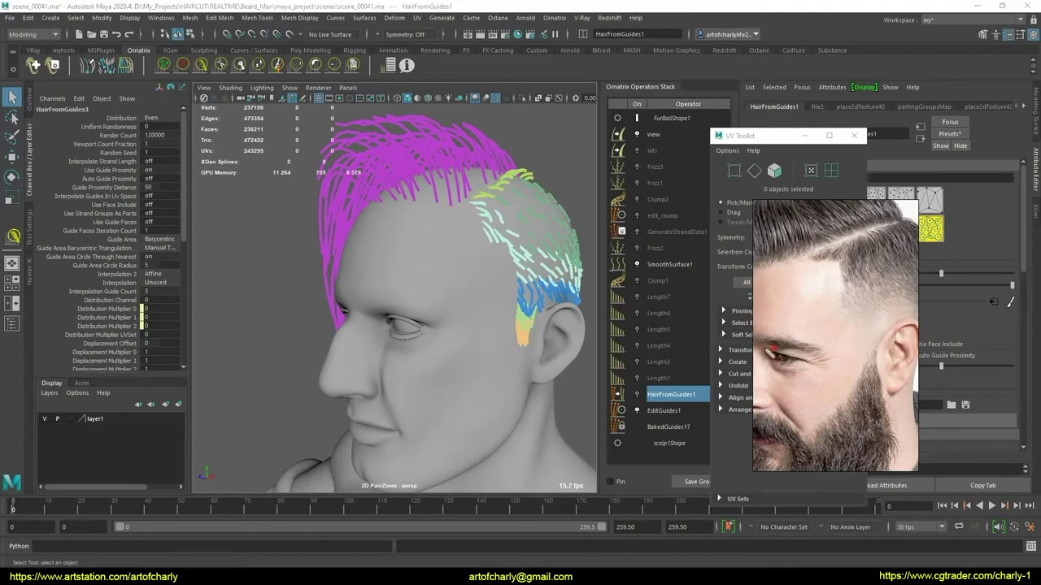
# Mark the eyebrow and eye areas on the photo and head while orbiting to profile
pyautogui.moveTo(766, 352)
pyautogui.mouseDown()
pyautogui.moveTo(795, 347)
pyautogui.moveTo(814, 307)
pyautogui.mouseUp()
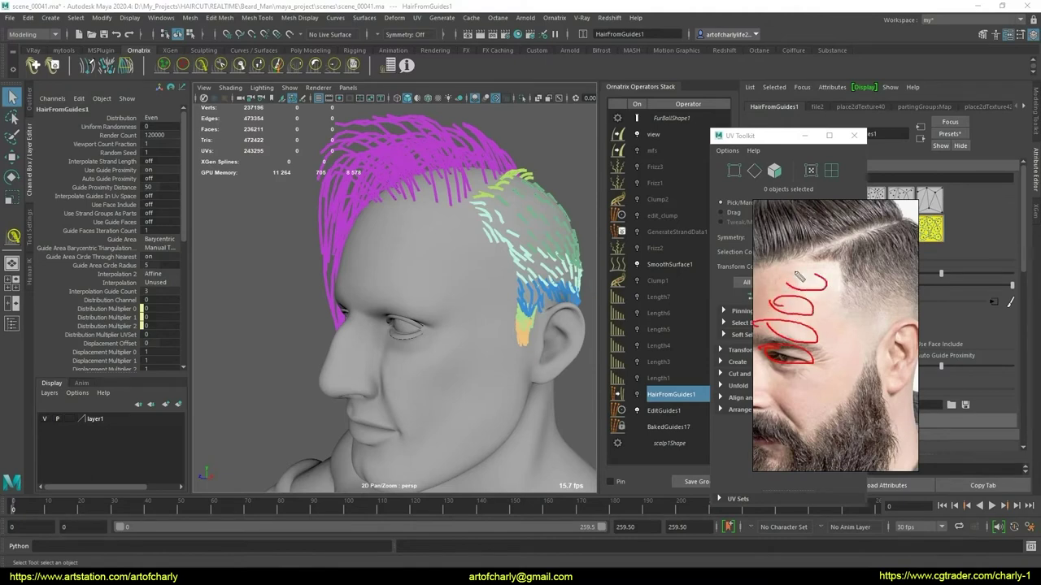
pyautogui.moveTo(814, 306); pyautogui.dragTo(825, 280)
pyautogui.moveTo(389, 321); pyautogui.dragTo(466, 248)
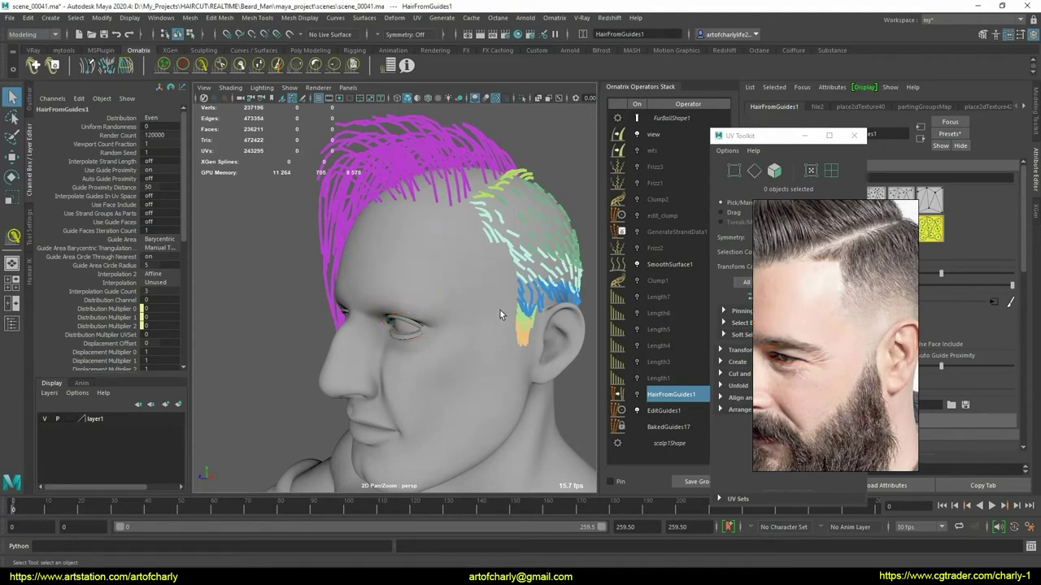
pyautogui.moveTo(504, 309)
pyautogui.keyDown('alt'); pyautogui.mouseDown()
pyautogui.moveTo(474, 284)
pyautogui.moveTo(460, 284)
pyautogui.moveTo(461, 300)
pyautogui.mouseUp(); pyautogui.keyUp('alt')
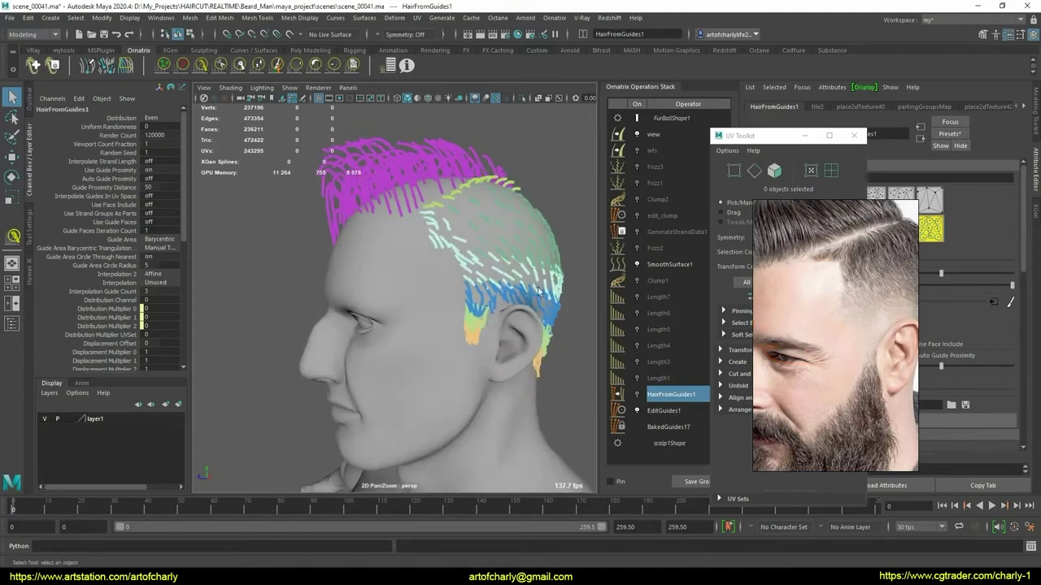
pyautogui.moveTo(541, 293)
pyautogui.keyDown('alt'); pyautogui.mouseDown()
pyautogui.moveTo(493, 289)
pyautogui.moveTo(558, 301)
pyautogui.moveTo(507, 323)
pyautogui.mouseUp(); pyautogui.keyUp('alt')
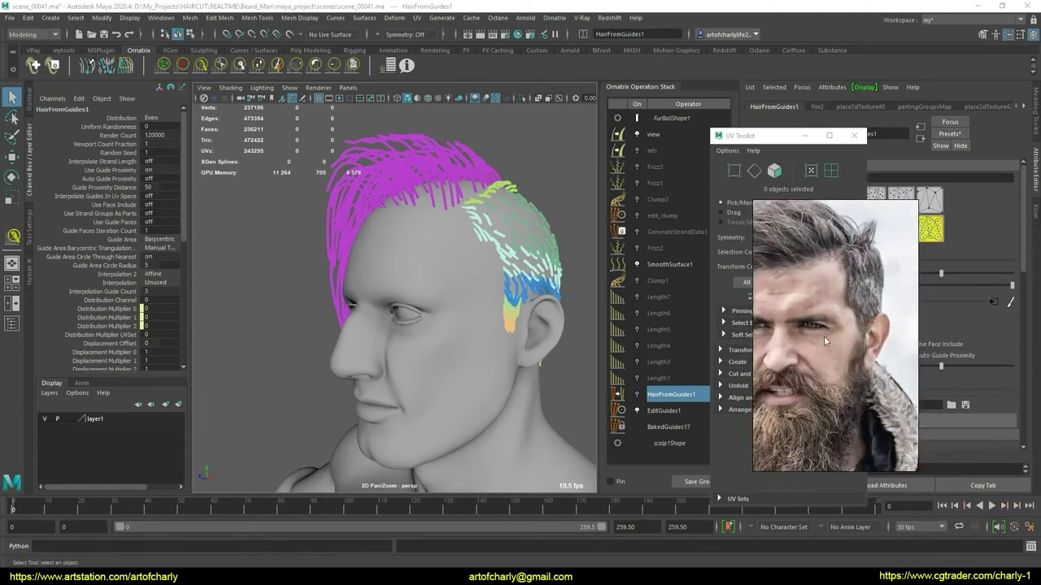
pyautogui.moveTo(523, 332)
pyautogui.keyDown('alt'); pyautogui.mouseDown()
pyautogui.moveTo(512, 332)
pyautogui.moveTo(530, 325)
pyautogui.moveTo(527, 307)
pyautogui.mouseUp(); pyautogui.keyUp('alt')
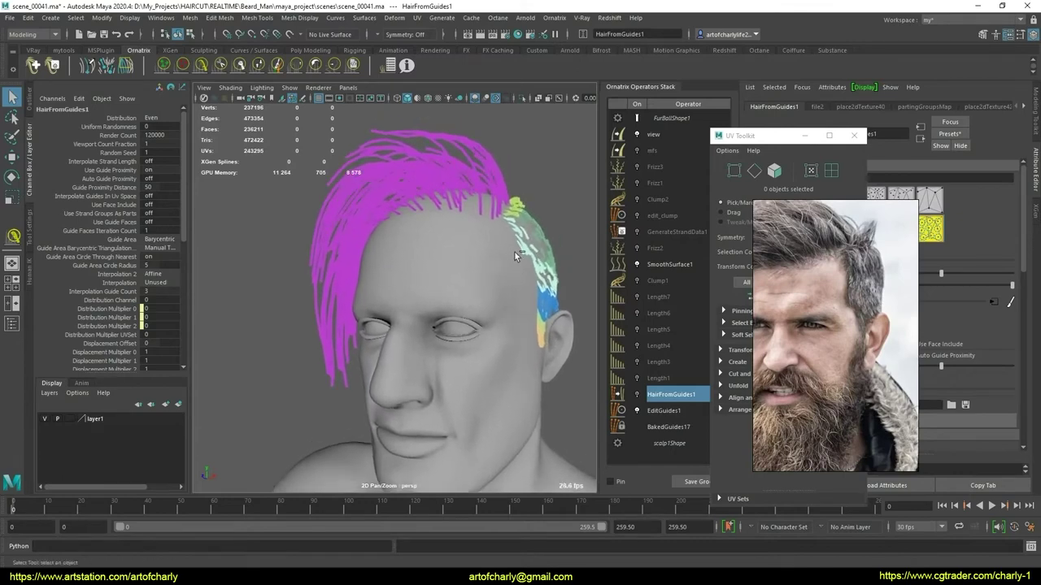
pyautogui.moveTo(507, 227)
pyautogui.mouseDown()
pyautogui.moveTo(509, 288)
pyautogui.moveTo(529, 296)
pyautogui.moveTo(531, 322)
pyautogui.moveTo(423, 333)
pyautogui.mouseUp()
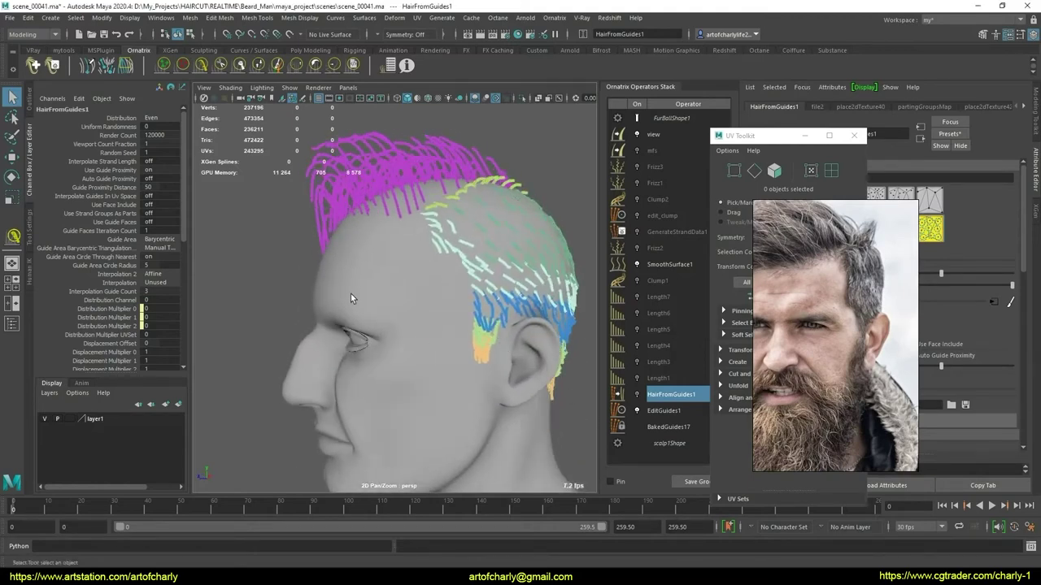
# Clear the selection and pick the head mesh cc_base_body1
pyautogui.click(384, 173)
pyautogui.click(437, 310)
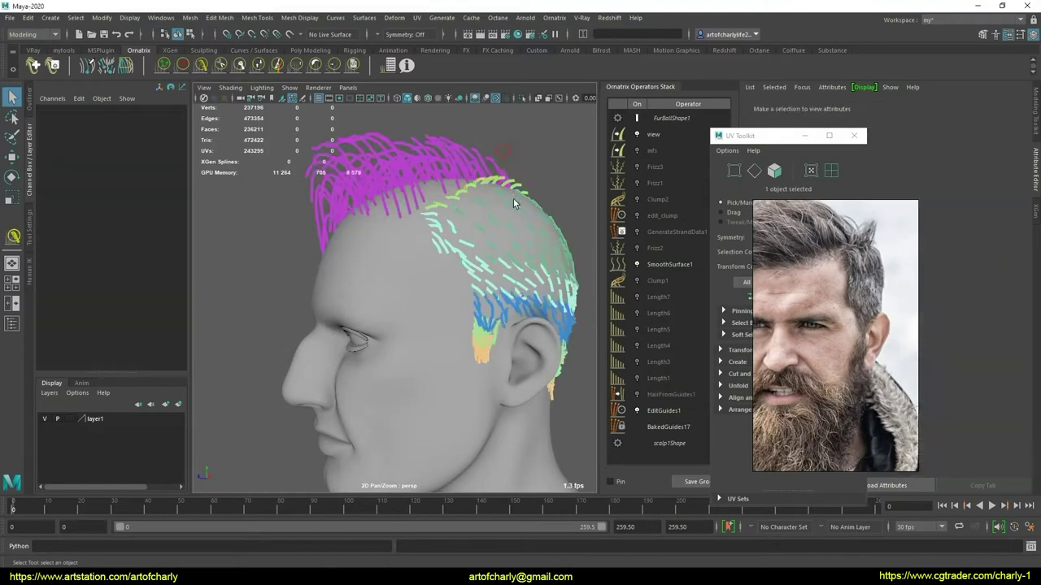
pyautogui.click(440, 345)
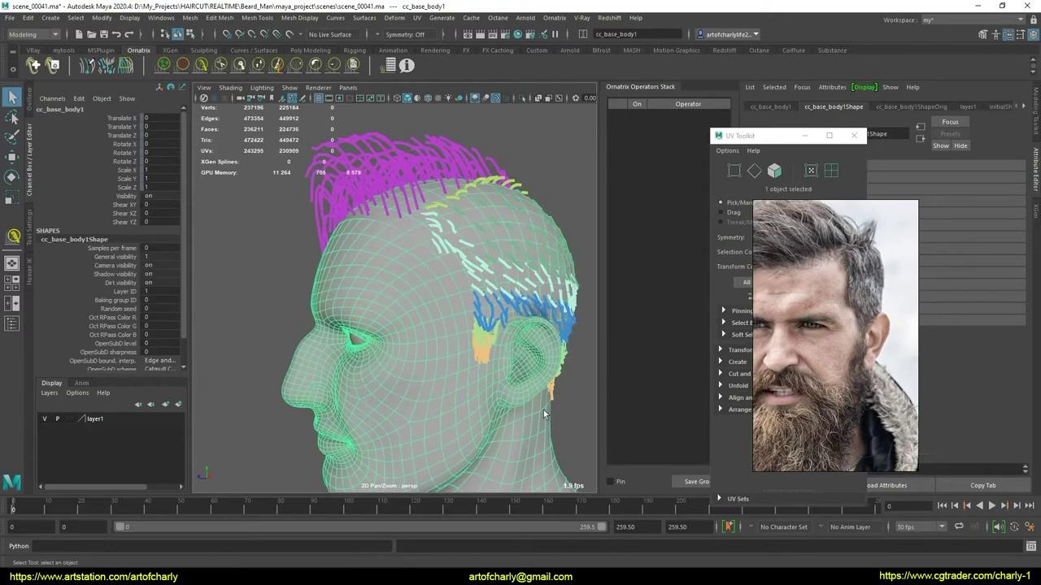
# Reselect the head mesh and turn off its smooth preview with 1
pyautogui.click(397, 344)
pyautogui.click(513, 289)
pyautogui.click(382, 302)
pyautogui.click(552, 176)
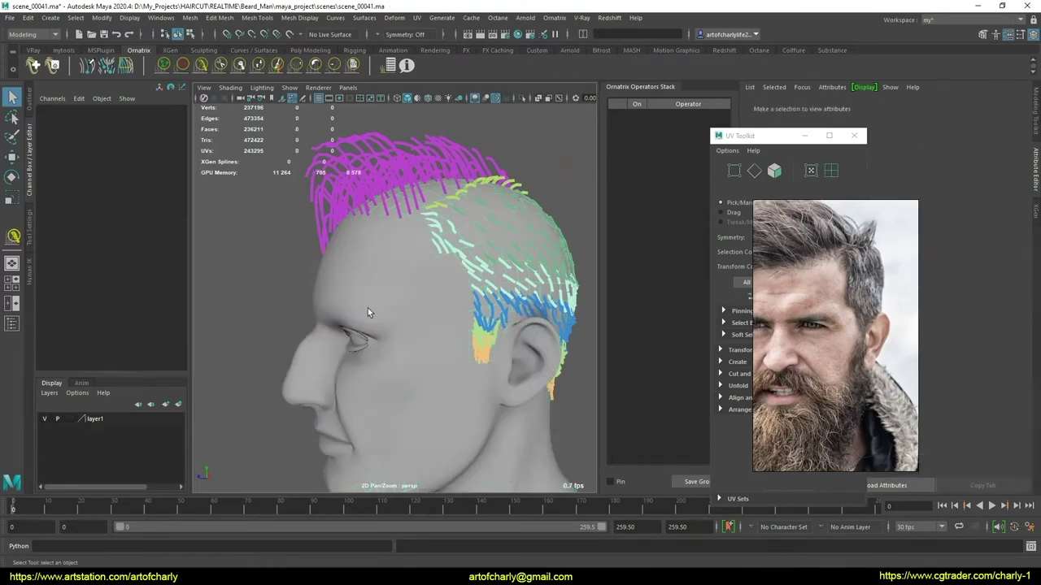
pyautogui.click(367, 308)
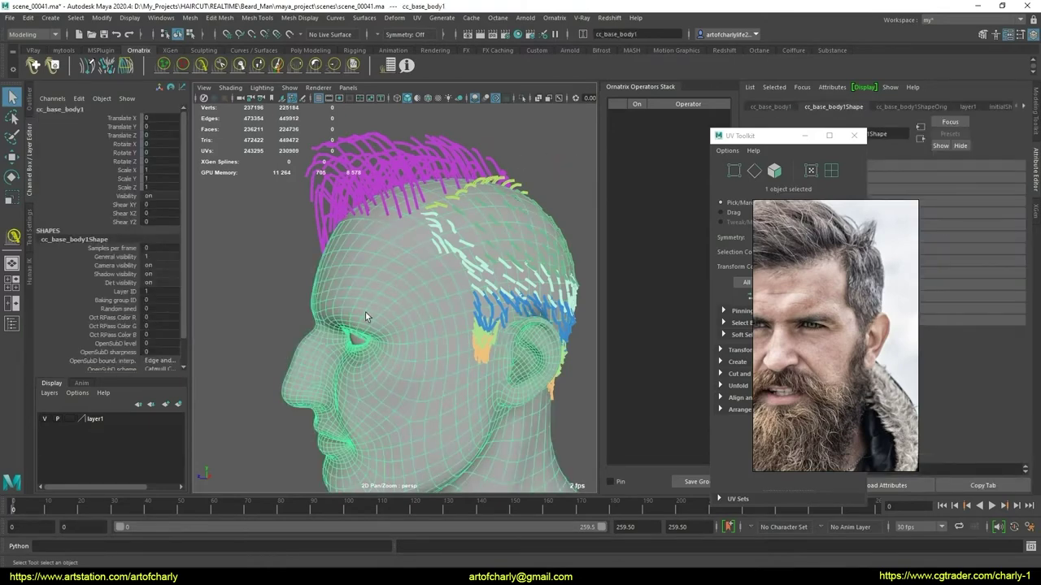
pyautogui.press('1')
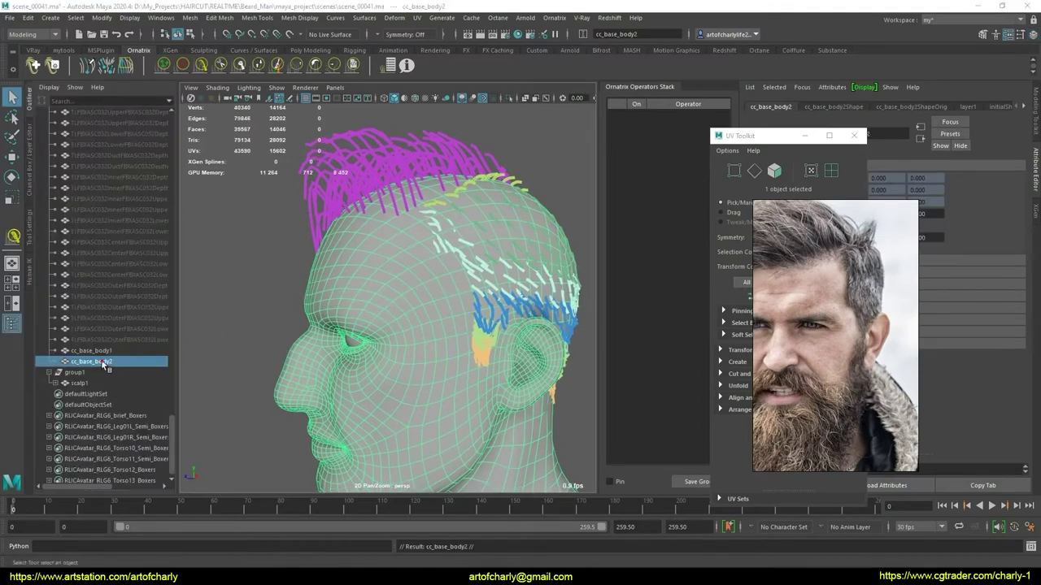
# Parent cc_base_body2 under group1 in the Outliner and orbit to inspect the torso
pyautogui.scroll(-1, 112, 371)
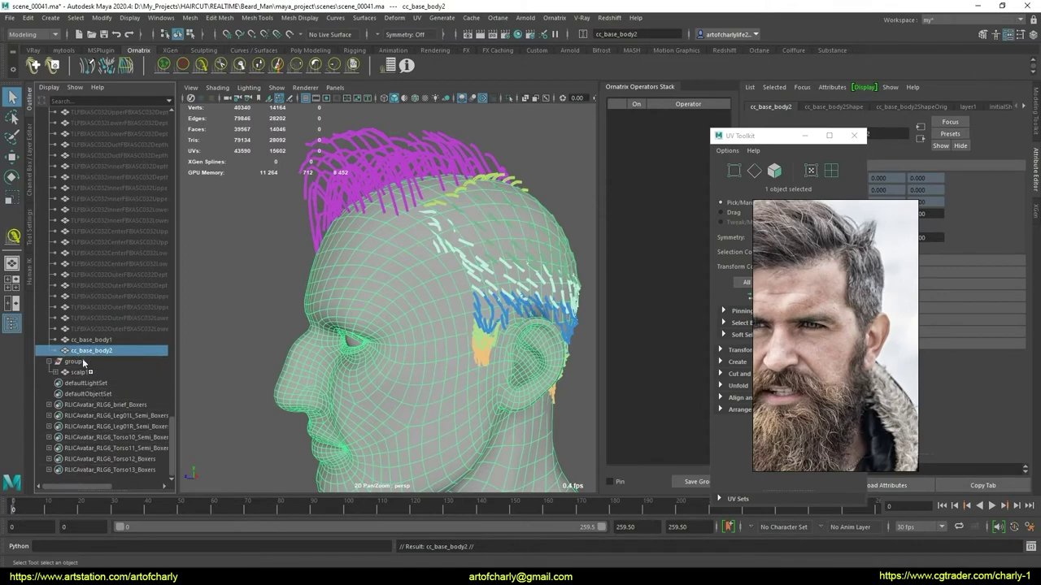
pyautogui.moveTo(82, 358); pyautogui.dragTo(81, 368, button='middle')
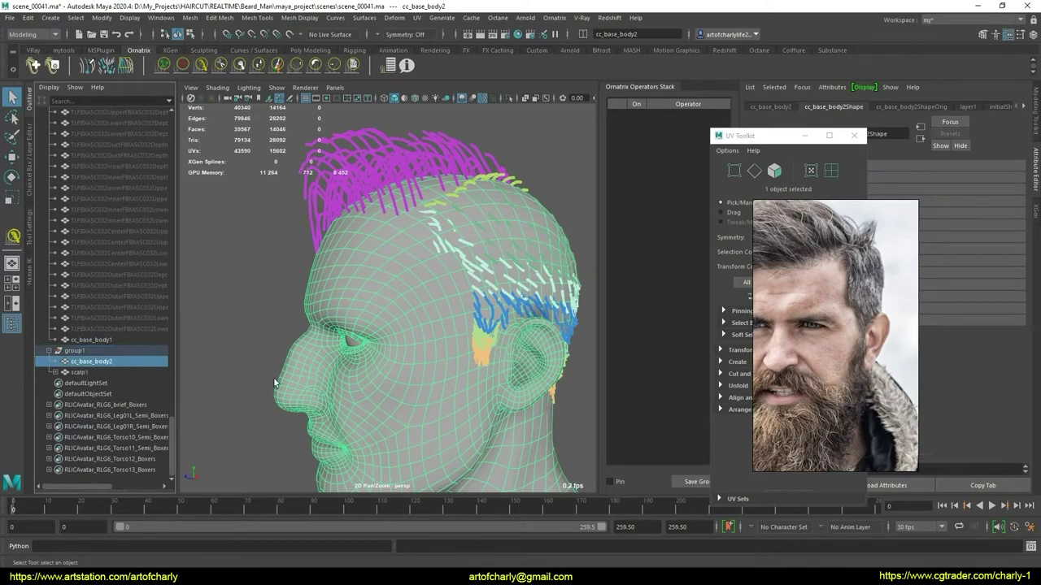
pyautogui.keyDown('alt'); pyautogui.moveTo(369, 318); pyautogui.dragTo(356, 292); pyautogui.keyUp('alt')
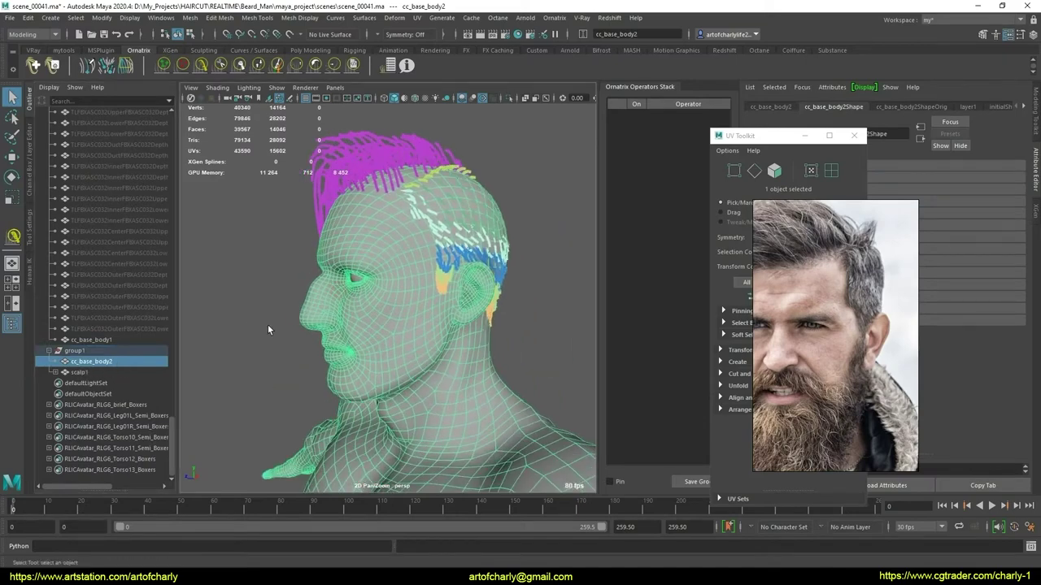
pyautogui.moveTo(267, 324)
pyautogui.keyDown('alt'); pyautogui.mouseDown()
pyautogui.moveTo(374, 296)
pyautogui.moveTo(349, 295)
pyautogui.mouseUp(); pyautogui.keyUp('alt')
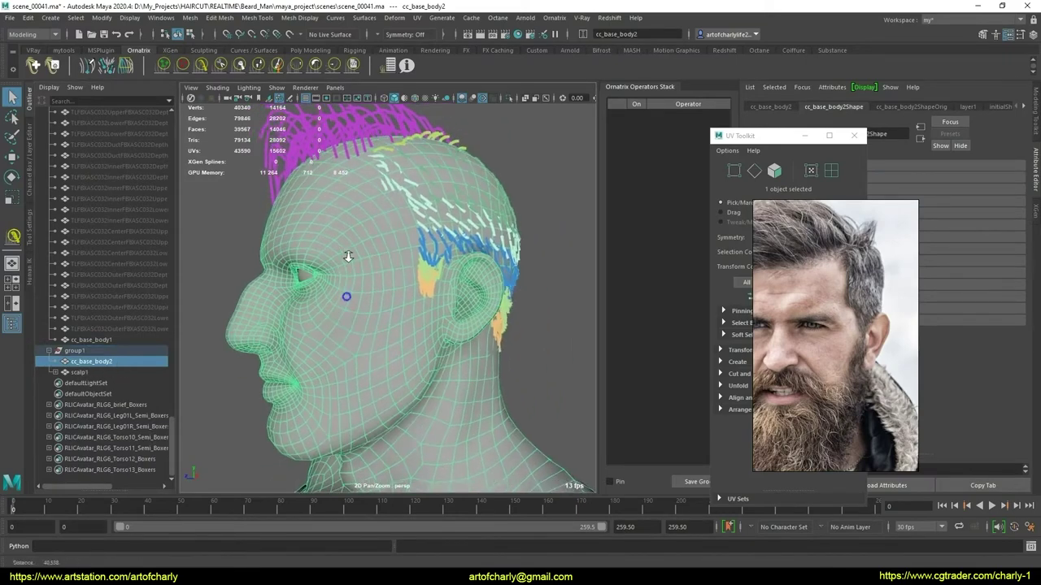
pyautogui.scroll(3, 427, 282)
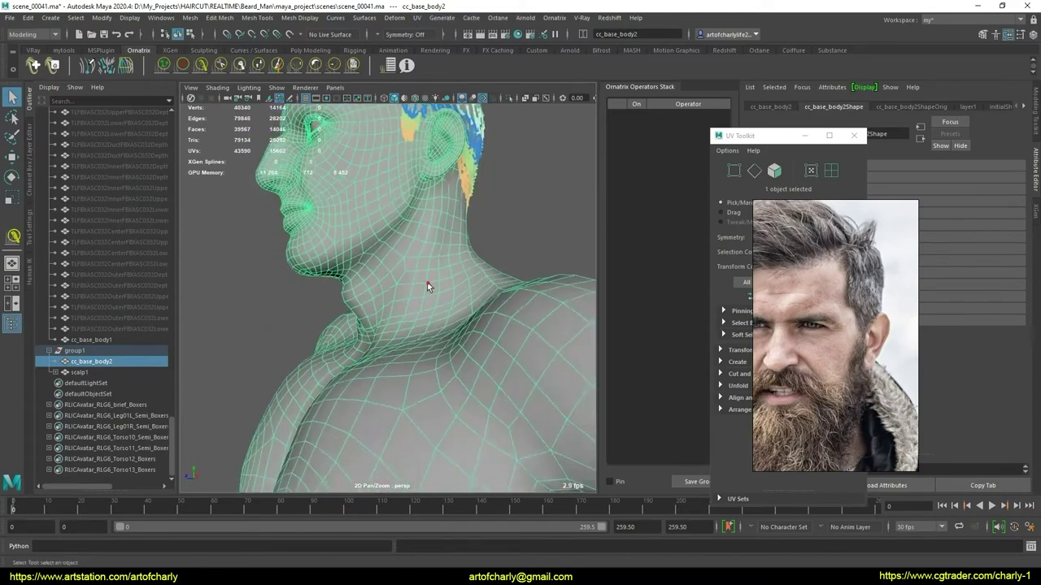
pyautogui.keyDown('alt'); pyautogui.moveTo(427, 282); pyautogui.dragTo(440, 302); pyautogui.keyUp('alt')
pyautogui.moveTo(440, 303); pyautogui.dragTo(437, 301, button='right')
pyautogui.moveTo(437, 302)
pyautogui.keyDown('alt'); pyautogui.mouseDown()
pyautogui.moveTo(418, 356)
pyautogui.moveTo(424, 382)
pyautogui.moveTo(283, 406)
pyautogui.moveTo(510, 445)
pyautogui.mouseUp(); pyautogui.keyUp('alt')
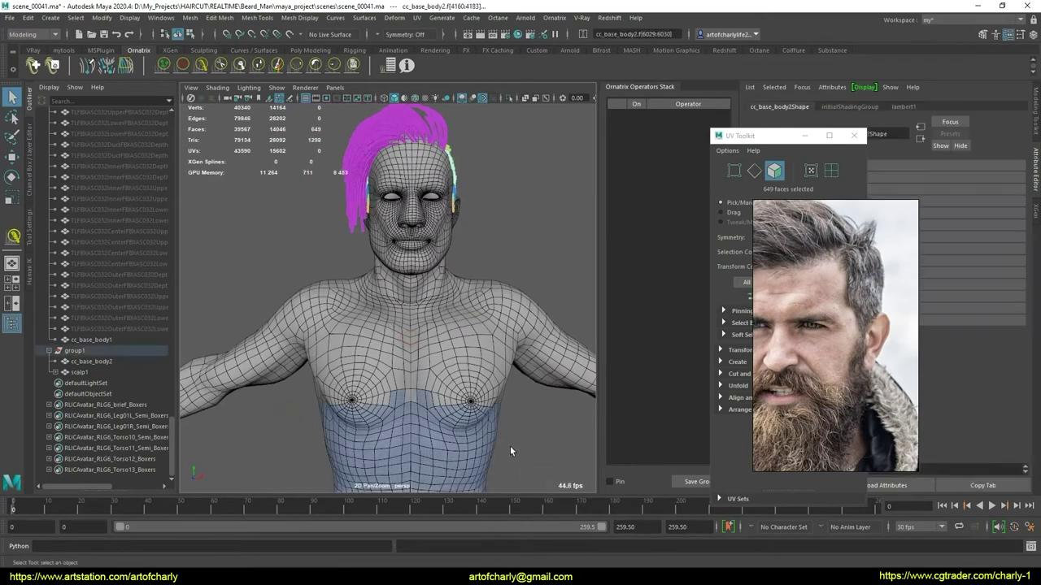
# Select the face loop across the collarbones of cc_base_body2
pyautogui.click(509, 449)
pyautogui.scroll(3, 430, 367)
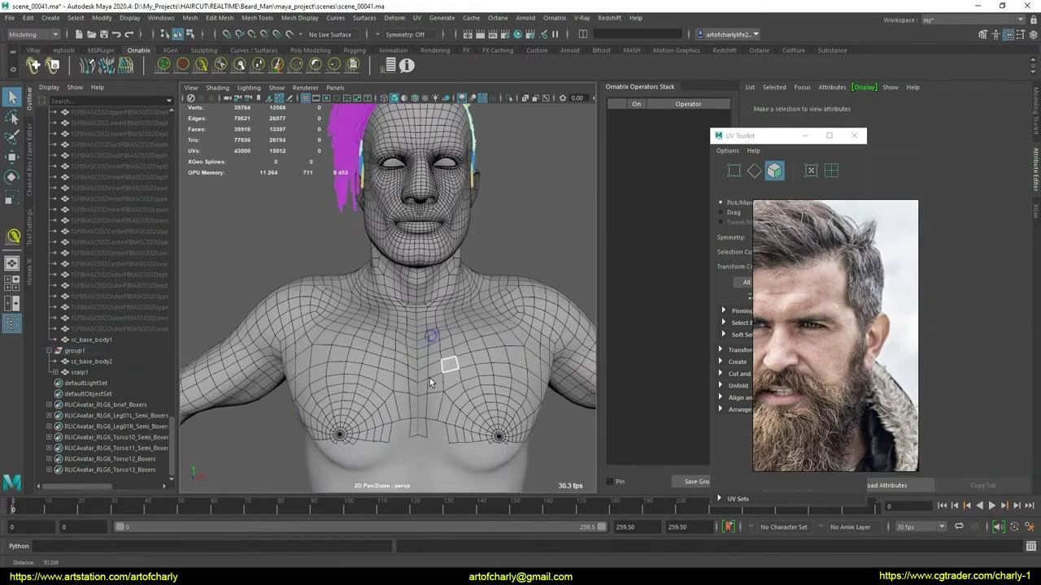
pyautogui.keyDown('alt'); pyautogui.moveTo(430, 378); pyautogui.dragTo(415, 331); pyautogui.keyUp('alt')
pyautogui.keyDown('alt'); pyautogui.moveTo(415, 331); pyautogui.dragTo(484, 379, button='right'); pyautogui.keyUp('alt')
pyautogui.click(488, 374)
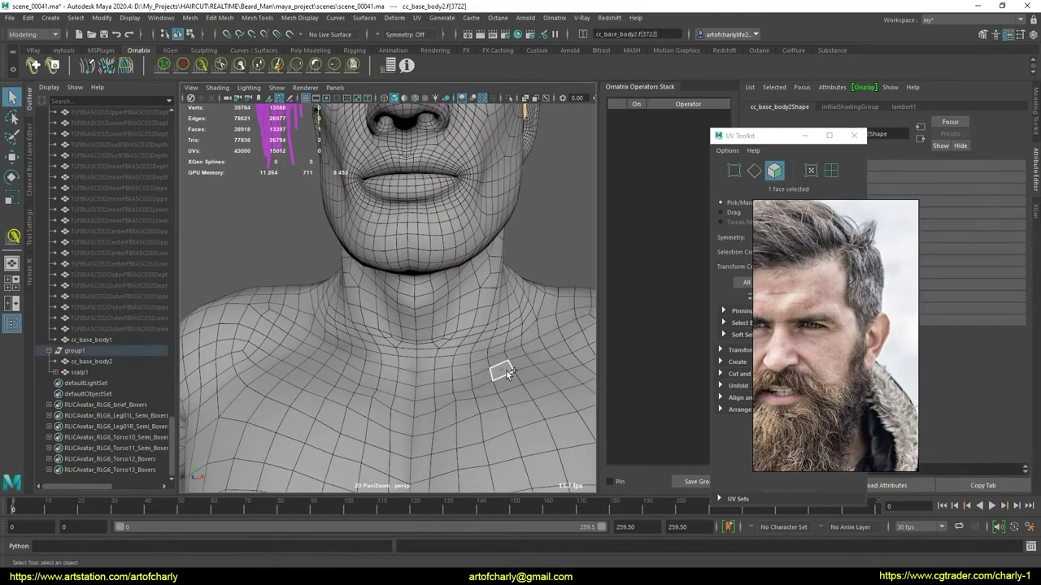
pyautogui.keyDown('shift'); pyautogui.doubleClick(507, 370); pyautogui.keyUp('shift')
pyautogui.keyDown('alt'); pyautogui.moveTo(507, 371); pyautogui.dragTo(437, 365); pyautogui.keyUp('alt')
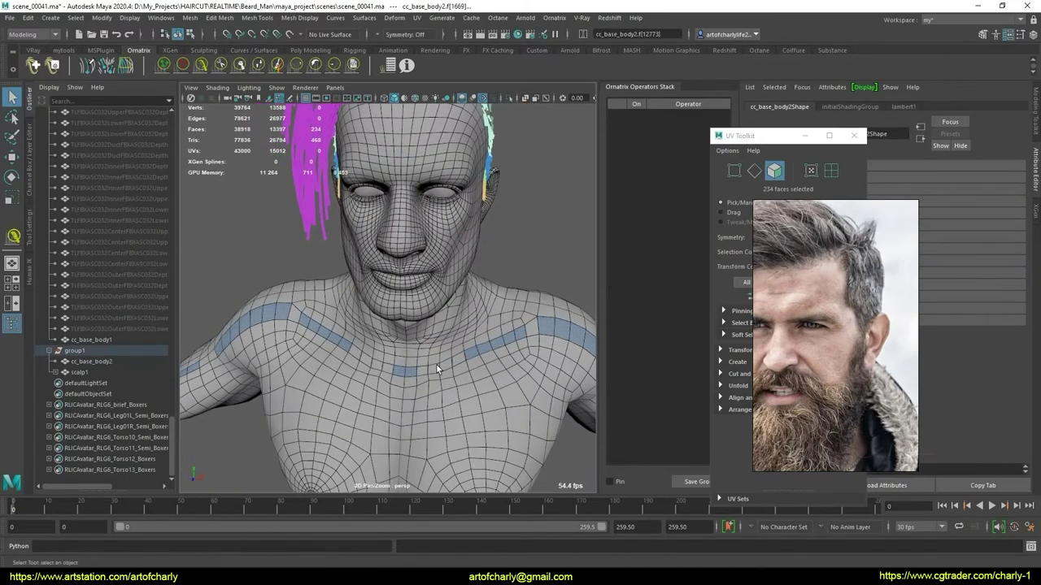
# Add the chest, shoulder and torso faces to the selection and delete them
pyautogui.click(472, 395)
pyautogui.click(511, 396)
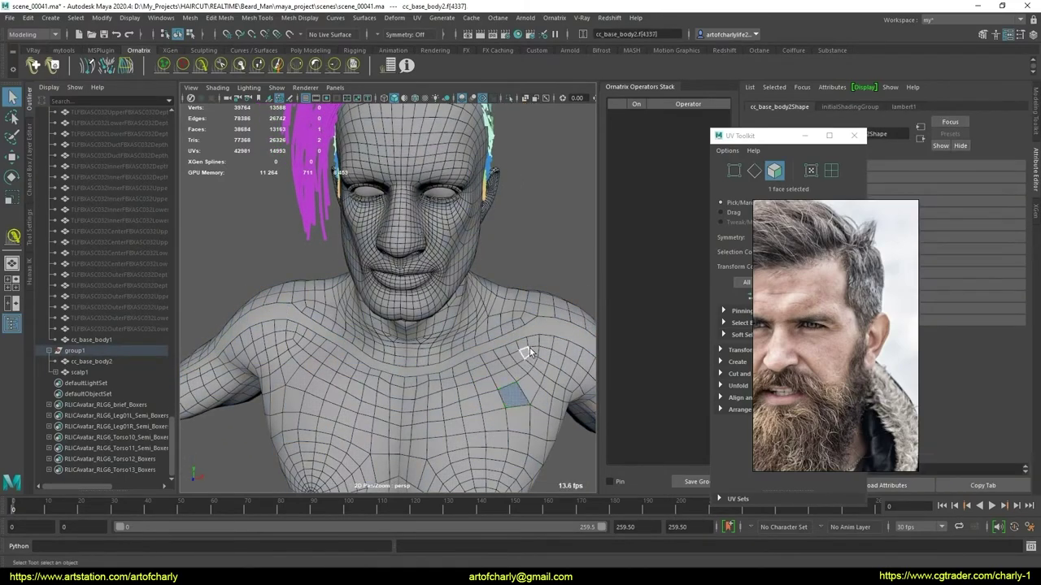
pyautogui.keyDown('alt'); pyautogui.moveTo(527, 352); pyautogui.dragTo(504, 365); pyautogui.keyUp('alt')
pyautogui.doubleClick(495, 369)
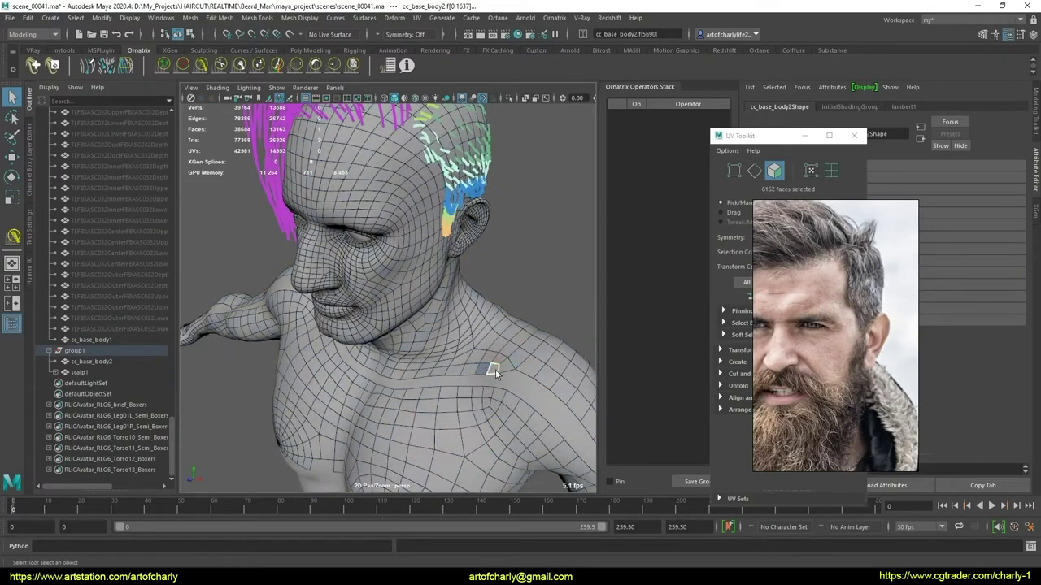
pyautogui.doubleClick(520, 362)
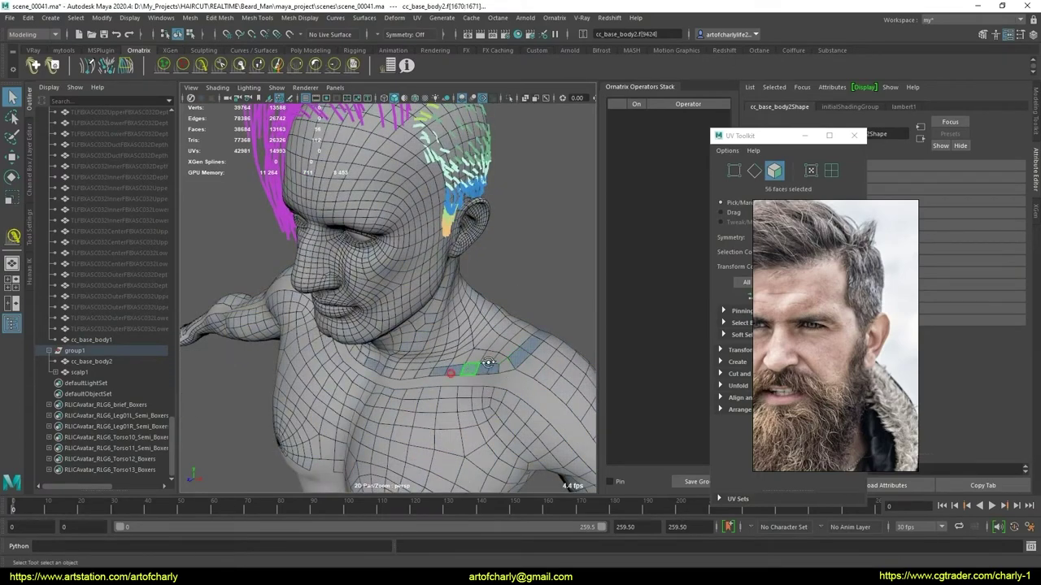
pyautogui.keyDown('alt'); pyautogui.moveTo(488, 363); pyautogui.dragTo(502, 368); pyautogui.keyUp('alt')
pyautogui.click(495, 355)
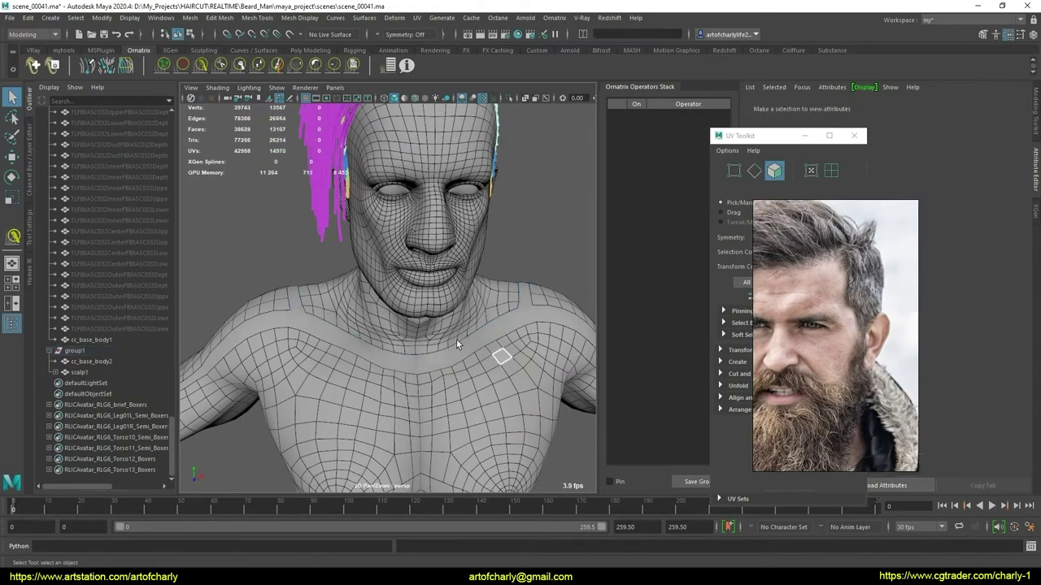
pyautogui.doubleClick(463, 386)
pyautogui.press('Delete')
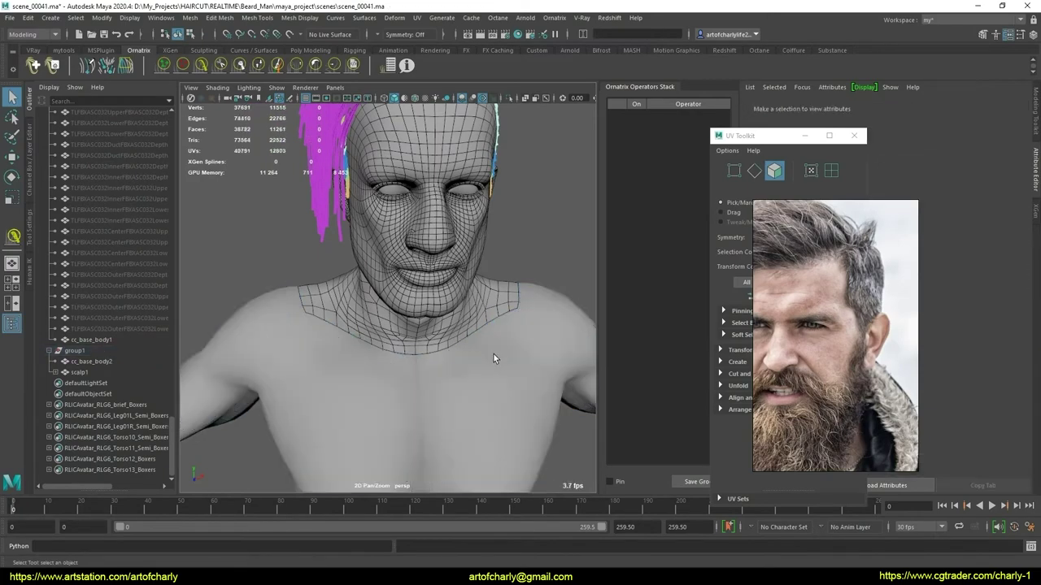
# Delete the boxers mesh from the scene
pyautogui.moveTo(472, 360)
pyautogui.keyDown('alt'); pyautogui.mouseDown()
pyautogui.moveTo(464, 381)
pyautogui.moveTo(435, 348)
pyautogui.mouseUp(); pyautogui.keyUp('alt')
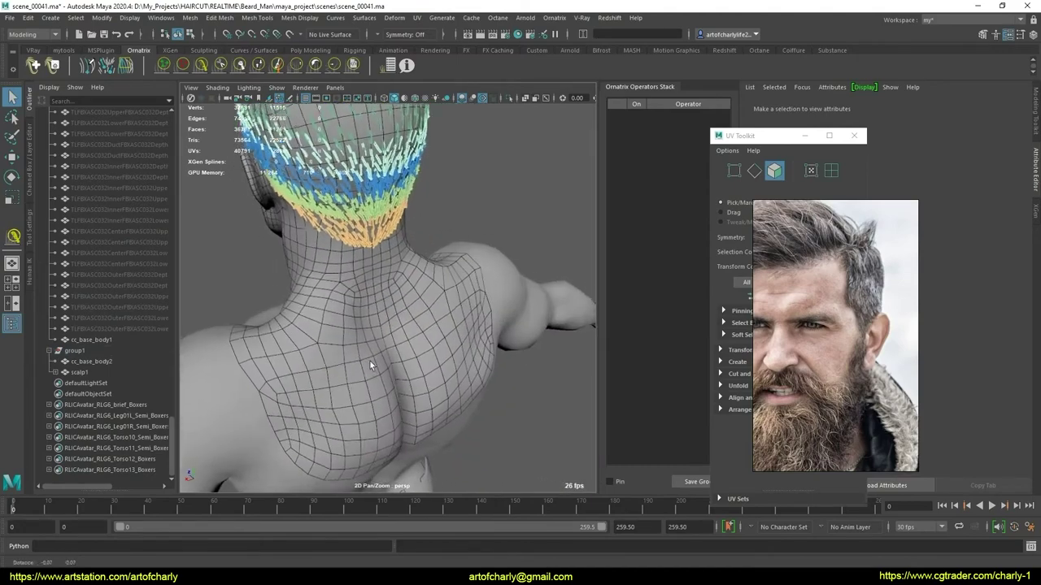
pyautogui.scroll(-5, 436, 348)
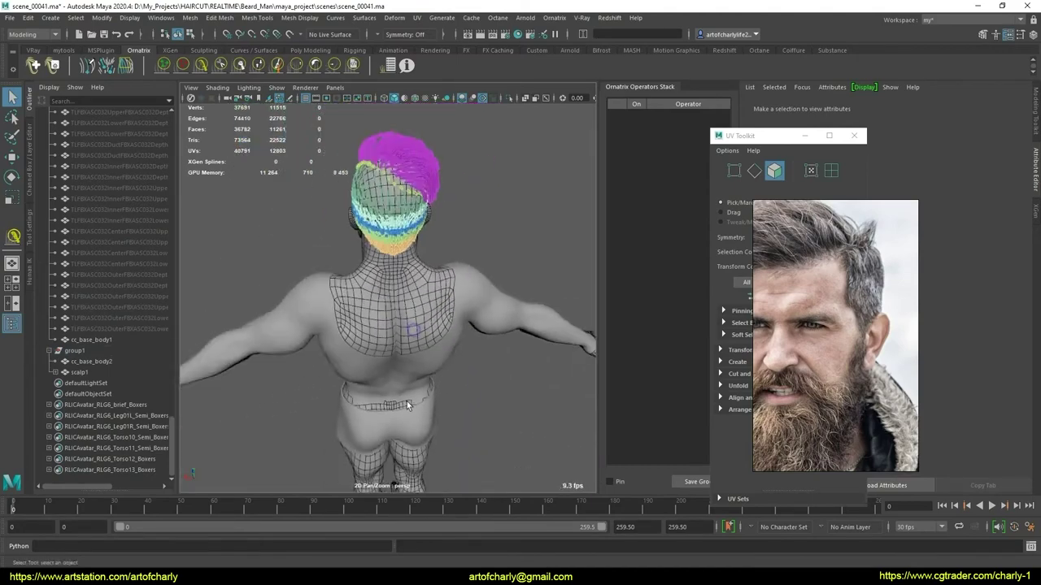
pyautogui.scroll(-4, 417, 336)
pyautogui.click(398, 341)
pyautogui.press('Delete')
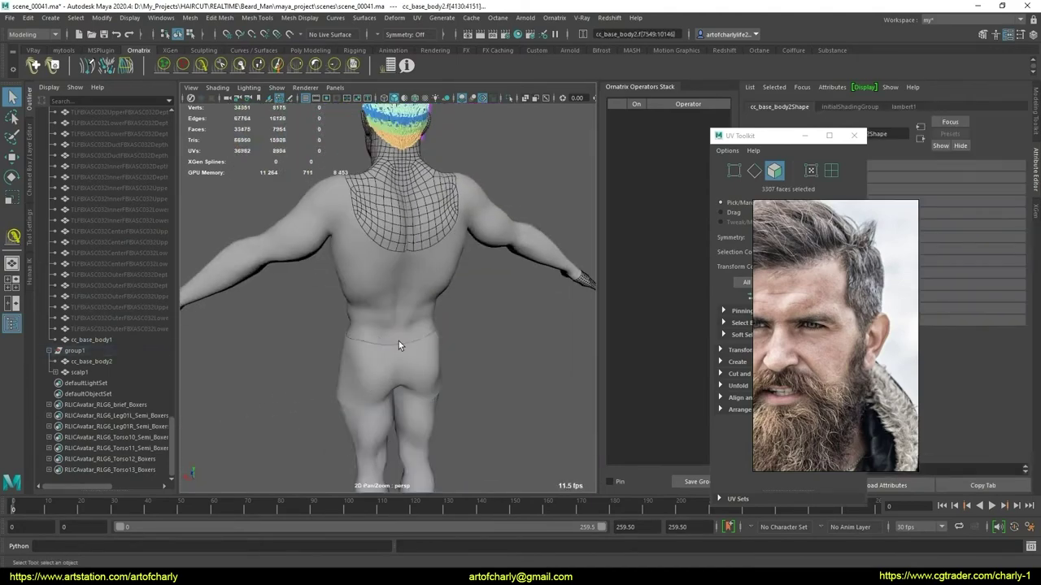
# Orbit around the trimmed character to check the head and neck up close
pyautogui.moveTo(414, 351)
pyautogui.keyDown('alt'); pyautogui.mouseDown()
pyautogui.moveTo(395, 343)
pyautogui.moveTo(383, 366)
pyautogui.mouseUp(); pyautogui.keyUp('alt')
pyautogui.click(382, 341)
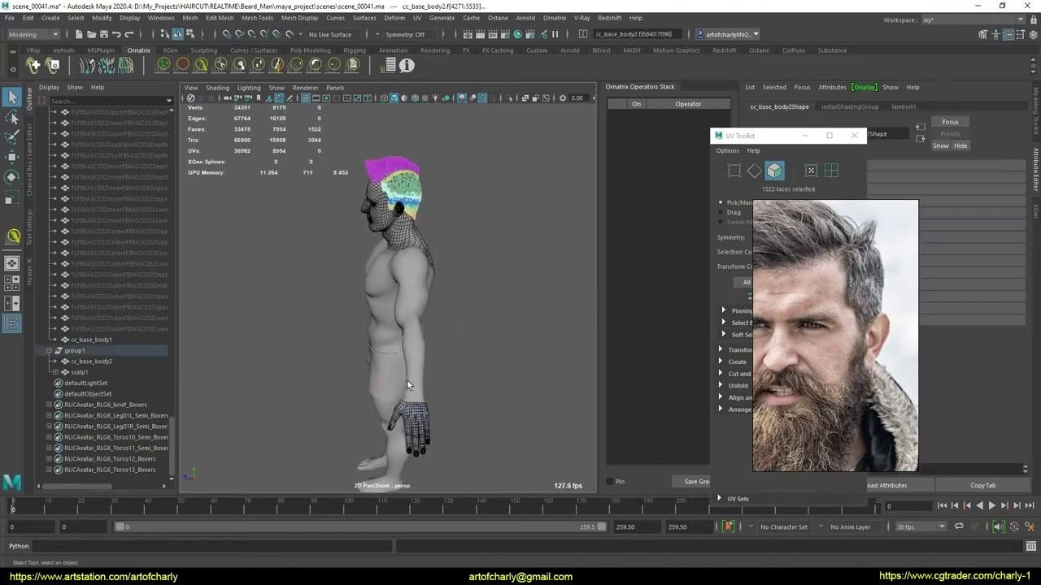
pyautogui.click(364, 322)
pyautogui.keyDown('alt'); pyautogui.moveTo(364, 322); pyautogui.dragTo(384, 356); pyautogui.keyUp('alt')
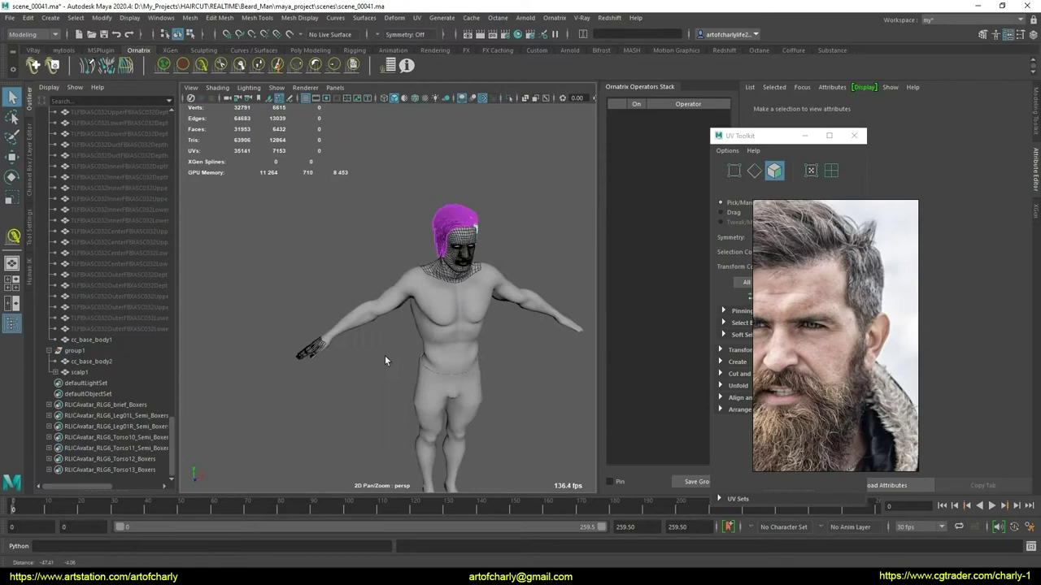
pyautogui.moveTo(279, 298); pyautogui.dragTo(363, 406)
pyautogui.click(363, 400)
pyautogui.keyDown('alt'); pyautogui.moveTo(407, 353); pyautogui.dragTo(464, 391); pyautogui.keyUp('alt')
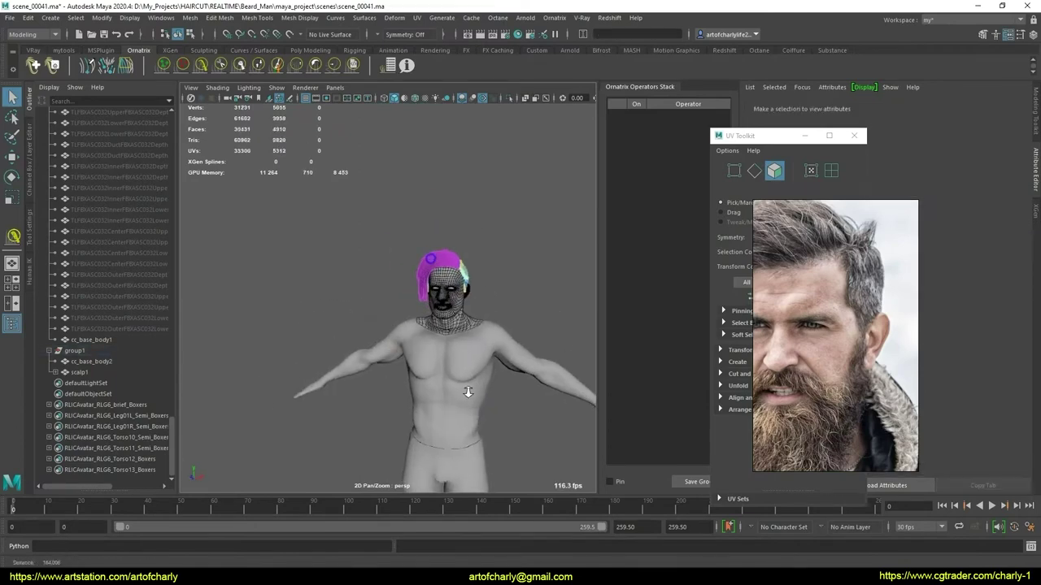
pyautogui.keyDown('alt'); pyautogui.moveTo(464, 391); pyautogui.dragTo(414, 384, button='right'); pyautogui.keyUp('alt')
pyautogui.keyDown('alt'); pyautogui.moveTo(414, 385); pyautogui.dragTo(455, 382); pyautogui.keyUp('alt')
pyautogui.moveTo(456, 383)
pyautogui.keyDown('alt'); pyautogui.mouseDown(button='right')
pyautogui.moveTo(345, 302)
pyautogui.moveTo(469, 336)
pyautogui.mouseUp(button='right'); pyautogui.keyUp('alt')
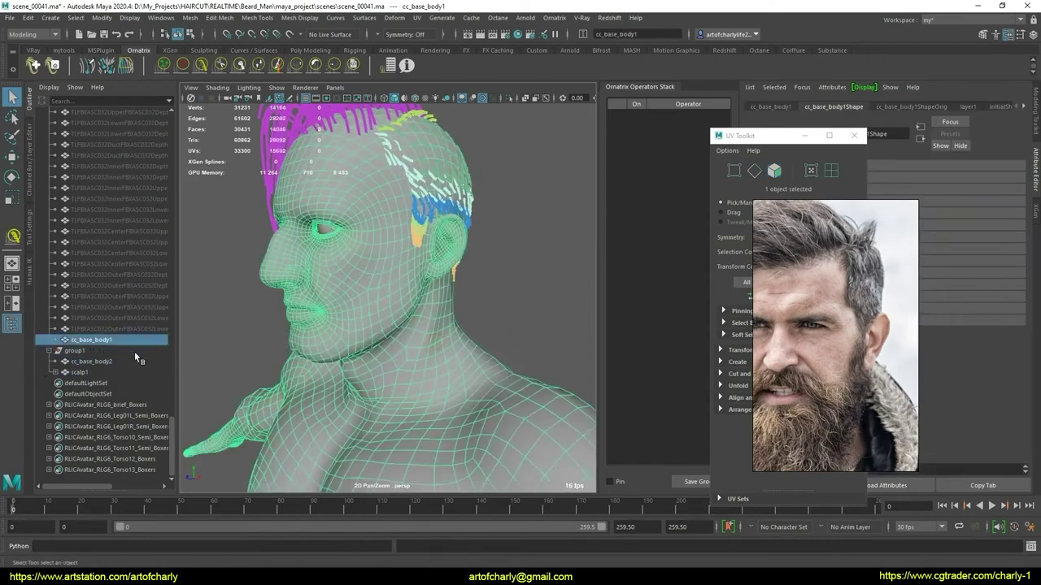
# Delete the pasted_layer1 display layer
pyautogui.click(30, 154)
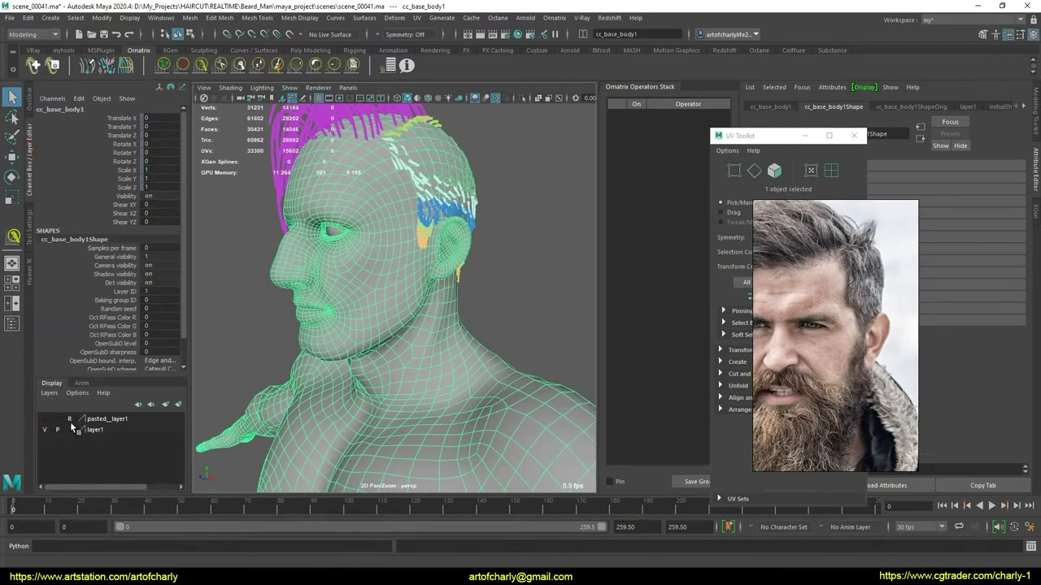
pyautogui.click(104, 421)
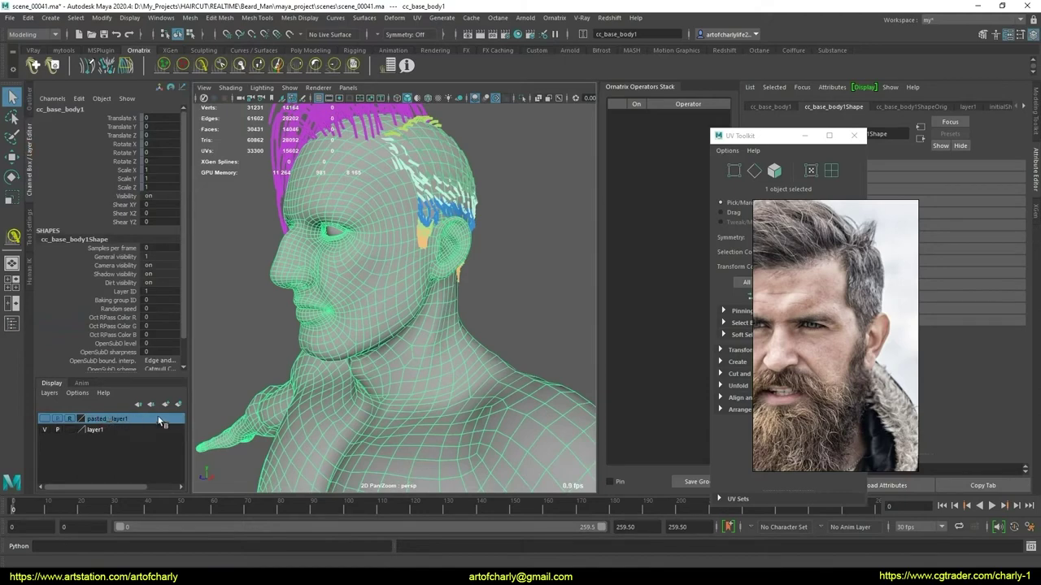
pyautogui.rightClick(118, 422)
pyautogui.click(171, 538)
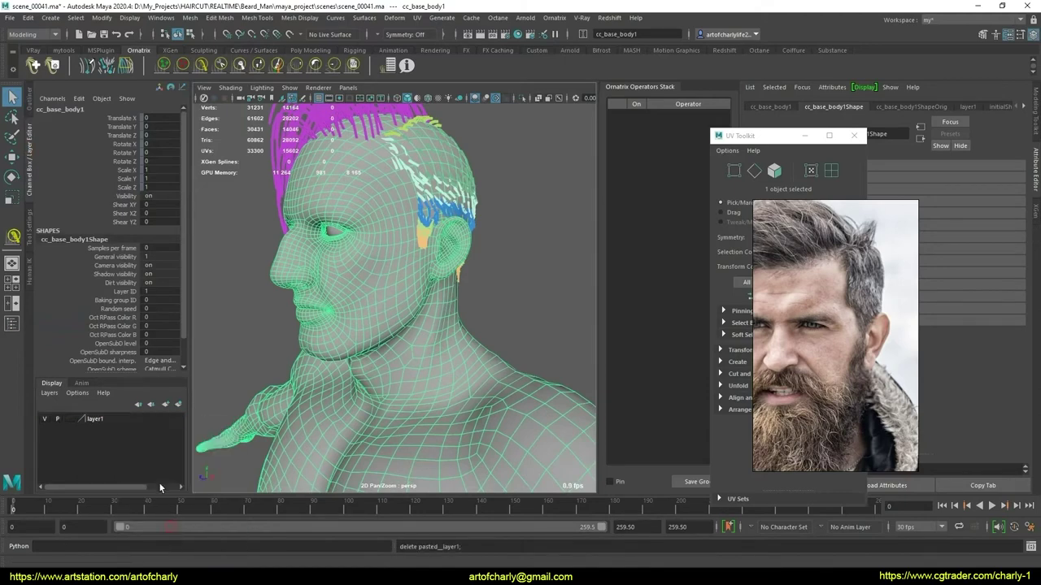
# Cycle layer1's display mode and visibility, then clear the selection
pyautogui.click(71, 420)
pyautogui.click(71, 420)
pyautogui.click(44, 421)
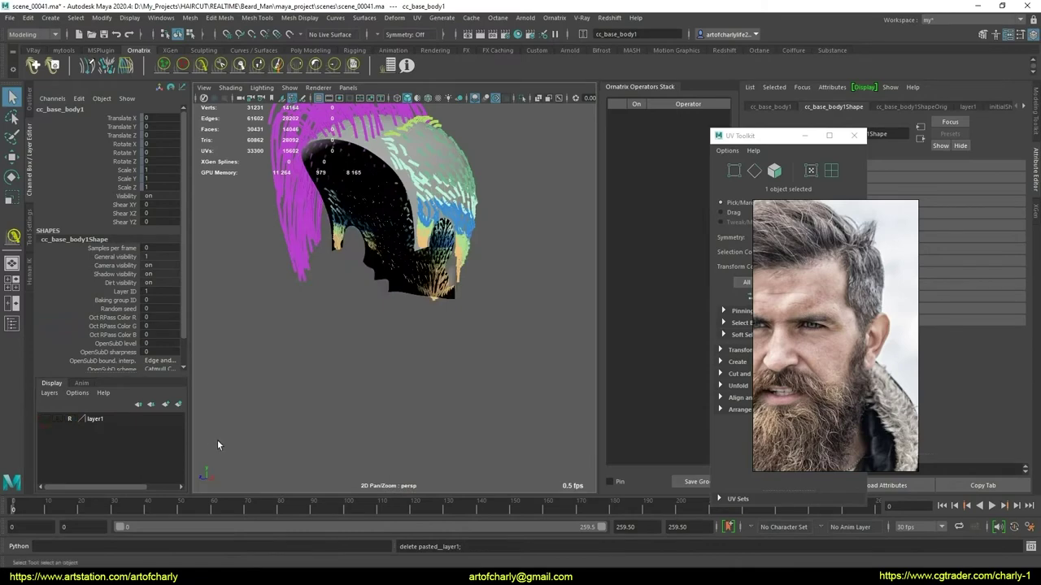
pyautogui.click(45, 419)
pyautogui.click(446, 364)
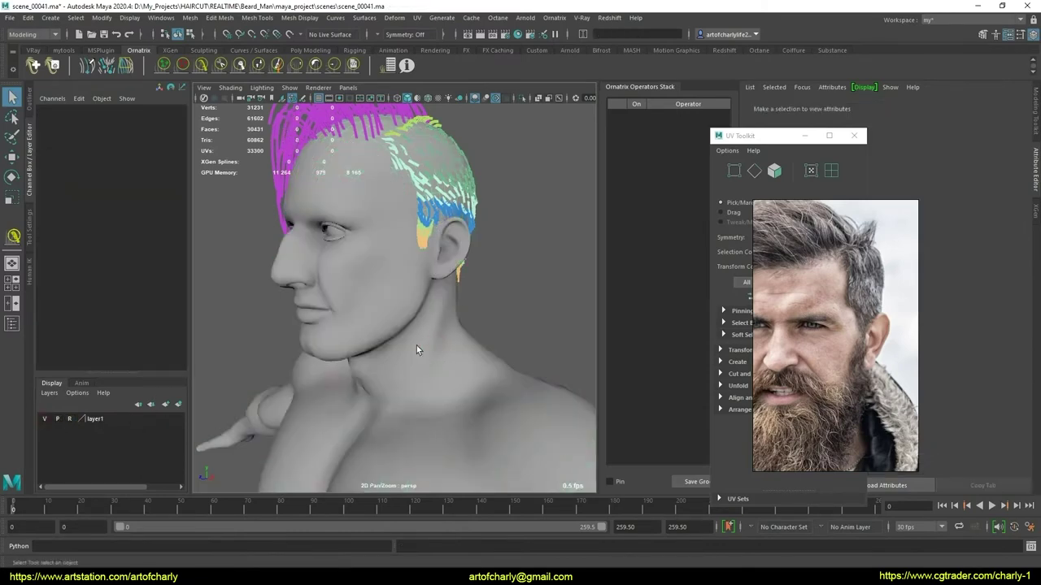
pyautogui.scroll(3, 430, 405)
pyautogui.scroll(-5, 481, 375)
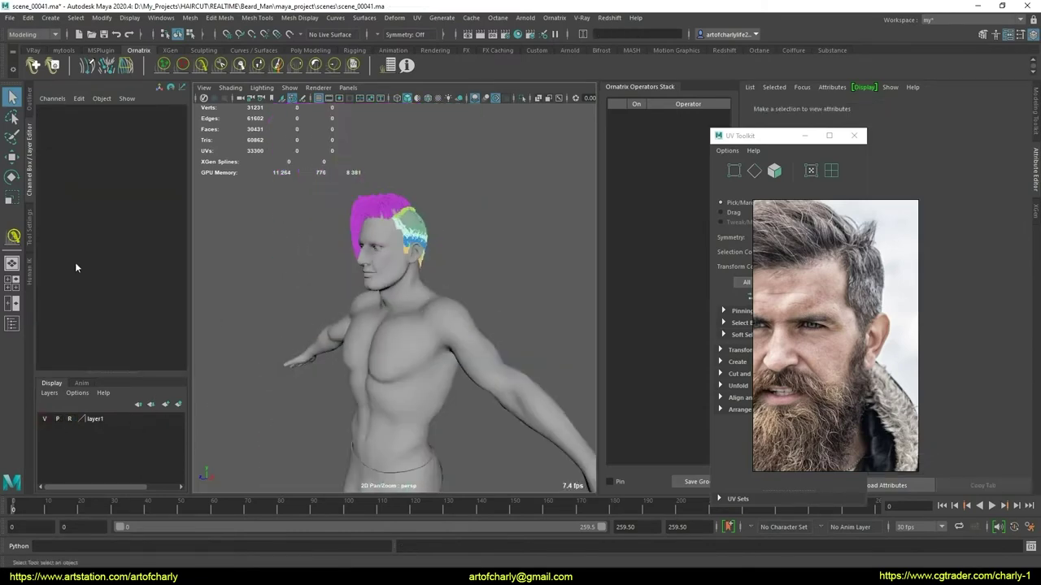
# Put the full body mesh on a new hidden layer2 and select the trimmed cc_base_body2 head
pyautogui.click(430, 377)
pyautogui.scroll(3, 419, 383)
pyautogui.scroll(-3, 415, 391)
pyautogui.scroll(5, 413, 402)
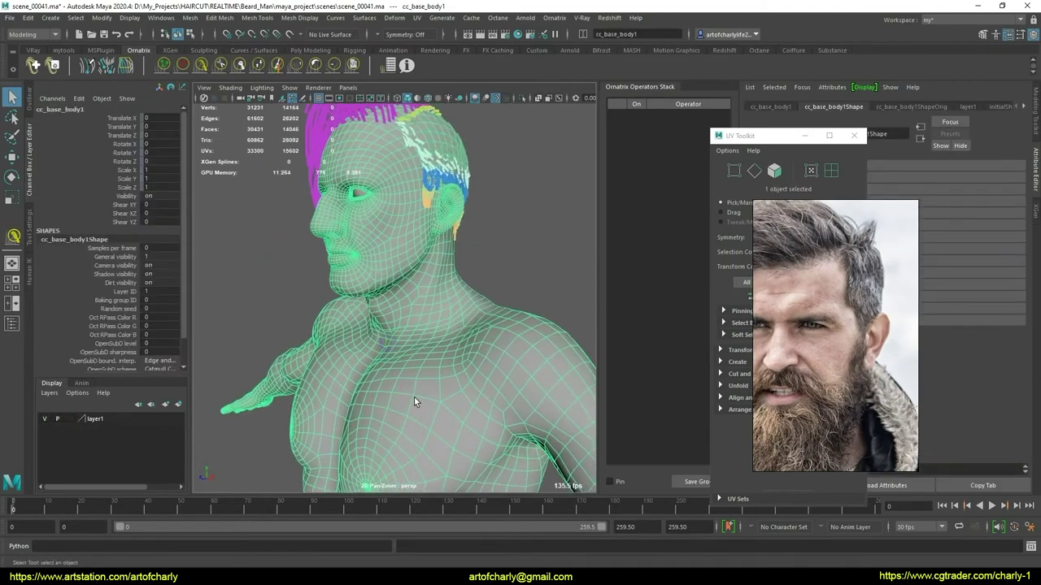
pyautogui.click(167, 405)
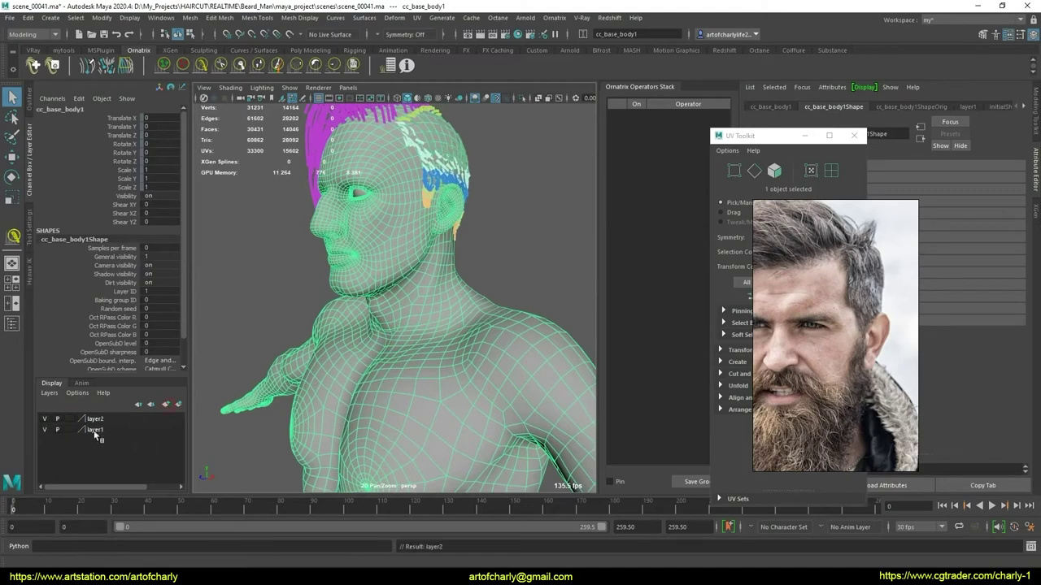
pyautogui.rightClick(86, 422)
pyautogui.click(122, 436)
pyautogui.click(45, 419)
pyautogui.click(407, 360)
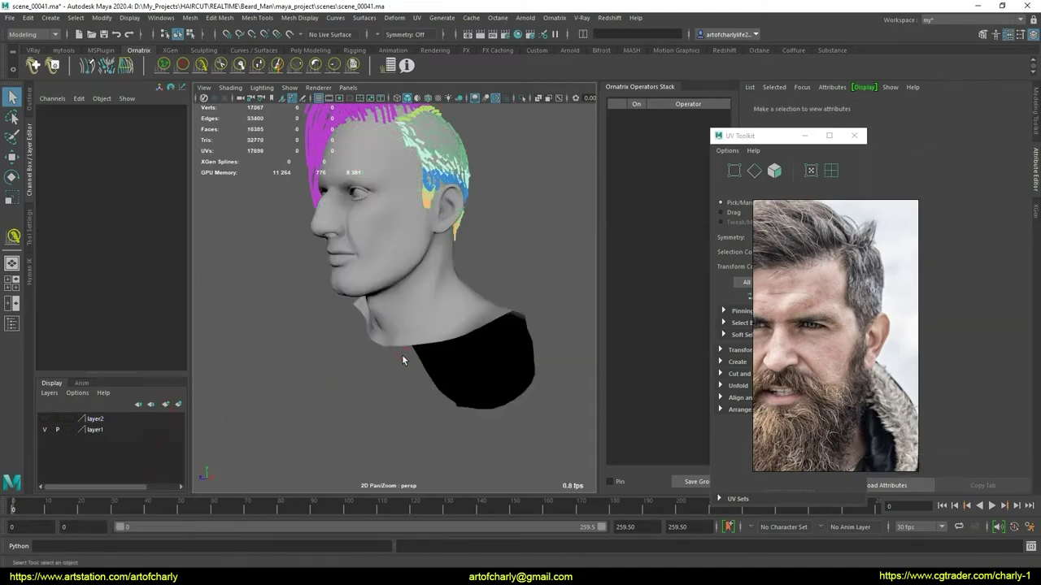
pyautogui.click(337, 309)
pyautogui.keyDown('alt'); pyautogui.moveTo(336, 309); pyautogui.dragTo(390, 333); pyautogui.keyUp('alt')
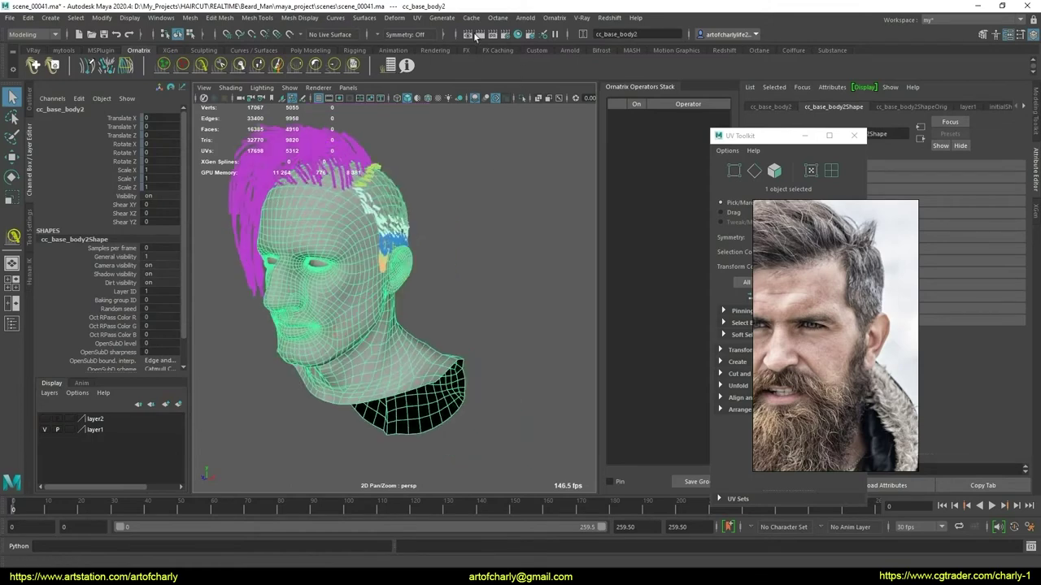
# Open the UV Editor beside the viewport and expand the UV Toolkit's align and snap tools
pyautogui.click(417, 18)
pyautogui.click(443, 34)
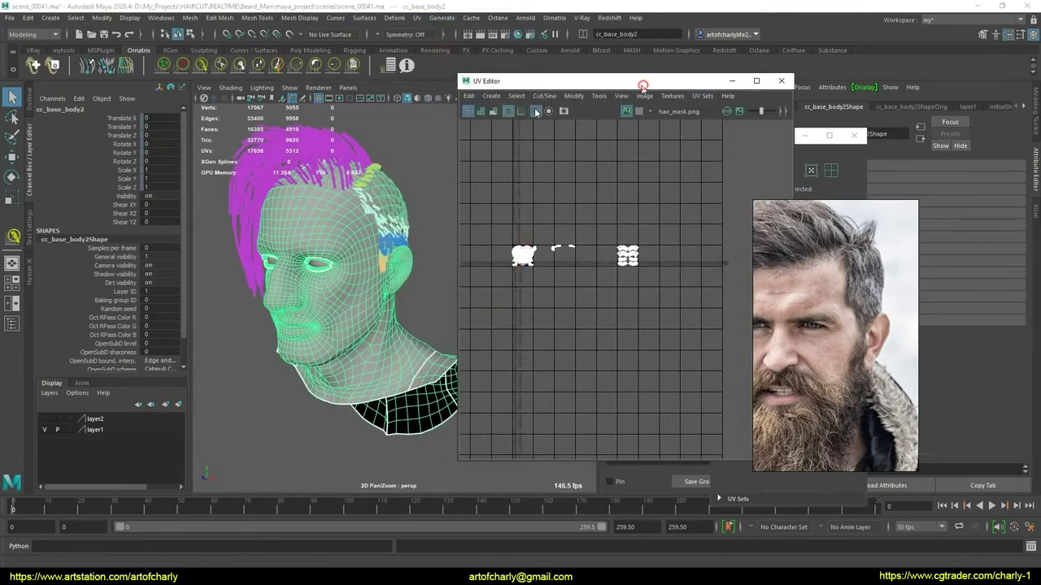
pyautogui.moveTo(642, 85); pyautogui.dragTo(418, 121)
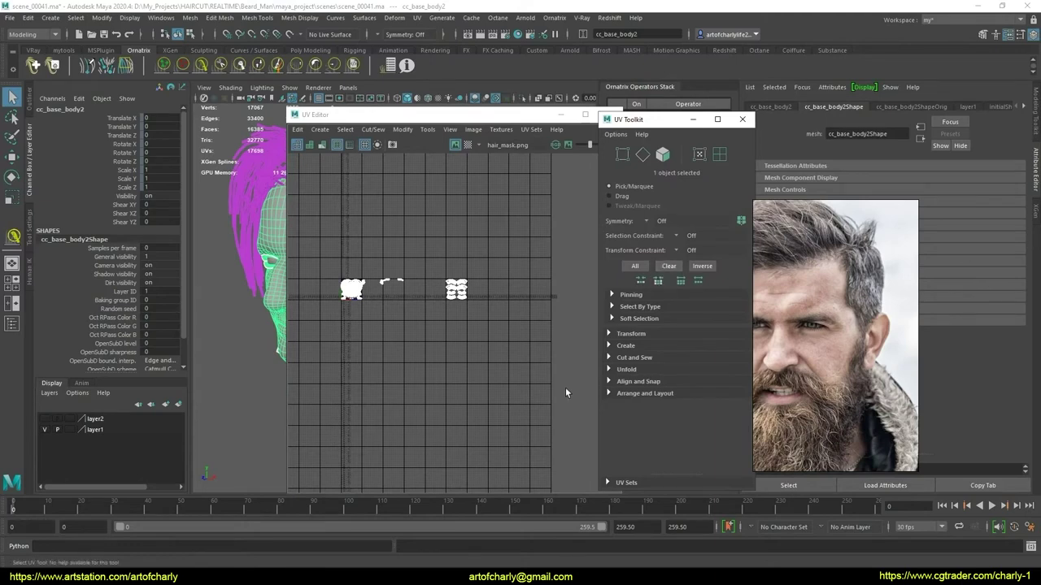
pyautogui.scroll(3, 444, 303)
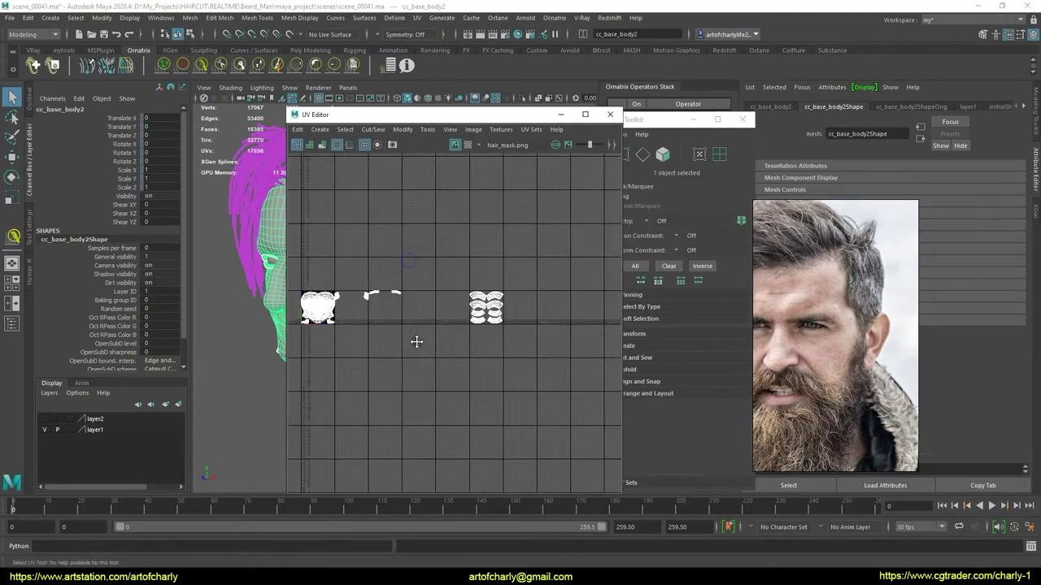
pyautogui.keyDown('alt'); pyautogui.moveTo(416, 344); pyautogui.dragTo(473, 312, button='middle'); pyautogui.keyUp('alt')
pyautogui.moveTo(692, 118); pyautogui.dragTo(713, 143)
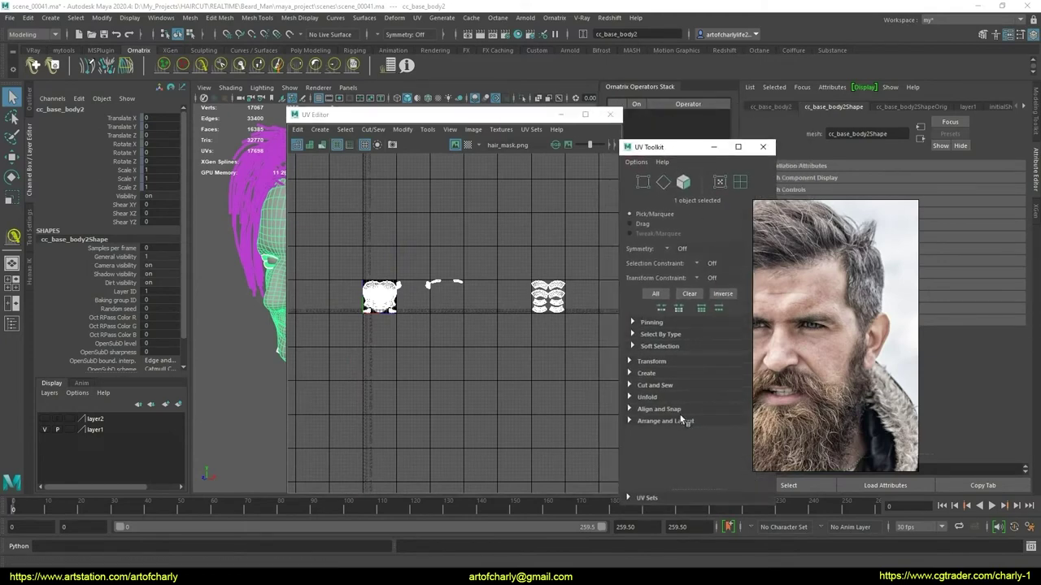
pyautogui.click(659, 409)
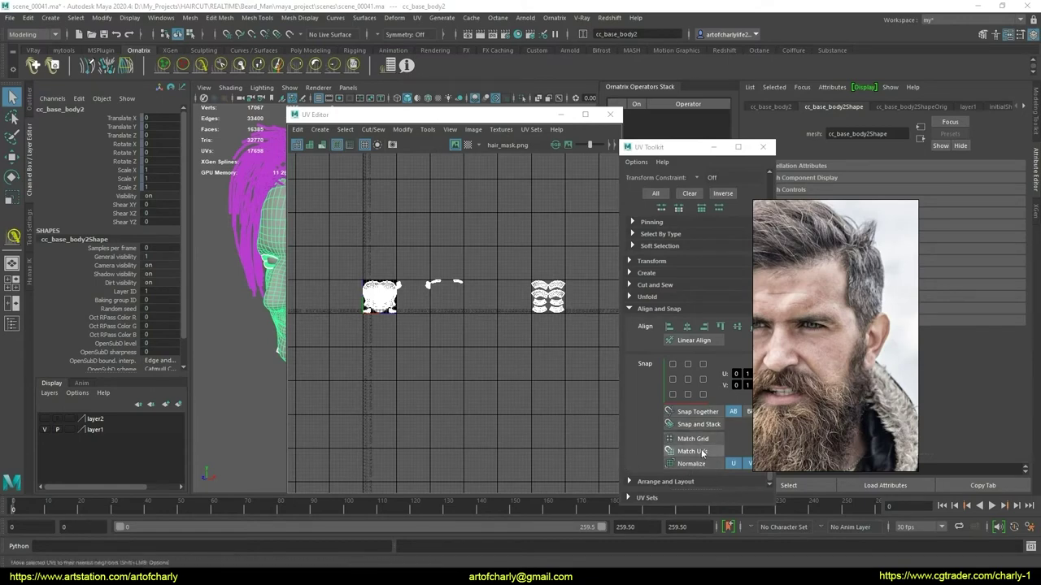
pyautogui.moveTo(668, 149); pyautogui.dragTo(662, 79)
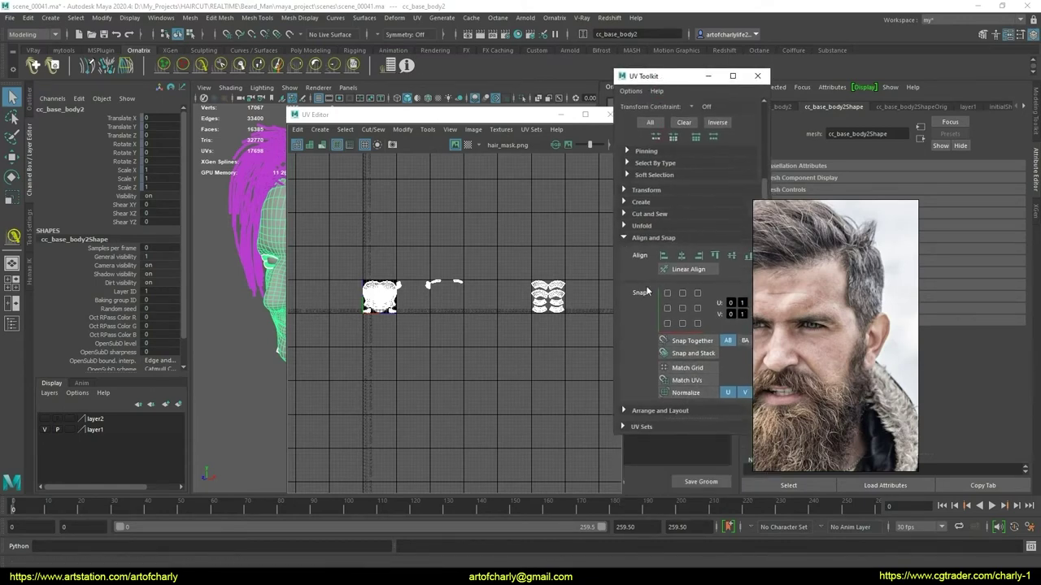
# Run Layout to pack the head's UV shells into 0-1 space and frame them
pyautogui.scroll(-3, 658, 375)
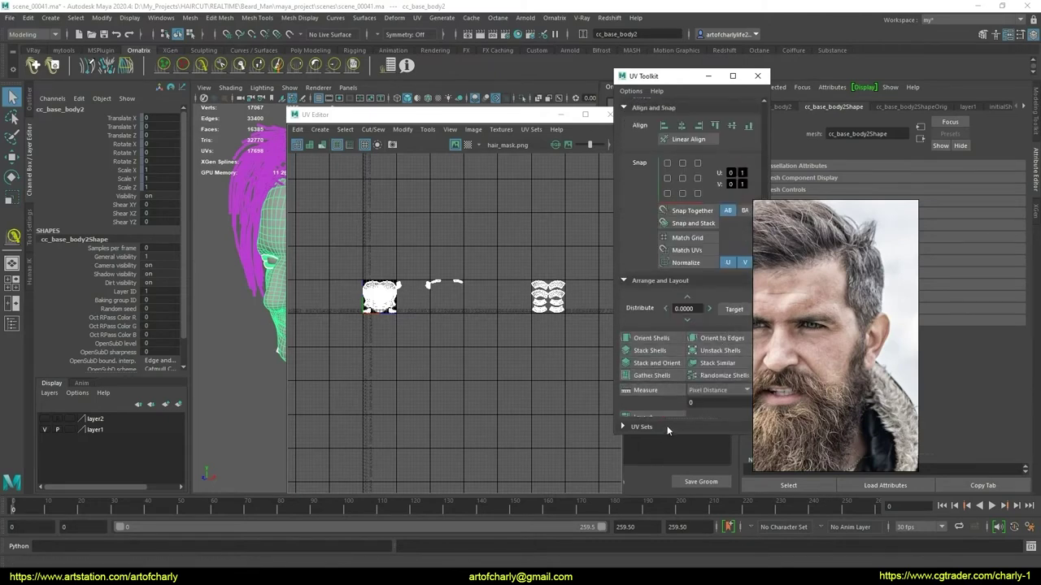
pyautogui.scroll(-1, 656, 379)
pyautogui.click(642, 395)
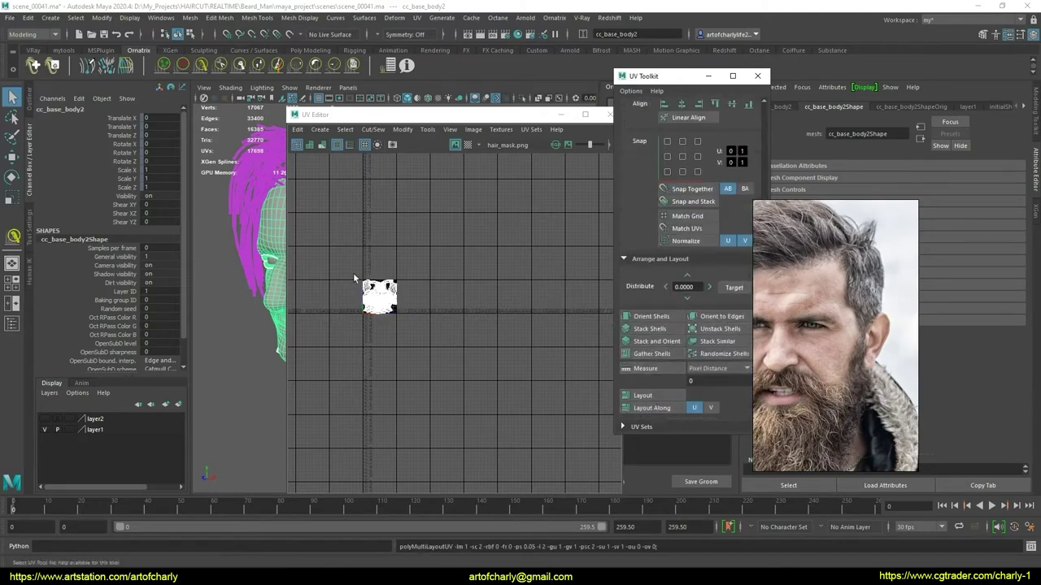
pyautogui.press('f')
pyautogui.scroll(3, 392, 355)
pyautogui.scroll(2, 413, 344)
pyautogui.scroll(-2, 458, 391)
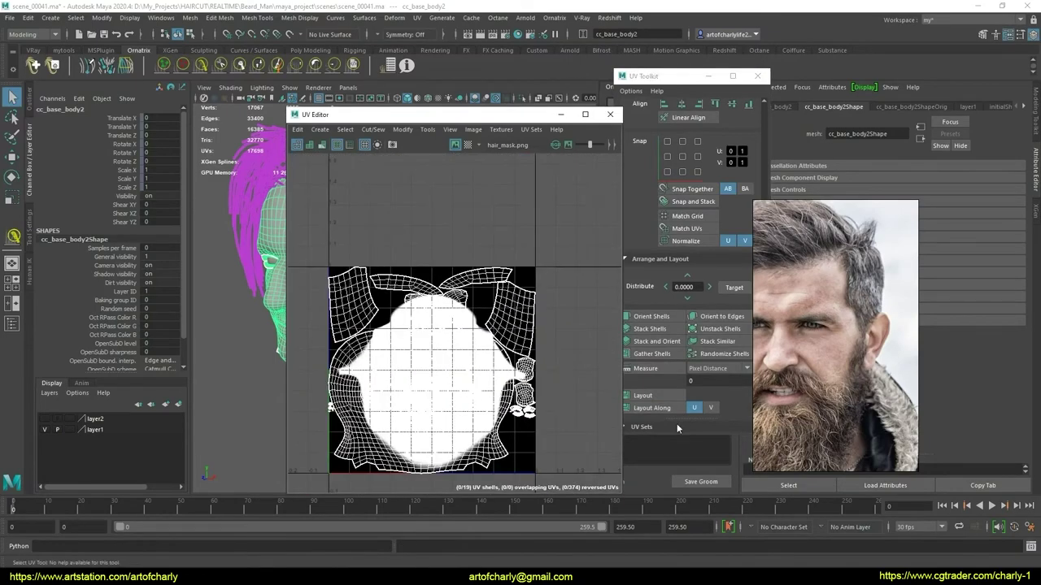
# Re-run Layout several times to try alternative UV shell arrangements
pyautogui.click(656, 401)
pyautogui.click(657, 399)
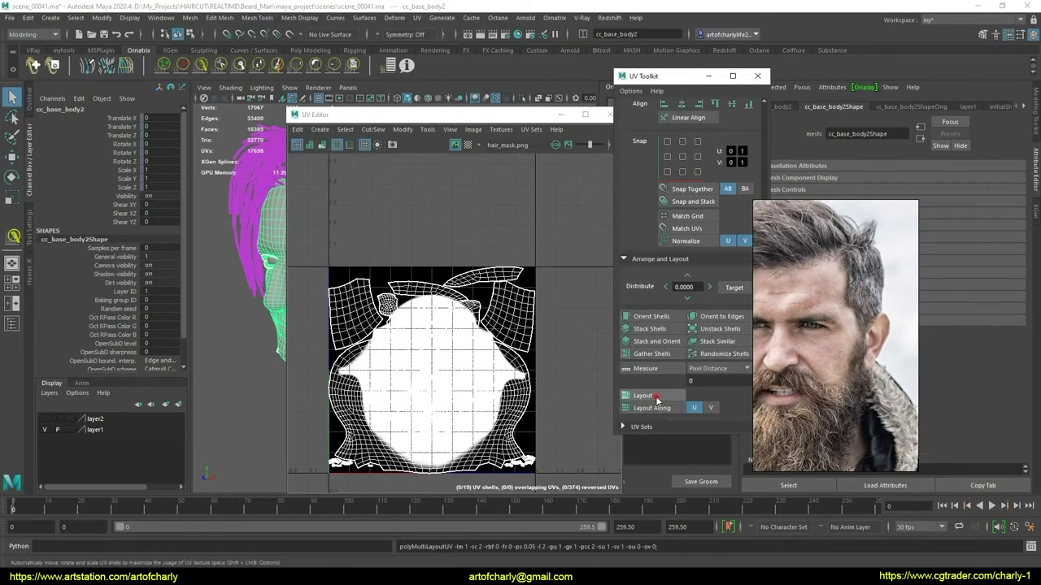
pyautogui.click(657, 400)
pyautogui.click(657, 400)
pyautogui.click(657, 399)
pyautogui.click(658, 400)
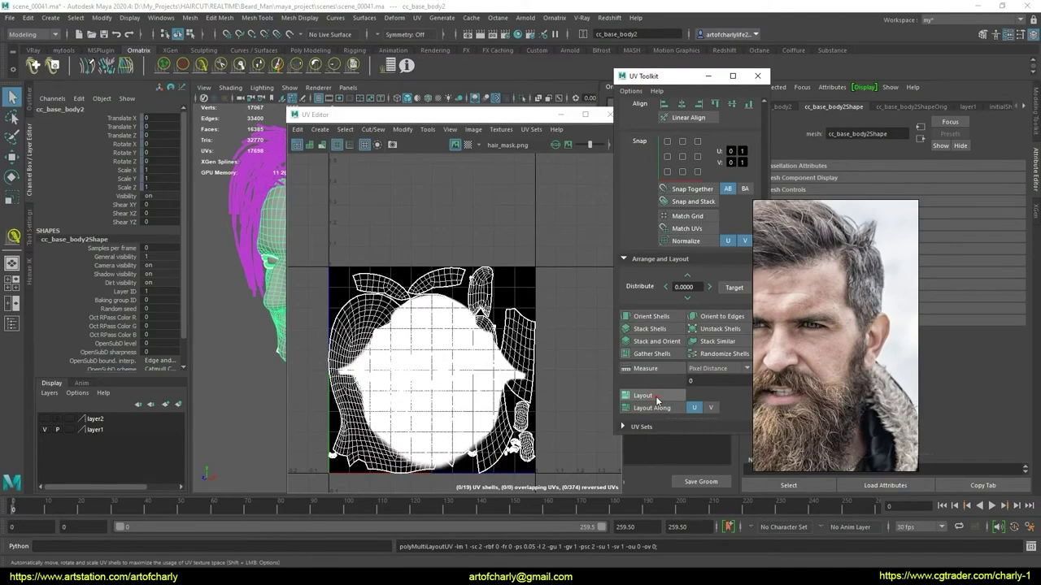
pyautogui.click(659, 400)
# Centre the UV view and run Layout once more to fill the tile over the hair mask
pyautogui.scroll(2, 456, 309)
pyautogui.scroll(2, 463, 297)
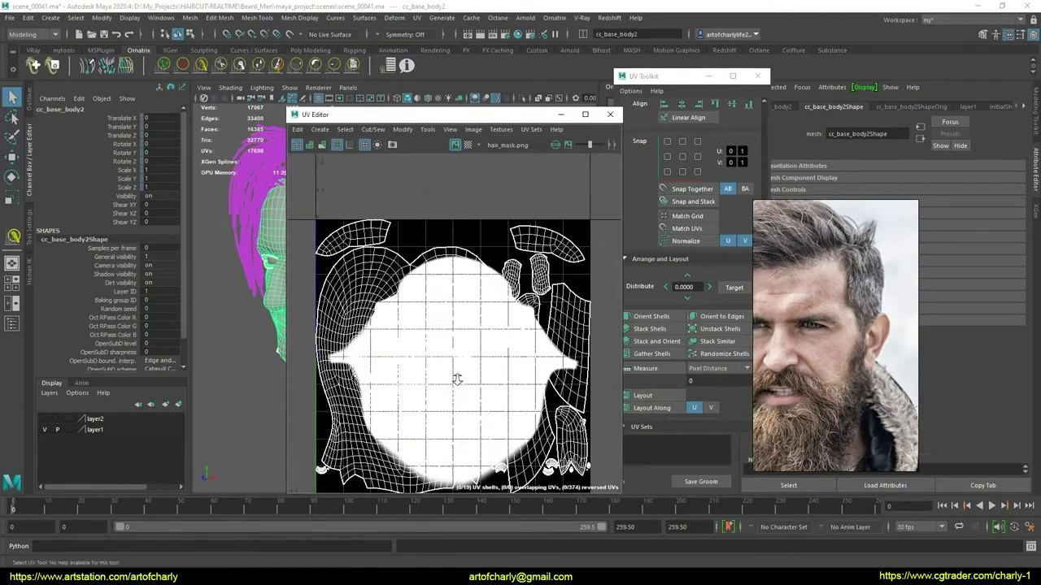
pyautogui.scroll(2, 465, 295)
pyautogui.moveTo(465, 296)
pyautogui.keyDown('alt'); pyautogui.mouseDown(button='middle')
pyautogui.moveTo(464, 344)
pyautogui.moveTo(487, 391)
pyautogui.moveTo(476, 288)
pyautogui.mouseUp(button='middle'); pyautogui.keyUp('alt')
pyautogui.click(654, 397)
pyautogui.scroll(-1, 517, 354)
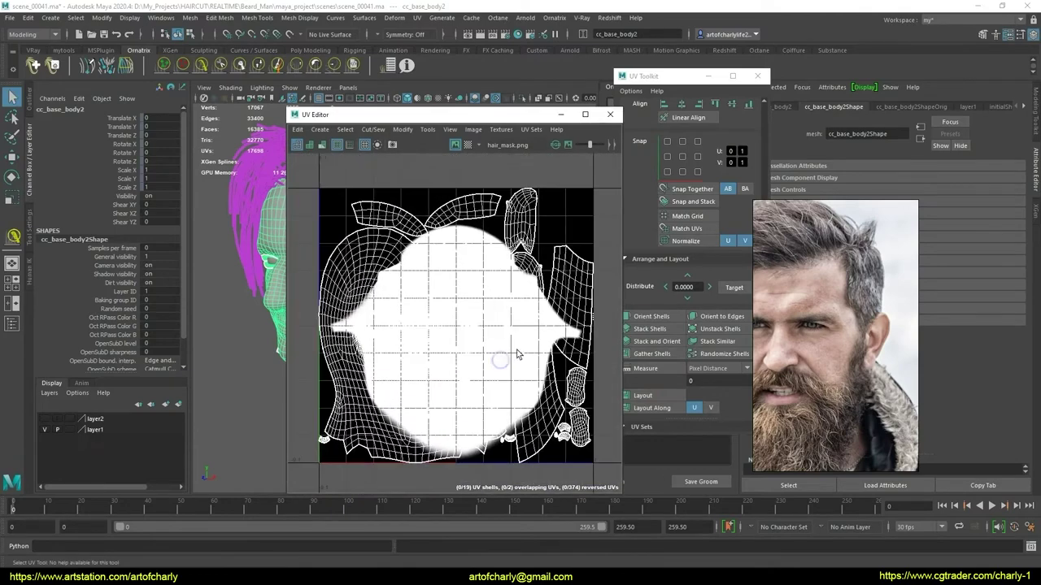
# Close the UV Editor and UV Toolkit and reselect the head mesh
pyautogui.click(612, 115)
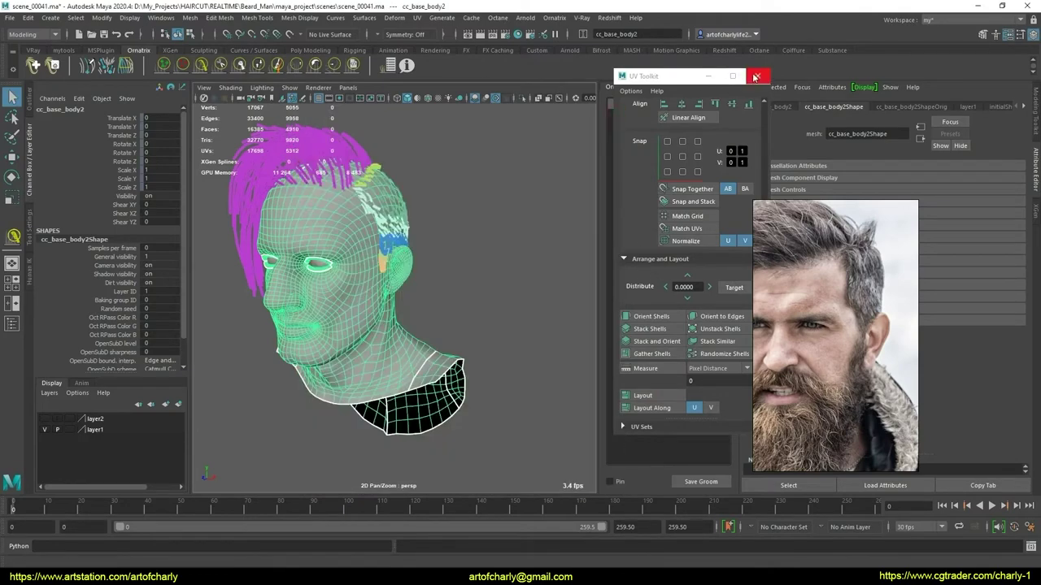
pyautogui.click(757, 76)
pyautogui.keyDown('alt'); pyautogui.moveTo(448, 321); pyautogui.dragTo(431, 292); pyautogui.keyUp('alt')
pyautogui.scroll(3, 405, 305)
pyautogui.rightClick(405, 306)
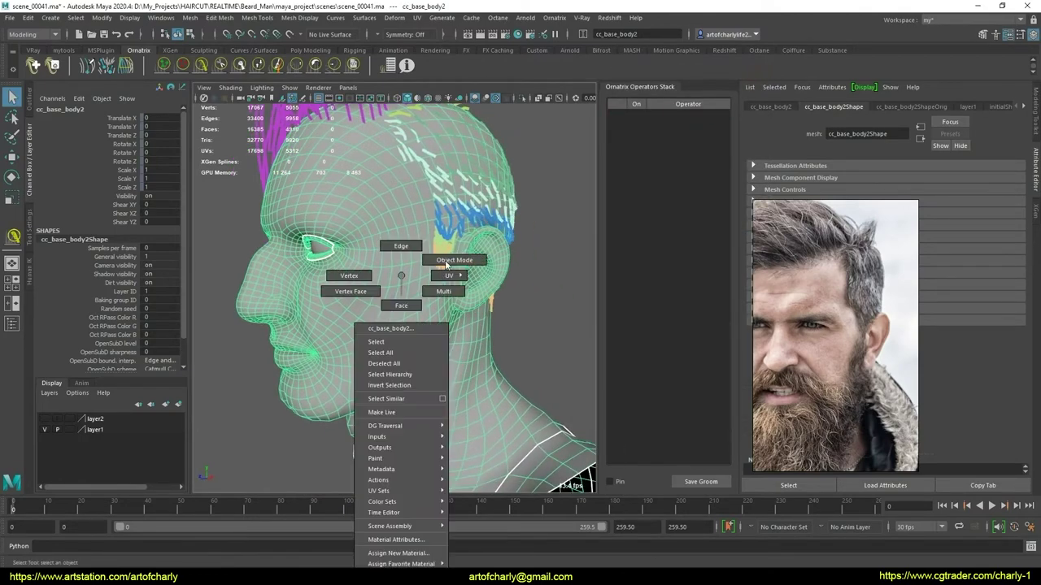
pyautogui.click(576, 354)
pyautogui.click(418, 353)
# Orbit and zoom around the head to inspect it from several angles
pyautogui.moveTo(417, 353)
pyautogui.keyDown('alt'); pyautogui.mouseDown()
pyautogui.moveTo(374, 335)
pyautogui.moveTo(393, 284)
pyautogui.mouseUp(); pyautogui.keyUp('alt')
pyautogui.scroll(3, 386, 305)
pyautogui.scroll(-3, 383, 316)
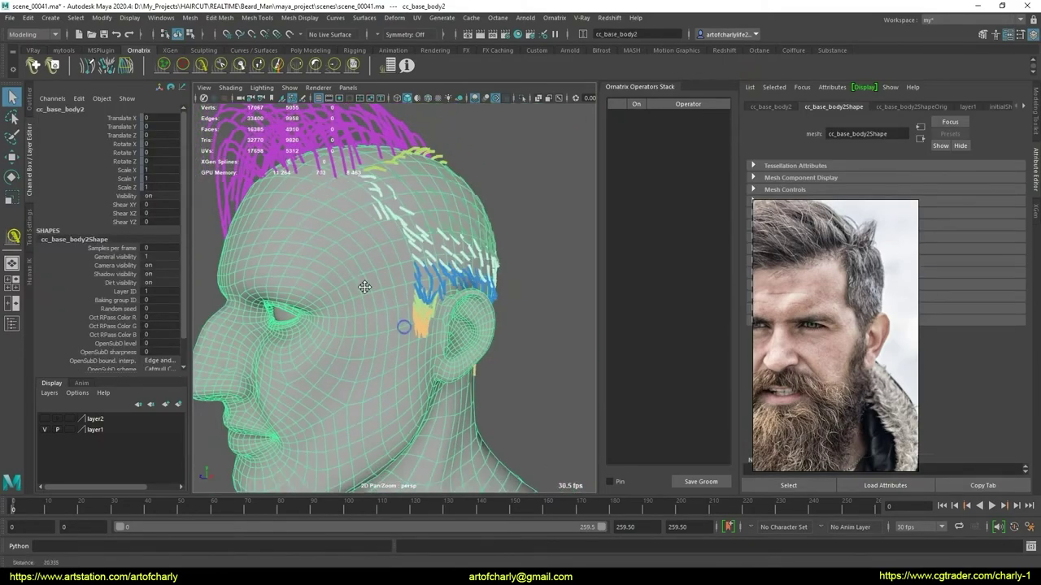
pyautogui.scroll(-2, 411, 295)
pyautogui.moveTo(422, 223)
pyautogui.keyDown('alt'); pyautogui.mouseDown()
pyautogui.moveTo(477, 266)
pyautogui.moveTo(407, 260)
pyautogui.mouseUp(); pyautogui.keyUp('alt')
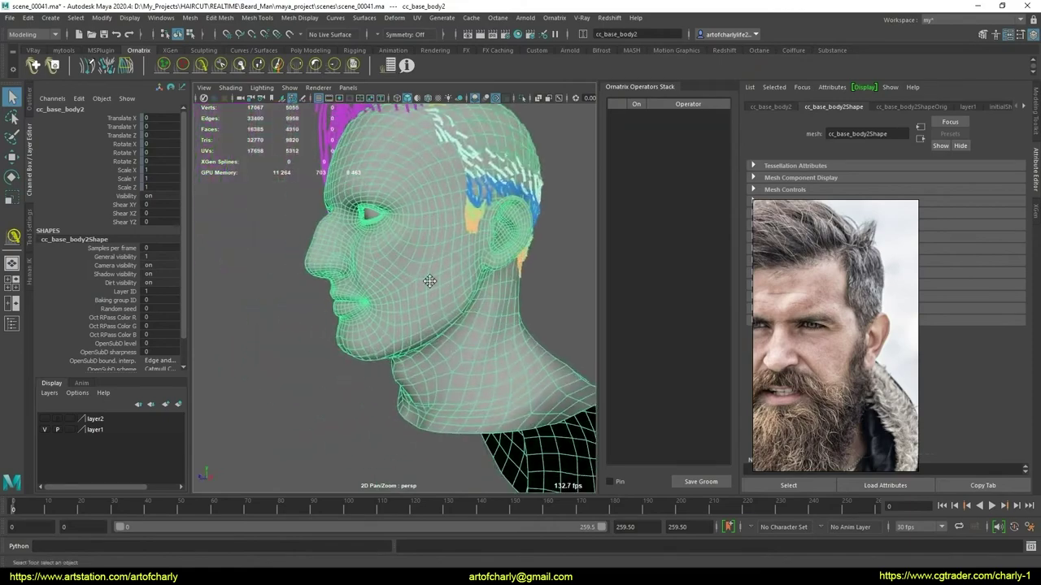
pyautogui.scroll(3, 389, 400)
pyautogui.scroll(2, 387, 392)
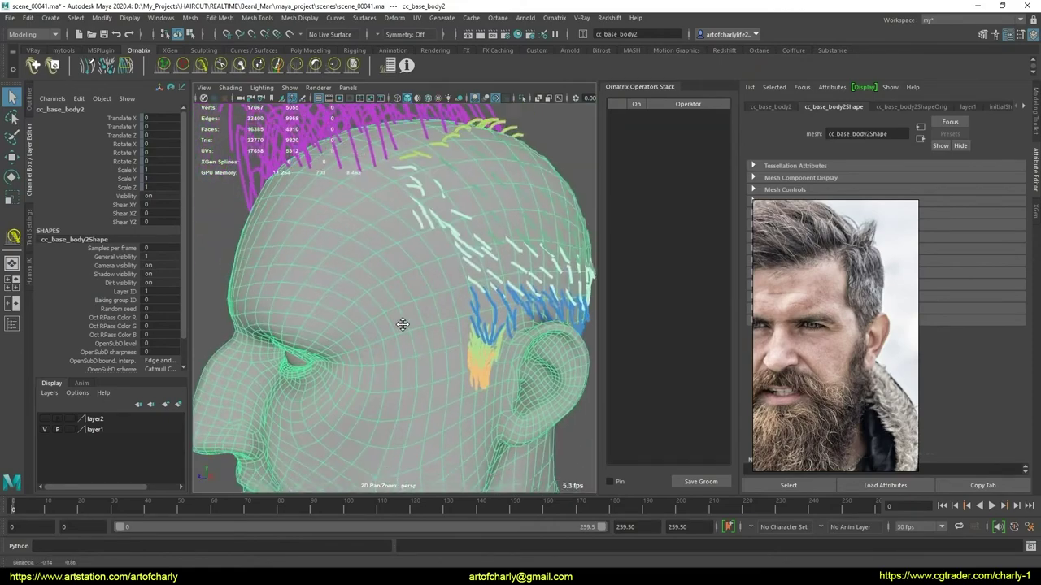
pyautogui.moveTo(387, 391)
pyautogui.keyDown('alt'); pyautogui.mouseDown()
pyautogui.moveTo(410, 333)
pyautogui.moveTo(418, 366)
pyautogui.moveTo(399, 328)
pyautogui.mouseUp(); pyautogui.keyUp('alt')
pyautogui.scroll(-3, 412, 341)
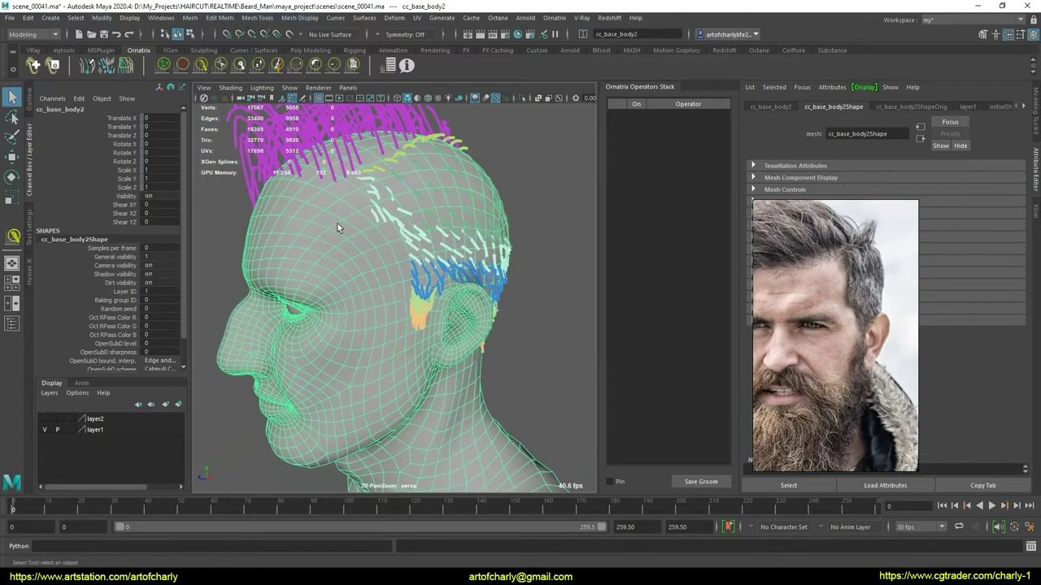
pyautogui.keyDown('alt'); pyautogui.moveTo(329, 187); pyautogui.dragTo(349, 225); pyautogui.keyUp('alt')
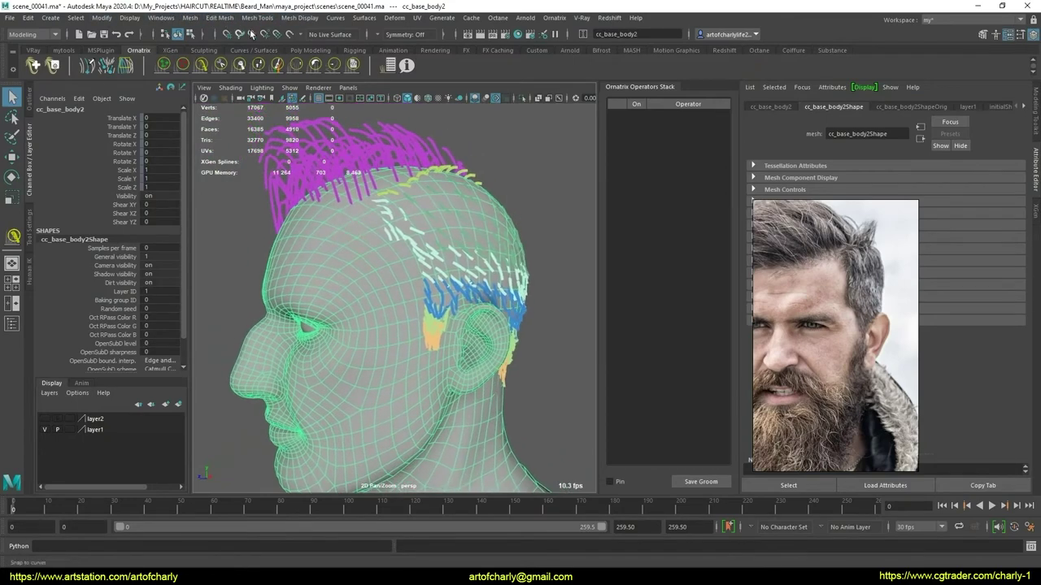
# Switch to the Rendering menu set with F6 and start the 3D Paint Tool
pyautogui.click(220, 19)
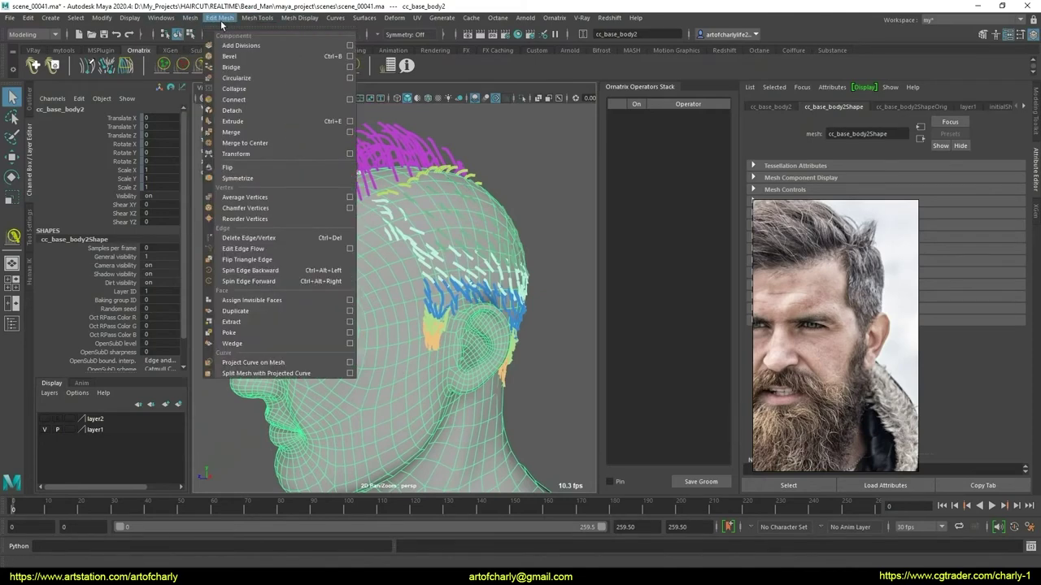
pyautogui.moveTo(257, 18)
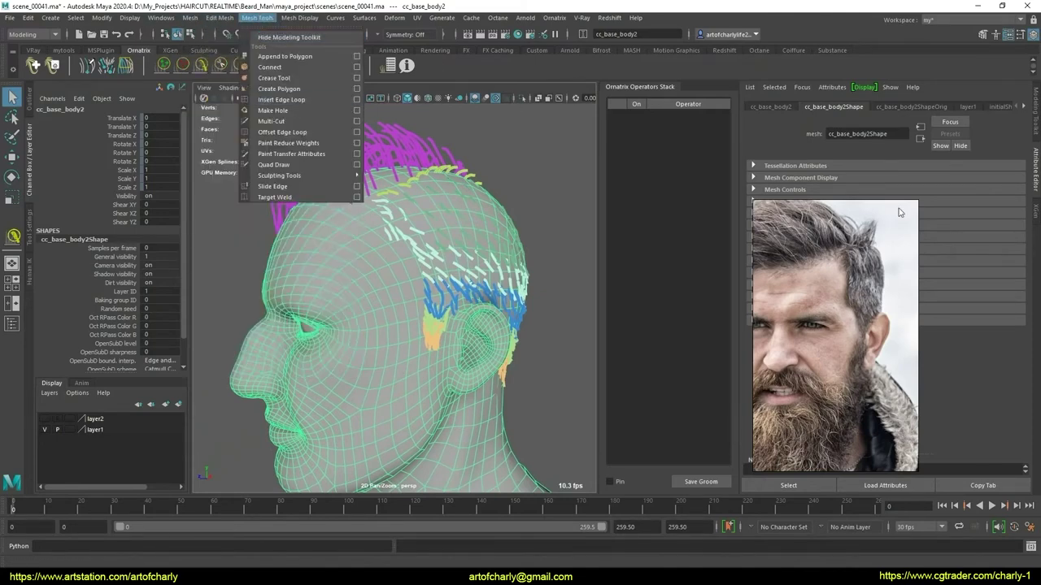
pyautogui.press('F6')
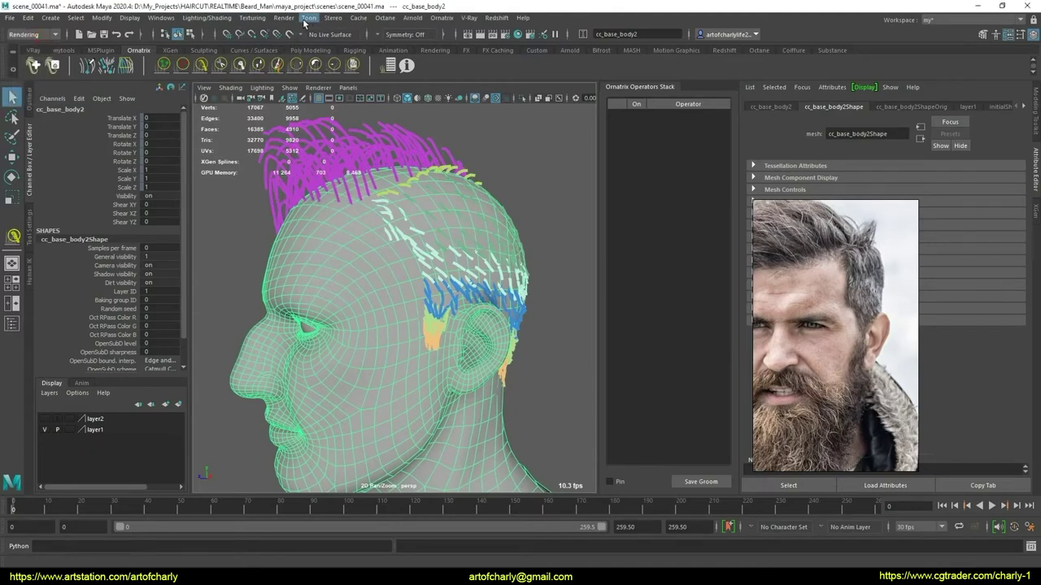
pyautogui.click(262, 19)
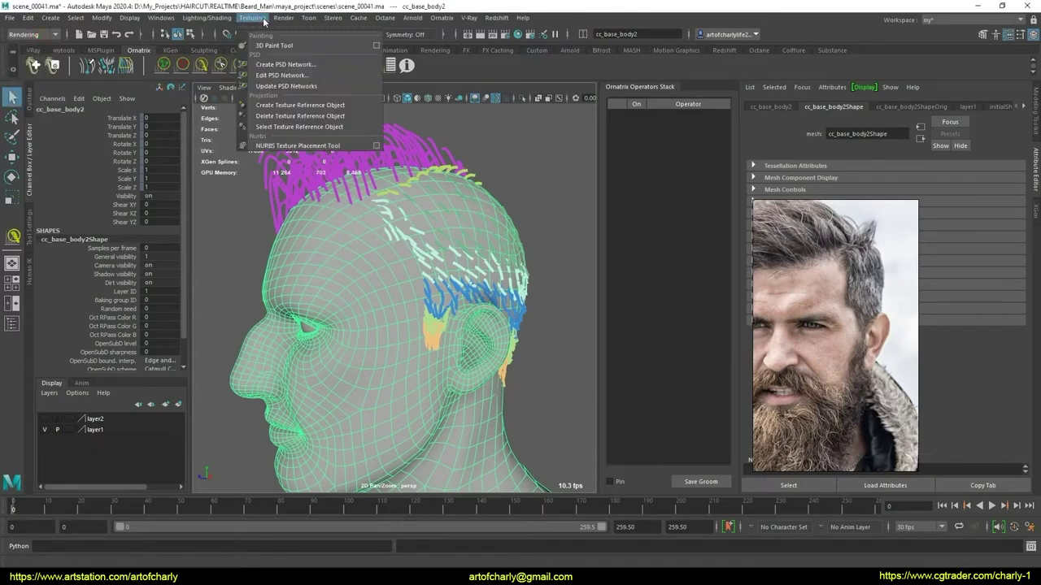
pyautogui.click(293, 46)
# Reselect the head and cancel its material assignment menu without applying anything
pyautogui.moveTo(367, 345)
pyautogui.keyDown('alt'); pyautogui.mouseDown()
pyautogui.moveTo(399, 317)
pyautogui.moveTo(538, 383)
pyautogui.mouseUp(); pyautogui.keyUp('alt')
pyautogui.press('q')
pyautogui.click(398, 317)
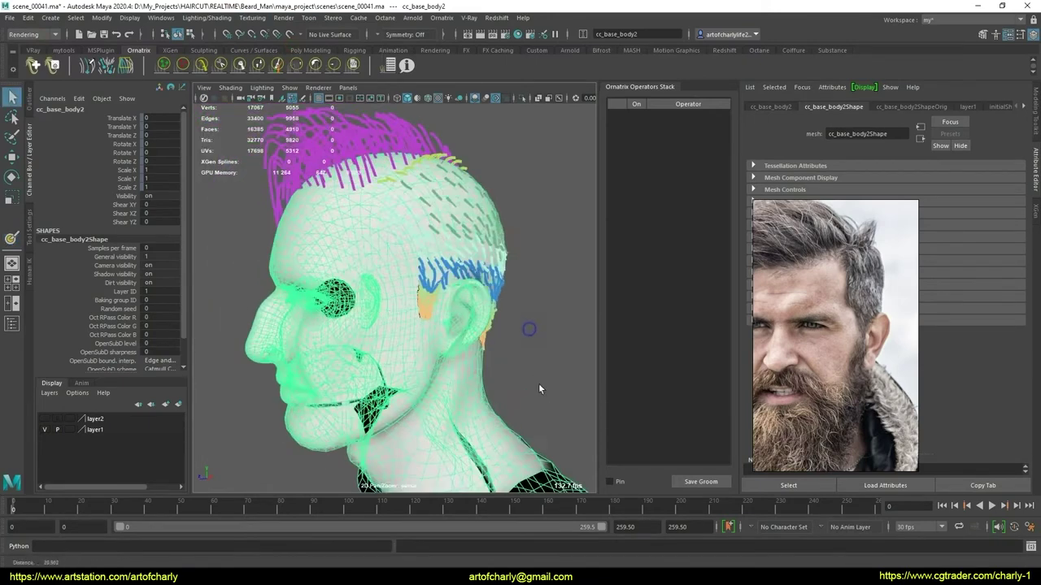
pyautogui.click(370, 295)
pyautogui.click(370, 294)
pyautogui.moveTo(352, 257); pyautogui.dragTo(370, 536, button='right')
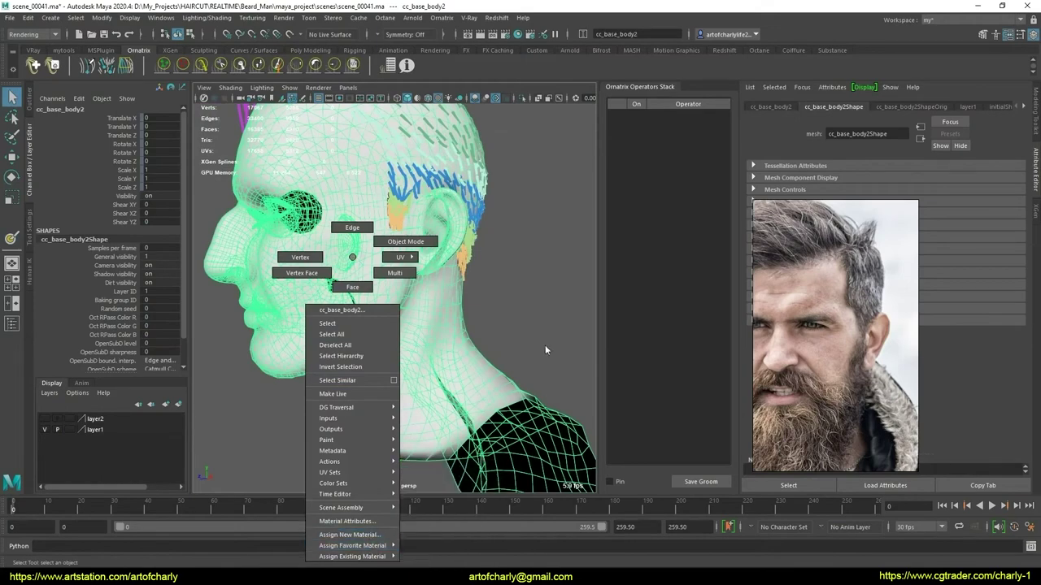
pyautogui.moveTo(370, 537); pyautogui.dragTo(513, 363, button='right')
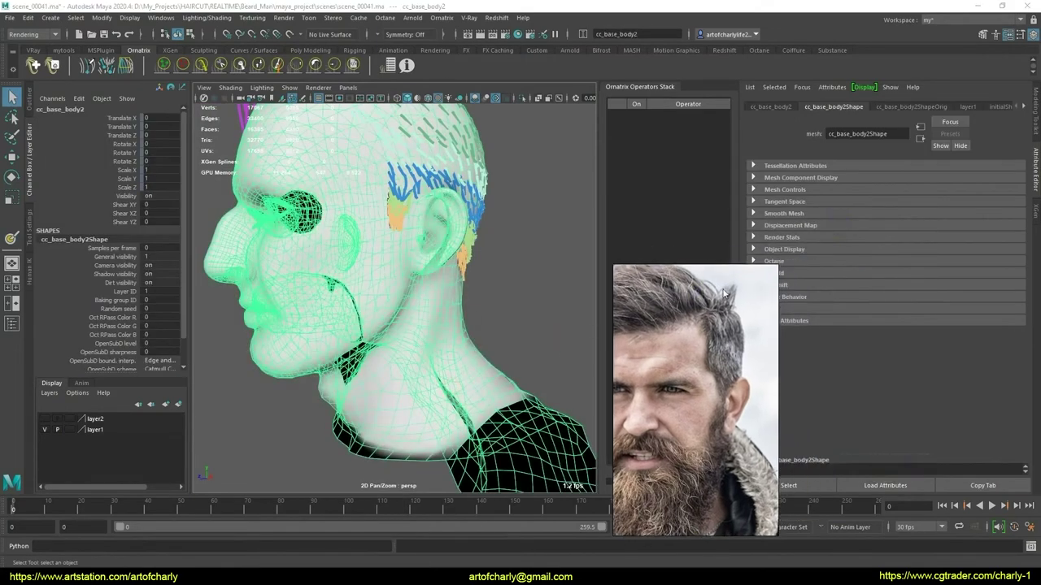
# Break lambert1's Color and Transparency texture connections and set its Color to pure white
pyautogui.click(1027, 108)
pyautogui.click(995, 107)
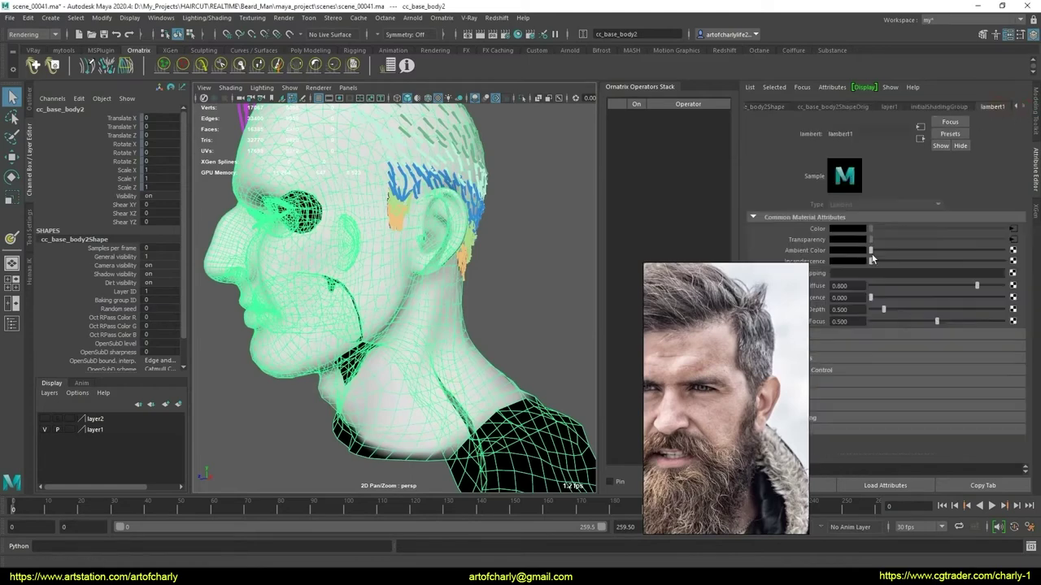
pyautogui.rightClick(818, 238)
pyautogui.click(875, 255)
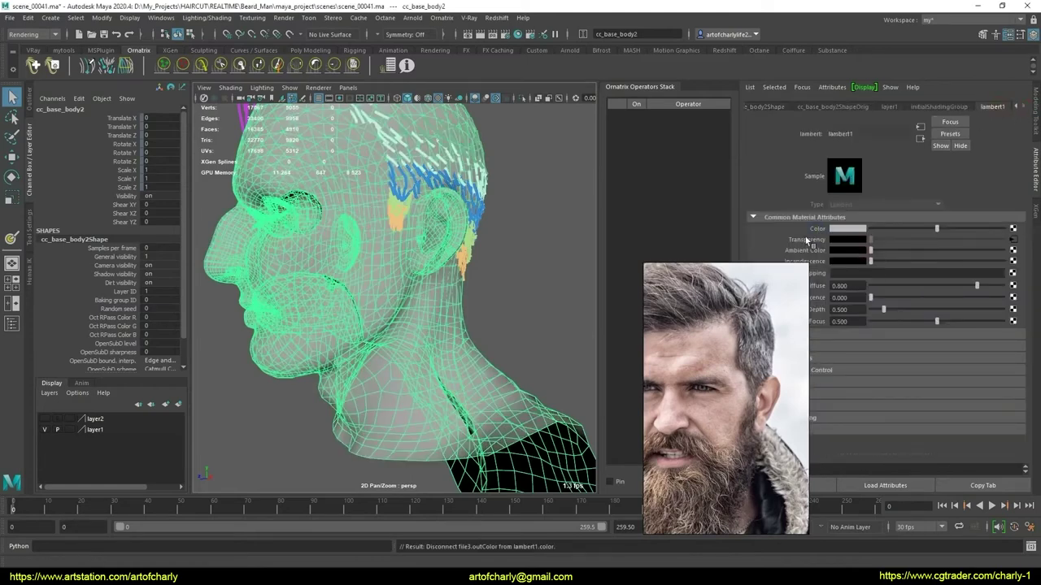
pyautogui.rightClick(807, 242)
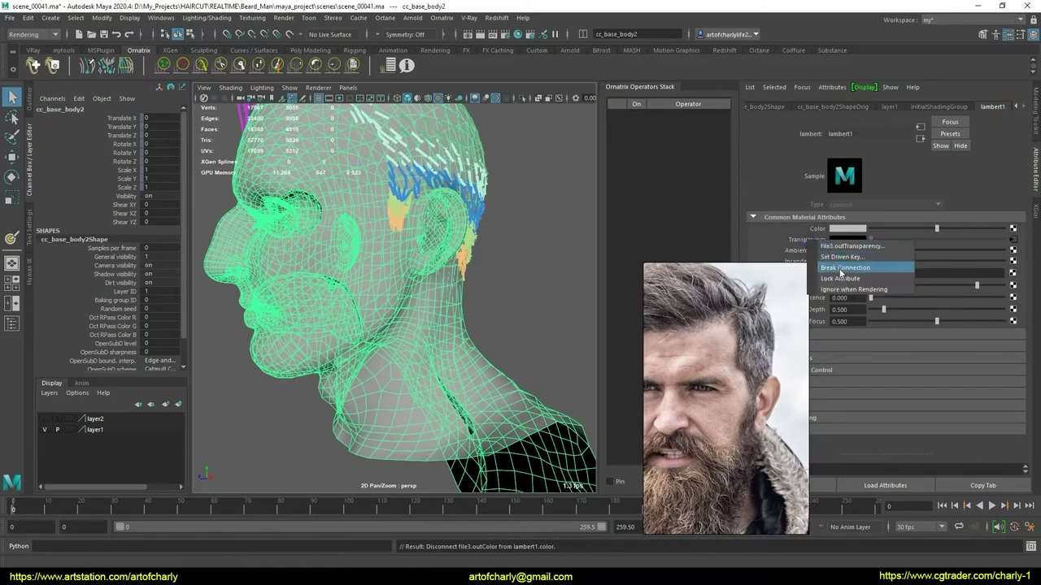
pyautogui.click(860, 268)
pyautogui.moveTo(937, 231); pyautogui.dragTo(1038, 232)
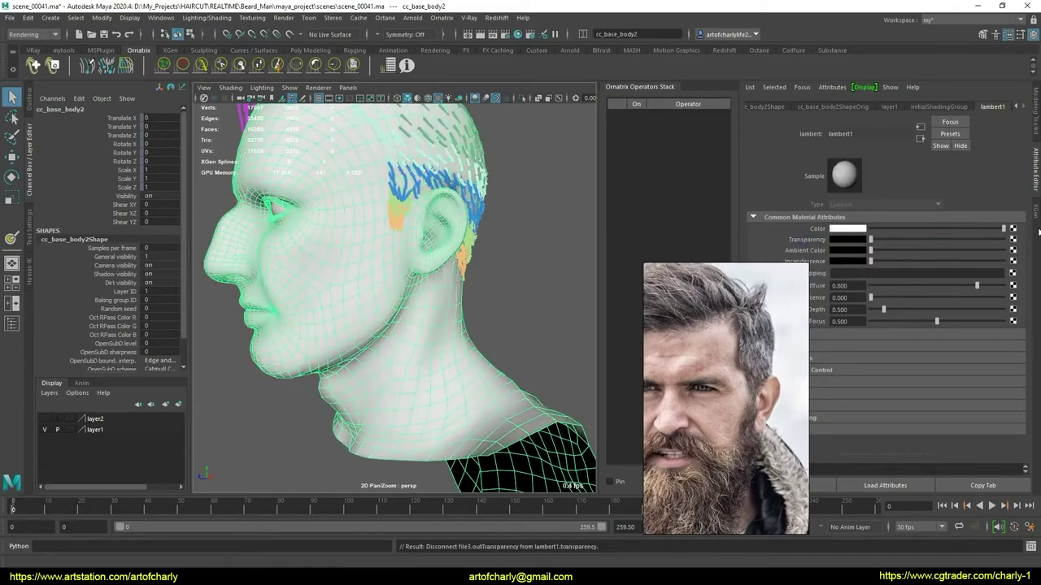
# Reselect the head and dismiss the material menu without assigning a material
pyautogui.click(533, 313)
pyautogui.moveTo(533, 314)
pyautogui.keyDown('alt'); pyautogui.mouseDown()
pyautogui.moveTo(553, 309)
pyautogui.moveTo(468, 294)
pyautogui.mouseUp(); pyautogui.keyUp('alt')
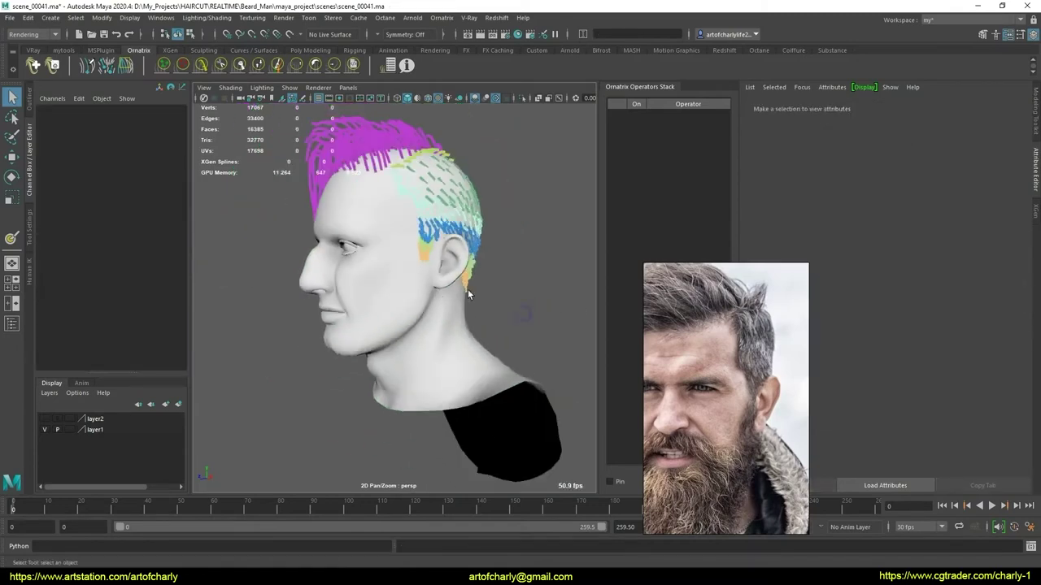
pyautogui.click(390, 311)
pyautogui.moveTo(388, 274); pyautogui.dragTo(395, 563, button='right')
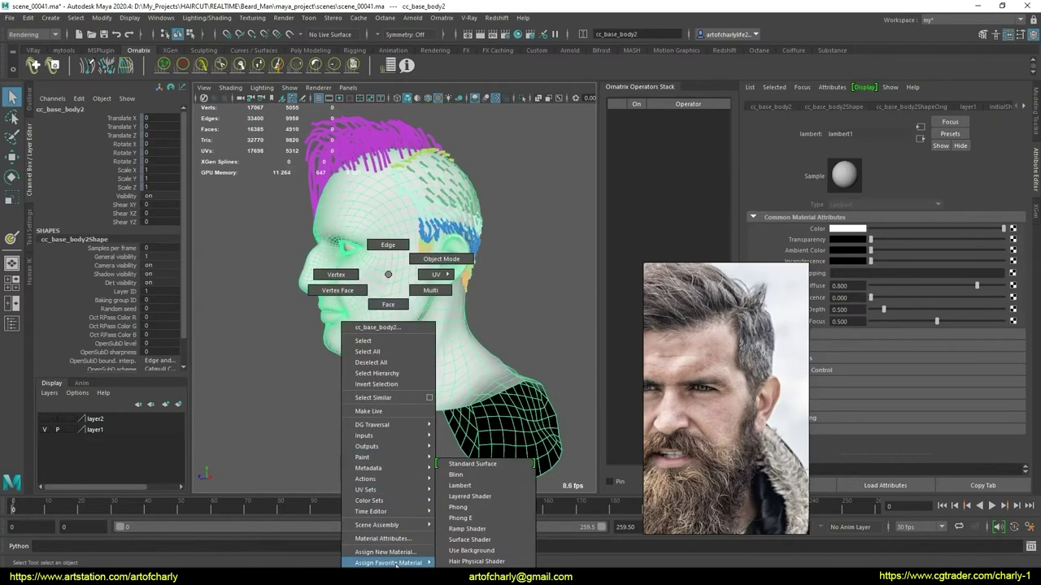
pyautogui.click(399, 291)
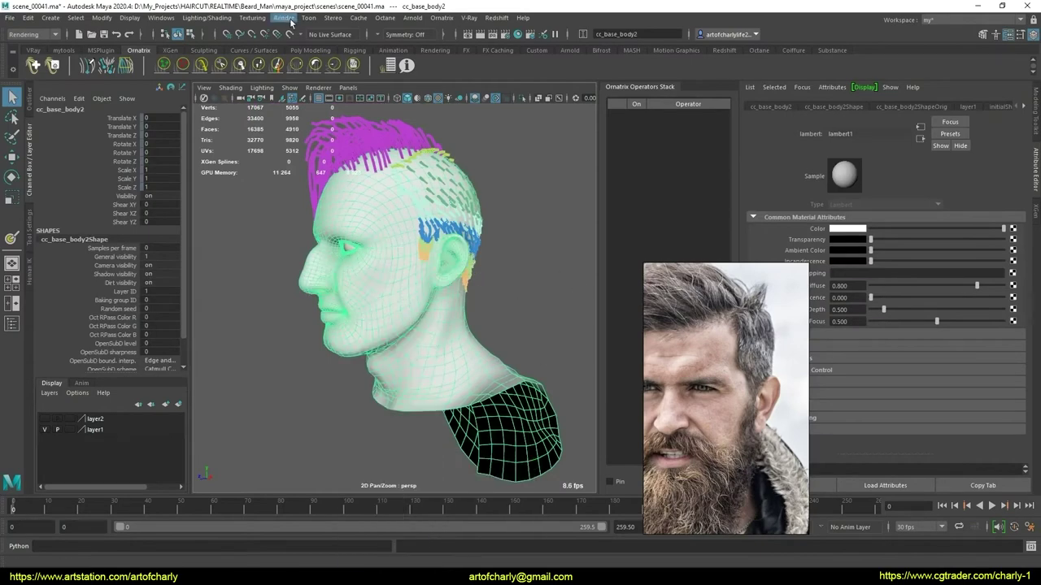
# Start the 3D Paint Tool from Texturing and show its tool settings
pyautogui.click(252, 18)
pyautogui.click(265, 39)
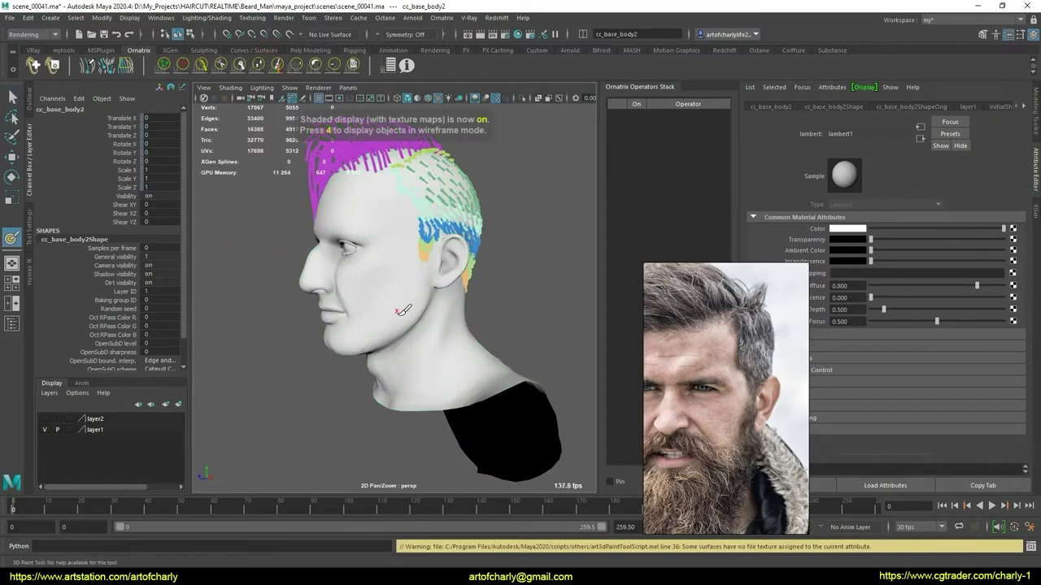
pyautogui.moveTo(404, 311)
pyautogui.keyDown('alt'); pyautogui.mouseDown()
pyautogui.moveTo(453, 267)
pyautogui.moveTo(418, 341)
pyautogui.mouseUp(); pyautogui.keyUp('alt')
pyautogui.press('q')
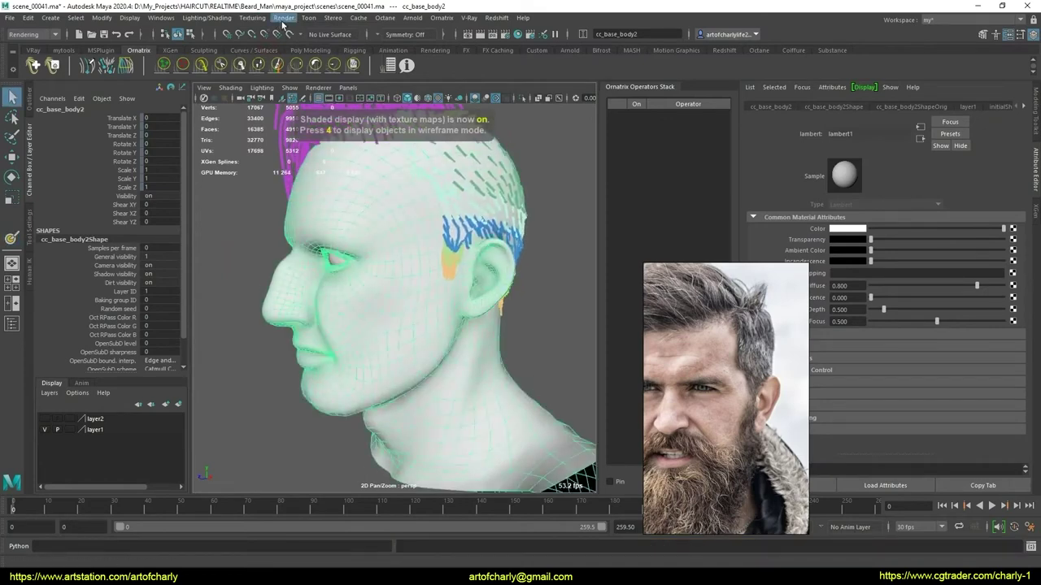
pyautogui.click(252, 18)
pyautogui.click(268, 42)
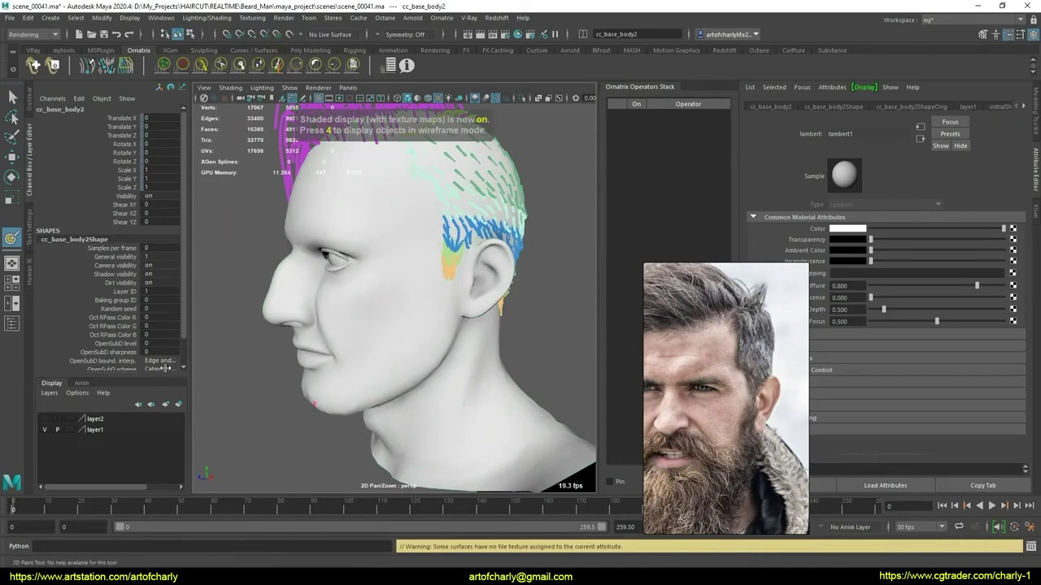
pyautogui.click(30, 236)
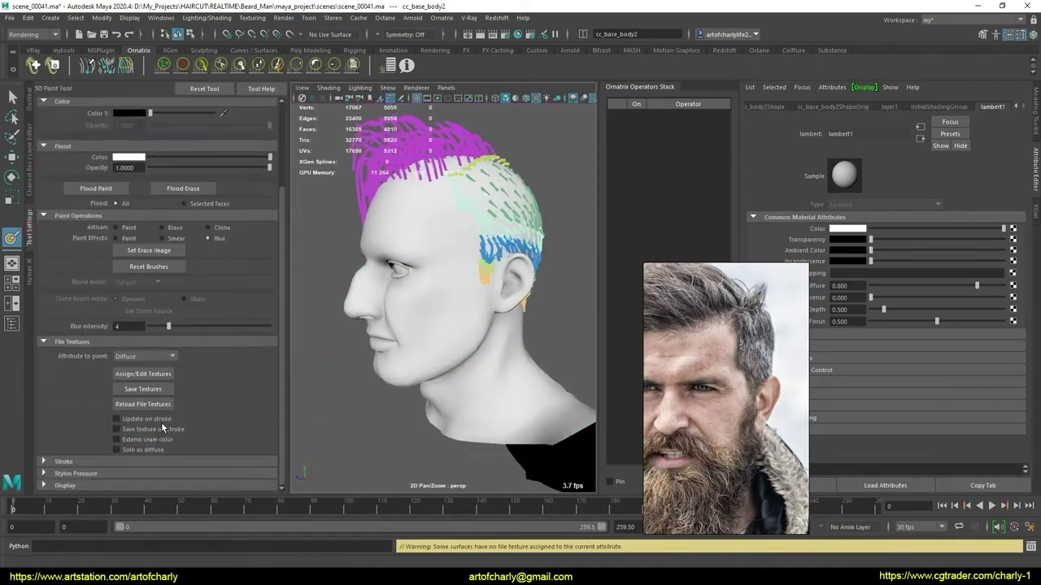
# Assign a new paintable file texture to the head and test a dark stroke on the cheek
pyautogui.click(156, 374)
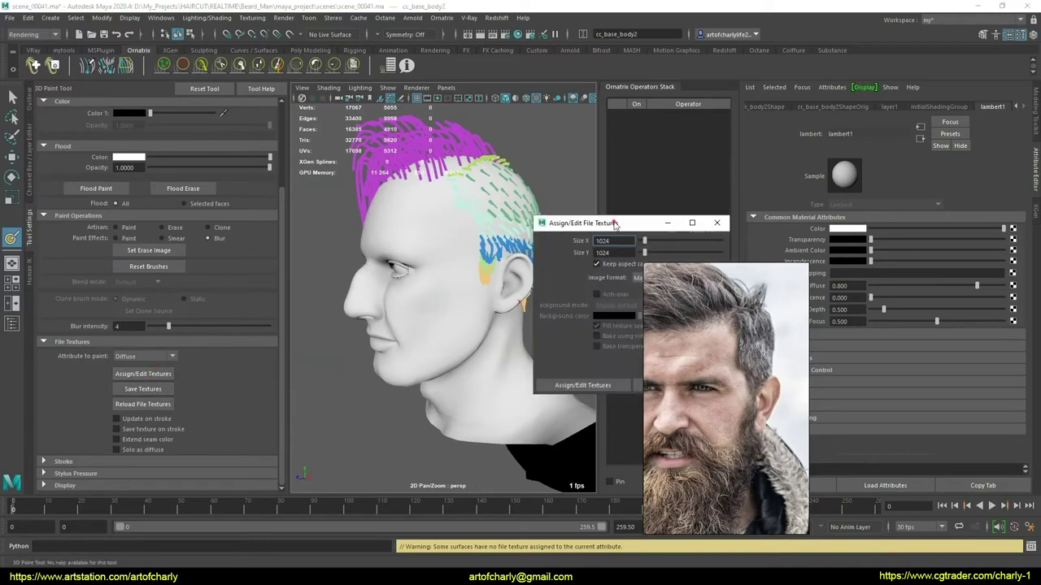
pyautogui.moveTo(616, 223); pyautogui.dragTo(469, 228)
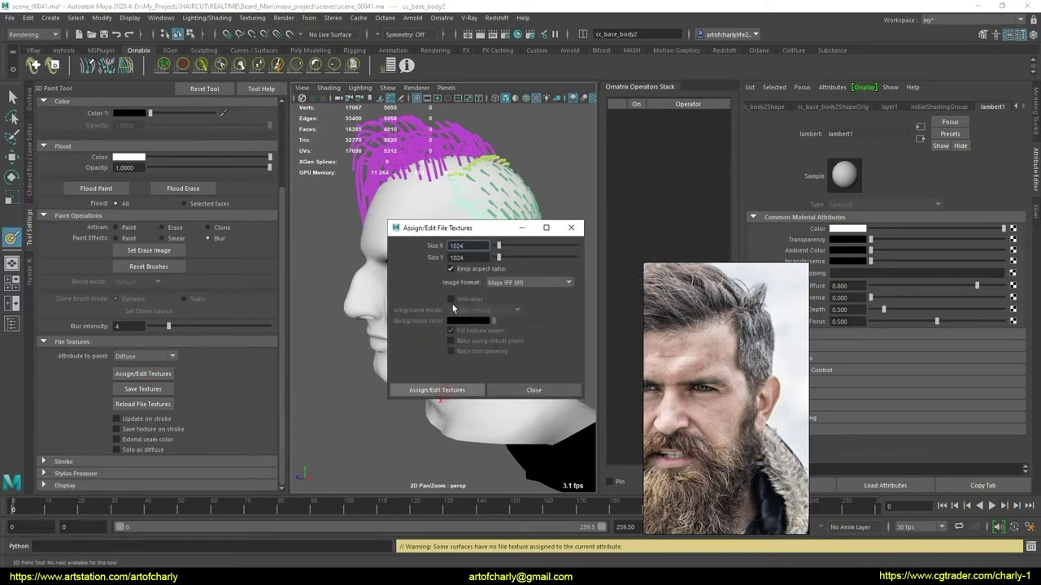
pyautogui.click(437, 390)
pyautogui.scroll(5, 451, 298)
pyautogui.moveTo(451, 297); pyautogui.dragTo(461, 257)
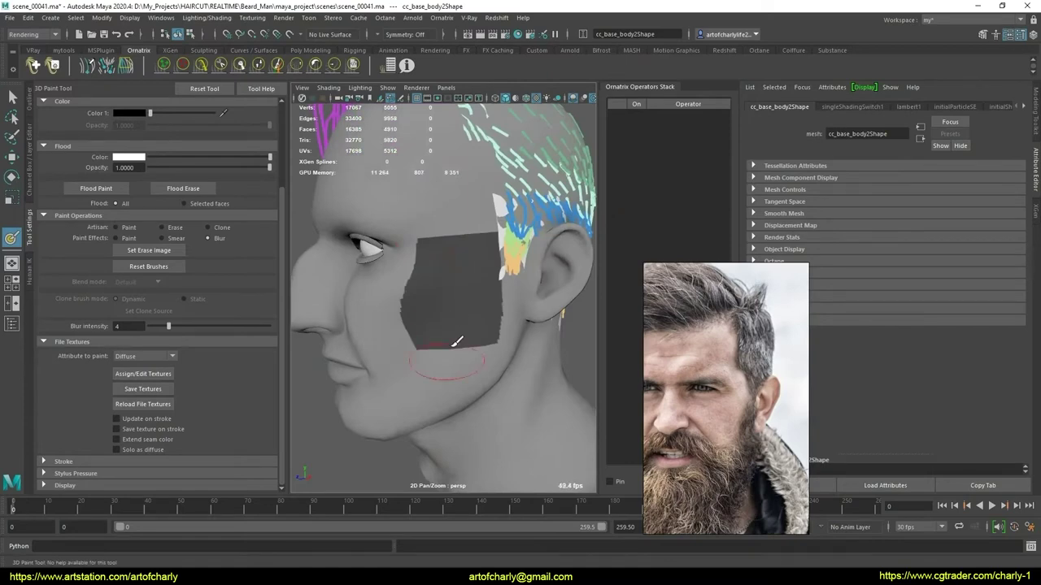
# Set the paint colour to white, flood the whole head texture white, and reset the brush to Paint
pyautogui.moveTo(457, 342)
pyautogui.keyDown('alt'); pyautogui.mouseDown()
pyautogui.moveTo(444, 348)
pyautogui.moveTo(476, 349)
pyautogui.moveTo(431, 301)
pyautogui.moveTo(370, 325)
pyautogui.moveTo(384, 340)
pyautogui.mouseUp(); pyautogui.keyUp('alt')
pyautogui.scroll(3, 150, 217)
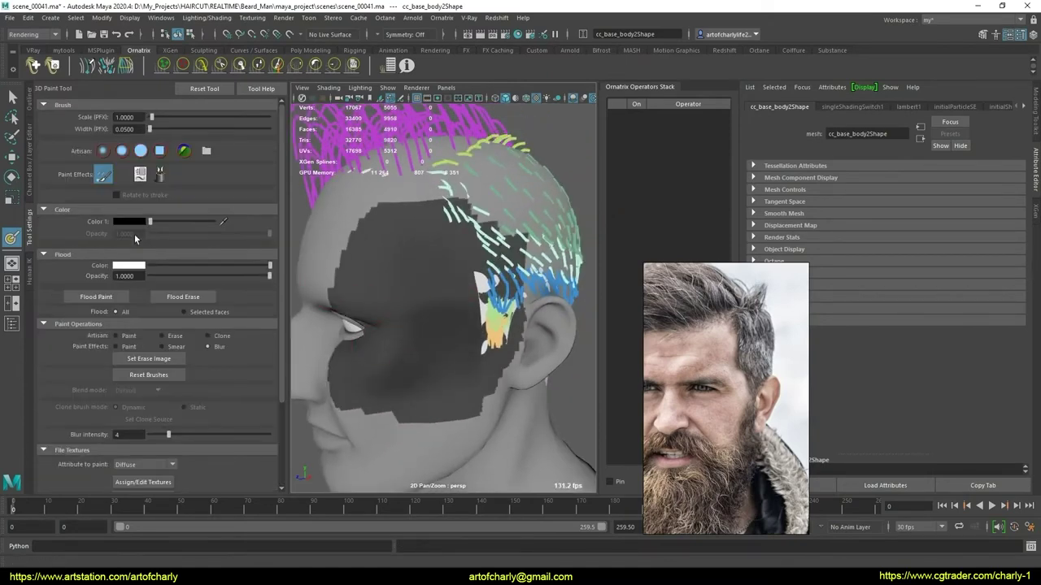
pyautogui.moveTo(169, 225); pyautogui.dragTo(214, 222)
pyautogui.moveTo(390, 250)
pyautogui.mouseDown()
pyautogui.moveTo(425, 263)
pyautogui.moveTo(372, 383)
pyautogui.moveTo(471, 387)
pyautogui.moveTo(431, 291)
pyautogui.moveTo(298, 279)
pyautogui.moveTo(402, 326)
pyautogui.moveTo(309, 301)
pyautogui.mouseUp()
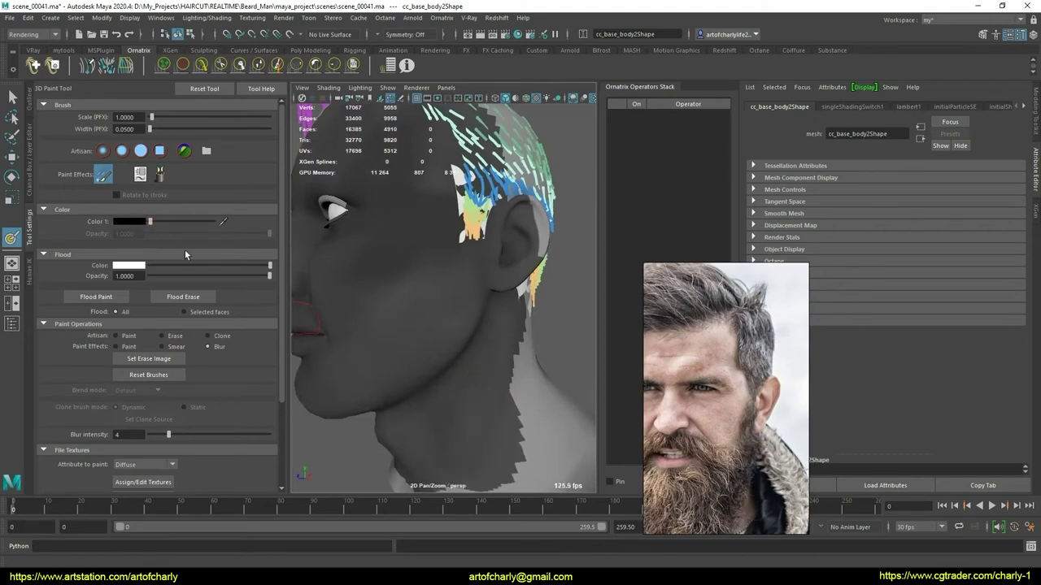
pyautogui.click(107, 299)
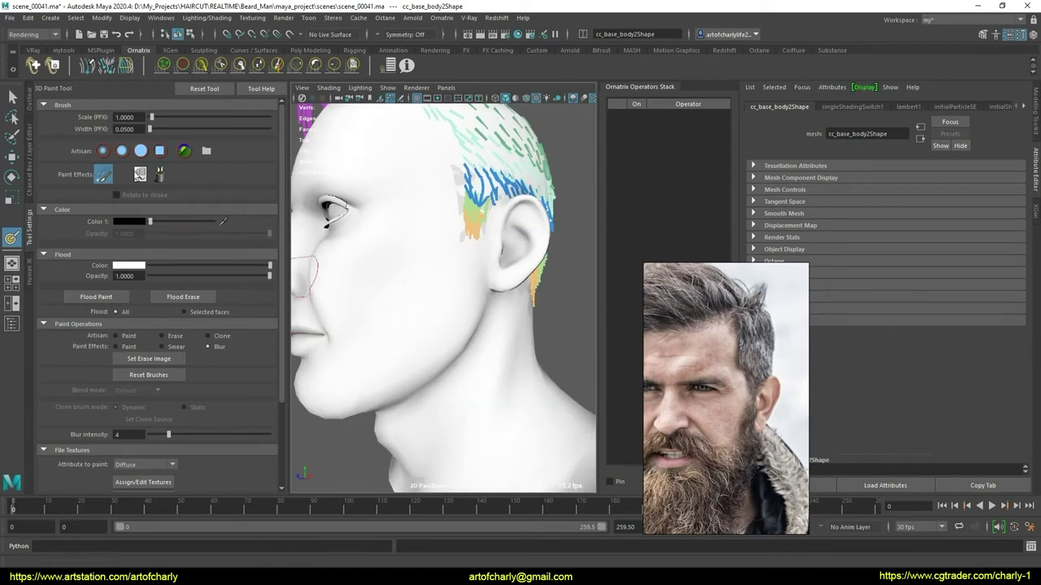
pyautogui.click(141, 151)
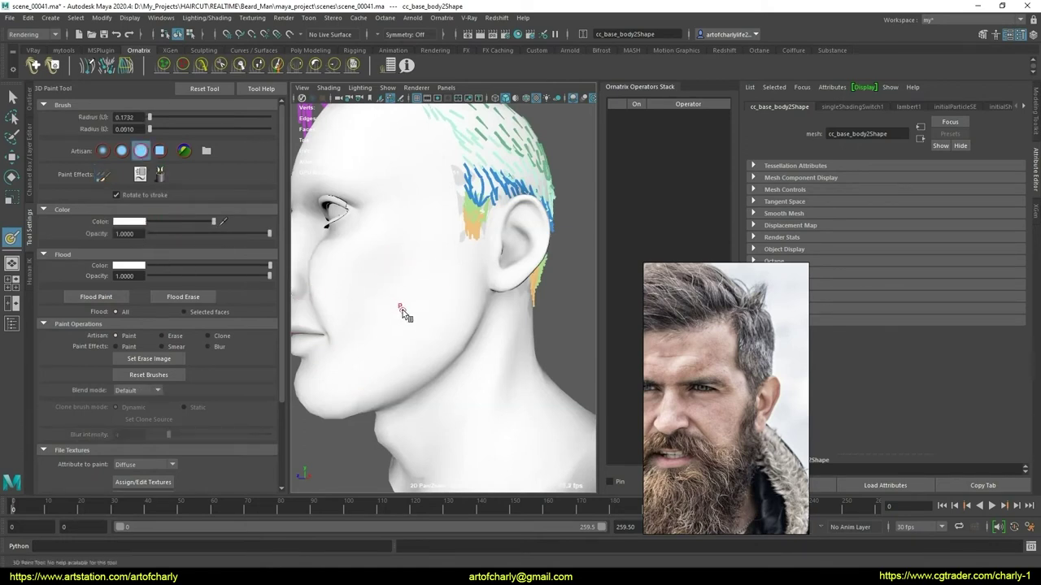
# Shrink the brush radius to about 0.71 and undo the stray black stroke on the cheek
pyautogui.moveTo(412, 299)
pyautogui.mouseDown()
pyautogui.moveTo(407, 293)
pyautogui.moveTo(434, 290)
pyautogui.moveTo(427, 340)
pyautogui.moveTo(430, 301)
pyautogui.moveTo(399, 255)
pyautogui.moveTo(390, 301)
pyautogui.moveTo(380, 305)
pyautogui.mouseUp()
pyautogui.hotkey('ctrl', 'z')
pyautogui.click(101, 299)
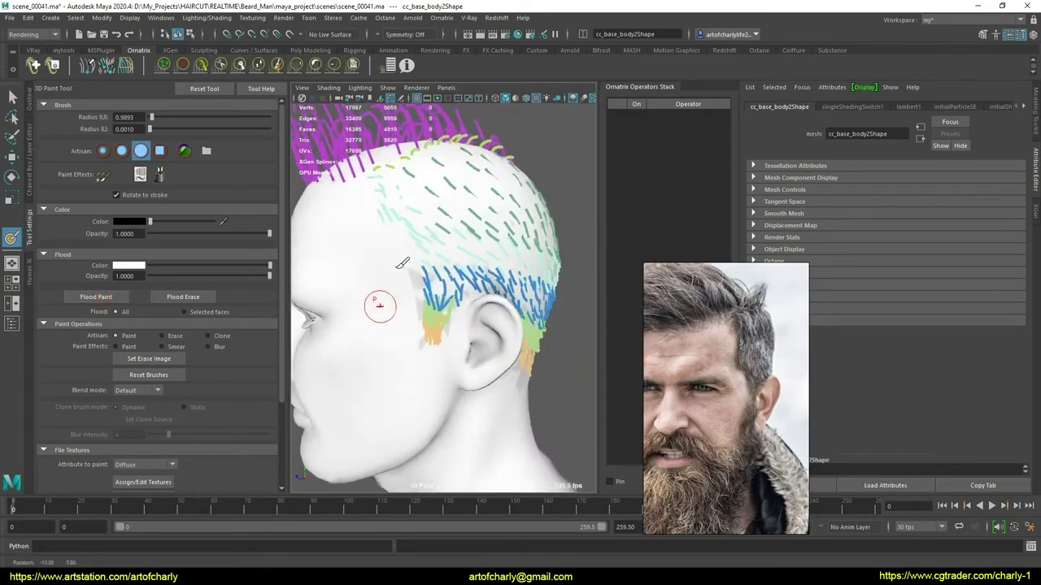
pyautogui.moveTo(400, 265)
pyautogui.keyDown('alt'); pyautogui.mouseDown(button='right')
pyautogui.moveTo(379, 318)
pyautogui.moveTo(395, 349)
pyautogui.mouseUp(button='right'); pyautogui.keyUp('alt')
pyautogui.keyDown('alt'); pyautogui.moveTo(395, 349); pyautogui.dragTo(431, 360); pyautogui.keyUp('alt')
pyautogui.keyDown('alt'); pyautogui.moveTo(432, 361); pyautogui.dragTo(419, 323, button='right'); pyautogui.keyUp('alt')
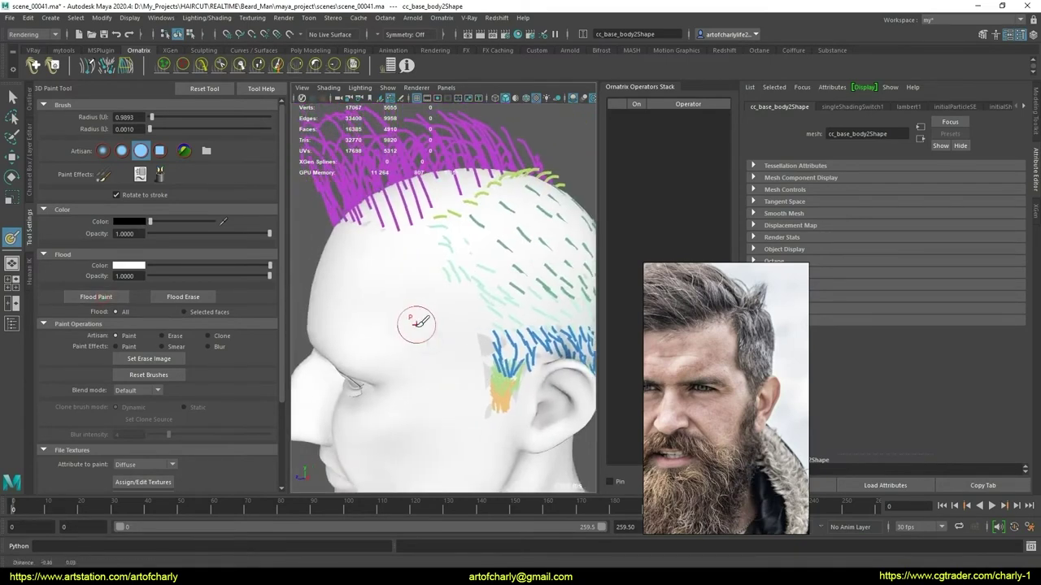
pyautogui.keyDown('alt'); pyautogui.moveTo(417, 324); pyautogui.dragTo(430, 334); pyautogui.keyUp('alt')
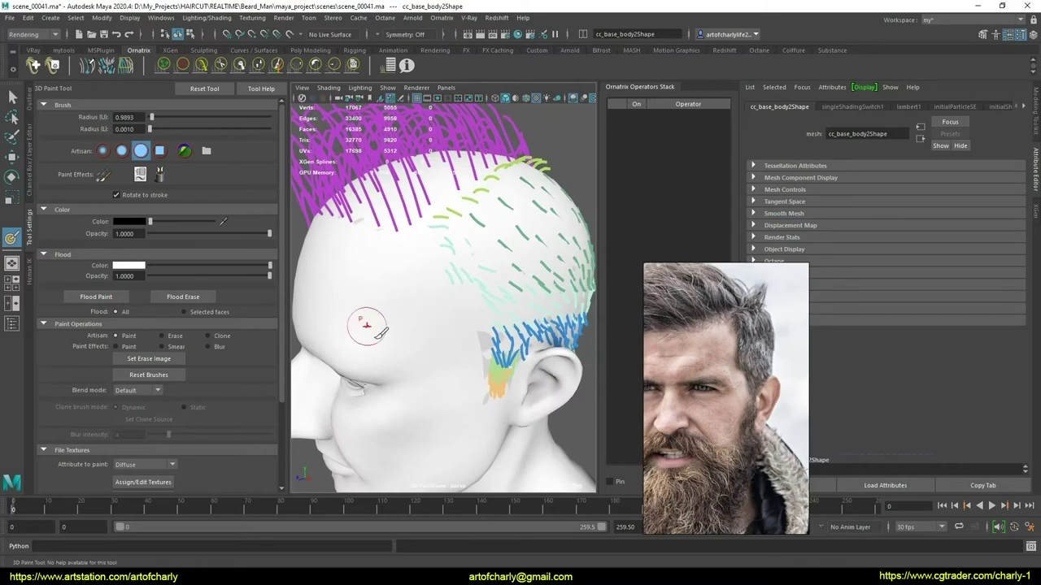
pyautogui.moveTo(362, 320)
pyautogui.keyDown('alt'); pyautogui.mouseDown()
pyautogui.moveTo(430, 309)
pyautogui.moveTo(432, 325)
pyautogui.moveTo(443, 296)
pyautogui.moveTo(459, 309)
pyautogui.moveTo(468, 293)
pyautogui.moveTo(464, 317)
pyautogui.mouseUp(); pyautogui.keyUp('alt')
pyautogui.moveTo(446, 275); pyautogui.dragTo(437, 277)
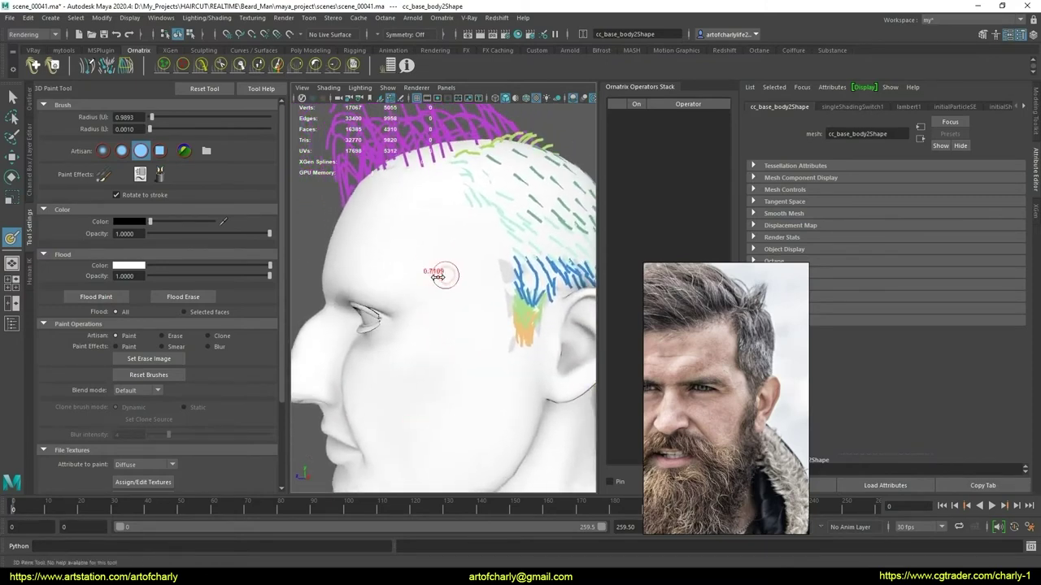
pyautogui.moveTo(433, 222)
pyautogui.keyDown('alt'); pyautogui.mouseDown()
pyautogui.moveTo(433, 268)
pyautogui.moveTo(429, 252)
pyautogui.mouseUp(); pyautogui.keyUp('alt')
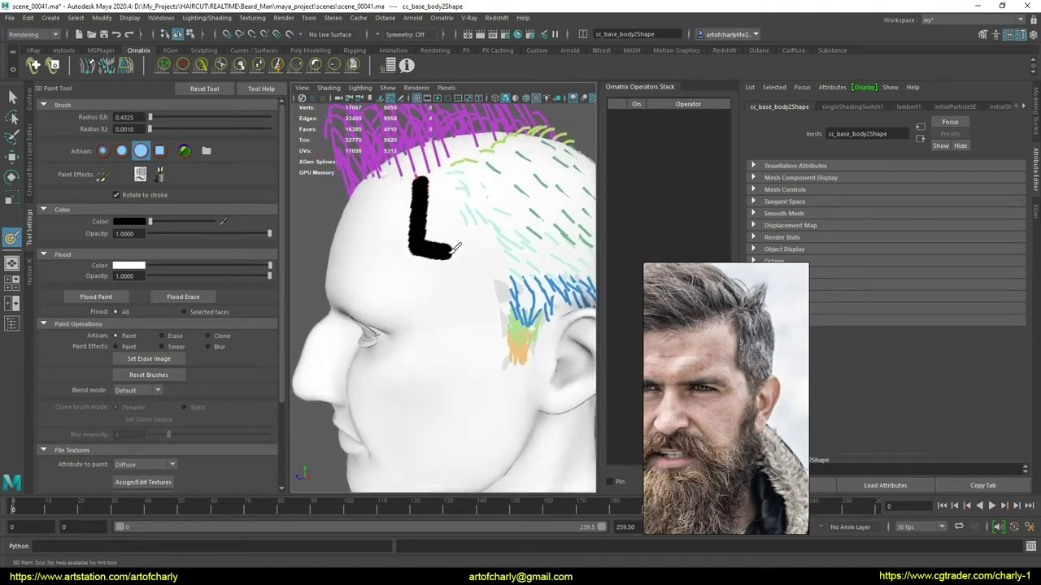
# Paint black hairline strokes across the forehead, undoing the unwanted L-shaped strokes
pyautogui.moveTo(466, 271)
pyautogui.mouseDown()
pyautogui.moveTo(468, 348)
pyautogui.moveTo(502, 232)
pyautogui.mouseUp()
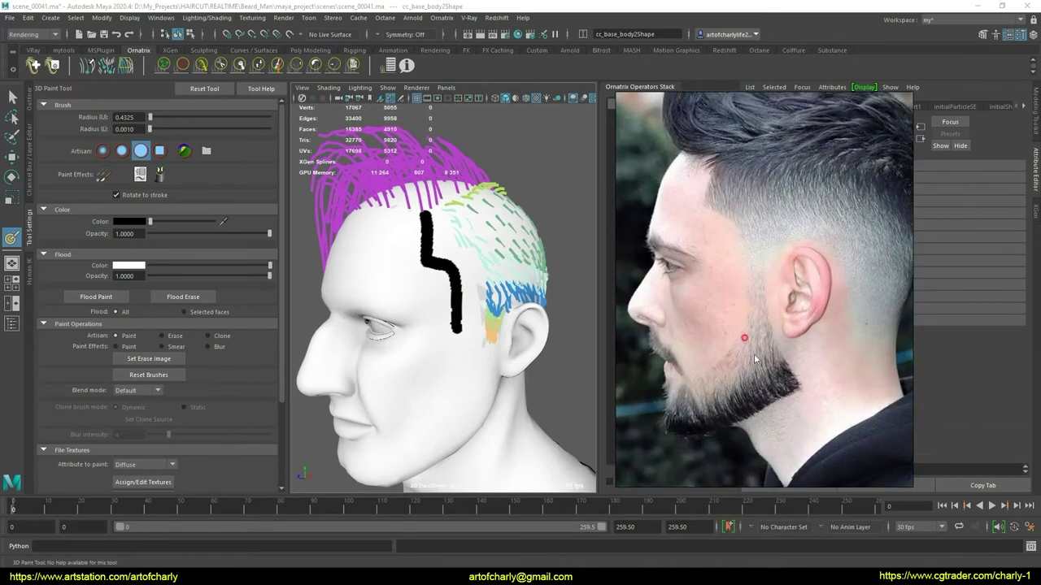
pyautogui.moveTo(385, 322)
pyautogui.keyDown('alt'); pyautogui.mouseDown()
pyautogui.moveTo(388, 301)
pyautogui.moveTo(391, 344)
pyautogui.moveTo(425, 344)
pyautogui.moveTo(434, 323)
pyautogui.mouseUp(); pyautogui.keyUp('alt')
pyautogui.scroll(2, 433, 333)
pyautogui.hotkey('ctrl', 'z')
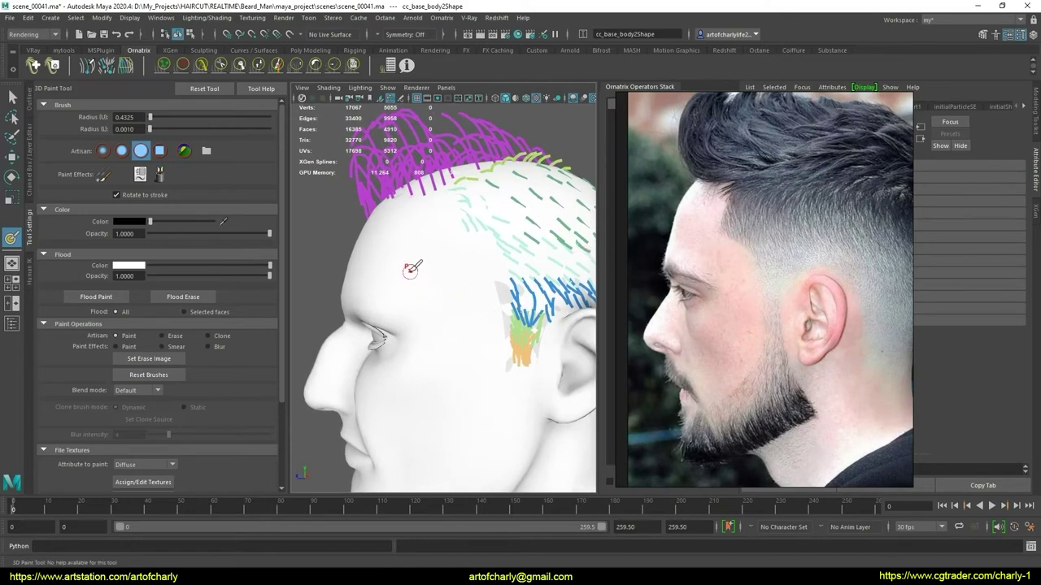
pyautogui.moveTo(411, 265)
pyautogui.mouseDown()
pyautogui.moveTo(449, 280)
pyautogui.moveTo(476, 387)
pyautogui.mouseUp()
pyautogui.moveTo(445, 268)
pyautogui.keyDown('alt'); pyautogui.mouseDown()
pyautogui.moveTo(420, 260)
pyautogui.moveTo(430, 227)
pyautogui.mouseUp(); pyautogui.keyUp('alt')
pyautogui.hotkey('ctrl', 'z')
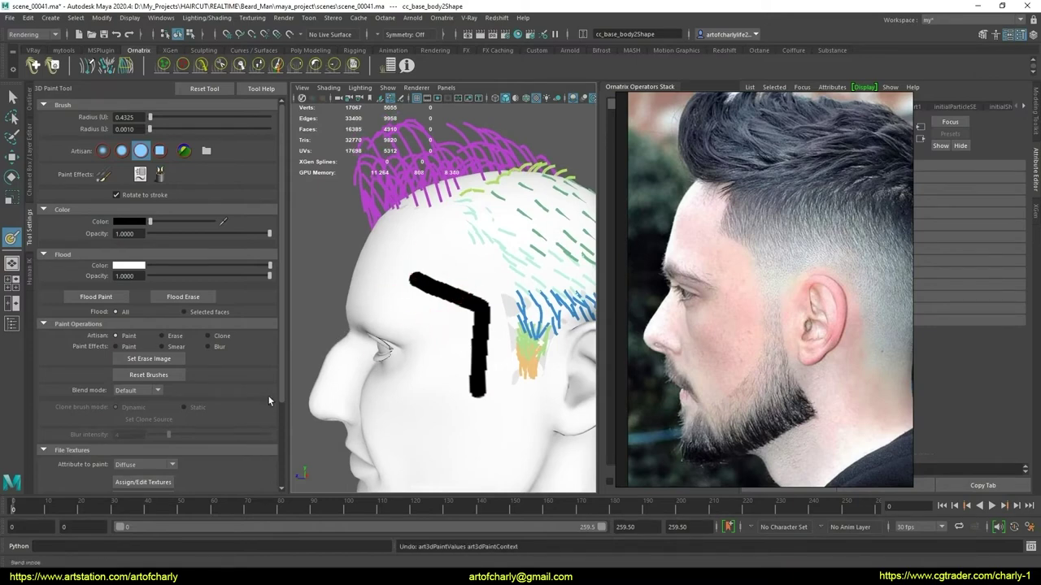
pyautogui.hotkey('ctrl', 'z')
pyautogui.scroll(-3, 277, 364)
# Open the Stroke settings for X reflection and repaint the stroke up toward the hairline
pyautogui.click(95, 465)
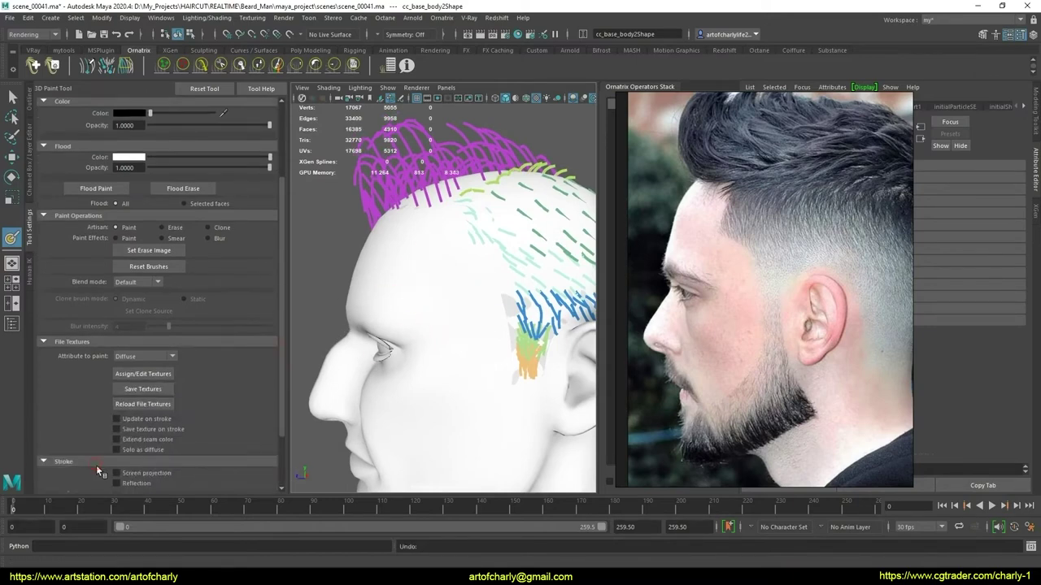
pyautogui.click(96, 463)
pyautogui.click(96, 460)
pyautogui.scroll(-3, 284, 433)
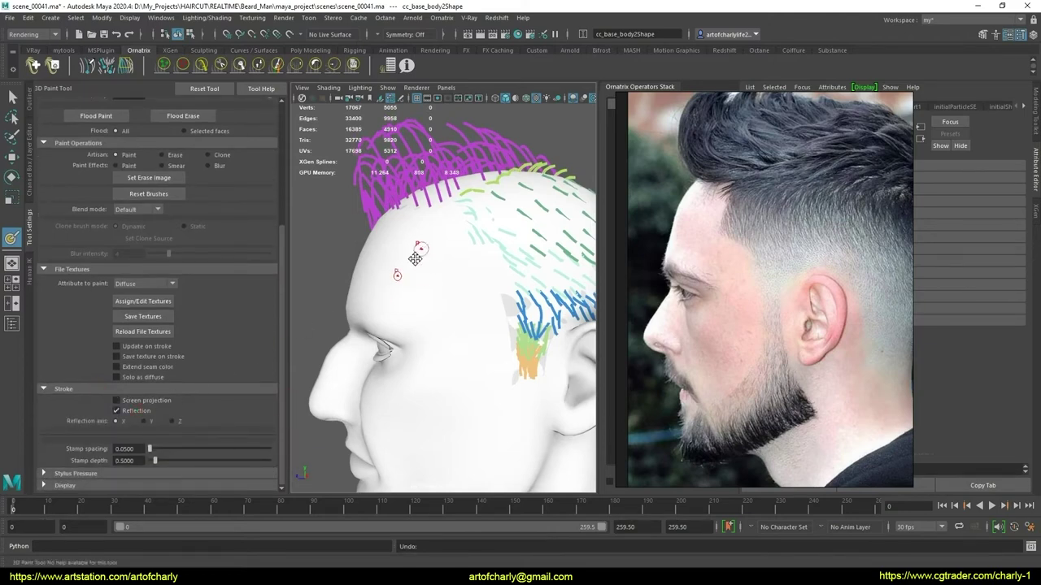
pyautogui.keyDown('alt'); pyautogui.moveTo(424, 217); pyautogui.dragTo(423, 219); pyautogui.keyUp('alt')
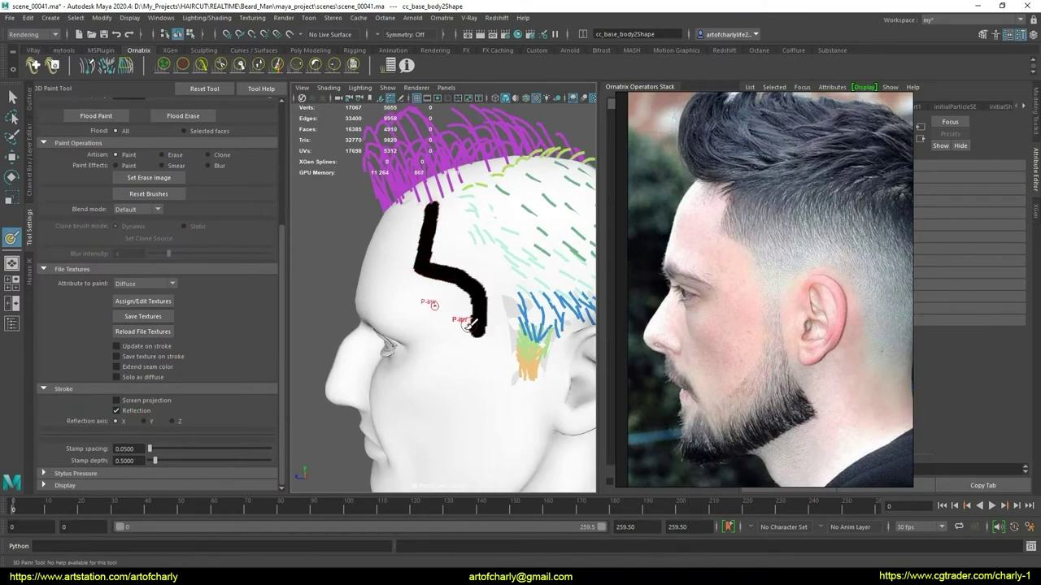
pyautogui.hotkey('ctrl', 'z')
pyautogui.hotkey('ctrl', 'z')
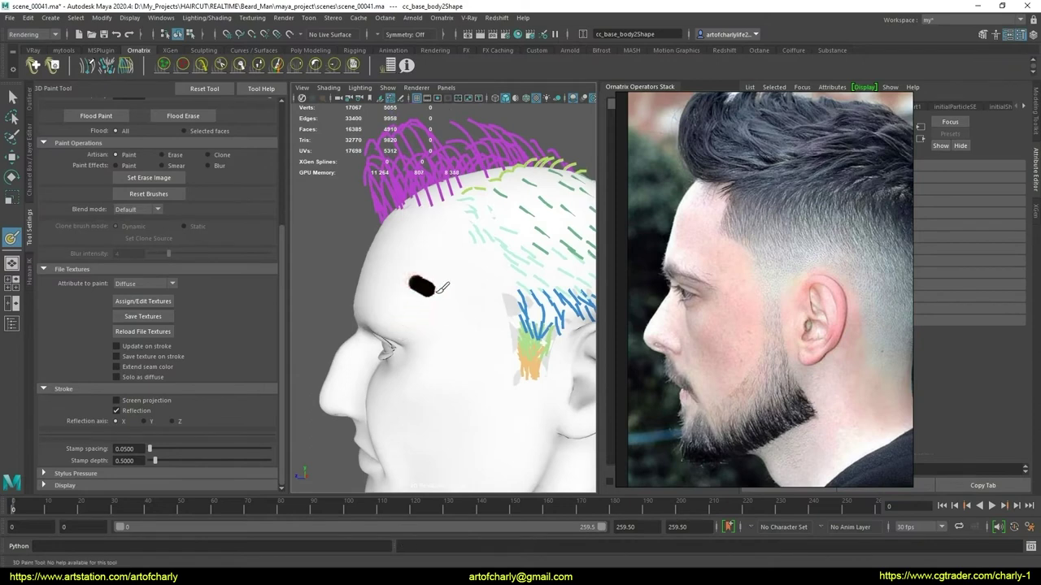
pyautogui.moveTo(413, 277); pyautogui.dragTo(428, 232)
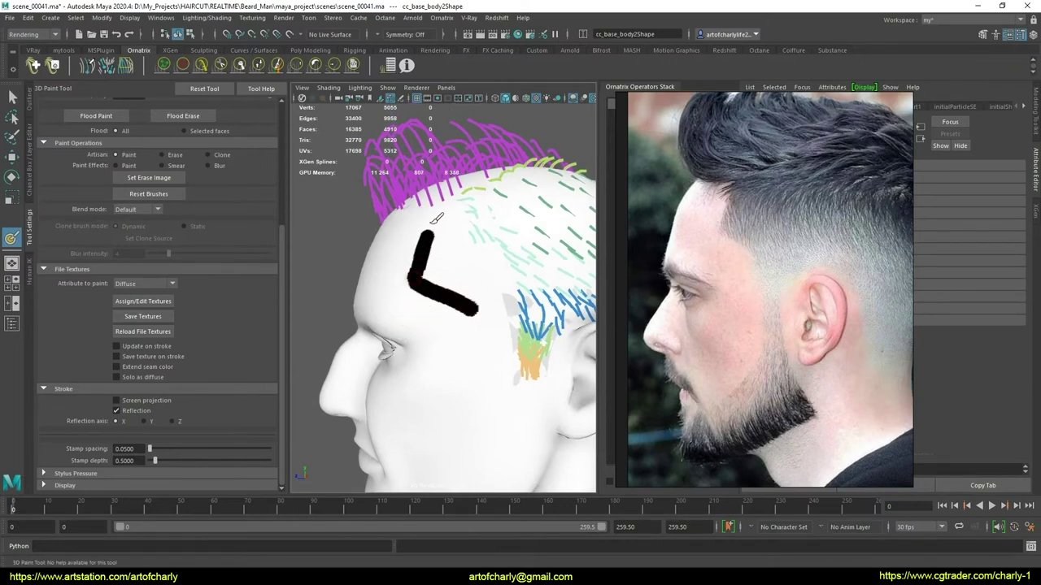
# Extend the black line down in front of the ear and zoom out to check the hairline
pyautogui.keyDown('alt'); pyautogui.moveTo(490, 325); pyautogui.dragTo(469, 305, button='middle'); pyautogui.keyUp('alt')
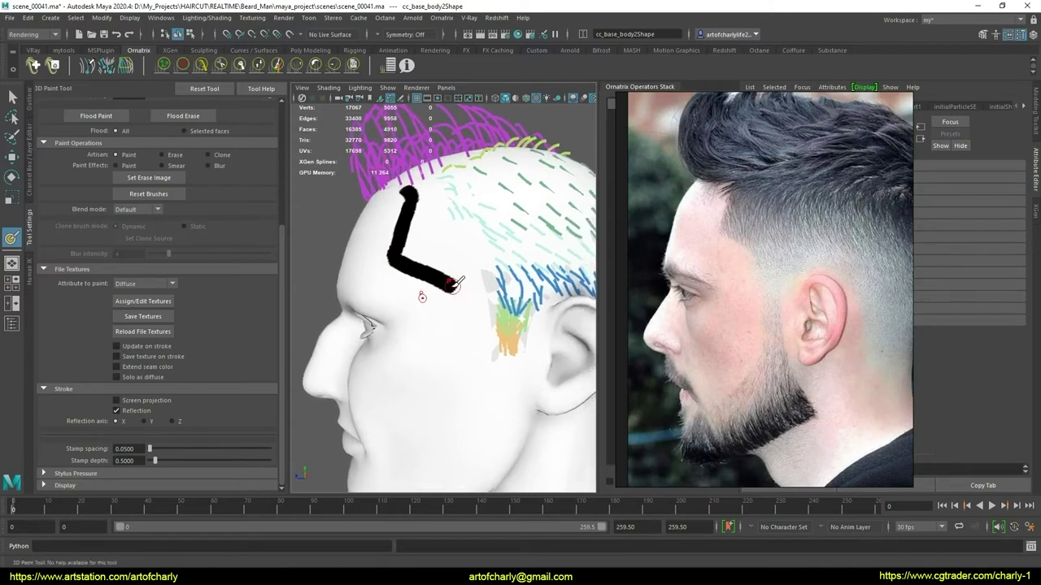
pyautogui.moveTo(483, 328); pyautogui.dragTo(491, 366)
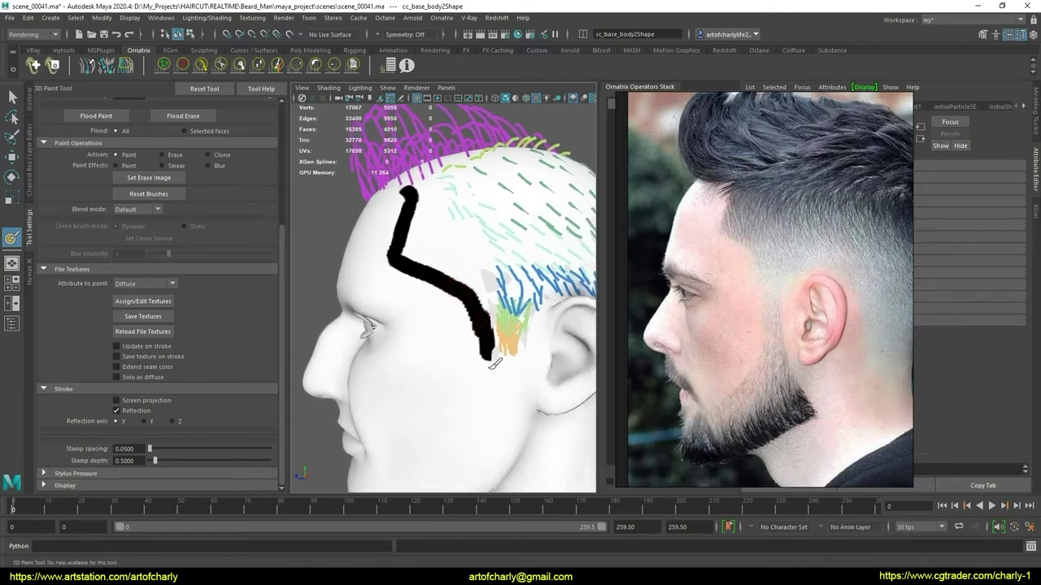
pyautogui.keyDown('alt'); pyautogui.moveTo(487, 328); pyautogui.dragTo(488, 355, button='middle'); pyautogui.keyUp('alt')
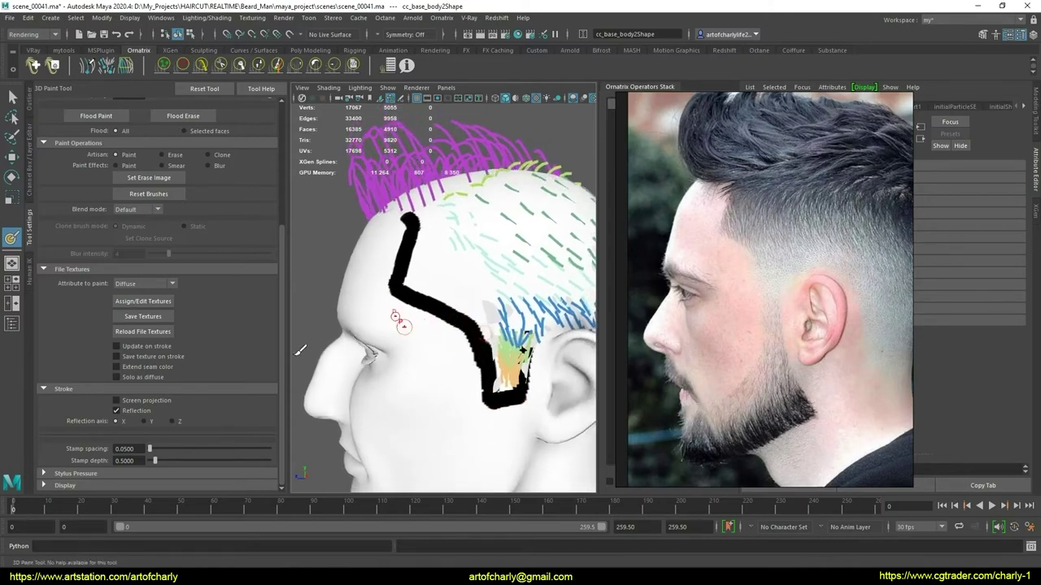
pyautogui.moveTo(436, 326)
pyautogui.keyDown('alt'); pyautogui.mouseDown()
pyautogui.moveTo(535, 312)
pyautogui.moveTo(446, 283)
pyautogui.moveTo(503, 277)
pyautogui.mouseUp(); pyautogui.keyUp('alt')
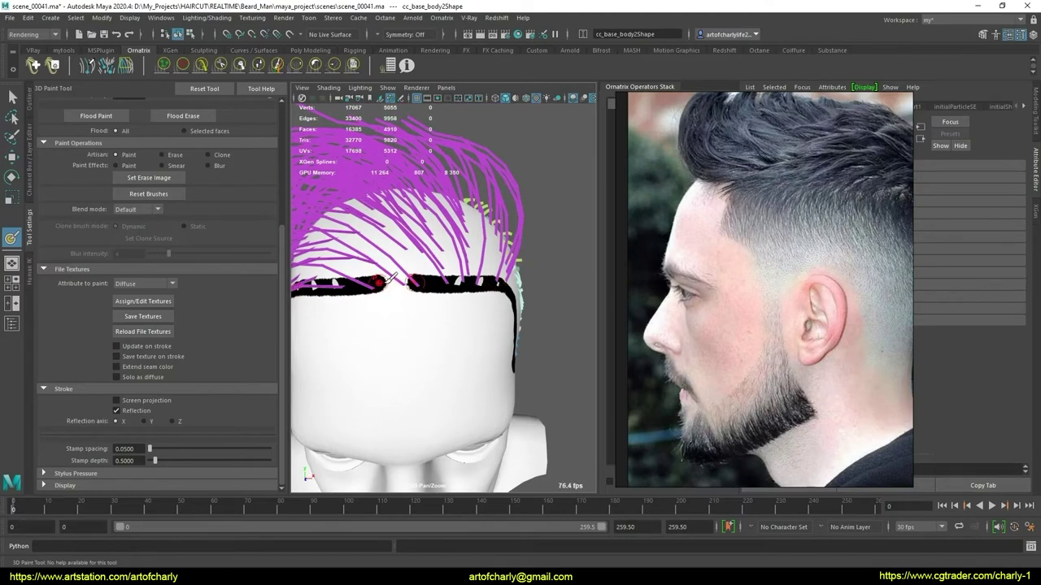
pyautogui.keyDown('alt'); pyautogui.moveTo(370, 284); pyautogui.dragTo(484, 319); pyautogui.keyUp('alt')
pyautogui.scroll(2, 484, 320)
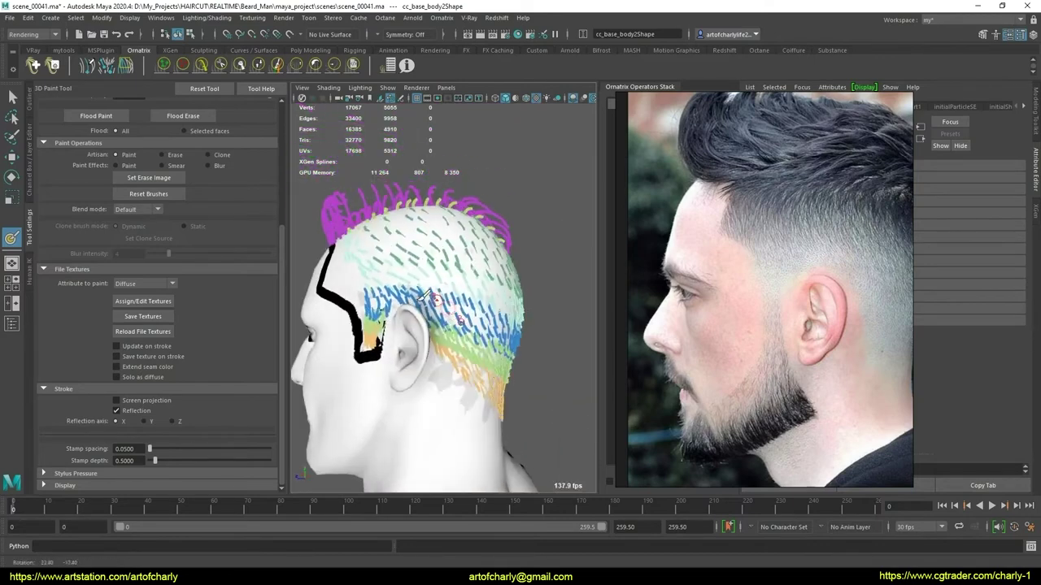
pyautogui.scroll(2, 476, 327)
pyautogui.scroll(2, 468, 334)
pyautogui.scroll(2, 451, 348)
pyautogui.scroll(-2, 451, 346)
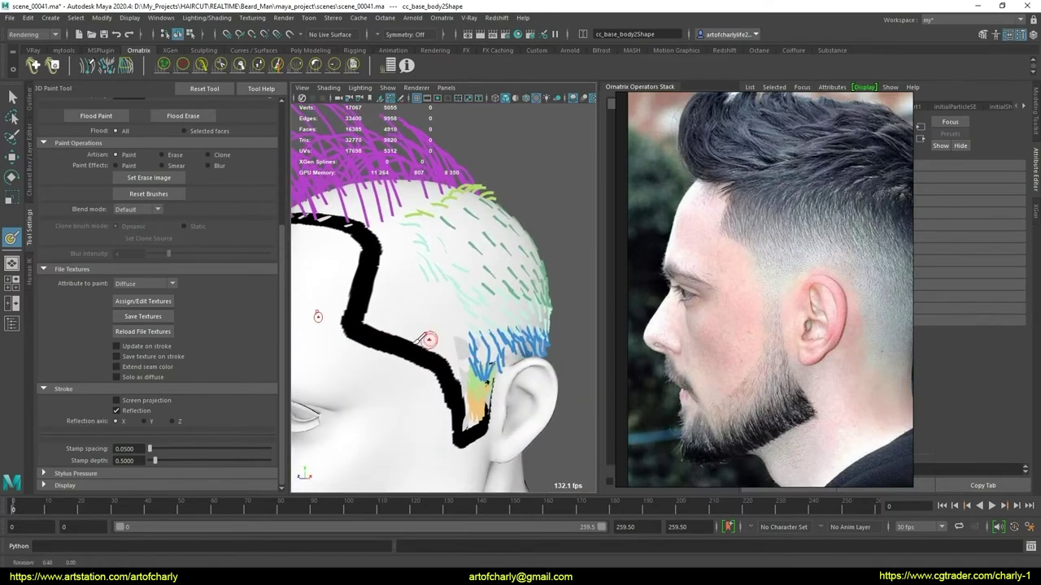
pyautogui.moveTo(430, 341)
pyautogui.keyDown('alt'); pyautogui.mouseDown()
pyautogui.moveTo(428, 287)
pyautogui.moveTo(380, 303)
pyautogui.mouseUp(); pyautogui.keyUp('alt')
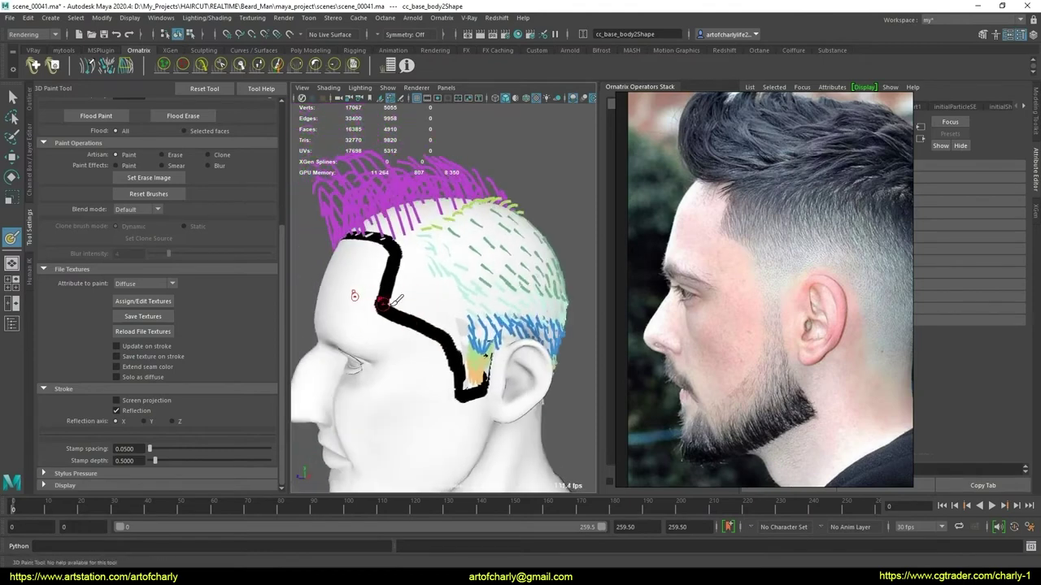
# Paint black over the crown and upper scalp inside the hairline, orbiting to reach each area
pyautogui.moveTo(455, 309); pyautogui.dragTo(443, 271)
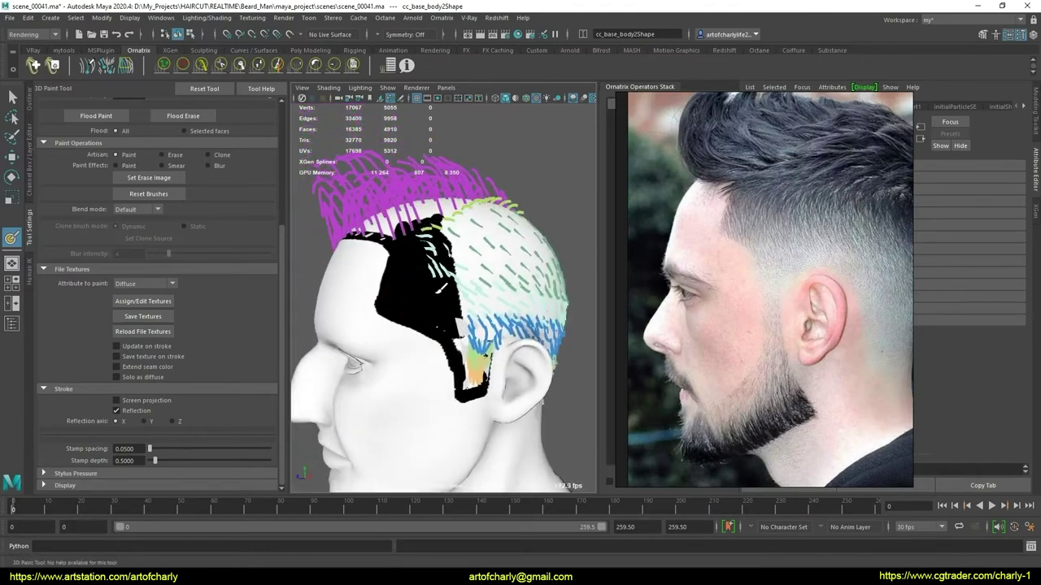
pyautogui.moveTo(460, 323)
pyautogui.keyDown('alt'); pyautogui.mouseDown()
pyautogui.moveTo(439, 325)
pyautogui.moveTo(441, 283)
pyautogui.mouseUp(); pyautogui.keyUp('alt')
pyautogui.moveTo(445, 222)
pyautogui.keyDown('alt'); pyautogui.mouseDown()
pyautogui.moveTo(463, 268)
pyautogui.moveTo(474, 229)
pyautogui.mouseUp(); pyautogui.keyUp('alt')
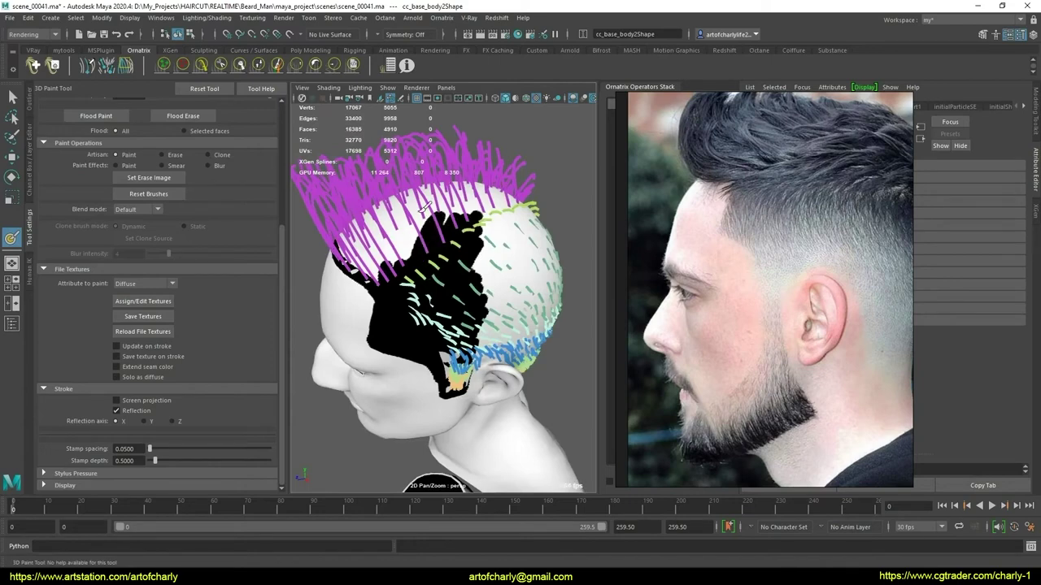
pyautogui.keyDown('alt'); pyautogui.moveTo(425, 206); pyautogui.dragTo(423, 275); pyautogui.keyUp('alt')
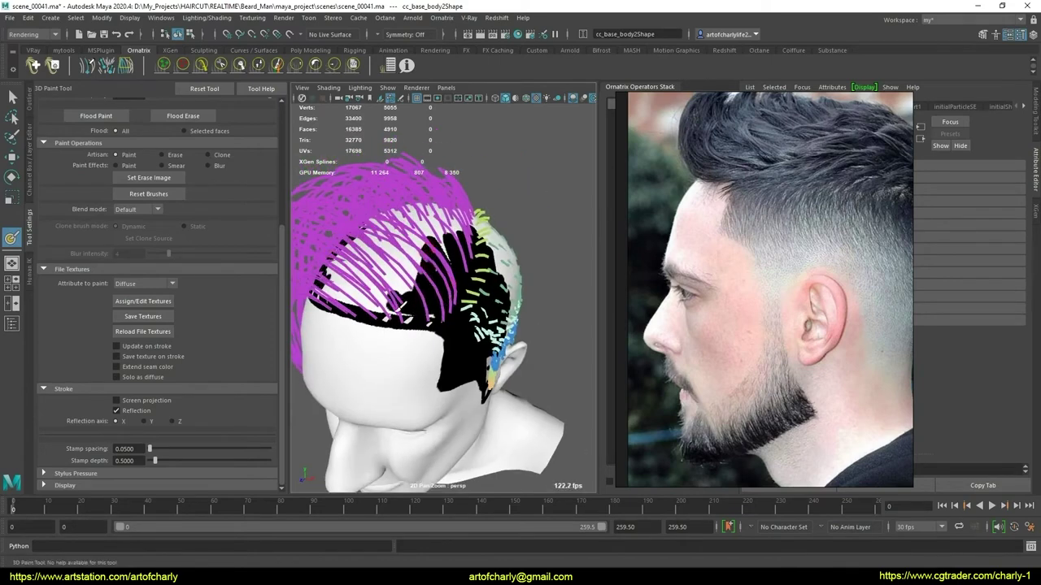
pyautogui.moveTo(397, 314)
pyautogui.mouseDown()
pyautogui.moveTo(345, 294)
pyautogui.moveTo(411, 238)
pyautogui.moveTo(403, 276)
pyautogui.moveTo(377, 253)
pyautogui.moveTo(376, 288)
pyautogui.mouseUp()
pyautogui.keyDown('alt'); pyautogui.moveTo(433, 306); pyautogui.dragTo(402, 244); pyautogui.keyUp('alt')
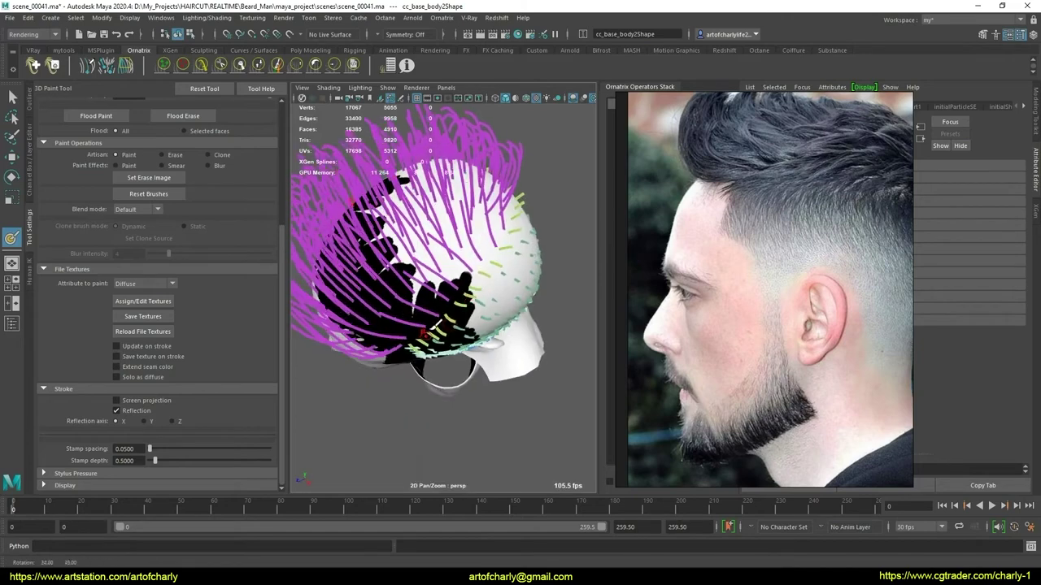
pyautogui.moveTo(440, 209)
pyautogui.mouseDown()
pyautogui.moveTo(475, 275)
pyautogui.moveTo(460, 221)
pyautogui.moveTo(485, 324)
pyautogui.moveTo(440, 307)
pyautogui.mouseUp()
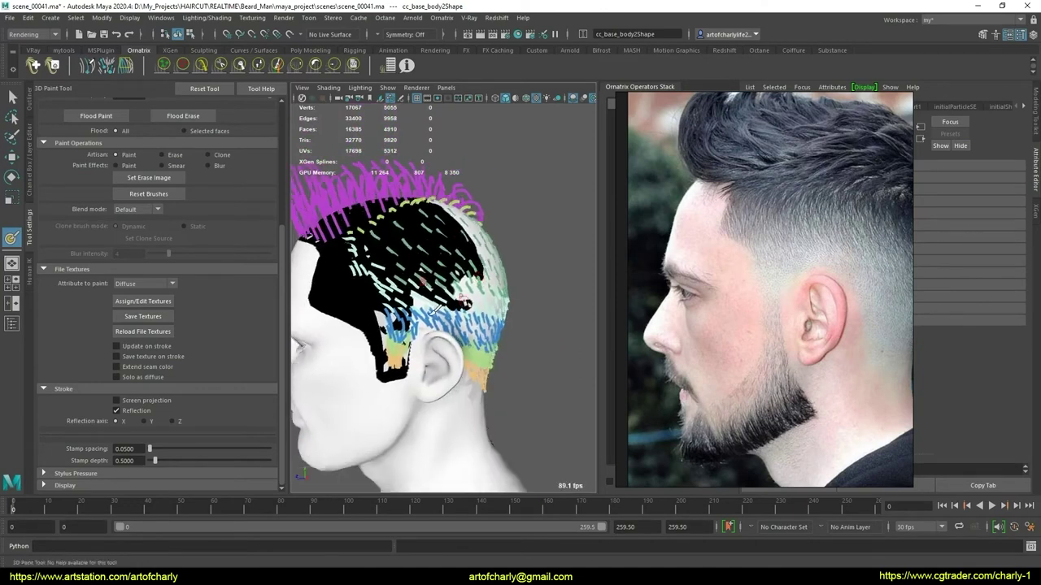
pyautogui.moveTo(375, 281)
pyautogui.keyDown('alt'); pyautogui.mouseDown()
pyautogui.moveTo(403, 279)
pyautogui.moveTo(435, 306)
pyautogui.moveTo(470, 293)
pyautogui.mouseUp(); pyautogui.keyUp('alt')
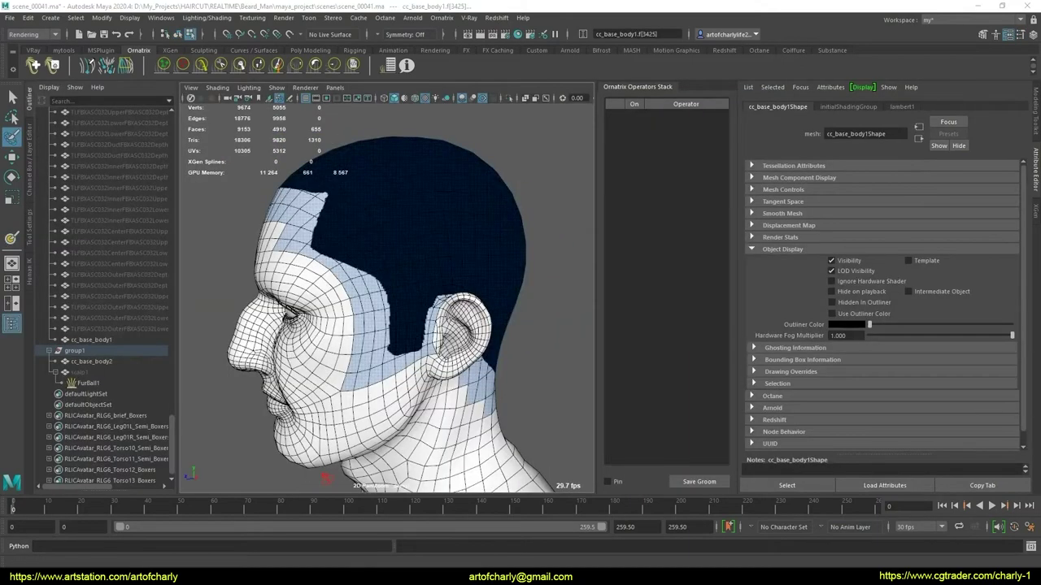
# Inspect the painted hair-cap selection around the forehead, scalp top and ear
pyautogui.keyDown('alt'); pyautogui.moveTo(314, 338); pyautogui.dragTo(304, 288); pyautogui.keyUp('alt')
pyautogui.scroll(3, 459, 317)
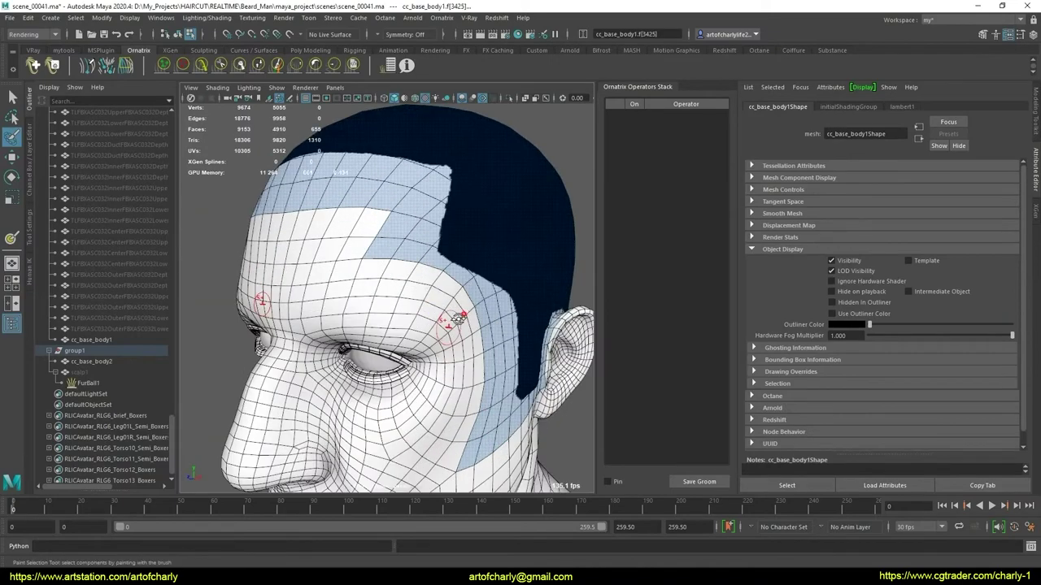
pyautogui.keyDown('alt'); pyautogui.moveTo(459, 318); pyautogui.dragTo(452, 195); pyautogui.keyUp('alt')
pyautogui.moveTo(462, 271)
pyautogui.keyDown('alt'); pyautogui.mouseDown()
pyautogui.moveTo(460, 299)
pyautogui.moveTo(505, 293)
pyautogui.moveTo(439, 292)
pyautogui.moveTo(472, 308)
pyautogui.moveTo(418, 309)
pyautogui.moveTo(481, 339)
pyautogui.moveTo(435, 296)
pyautogui.moveTo(383, 316)
pyautogui.moveTo(390, 325)
pyautogui.moveTo(371, 341)
pyautogui.moveTo(379, 313)
pyautogui.mouseUp(); pyautogui.keyUp('alt')
pyautogui.moveTo(379, 313)
pyautogui.keyDown('alt'); pyautogui.mouseDown(button='right')
pyautogui.moveTo(399, 332)
pyautogui.moveTo(437, 318)
pyautogui.mouseUp(button='right'); pyautogui.keyUp('alt')
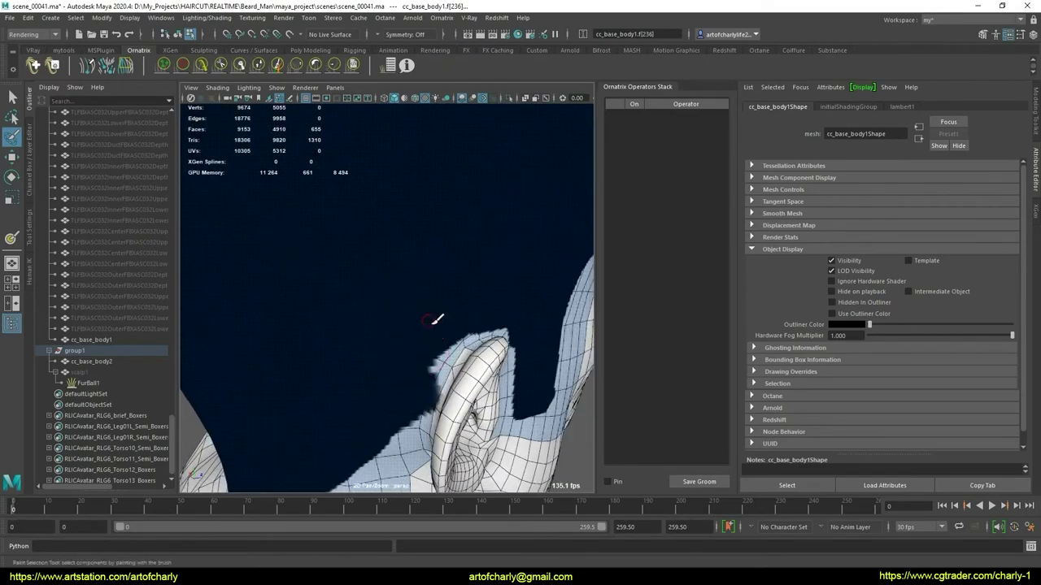
pyautogui.moveTo(490, 305)
pyautogui.keyDown('alt'); pyautogui.mouseDown()
pyautogui.moveTo(461, 332)
pyautogui.moveTo(414, 314)
pyautogui.moveTo(406, 321)
pyautogui.moveTo(448, 308)
pyautogui.moveTo(383, 341)
pyautogui.moveTo(391, 335)
pyautogui.moveTo(380, 330)
pyautogui.mouseUp(); pyautogui.keyUp('alt')
# Invert the hair-cap selection, delete all other head faces, and return to Object Mode
pyautogui.press('q')
pyautogui.hotkey('ctrl', 'shift', 'i')
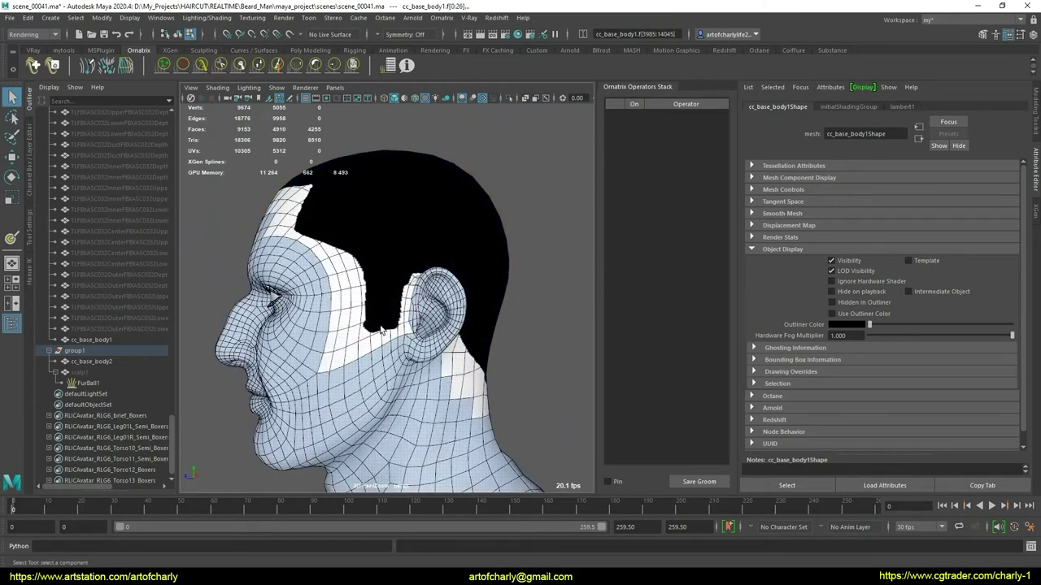
pyautogui.press('Delete')
pyautogui.moveTo(463, 323)
pyautogui.keyDown('alt'); pyautogui.mouseDown()
pyautogui.moveTo(413, 363)
pyautogui.moveTo(441, 330)
pyautogui.mouseUp(); pyautogui.keyUp('alt')
pyautogui.moveTo(446, 313); pyautogui.dragTo(496, 264, button='right')
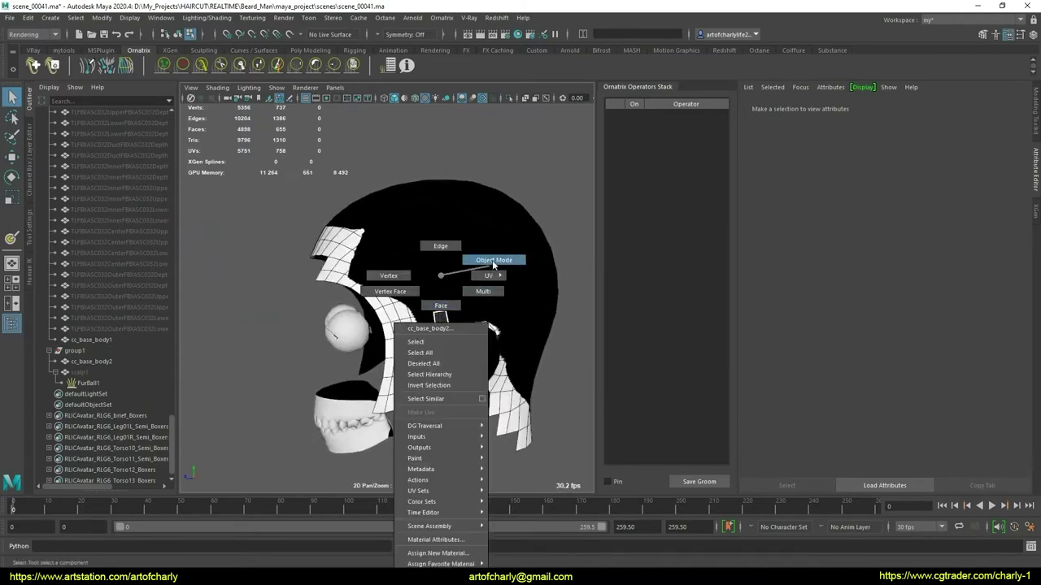
# Delete the teeth and tongue meshes from the trimmed head
pyautogui.click(519, 253)
pyautogui.moveTo(519, 254)
pyautogui.keyDown('alt'); pyautogui.mouseDown()
pyautogui.moveTo(516, 214)
pyautogui.moveTo(476, 278)
pyautogui.mouseUp(); pyautogui.keyUp('alt')
pyautogui.click(409, 381)
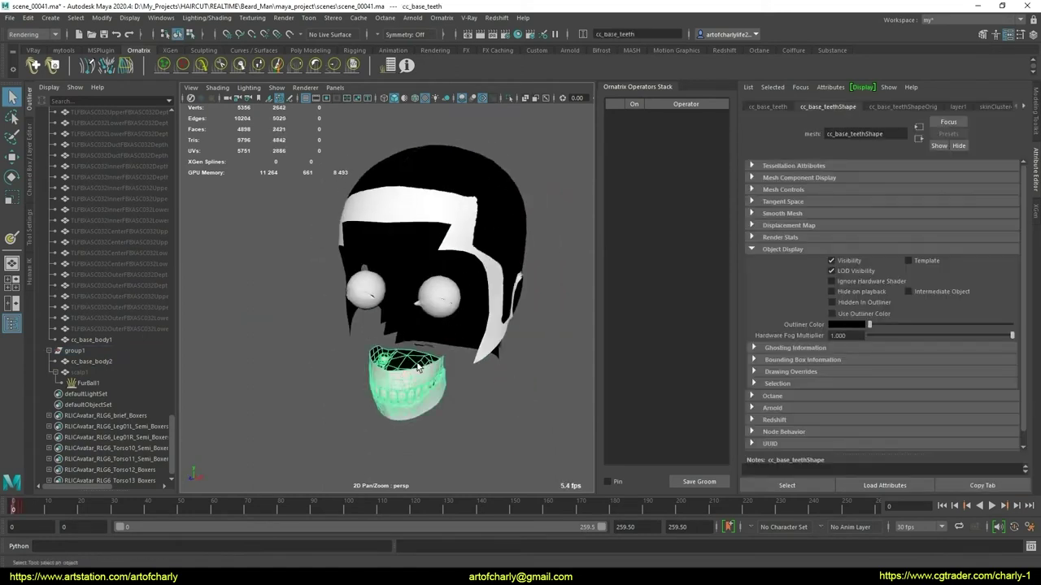
pyautogui.press('Delete')
pyautogui.click(427, 350)
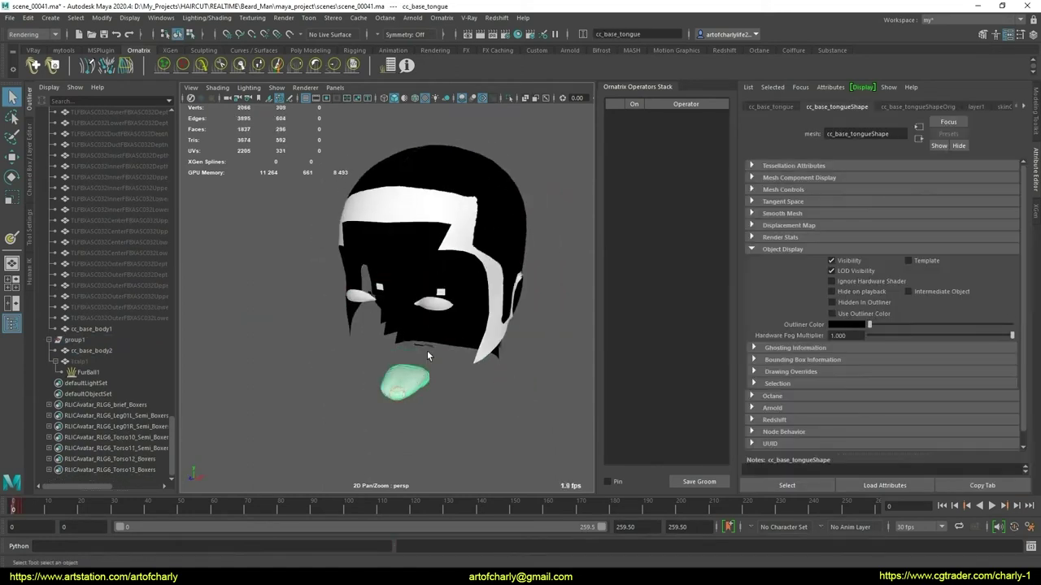
pyautogui.press('Delete')
# Undo an accidental head-mesh deletion and select cc_base_body2 to show its attributes
pyautogui.click(435, 307)
pyautogui.press('Delete')
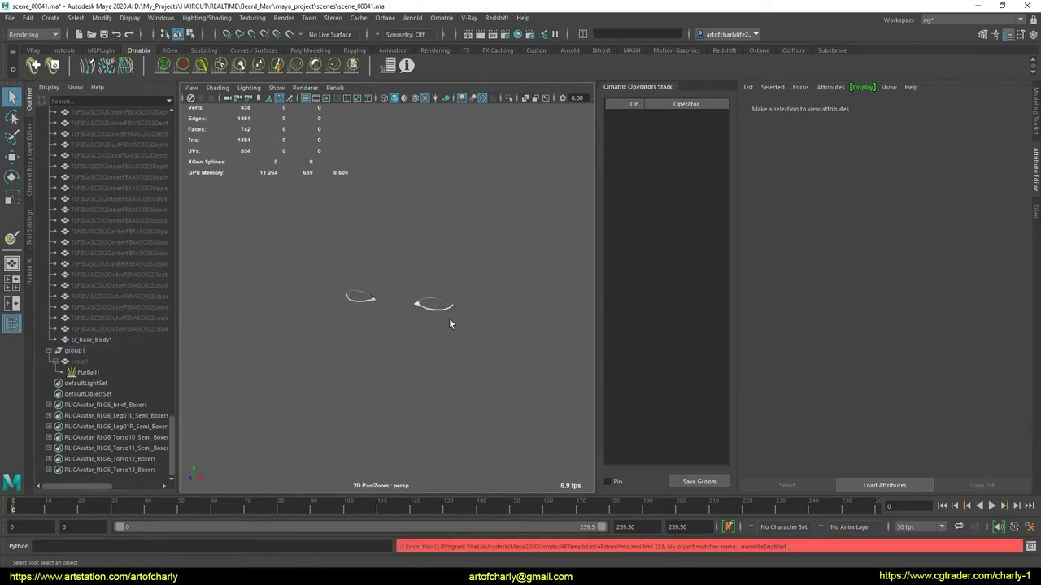
pyautogui.hotkey('ctrl', 'z')
pyautogui.hotkey('ctrl', 'z')
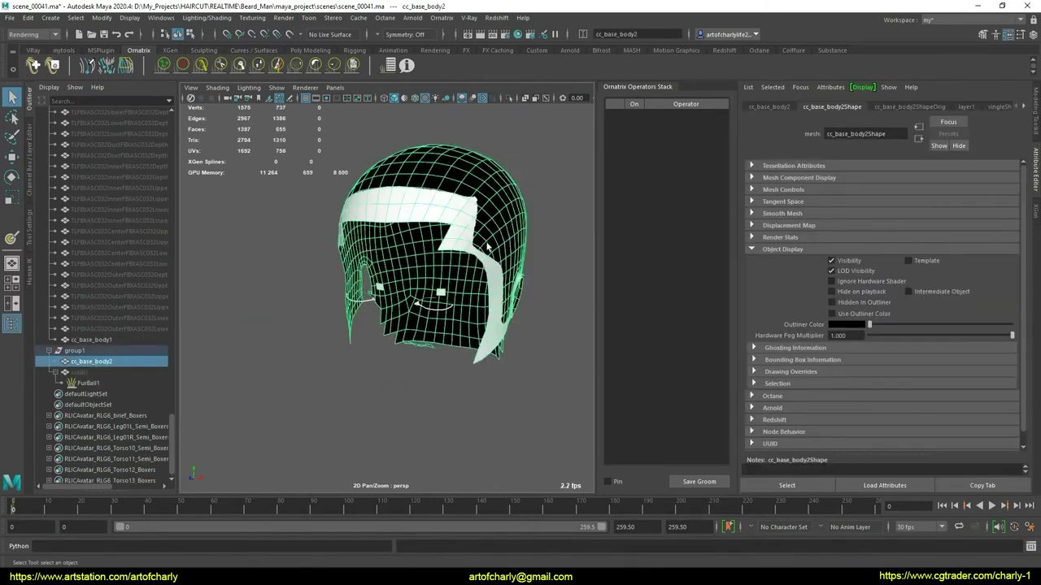
pyautogui.click(488, 244)
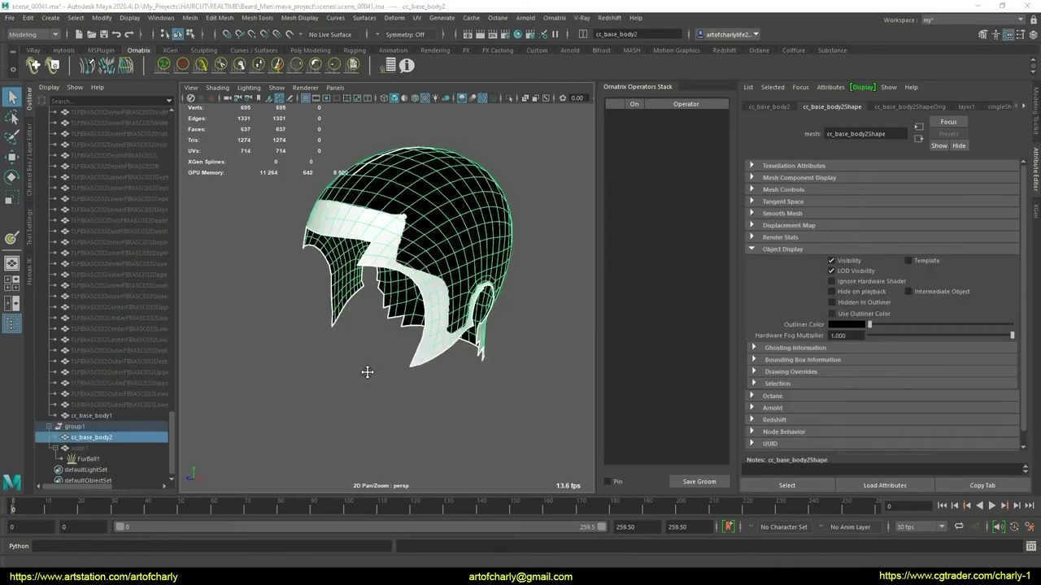
# Orbit and zoom around the trimmed helmet mesh to inspect its opening from all sides
pyautogui.keyDown('alt'); pyautogui.moveTo(367, 372); pyautogui.dragTo(388, 358); pyautogui.keyUp('alt')
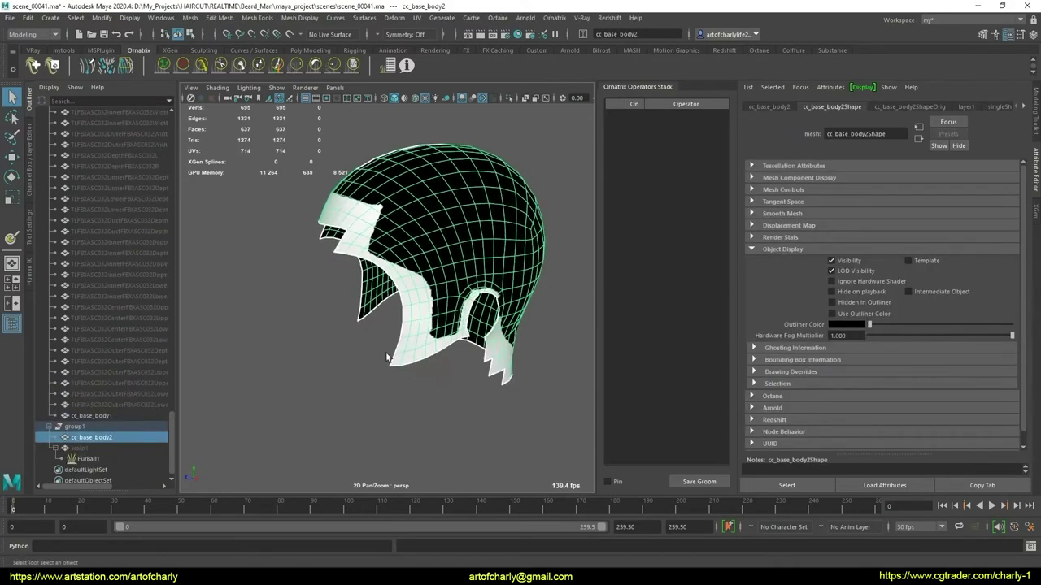
pyautogui.moveTo(354, 294)
pyautogui.keyDown('alt'); pyautogui.mouseDown()
pyautogui.moveTo(420, 325)
pyautogui.moveTo(487, 382)
pyautogui.moveTo(414, 325)
pyautogui.moveTo(465, 391)
pyautogui.moveTo(423, 407)
pyautogui.moveTo(383, 442)
pyautogui.moveTo(487, 443)
pyautogui.moveTo(535, 426)
pyautogui.moveTo(516, 388)
pyautogui.moveTo(500, 437)
pyautogui.moveTo(480, 411)
pyautogui.mouseUp(); pyautogui.keyUp('alt')
pyautogui.moveTo(422, 197)
pyautogui.keyDown('alt'); pyautogui.mouseDown()
pyautogui.moveTo(420, 241)
pyautogui.moveTo(354, 240)
pyautogui.mouseUp(); pyautogui.keyUp('alt')
pyautogui.moveTo(387, 285)
pyautogui.keyDown('alt'); pyautogui.mouseDown()
pyautogui.moveTo(414, 325)
pyautogui.moveTo(358, 244)
pyautogui.moveTo(331, 232)
pyautogui.mouseUp(); pyautogui.keyUp('alt')
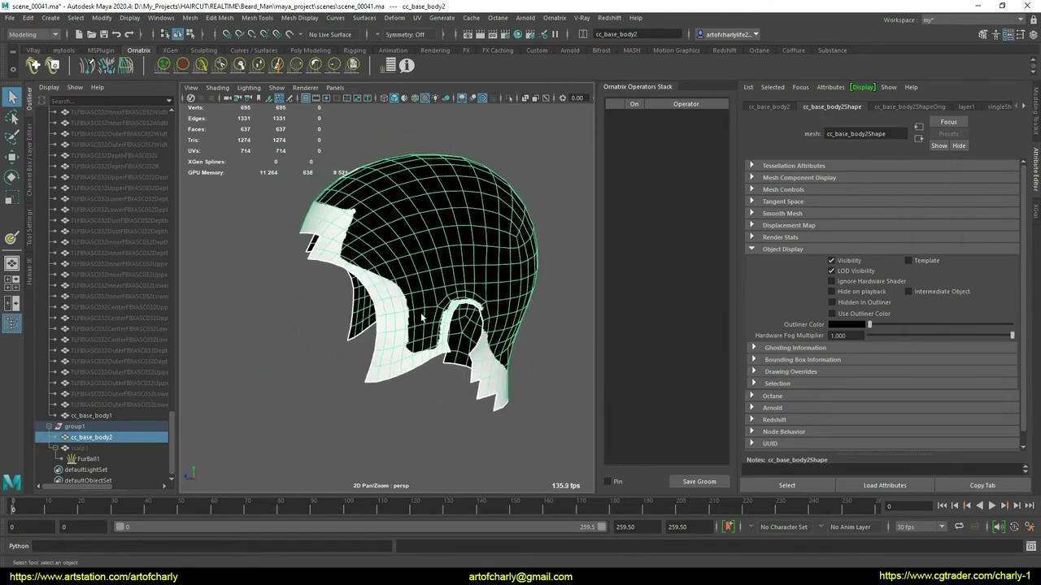
pyautogui.moveTo(413, 277)
pyautogui.keyDown('alt'); pyautogui.mouseDown()
pyautogui.moveTo(399, 318)
pyautogui.moveTo(383, 276)
pyautogui.moveTo(366, 290)
pyautogui.moveTo(360, 271)
pyautogui.moveTo(384, 268)
pyautogui.mouseUp(); pyautogui.keyUp('alt')
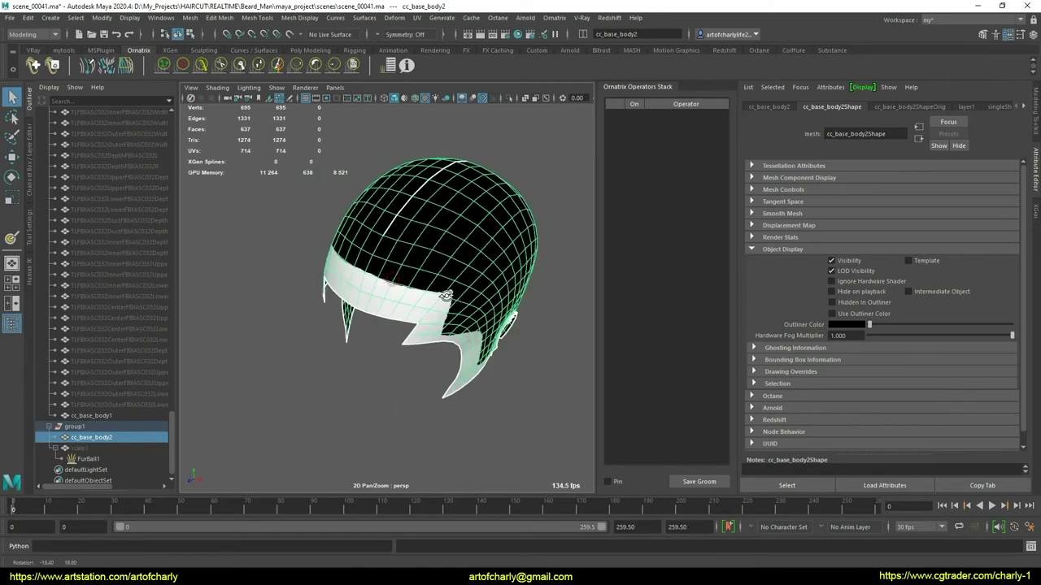
pyautogui.moveTo(530, 284)
pyautogui.keyDown('alt'); pyautogui.mouseDown()
pyautogui.moveTo(427, 283)
pyautogui.moveTo(391, 258)
pyautogui.mouseUp(); pyautogui.keyUp('alt')
pyautogui.scroll(3, 447, 280)
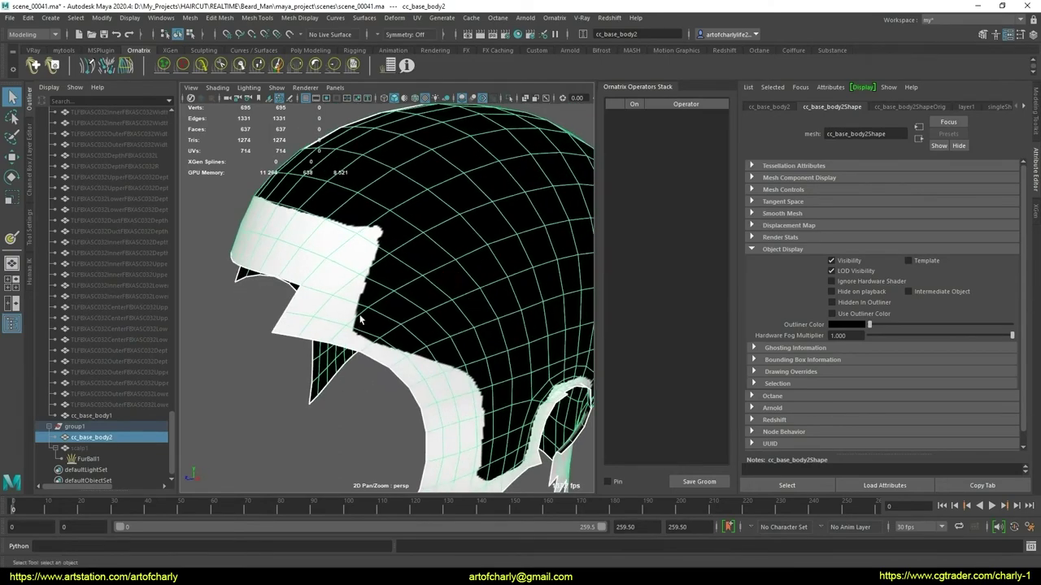
pyautogui.moveTo(363, 313)
pyautogui.keyDown('alt'); pyautogui.mouseDown()
pyautogui.moveTo(414, 318)
pyautogui.moveTo(418, 307)
pyautogui.moveTo(403, 325)
pyautogui.moveTo(337, 297)
pyautogui.moveTo(360, 288)
pyautogui.moveTo(279, 285)
pyautogui.moveTo(284, 269)
pyautogui.moveTo(372, 284)
pyautogui.moveTo(409, 302)
pyautogui.moveTo(368, 282)
pyautogui.moveTo(406, 313)
pyautogui.moveTo(399, 301)
pyautogui.moveTo(333, 314)
pyautogui.moveTo(336, 363)
pyautogui.moveTo(382, 333)
pyautogui.moveTo(430, 353)
pyautogui.moveTo(399, 309)
pyautogui.moveTo(433, 311)
pyautogui.mouseUp(); pyautogui.keyUp('alt')
pyautogui.scroll(-3, 360, 309)
pyautogui.moveTo(348, 233)
pyautogui.keyDown('alt'); pyautogui.mouseDown()
pyautogui.moveTo(419, 333)
pyautogui.moveTo(406, 299)
pyautogui.mouseUp(); pyautogui.keyUp('alt')
pyautogui.scroll(2, 419, 333)
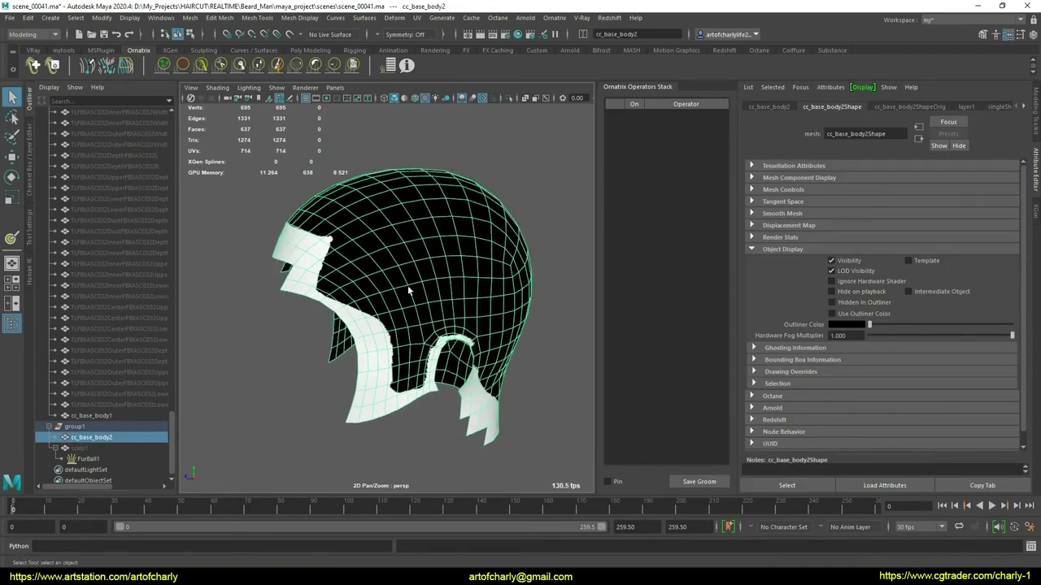
pyautogui.keyDown('alt'); pyautogui.moveTo(408, 338); pyautogui.dragTo(372, 330); pyautogui.keyUp('alt')
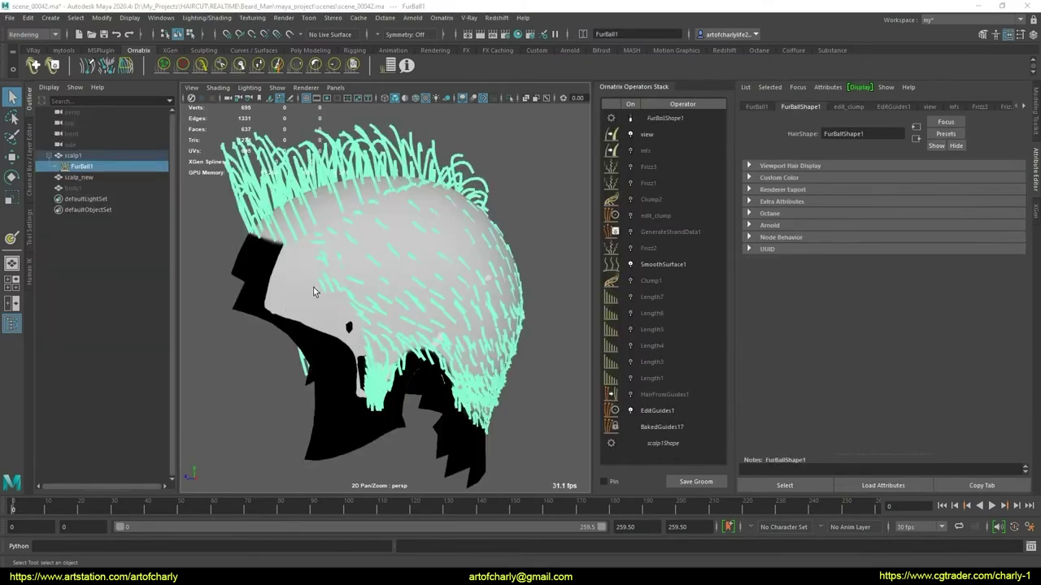
# Add a Ground Strands operator above EditGuides1 in FurBall1's stack
pyautogui.click(682, 414)
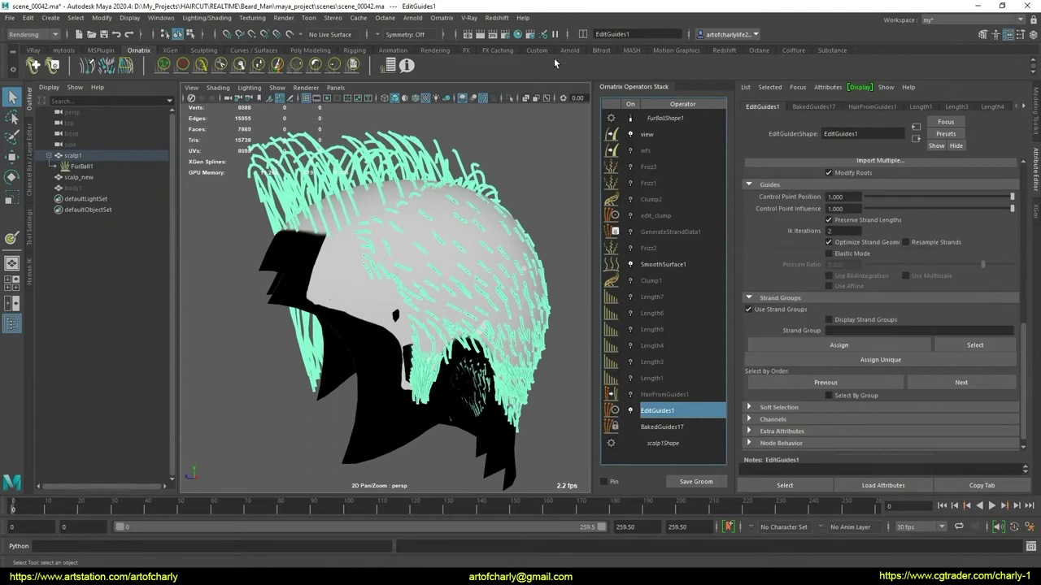
pyautogui.click(442, 17)
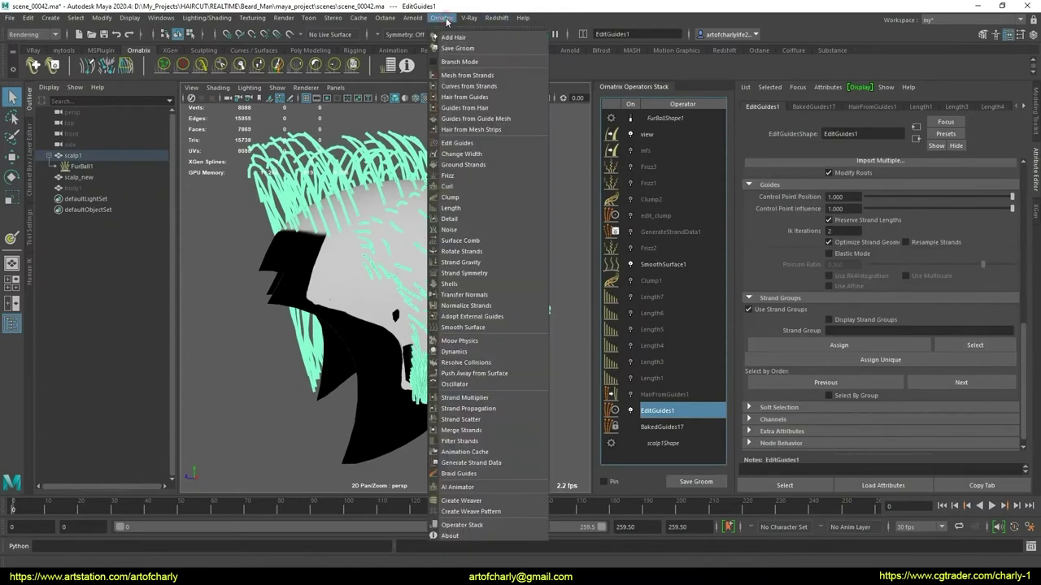
pyautogui.click(489, 166)
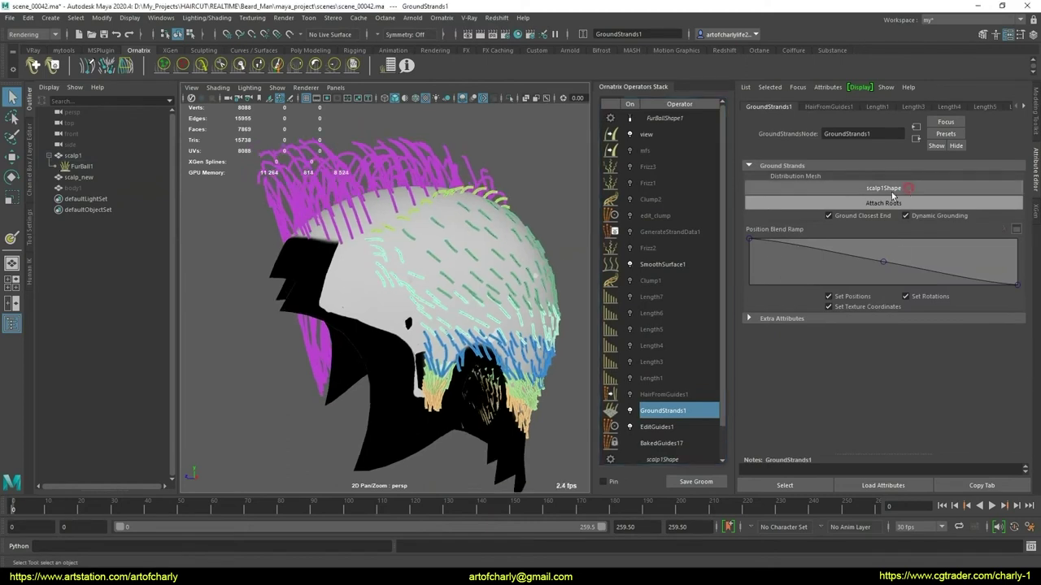
# Attach the GroundStrands1 roots to scalp1Shape and inspect the grounded hair
pyautogui.keyDown('alt'); pyautogui.moveTo(255, 323); pyautogui.dragTo(249, 317); pyautogui.keyUp('alt')
pyautogui.press('q')
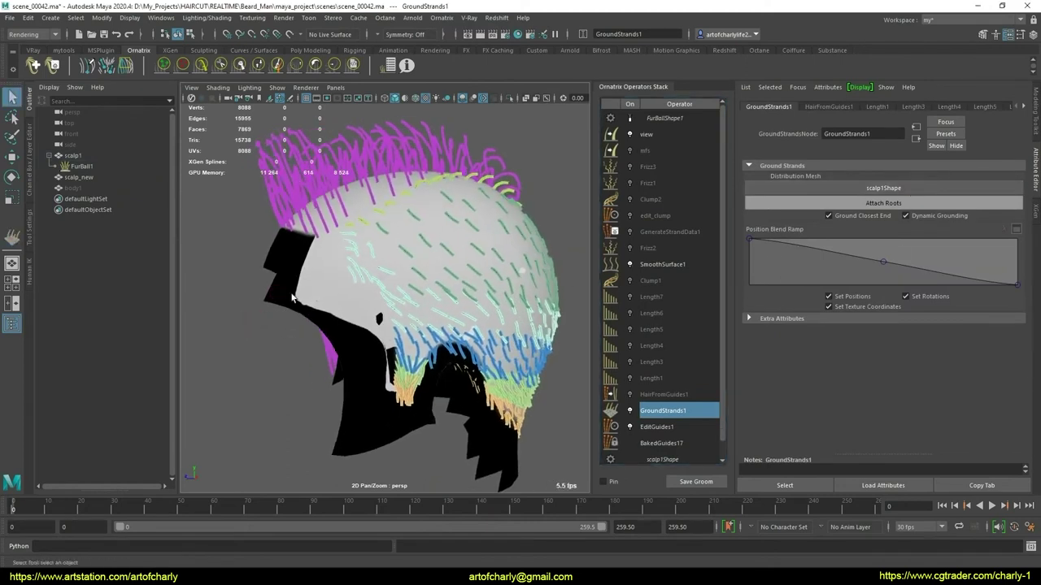
pyautogui.click(894, 207)
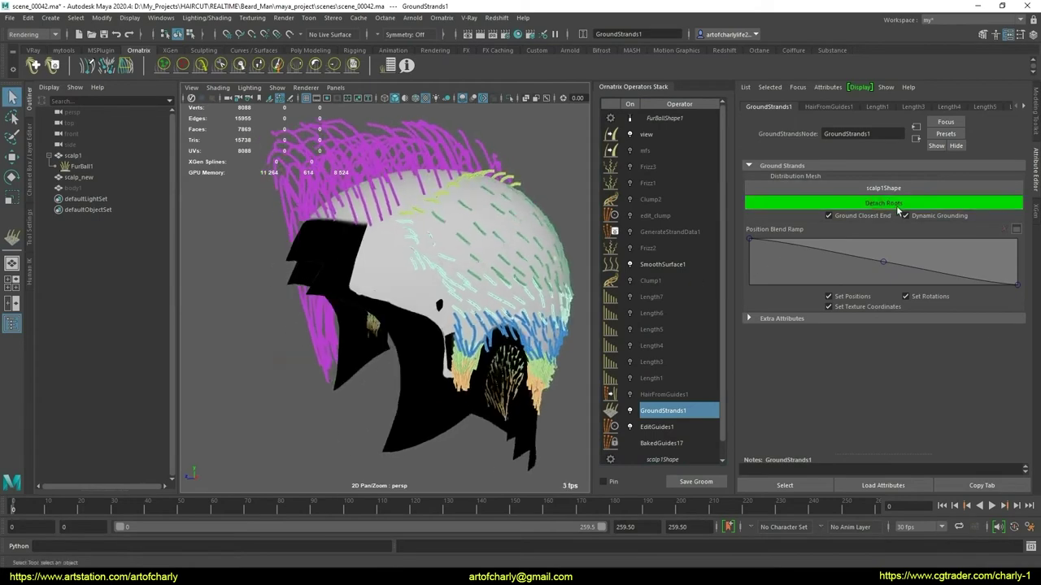
pyautogui.click(894, 207)
pyautogui.moveTo(335, 311)
pyautogui.keyDown('alt'); pyautogui.mouseDown()
pyautogui.moveTo(340, 320)
pyautogui.moveTo(382, 309)
pyautogui.mouseUp(); pyautogui.keyUp('alt')
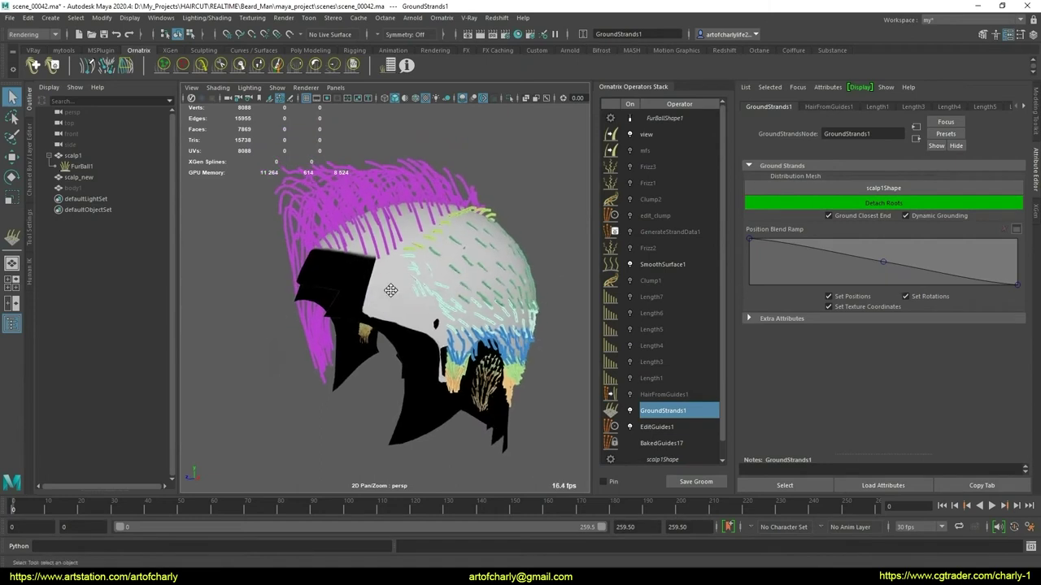
pyautogui.keyDown('alt'); pyautogui.moveTo(382, 309); pyautogui.dragTo(414, 306, button='right'); pyautogui.keyUp('alt')
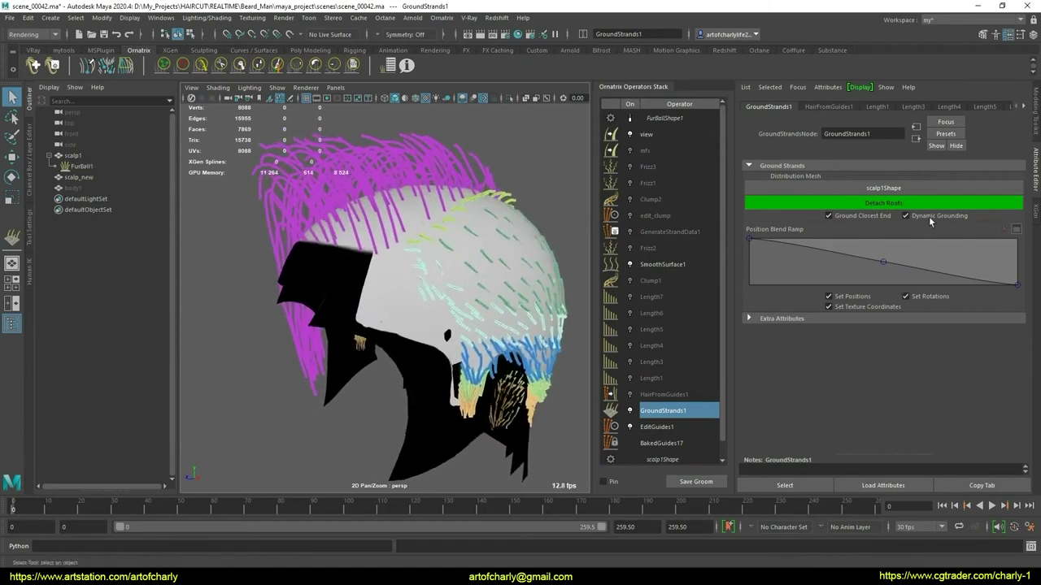
pyautogui.click(73, 156)
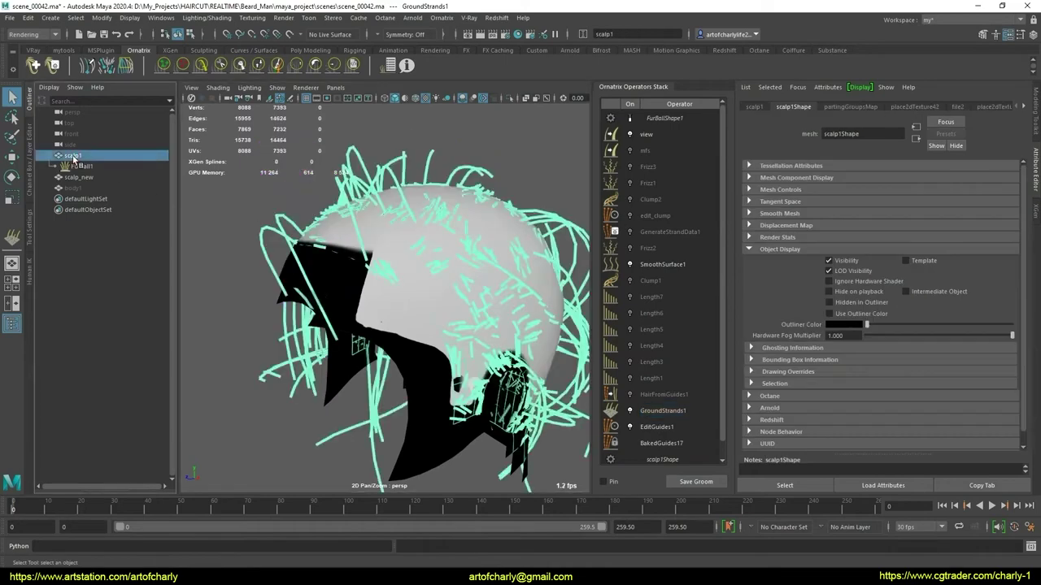
pyautogui.click(81, 166)
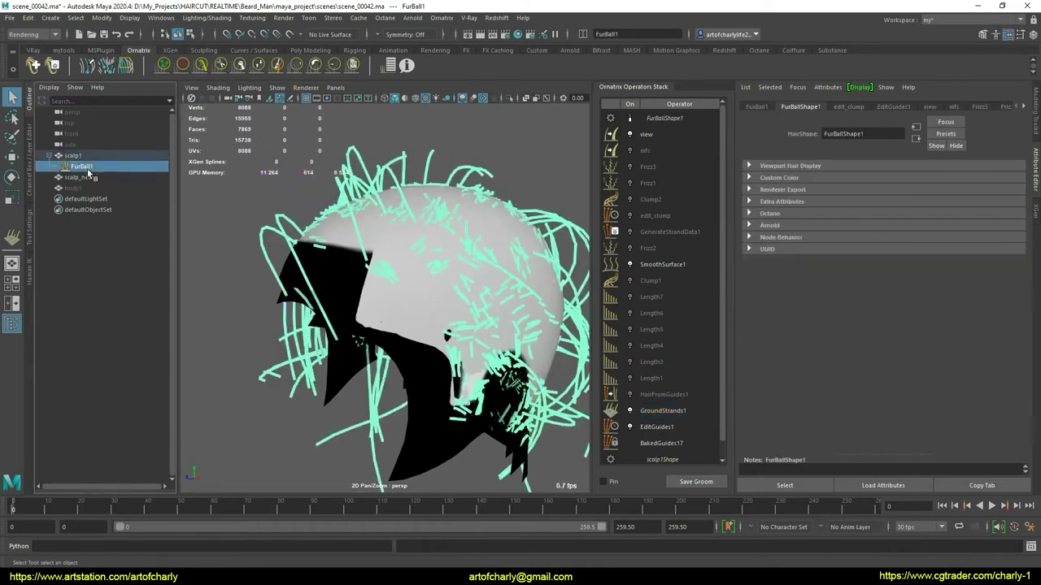
pyautogui.click(91, 177)
pyautogui.click(98, 167)
pyautogui.click(95, 179)
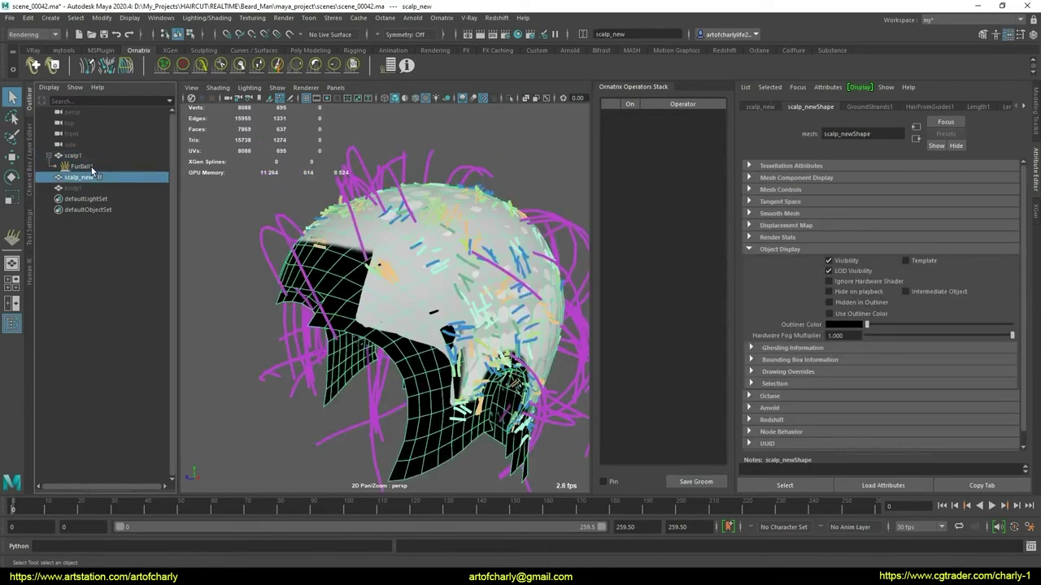
pyautogui.click(91, 167)
pyautogui.click(661, 411)
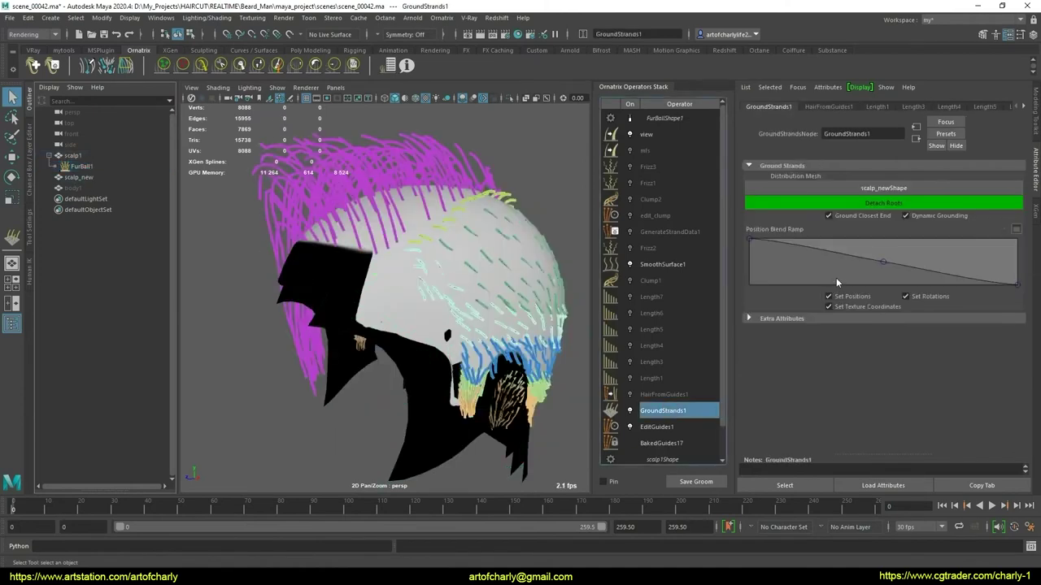
pyautogui.click(892, 206)
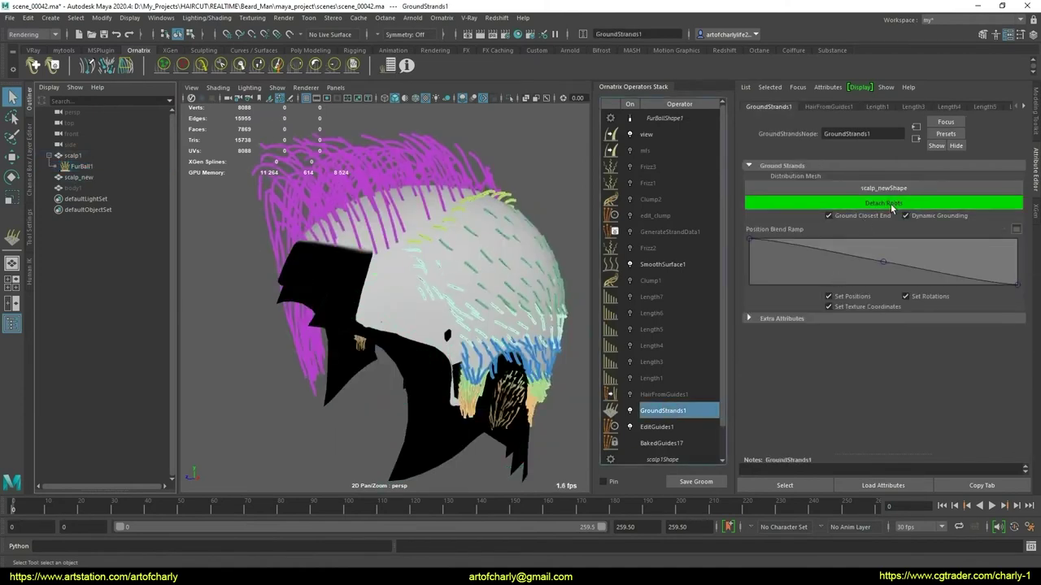
pyautogui.click(884, 207)
pyautogui.click(893, 206)
pyautogui.click(892, 207)
pyautogui.click(895, 208)
pyautogui.click(74, 157)
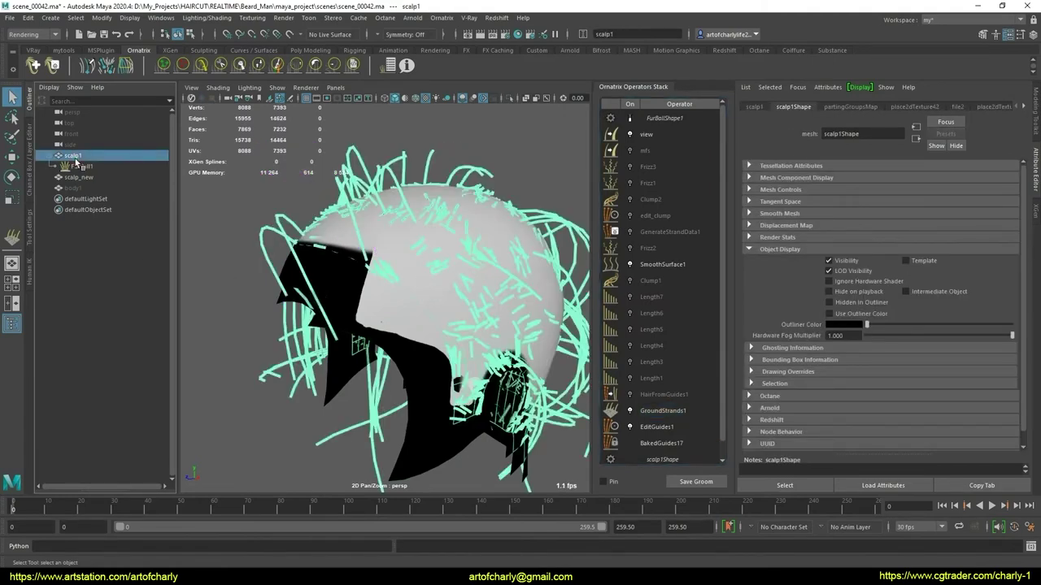
pyautogui.hotkey('ctrl', 'h')
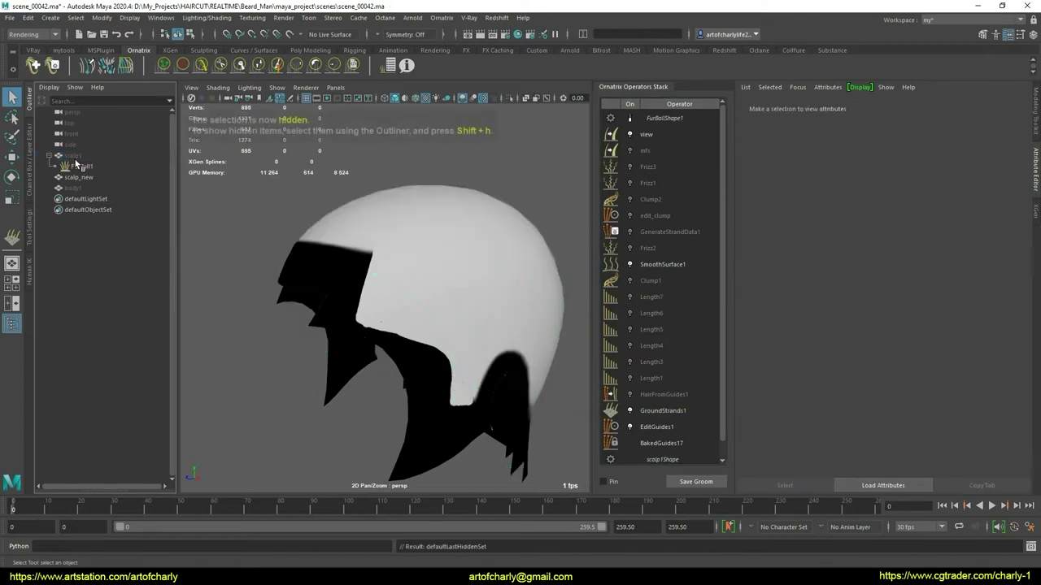
pyautogui.hotkey('shift', 'h')
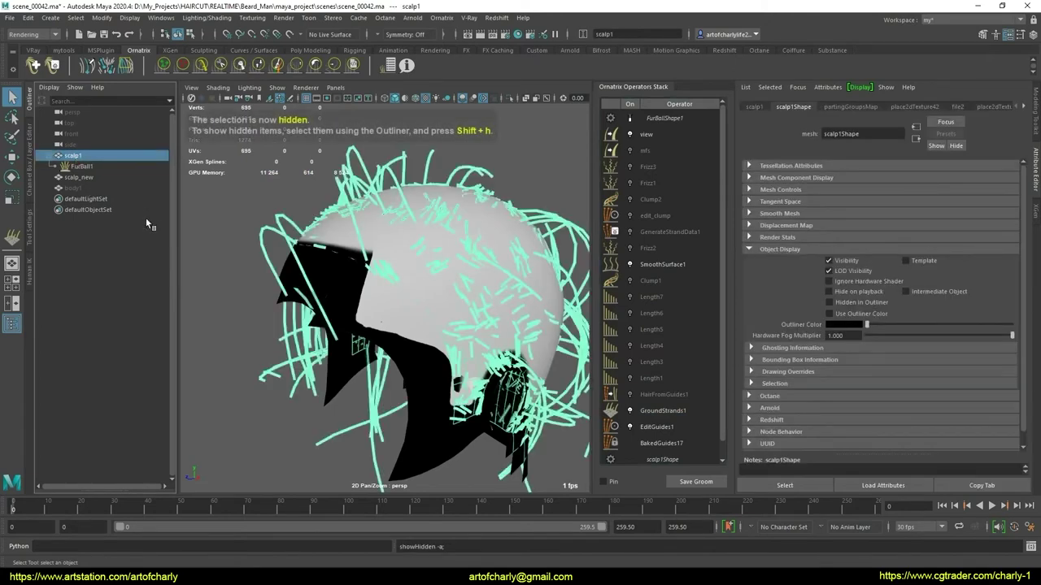
pyautogui.click(87, 166)
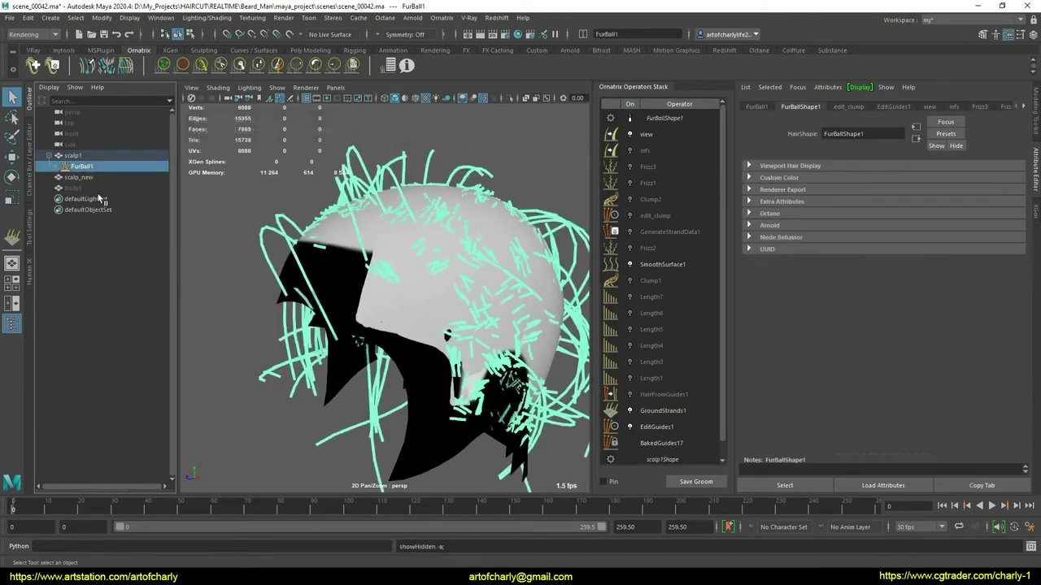
pyautogui.click(96, 188)
pyautogui.click(96, 167)
pyautogui.click(683, 410)
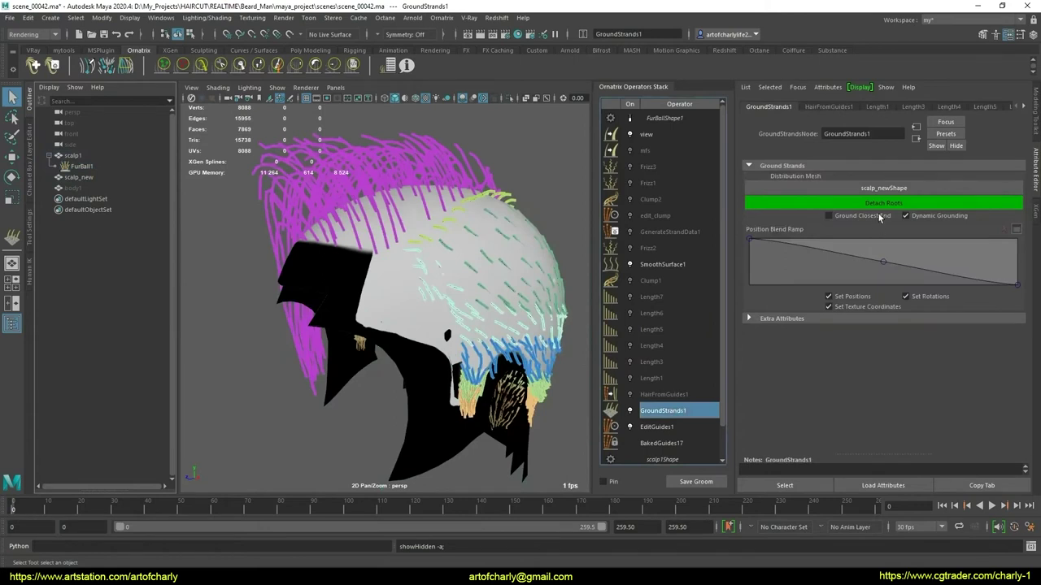
pyautogui.click(89, 166)
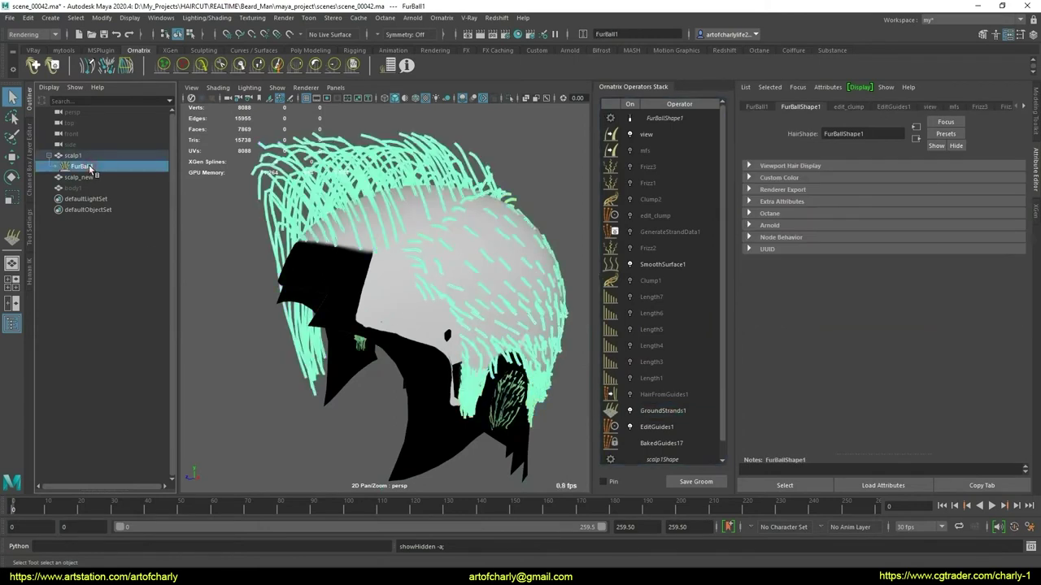
# Duplicate the scalp and its hair with Duplicate Special, including the input graph
pyautogui.click(29, 17)
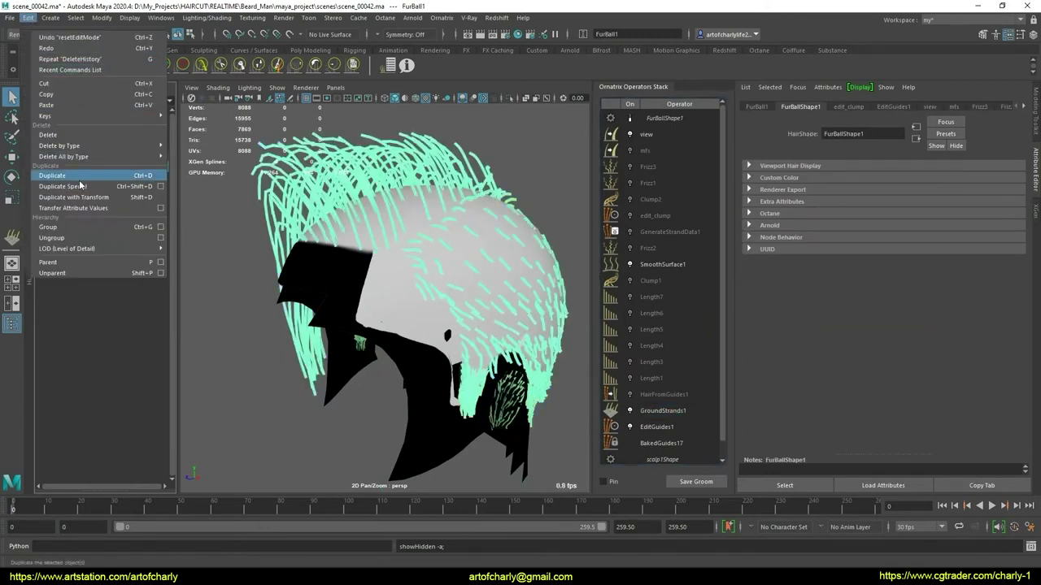
pyautogui.click(160, 186)
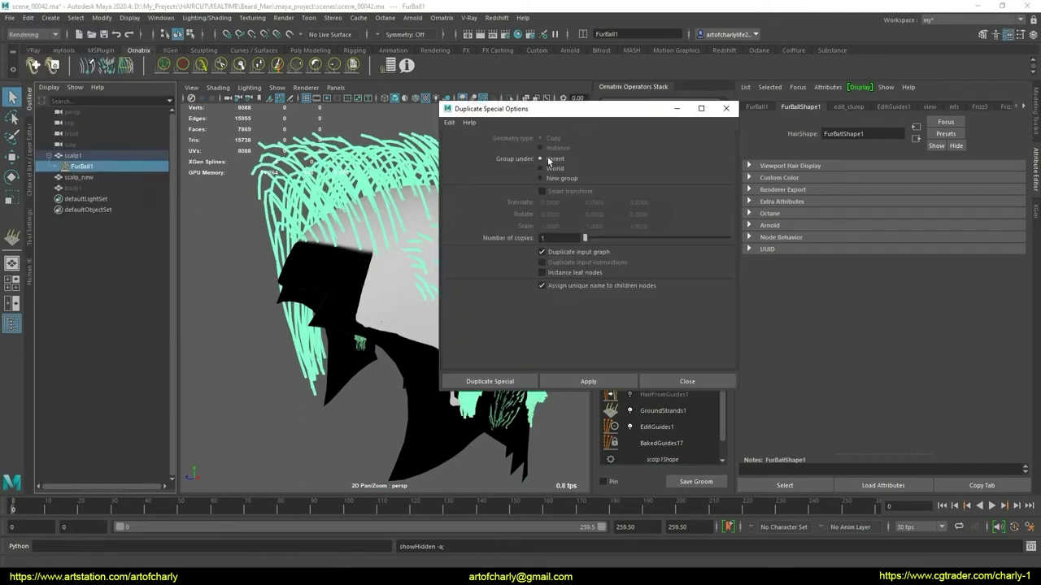
pyautogui.click(501, 374)
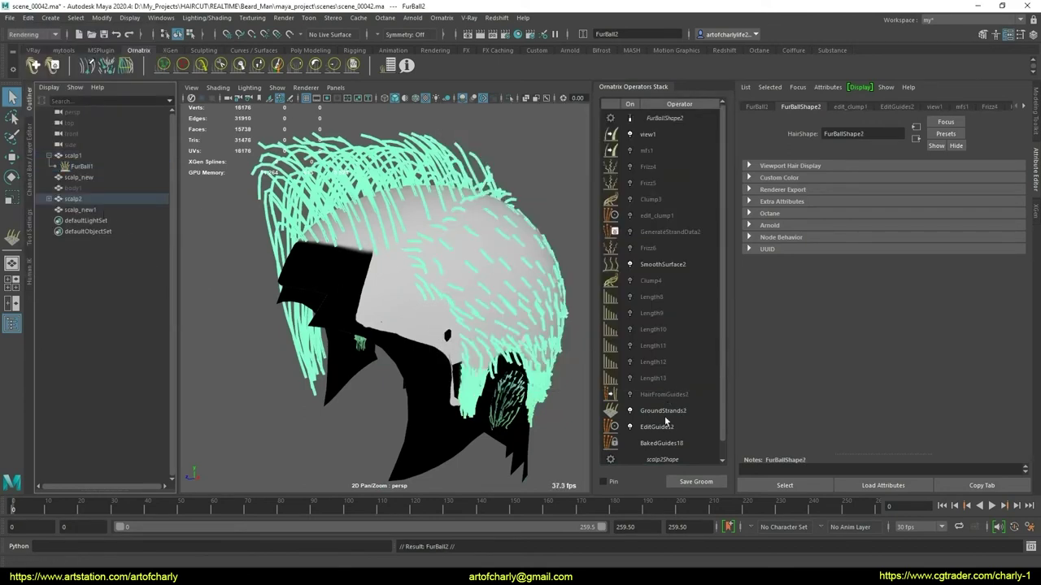
# Delete the operators from view1 down to GroundStrands2 in FurBall2's stack
pyautogui.click(663, 412)
pyautogui.keyDown('shift'); pyautogui.click(659, 135); pyautogui.keyUp('shift')
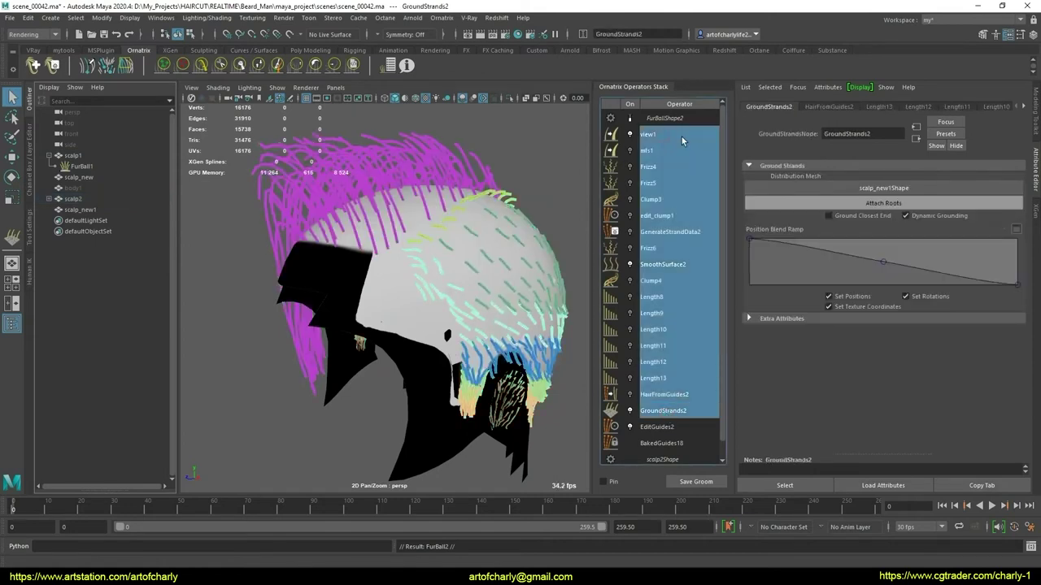
pyautogui.rightClick(694, 127)
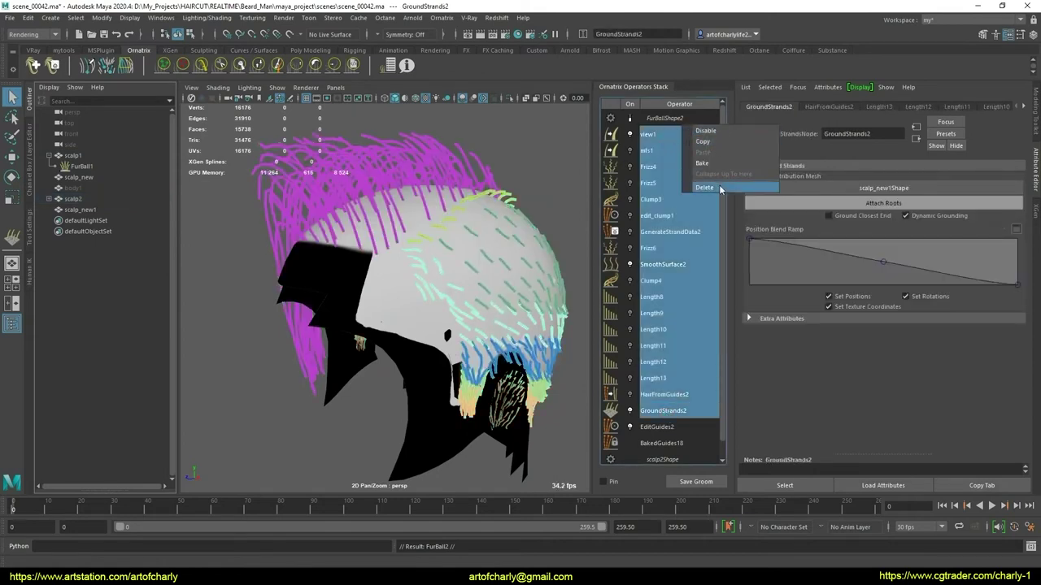
pyautogui.click(719, 188)
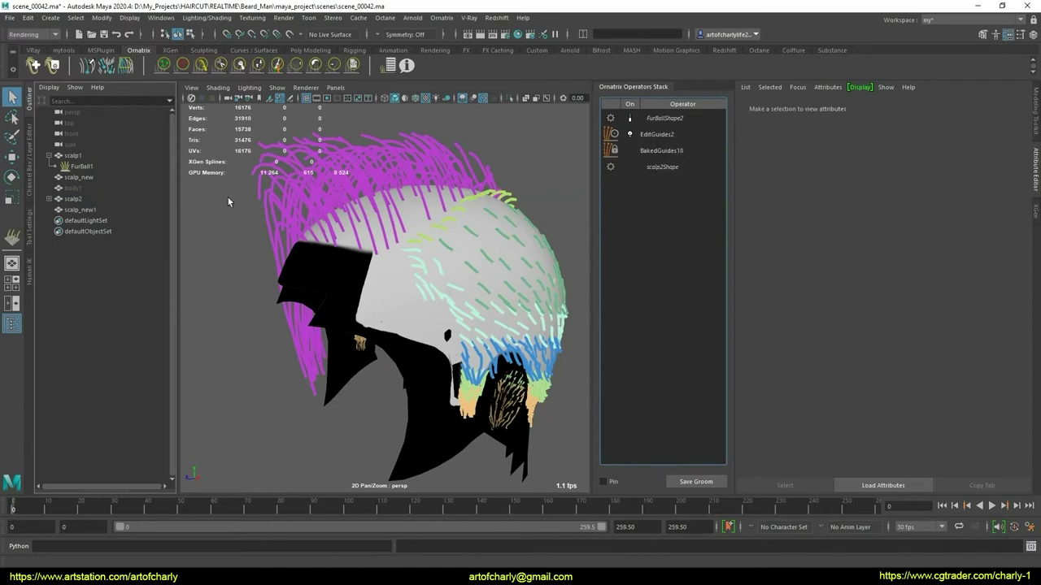
# Hide the original FurBall1 and select the duplicated FurBall2 under scalp2
pyautogui.click(81, 166)
pyautogui.hotkey('ctrl', 'h')
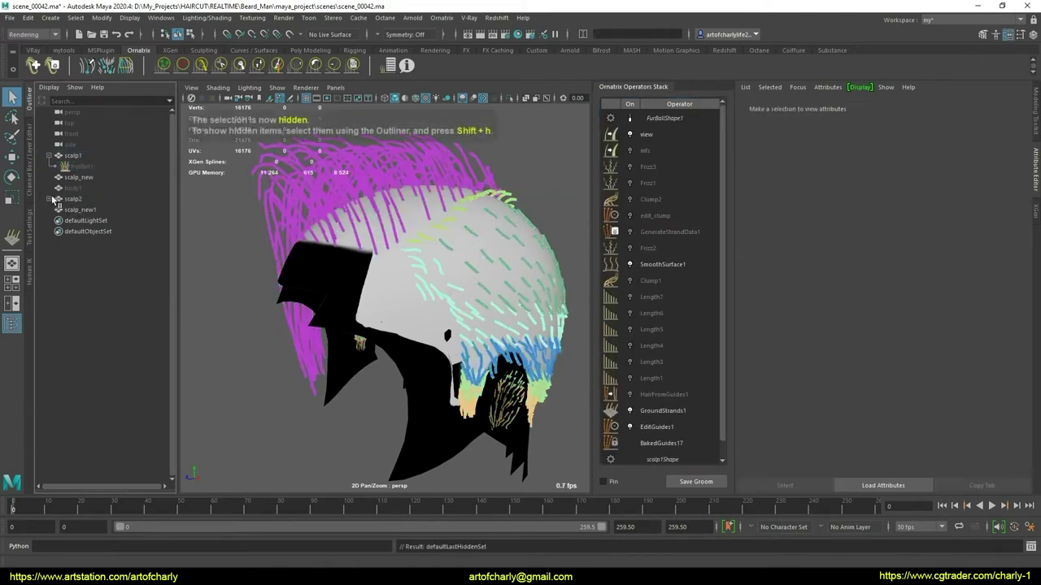
pyautogui.click(49, 199)
pyautogui.click(82, 210)
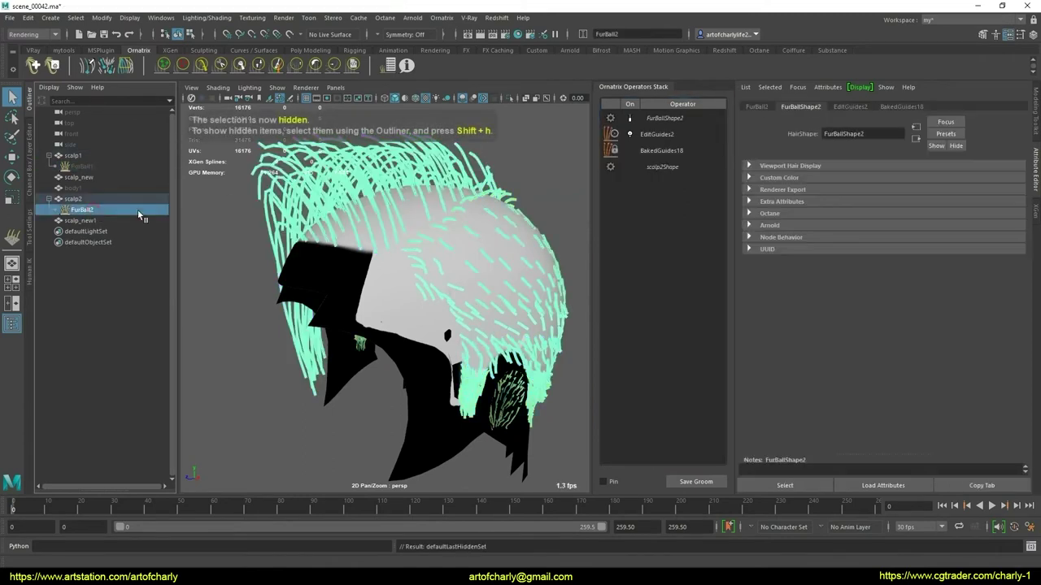
# Add a Curves from Strands operator above EditGuides2 on FurBall2
pyautogui.click(673, 135)
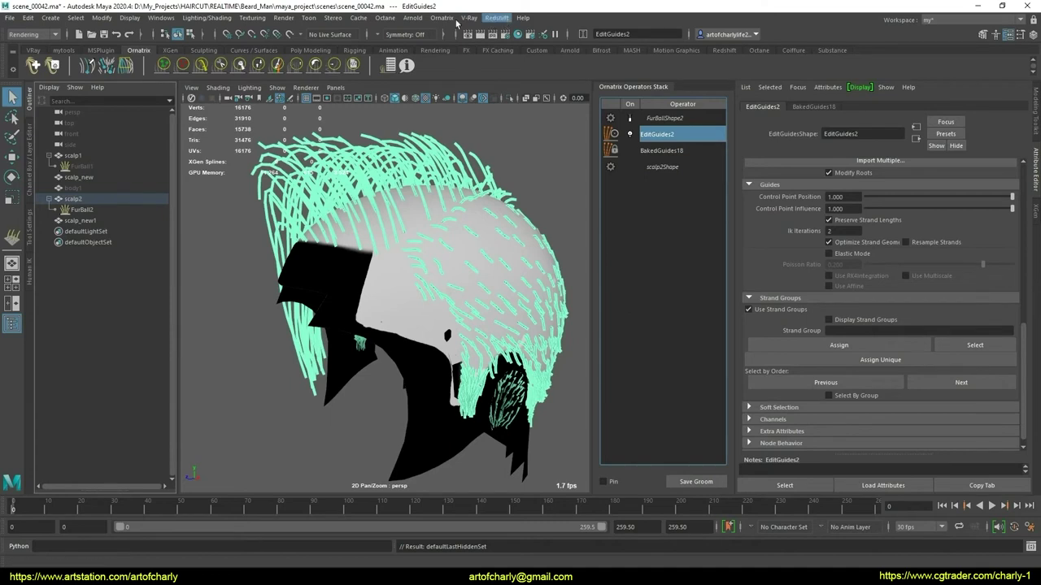
pyautogui.click(440, 19)
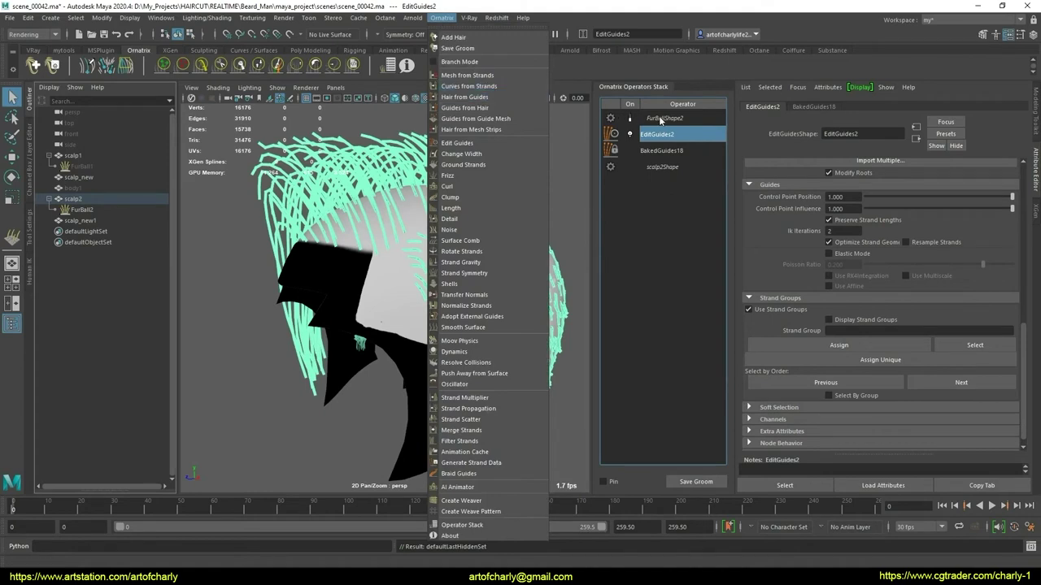
pyautogui.click(490, 87)
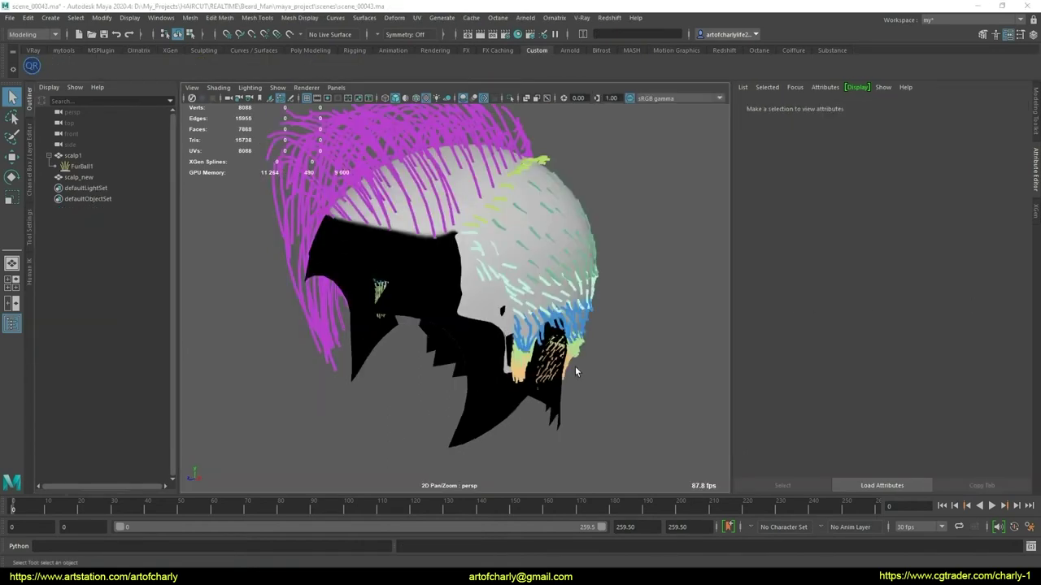
# Orbit around the head in scene_00043 and select the FurBall1 hair
pyautogui.moveTo(524, 280)
pyautogui.keyDown('alt'); pyautogui.mouseDown()
pyautogui.moveTo(474, 293)
pyautogui.moveTo(467, 382)
pyautogui.mouseUp(); pyautogui.keyUp('alt')
pyautogui.keyDown('alt'); pyautogui.moveTo(536, 366); pyautogui.dragTo(508, 348); pyautogui.keyUp('alt')
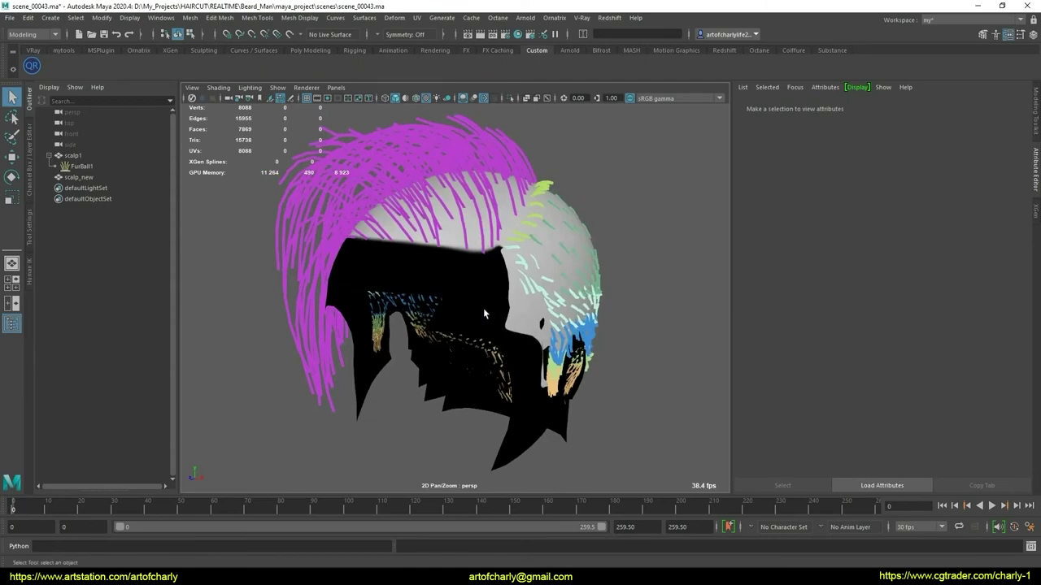
pyautogui.moveTo(483, 307)
pyautogui.keyDown('alt'); pyautogui.mouseDown()
pyautogui.moveTo(465, 390)
pyautogui.moveTo(463, 128)
pyautogui.mouseUp(); pyautogui.keyUp('alt')
pyautogui.click(470, 148)
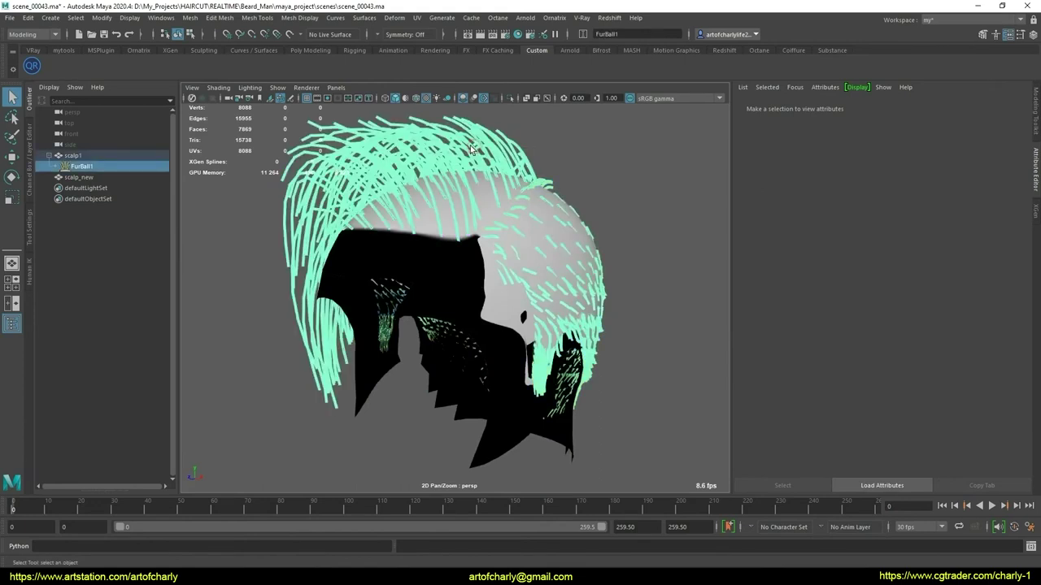
# Turn off the view operator and collapse FurBall1's stack up to EditGuides1 into baked guides
pyautogui.click(138, 50)
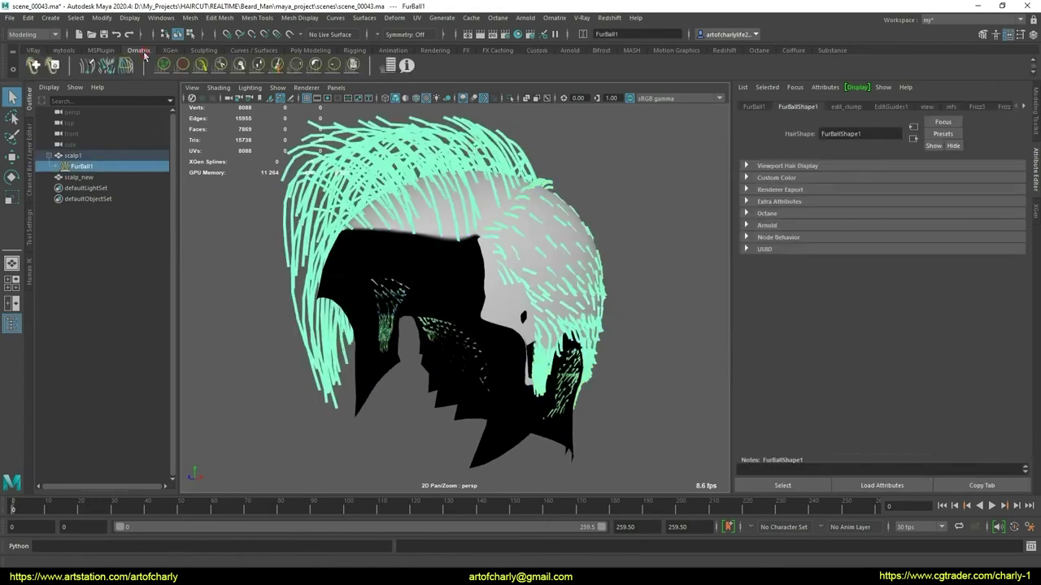
pyautogui.click(389, 65)
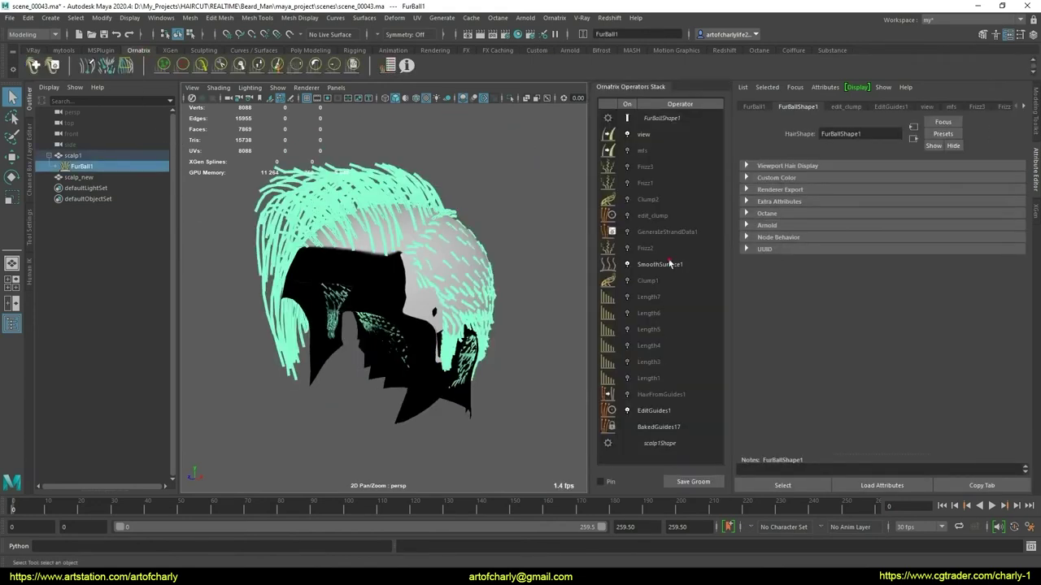
pyautogui.click(669, 263)
pyautogui.click(627, 134)
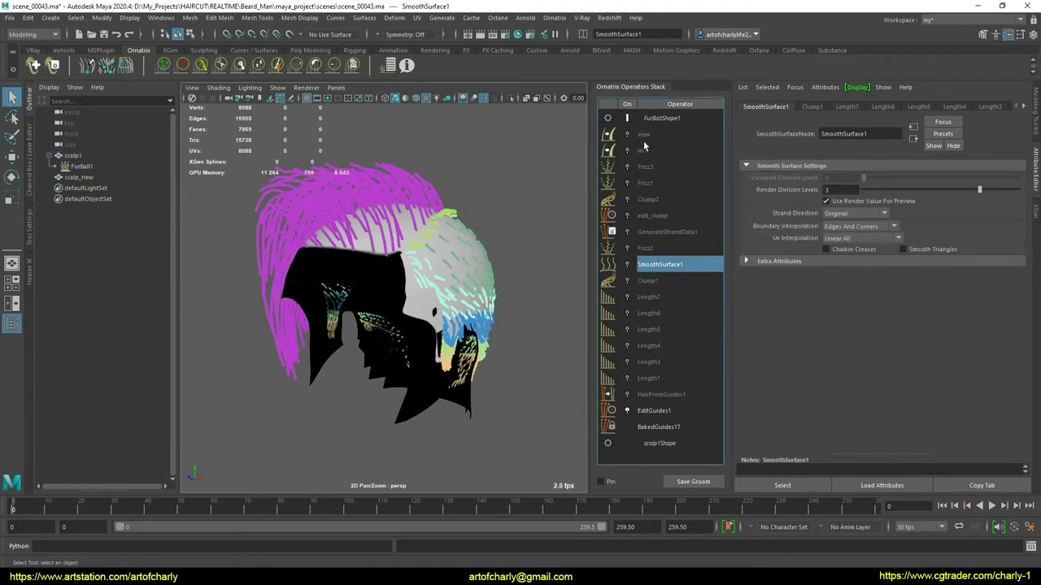
pyautogui.click(667, 412)
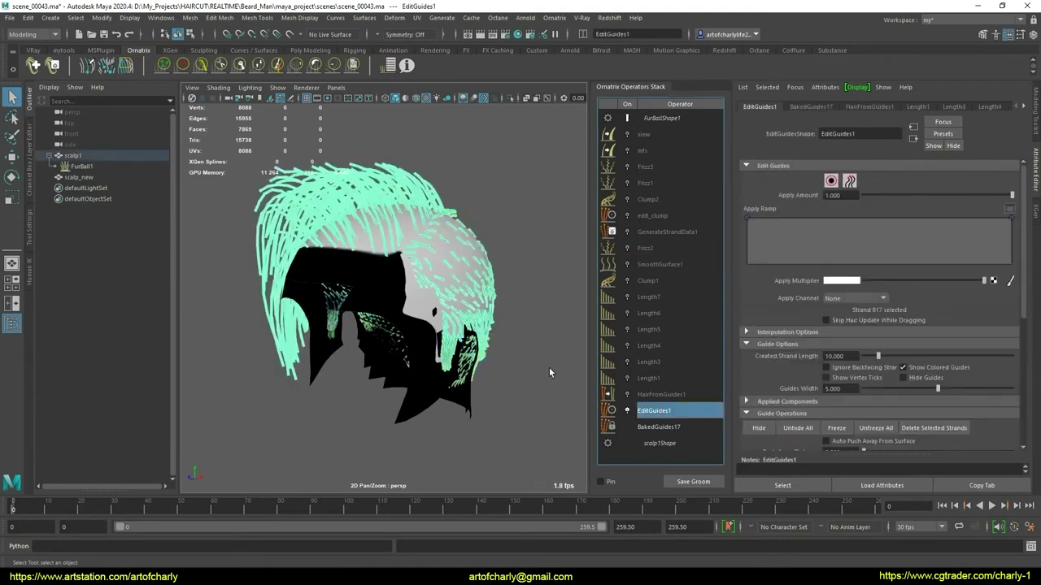
pyautogui.rightClick(667, 417)
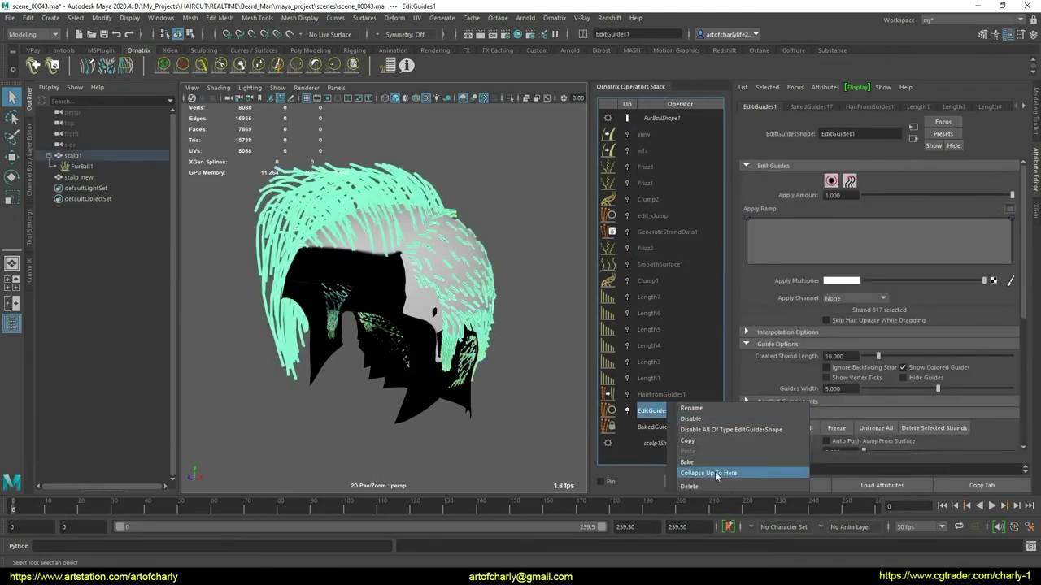
pyautogui.click(715, 472)
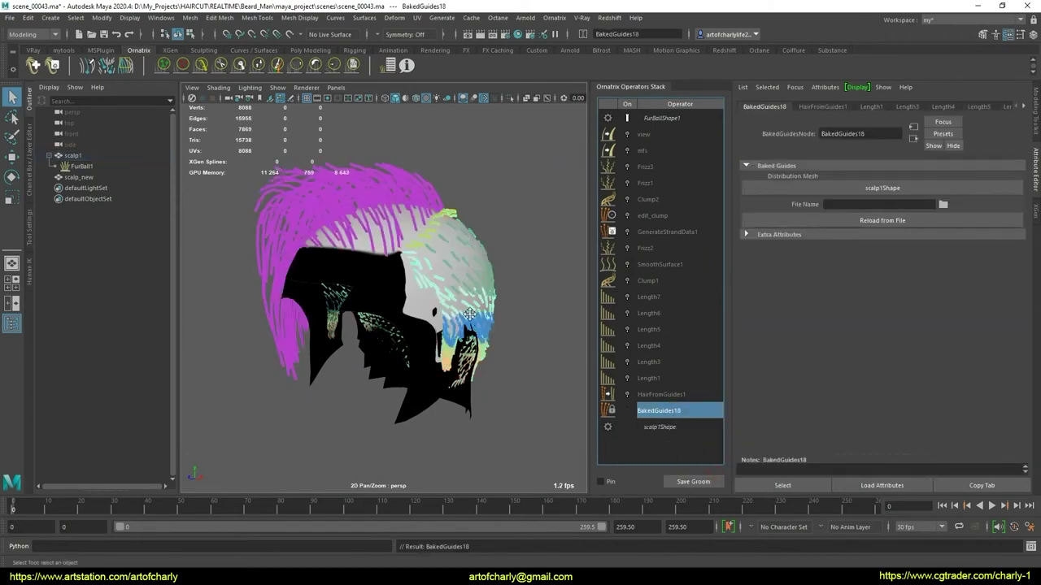
# Freeze and reset FurBall1's transformations
pyautogui.moveTo(470, 315)
pyautogui.keyDown('alt'); pyautogui.mouseDown()
pyautogui.moveTo(444, 309)
pyautogui.moveTo(381, 172)
pyautogui.mouseUp(); pyautogui.keyUp('alt')
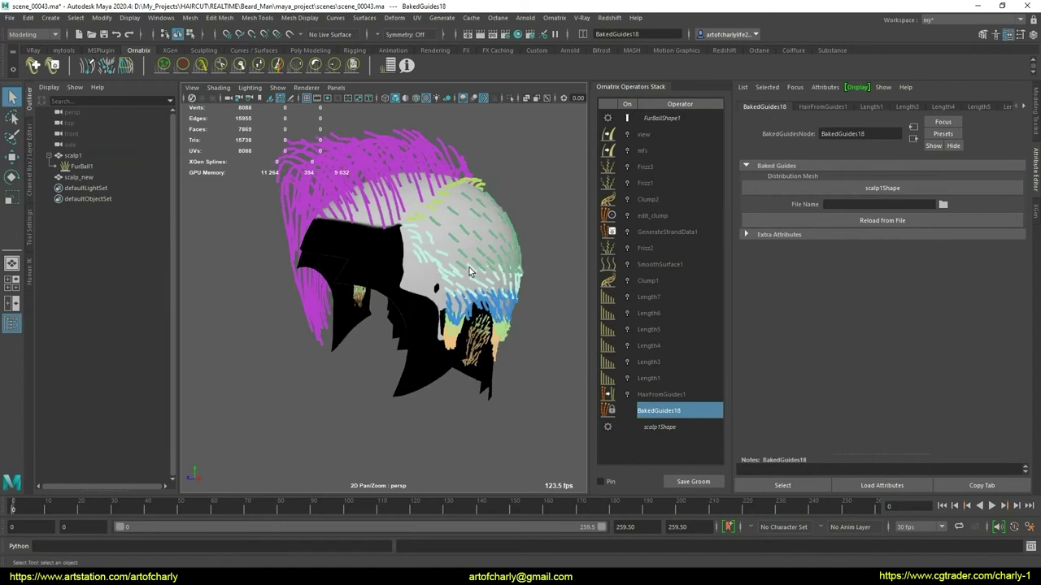
pyautogui.click(380, 171)
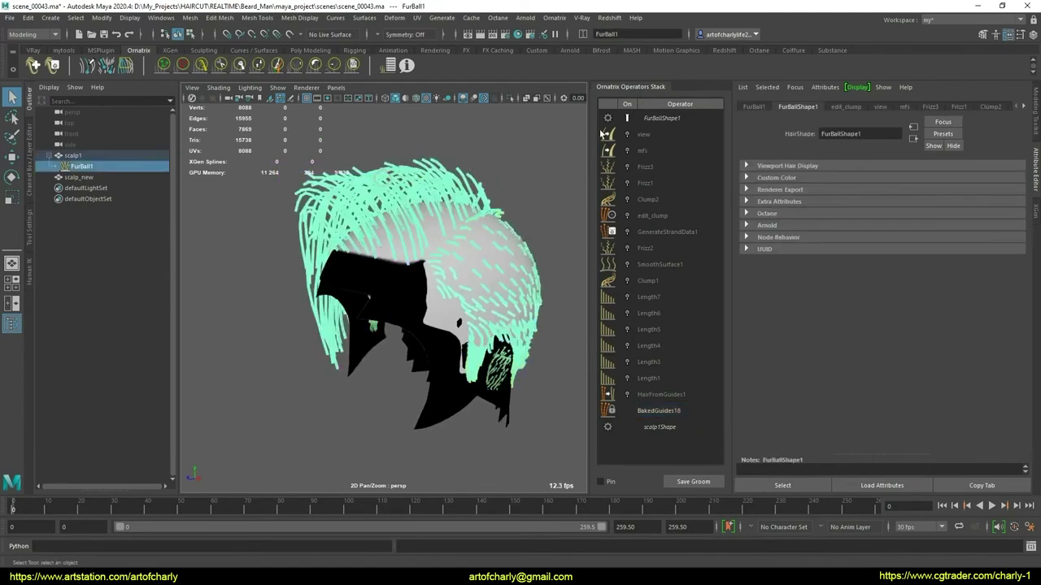
pyautogui.click(101, 18)
pyautogui.click(163, 70)
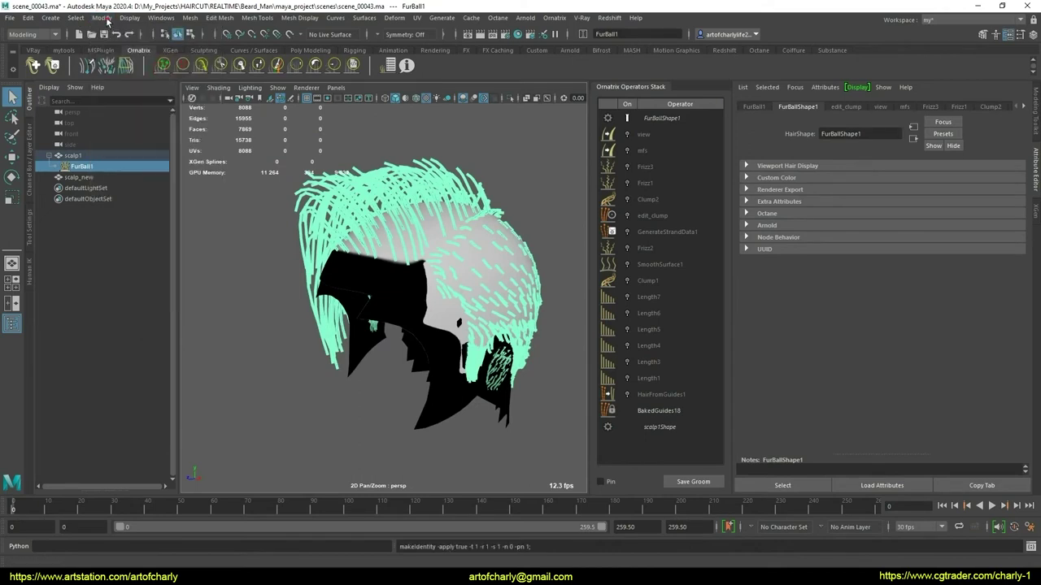
pyautogui.click(102, 18)
pyautogui.click(130, 57)
pyautogui.keyDown('alt'); pyautogui.moveTo(474, 292); pyautogui.dragTo(455, 321); pyautogui.keyUp('alt')
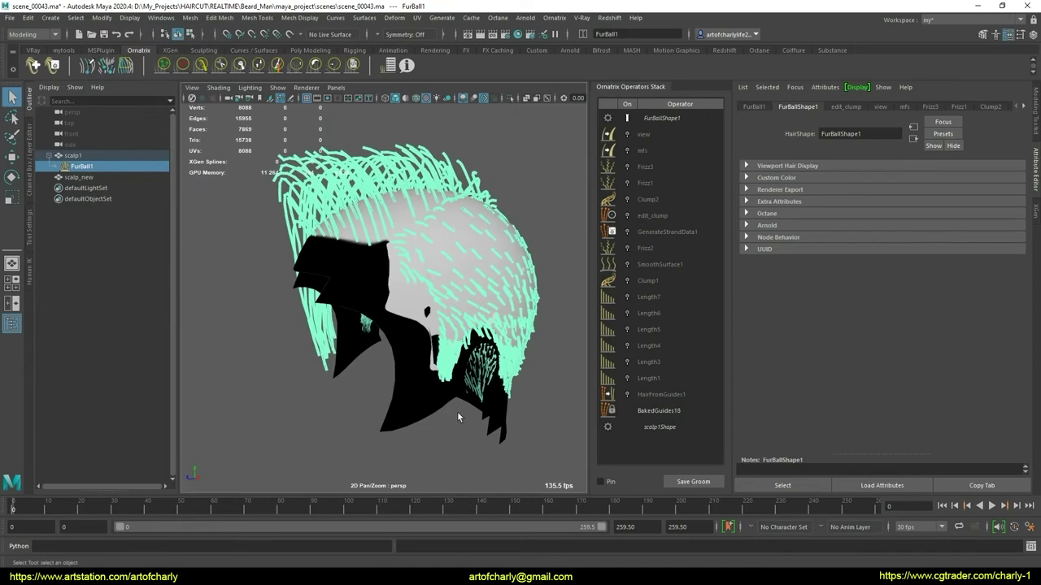
pyautogui.click(679, 412)
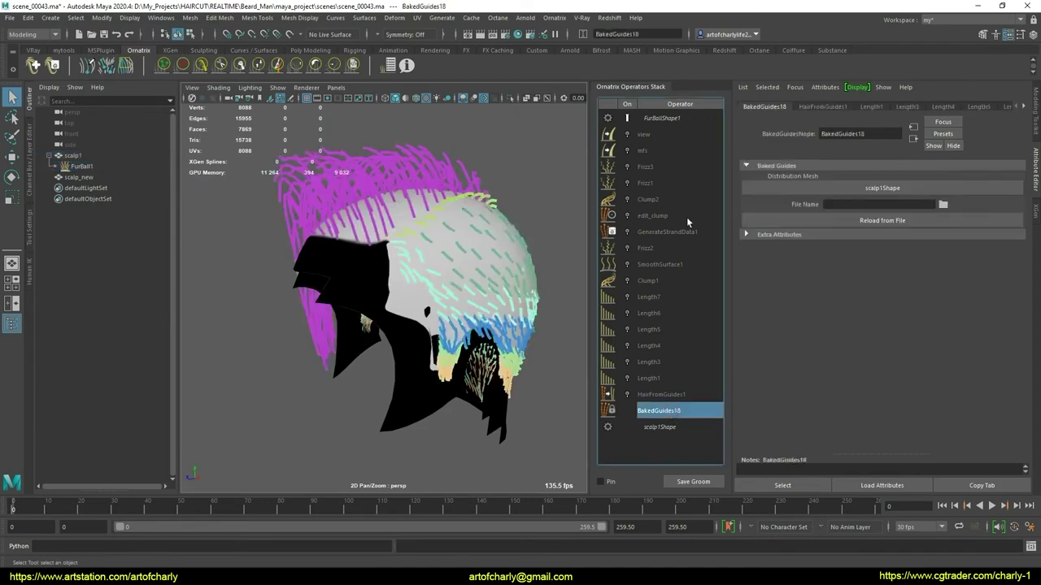
# Add a Ground Strands operator above BakedGuides18 with Ground Closest End turned off
pyautogui.click(555, 18)
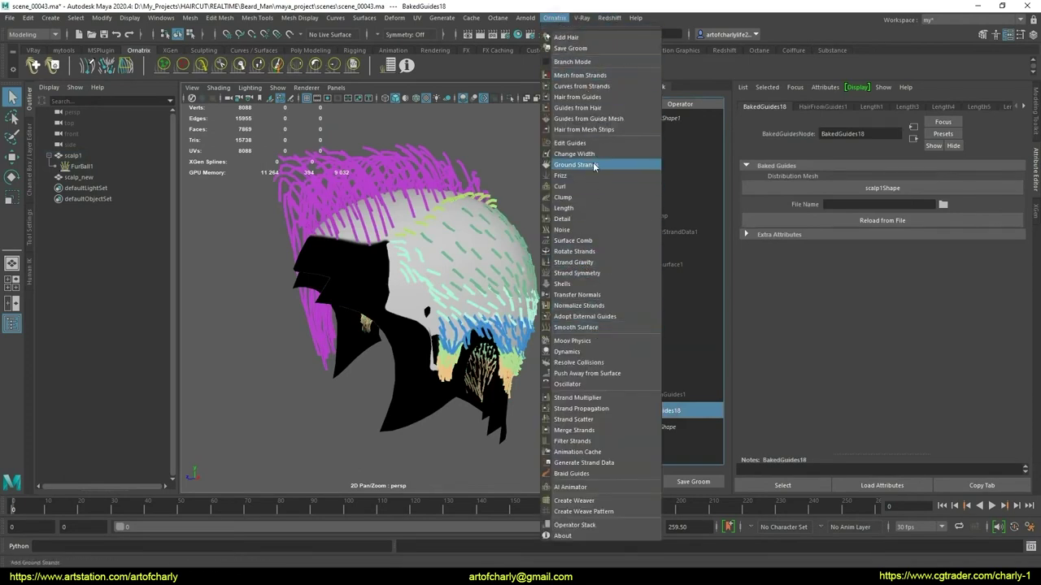
pyautogui.click(575, 165)
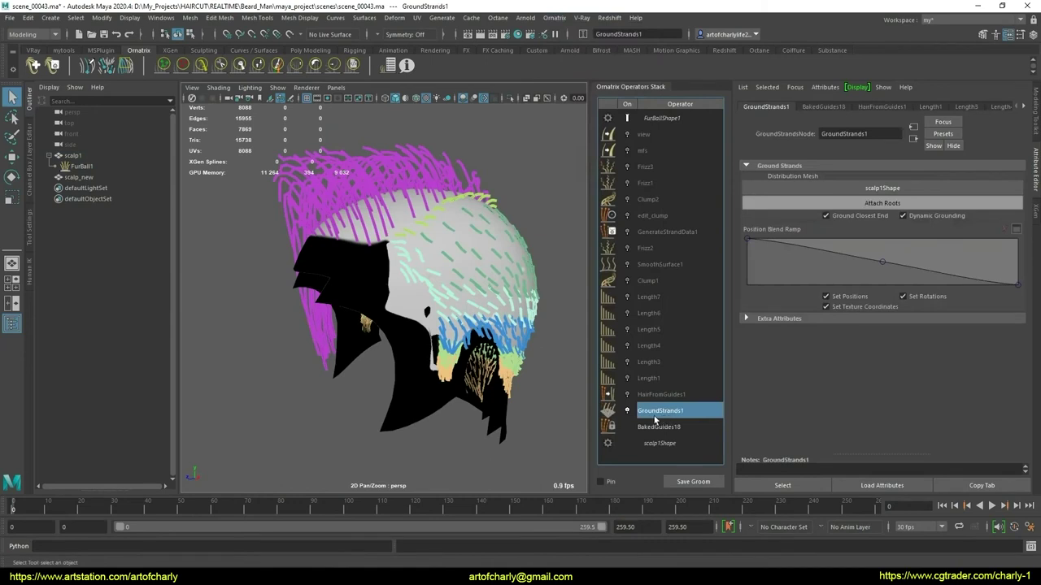
pyautogui.click(826, 215)
pyautogui.scroll(2, 410, 277)
pyautogui.scroll(1, 444, 264)
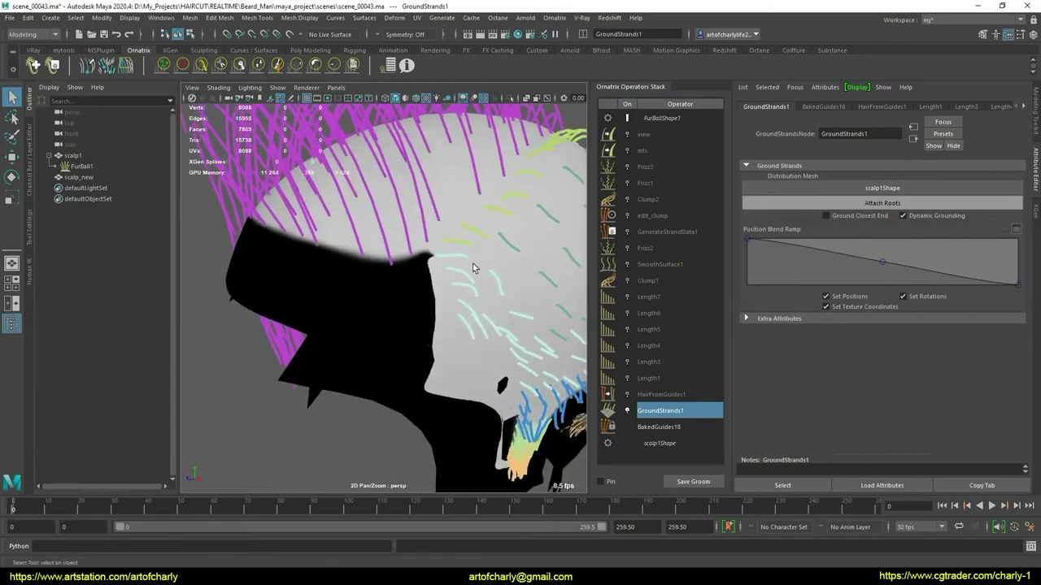
pyautogui.scroll(2, 443, 264)
pyautogui.scroll(2, 390, 338)
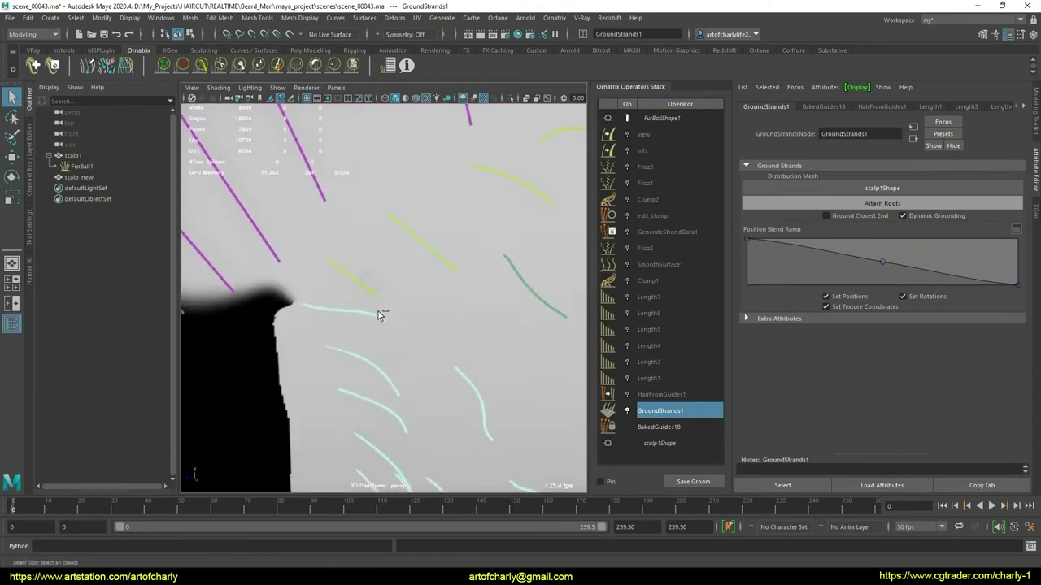
pyautogui.moveTo(305, 296); pyautogui.dragTo(296, 298)
pyautogui.moveTo(369, 311); pyautogui.dragTo(391, 329)
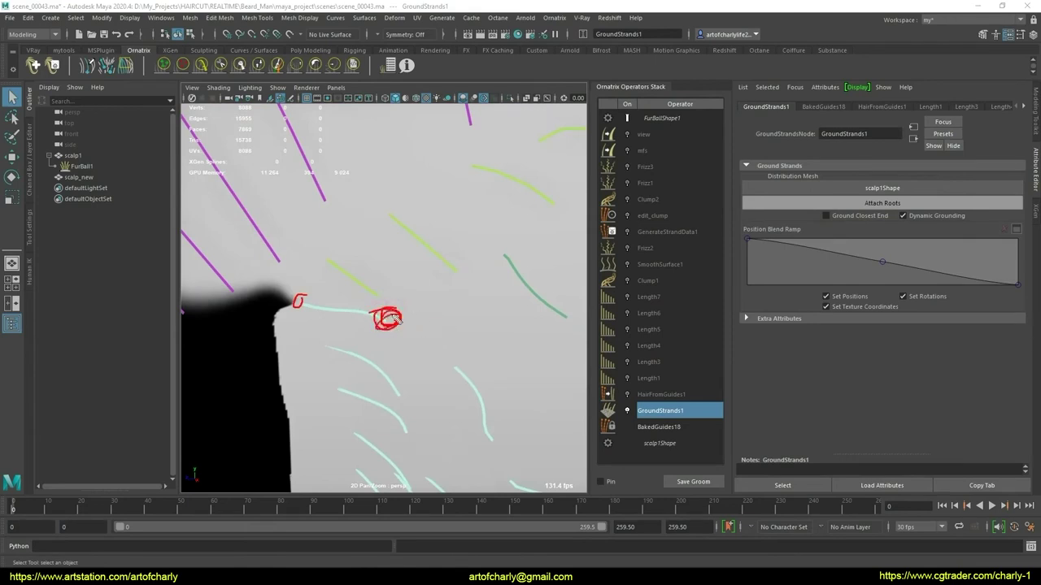
pyautogui.scroll(-5, 366, 361)
pyautogui.keyDown('alt'); pyautogui.moveTo(448, 194); pyautogui.dragTo(858, 219); pyautogui.keyUp('alt')
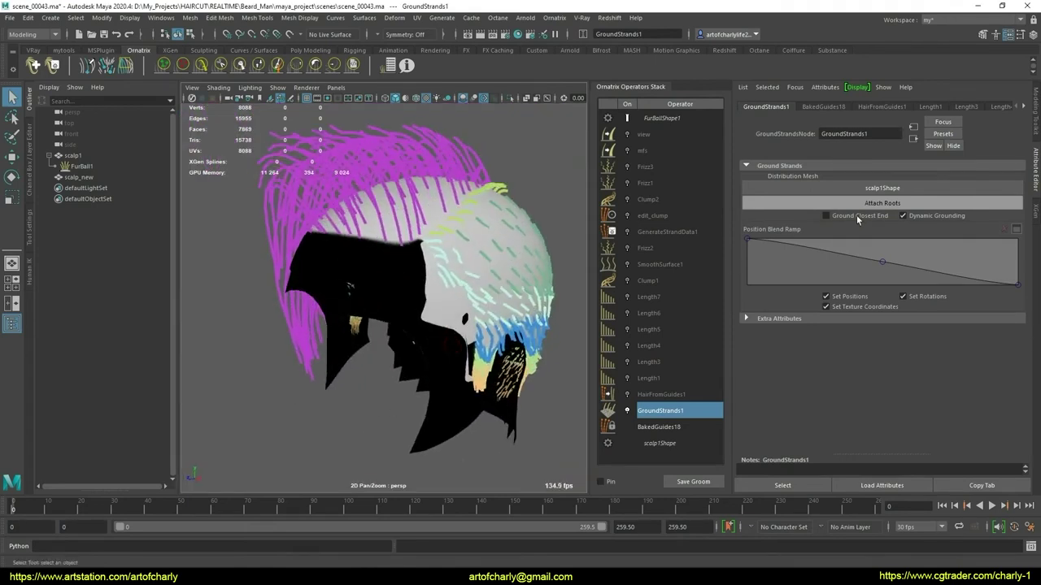
pyautogui.moveTo(456, 333)
pyautogui.keyDown('alt'); pyautogui.mouseDown()
pyautogui.moveTo(422, 326)
pyautogui.moveTo(438, 332)
pyautogui.moveTo(497, 419)
pyautogui.mouseUp(); pyautogui.keyUp('alt')
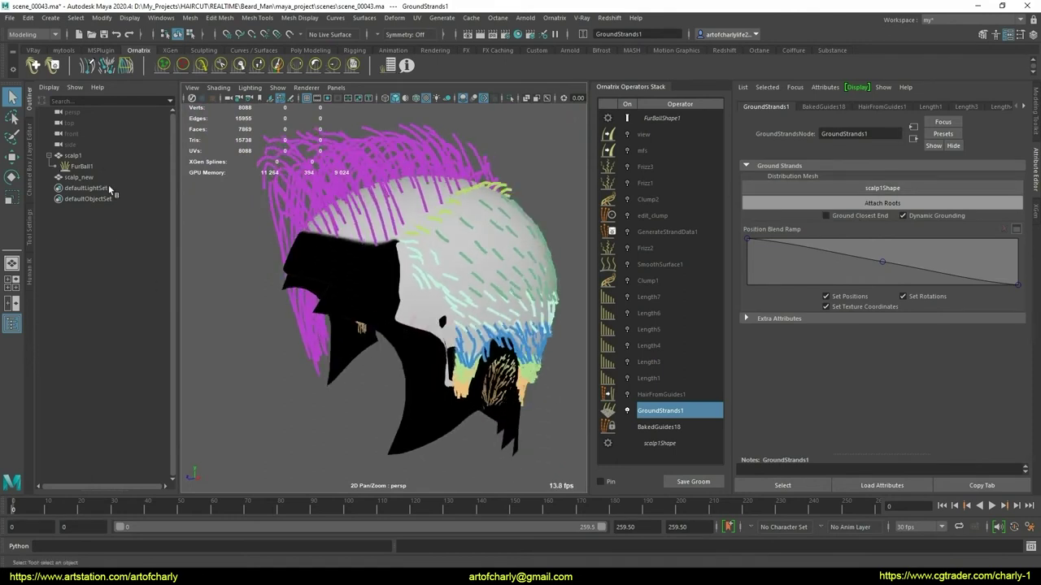
pyautogui.keyDown('alt'); pyautogui.moveTo(337, 249); pyautogui.dragTo(348, 290); pyautogui.keyUp('alt')
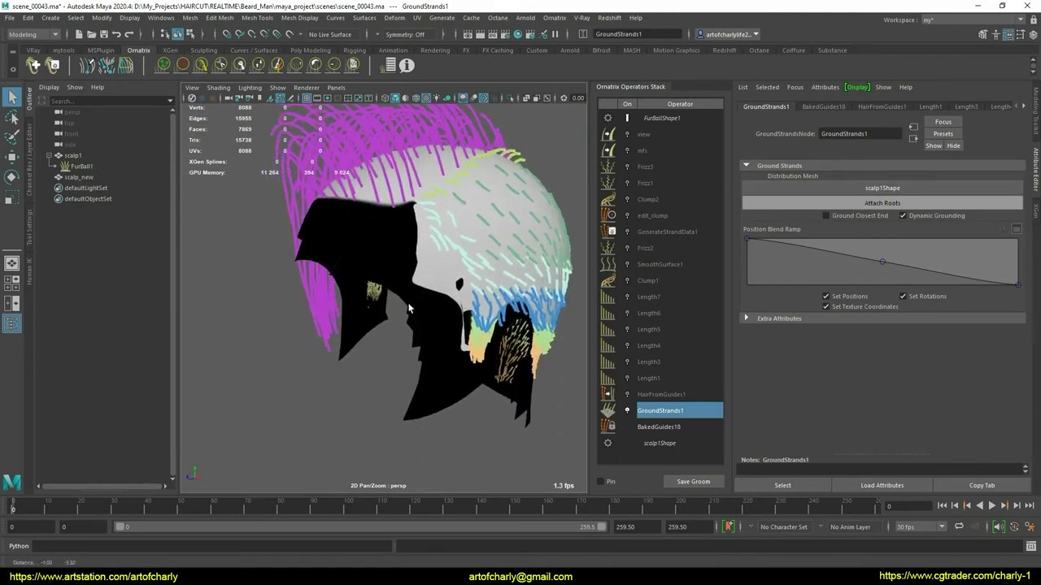
# Set GroundStrands1's distribution mesh to scalp_new
pyautogui.click(859, 192)
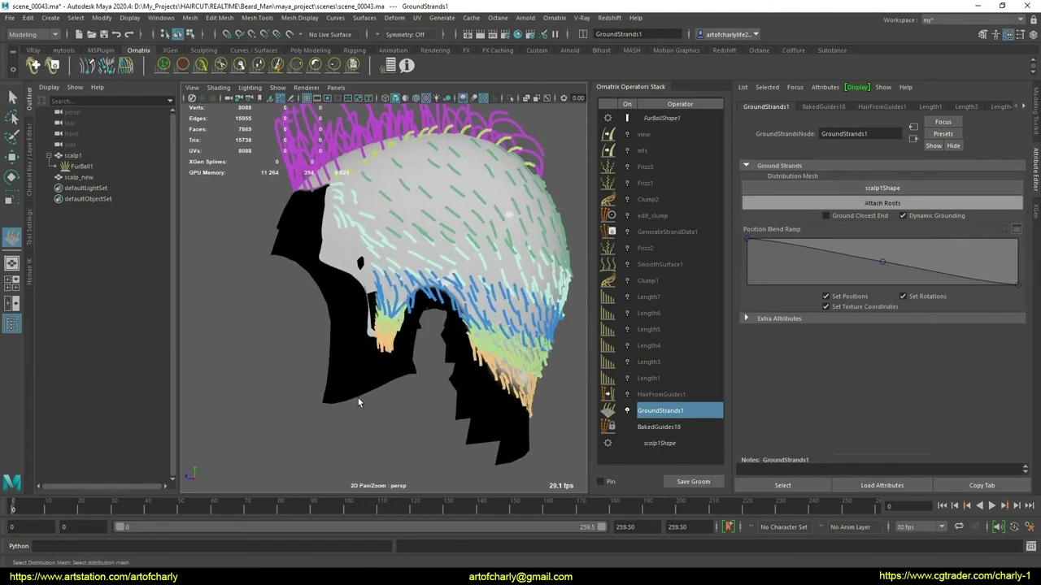
pyautogui.click(340, 392)
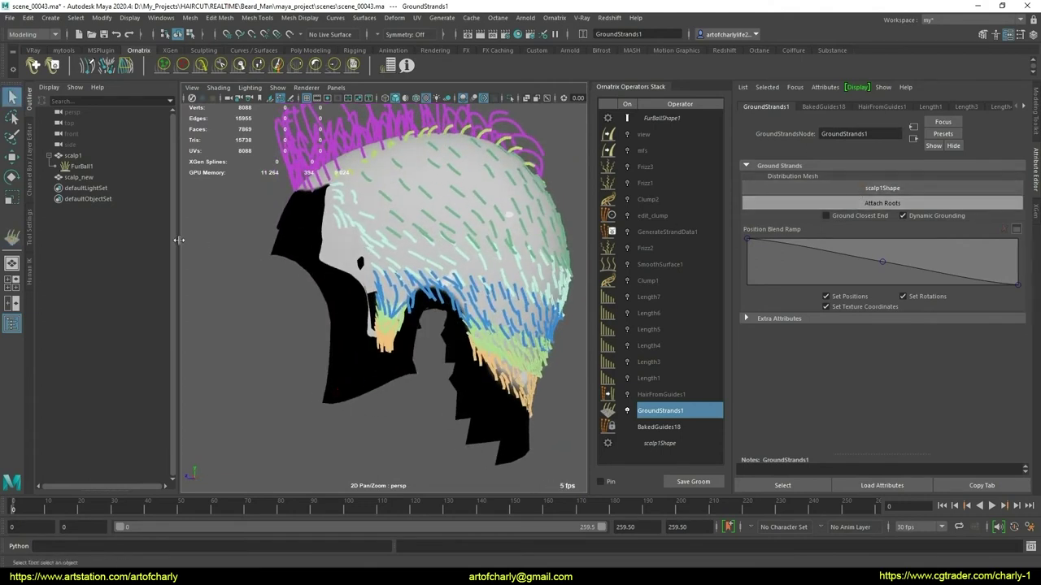
pyautogui.click(869, 191)
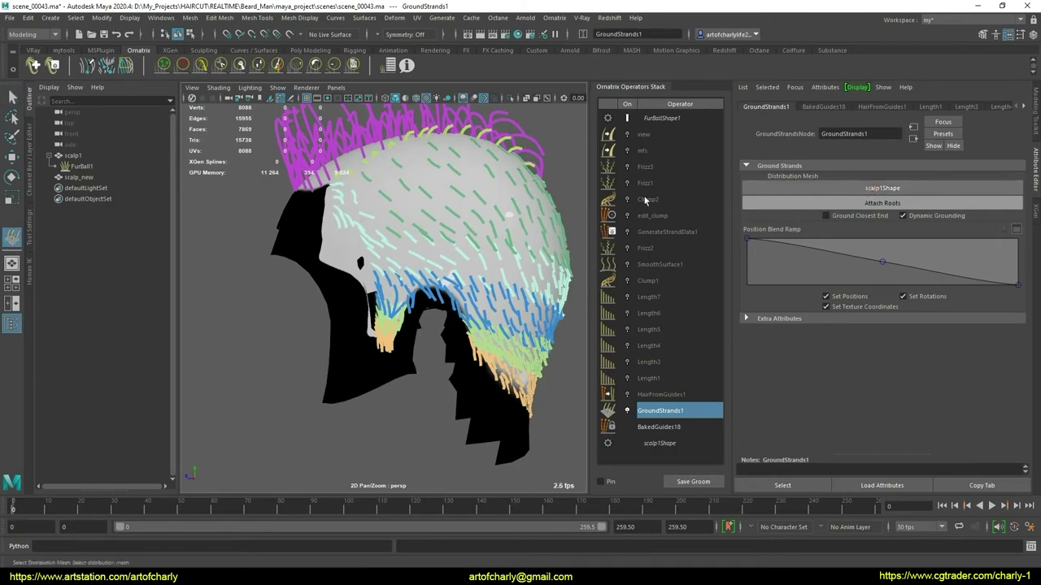
pyautogui.click(79, 178)
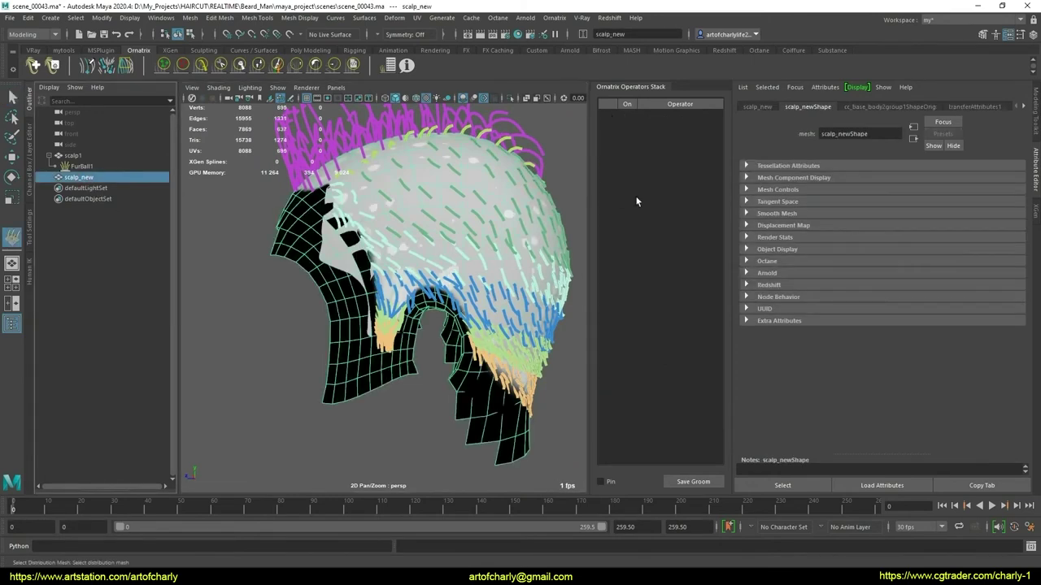
# Show the Channel Box and layer list, make layer1 selectable, and select scalp_new
pyautogui.click(423, 383)
pyautogui.click(322, 260)
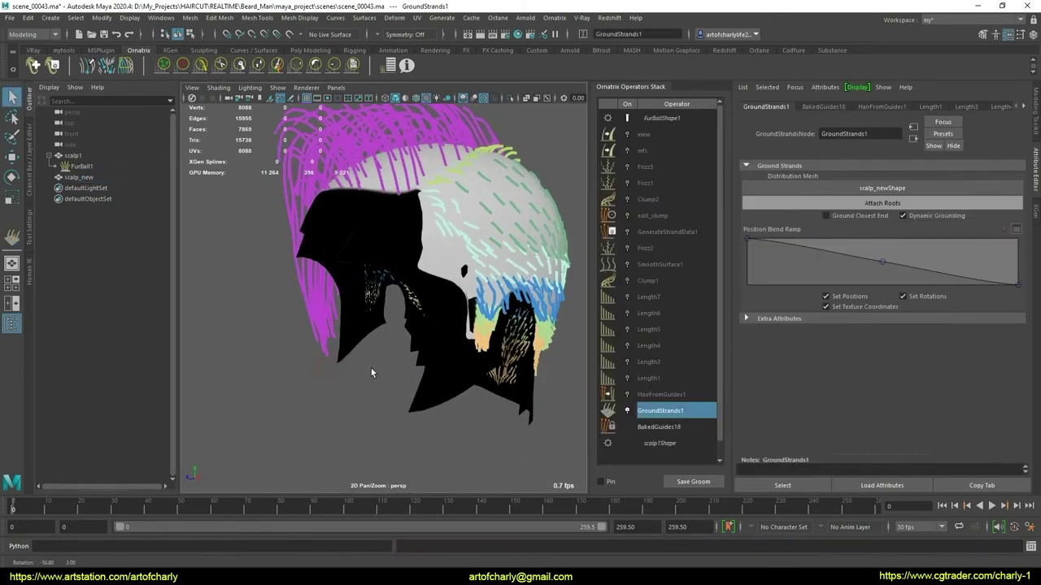
pyautogui.click(31, 233)
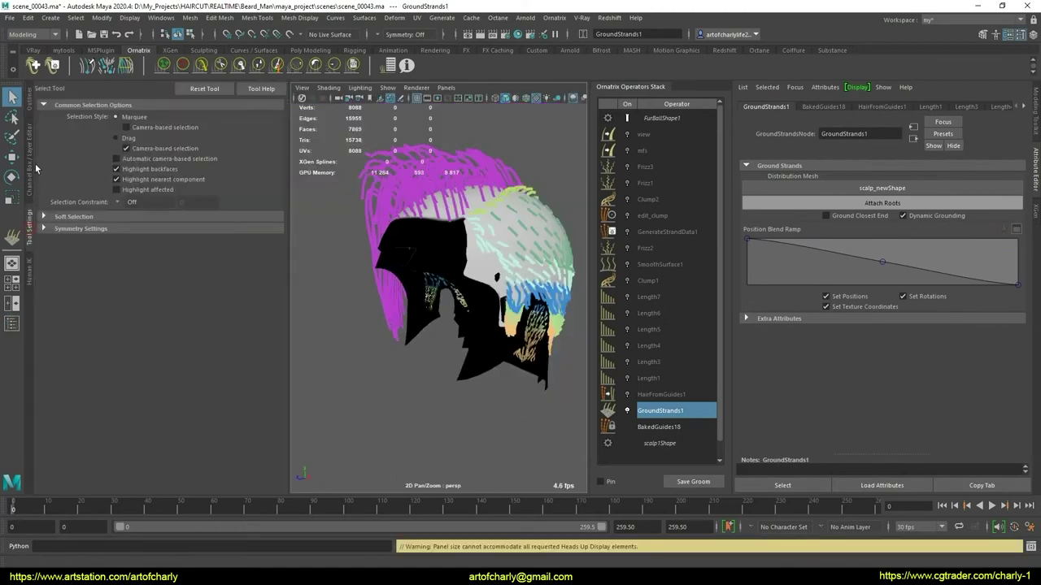
pyautogui.click(35, 168)
pyautogui.click(63, 429)
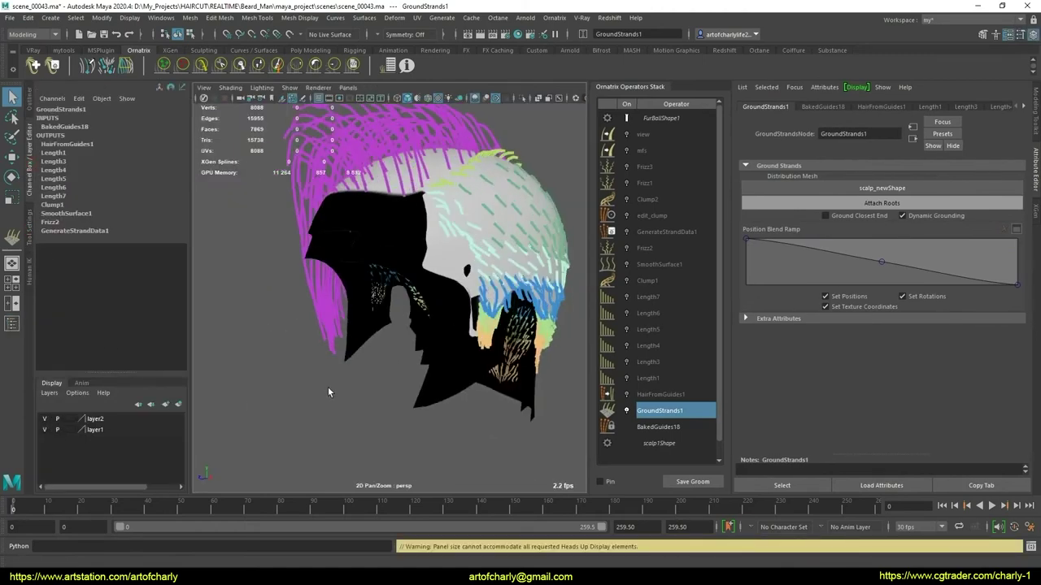
pyautogui.click(429, 403)
pyautogui.keyDown('alt'); pyautogui.moveTo(444, 426); pyautogui.dragTo(393, 400); pyautogui.keyUp('alt')
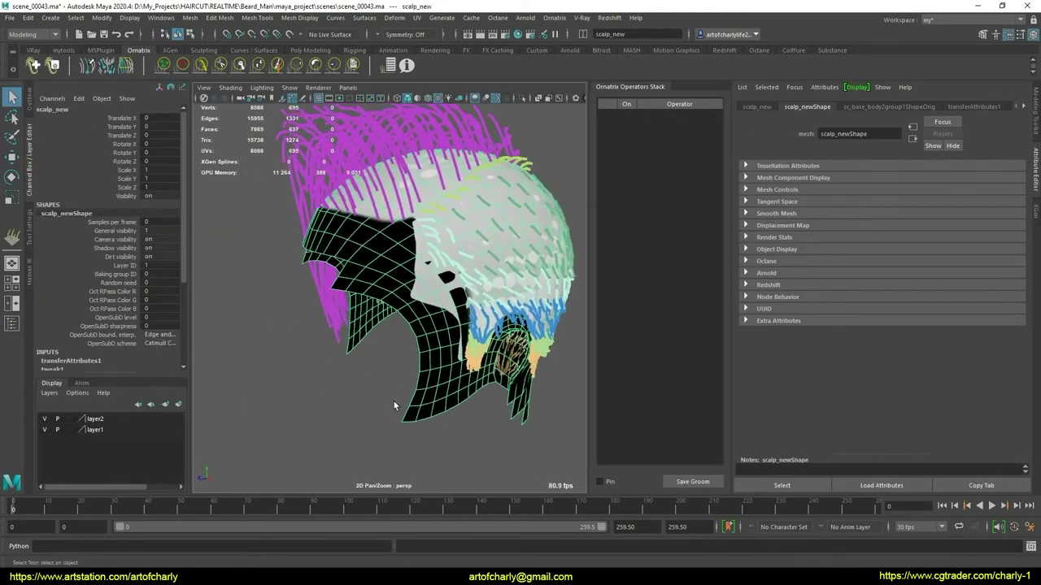
pyautogui.keyDown('alt'); pyautogui.moveTo(465, 301); pyautogui.dragTo(488, 300); pyautogui.keyUp('alt')
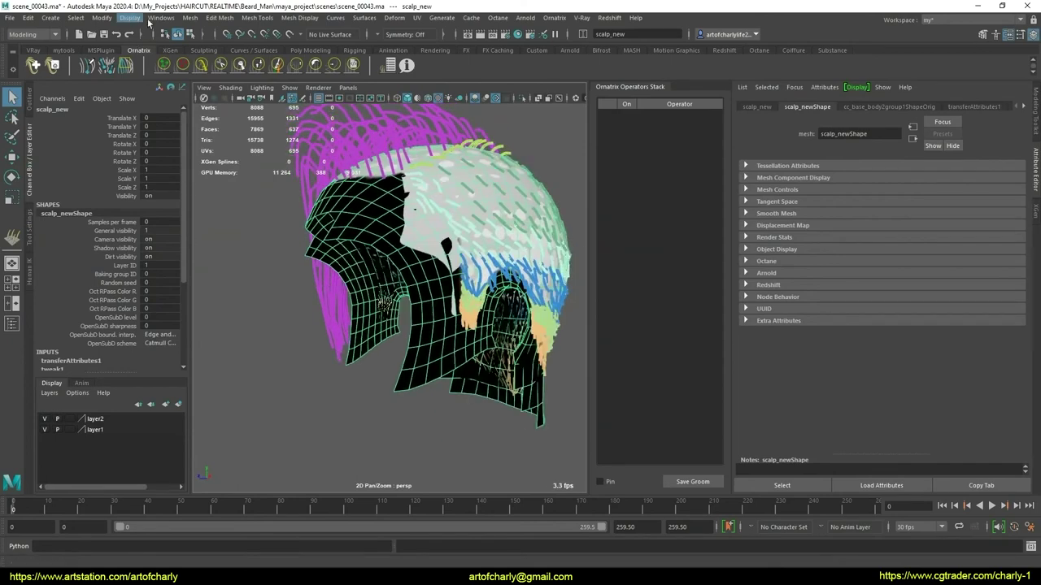
pyautogui.click(45, 20)
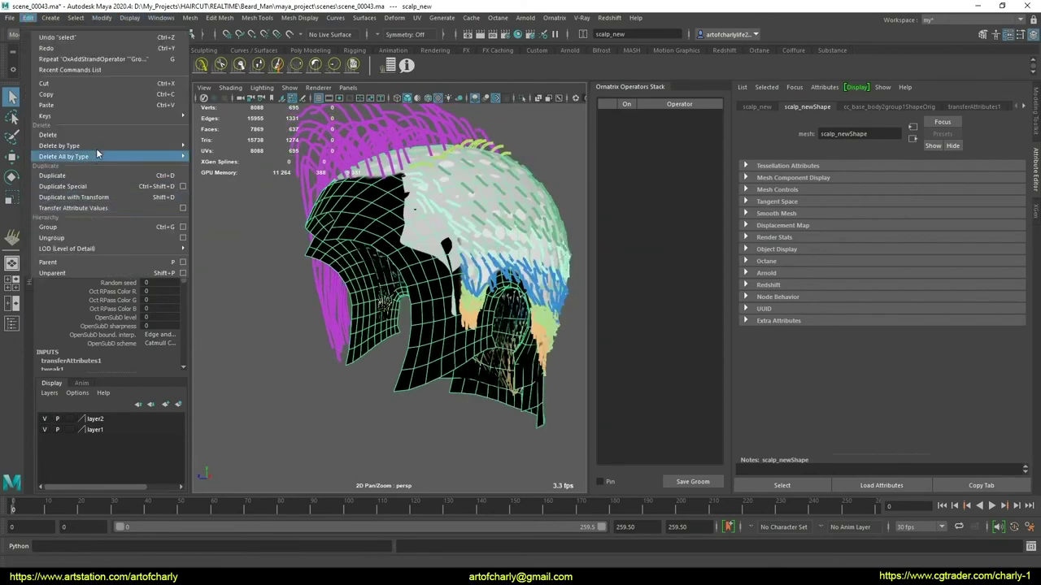
# Freeze scalp_new's transformations with Modify > Freeze Transformations
pyautogui.click(244, 146)
pyautogui.click(37, 18)
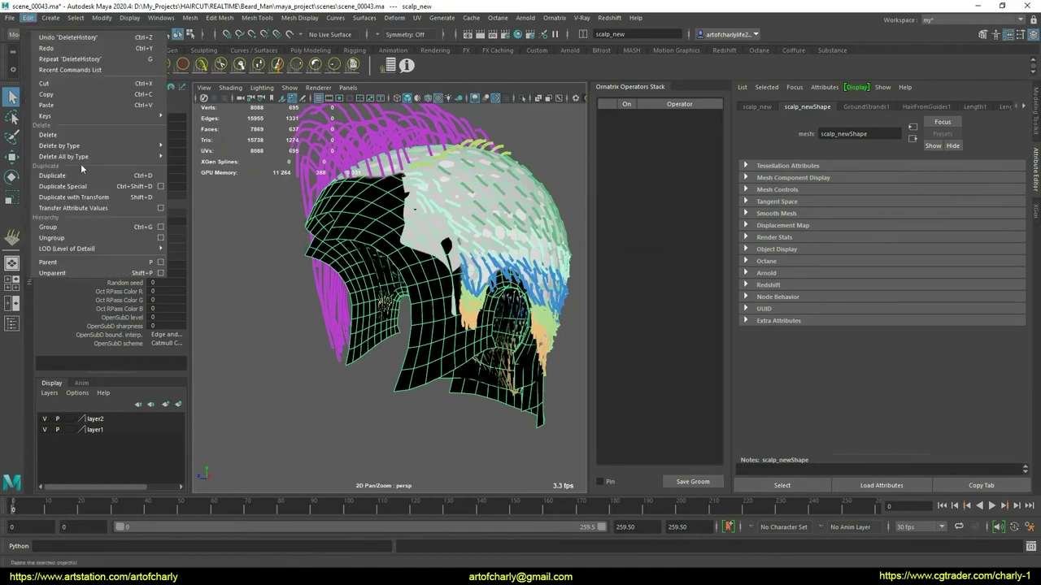
pyautogui.click(107, 18)
pyautogui.click(105, 18)
pyautogui.click(104, 18)
pyautogui.click(134, 75)
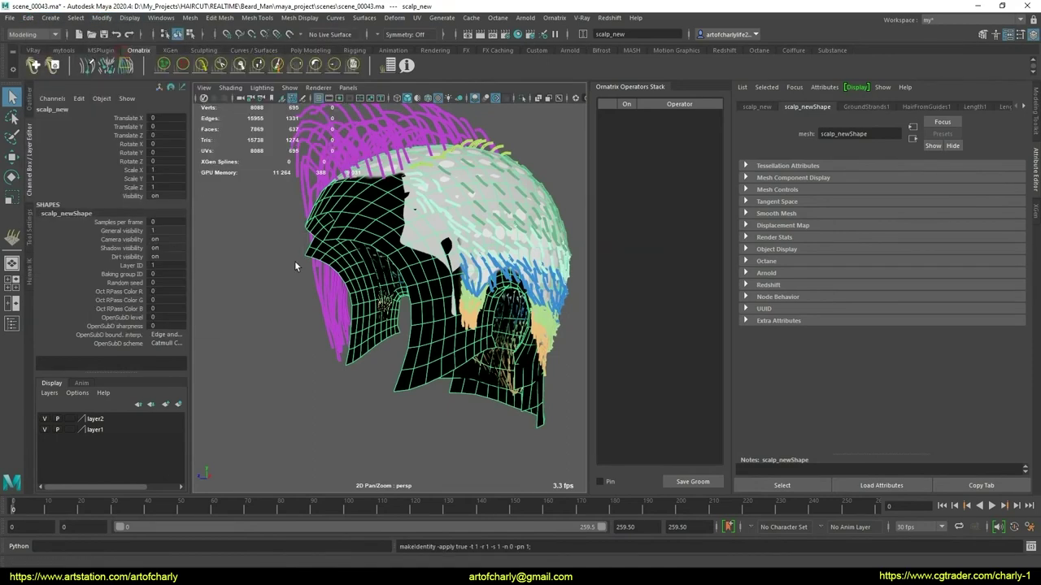
pyautogui.keyDown('alt'); pyautogui.moveTo(295, 260); pyautogui.dragTo(306, 293); pyautogui.keyUp('alt')
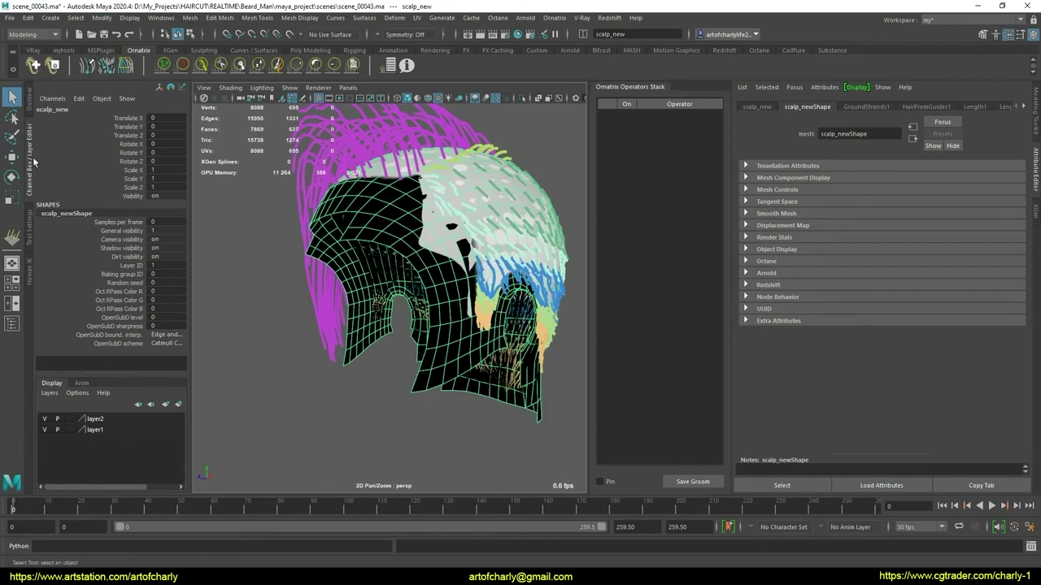
# On FurBall1's GroundStrands1 operator, toggle Attach Roots on and off several times
pyautogui.click(29, 115)
pyautogui.click(466, 149)
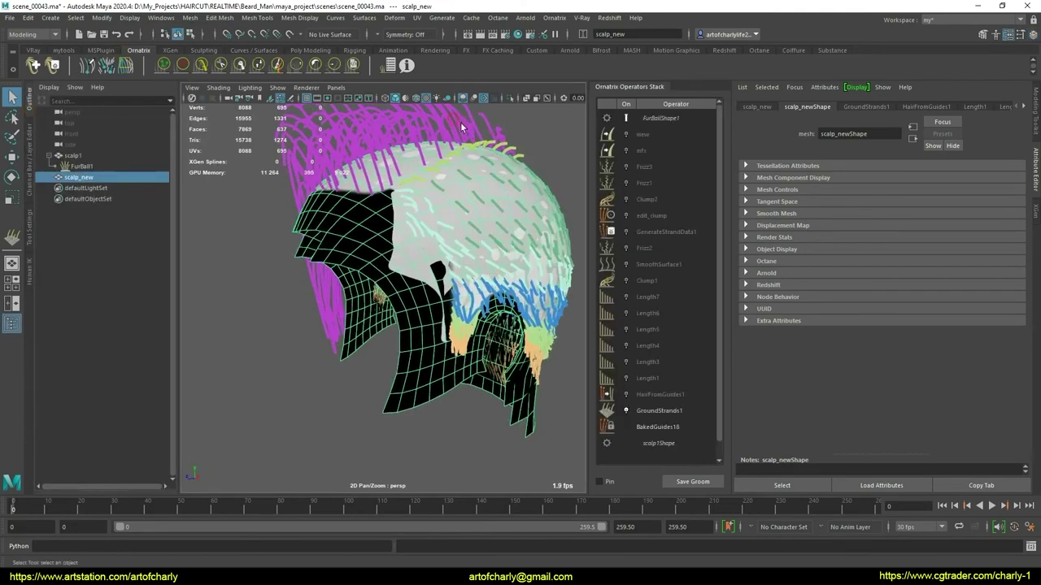
pyautogui.click(660, 411)
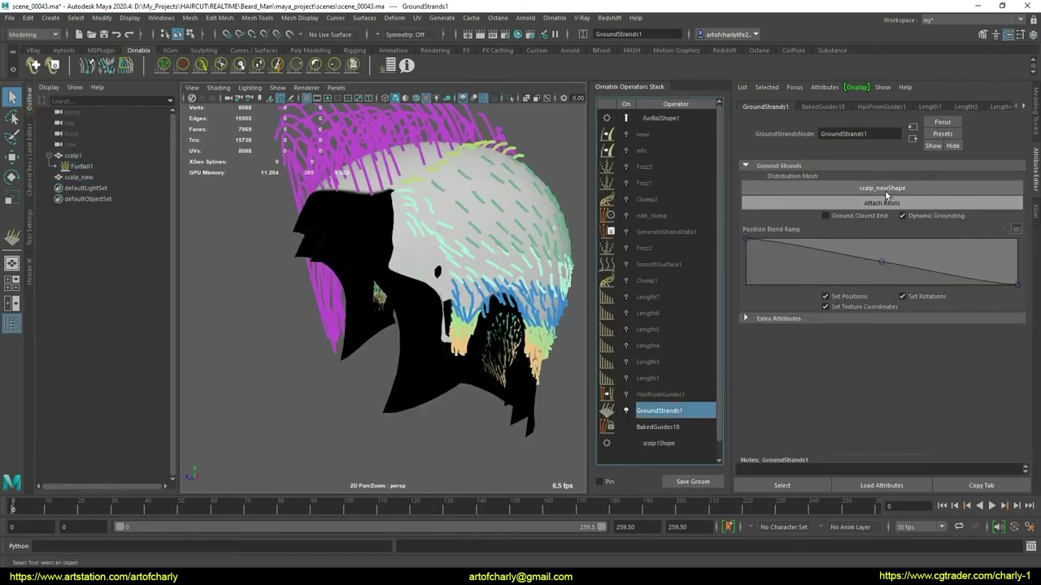
pyautogui.click(873, 200)
pyautogui.keyDown('alt'); pyautogui.moveTo(464, 326); pyautogui.dragTo(502, 330); pyautogui.keyUp('alt')
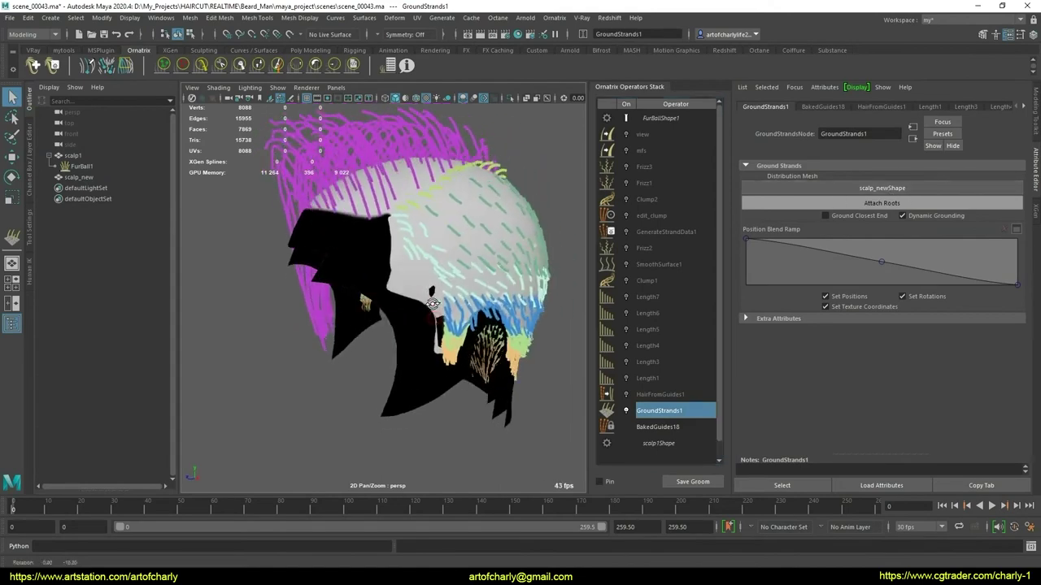
pyautogui.click(893, 203)
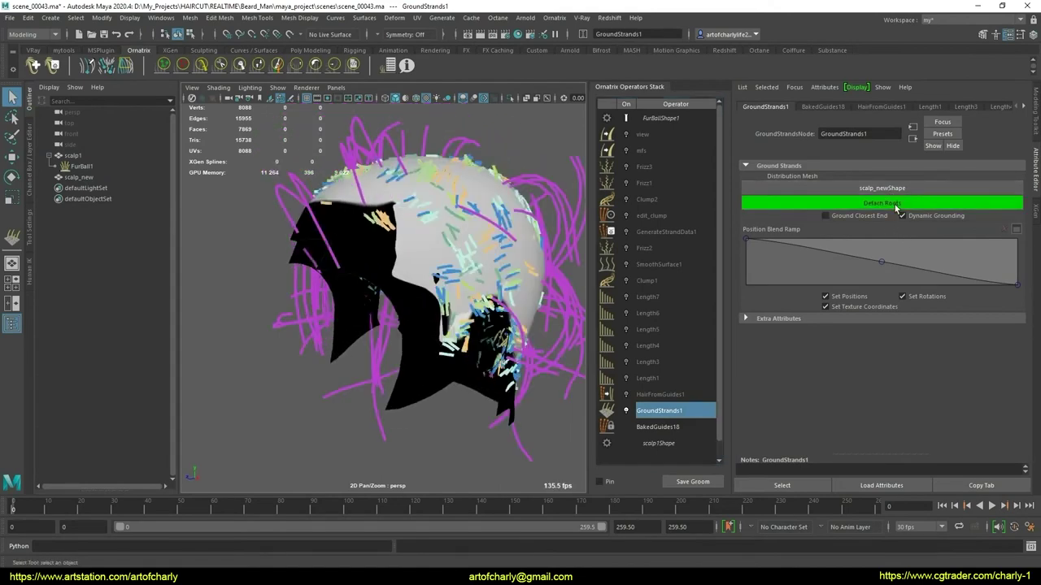
pyautogui.click(893, 203)
pyautogui.click(893, 204)
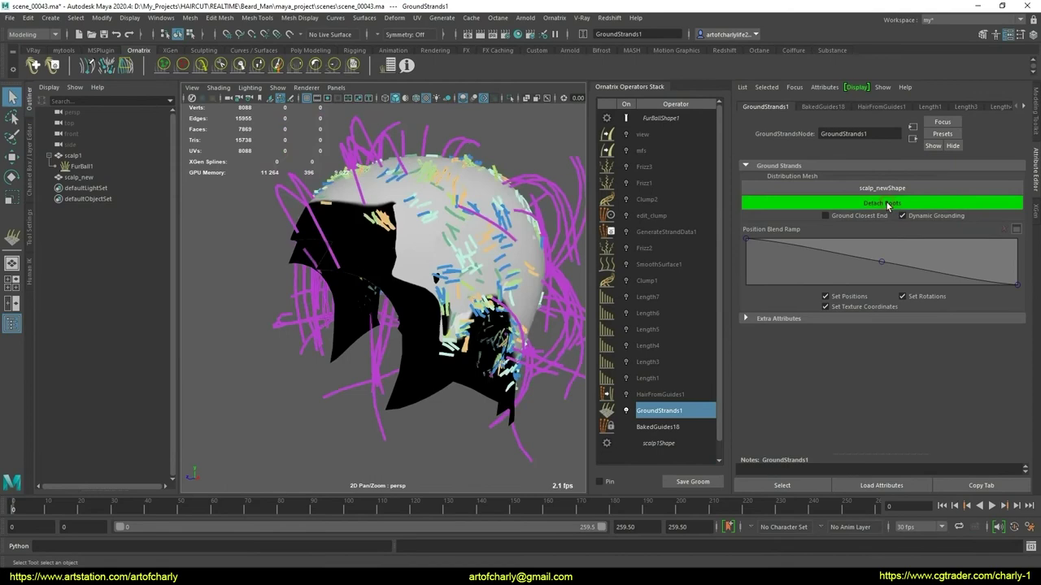
pyautogui.click(675, 402)
# Delete GroundStrands1 from the stack, then select BakedGuides18 and the scalp_new mesh
pyautogui.rightClick(665, 413)
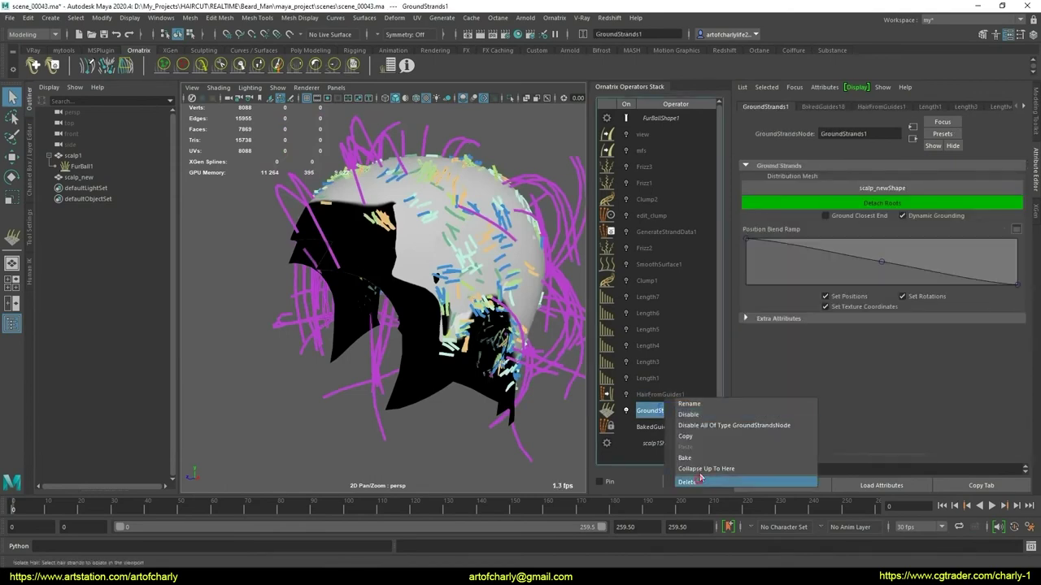
pyautogui.click(699, 481)
pyautogui.click(665, 412)
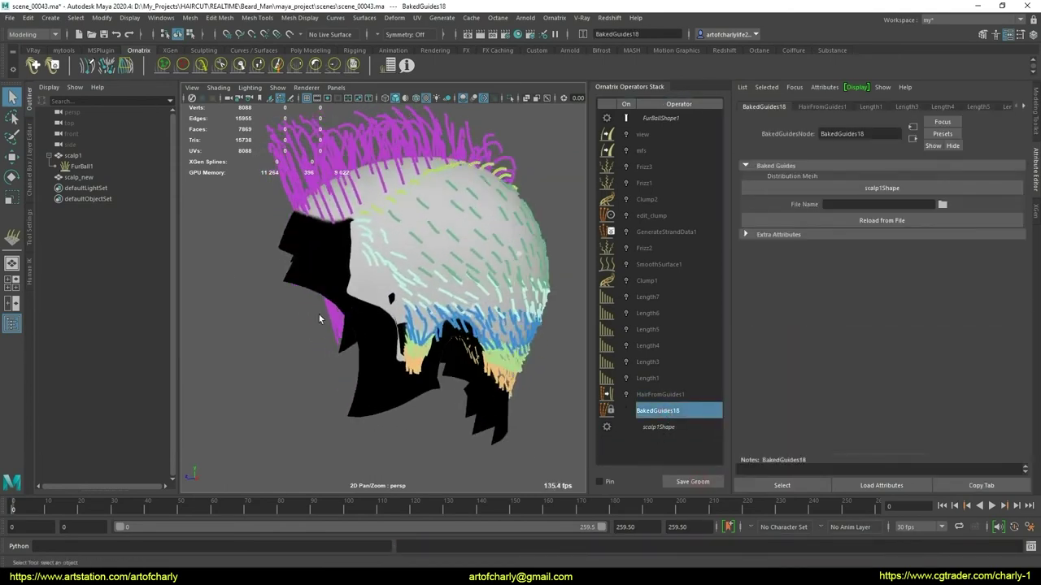
pyautogui.moveTo(318, 316)
pyautogui.keyDown('alt'); pyautogui.mouseDown()
pyautogui.moveTo(358, 331)
pyautogui.moveTo(416, 432)
pyautogui.mouseUp(); pyautogui.keyUp('alt')
pyautogui.click(416, 432)
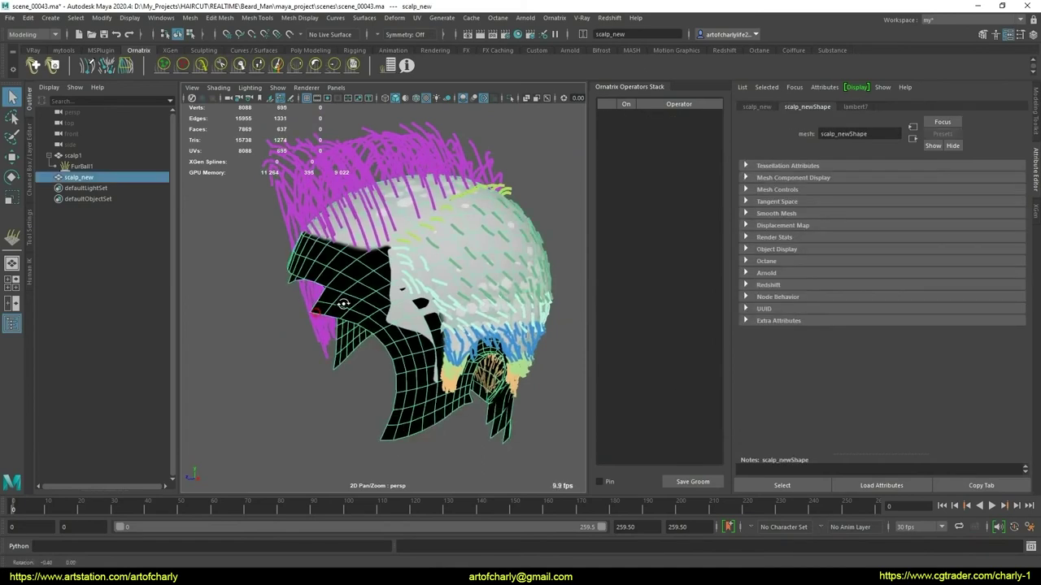
# Freeze scalp_new's transformations again
pyautogui.keyDown('alt'); pyautogui.moveTo(461, 316); pyautogui.dragTo(354, 393); pyautogui.keyUp('alt')
pyautogui.click(101, 17)
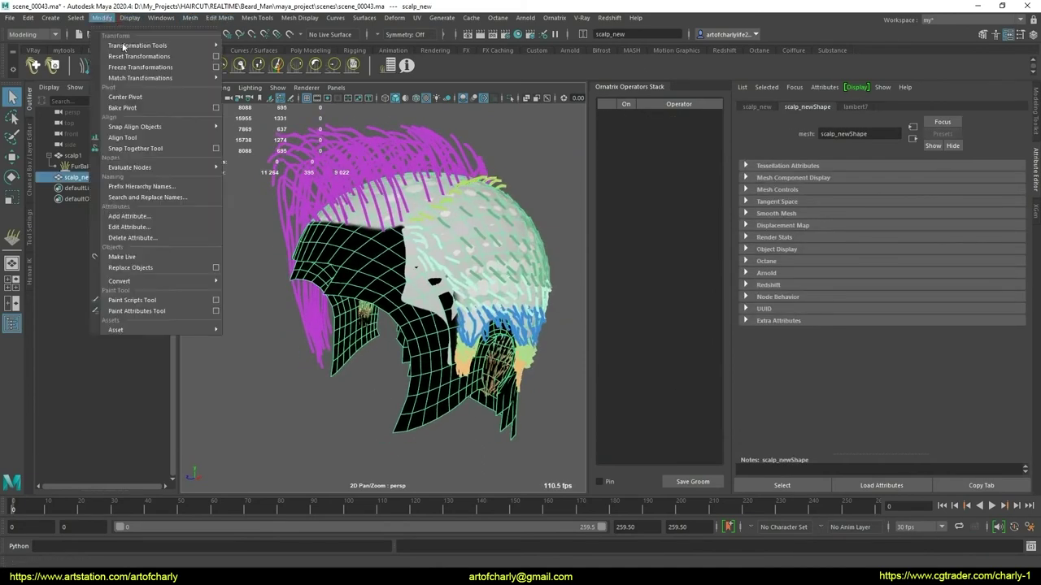
pyautogui.click(138, 67)
pyautogui.click(102, 18)
pyautogui.click(56, 42)
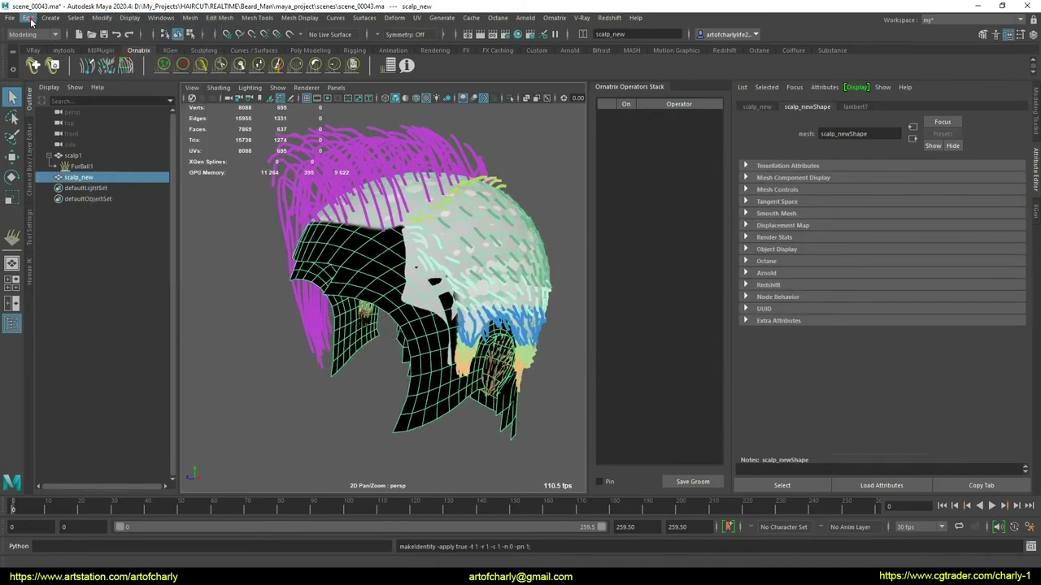
# Set scalp_newShape as BakedGuides18's distribution mesh on FurBall1 and check the regrown hair
pyautogui.click(29, 18)
pyautogui.click(212, 149)
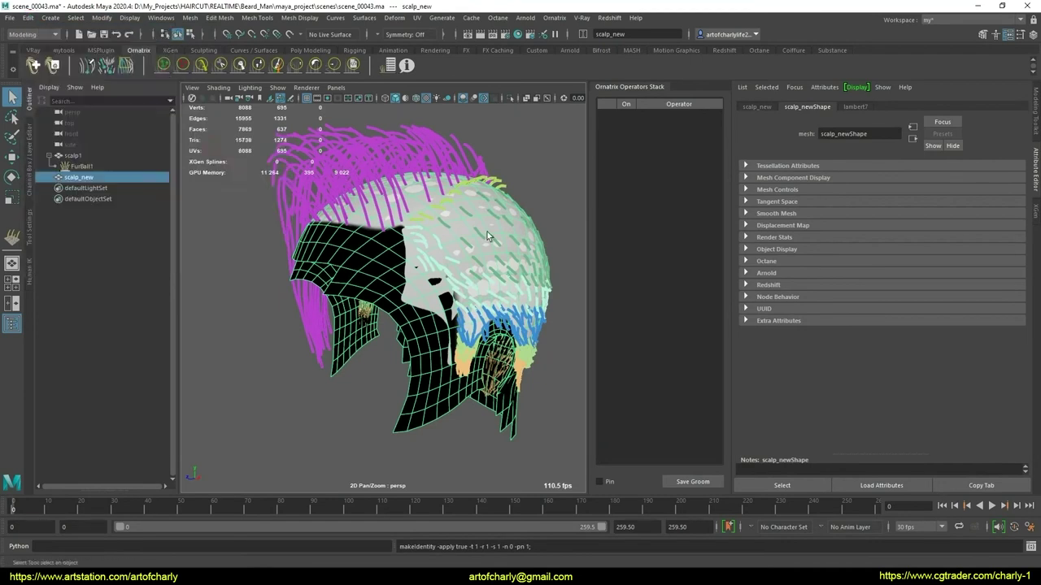
pyautogui.click(433, 140)
pyautogui.click(676, 416)
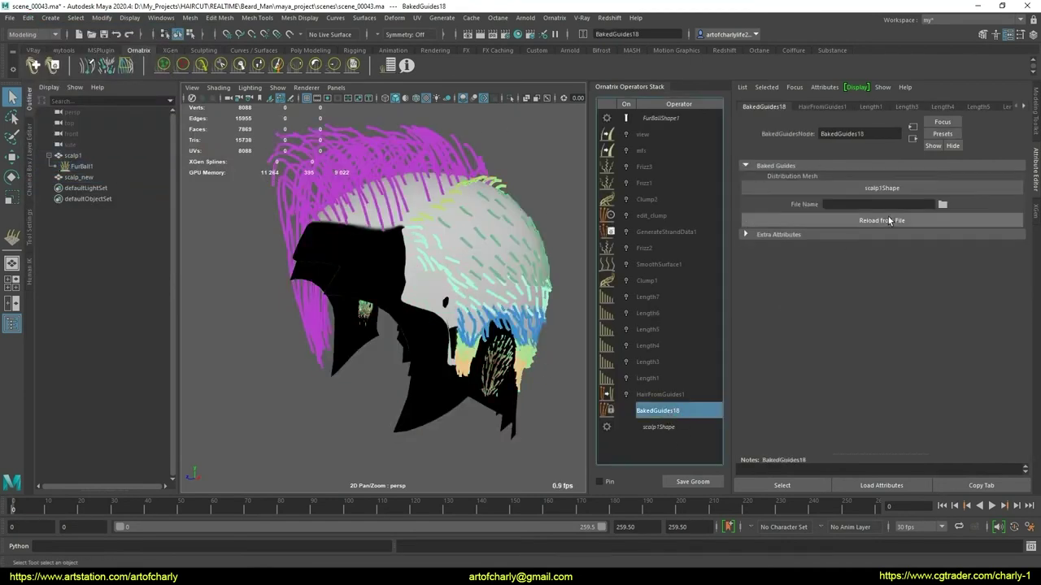
pyautogui.click(411, 421)
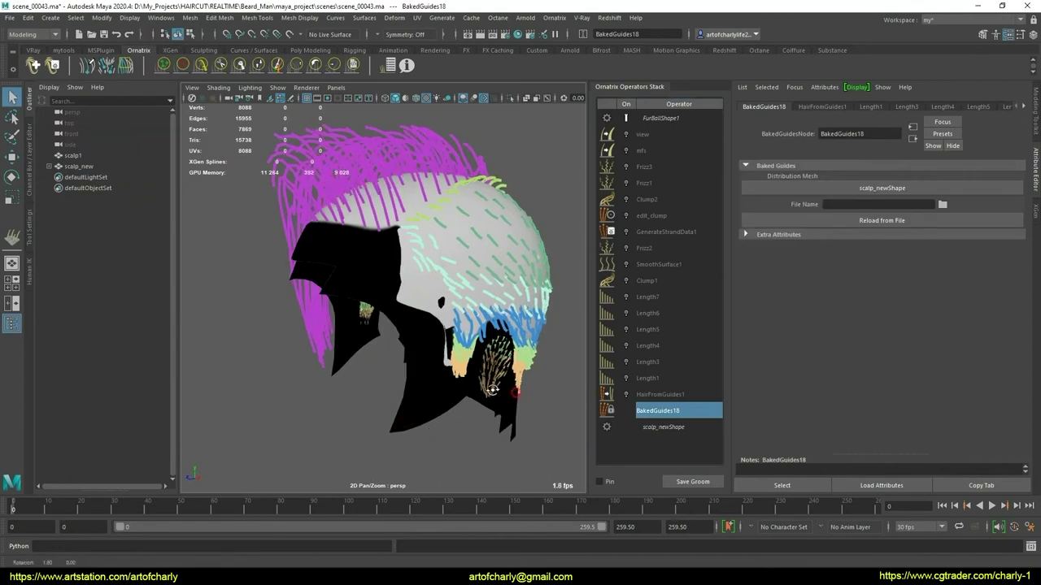
pyautogui.moveTo(307, 379)
pyautogui.keyDown('alt'); pyautogui.mouseDown()
pyautogui.moveTo(333, 349)
pyautogui.moveTo(391, 362)
pyautogui.mouseUp(); pyautogui.keyUp('alt')
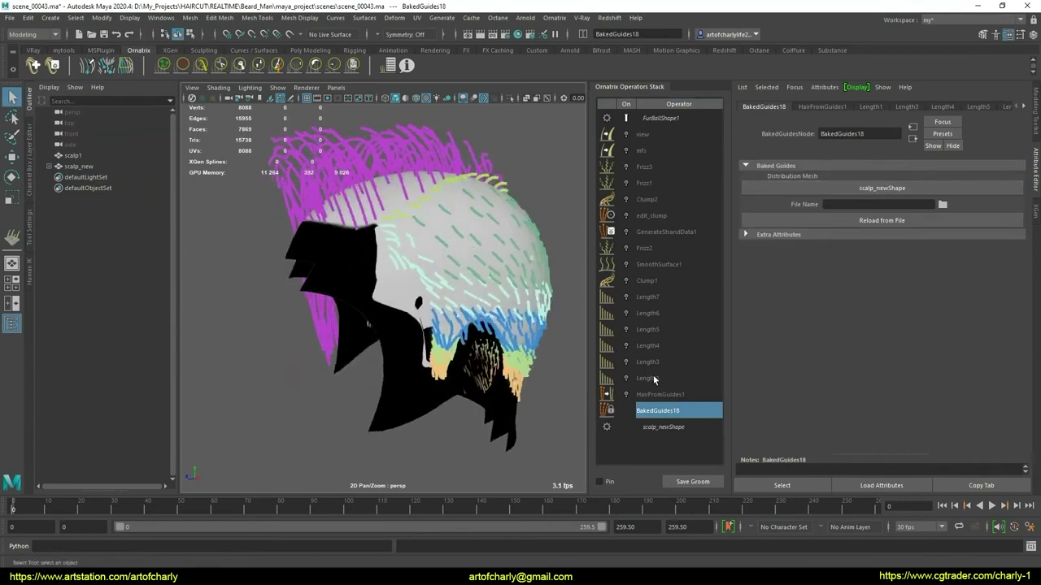
# Add a trial Edit Guides operator, inspect the guides, then delete it
pyautogui.click(554, 17)
pyautogui.click(591, 146)
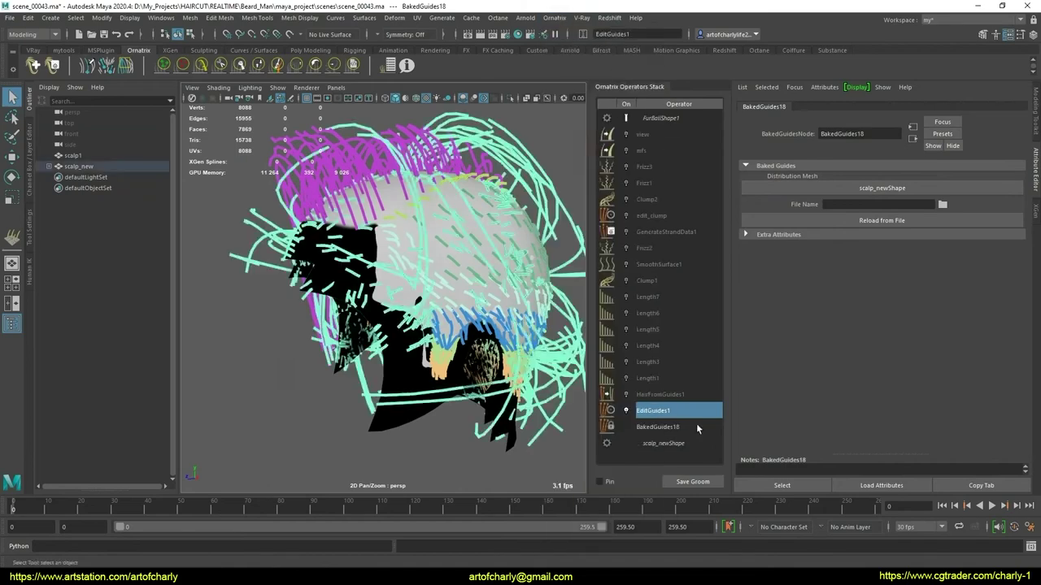
pyautogui.keyDown('alt'); pyautogui.moveTo(471, 335); pyautogui.dragTo(432, 190); pyautogui.keyUp('alt')
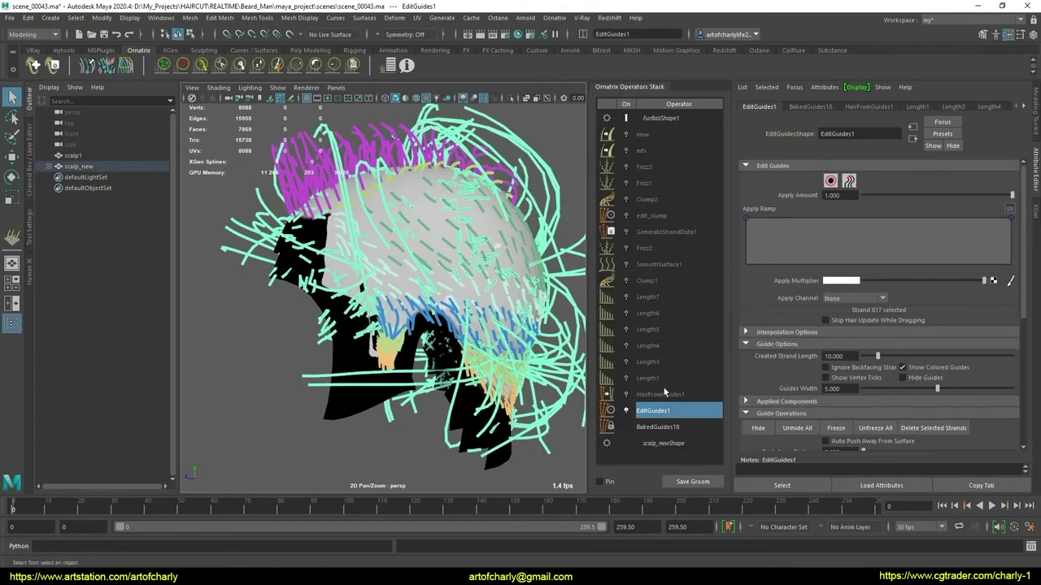
pyautogui.keyDown('alt'); pyautogui.moveTo(479, 350); pyautogui.dragTo(593, 400); pyautogui.keyUp('alt')
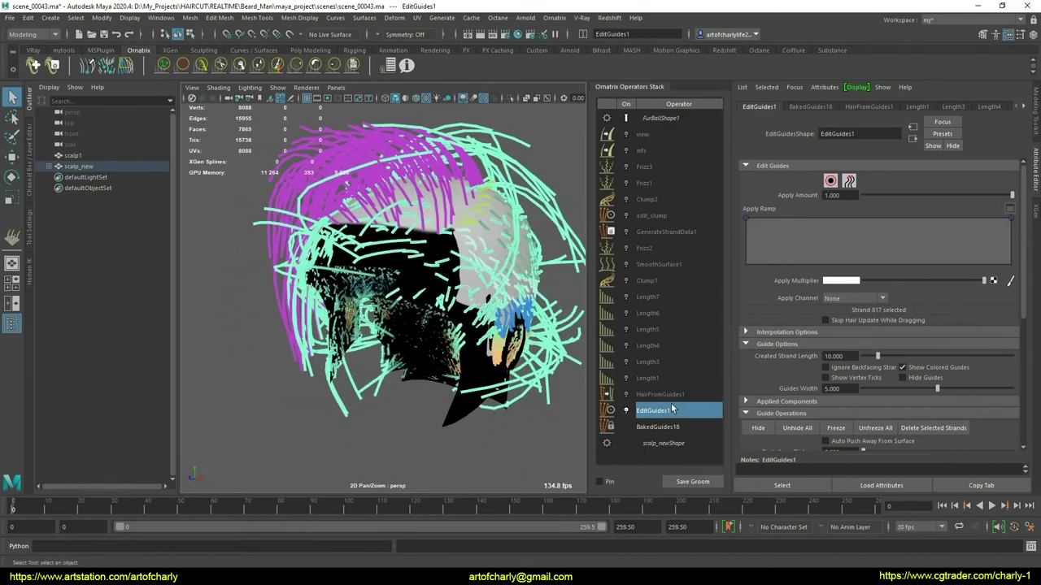
pyautogui.rightClick(671, 409)
pyautogui.click(716, 480)
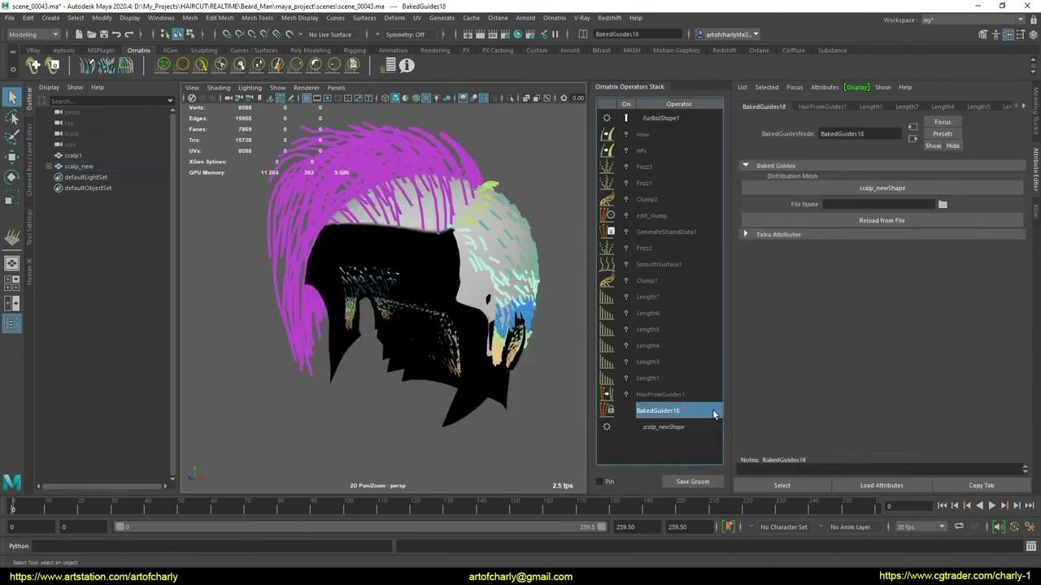
pyautogui.click(559, 17)
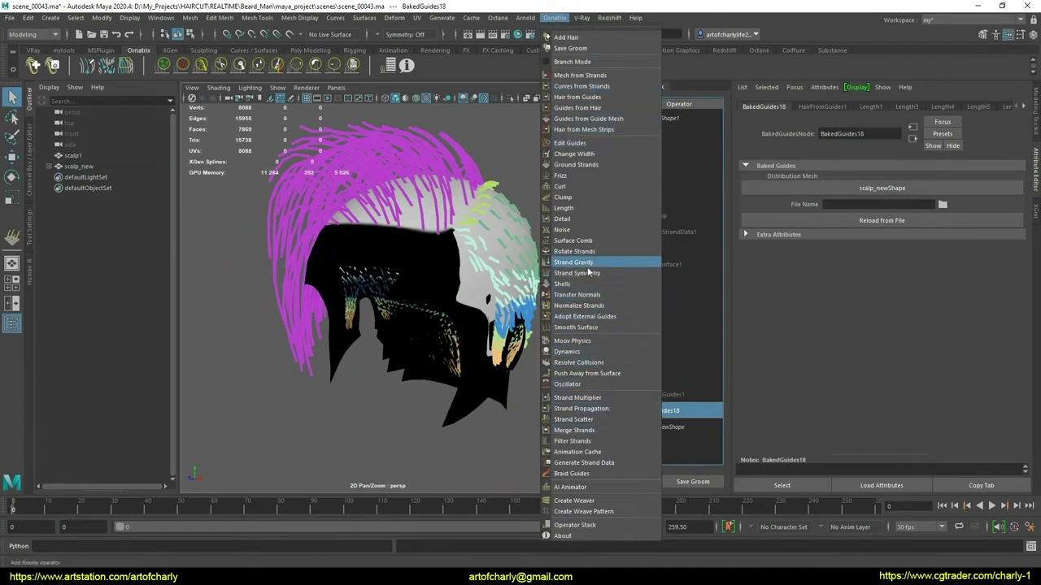
# Add a Ground Strands operator with Attach Roots on and Ground Closest End off
pyautogui.click(575, 165)
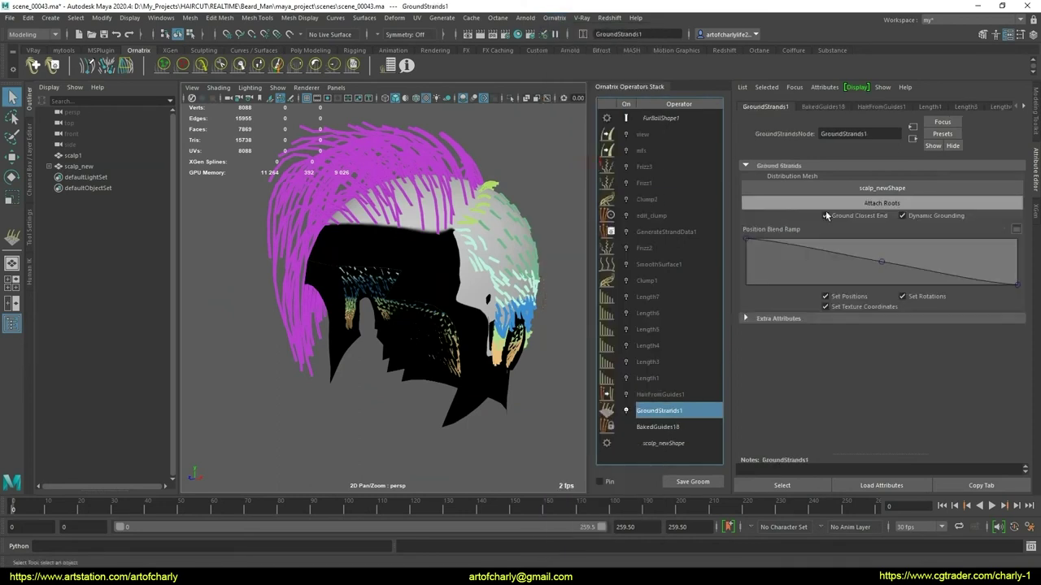
pyautogui.click(879, 203)
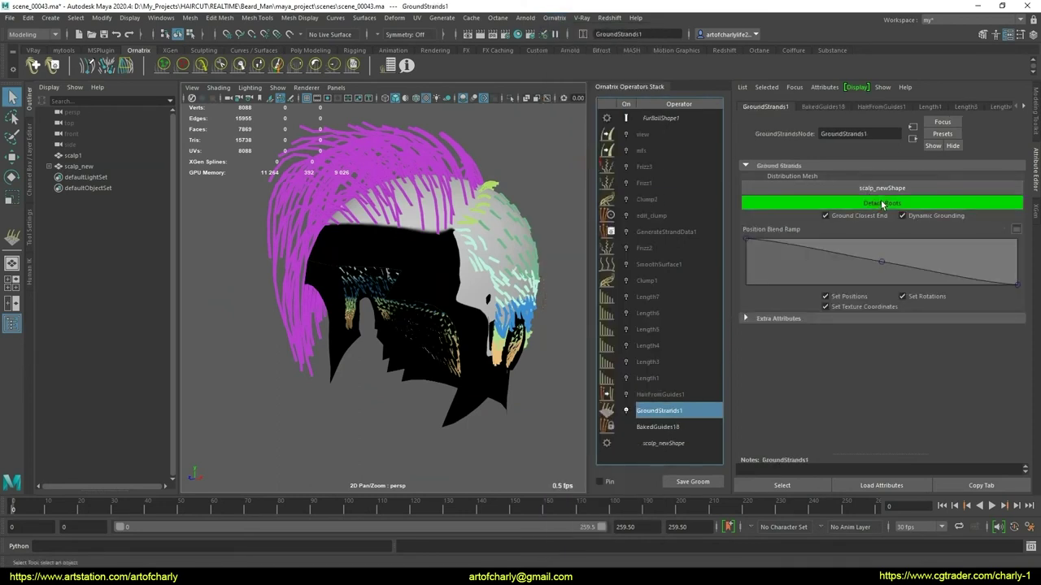
pyautogui.click(882, 204)
pyautogui.click(825, 215)
pyautogui.click(850, 203)
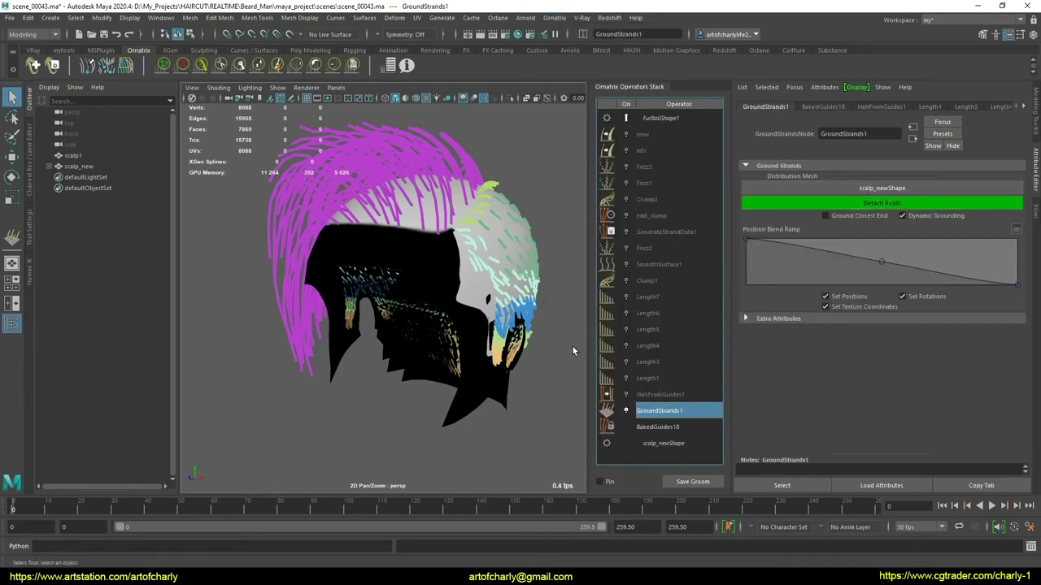
# Add an Edit Guides operator and hide the rendered hair to view only guides
pyautogui.click(555, 17)
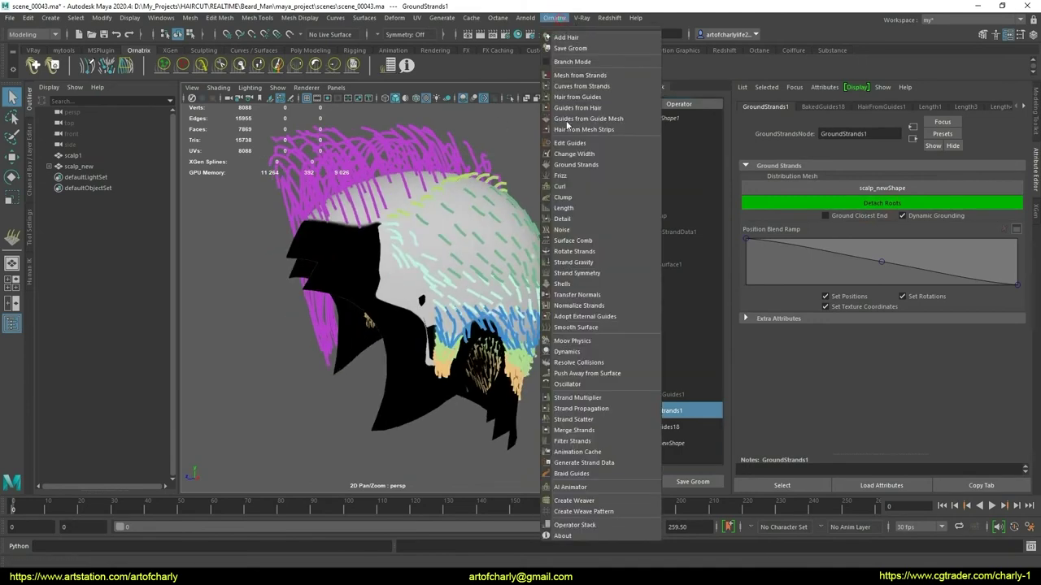
pyautogui.click(586, 145)
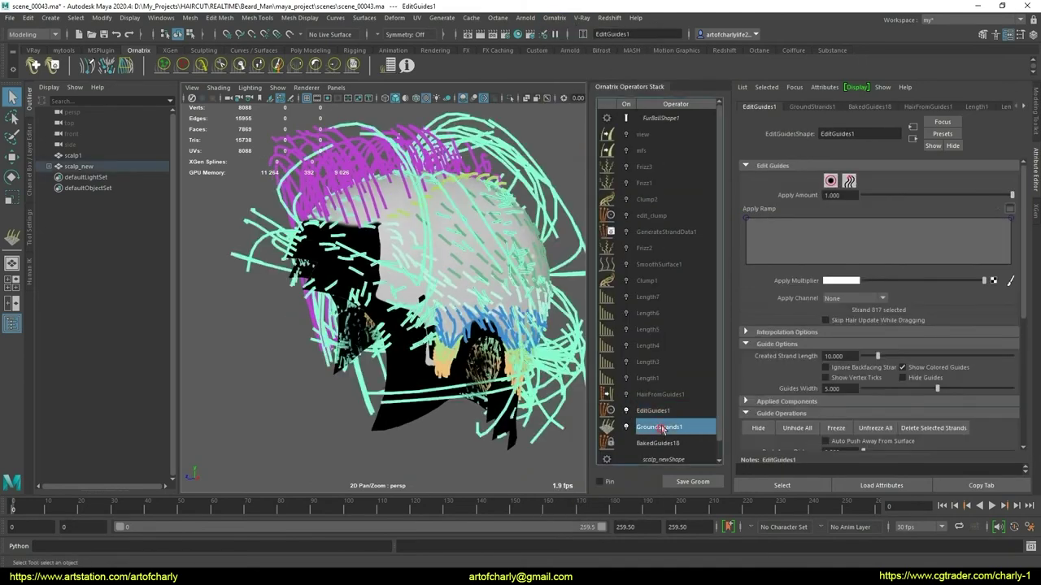
pyautogui.click(673, 410)
pyautogui.click(626, 118)
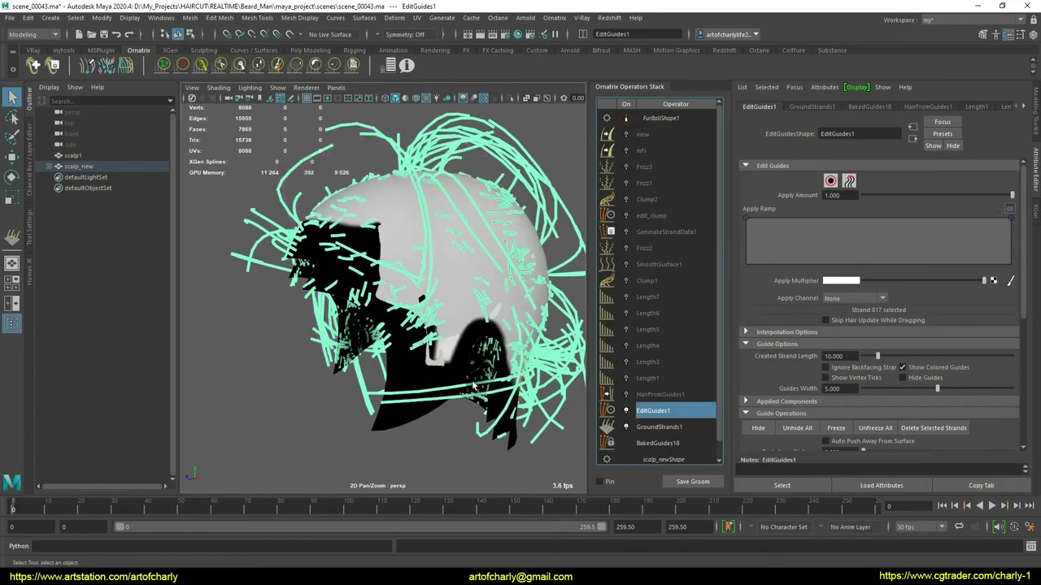
pyautogui.moveTo(504, 243)
pyautogui.keyDown('alt'); pyautogui.mouseDown()
pyautogui.moveTo(446, 301)
pyautogui.moveTo(488, 277)
pyautogui.mouseUp(); pyautogui.keyUp('alt')
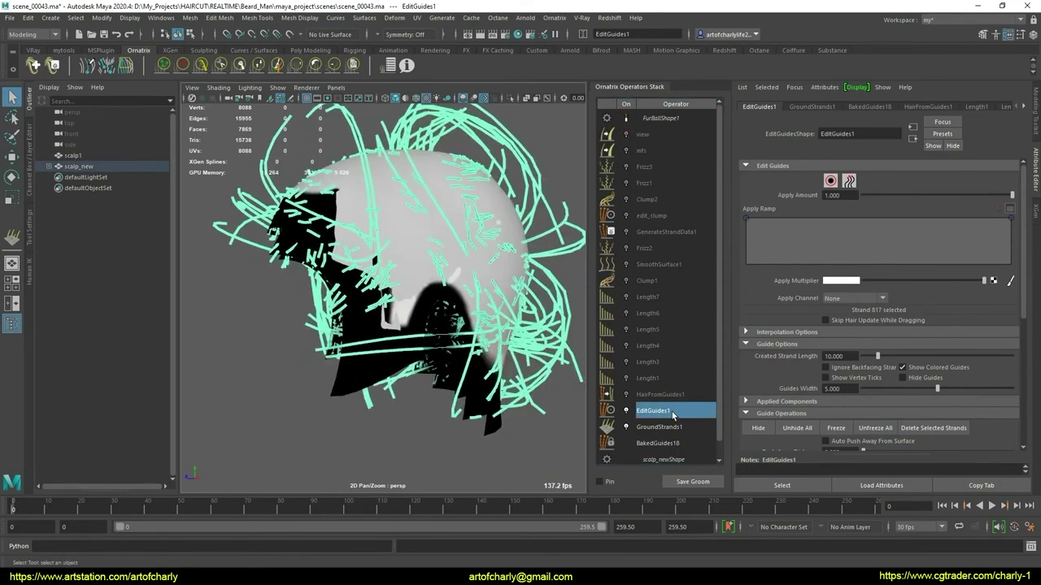
# Delete the Edit Guides and Ground Strands operators, detaching the roots first
pyautogui.rightClick(659, 410)
pyautogui.click(679, 456)
pyautogui.click(660, 411)
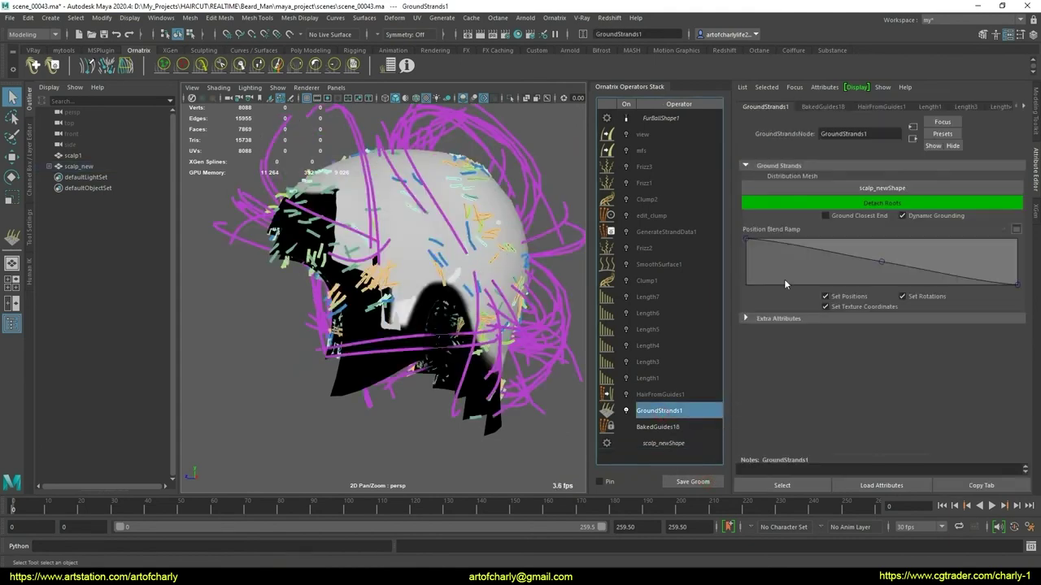
pyautogui.click(864, 203)
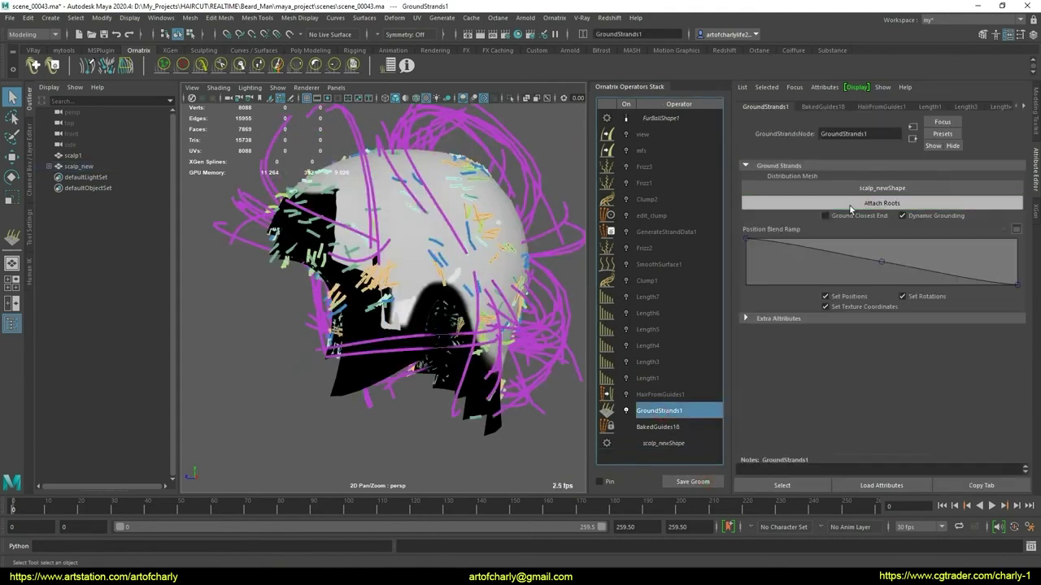
pyautogui.rightClick(675, 409)
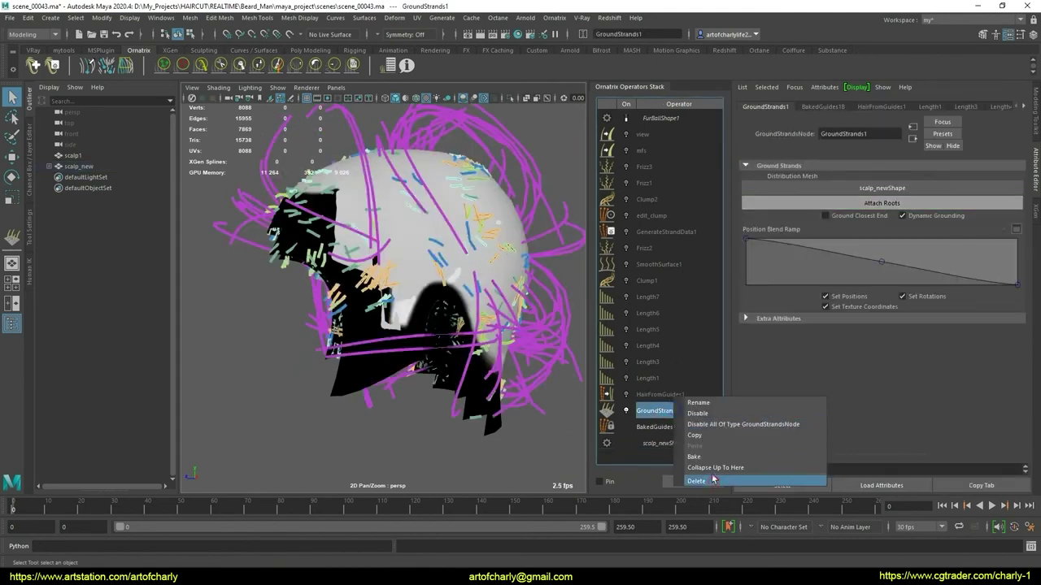
pyautogui.click(711, 482)
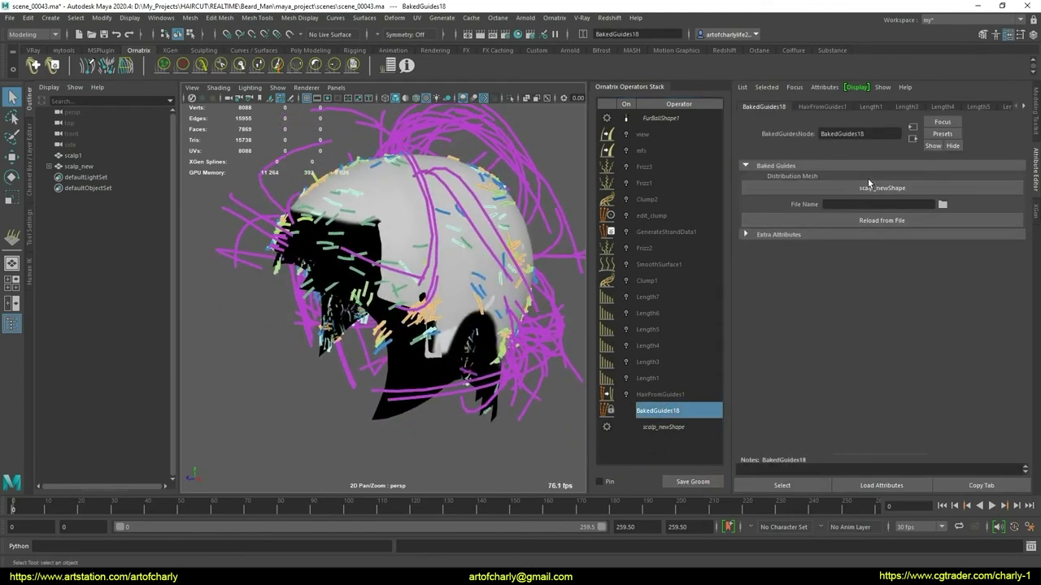
pyautogui.click(9, 18)
# Reopen scene_00043.ma, answering the save-changes prompt
pyautogui.click(49, 48)
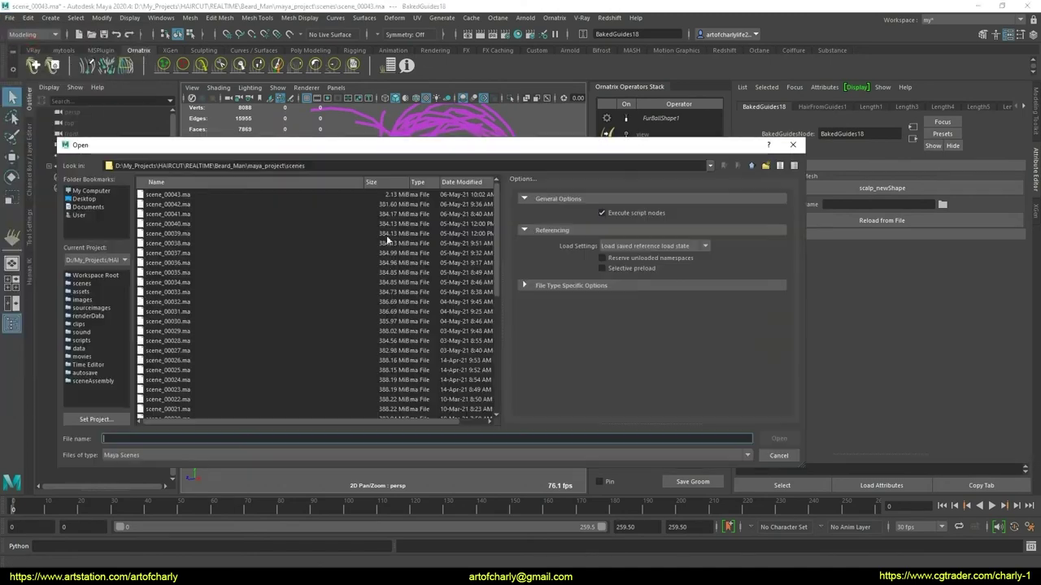
pyautogui.click(167, 195)
pyautogui.click(779, 438)
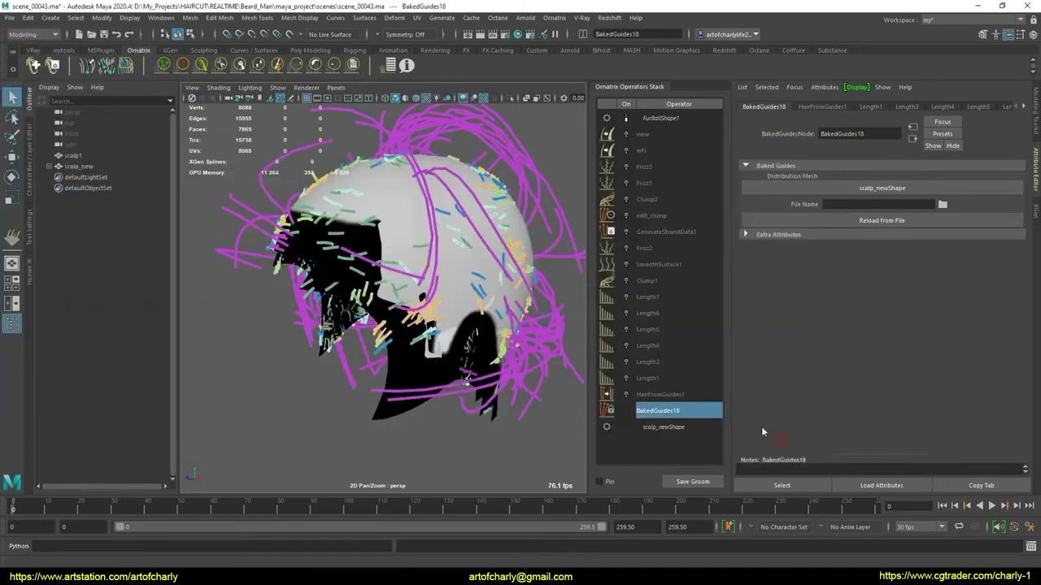
pyautogui.click(520, 299)
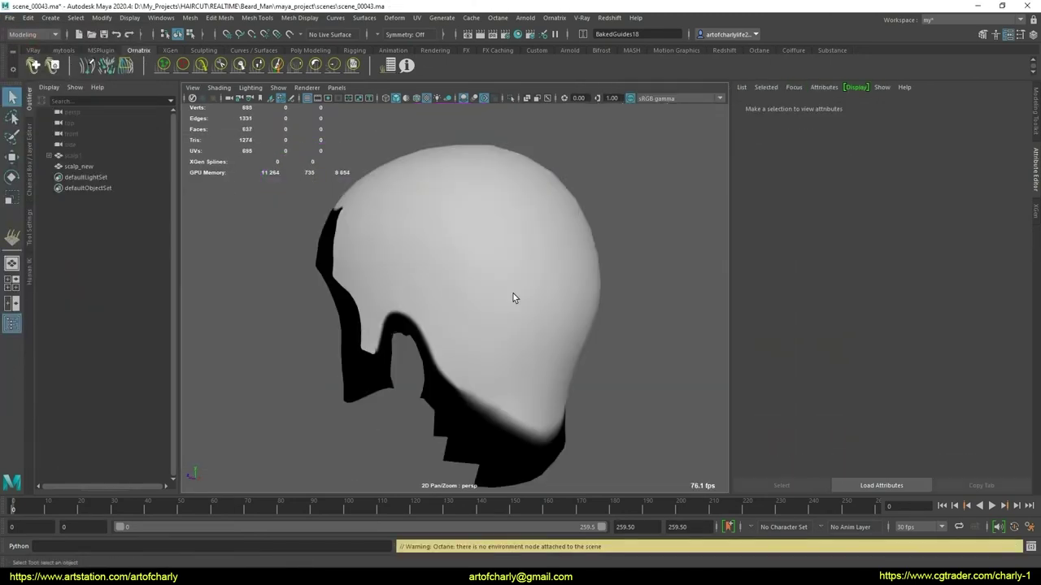
# Delete scalp_new's construction history and freeze its transformations
pyautogui.click(72, 157)
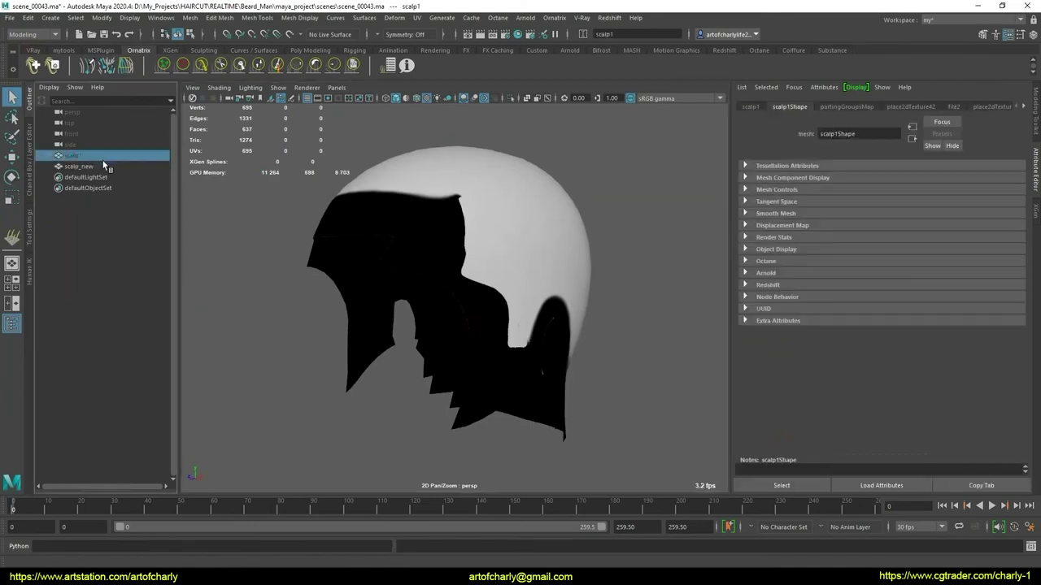
pyautogui.click(382, 430)
pyautogui.click(406, 336)
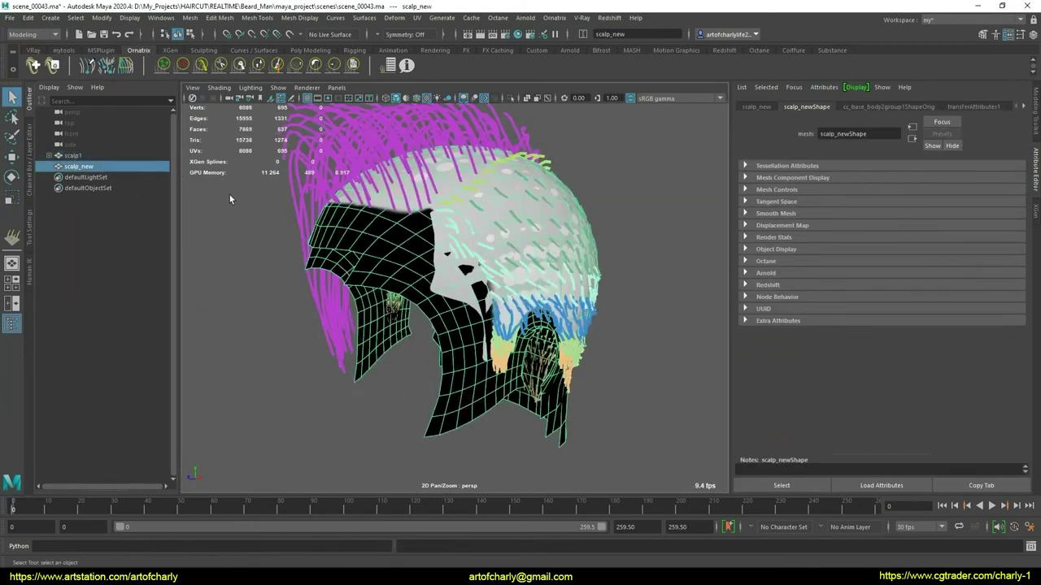
pyautogui.click(159, 19)
pyautogui.moveTo(27, 18)
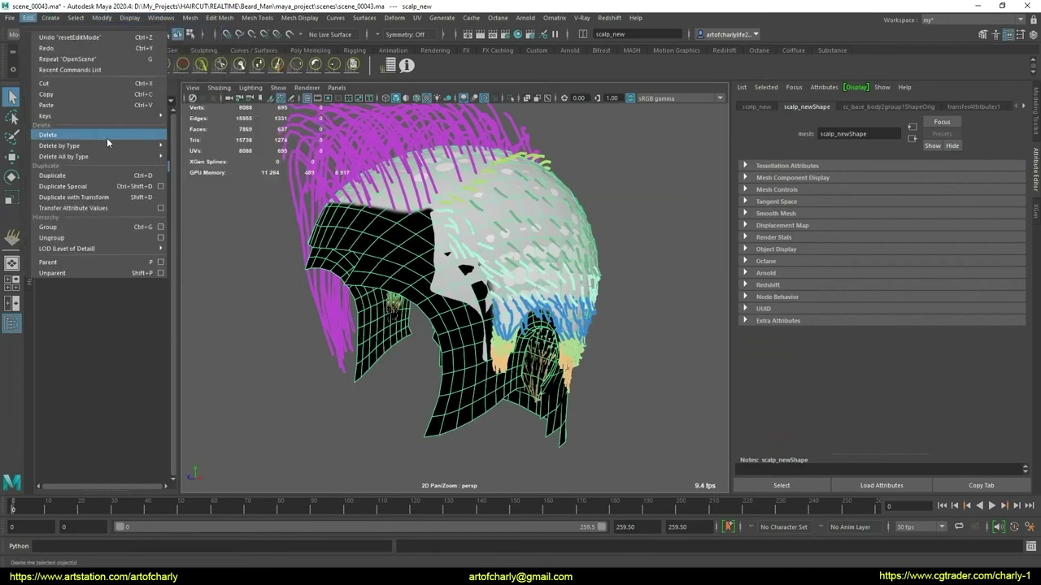
pyautogui.moveTo(59, 146)
pyautogui.click(218, 140)
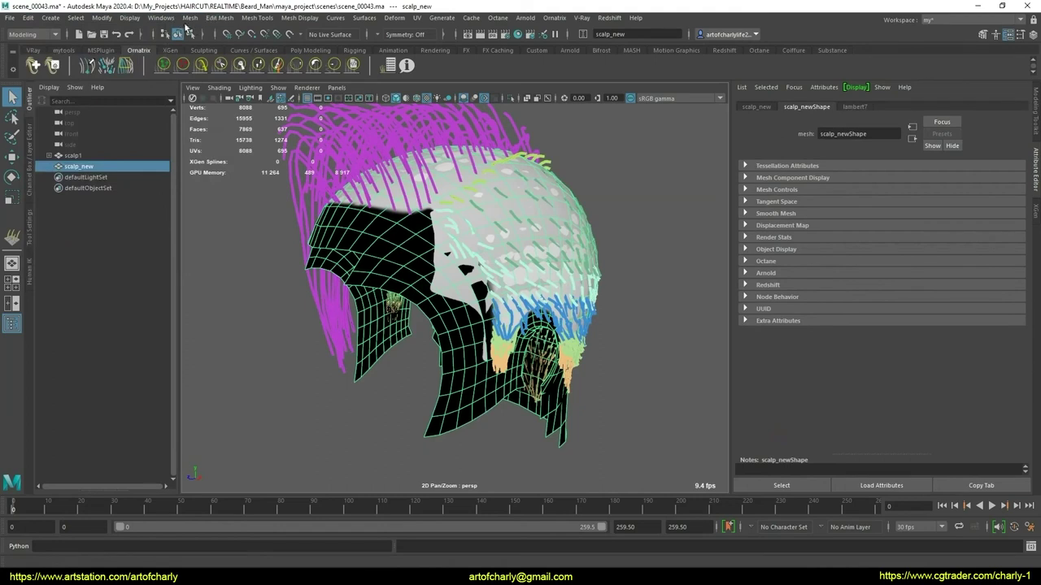
pyautogui.click(102, 18)
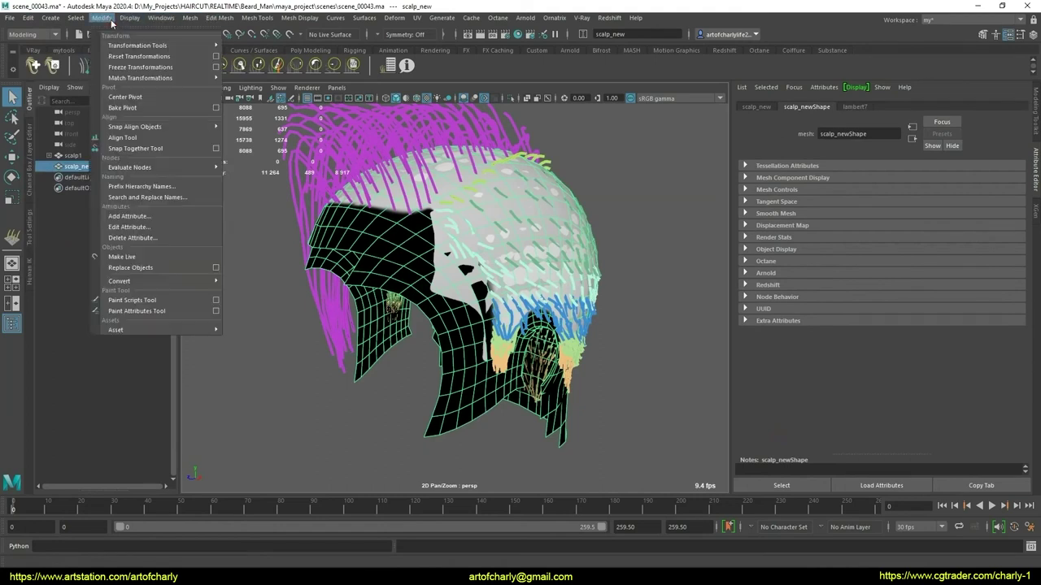
pyautogui.click(130, 70)
# Select scalp_new's Translate X through Visibility channels and open their context menu
pyautogui.click(105, 21)
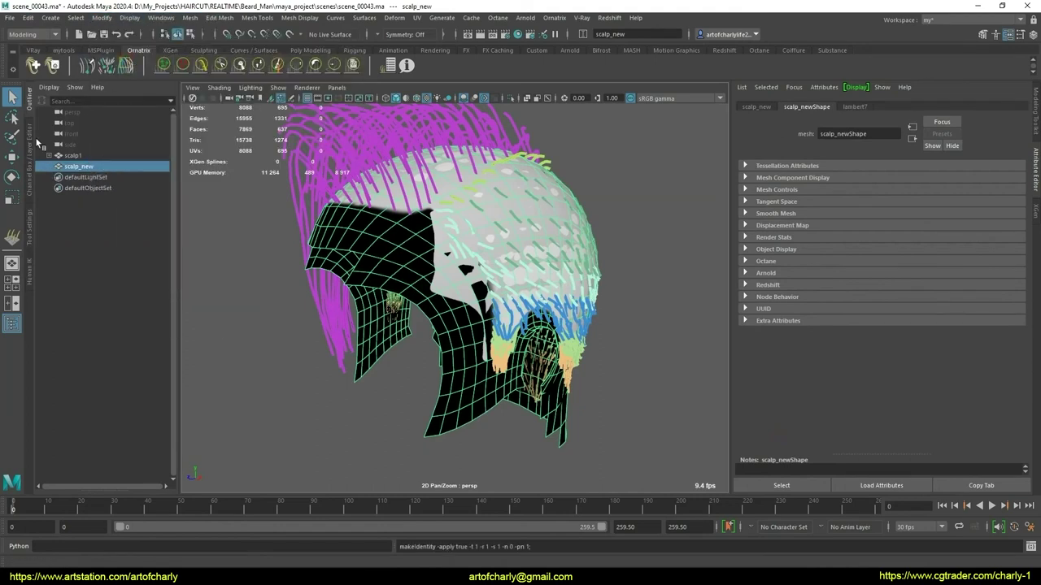
pyautogui.click(30, 154)
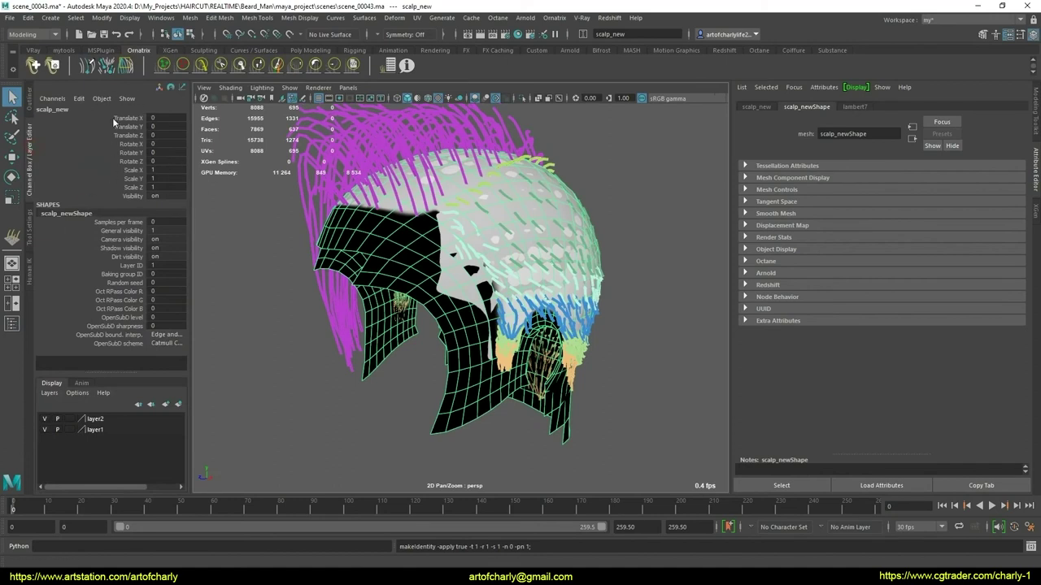
pyautogui.moveTo(138, 120); pyautogui.dragTo(136, 197)
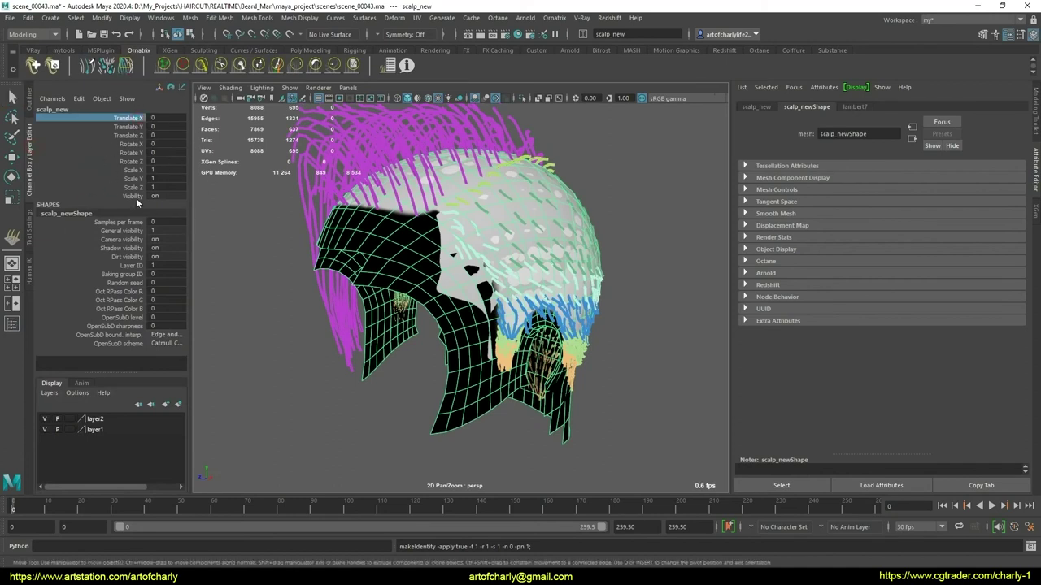
pyautogui.rightClick(136, 198)
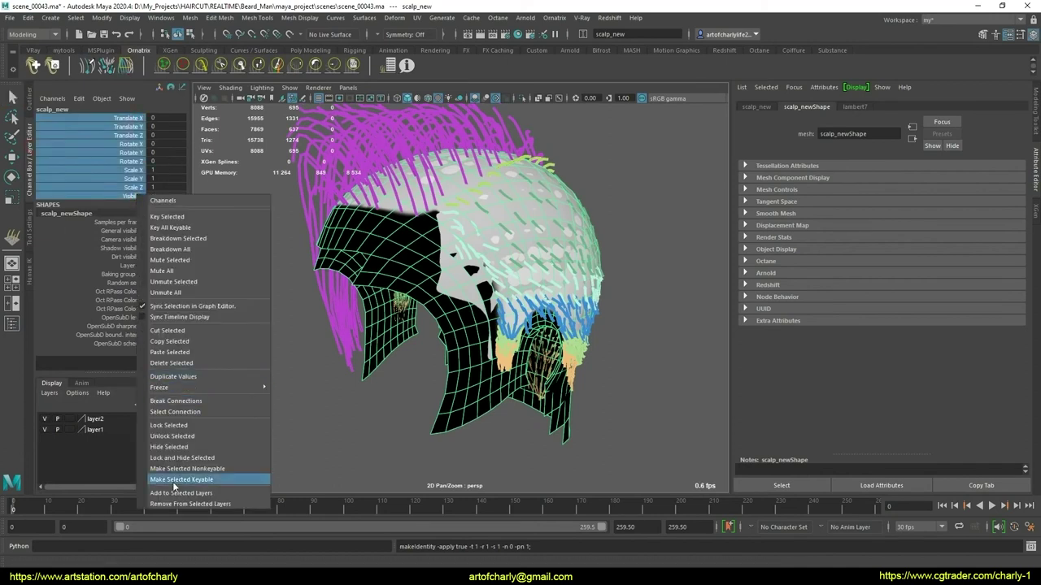
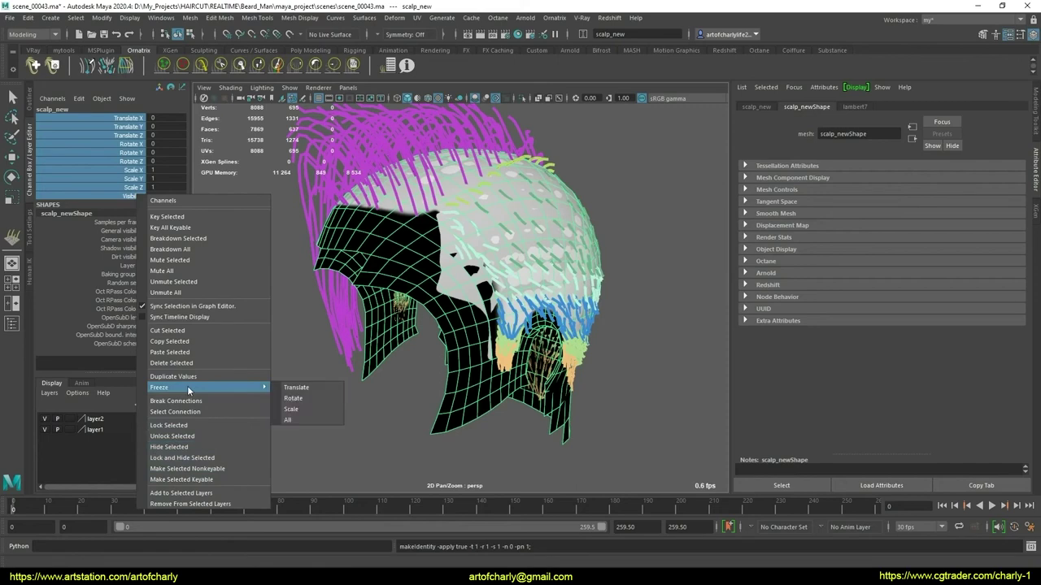
# Unlock and delete scalp_new's transform channels, then show the Outliner with scalp1 and scalp_new
pyautogui.click(201, 436)
pyautogui.rightClick(135, 193)
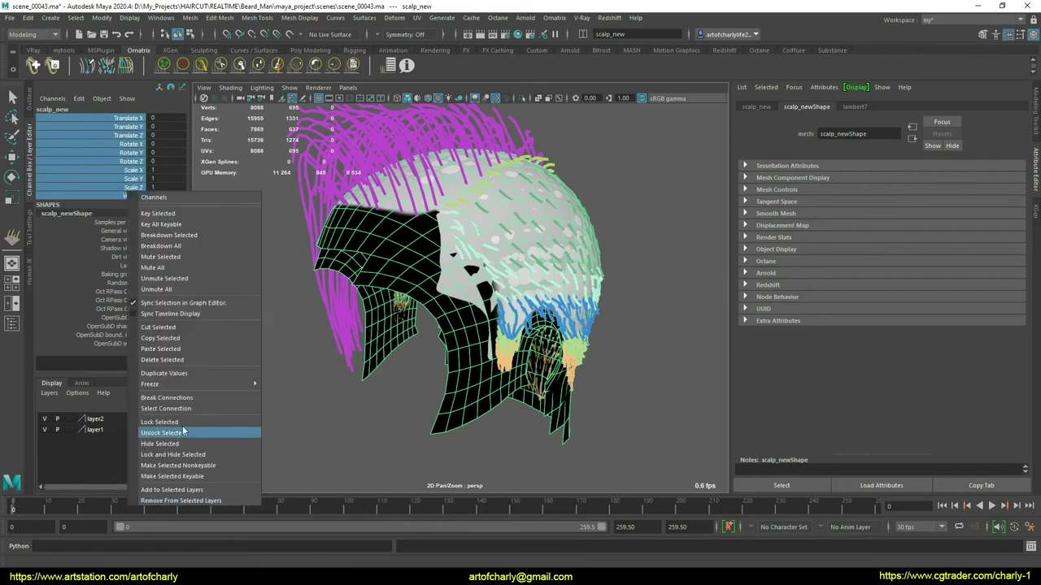
pyautogui.click(185, 361)
pyautogui.click(29, 104)
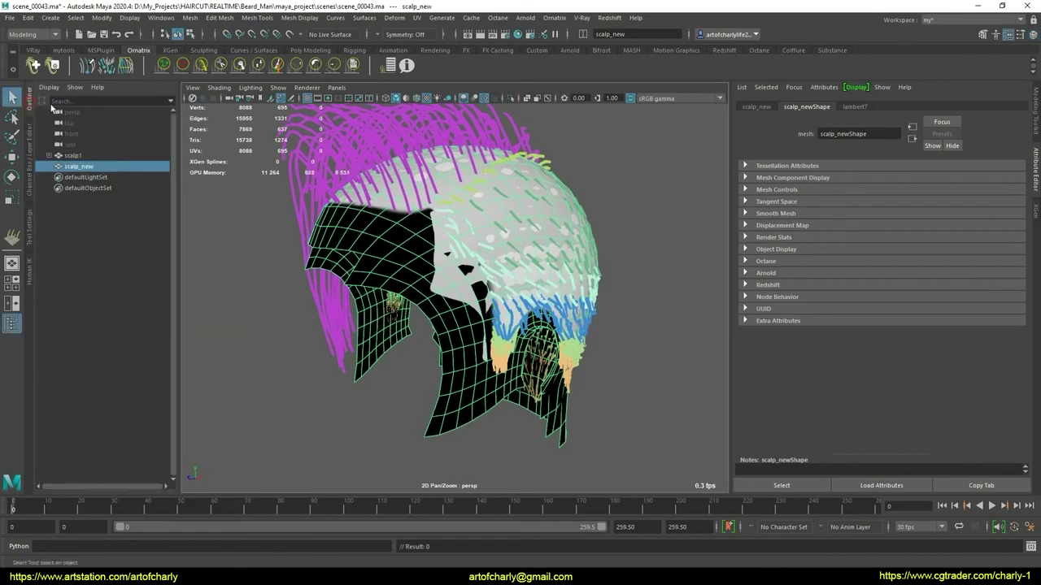
# On FurBall1, collapse the EditGuides1 operator into BakedGuides18
pyautogui.click(500, 139)
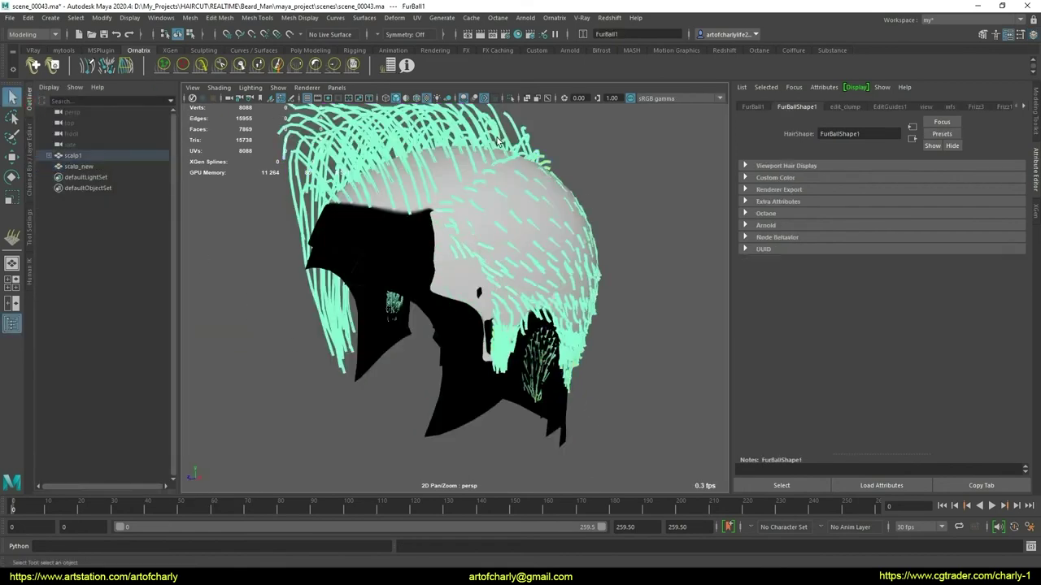
pyautogui.click(388, 67)
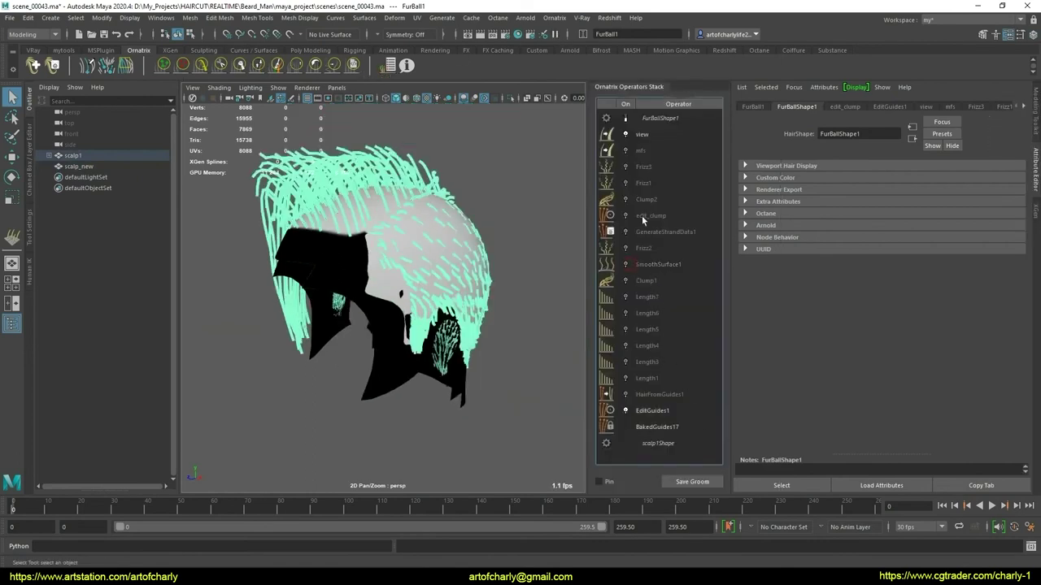
pyautogui.click(654, 411)
pyautogui.rightClick(655, 411)
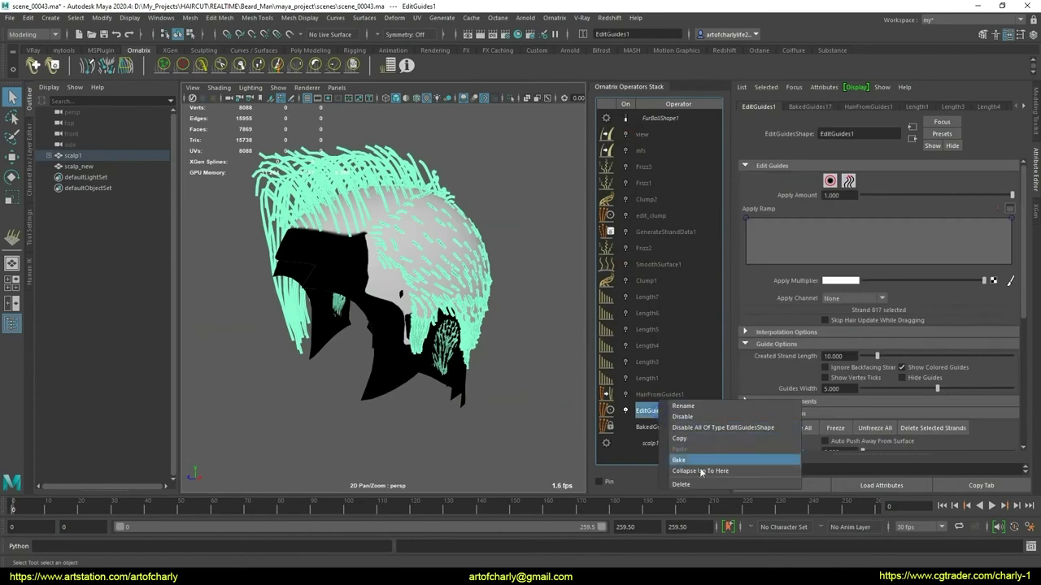
pyautogui.click(697, 459)
# Add an Edit Guides operator with Strand tracking, Triangulation interpolation and retargeted changes
pyautogui.click(555, 18)
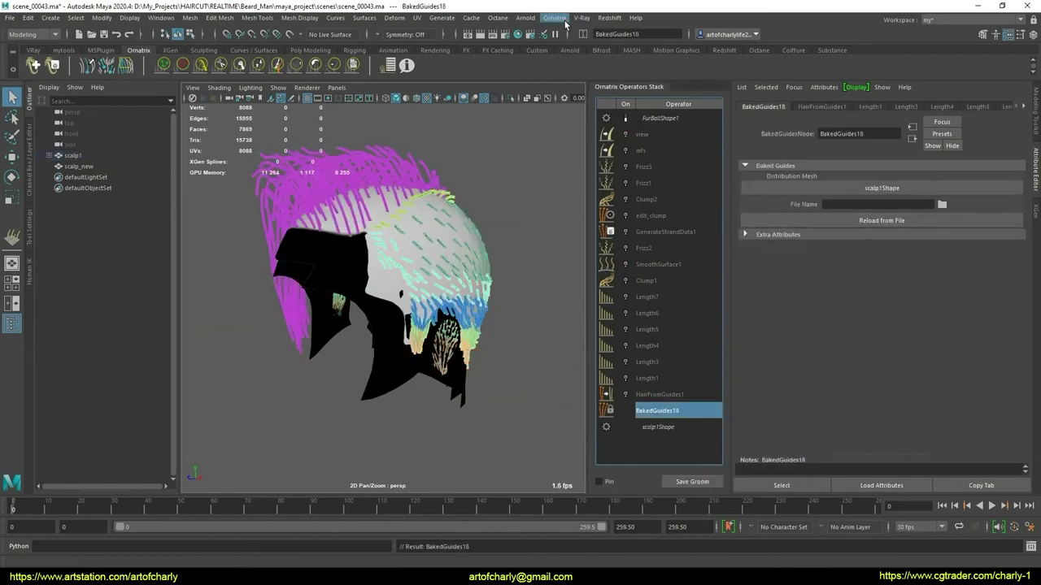
pyautogui.click(597, 142)
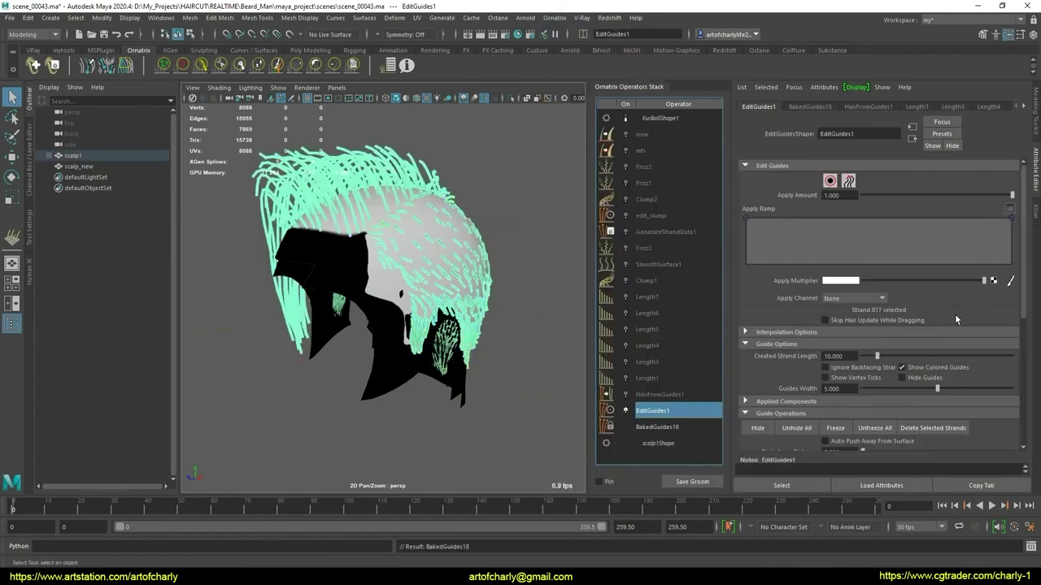
pyautogui.click(788, 333)
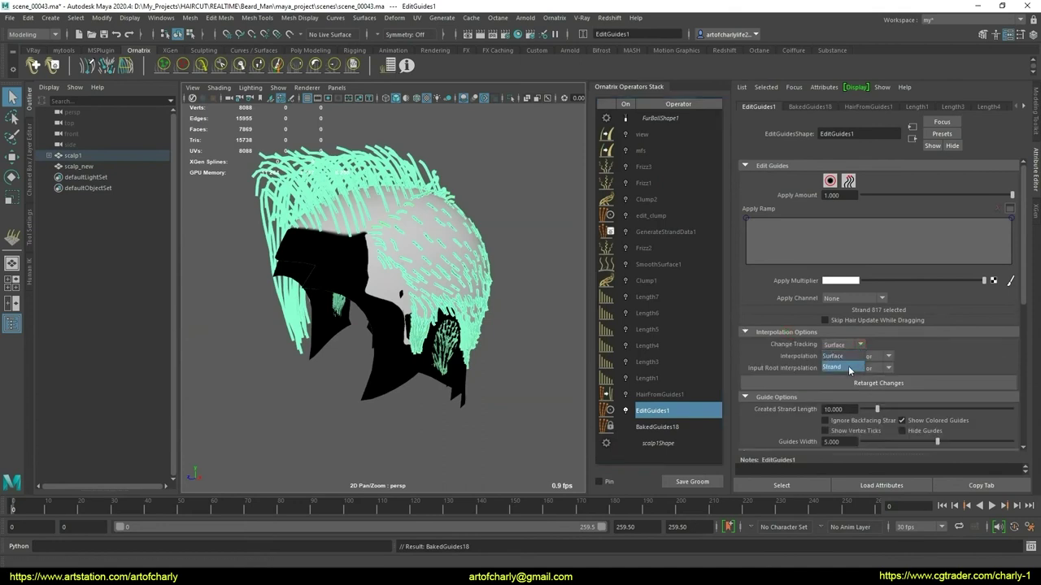
pyautogui.click(850, 355)
pyautogui.click(846, 367)
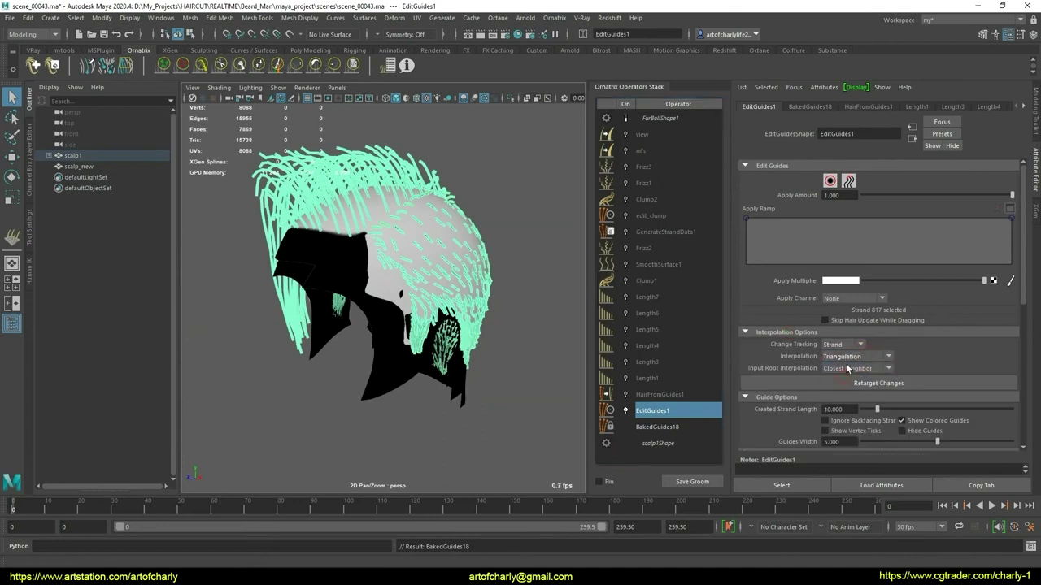
pyautogui.click(854, 369)
pyautogui.click(845, 381)
pyautogui.click(856, 383)
pyautogui.click(555, 18)
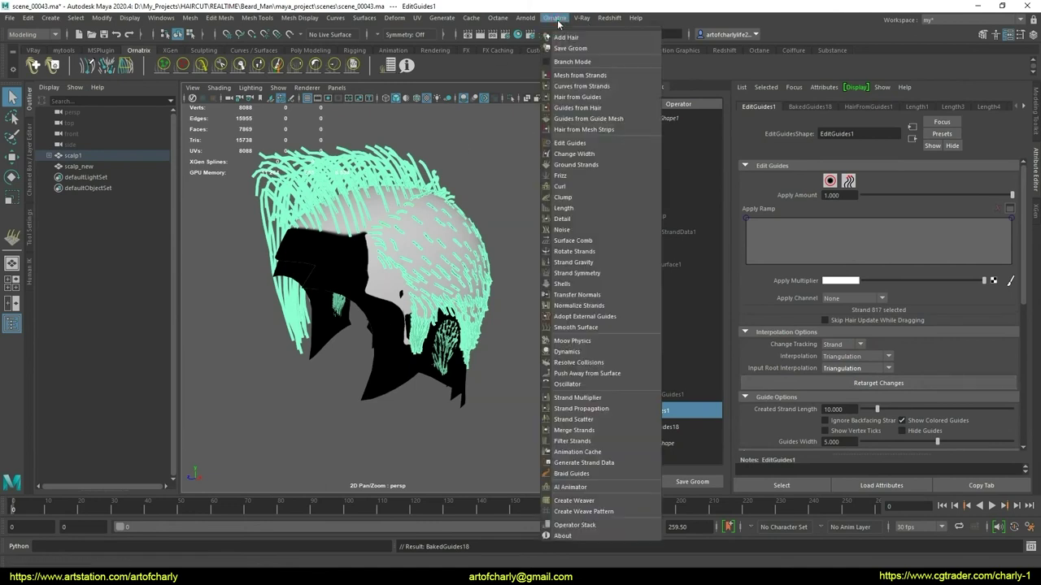
# Add Ground Strands with scalp_newShape as distribution mesh and attach the guide roots
pyautogui.click(585, 165)
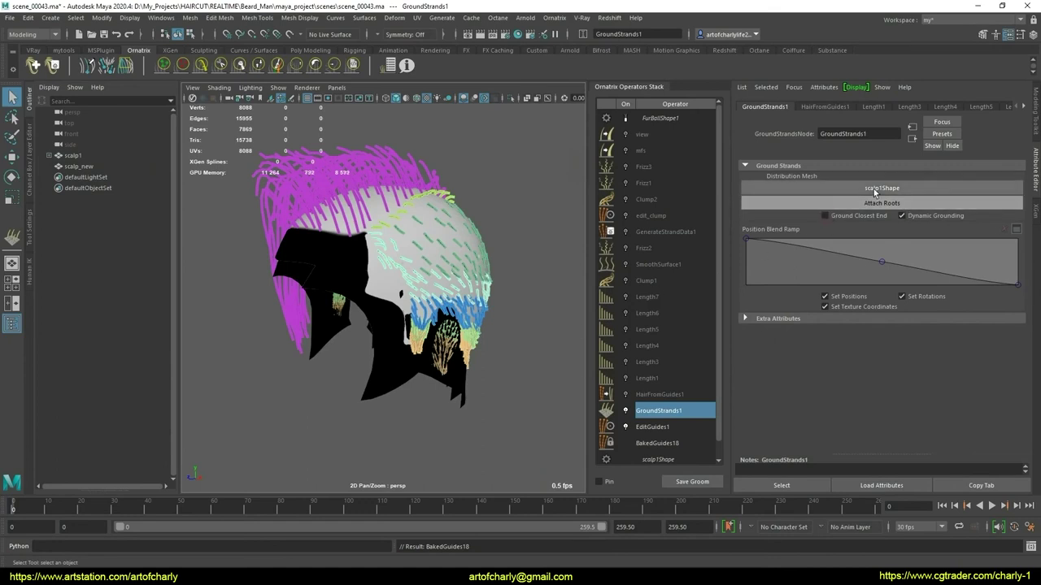
pyautogui.click(881, 189)
pyautogui.keyDown('alt'); pyautogui.moveTo(350, 357); pyautogui.dragTo(384, 374); pyautogui.keyUp('alt')
pyautogui.click(386, 359)
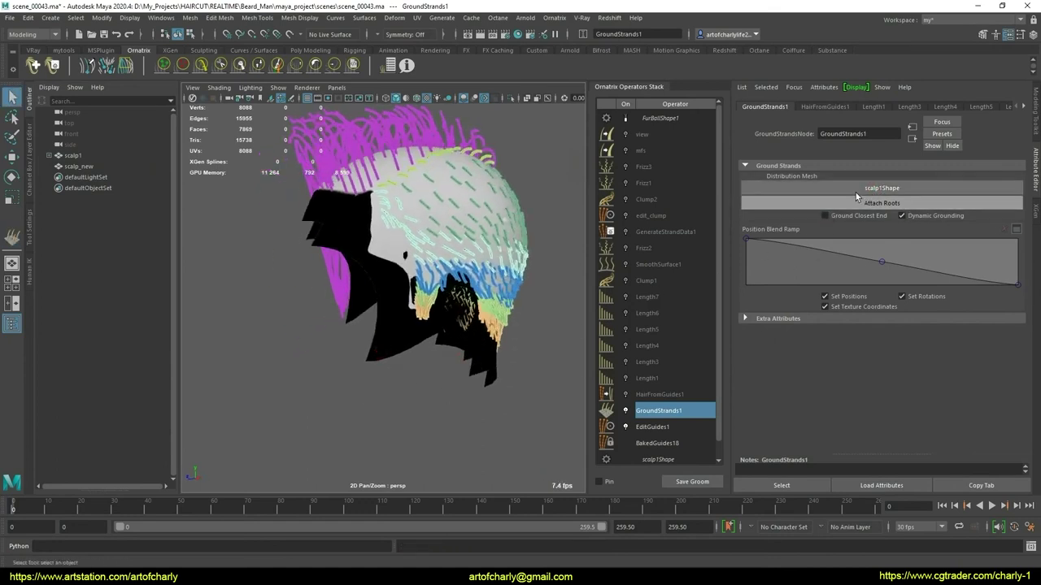
pyautogui.click(881, 203)
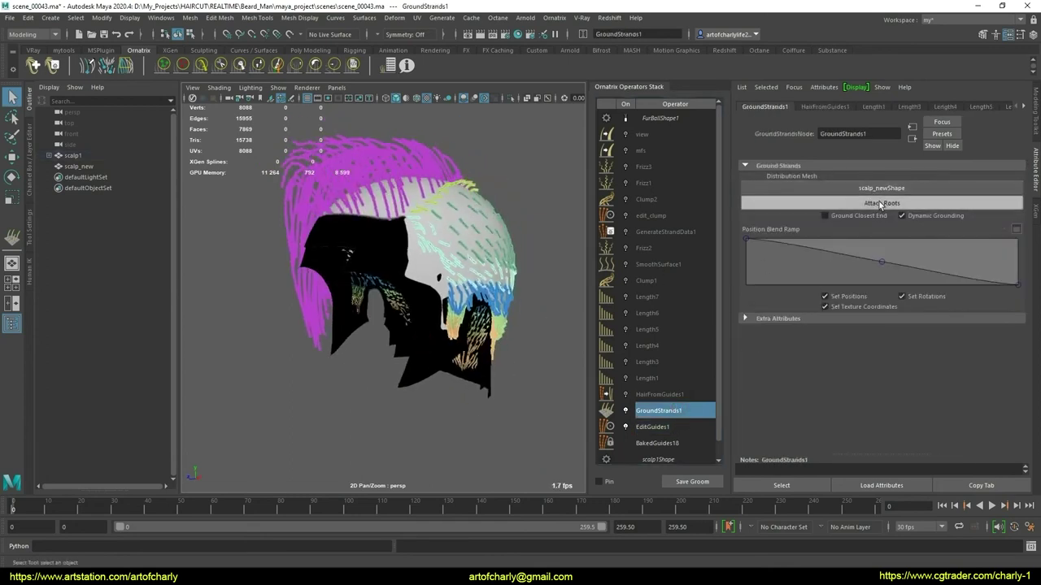
pyautogui.click(881, 205)
# Hide FurBallShape1, add Edit Guides above GroundStrands1, and collapse it into BakedGuides19
pyautogui.click(626, 119)
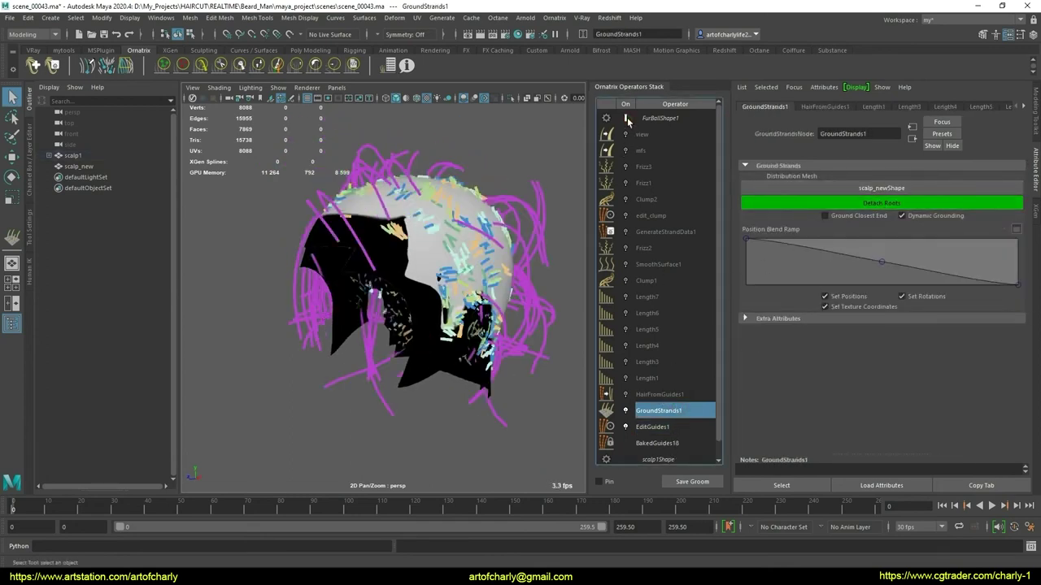
pyautogui.click(653, 427)
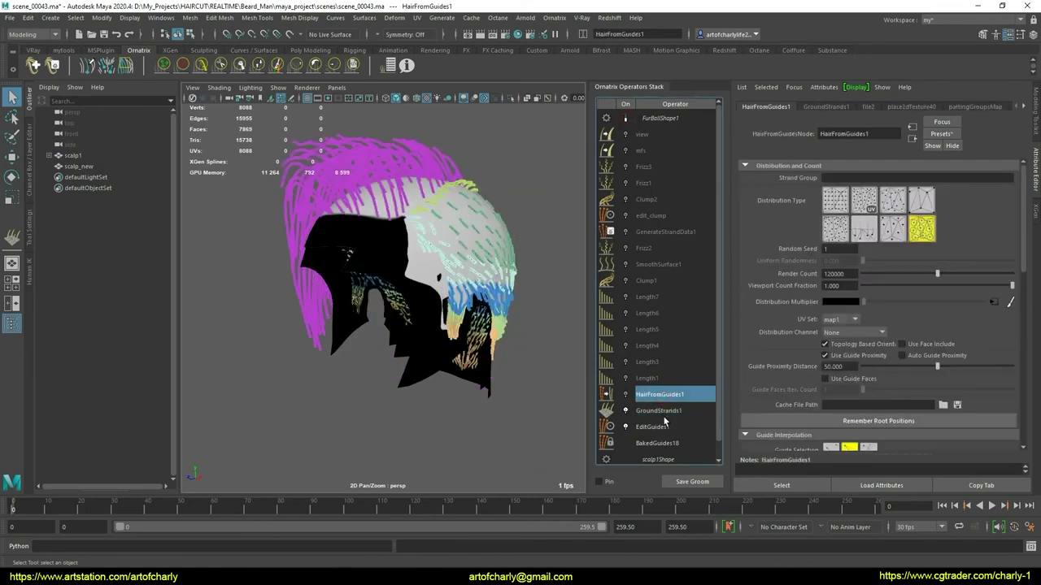
pyautogui.click(659, 410)
pyautogui.click(556, 18)
pyautogui.click(601, 143)
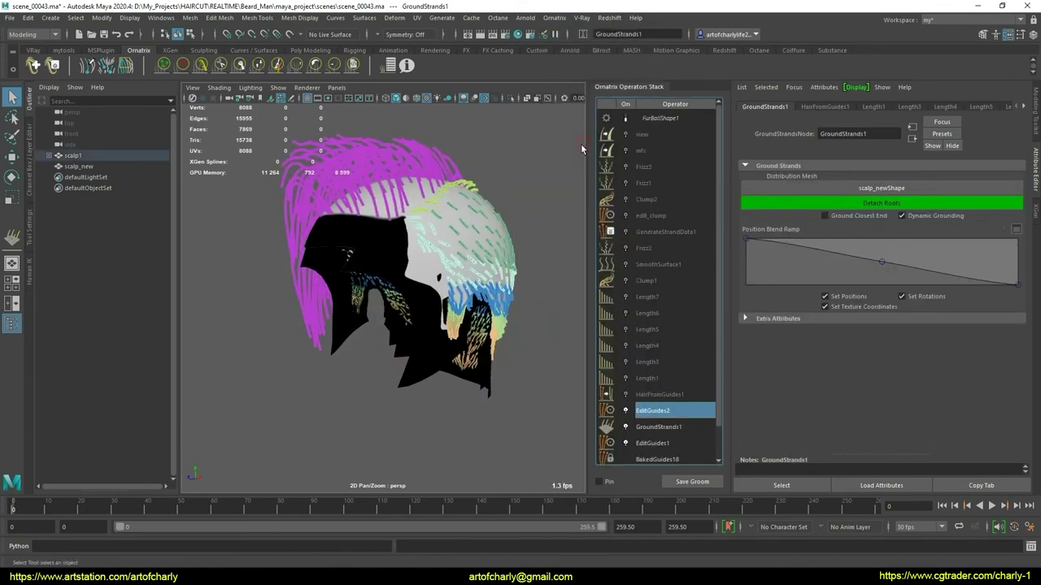
pyautogui.keyDown('alt'); pyautogui.moveTo(482, 345); pyautogui.dragTo(515, 327); pyautogui.keyUp('alt')
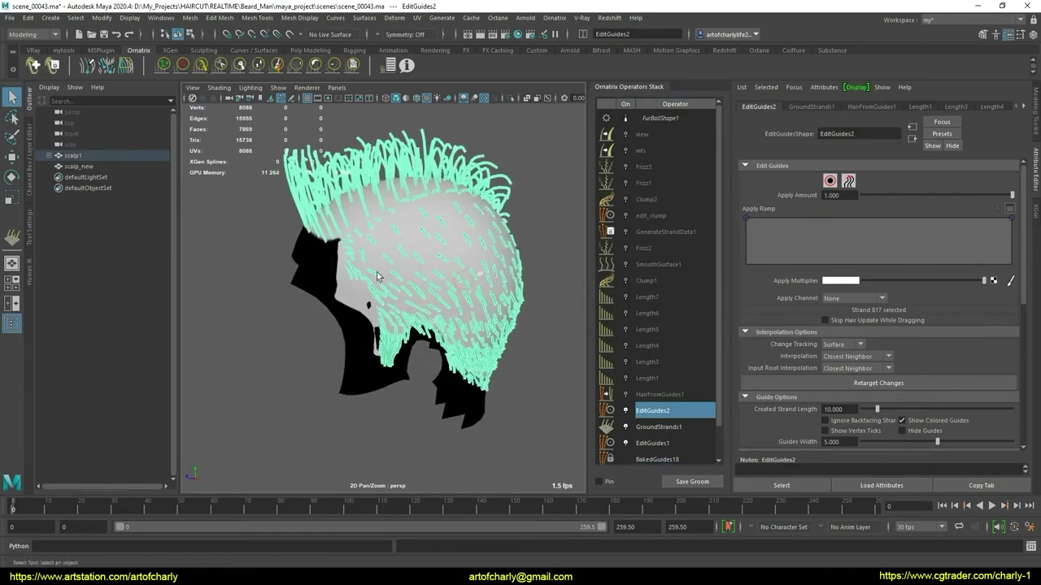
pyautogui.rightClick(667, 418)
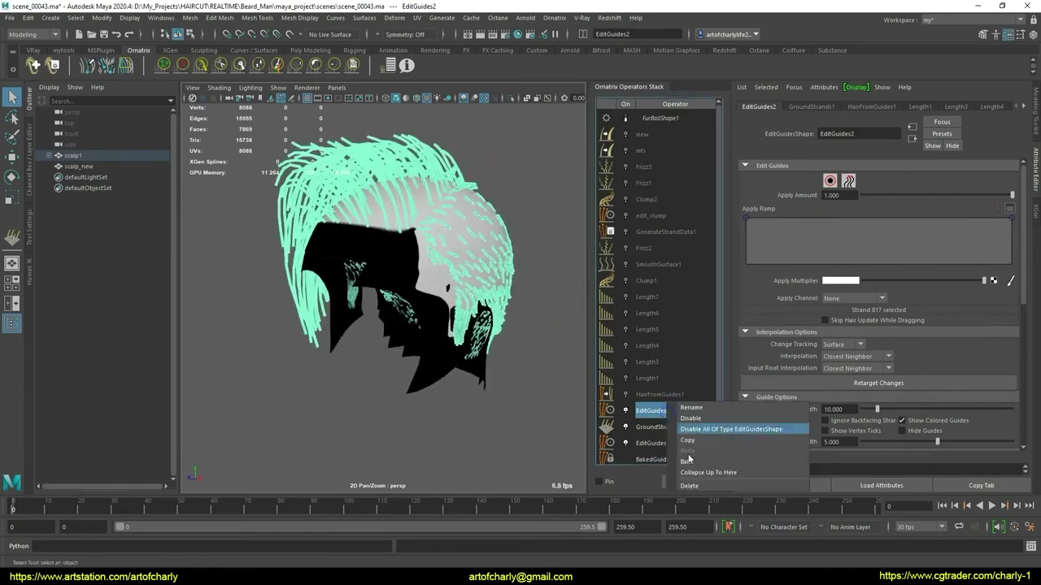
pyautogui.click(691, 472)
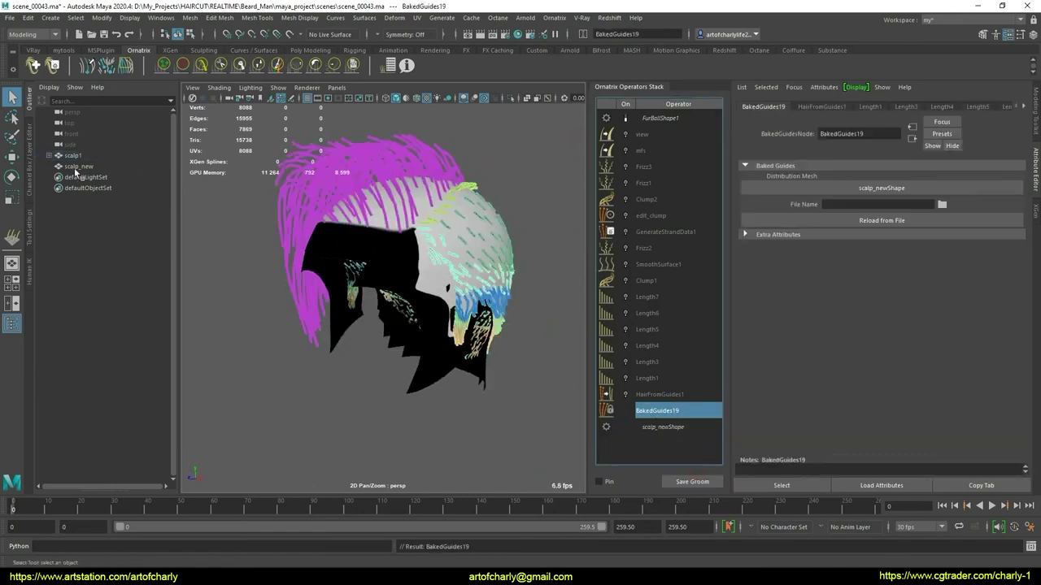
# Show the final generated hair, orbit to inspect it, and select BakedGuides19
pyautogui.moveTo(503, 302)
pyautogui.keyDown('alt'); pyautogui.mouseDown()
pyautogui.moveTo(393, 331)
pyautogui.moveTo(518, 288)
pyautogui.mouseUp(); pyautogui.keyUp('alt')
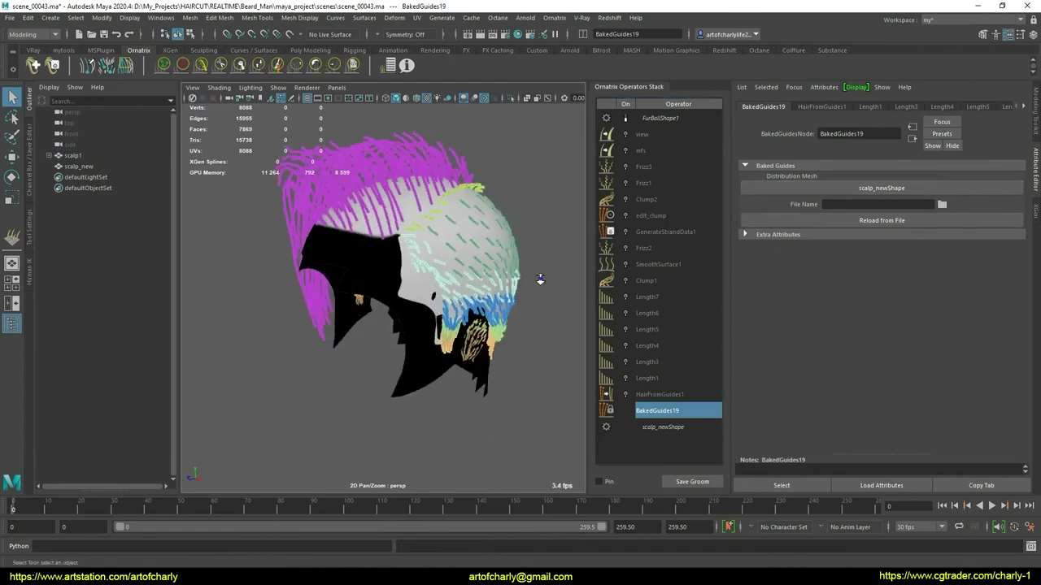
pyautogui.click(661, 118)
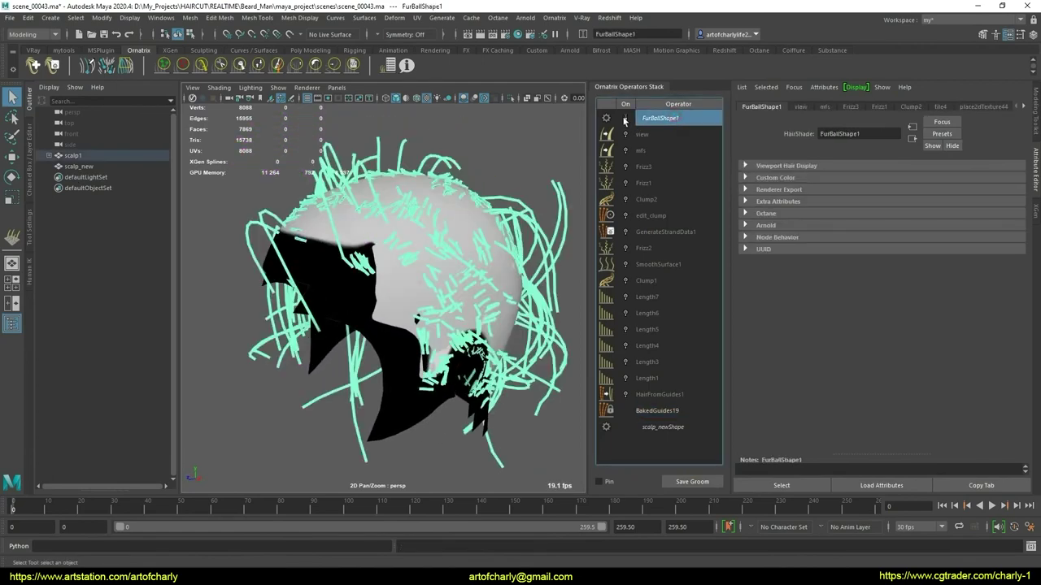
pyautogui.moveTo(387, 271)
pyautogui.keyDown('alt'); pyautogui.mouseDown()
pyautogui.moveTo(418, 321)
pyautogui.moveTo(487, 309)
pyautogui.mouseUp(); pyautogui.keyUp('alt')
pyautogui.click(699, 409)
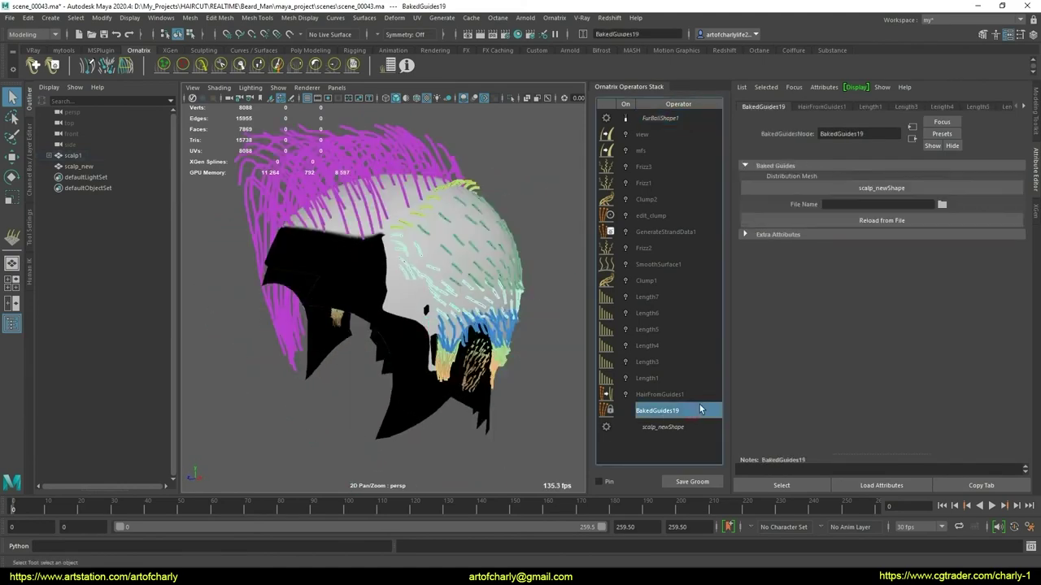
pyautogui.keyDown('alt'); pyautogui.moveTo(396, 324); pyautogui.dragTo(400, 312); pyautogui.keyUp('alt')
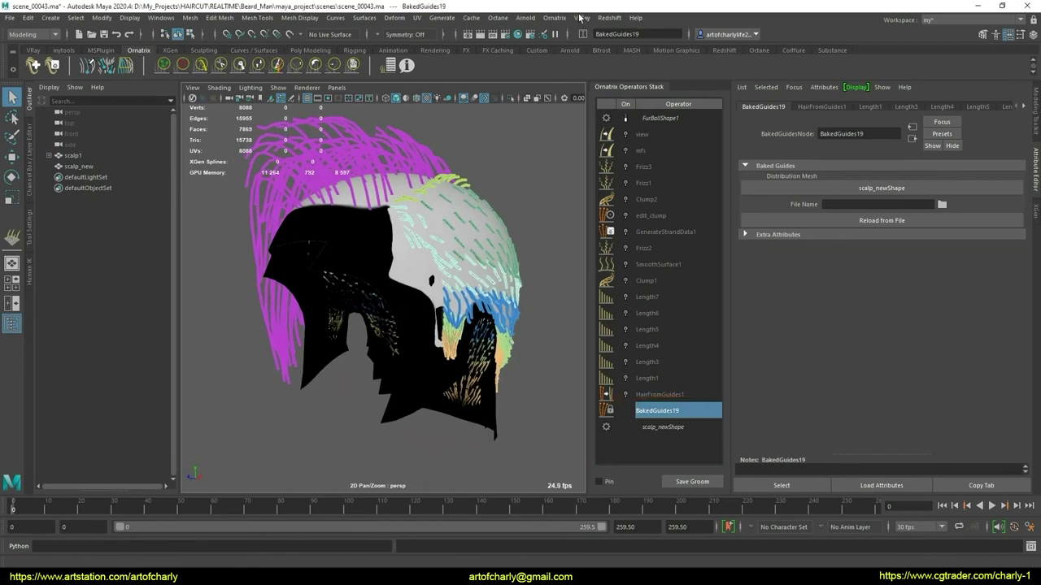
# Add a Hair from Guides operator with Viewport Count Fraction set to 1
pyautogui.click(554, 17)
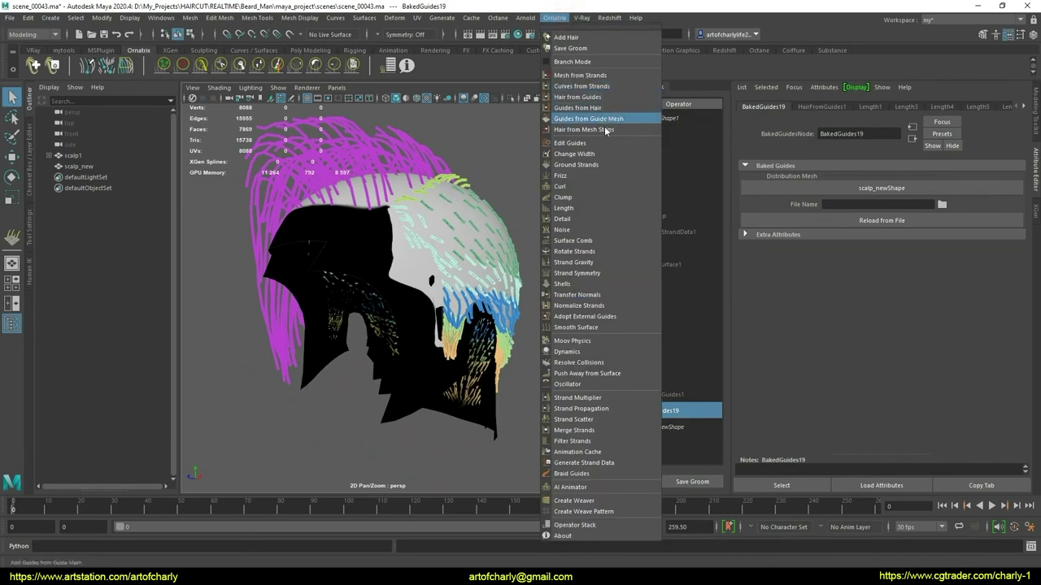
pyautogui.click(585, 97)
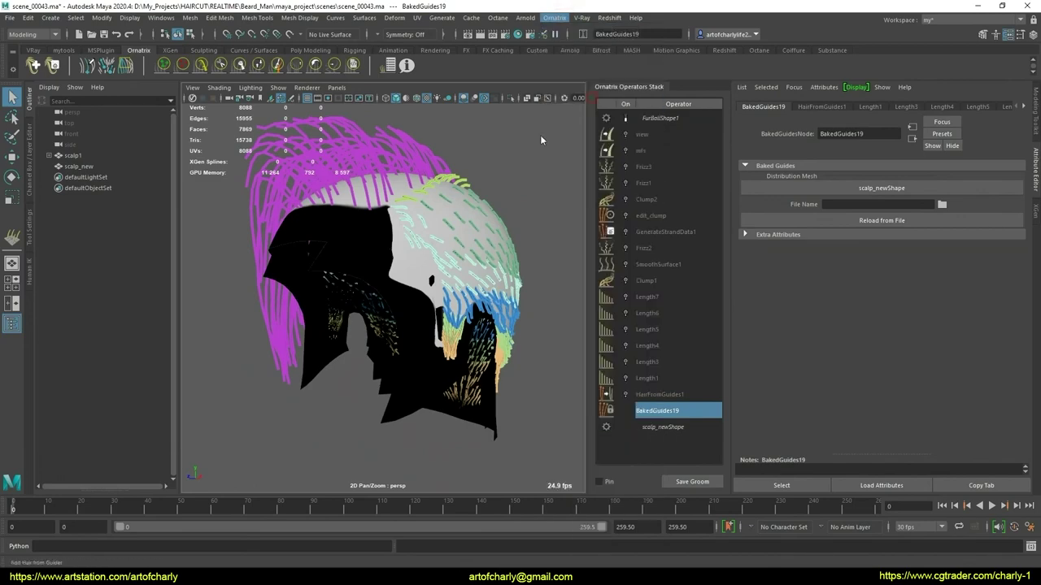
pyautogui.moveTo(448, 283)
pyautogui.keyDown('alt'); pyautogui.mouseDown()
pyautogui.moveTo(491, 358)
pyautogui.moveTo(520, 282)
pyautogui.moveTo(528, 321)
pyautogui.mouseUp(); pyautogui.keyUp('alt')
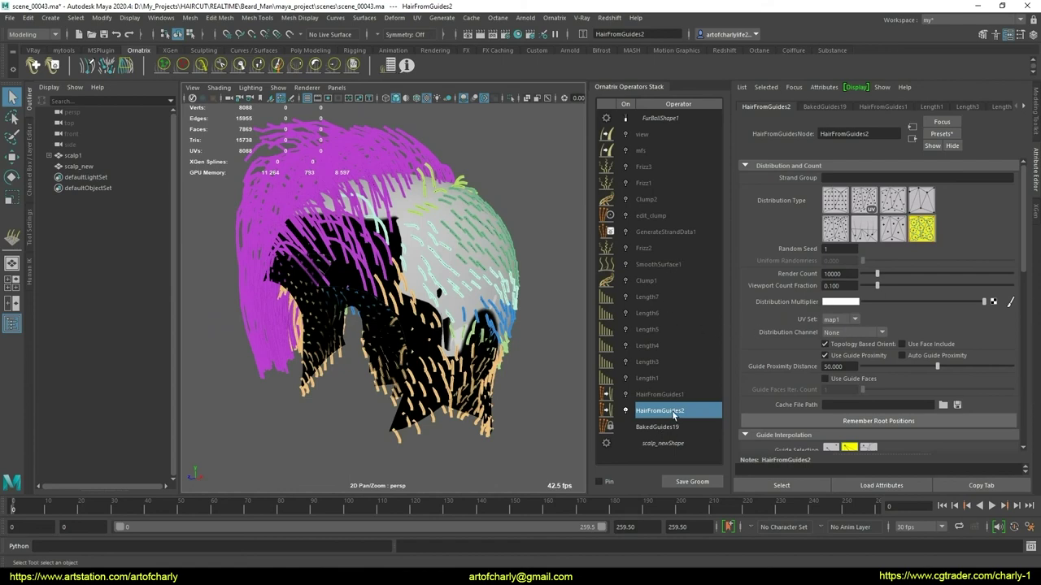
pyautogui.write('1')
pyautogui.press('Return')
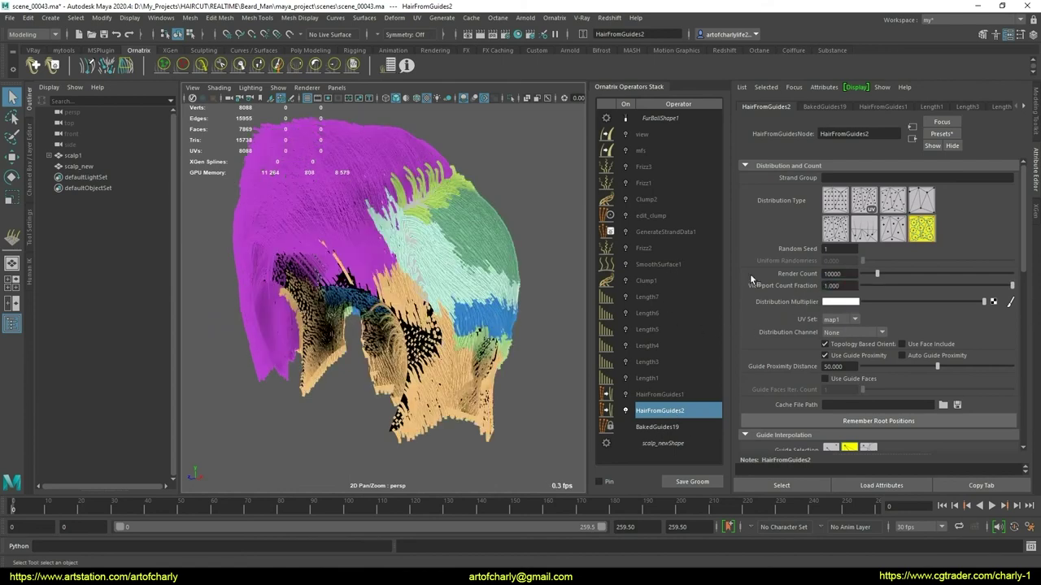
# Display the FurBallShape1 hair, orbit to inspect it in shaded mode, and select scalp_new
pyautogui.click(623, 119)
pyautogui.keyDown('alt'); pyautogui.moveTo(456, 302); pyautogui.dragTo(437, 305); pyautogui.keyUp('alt')
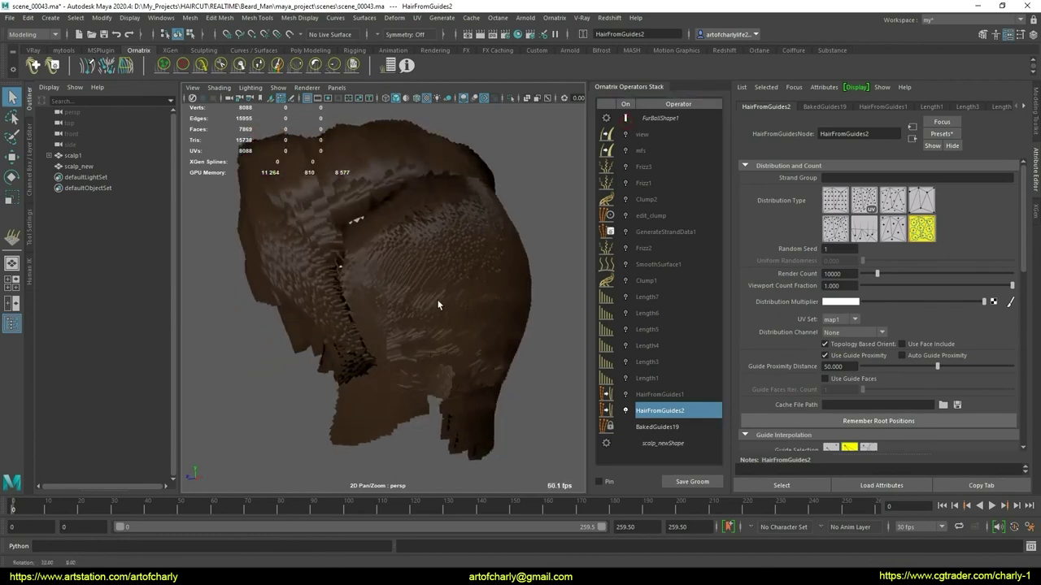
pyautogui.click(626, 134)
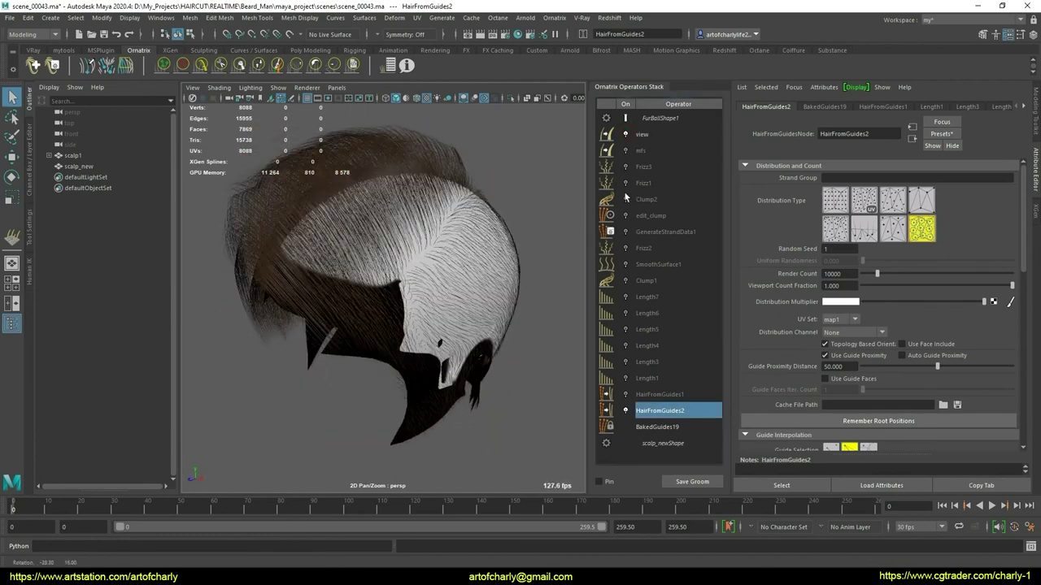
pyautogui.moveTo(407, 268)
pyautogui.keyDown('alt'); pyautogui.mouseDown()
pyautogui.moveTo(421, 307)
pyautogui.moveTo(489, 293)
pyautogui.mouseUp(); pyautogui.keyUp('alt')
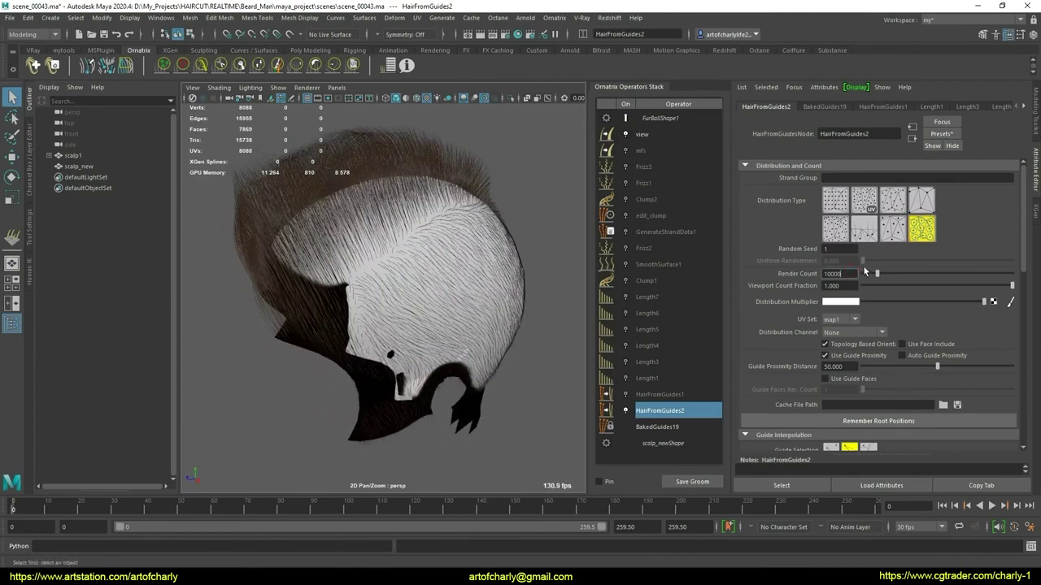
pyautogui.keyDown('alt'); pyautogui.moveTo(476, 360); pyautogui.dragTo(528, 370); pyautogui.keyUp('alt')
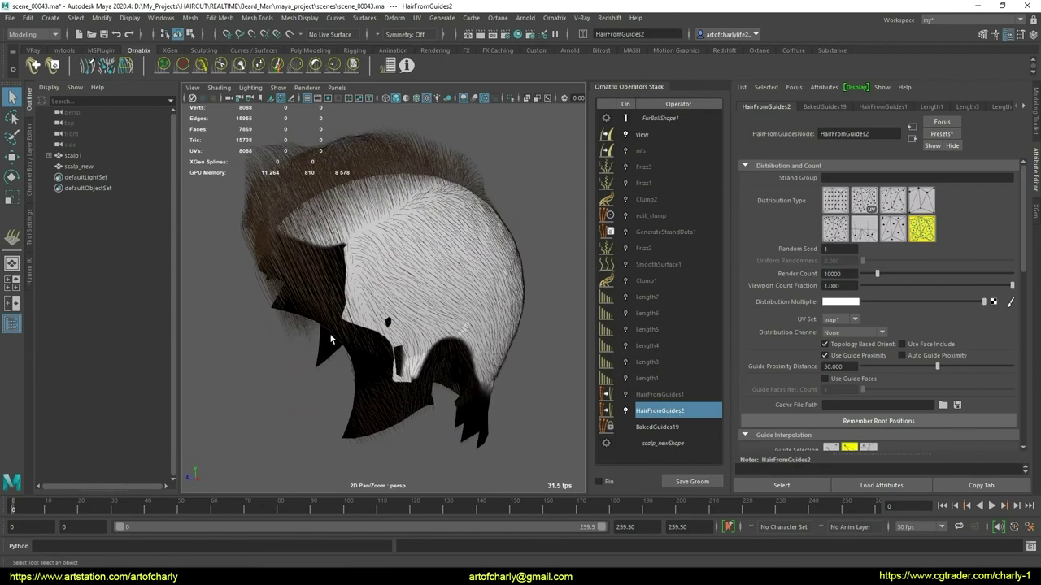
pyautogui.keyDown('alt'); pyautogui.moveTo(330, 339); pyautogui.dragTo(365, 332); pyautogui.keyUp('alt')
pyautogui.press('5')
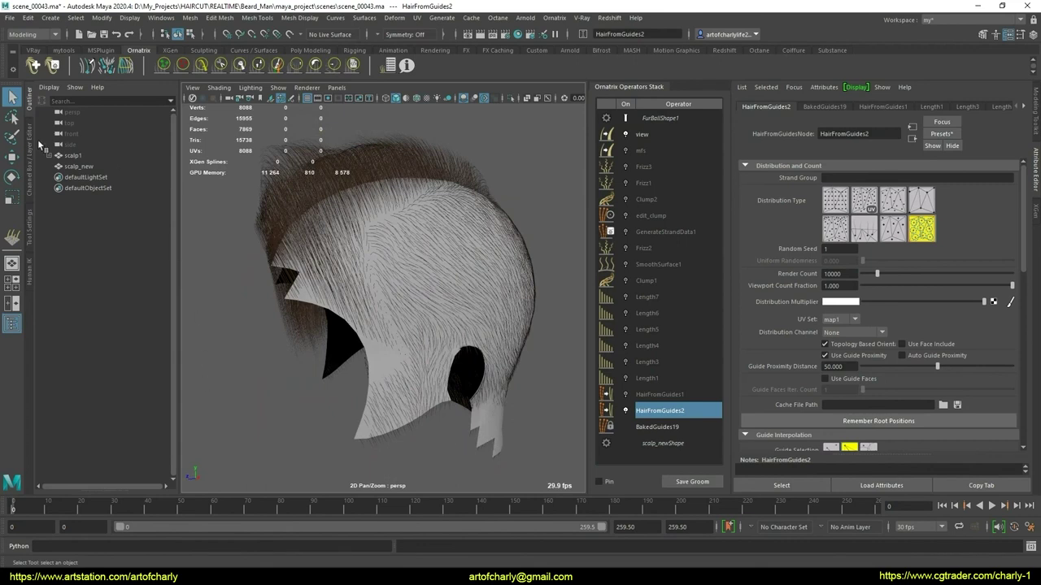
pyautogui.click(96, 166)
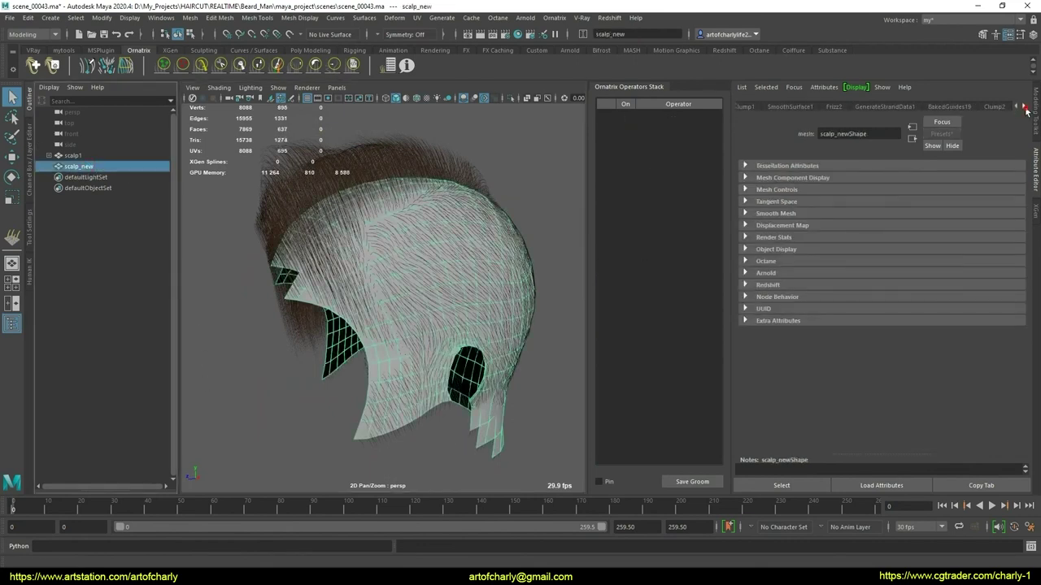
# Break the texture connection on lambert7's Diffuse attribute
pyautogui.click(993, 106)
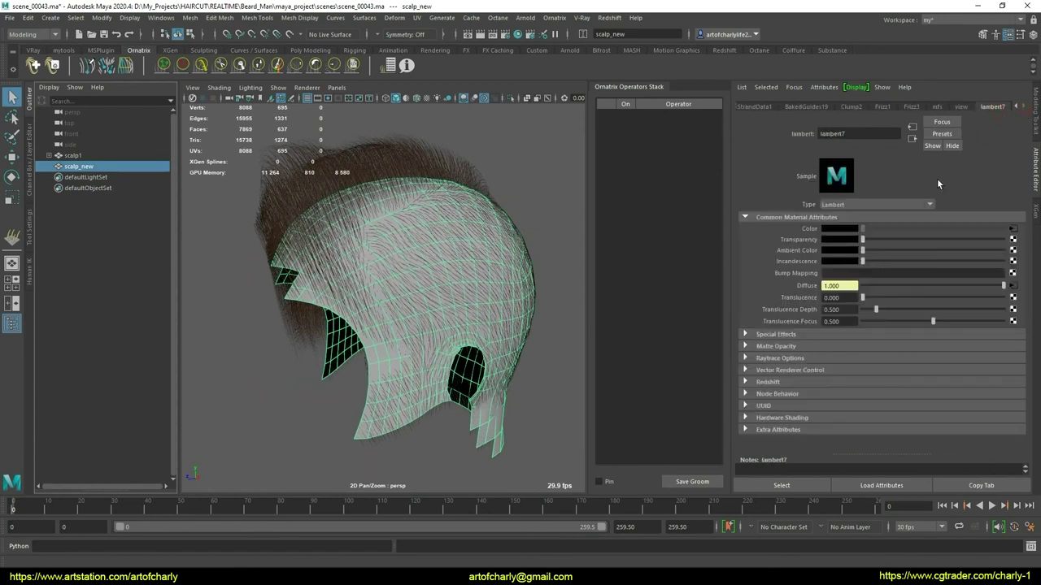
pyautogui.rightClick(801, 291)
pyautogui.click(845, 328)
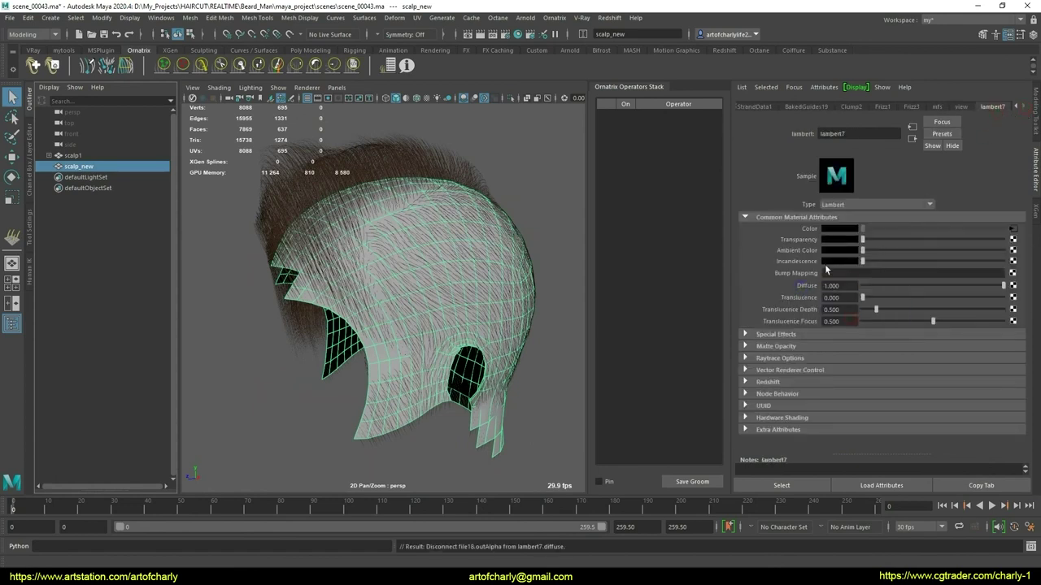
pyautogui.click(1012, 232)
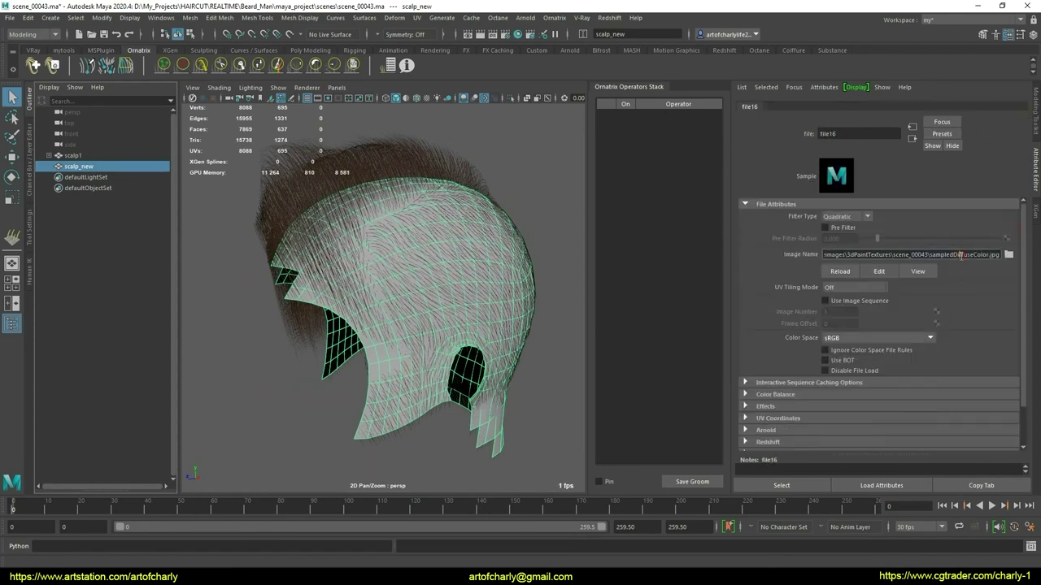
# Drive HairFromGuides2's Distribution Multiplier with a file texture loading sampledDiffuseColor.jpg
pyautogui.click(546, 352)
pyautogui.click(418, 224)
pyautogui.click(673, 412)
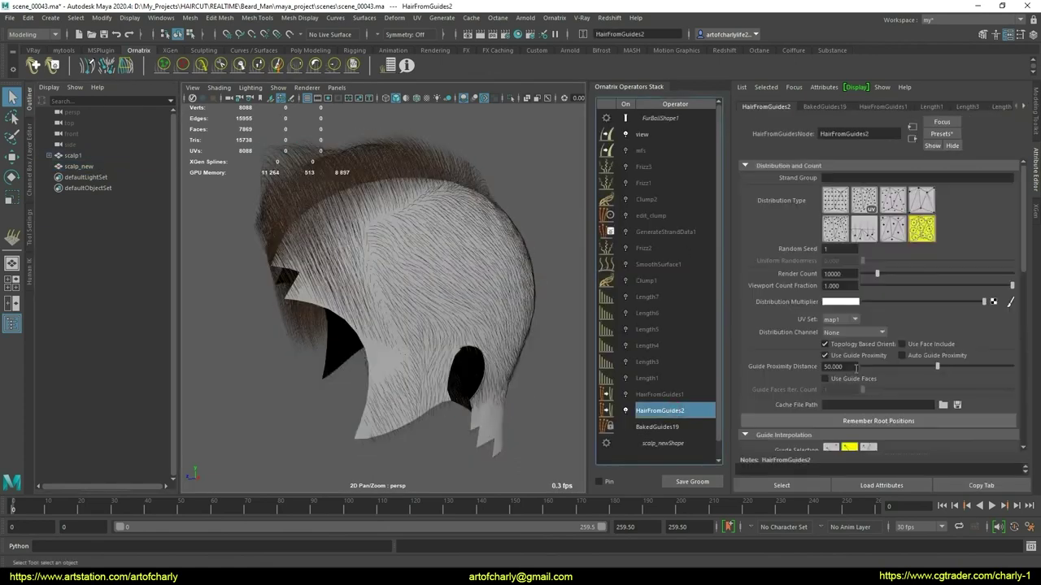
pyautogui.click(993, 303)
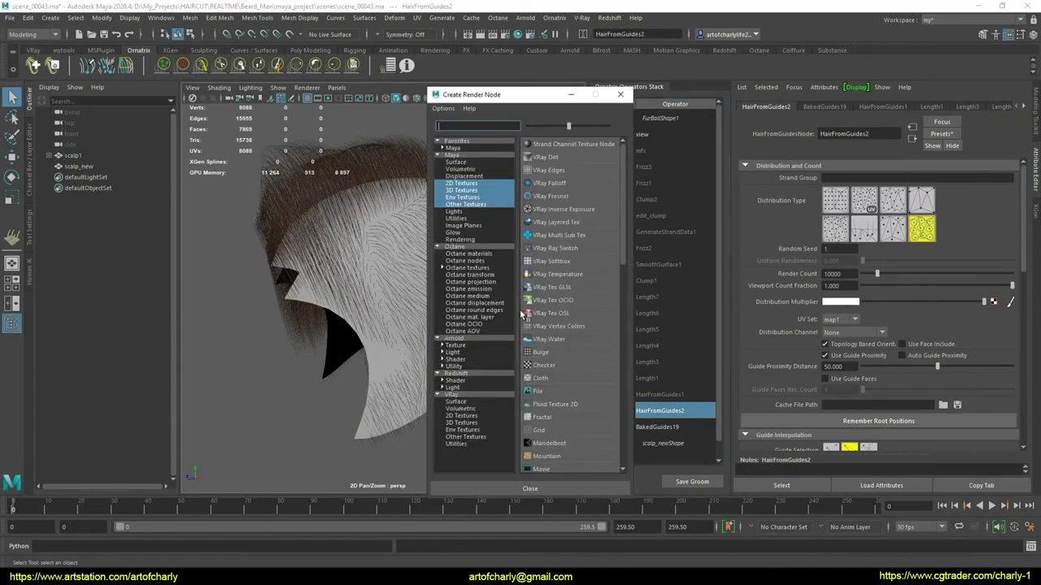
pyautogui.click(539, 392)
pyautogui.click(1009, 254)
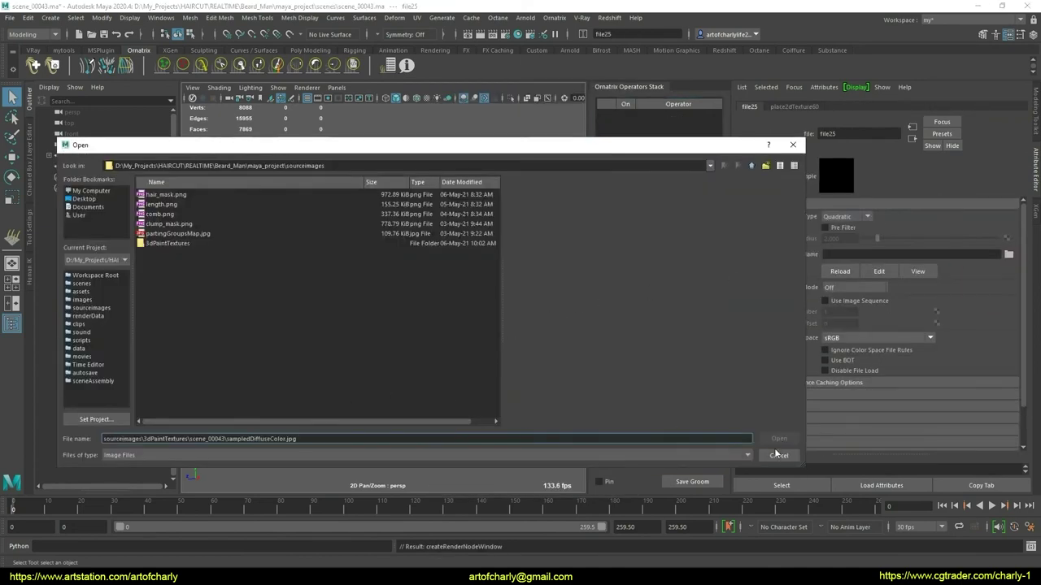
pyautogui.click(778, 455)
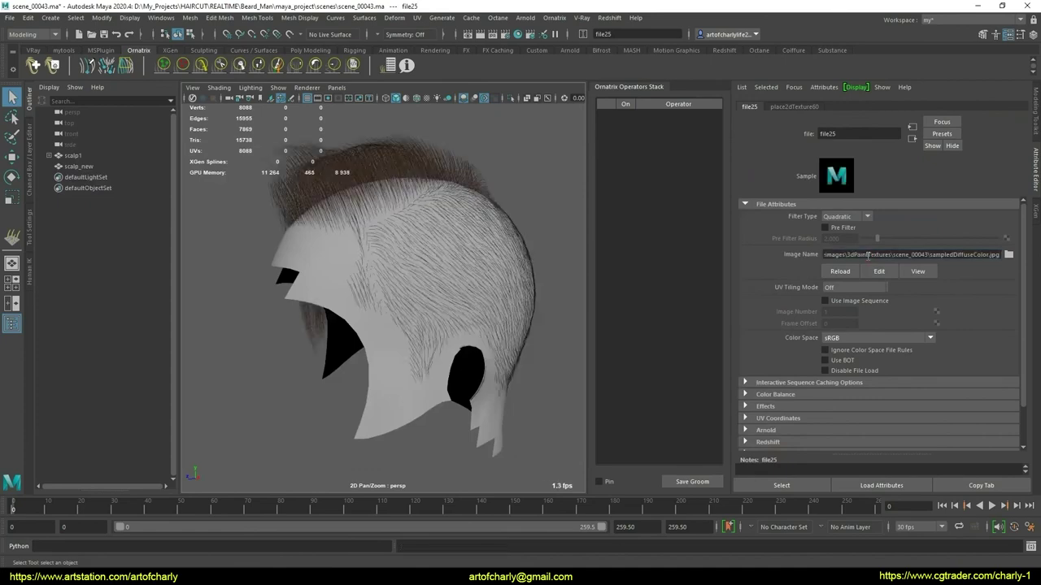
pyautogui.moveTo(491, 320)
pyautogui.keyDown('alt'); pyautogui.mouseDown()
pyautogui.moveTo(716, 309)
pyautogui.moveTo(464, 304)
pyautogui.moveTo(324, 259)
pyautogui.mouseUp(); pyautogui.keyUp('alt')
pyautogui.moveTo(401, 318)
pyautogui.keyDown('alt'); pyautogui.mouseDown()
pyautogui.moveTo(418, 334)
pyautogui.moveTo(523, 252)
pyautogui.mouseUp(); pyautogui.keyUp('alt')
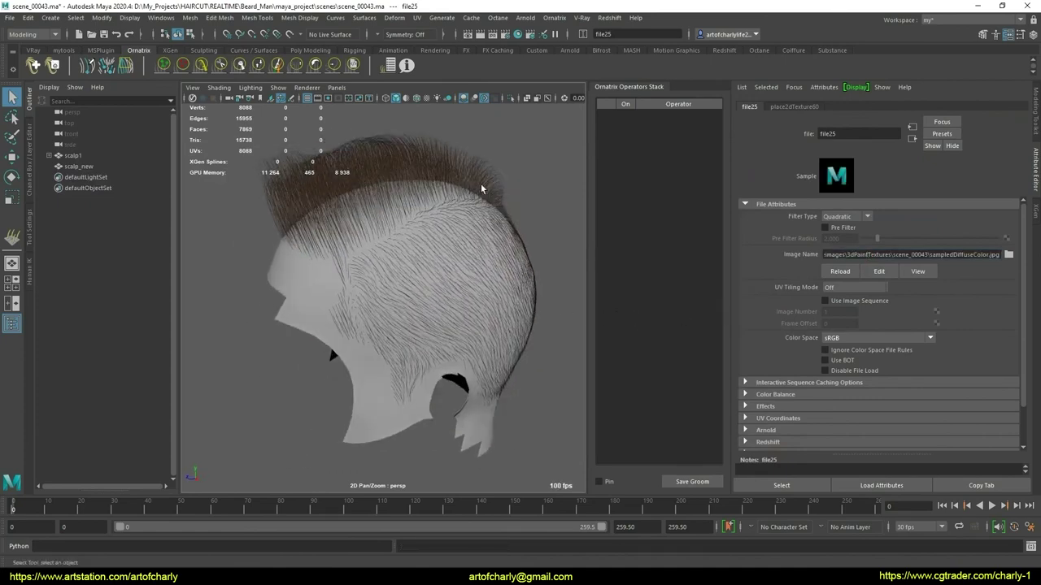
pyautogui.click(523, 252)
pyautogui.click(669, 411)
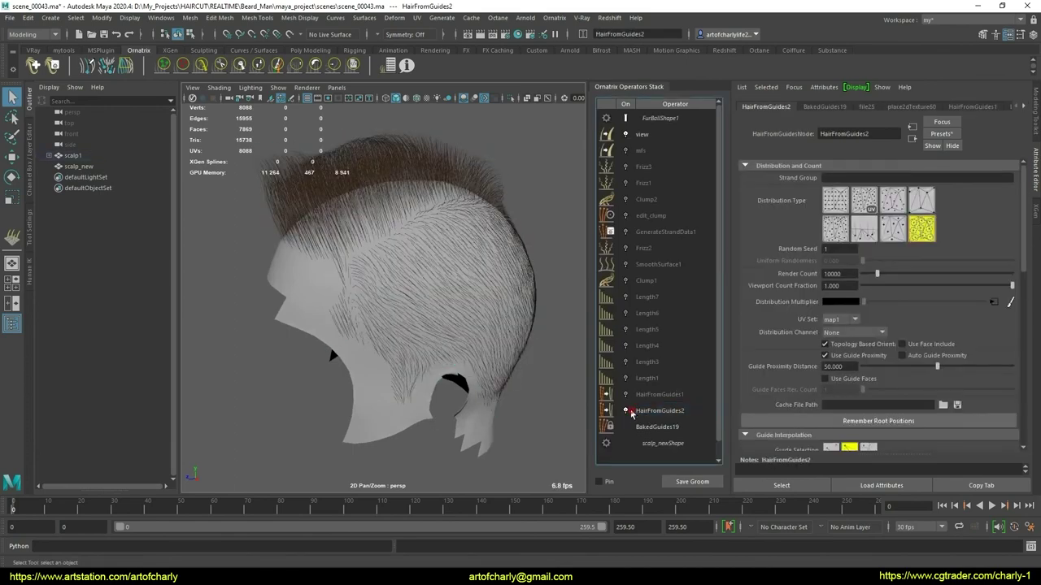
# Add an Edit Guides operator above BakedGuides19
pyautogui.click(660, 426)
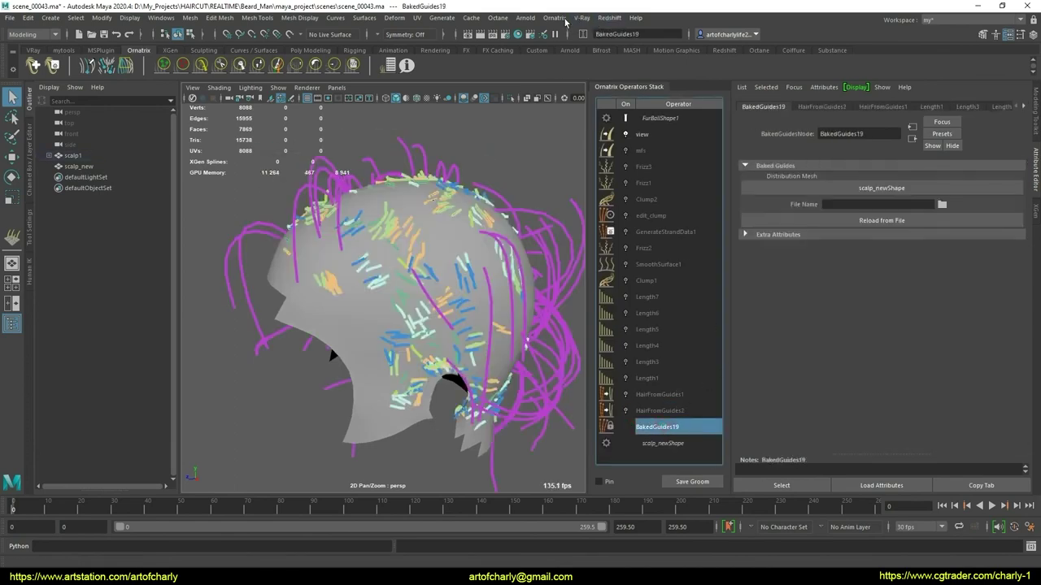
pyautogui.click(549, 17)
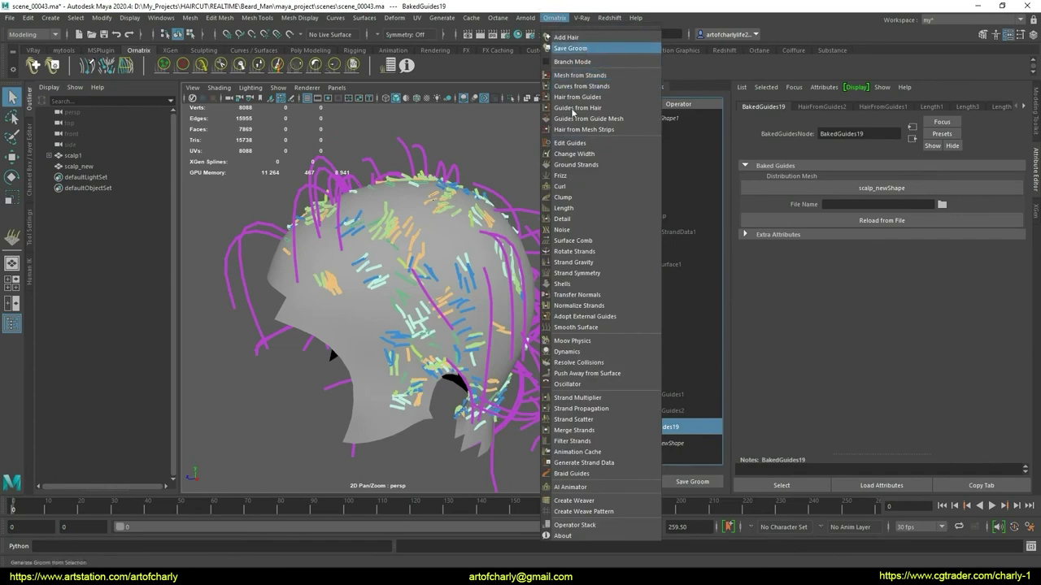
pyautogui.click(585, 143)
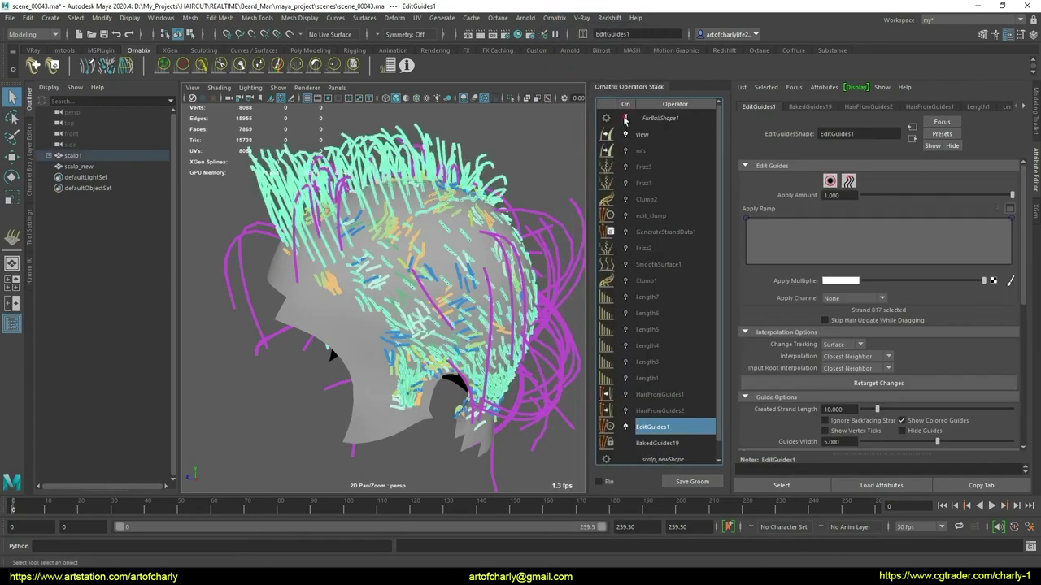
# Hide FurBallShape1 and view the guides over the scalp in textured display
pyautogui.click(625, 120)
pyautogui.moveTo(342, 309)
pyautogui.keyDown('alt'); pyautogui.mouseDown()
pyautogui.moveTo(381, 301)
pyautogui.moveTo(421, 310)
pyautogui.moveTo(411, 317)
pyautogui.moveTo(297, 209)
pyautogui.moveTo(395, 302)
pyautogui.mouseUp(); pyautogui.keyUp('alt')
pyautogui.scroll(3, 381, 329)
pyautogui.press('6')
pyautogui.moveTo(395, 301)
pyautogui.keyDown('alt'); pyautogui.mouseDown(button='right')
pyautogui.moveTo(395, 281)
pyautogui.moveTo(419, 316)
pyautogui.moveTo(442, 309)
pyautogui.mouseUp(button='right'); pyautogui.keyUp('alt')
pyautogui.keyDown('alt'); pyautogui.moveTo(442, 309); pyautogui.dragTo(439, 298); pyautogui.keyUp('alt')
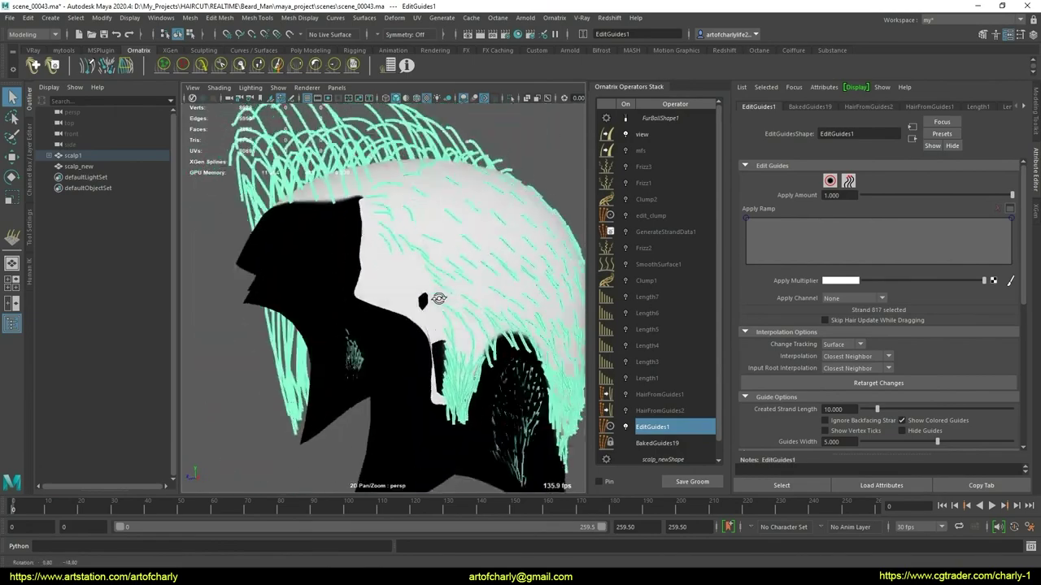